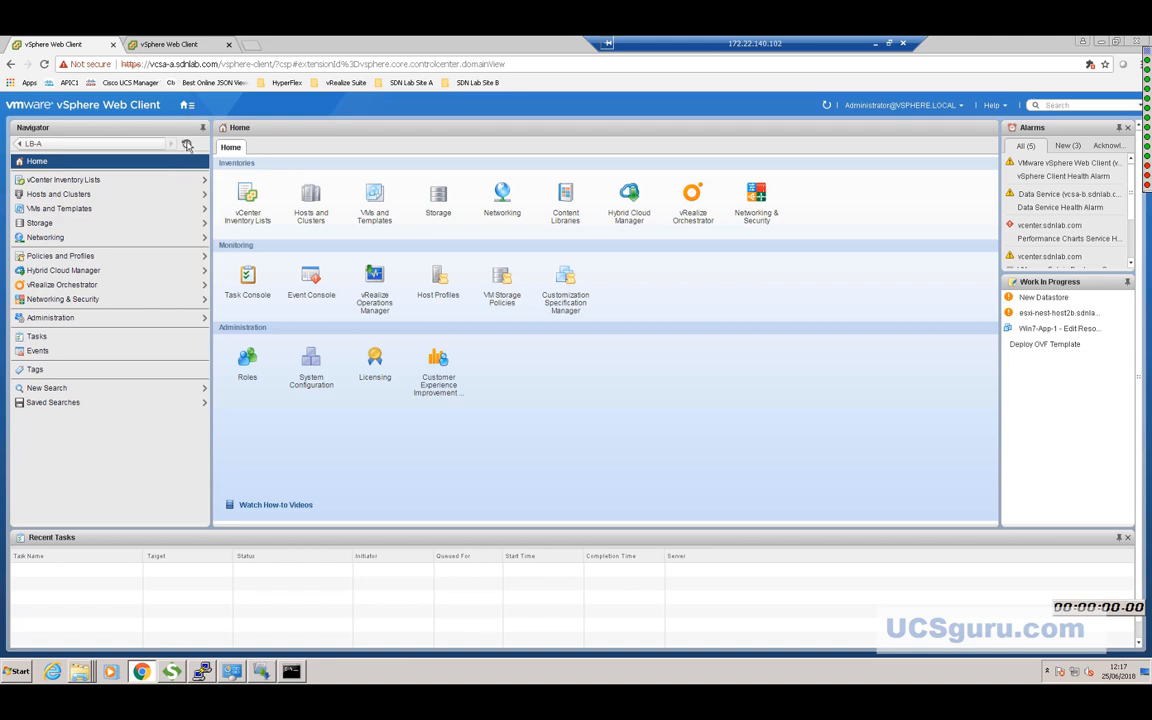
# Choose Hosts and Clusters from the Home menu to show the sdnlab datacenter's clusters.
pyautogui.moveTo(193, 107)
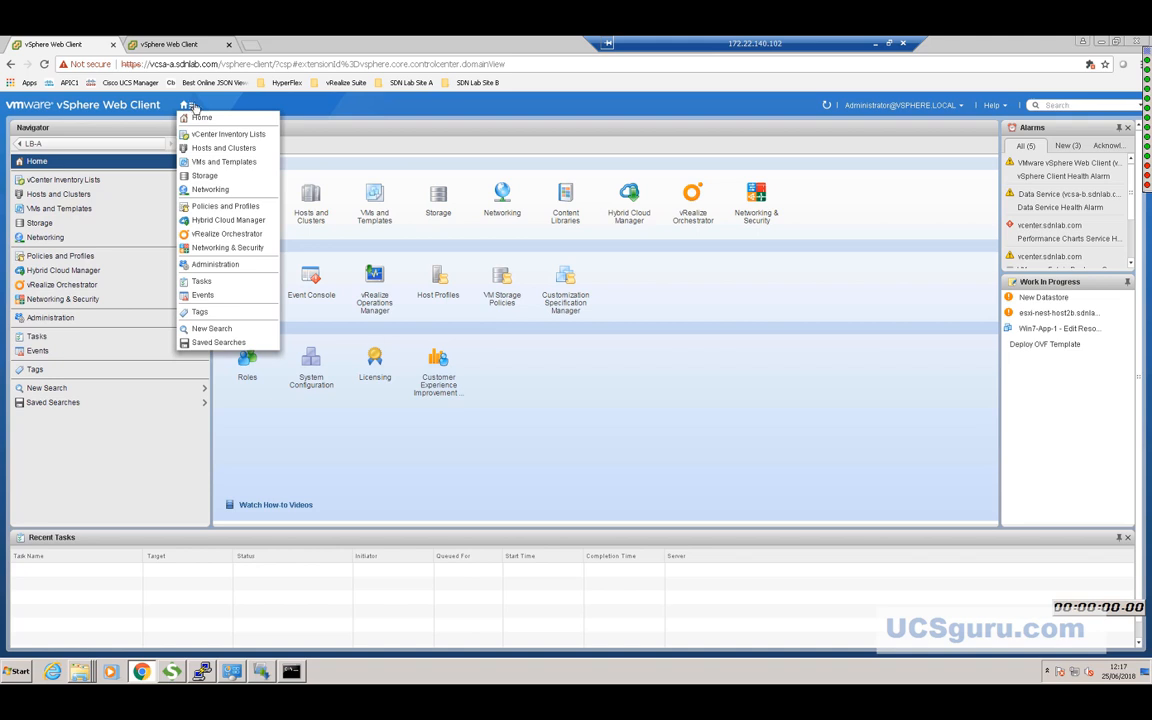
pyautogui.click(220, 151)
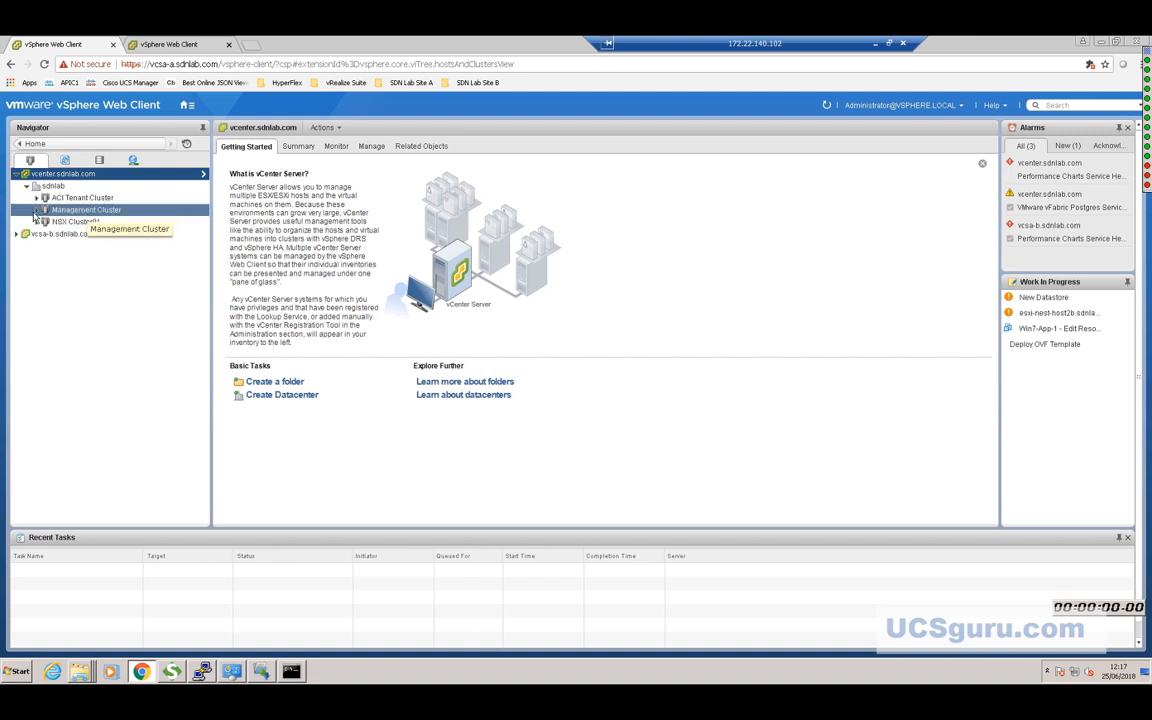
# Expand Management Cluster and NSX Cluster01, then select the NSX-WEB-VM-A virtual machine.
pyautogui.click(37, 210)
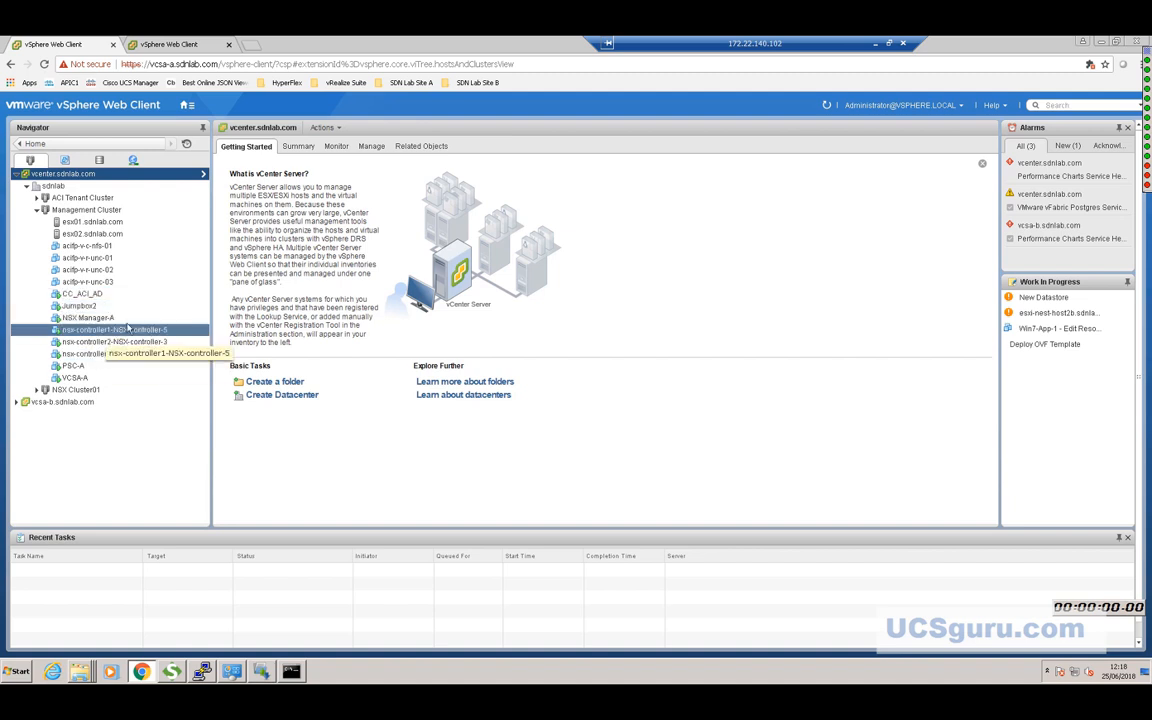
pyautogui.click(37, 390)
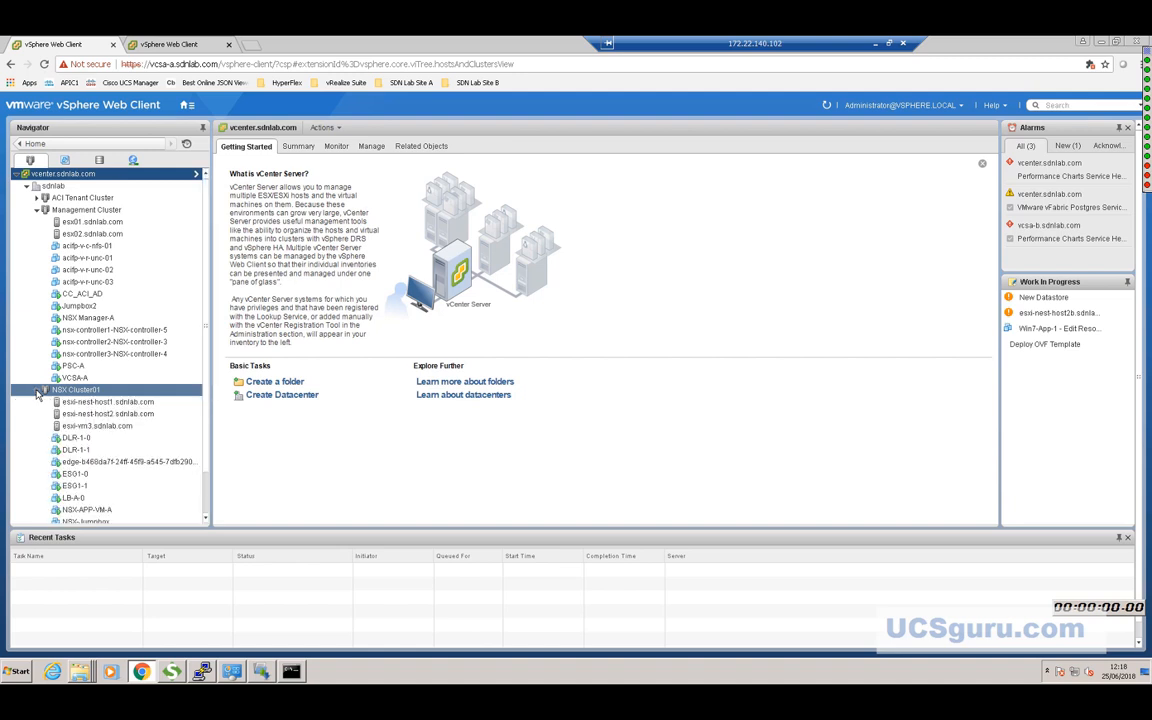
pyautogui.scroll(-2, 207, 489)
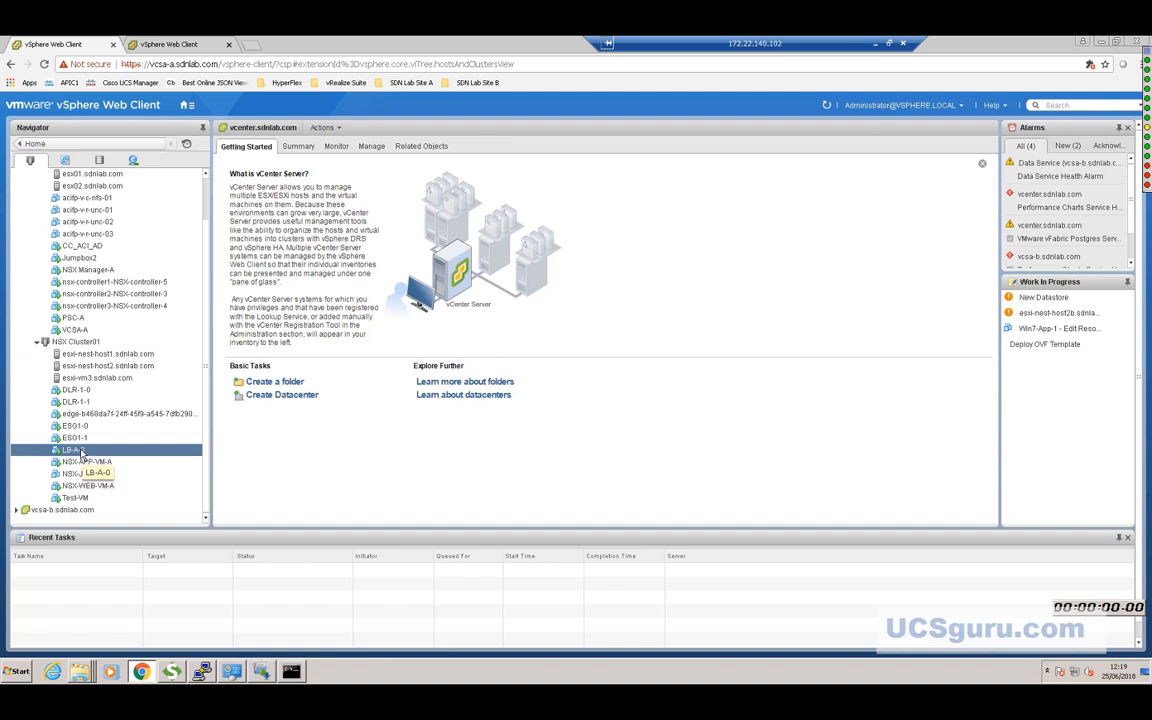
pyautogui.click(95, 485)
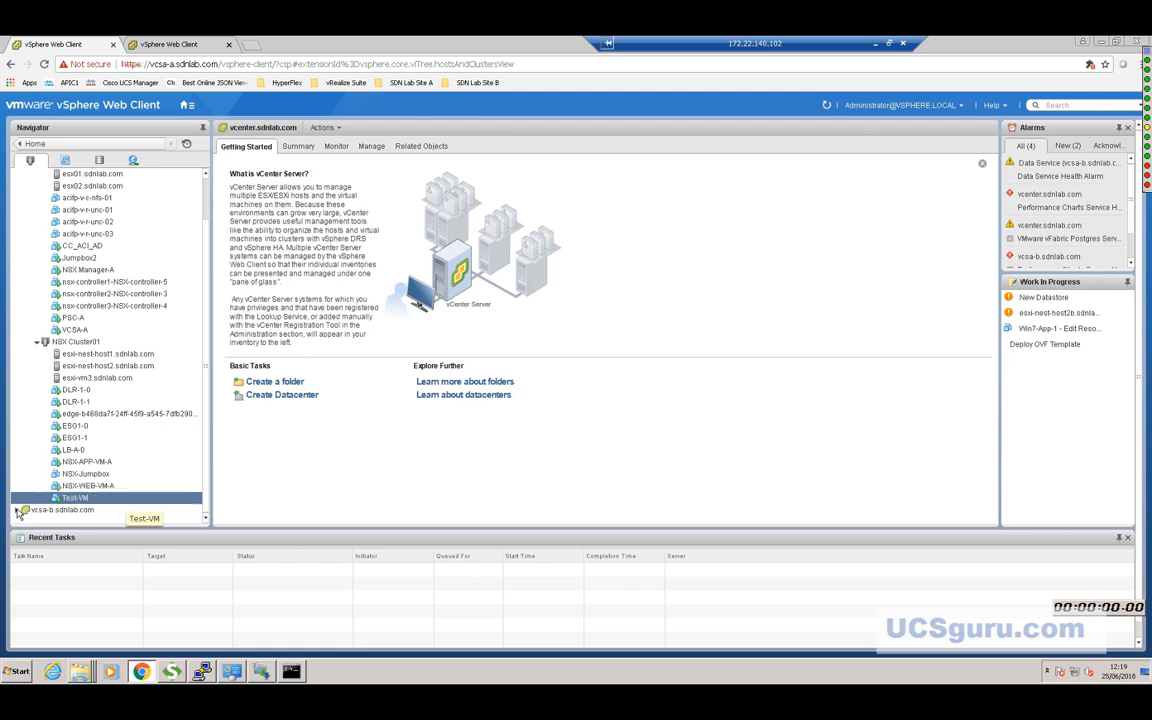
# Expand vcsa-b.sdnlab.com, SiteB and NSX-Cluster-B in the Navigator tree.
pyautogui.click(18, 512)
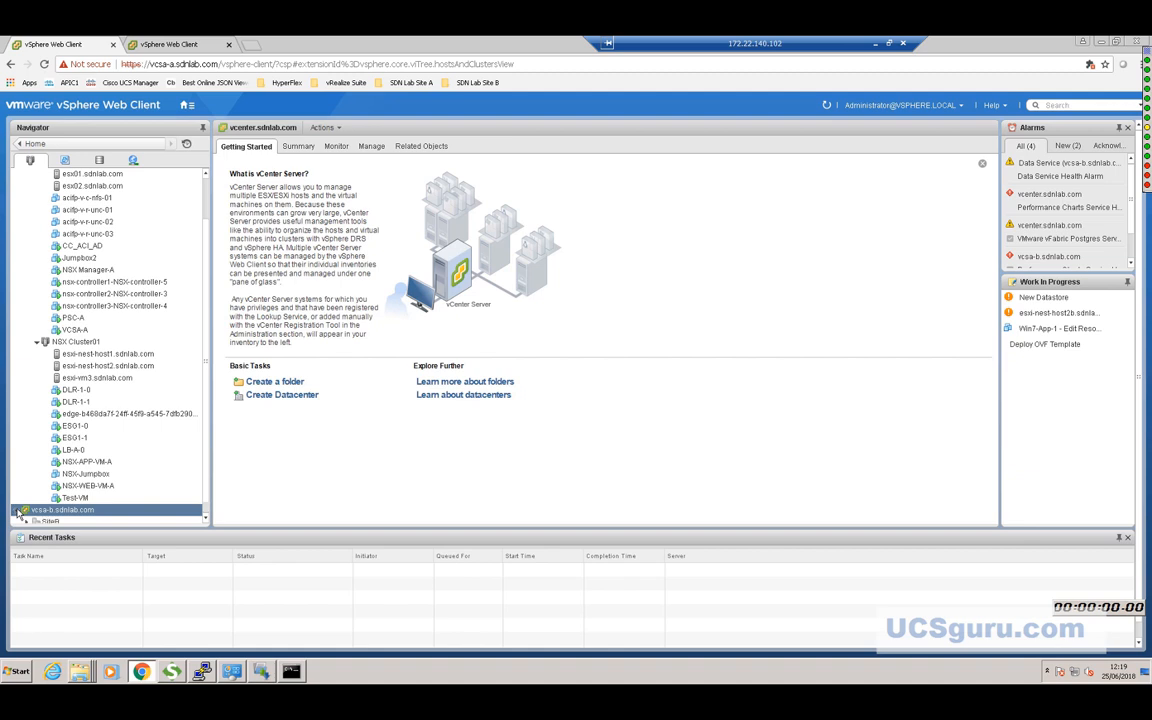
pyautogui.click(18, 512)
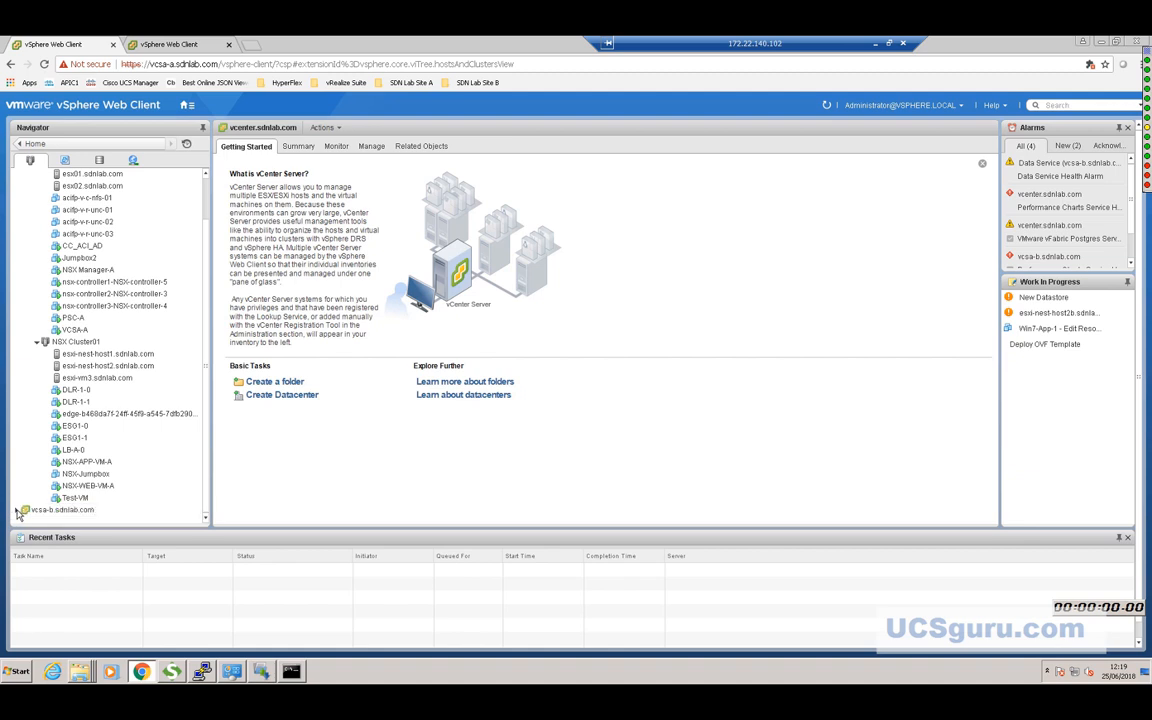
pyautogui.click(18, 512)
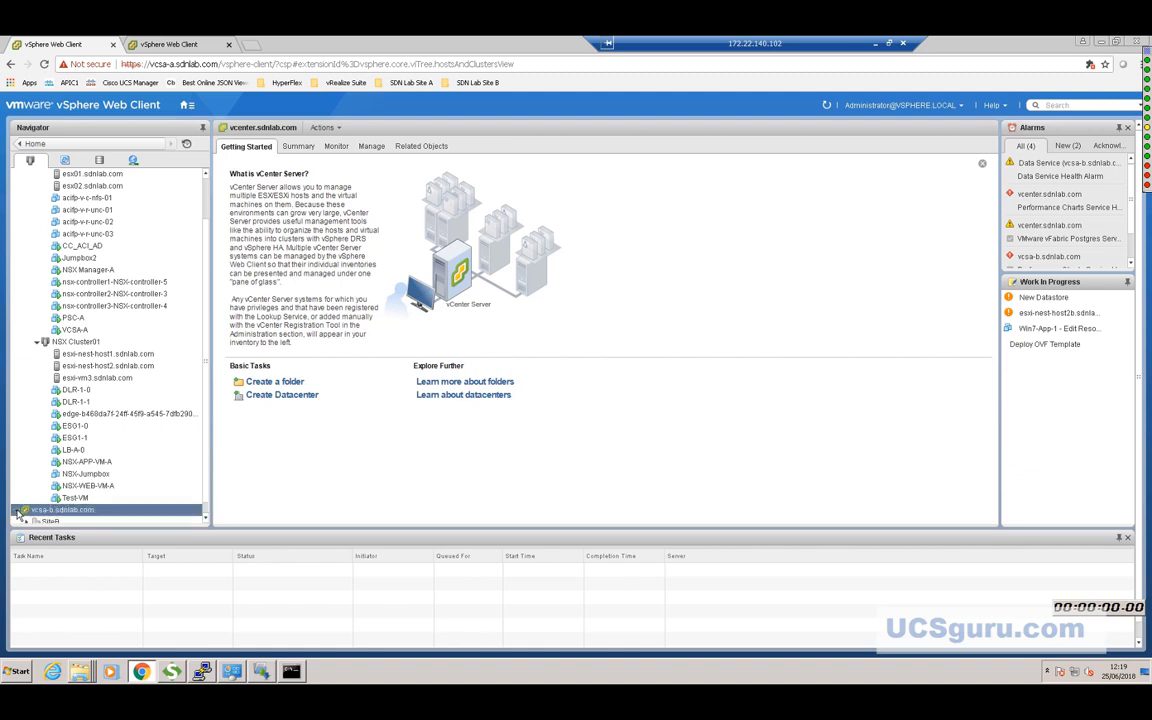
pyautogui.click(205, 518)
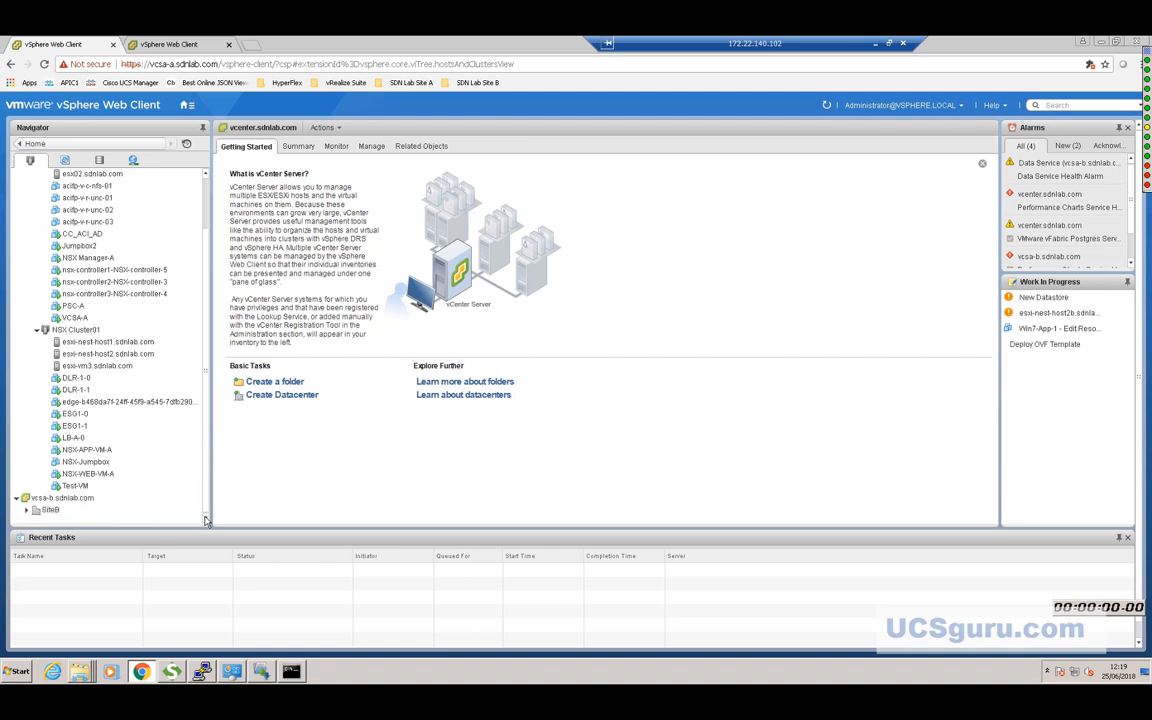
pyautogui.click(27, 511)
pyautogui.click(205, 518)
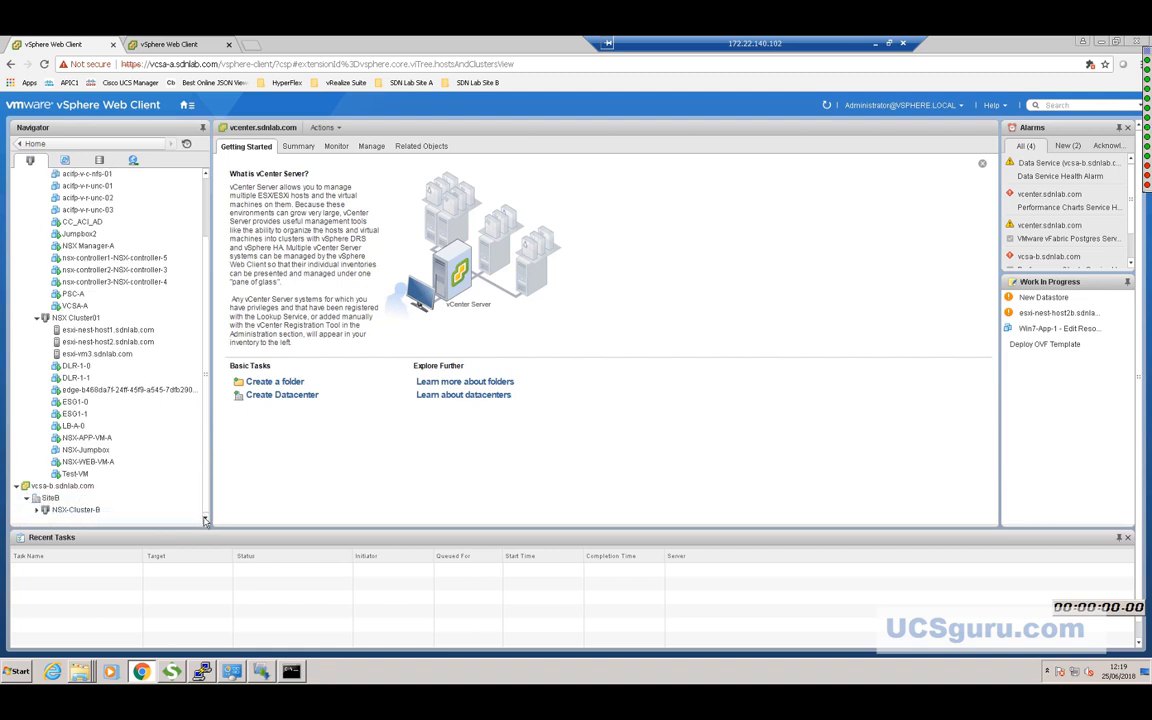
pyautogui.click(42, 510)
pyautogui.click(40, 512)
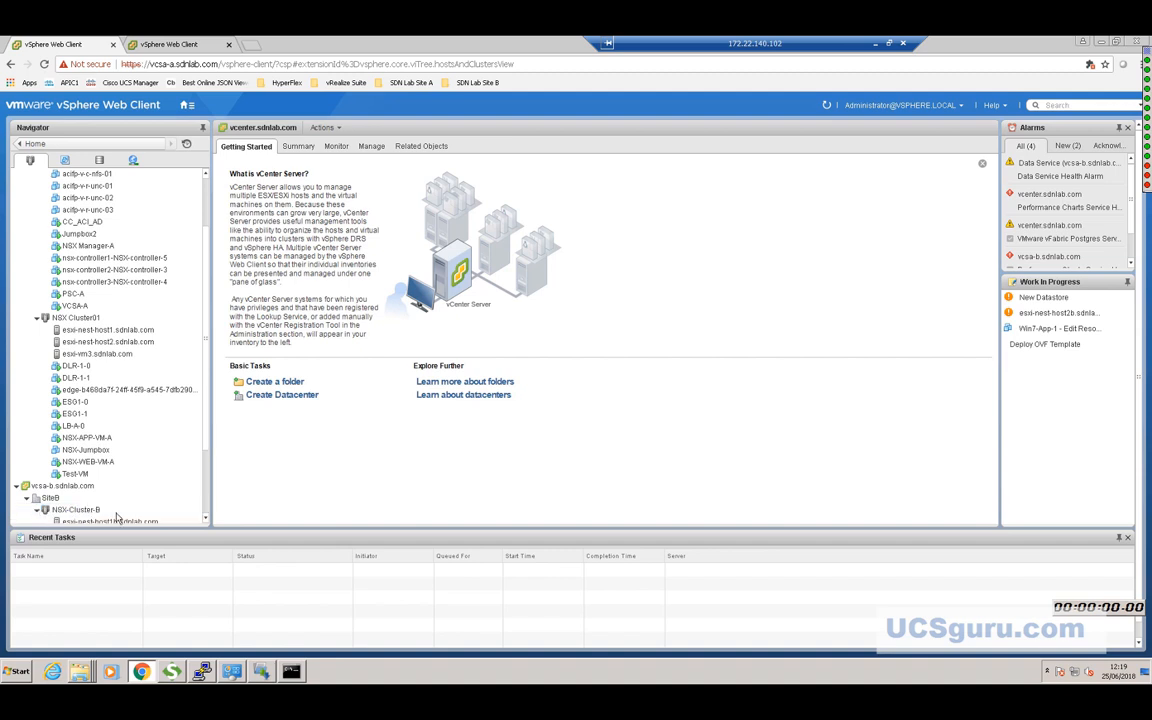
pyautogui.click(205, 518)
pyautogui.scroll(-3, 205, 518)
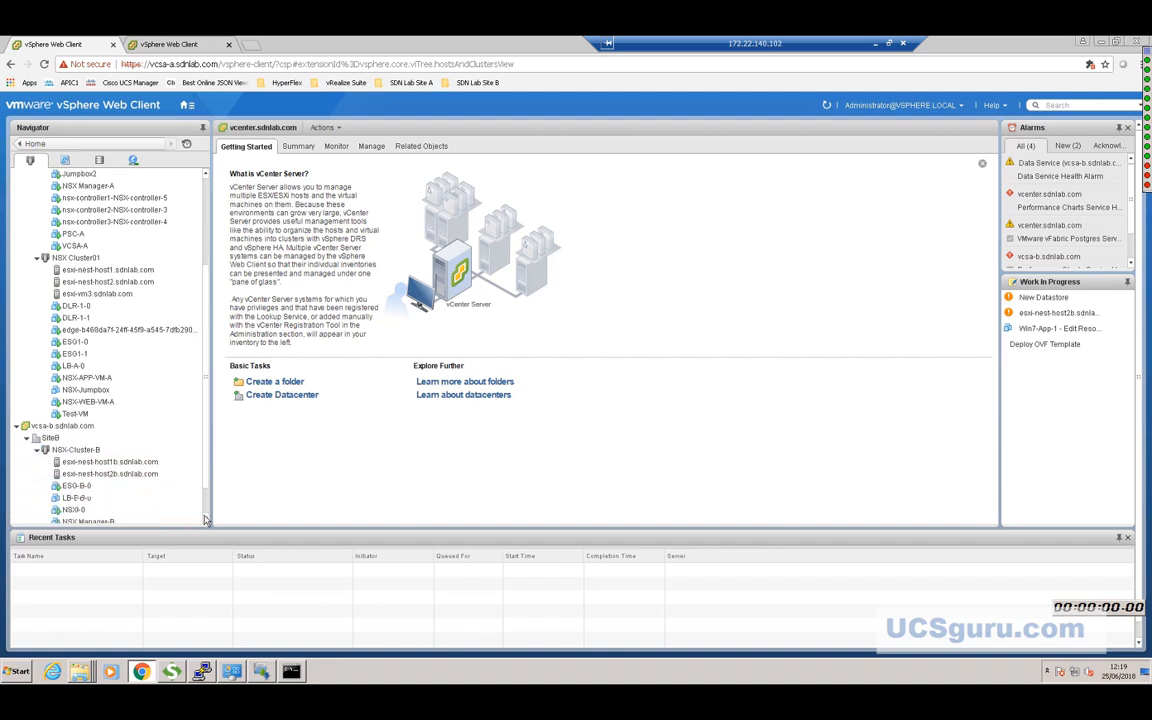
# Step through ESG-B-0, NSX Manager-B, PSC-B, vcsa-b, NSX-WEB-VM-B and LB-A-0.
pyautogui.click(117, 452)
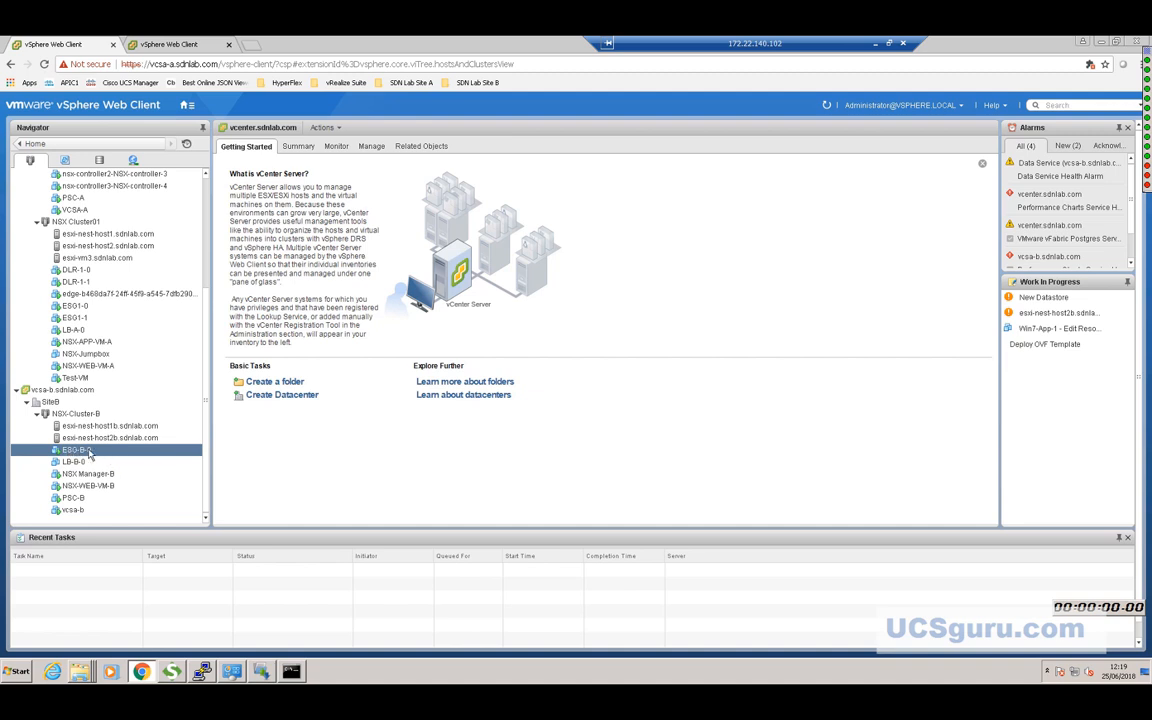
pyautogui.press('Down')
pyautogui.press('Down')
pyautogui.press('Down')
pyautogui.press('Down')
pyautogui.press('Down')
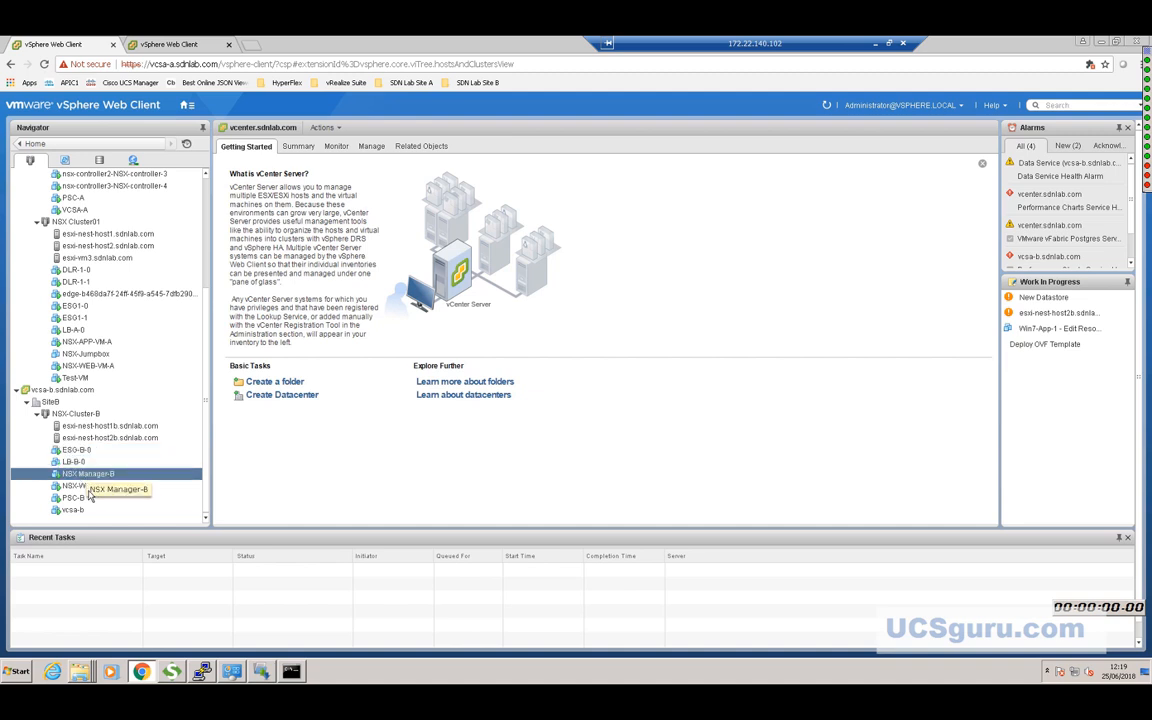
pyautogui.press('Up')
pyautogui.press('Up')
pyautogui.press('Up')
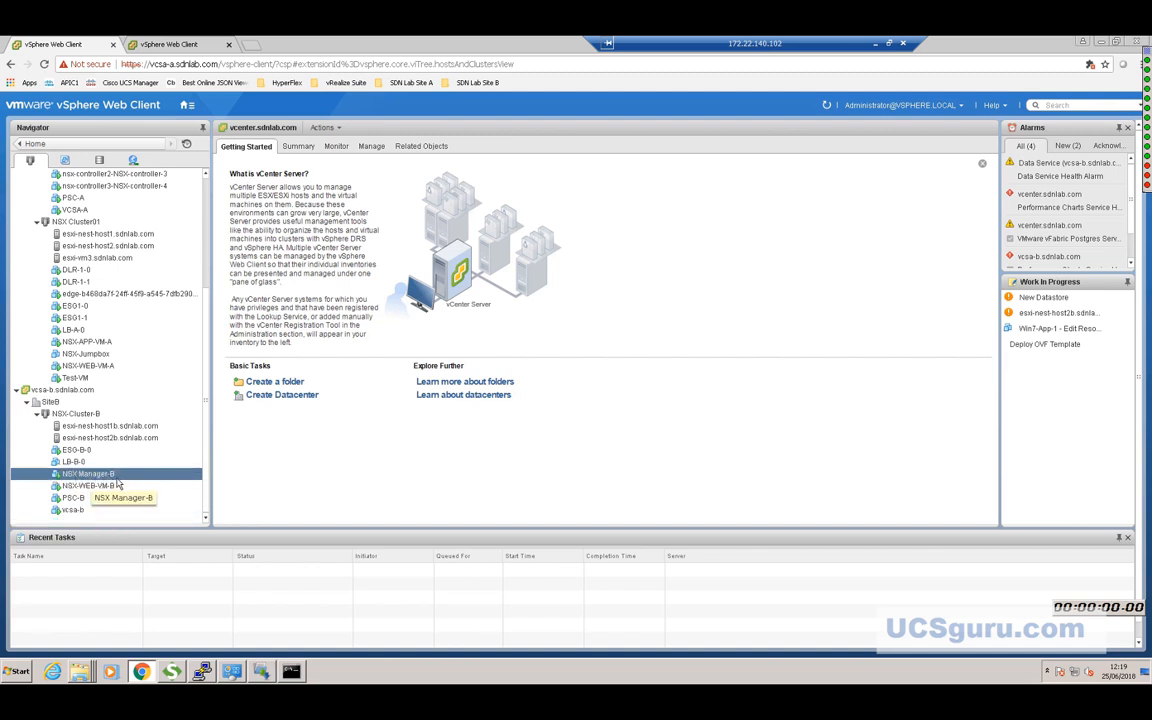
pyautogui.press('Down')
pyautogui.press('Down')
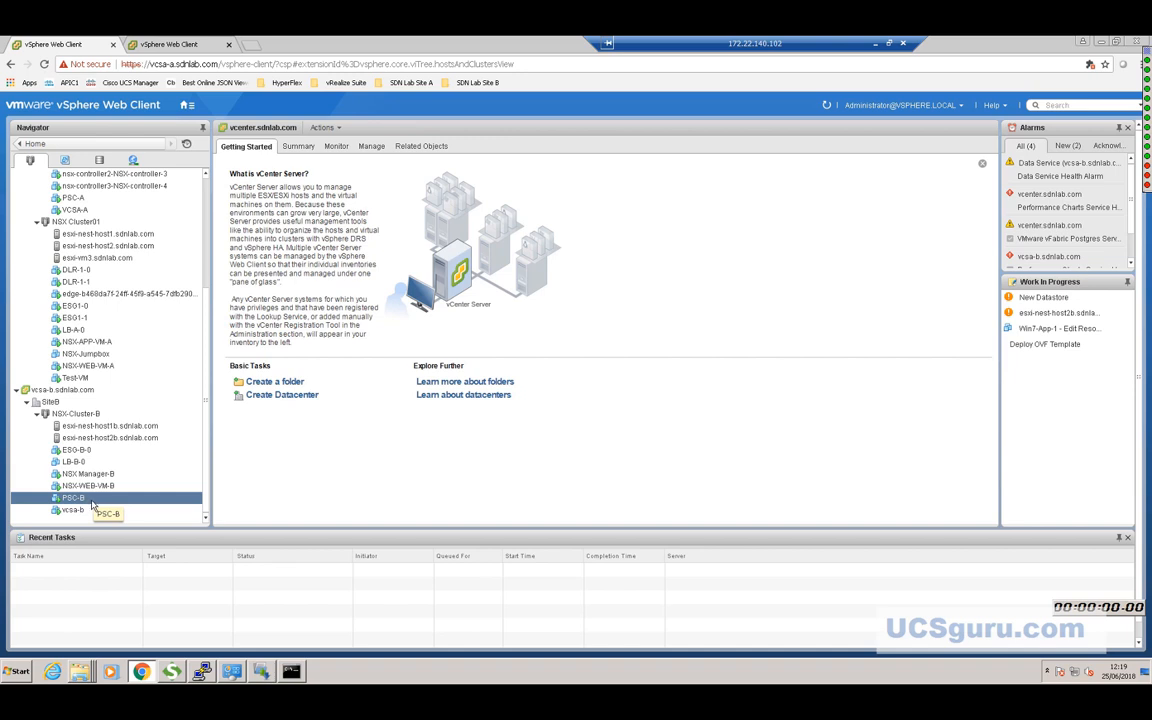
pyautogui.click(80, 511)
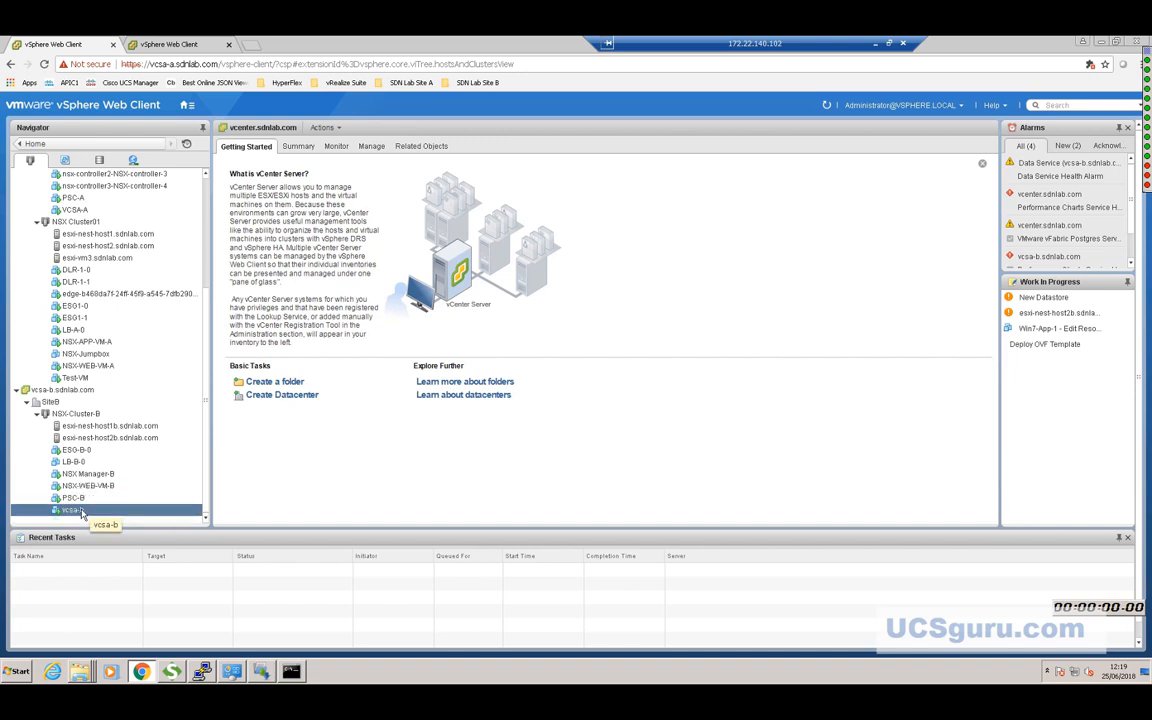
pyautogui.click(97, 487)
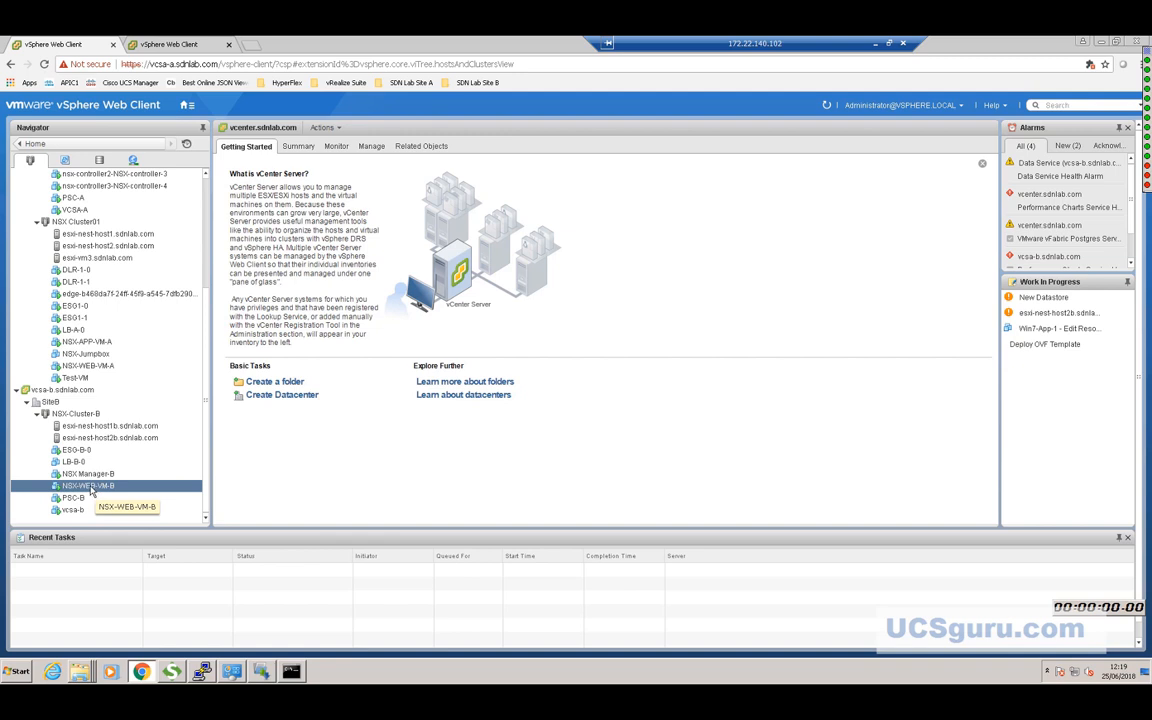
pyautogui.click(74, 317)
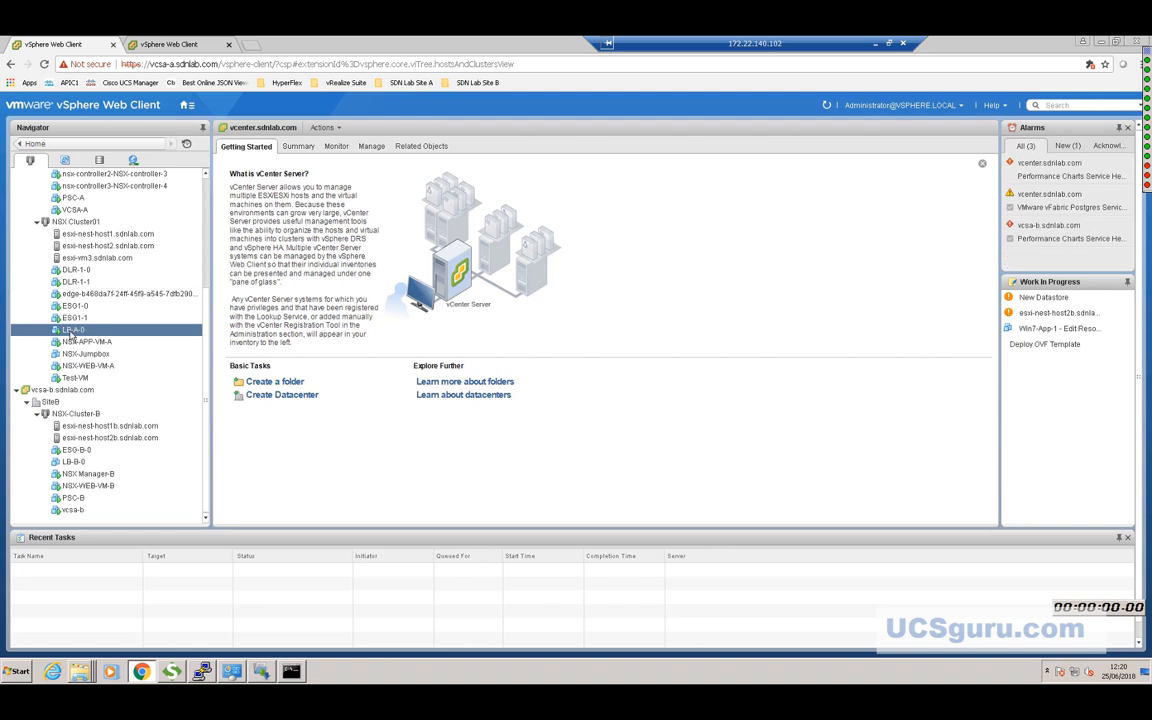
# Load webserver-vip.sdnlab.com from the SDN Lab Site A bookmarks and reload it several times.
pyautogui.click(251, 45)
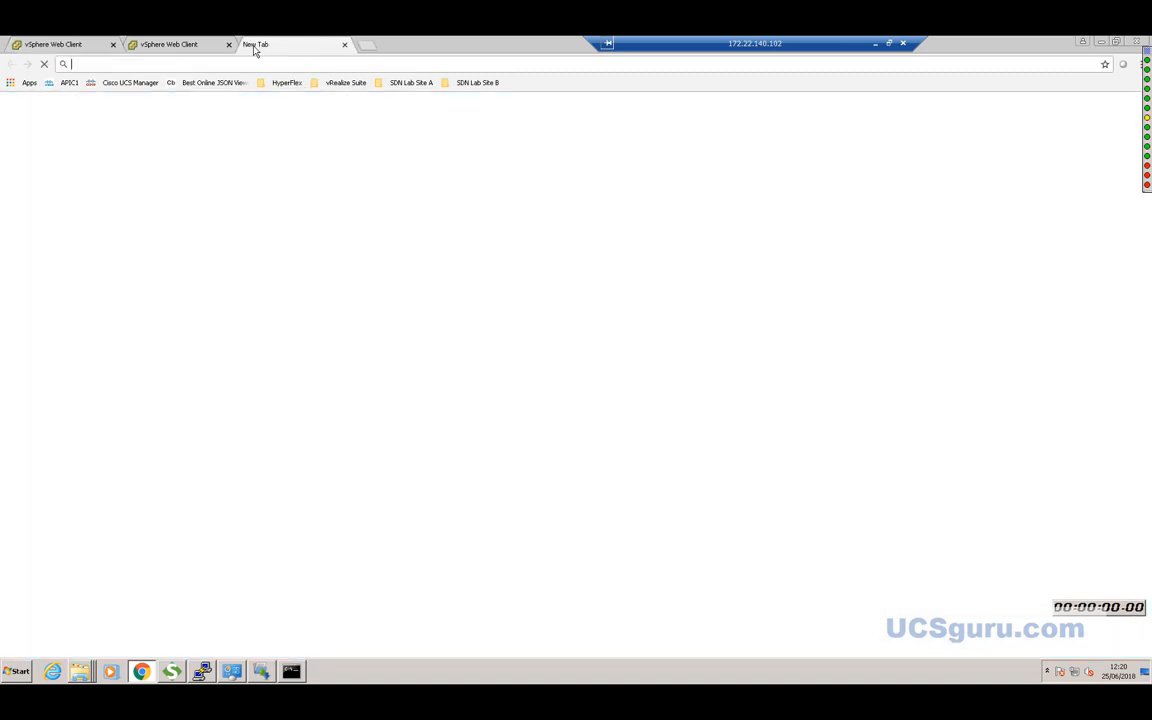
pyautogui.click(412, 84)
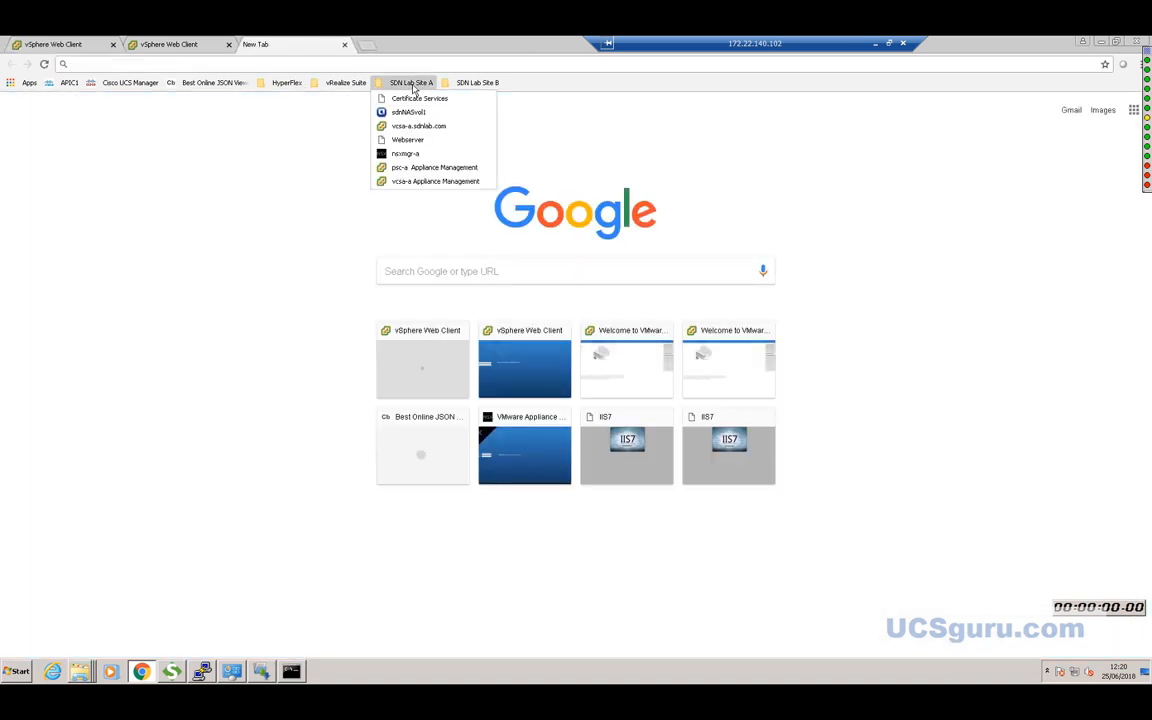
pyautogui.click(410, 141)
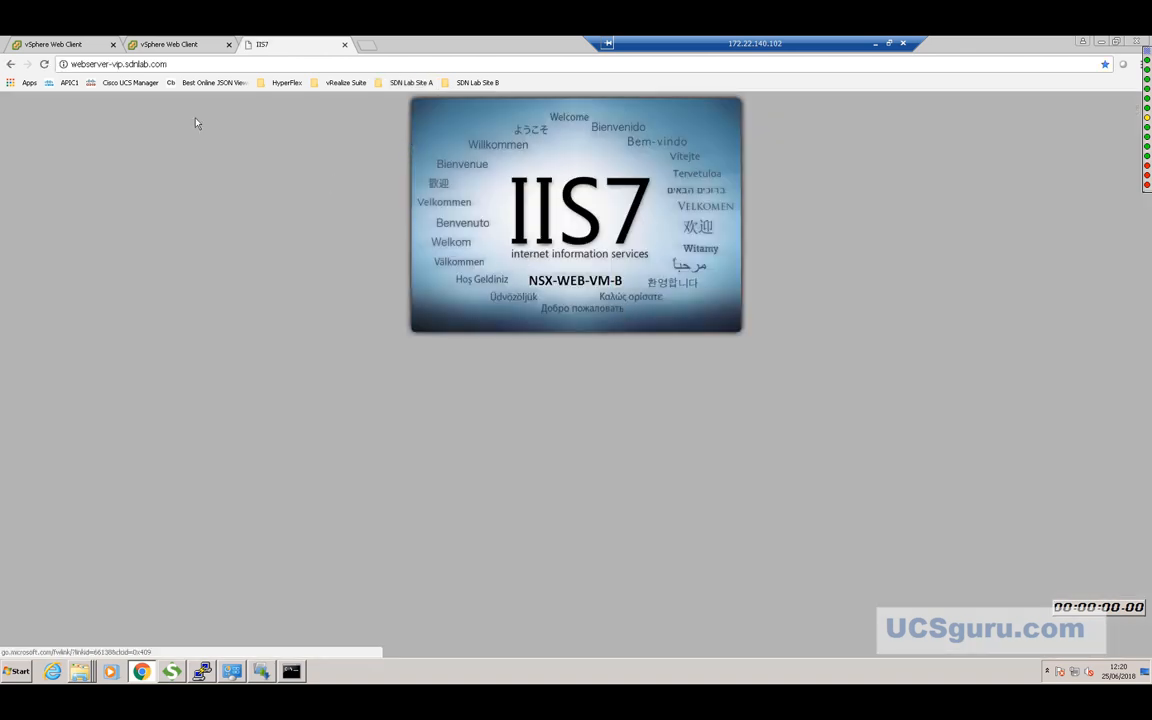
pyautogui.click(45, 65)
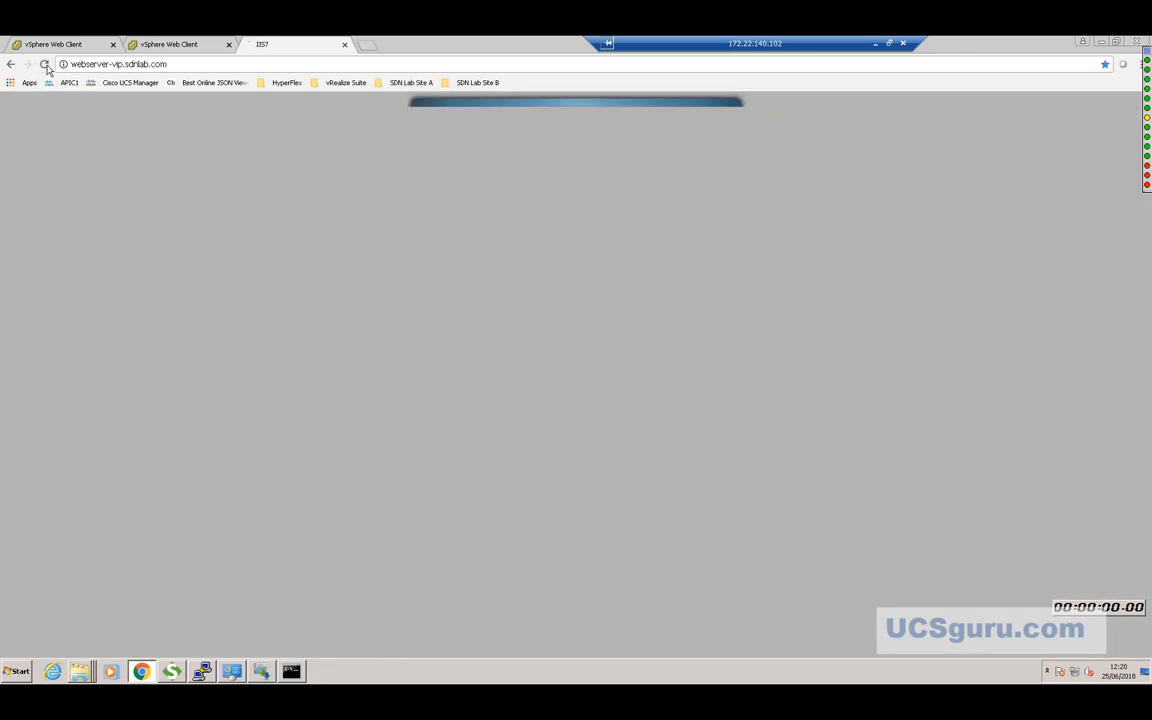
pyautogui.click(45, 65)
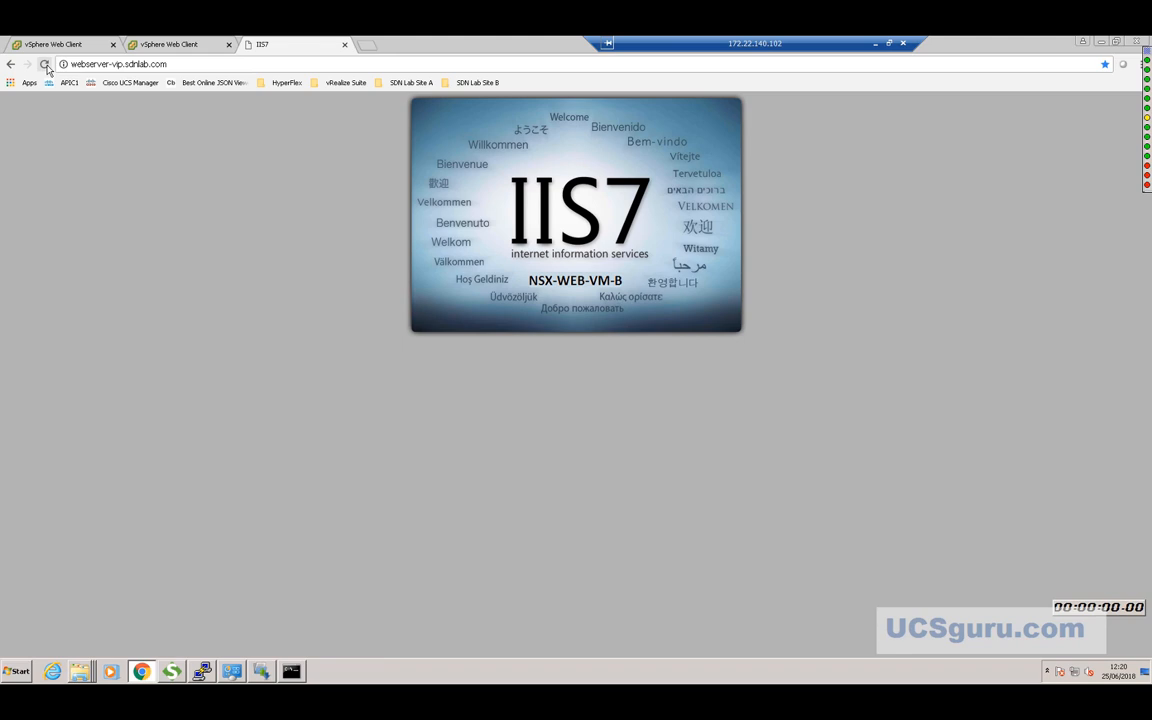
pyautogui.click(45, 65)
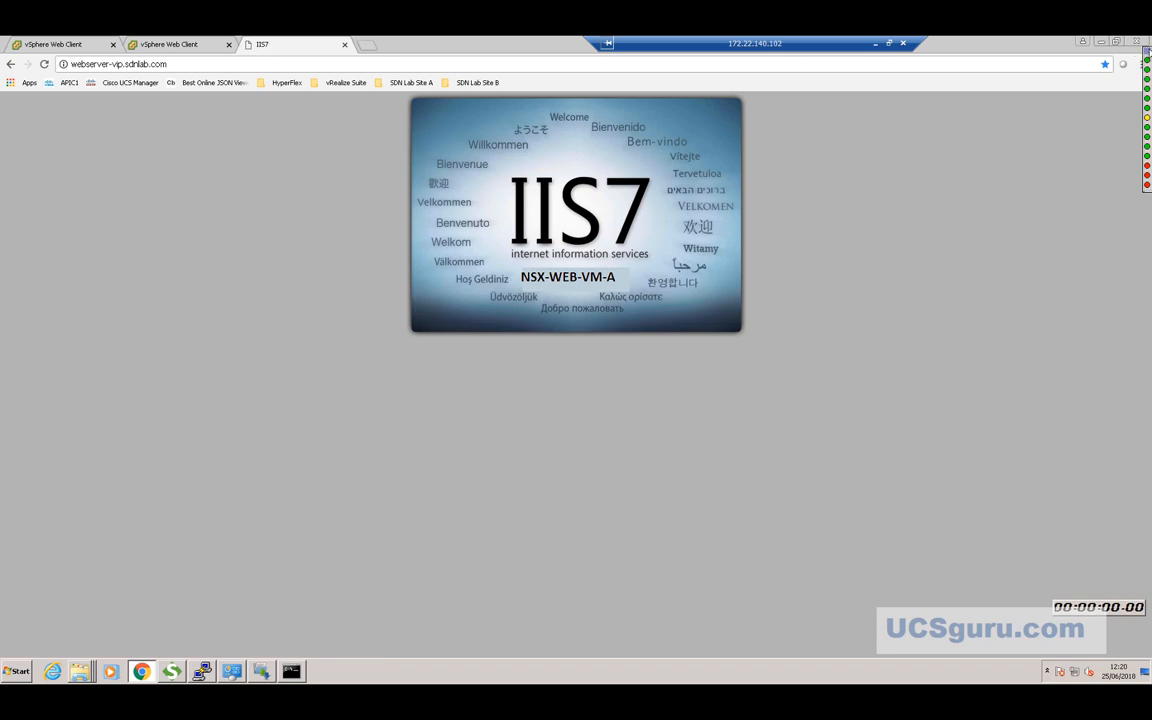
# Check the Watch It! host status panel, then go back to the first vSphere Web Client tab.
pyautogui.click(1148, 52)
pyautogui.click(1108, 130)
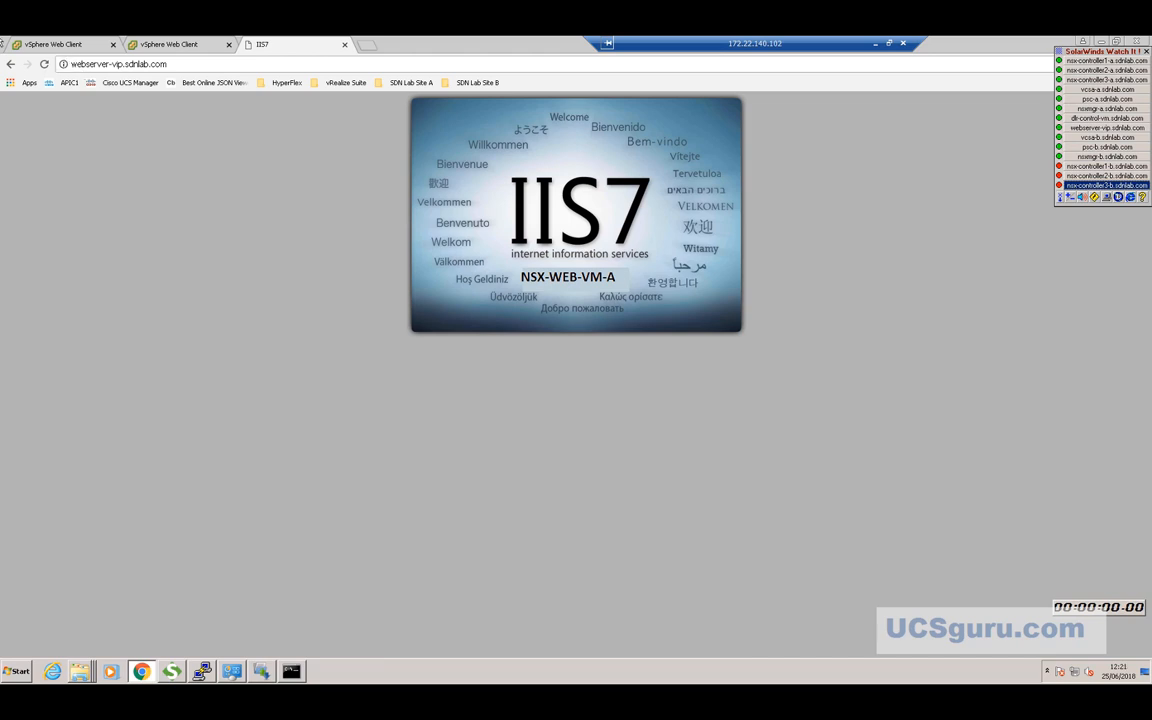
pyautogui.click(56, 45)
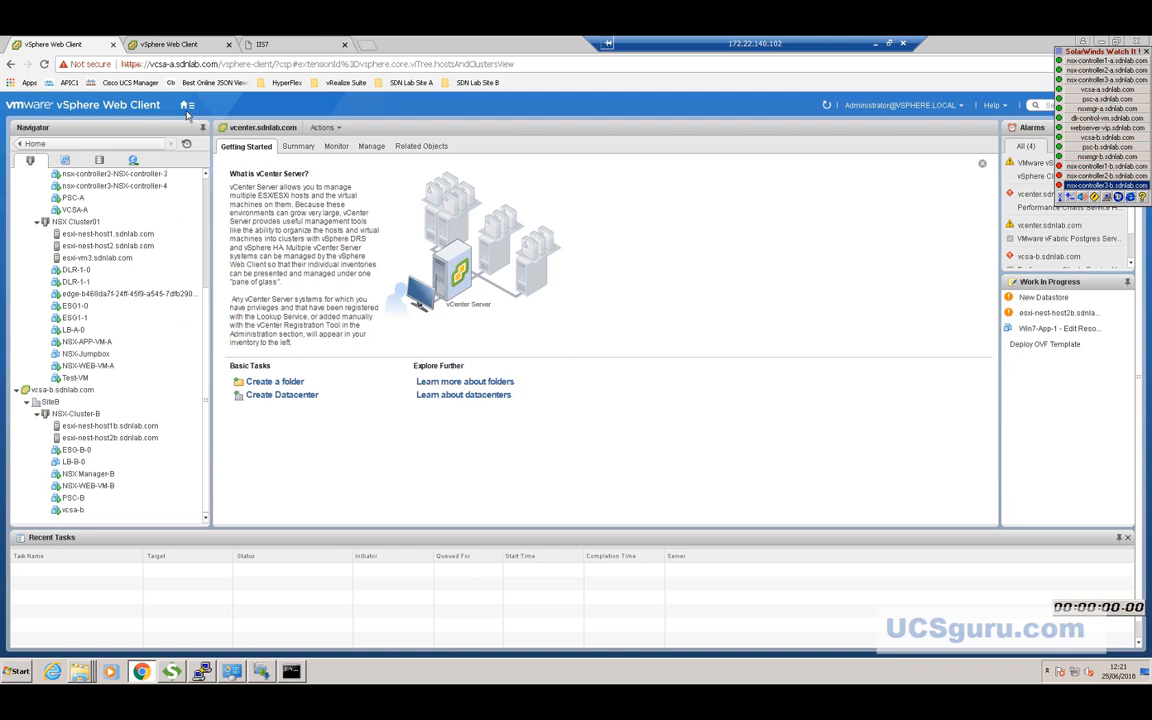
# In the vcsa-b session, expand vcenter.sdnlab.com and the sdnlab datacenter in Hosts and Clusters.
pyautogui.scroll(5, 164, 160)
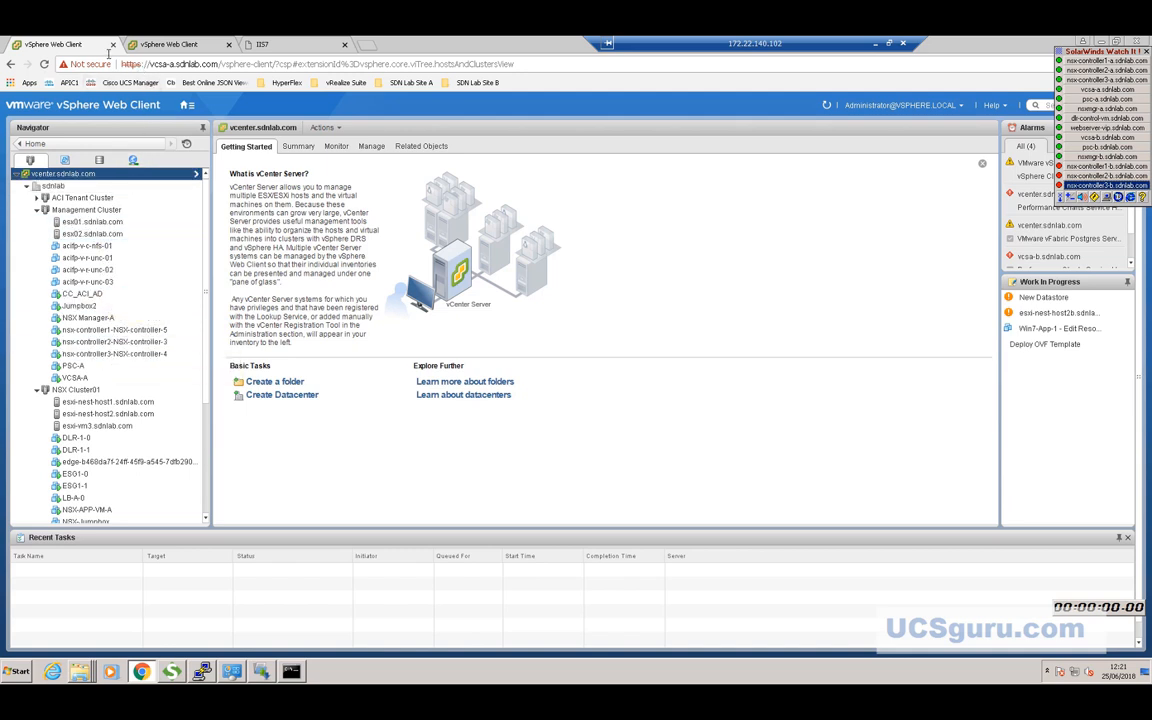
pyautogui.click(152, 44)
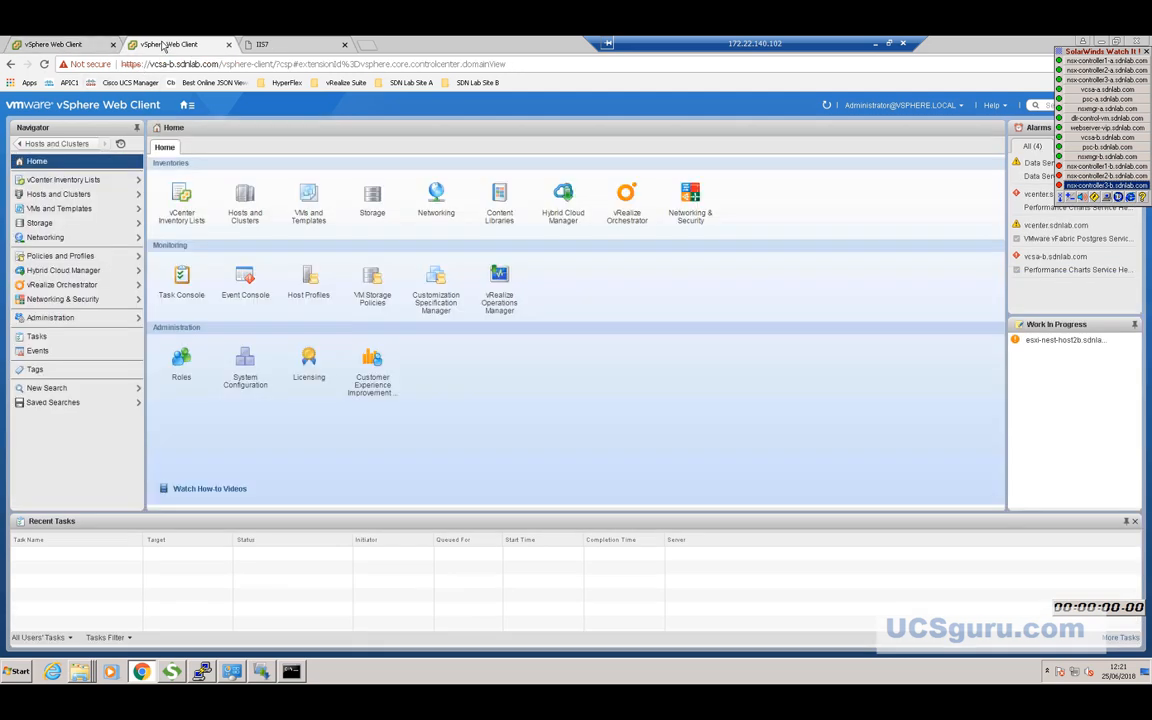
pyautogui.click(76, 147)
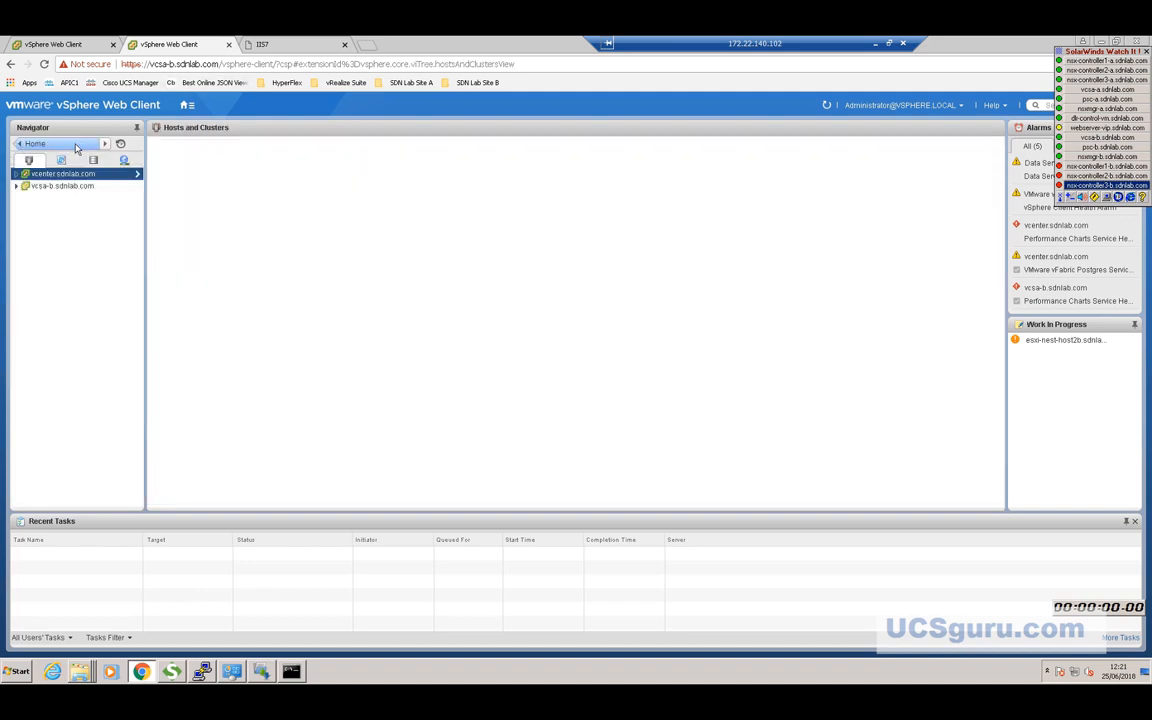
pyautogui.click(20, 175)
pyautogui.click(17, 175)
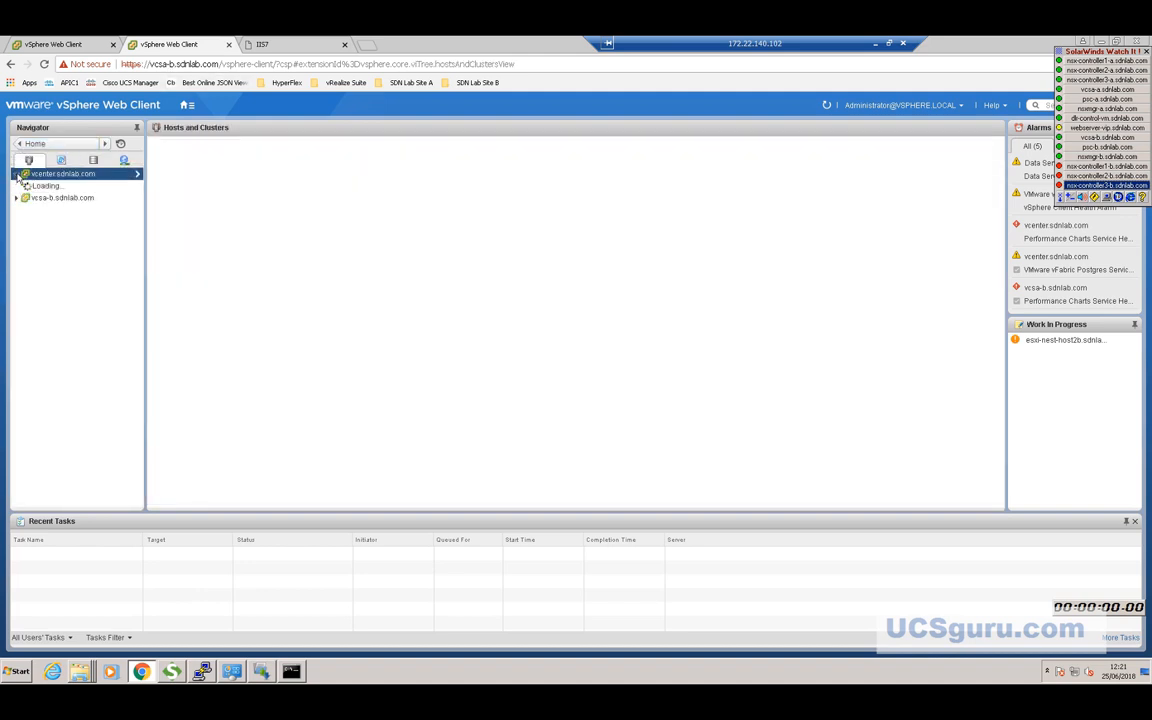
pyautogui.click(24, 187)
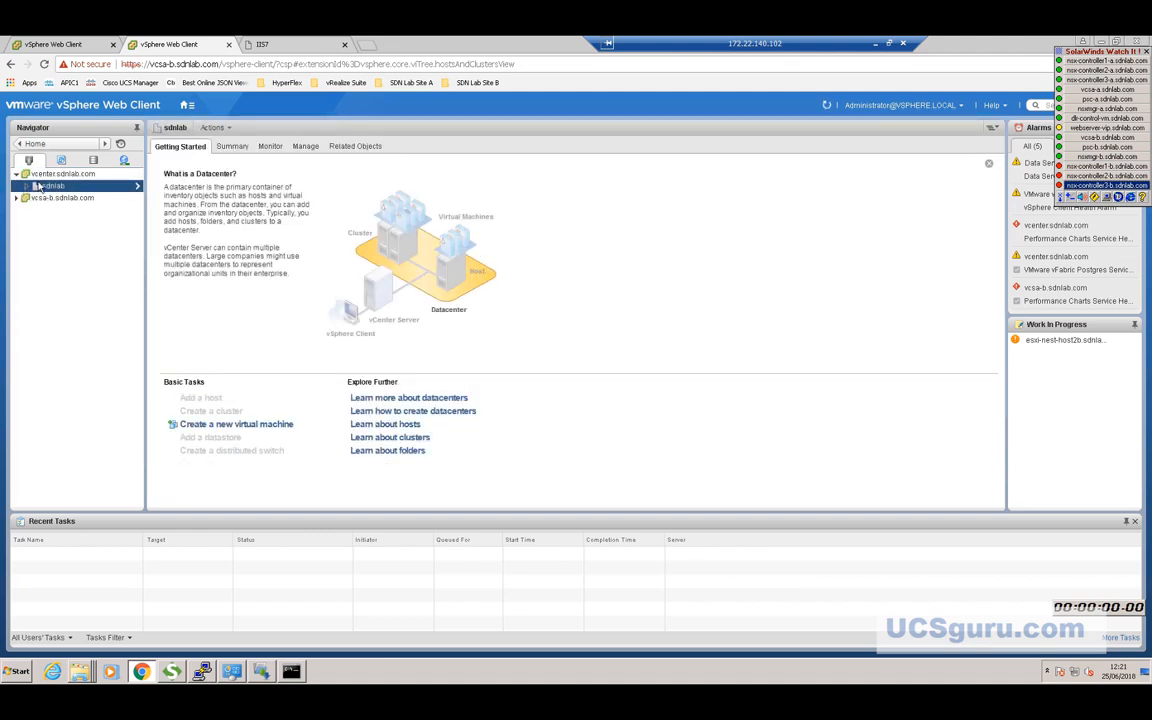
pyautogui.click(26, 187)
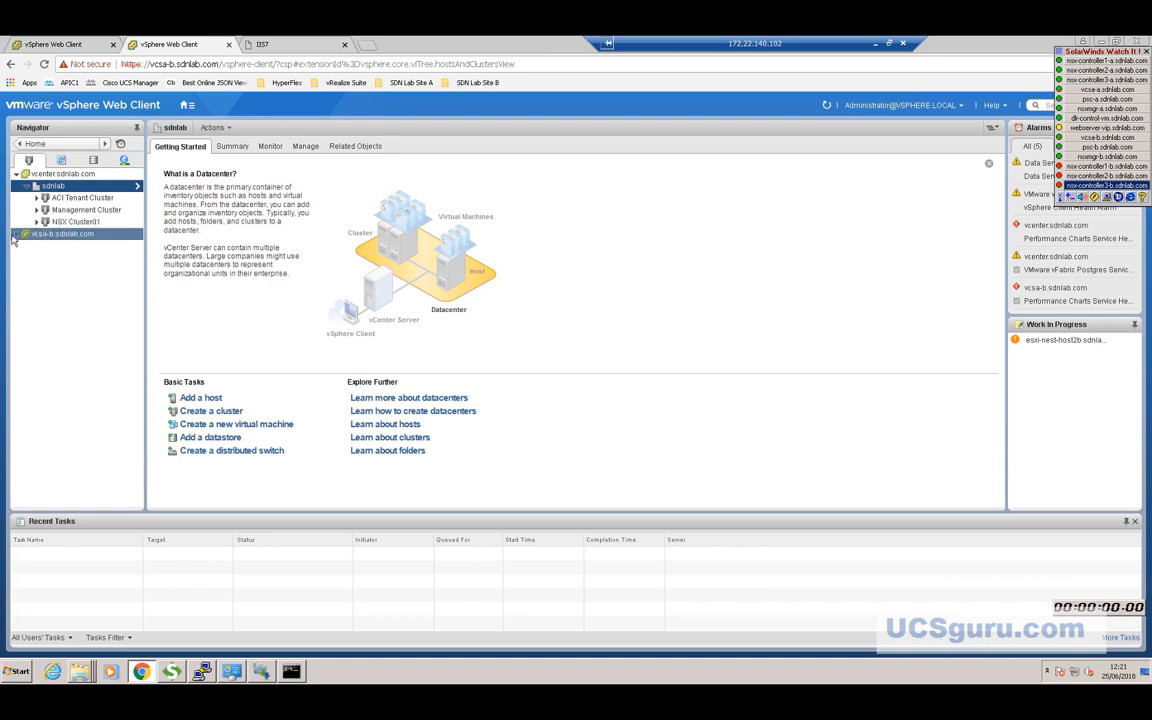
# Expand vcsa-b.sdnlab.com, then open the Networking & Security dashboard from the Home menu.
pyautogui.click(14, 233)
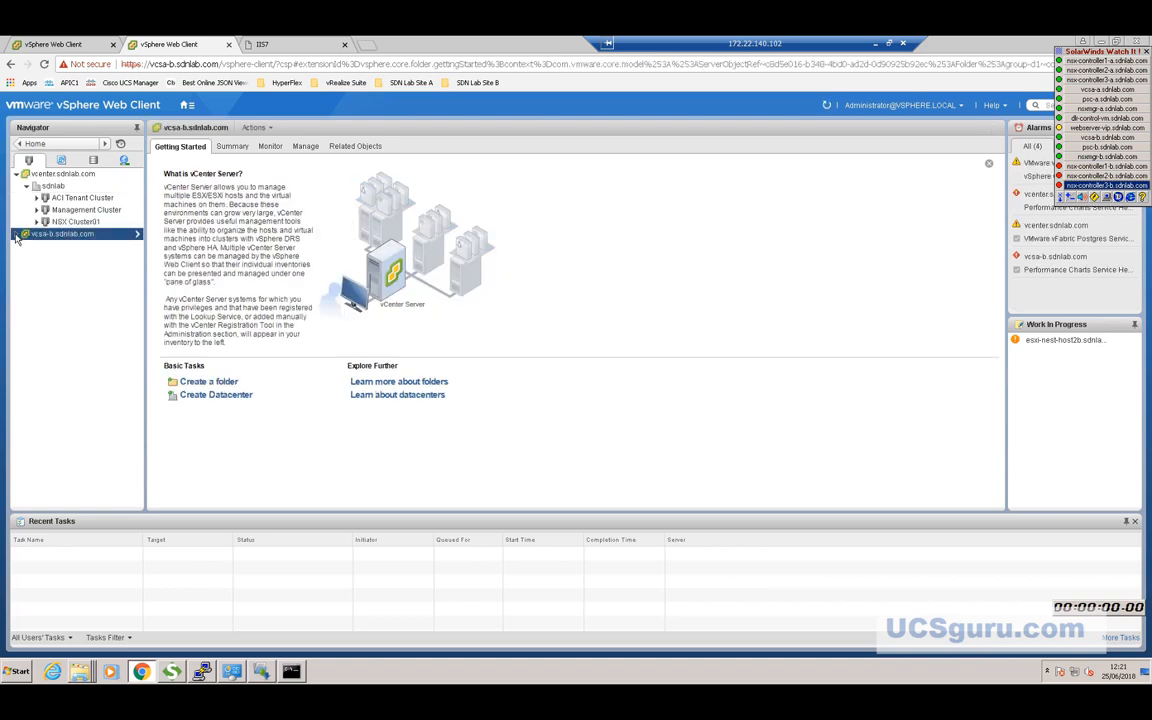
pyautogui.click(15, 234)
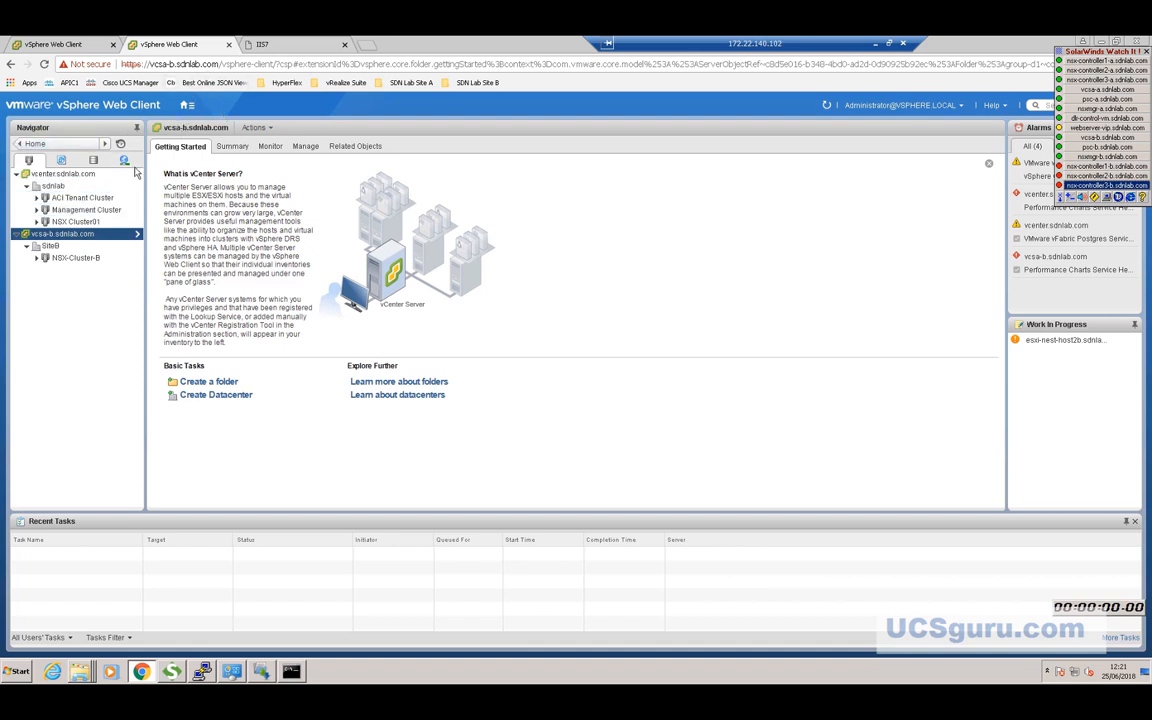
pyautogui.moveTo(187, 109)
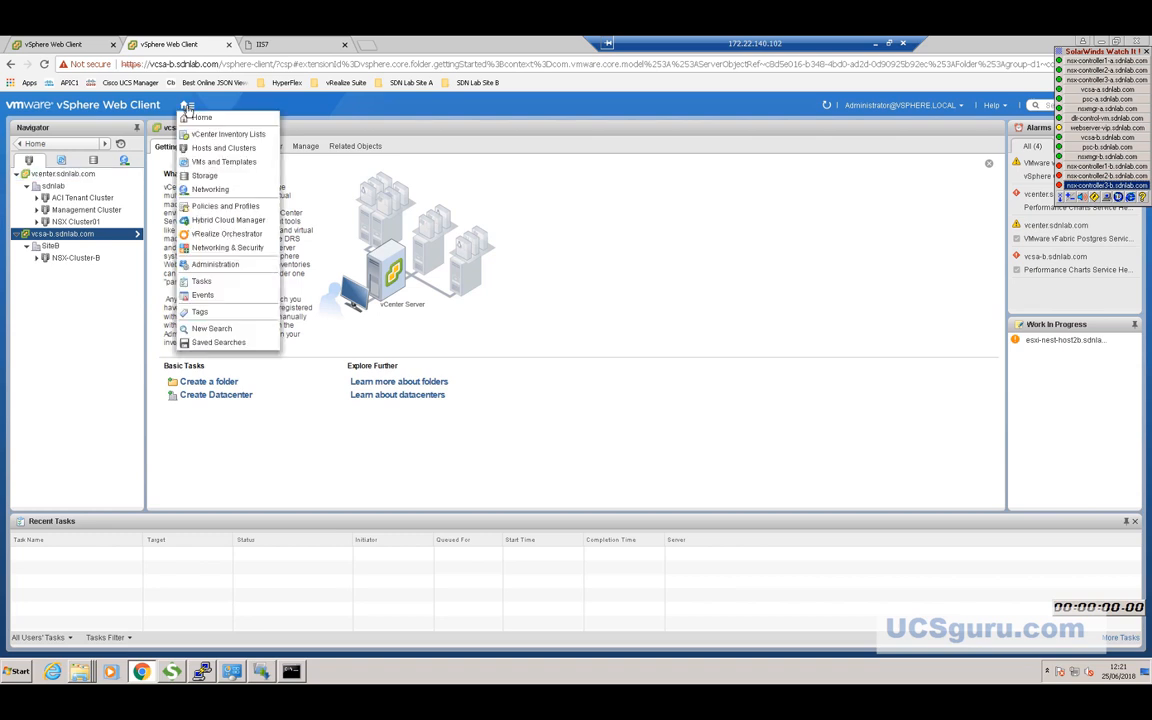
pyautogui.click(224, 248)
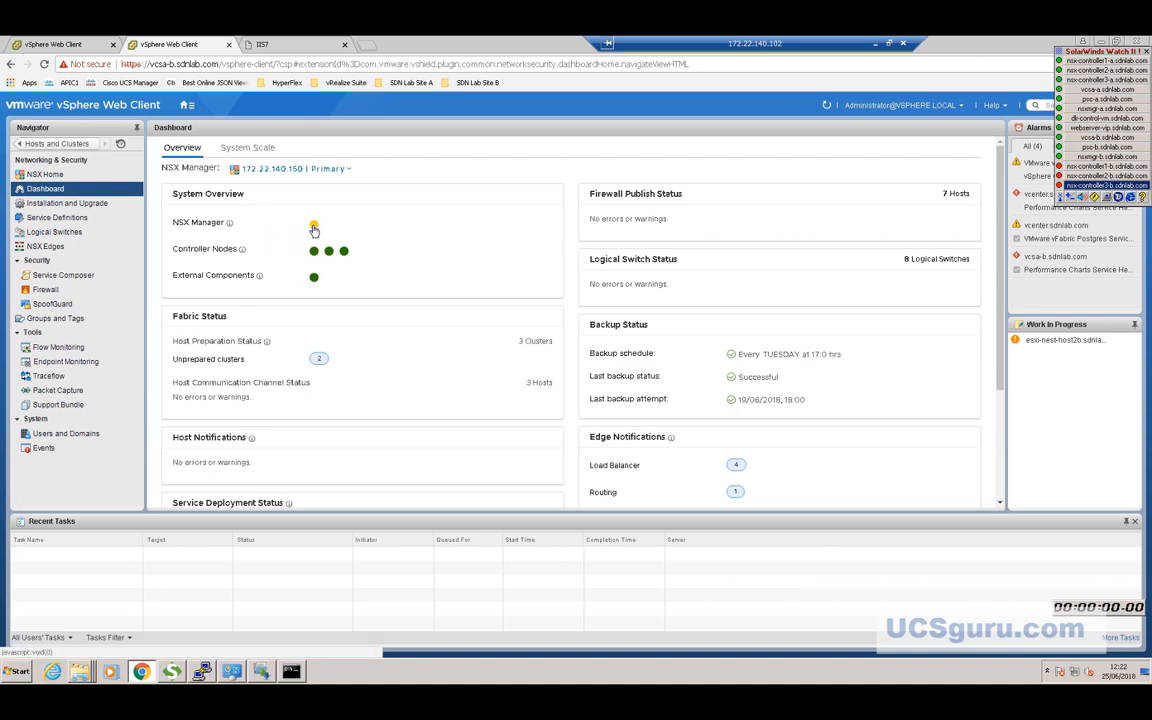
# Review NSX Manager health, list the Primary and Secondary managers, then minimise the remote session.
pyautogui.click(314, 227)
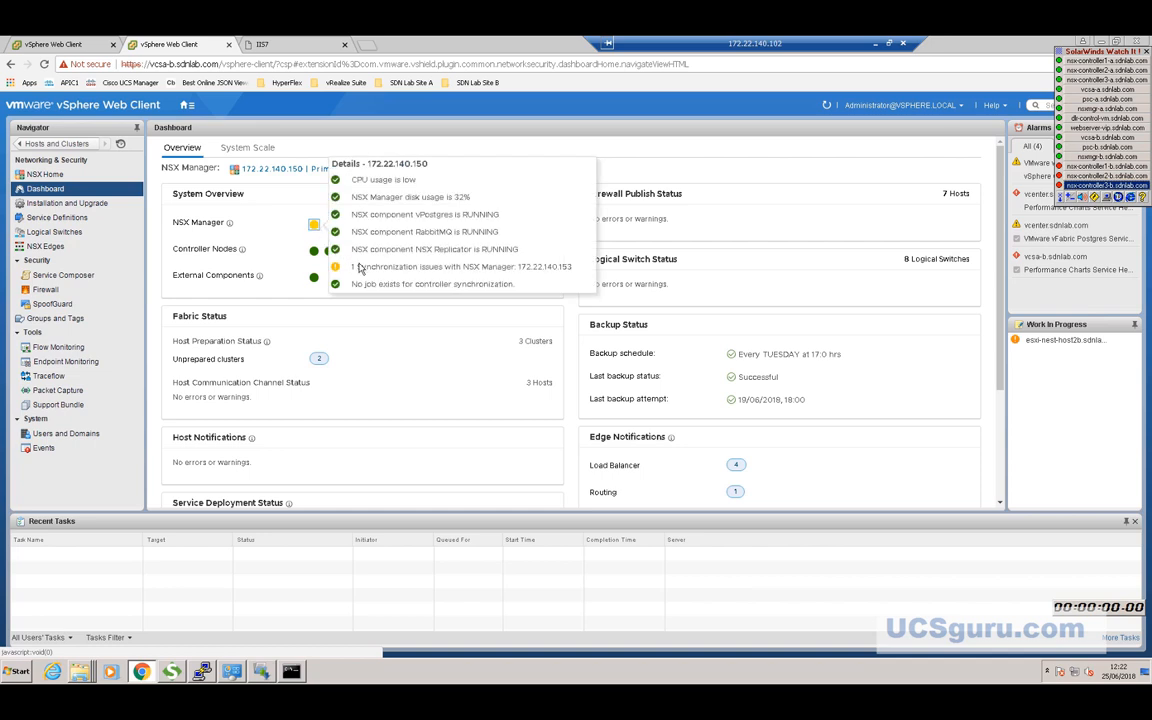
pyautogui.click(276, 199)
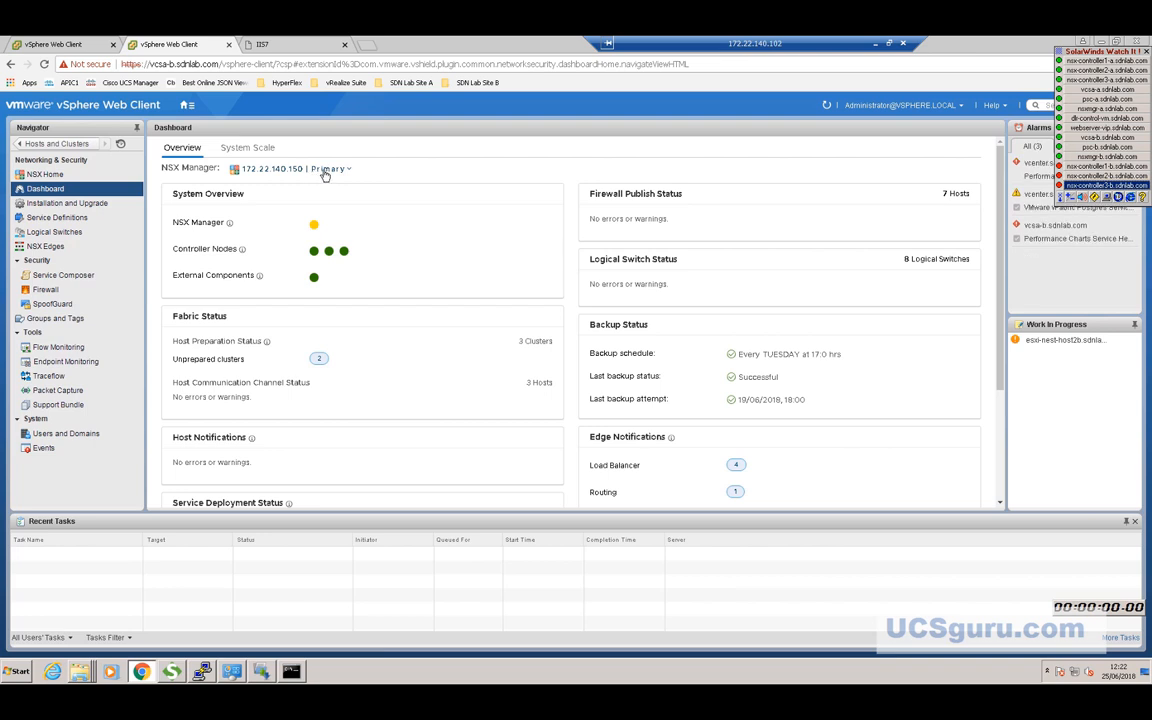
pyautogui.click(325, 170)
pyautogui.click(325, 170)
pyautogui.click(326, 170)
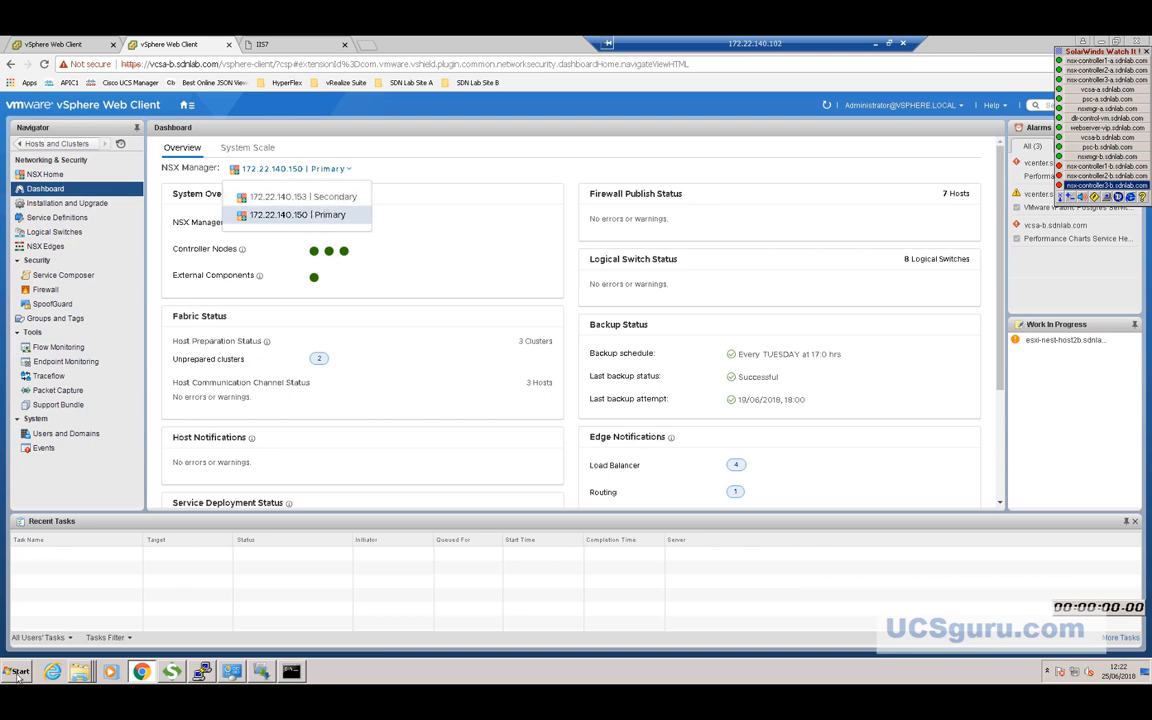
pyautogui.click(874, 44)
# Open Diagrams.vsd from the Microsoft Visio 2010 jump list and maximise the Visio window.
pyautogui.click(17, 671)
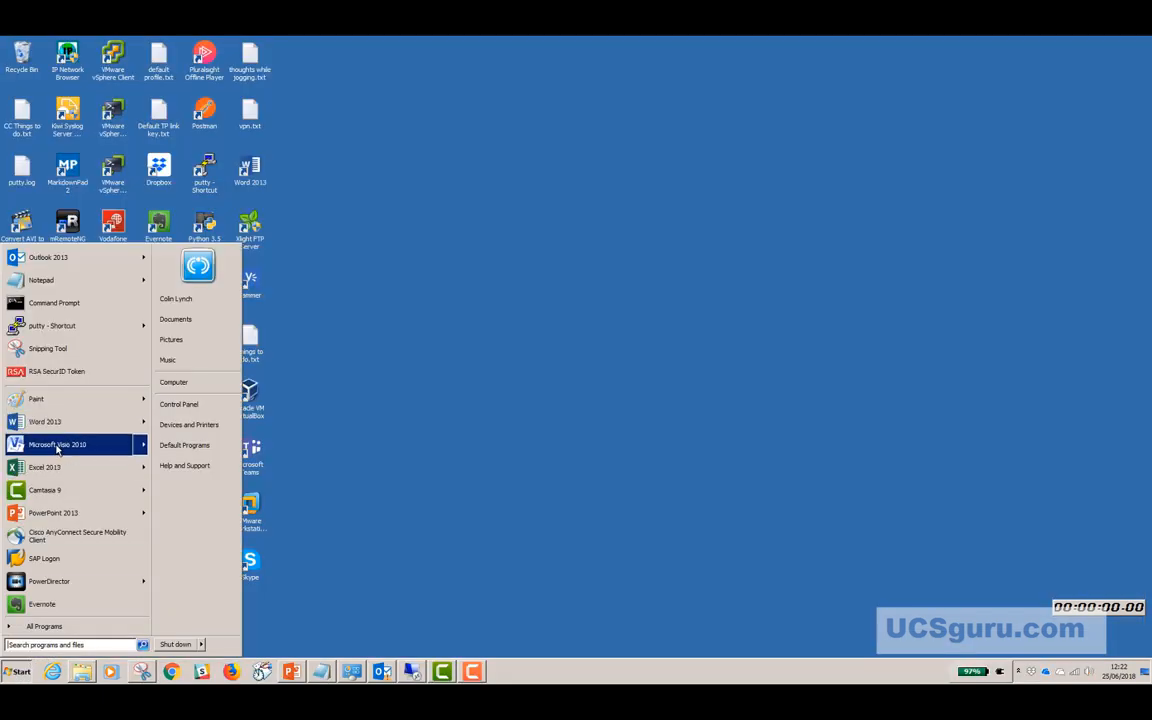
pyautogui.moveTo(58, 449)
pyautogui.click(170, 264)
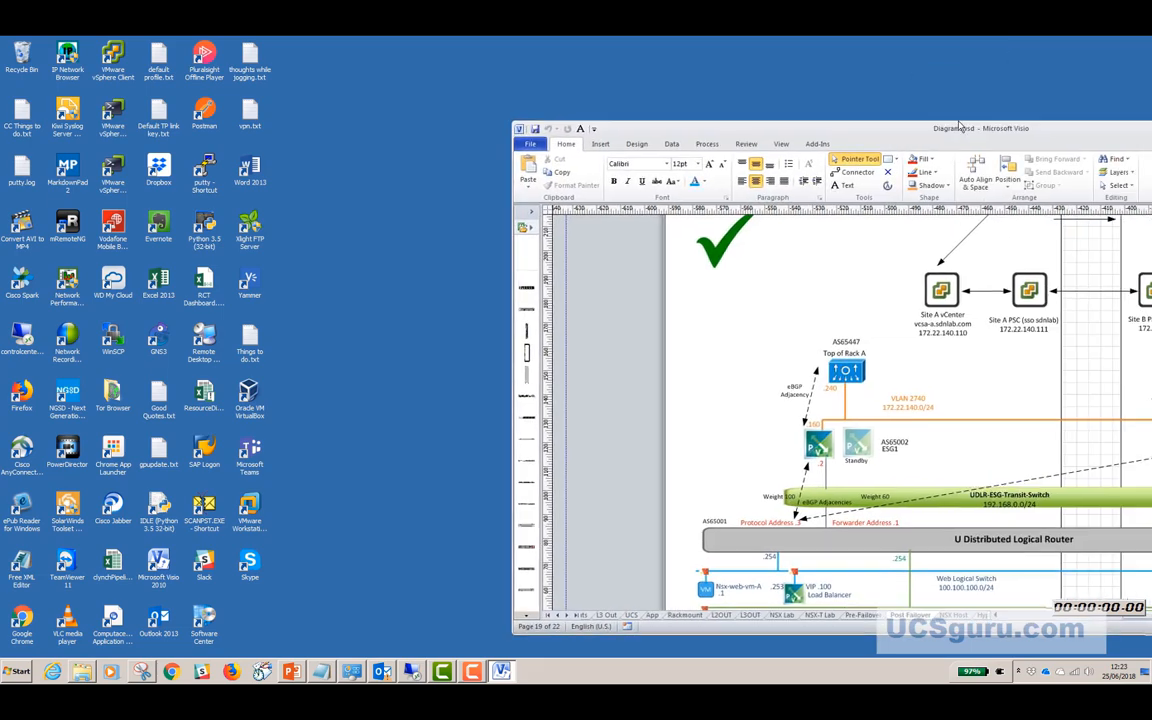
pyautogui.doubleClick(958, 127)
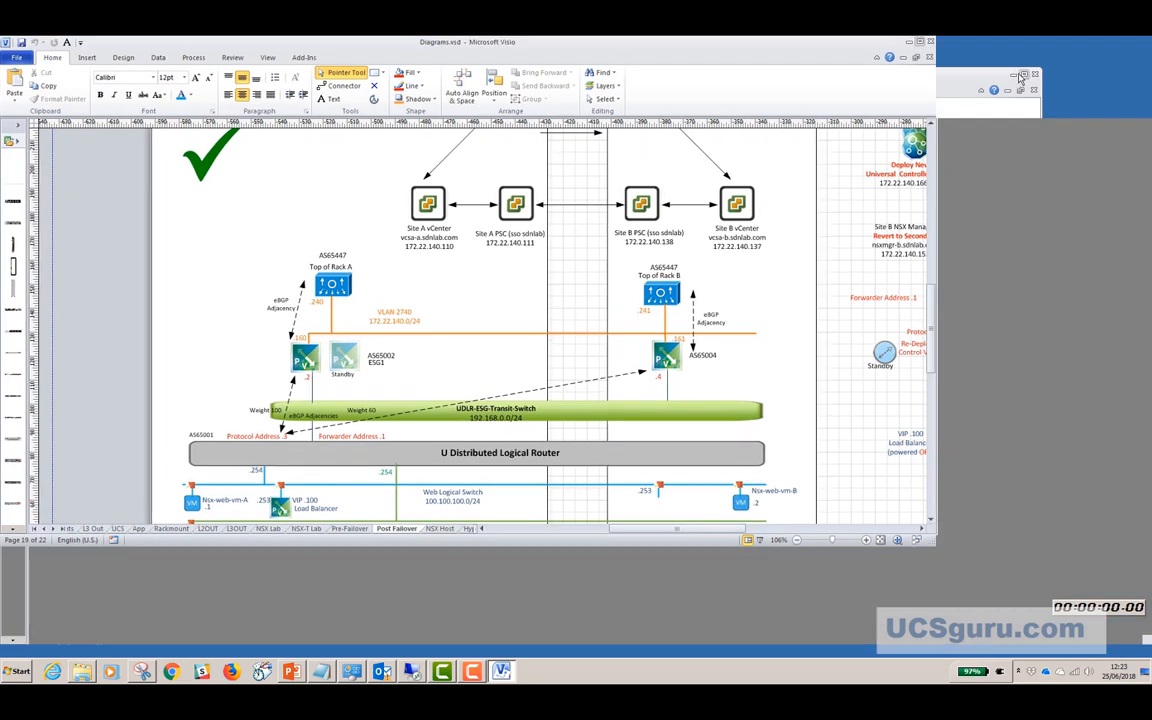
# Show the Pre-Failover page from its top, then restore and reposition the Visio window.
pyautogui.moveTo(769, 642); pyautogui.dragTo(784, 642)
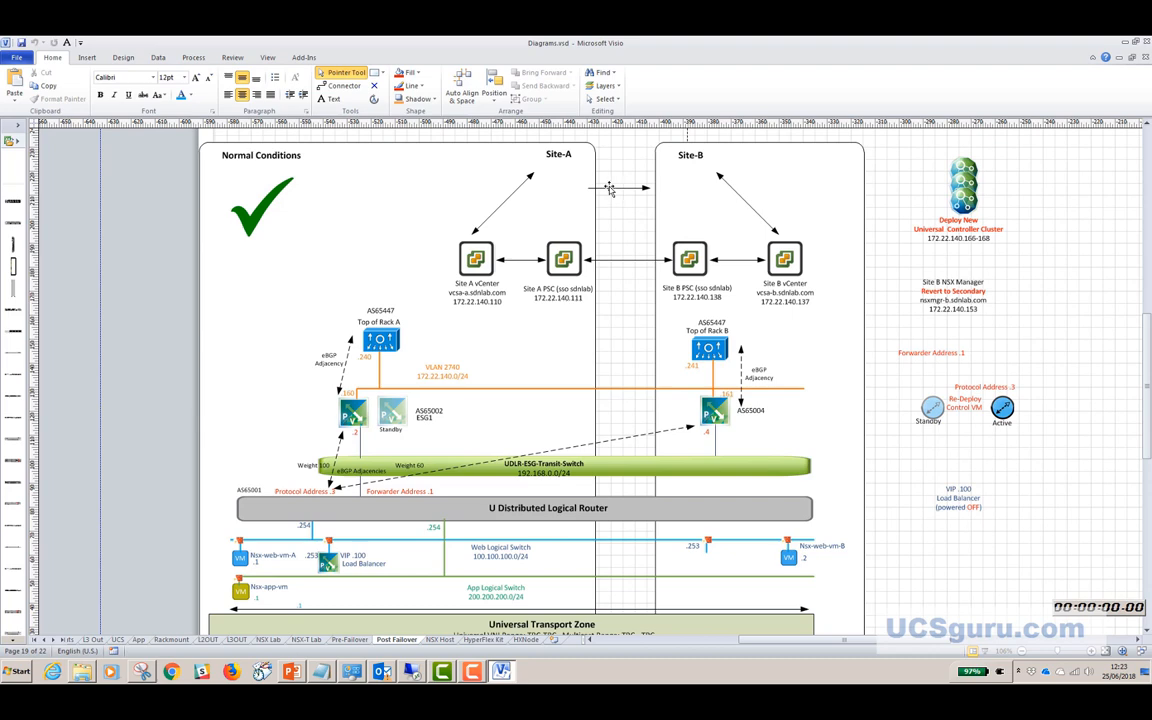
pyautogui.click(345, 640)
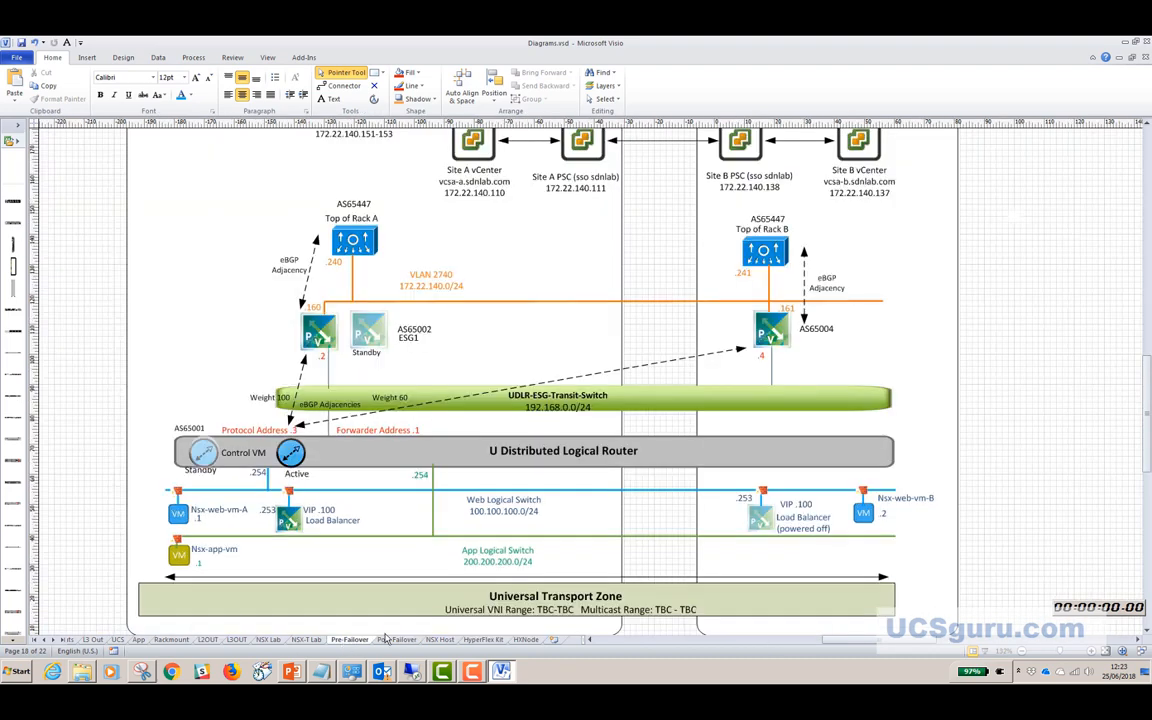
pyautogui.scroll(3, 528, 511)
pyautogui.scroll(2, 528, 511)
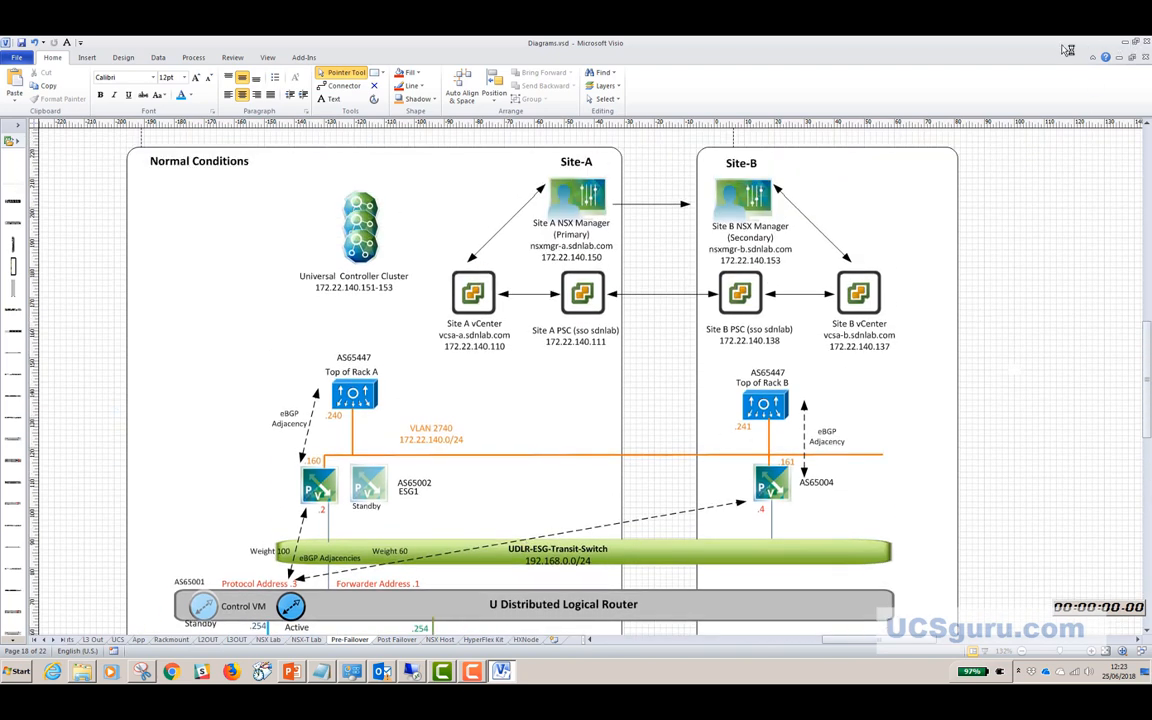
pyautogui.click(1135, 43)
pyautogui.moveTo(1150, 62); pyautogui.dragTo(937, 66)
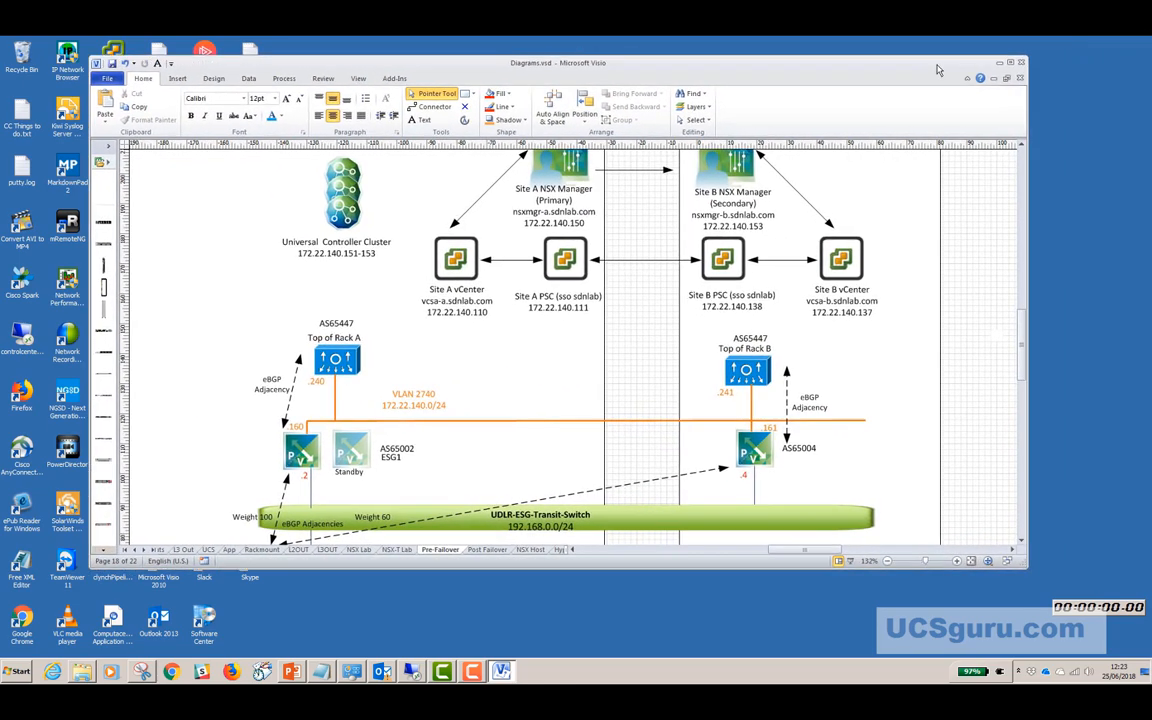
# Maximise Visio and scroll down to the U Distributed Logical Router's eBGP peering with the ESGs.
pyautogui.click(1010, 63)
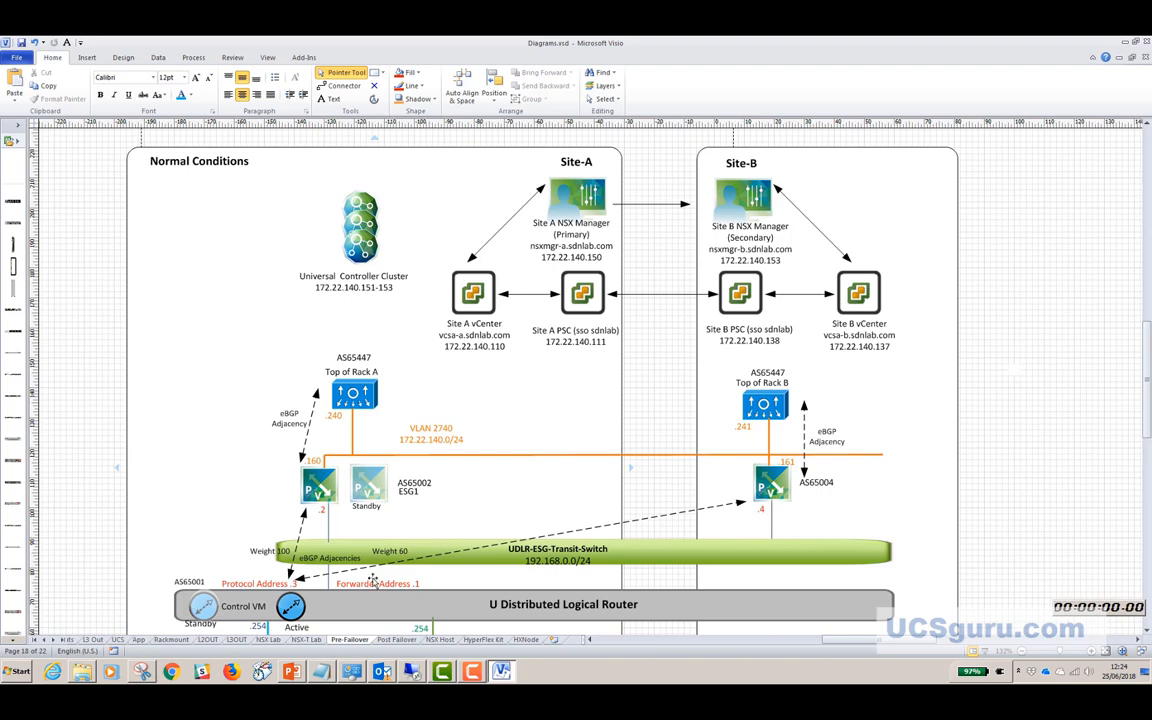
pyautogui.moveTo(1148, 405); pyautogui.dragTo(1148, 429)
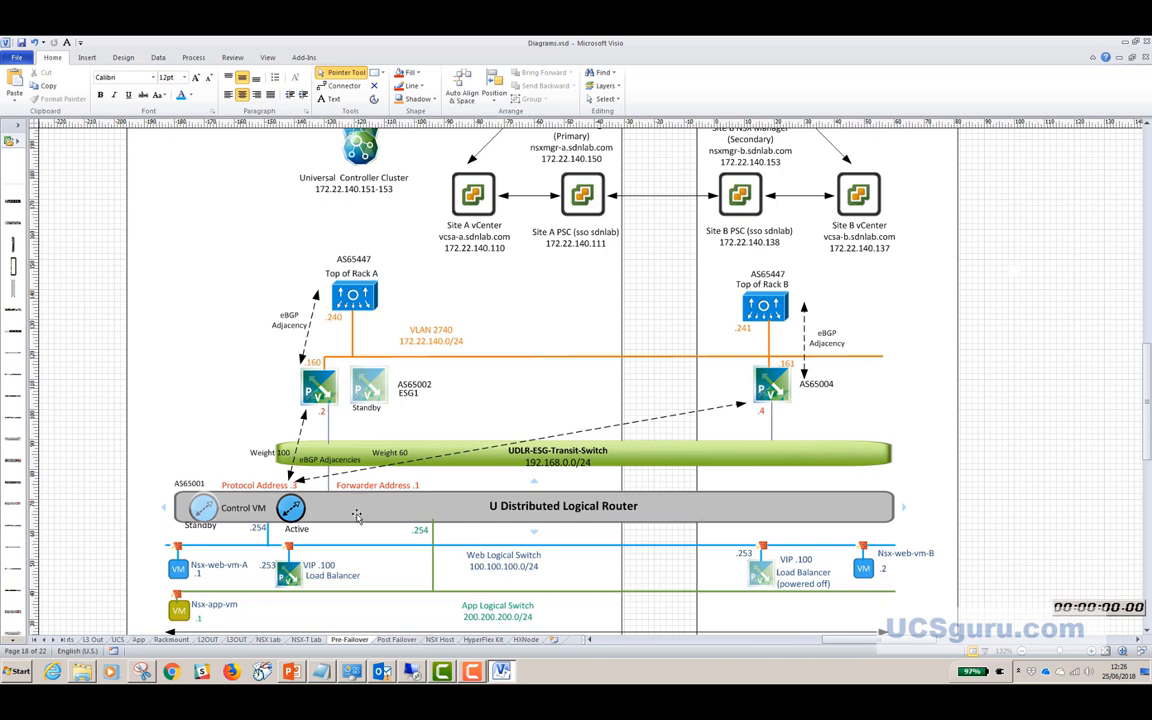
# Scroll through the rest of the Pre-Failover diagram, then bring back the remote vSphere session.
pyautogui.scroll(-1, 356, 516)
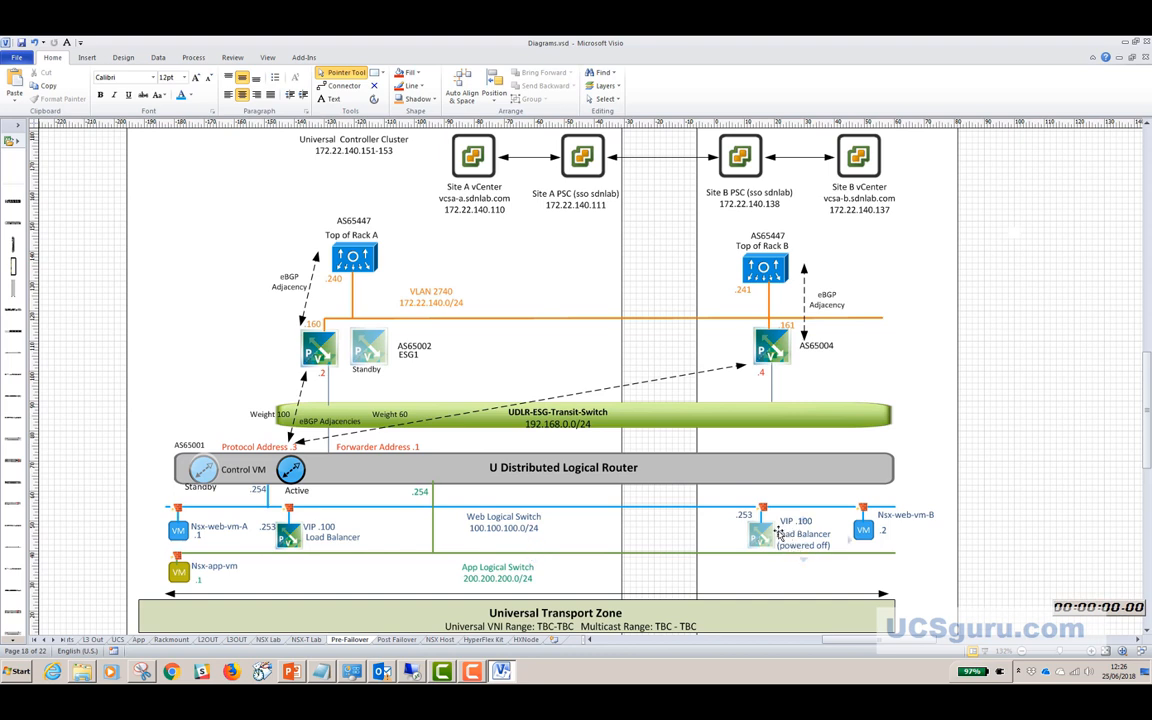
pyautogui.scroll(3, 780, 535)
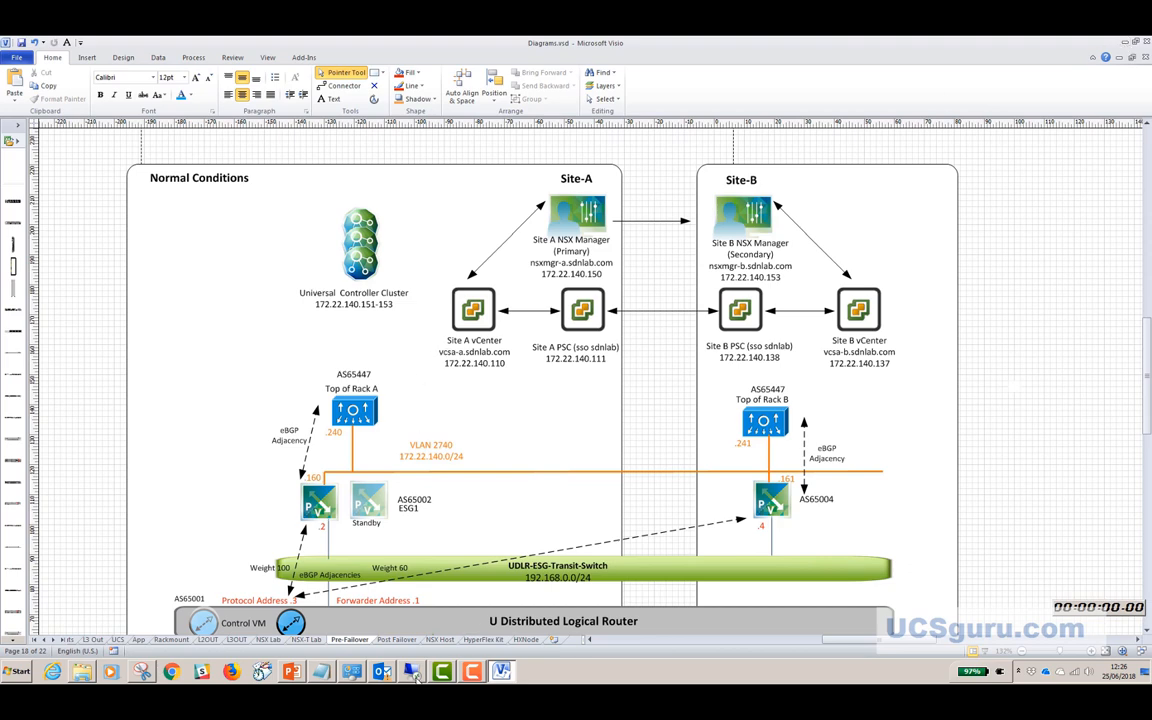
pyautogui.click(412, 674)
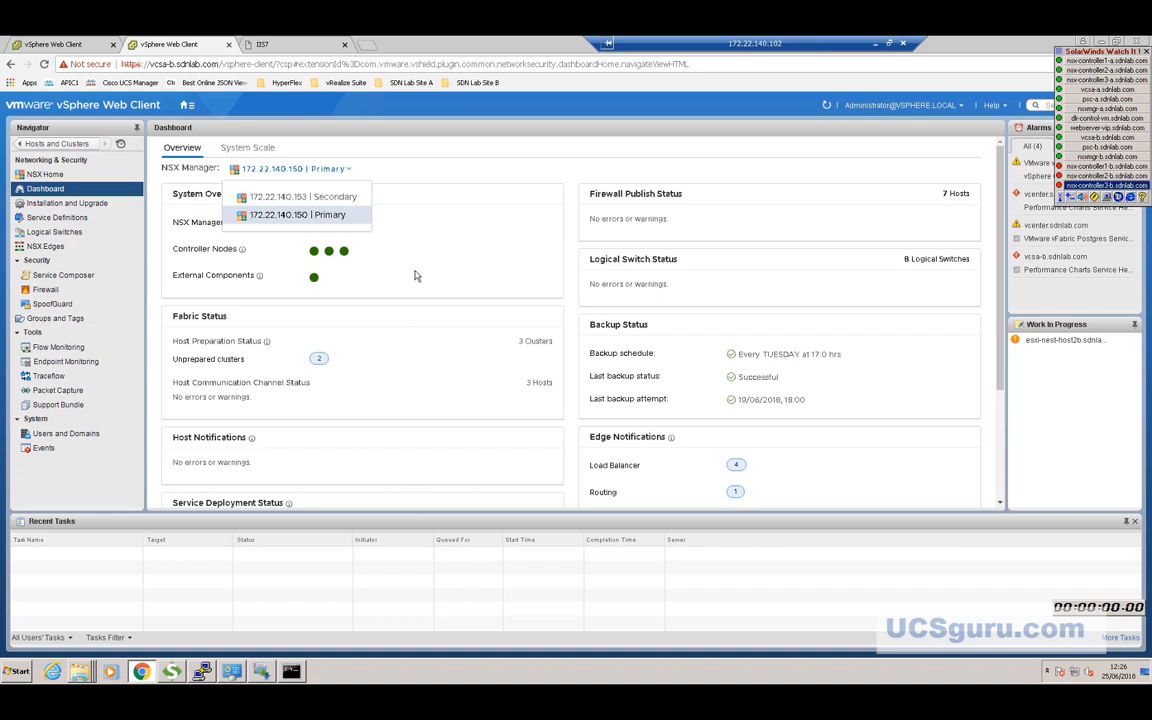
# Switch the NSX dashboard's manager selection to 172.22.140.153 | Secondary.
pyautogui.click(421, 273)
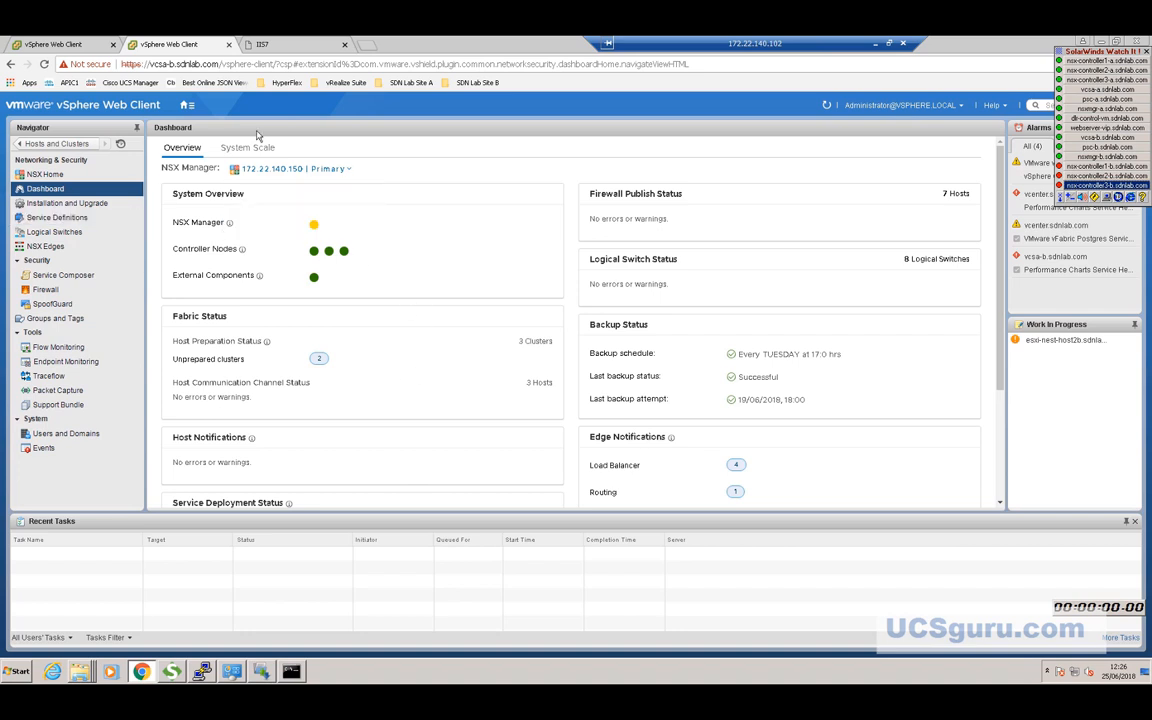
pyautogui.click(331, 170)
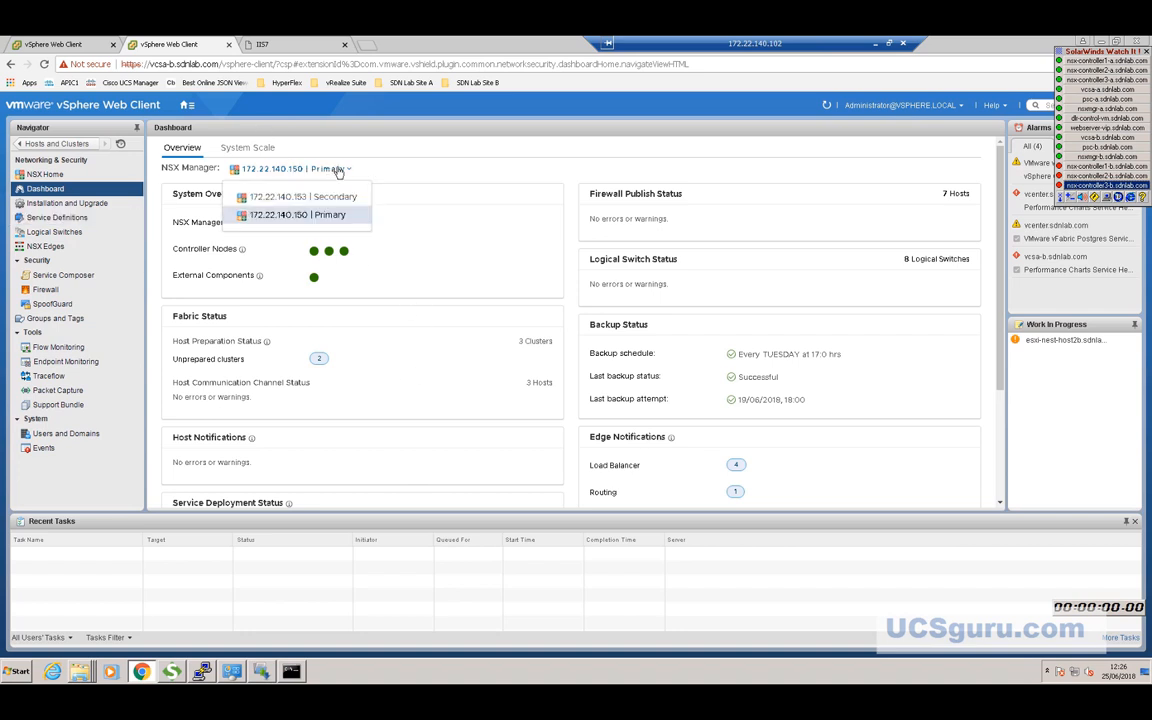
pyautogui.click(272, 200)
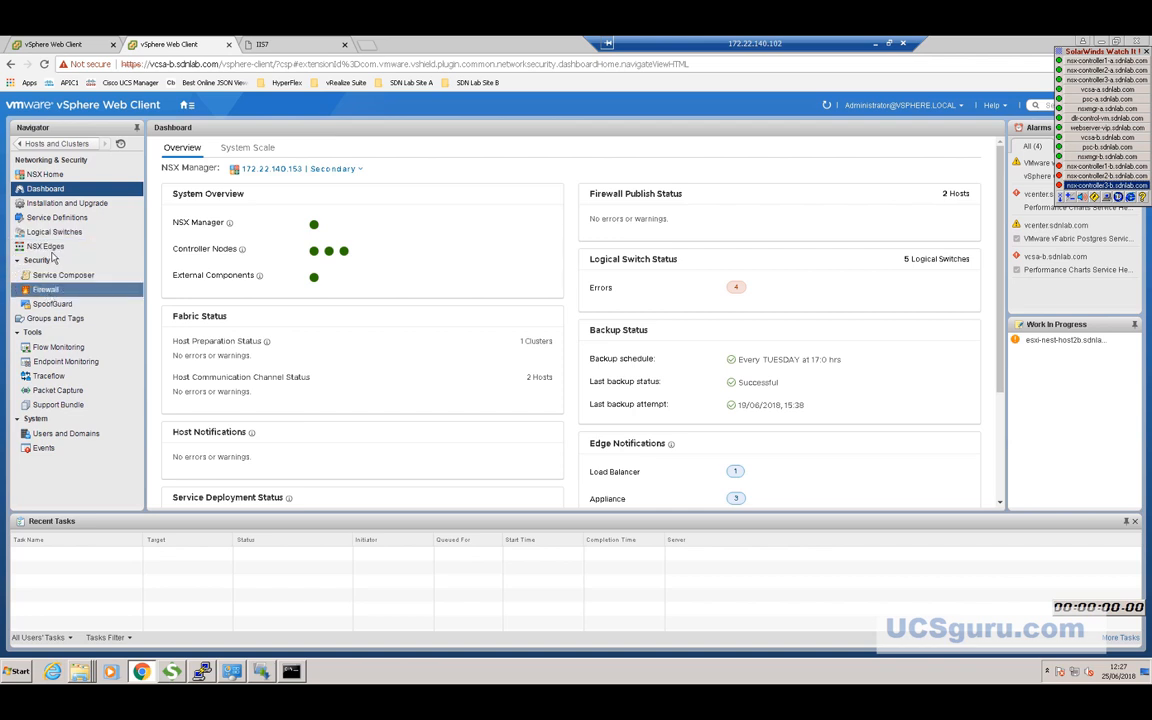
# In Installation and Upgrade, select manager 172.22.140.150 and choose Update Secondary NSX Manager from Actions.
pyautogui.click(64, 204)
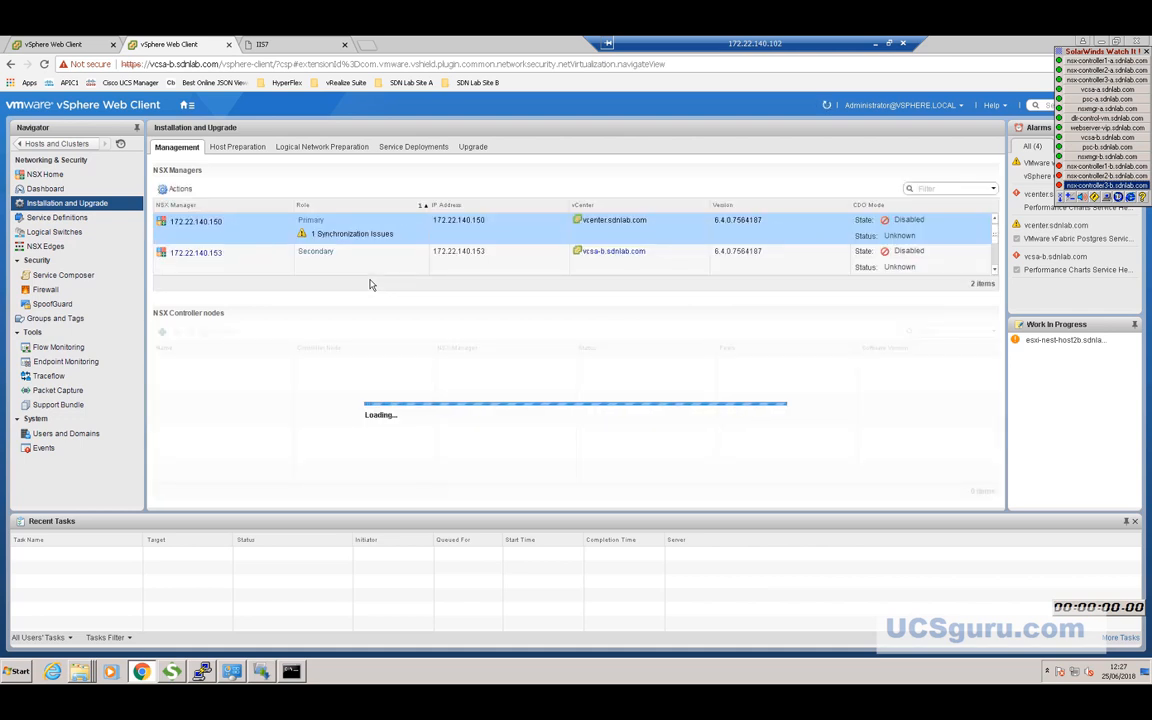
pyautogui.click(231, 222)
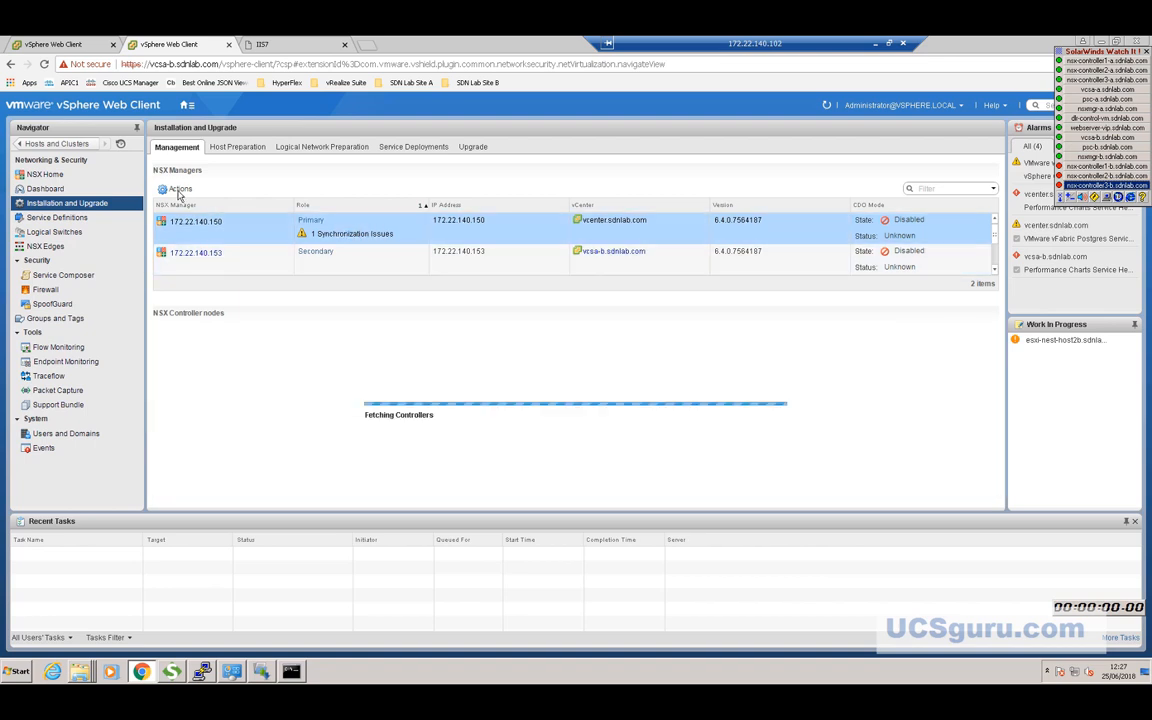
pyautogui.click(179, 190)
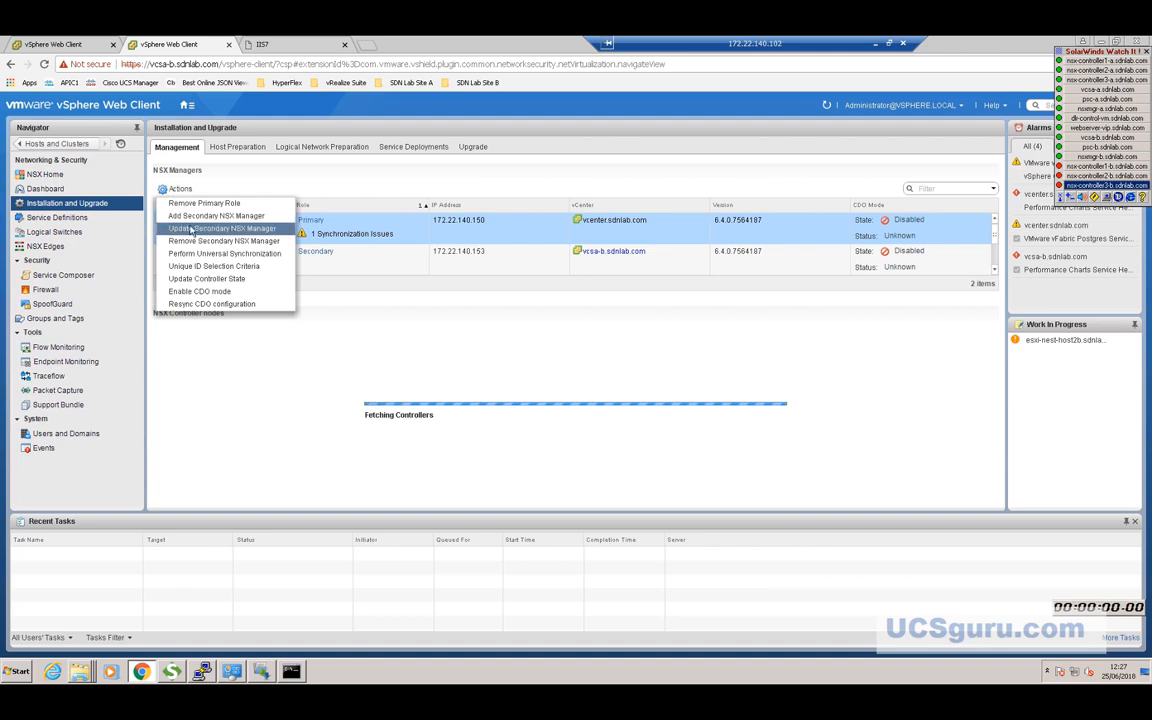
pyautogui.click(191, 229)
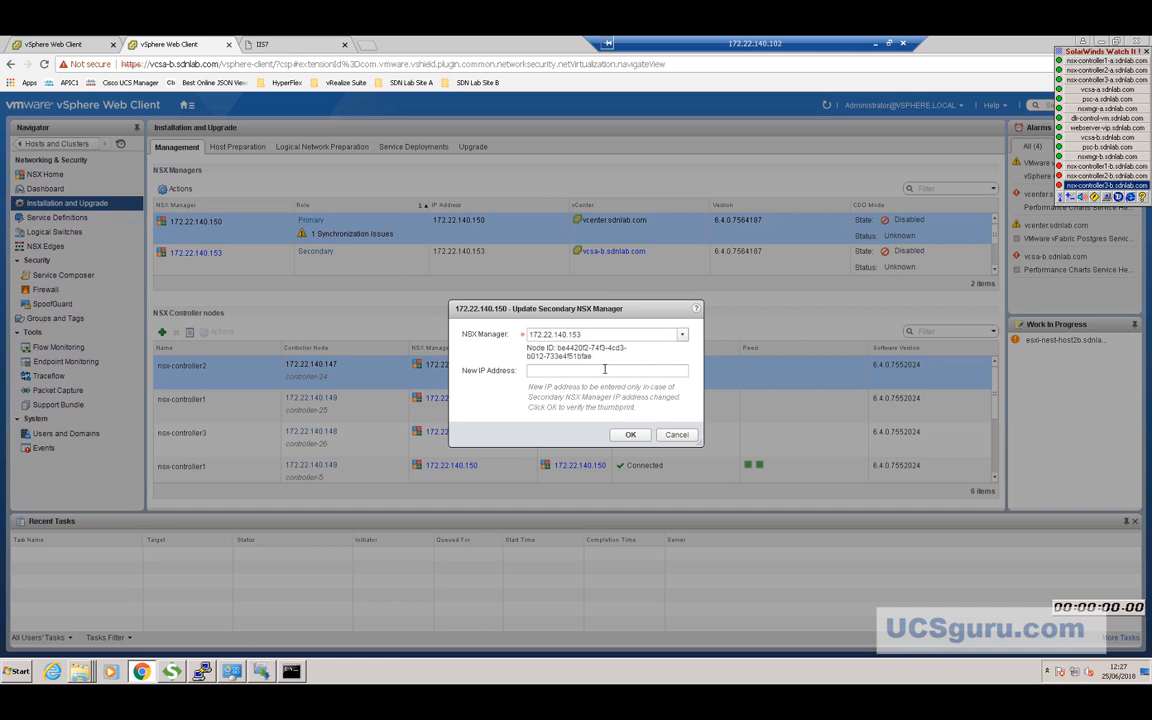
# Submit 172.22.140.153 as the secondary NSX Manager and trust its SSL certificate.
pyautogui.click(630, 435)
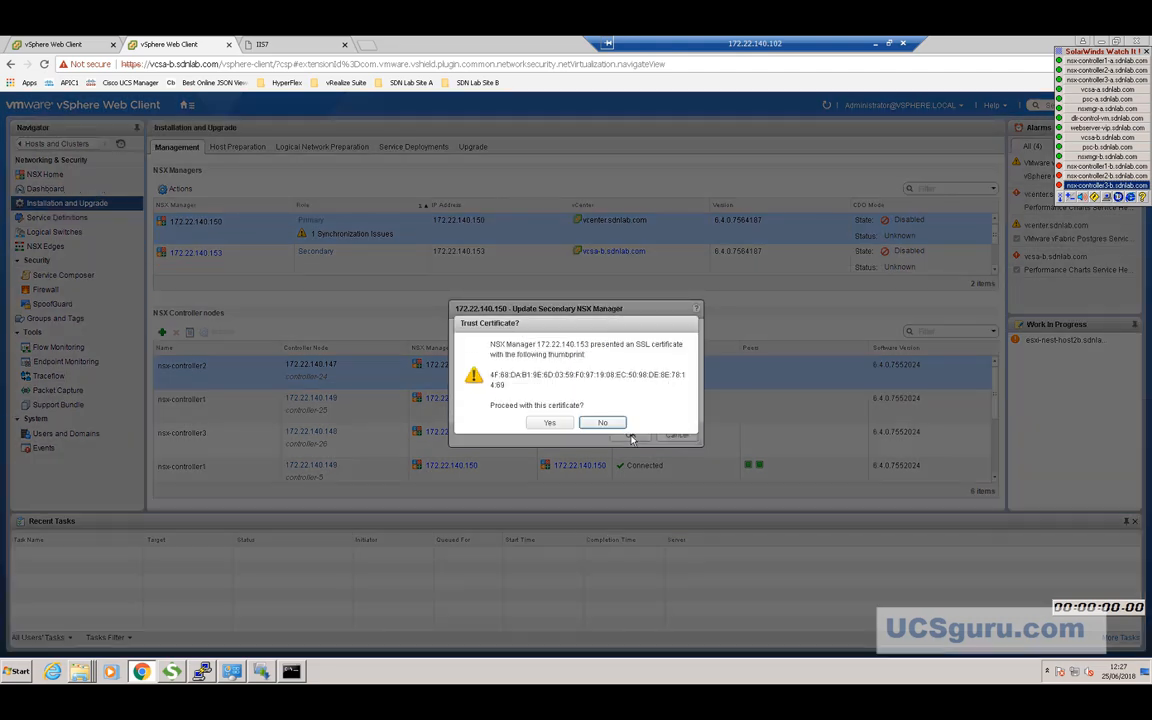
pyautogui.click(563, 426)
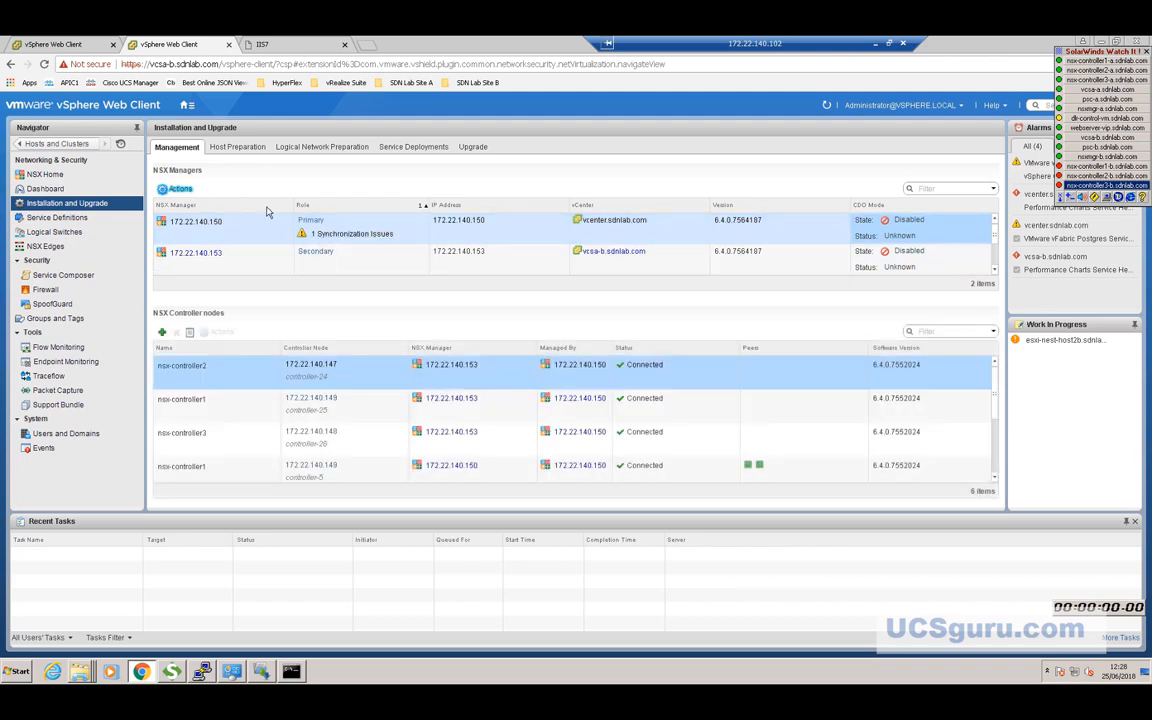
# Run Update Controller State on 172.22.140.150 and confirm, refreshing the six controllers.
pyautogui.click(180, 190)
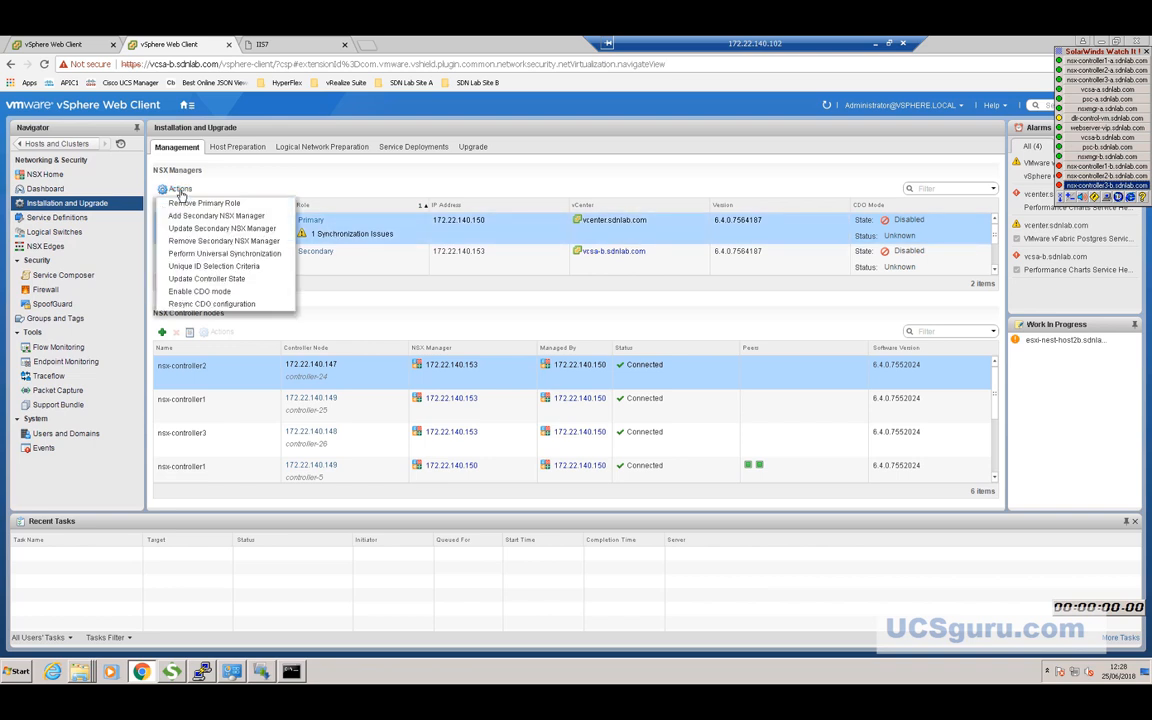
pyautogui.click(205, 278)
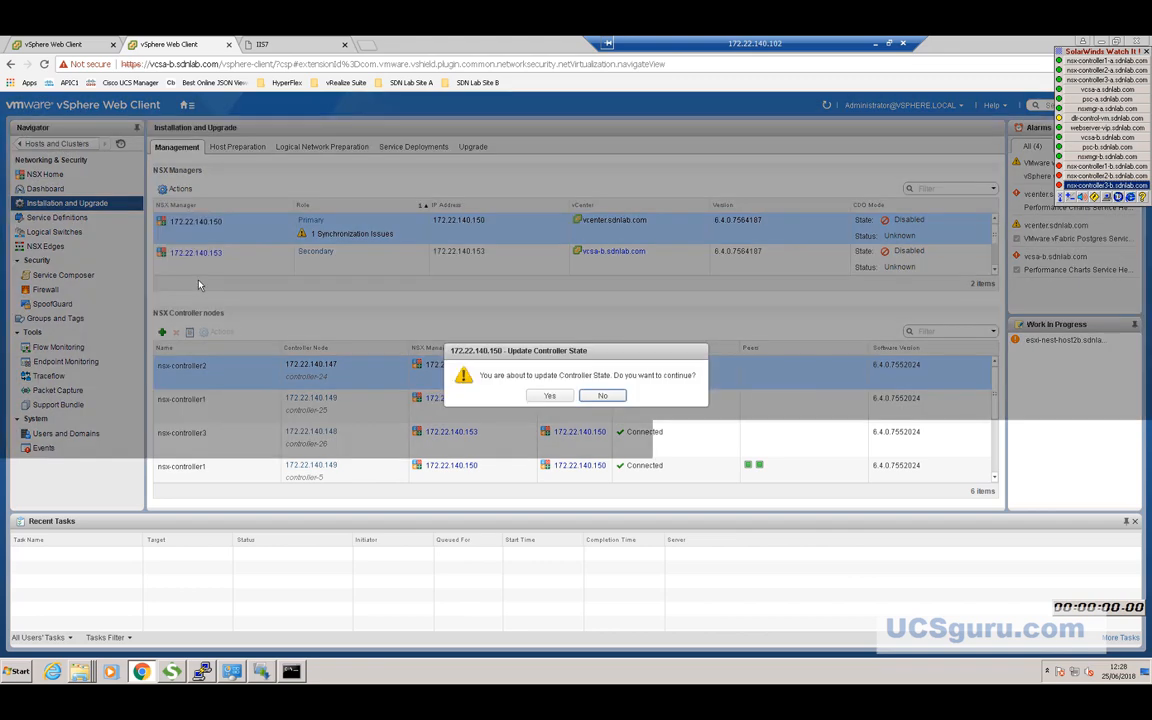
pyautogui.click(549, 396)
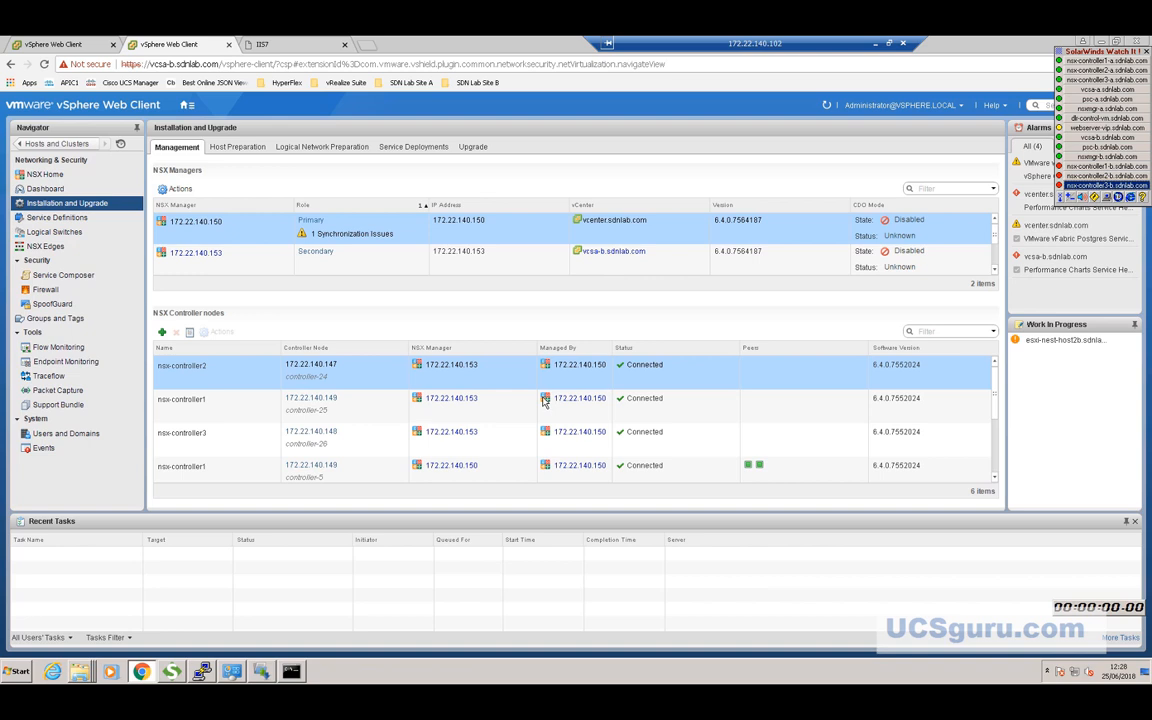
pyautogui.click(367, 236)
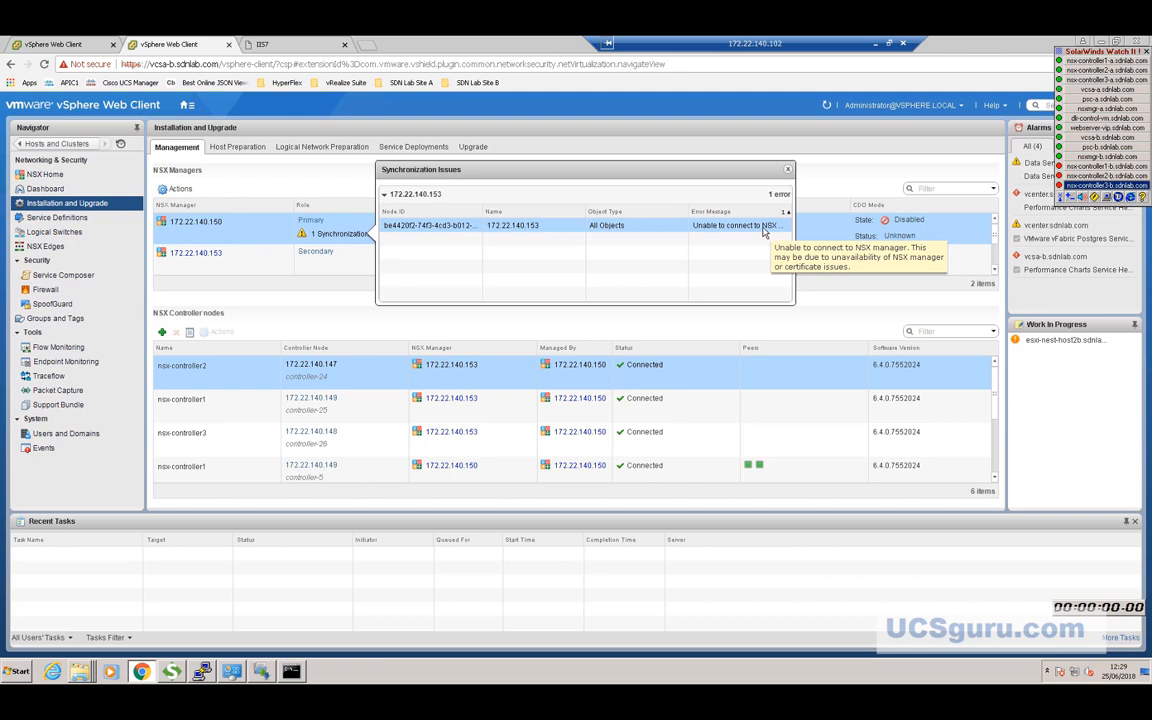
pyautogui.click(788, 170)
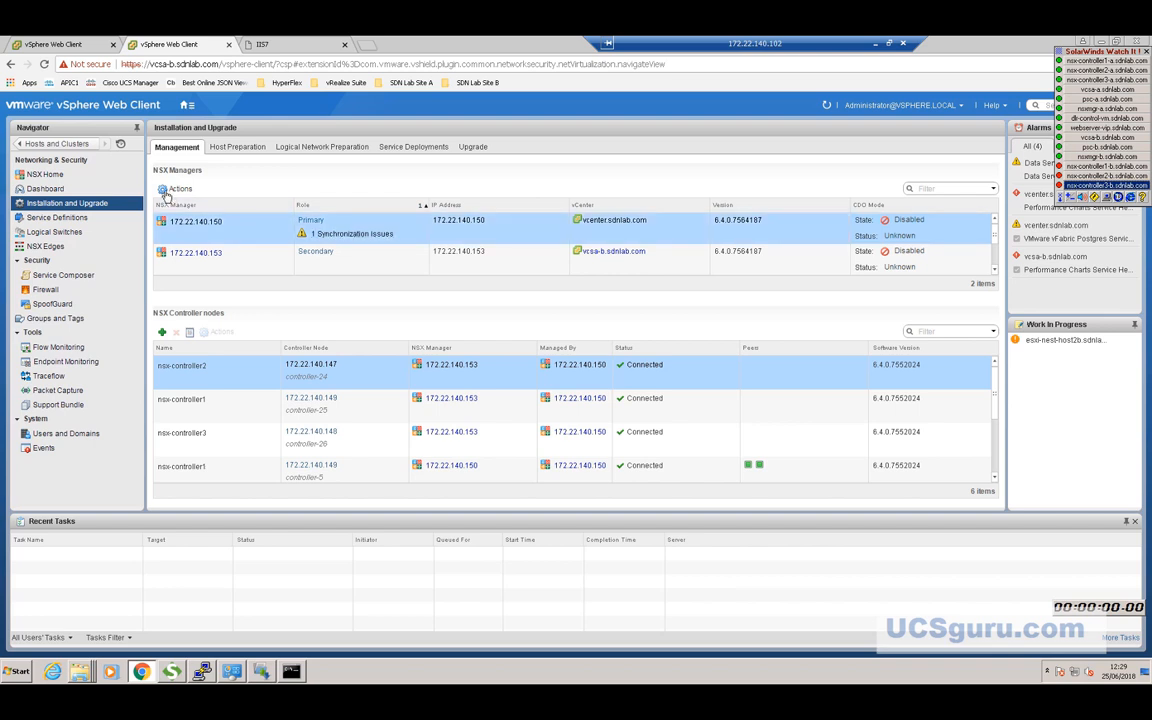
# Perform and confirm Universal Synchronization on 172.22.140.150, check Last Synced, then view the Dashboard.
pyautogui.click(166, 192)
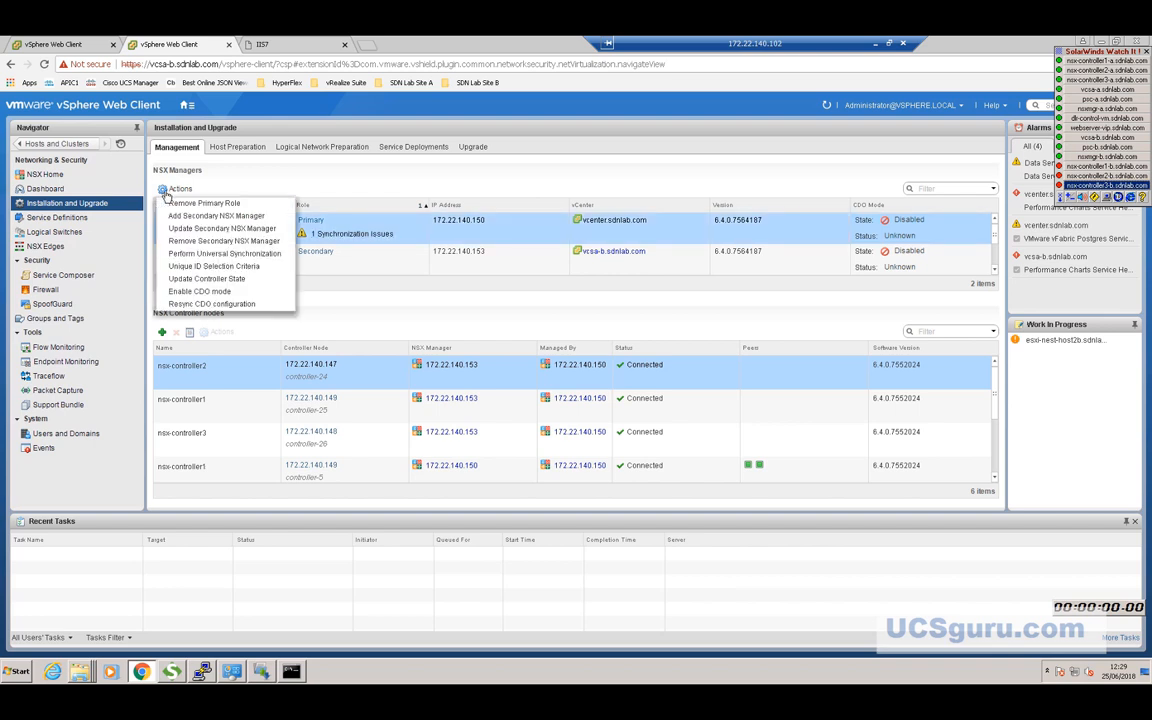
pyautogui.click(193, 254)
pyautogui.click(549, 402)
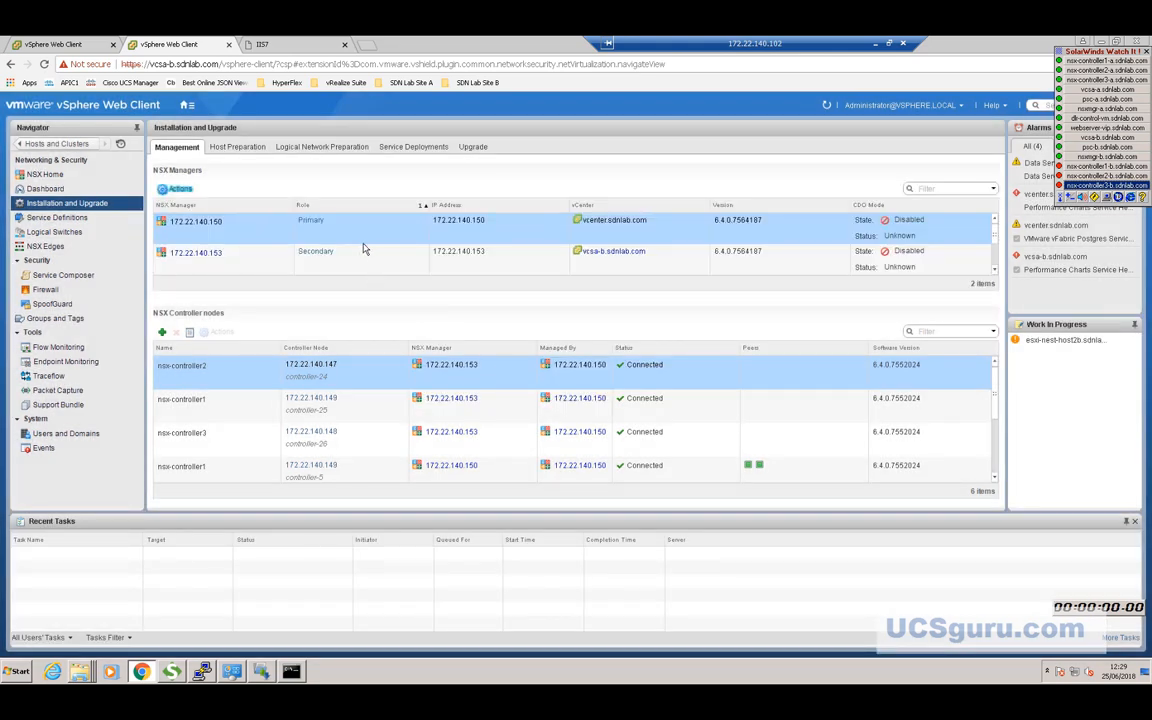
pyautogui.click(312, 223)
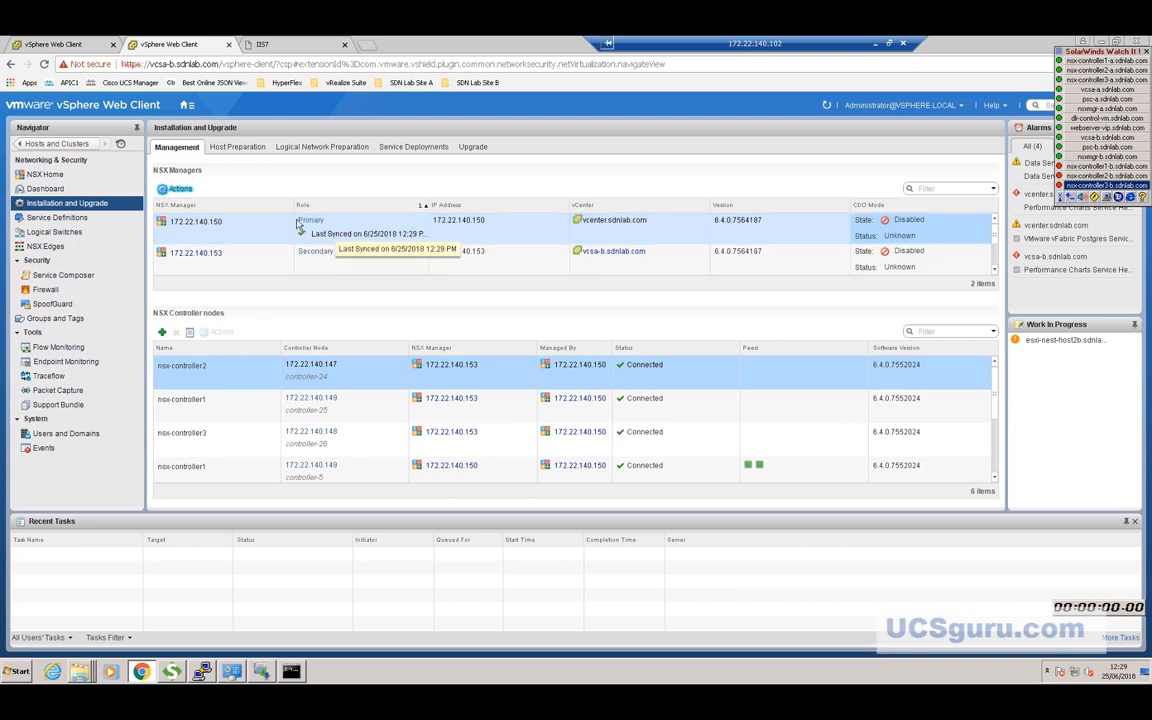
pyautogui.click(47, 190)
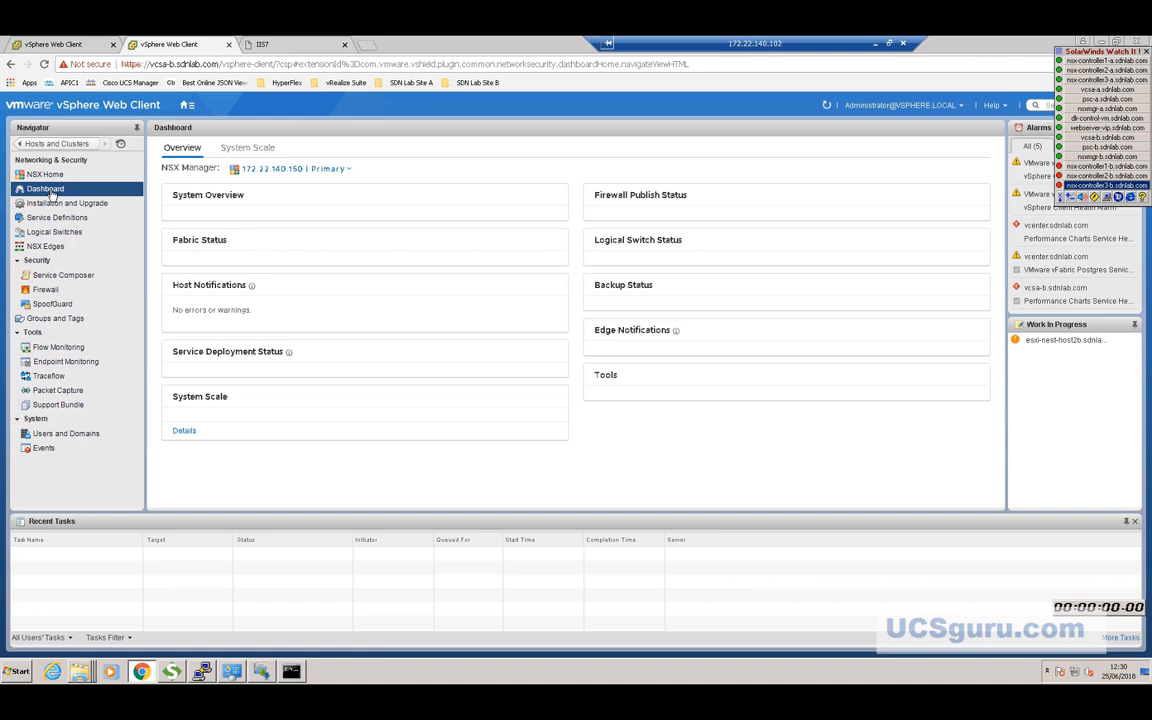
pyautogui.click(1060, 51)
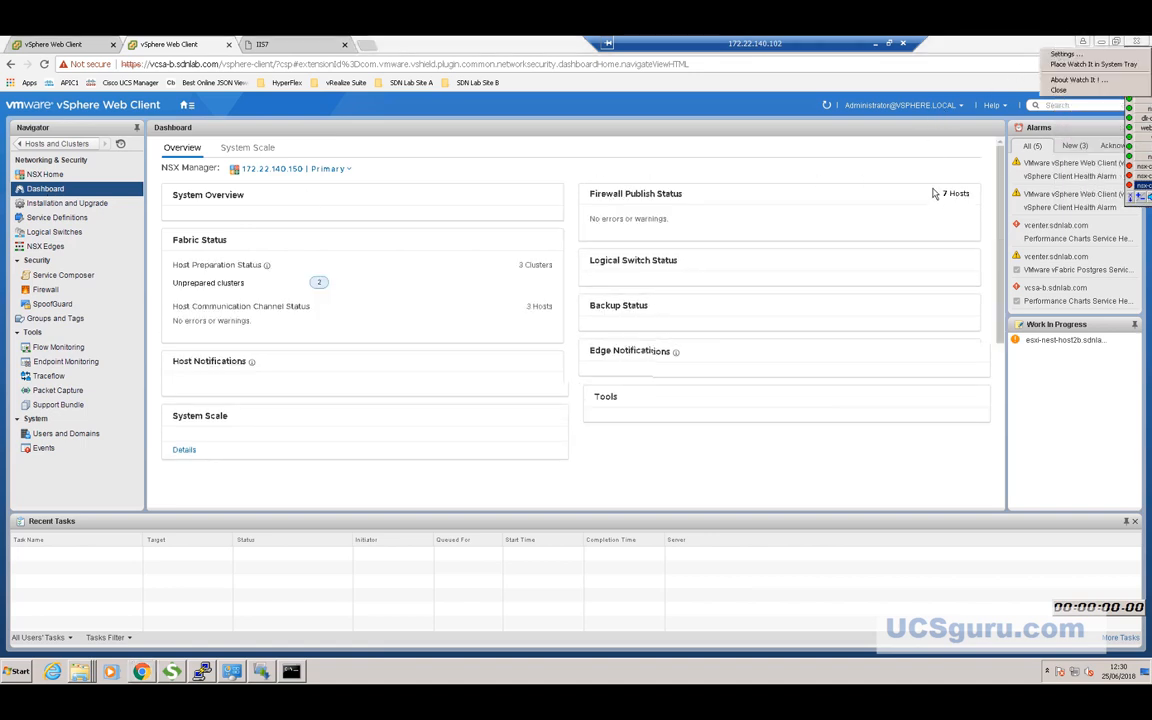
pyautogui.click(904, 216)
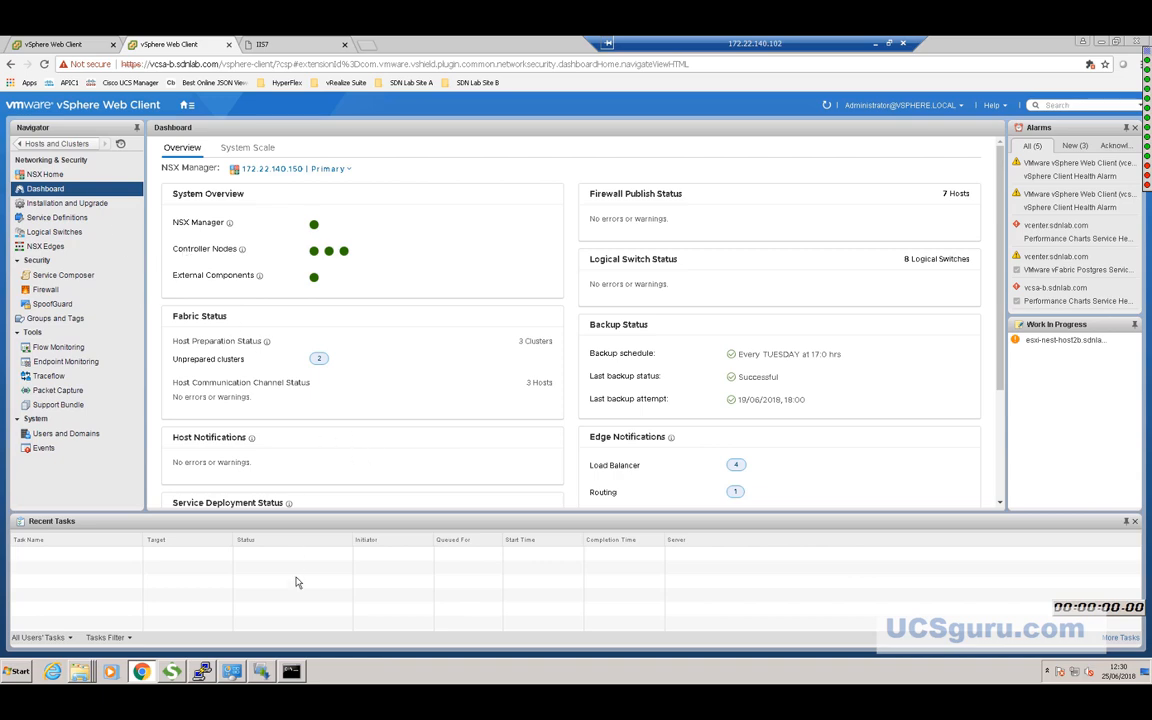
# Minimize the remote session, scroll through the Visio Normal Conditions diagram, then restore Remote Desktop.
pyautogui.click(875, 47)
pyautogui.scroll(-2, 530, 320)
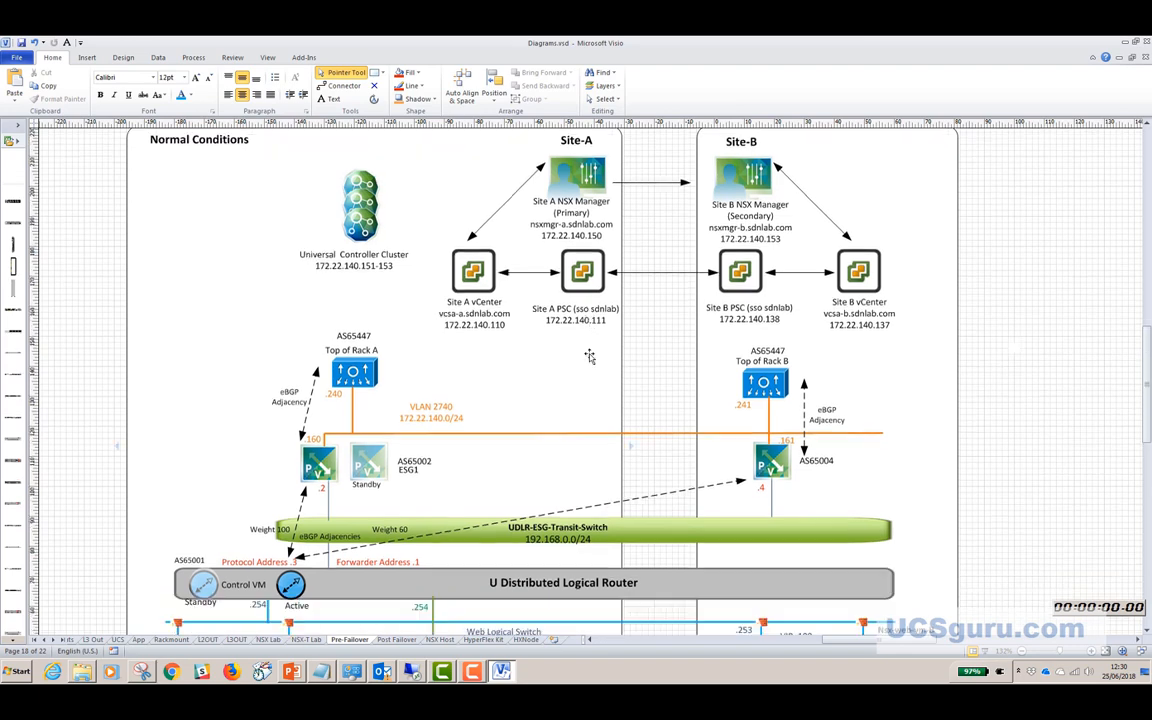
pyautogui.scroll(-1, 505, 395)
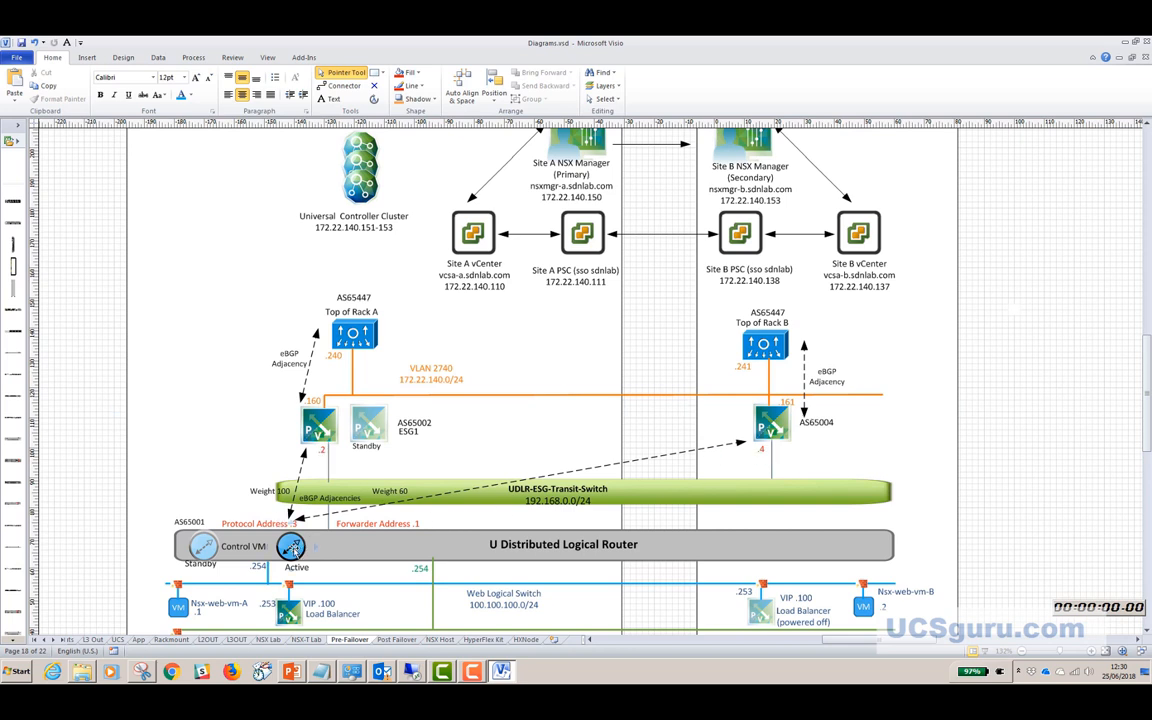
pyautogui.click(413, 672)
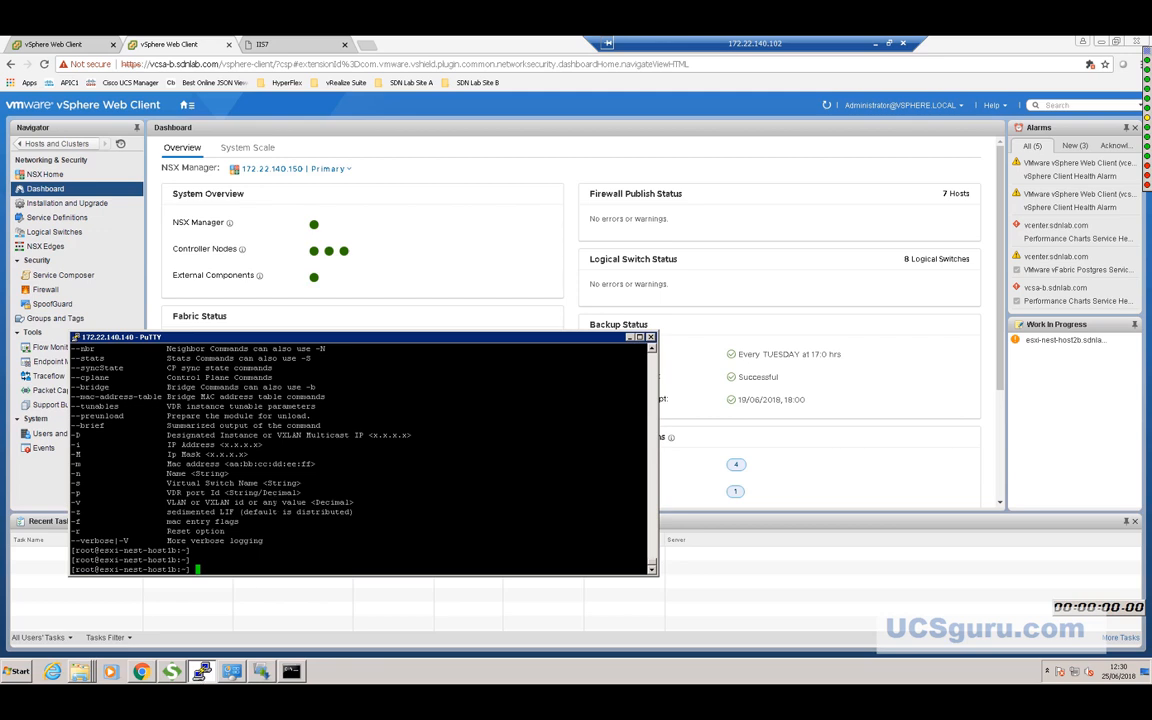
# Start a new PuTTY SSH session to nsxmgr-a.sdnlab.com and log in as admin.
pyautogui.rightClick(246, 338)
pyautogui.click(279, 457)
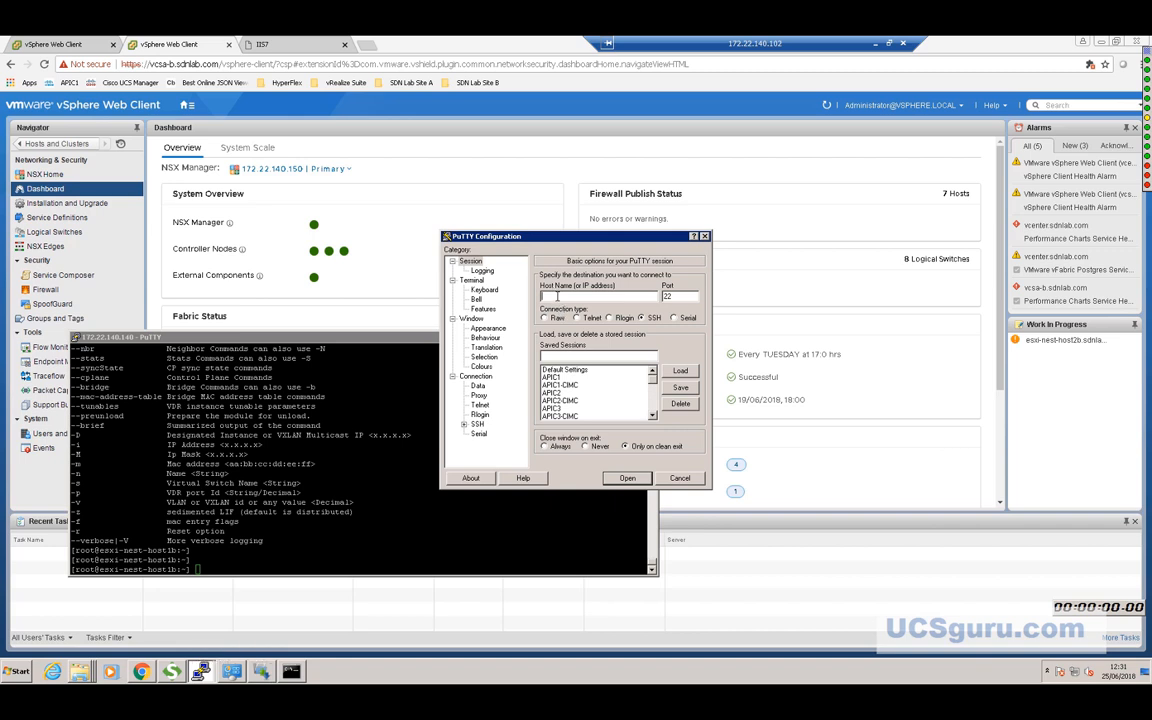
pyautogui.write('nsx')
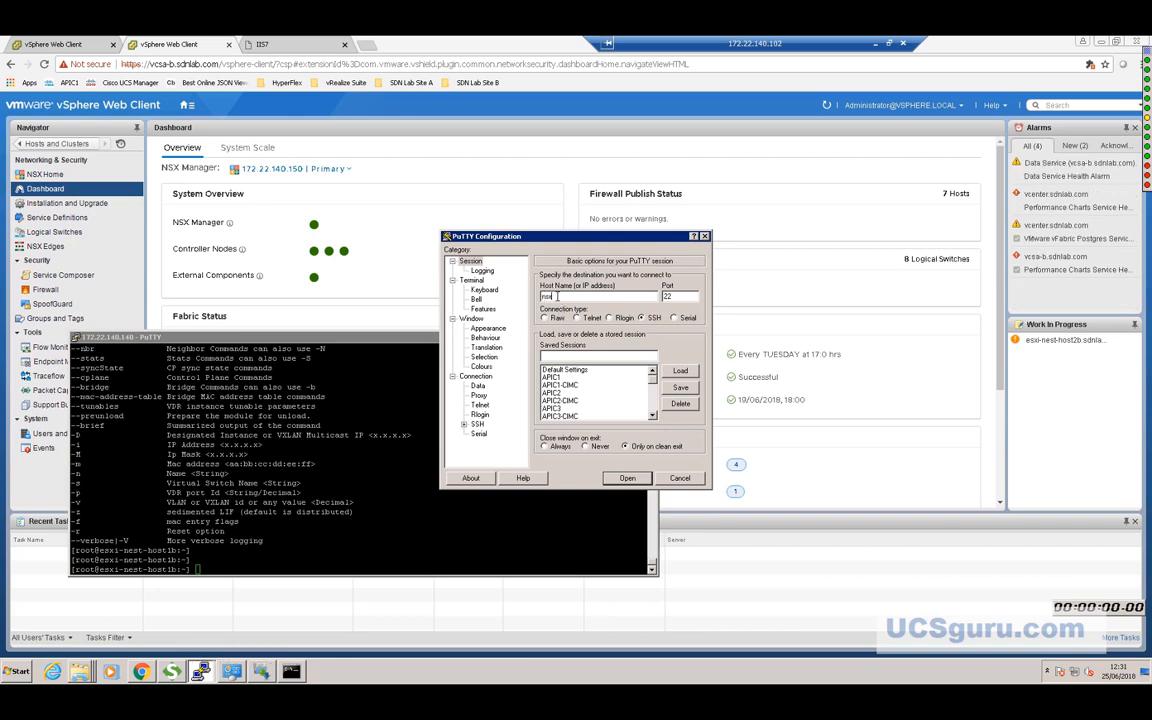
pyautogui.write('mgr')
pyautogui.write('a.sdnlab.com')
pyautogui.press('Return')
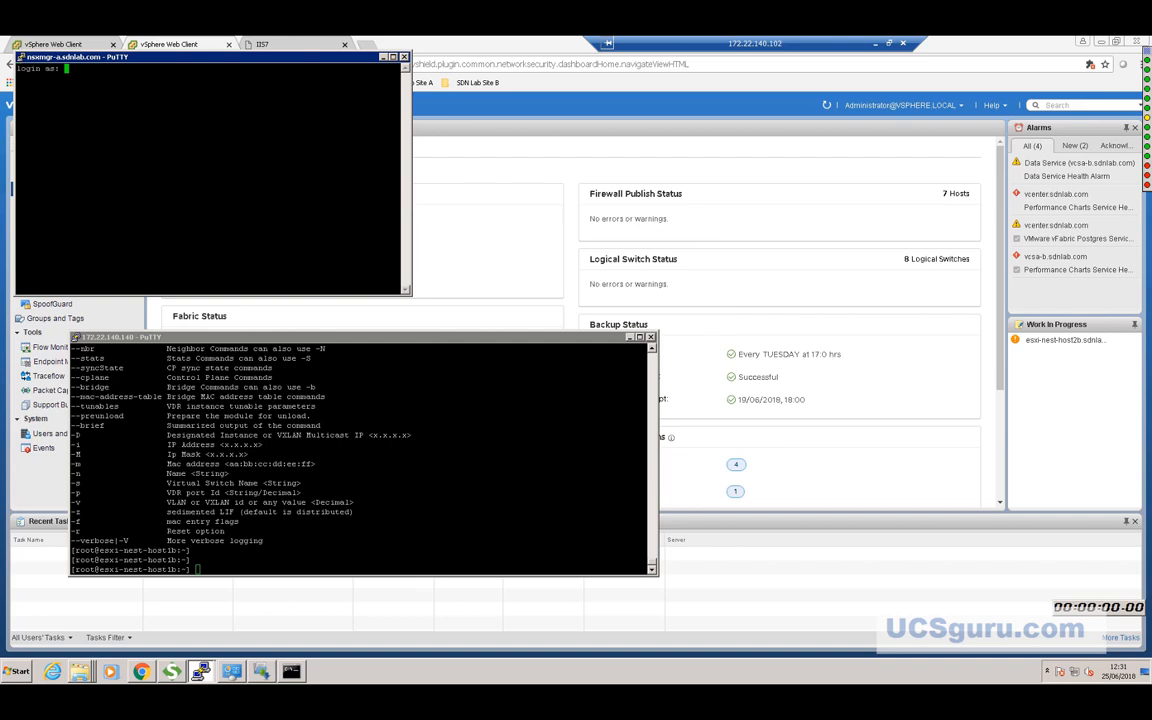
pyautogui.write('admin')
pyautogui.press('Return')
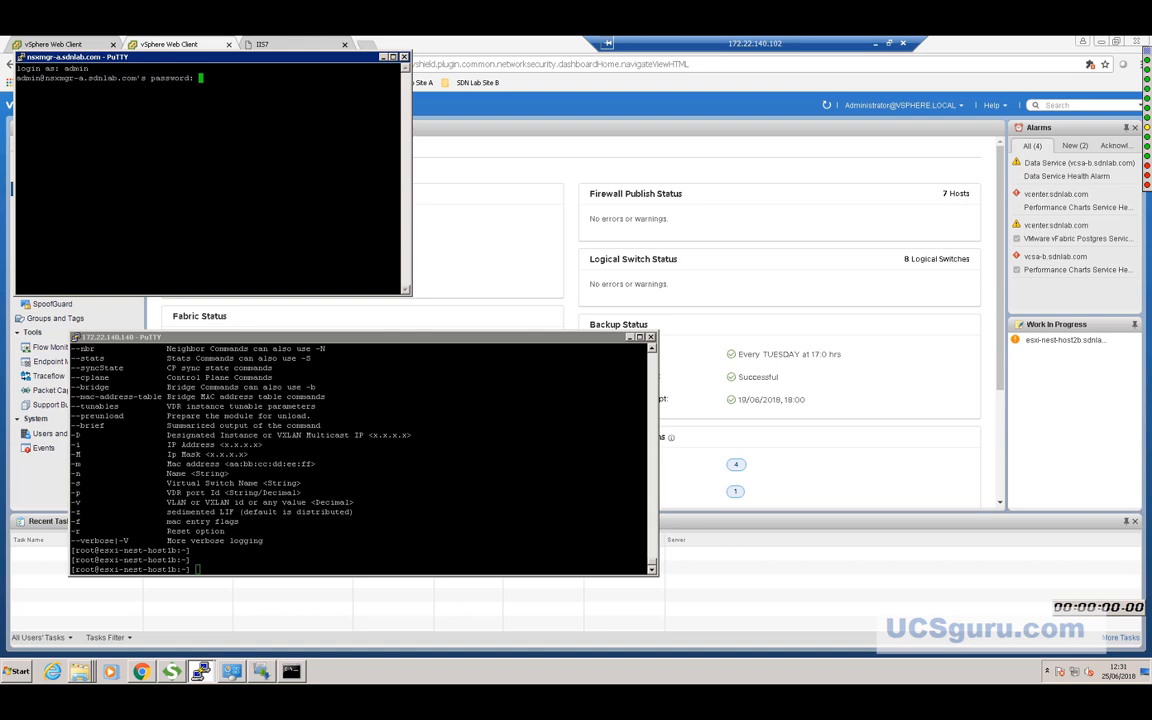
pyautogui.press('Return')
# Close the ESXi host 172.22.140.140 terminal session and return to the nsxmgr-a window.
pyautogui.click(417, 211)
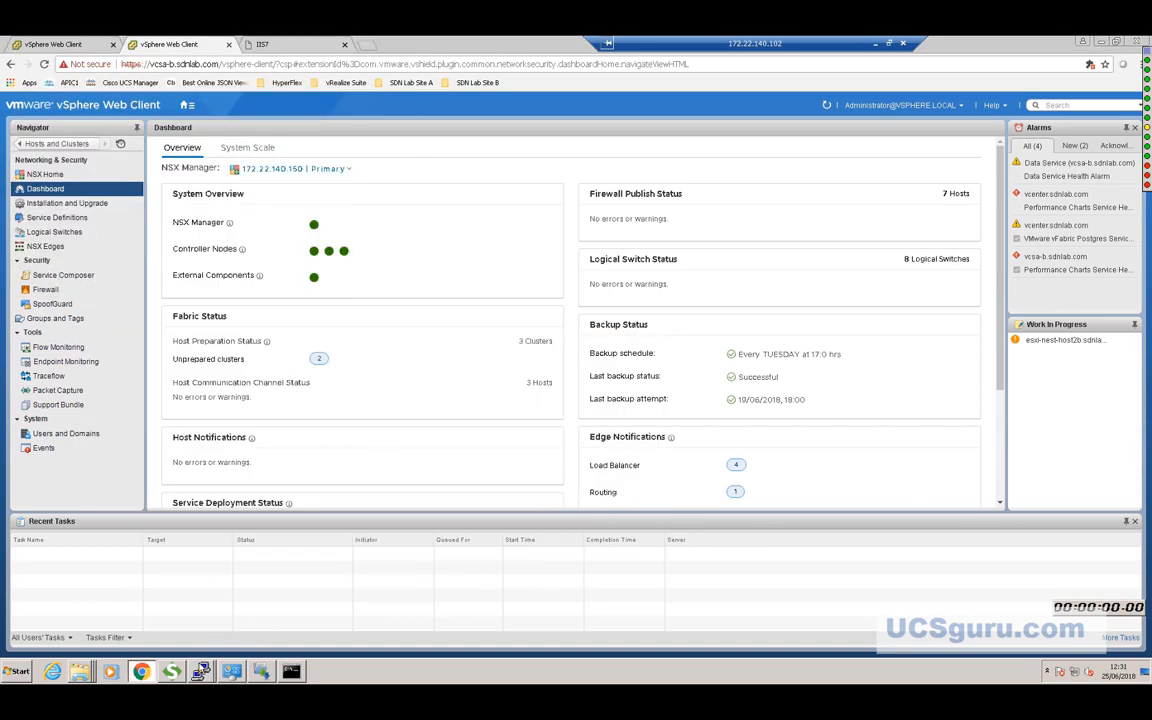
pyautogui.click(200, 671)
pyautogui.click(206, 630)
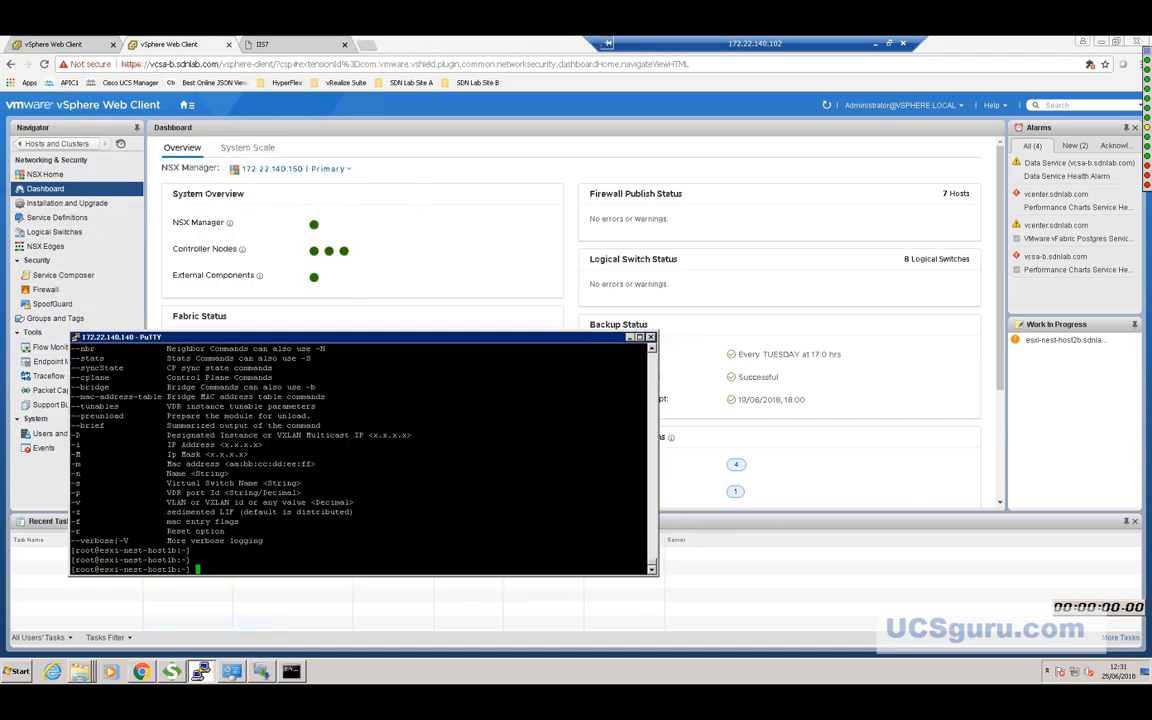
pyautogui.click(651, 338)
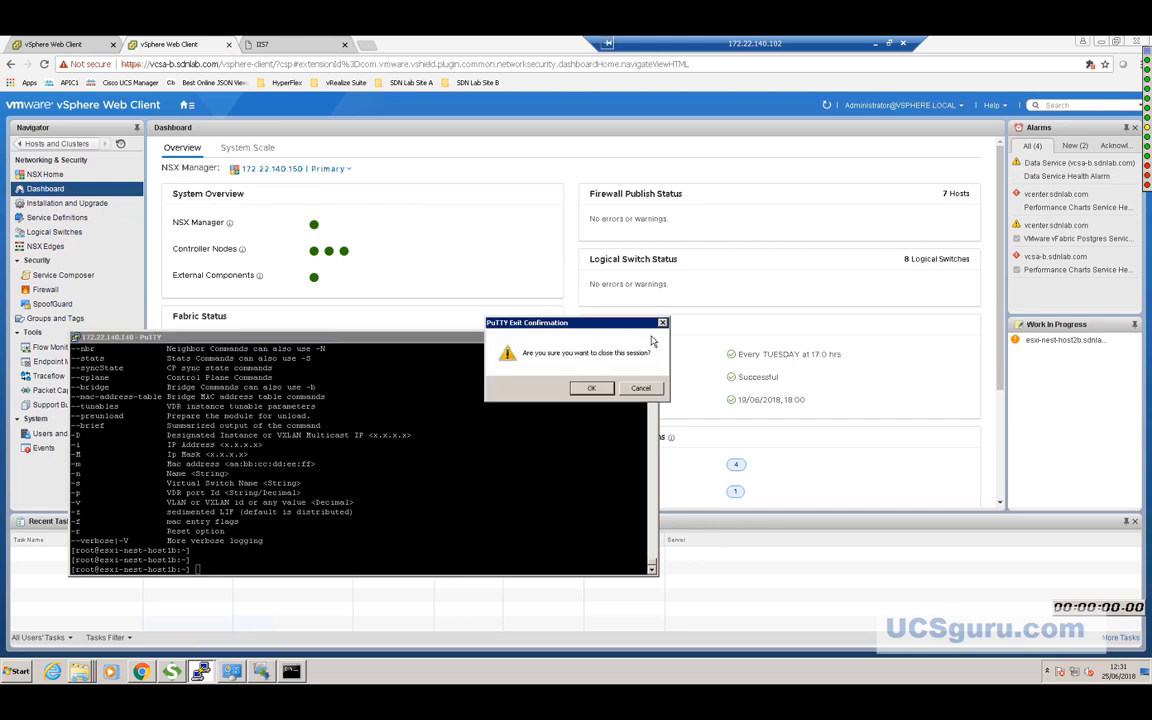
pyautogui.click(590, 388)
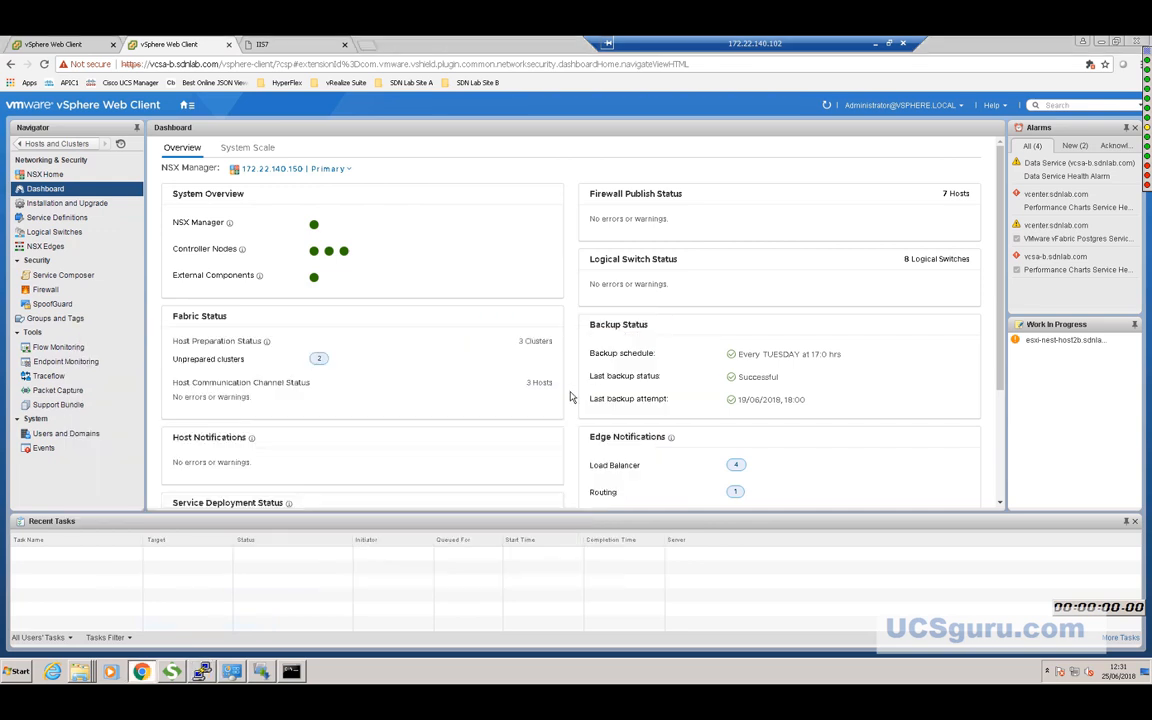
pyautogui.click(200, 671)
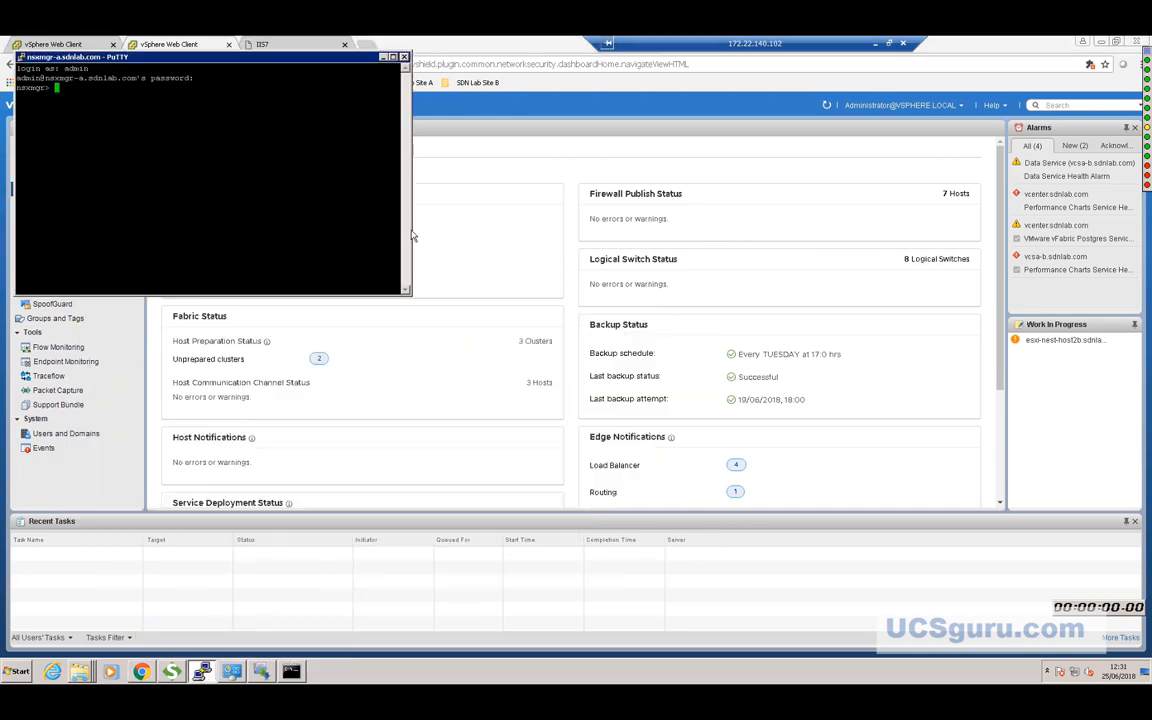
# Widen the terminal and list all NSX edges with 'show edge all'.
pyautogui.moveTo(411, 236); pyautogui.dragTo(733, 236)
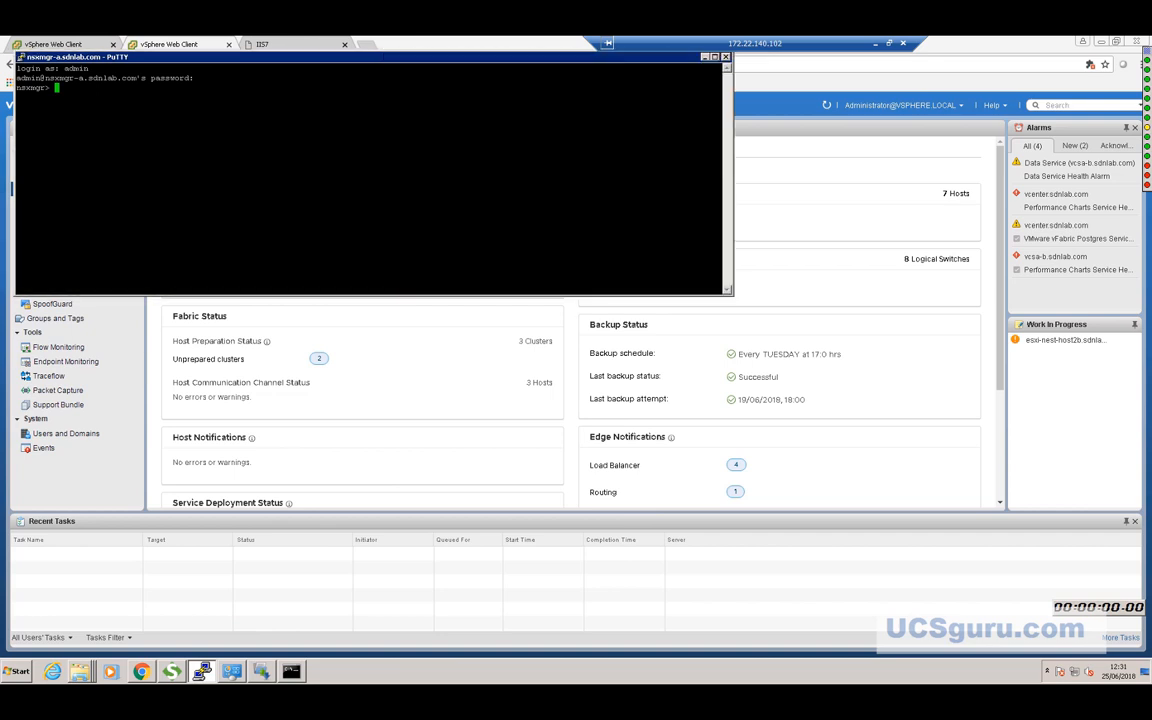
pyautogui.press('Return')
pyautogui.press('Return')
pyautogui.press('Return')
pyautogui.write('show ')
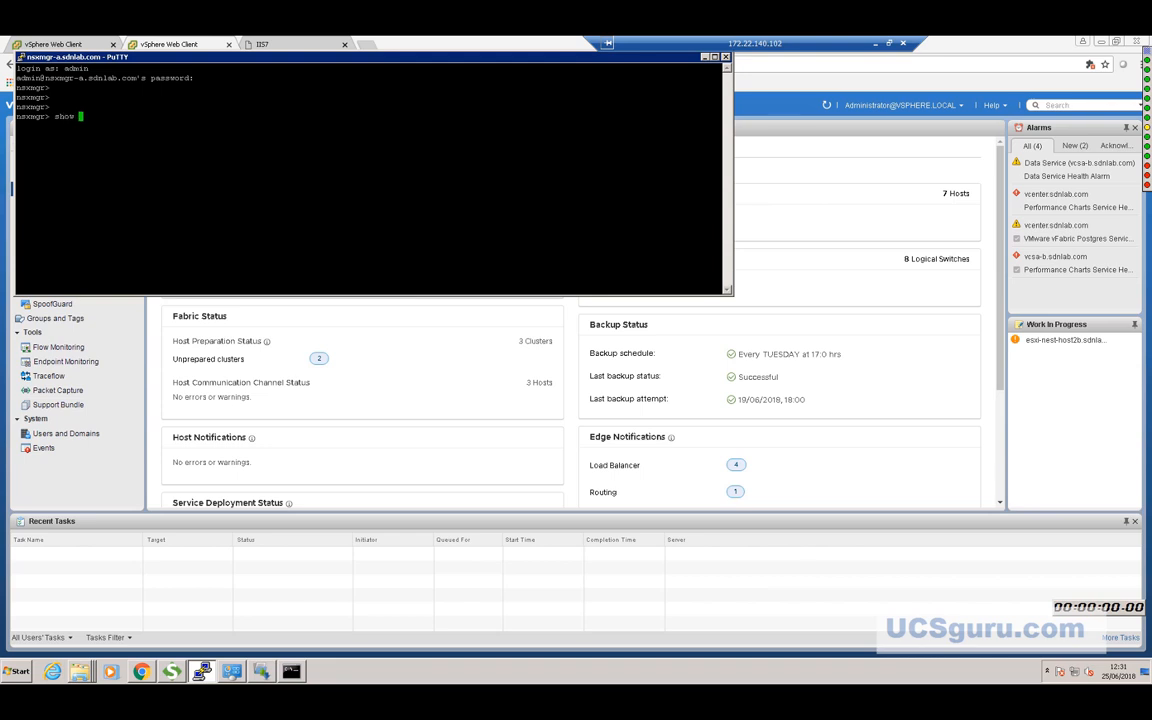
pyautogui.write('edge all')
pyautogui.press('Return')
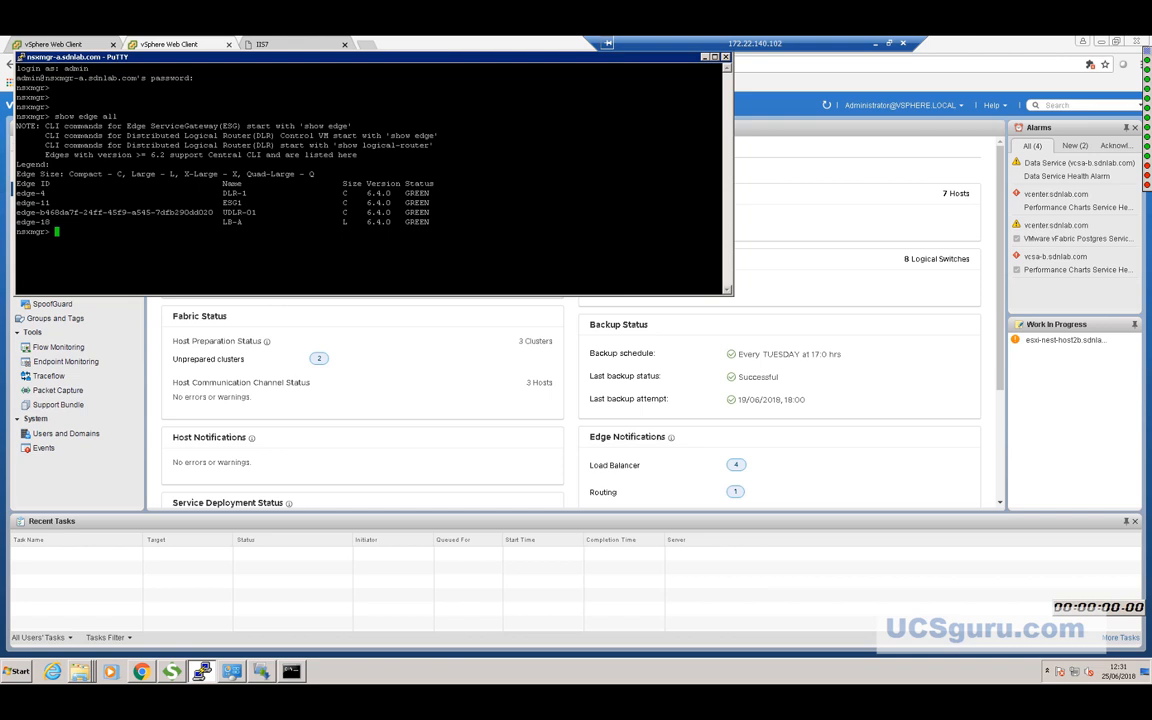
# Copy the UDLR-01 edge ID and run 'show edge <id> ip bgp nei' to view BGP neighbours.
pyautogui.moveTo(16, 212); pyautogui.dragTo(214, 213)
pyautogui.click(214, 213)
pyautogui.write('show edge')
pyautogui.write('edge-b468da7f-24ff-45f9-a545-7dfb290dd020')
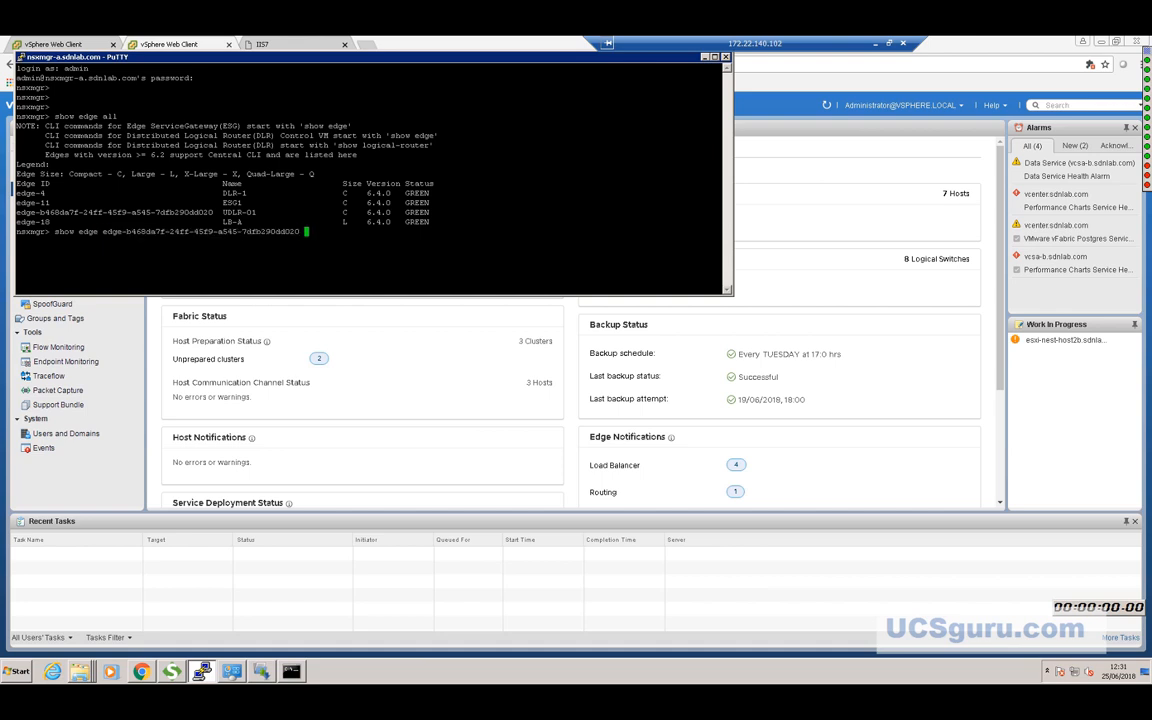
pyautogui.write('ip')
pyautogui.write('bgp nei')
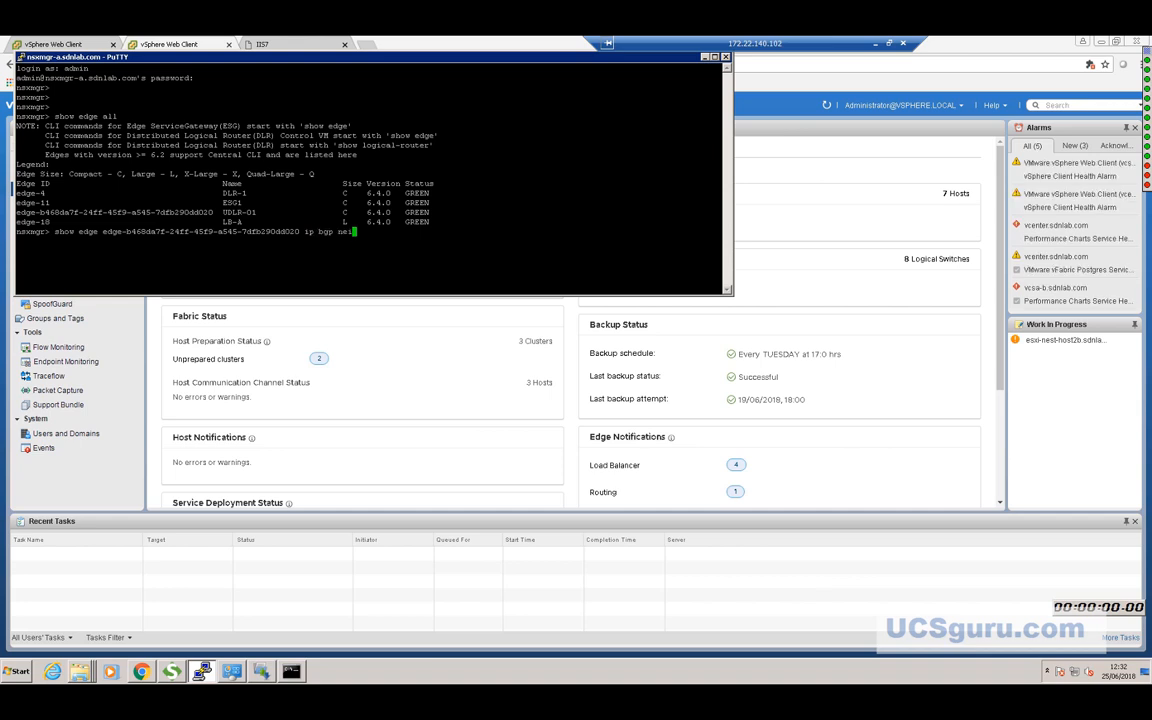
pyautogui.press('Return')
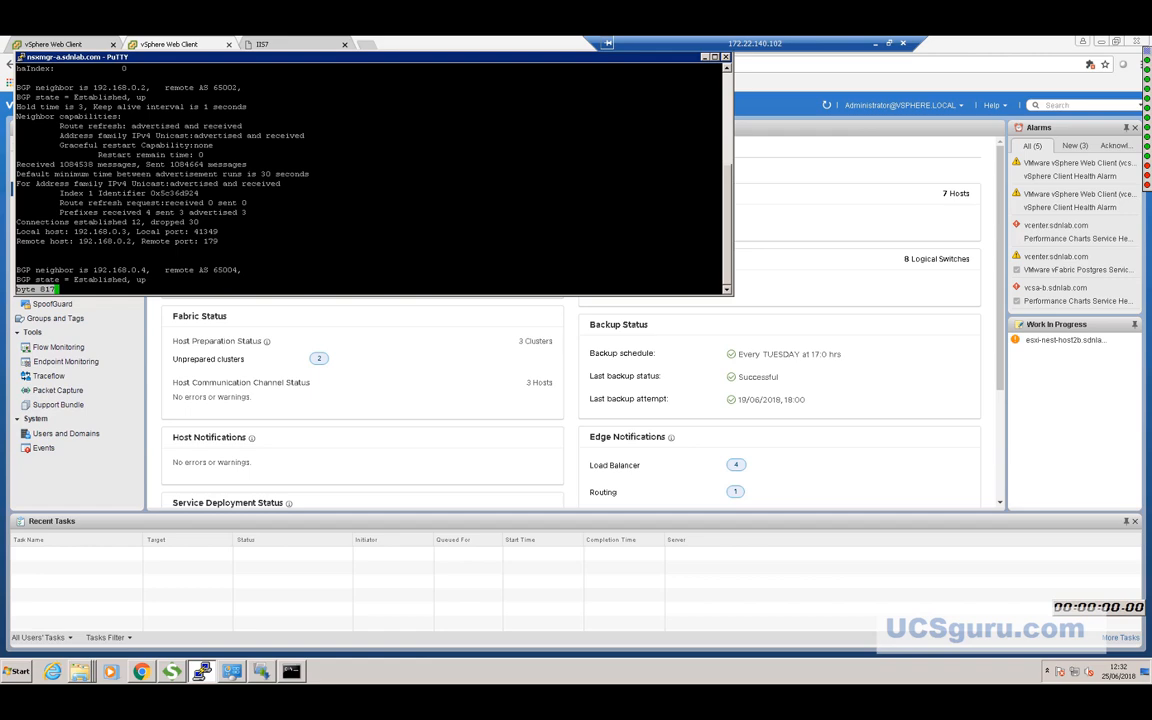
pyautogui.press('Return')
pyautogui.press('Return')
pyautogui.press('Return')
pyautogui.press('Return')
pyautogui.press('Return')
pyautogui.press('Return')
pyautogui.press('Return')
pyautogui.press('Return')
pyautogui.press('Return')
pyautogui.press('Return')
pyautogui.press('Return')
pyautogui.press('Return')
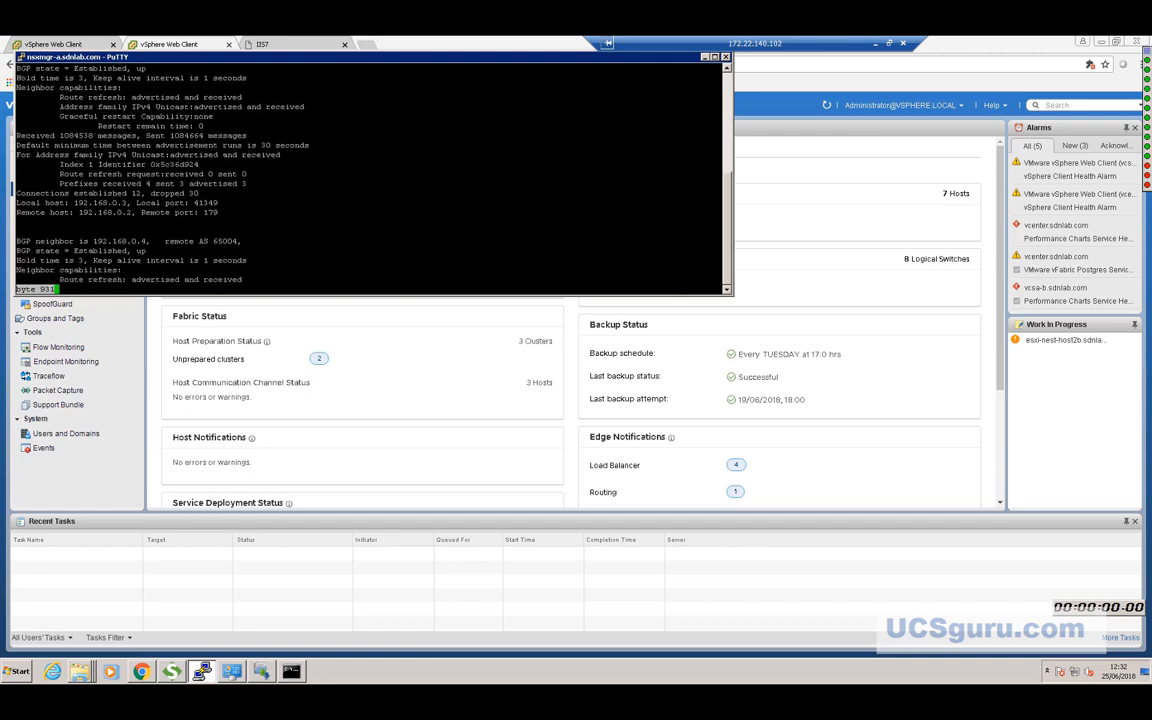
pyautogui.press('Return')
pyautogui.press('Return')
pyautogui.press('Return')
pyautogui.press('Return')
pyautogui.press('Return')
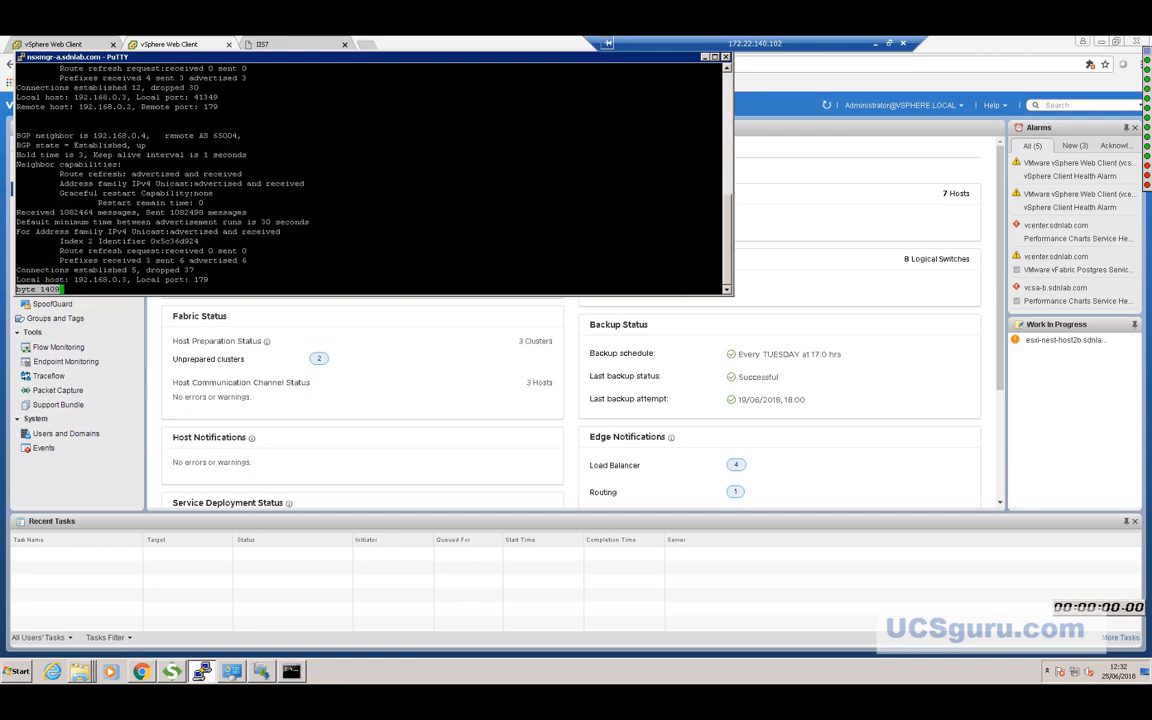
# Show the UDLR-01 routing table with 'show edge <id> ip route'.
pyautogui.write('show edge edge-b468da7f-24ff-45f9-a545-7dfb290dd020 ip bgp nei')
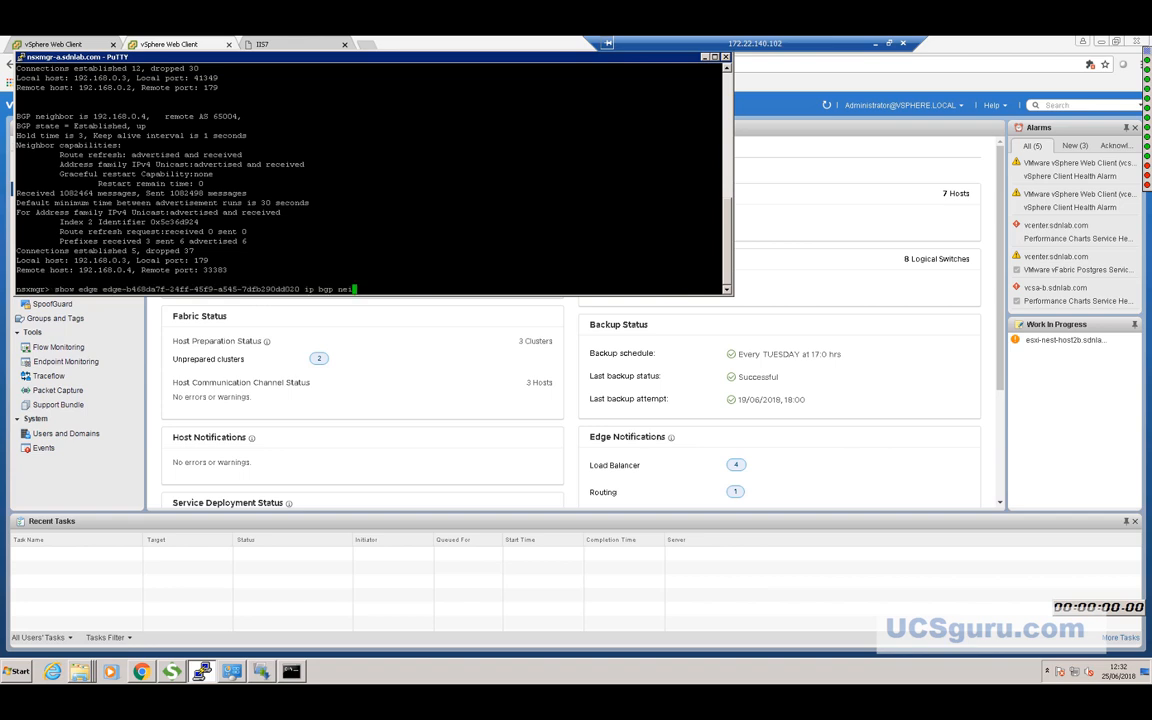
pyautogui.press('BackSpace')
pyautogui.press('BackSpace')
pyautogui.press('BackSpace')
pyautogui.press('BackSpace')
pyautogui.press('BackSpace')
pyautogui.press('BackSpace')
pyautogui.press('BackSpace')
pyautogui.press('BackSpace')
pyautogui.write('route')
pyautogui.press('Return')
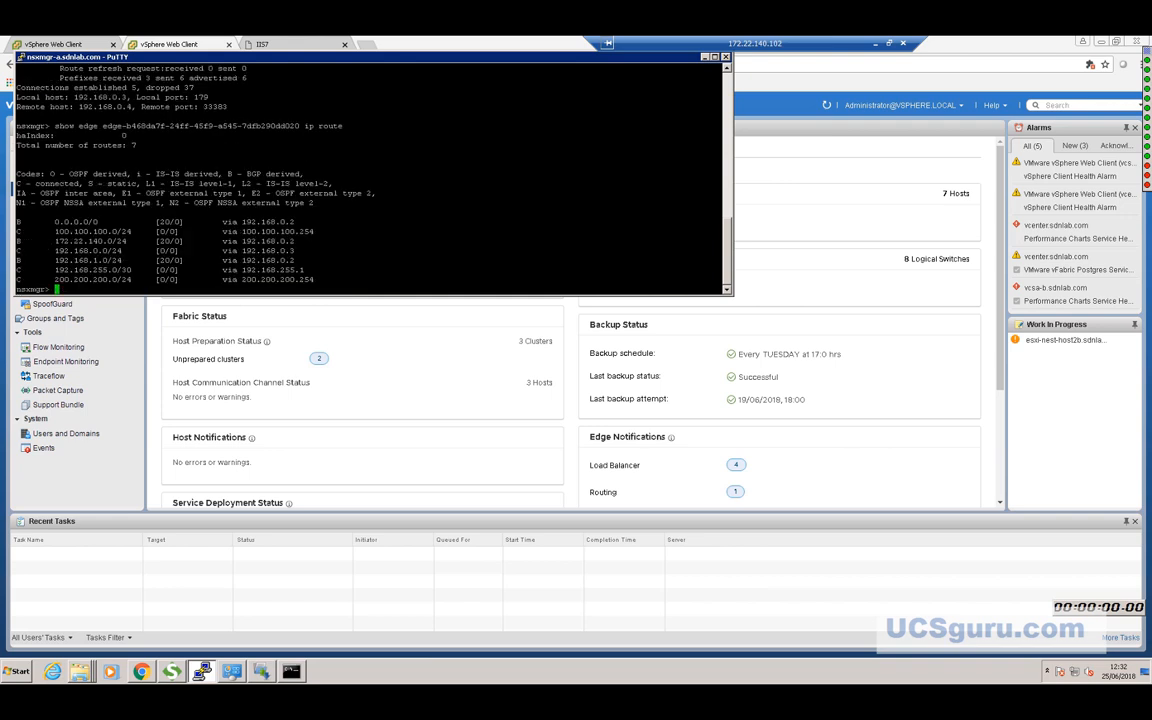
pyautogui.press('Return')
pyautogui.press('Return')
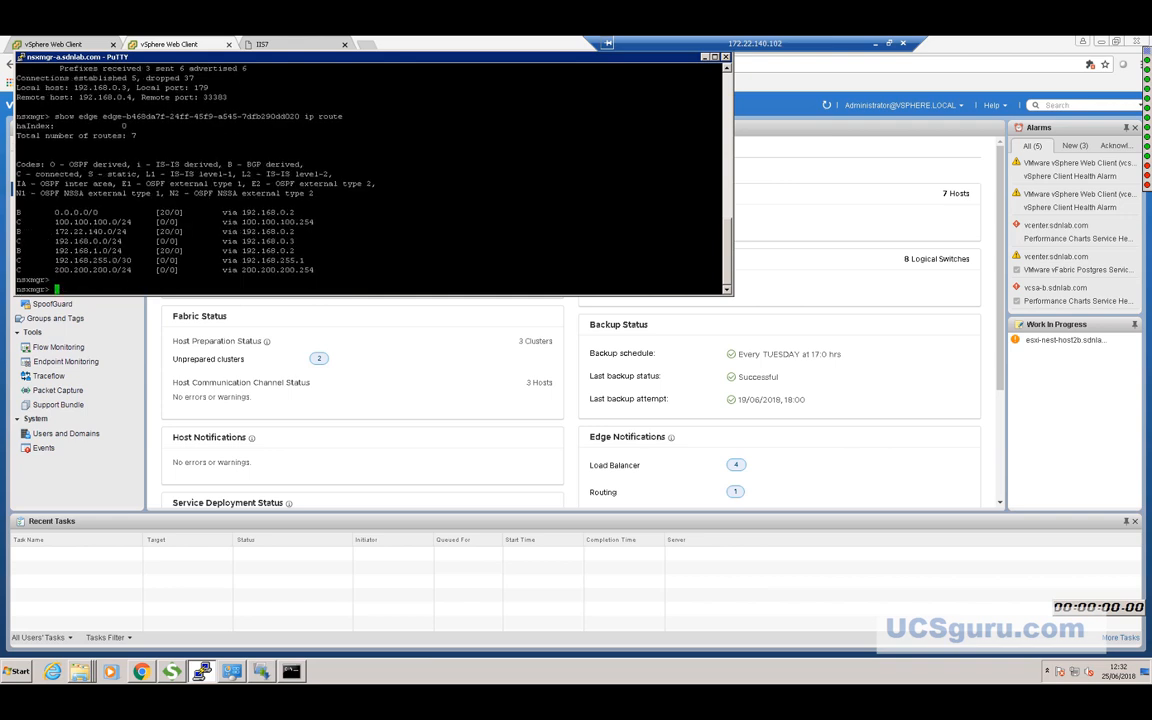
# Minimize PuTTY, refresh the NSX dashboard showing Primary, then switch to the webserver-vip IIS7 page.
pyautogui.write('edge-b468da7f-24ff-45f9-a545-7dfb290dd020')
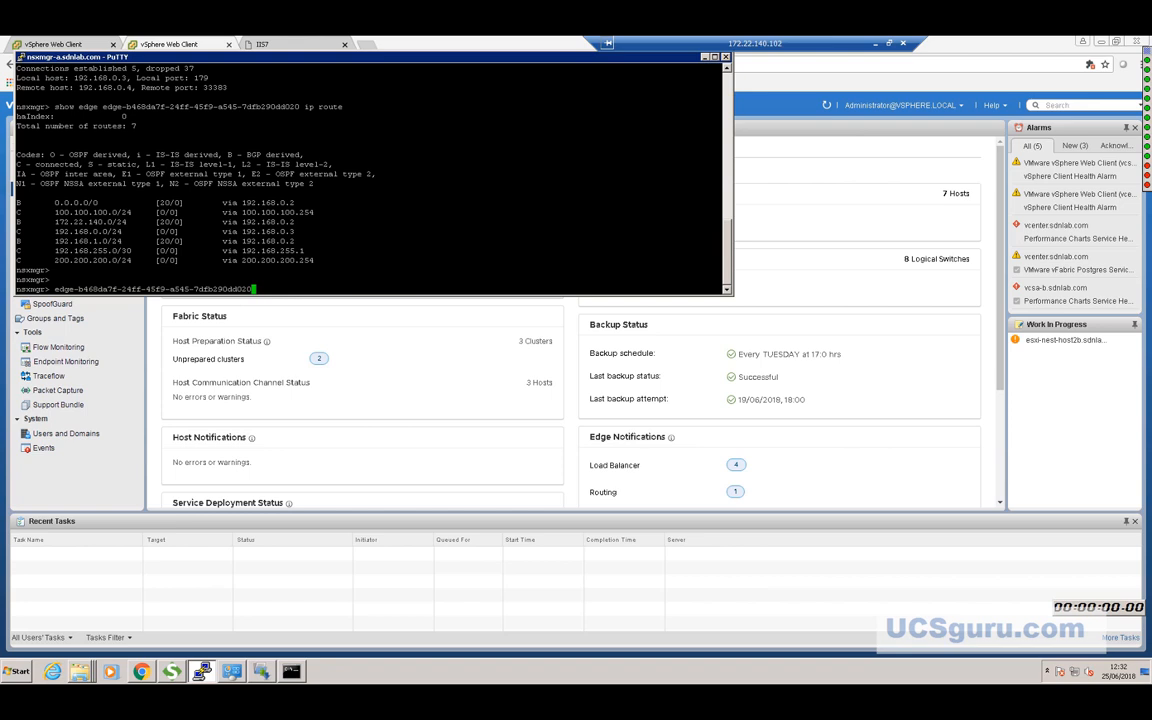
pyautogui.click(704, 57)
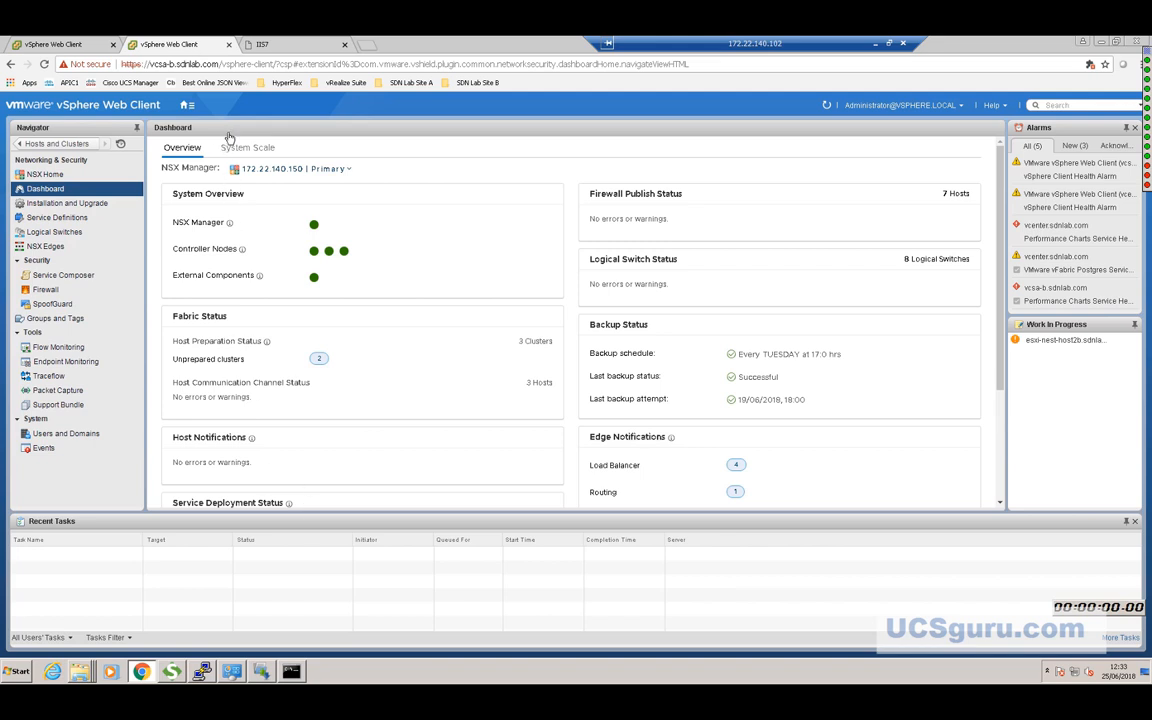
pyautogui.click(106, 189)
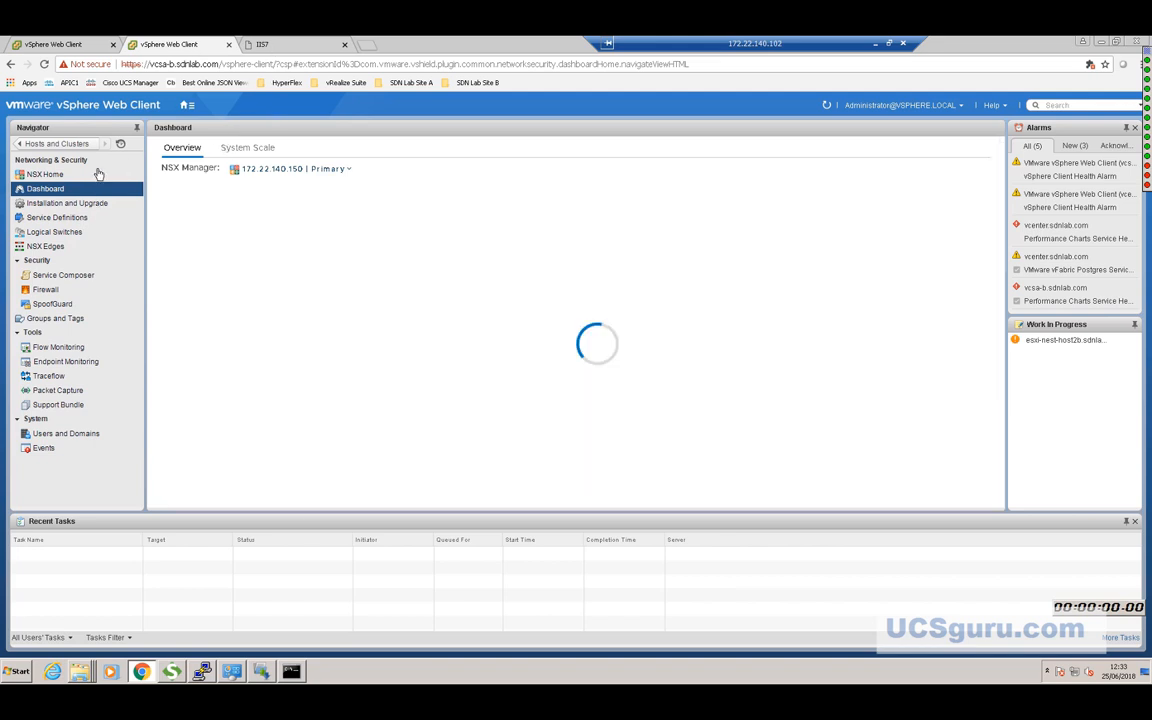
pyautogui.click(262, 45)
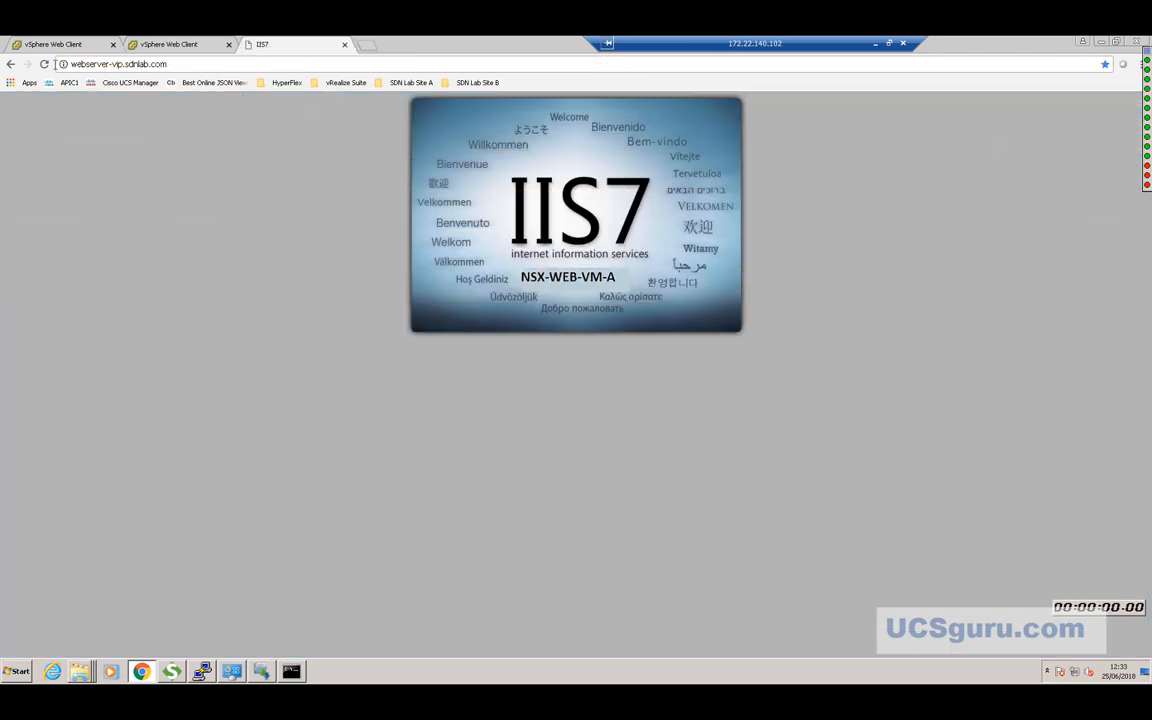
# Reload webserver-vip three times, confirming NSX-WEB-VM-A still answers, then return to vSphere Web Client.
pyautogui.click(45, 64)
pyautogui.click(45, 64)
pyautogui.click(45, 64)
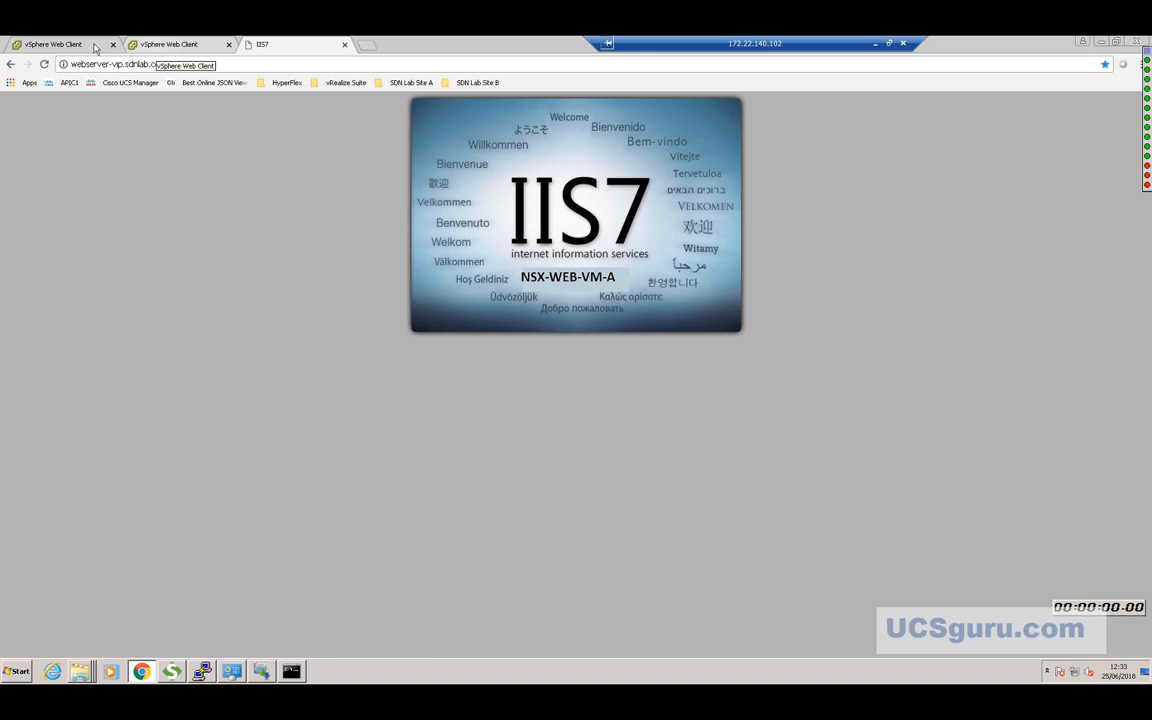
pyautogui.click(158, 48)
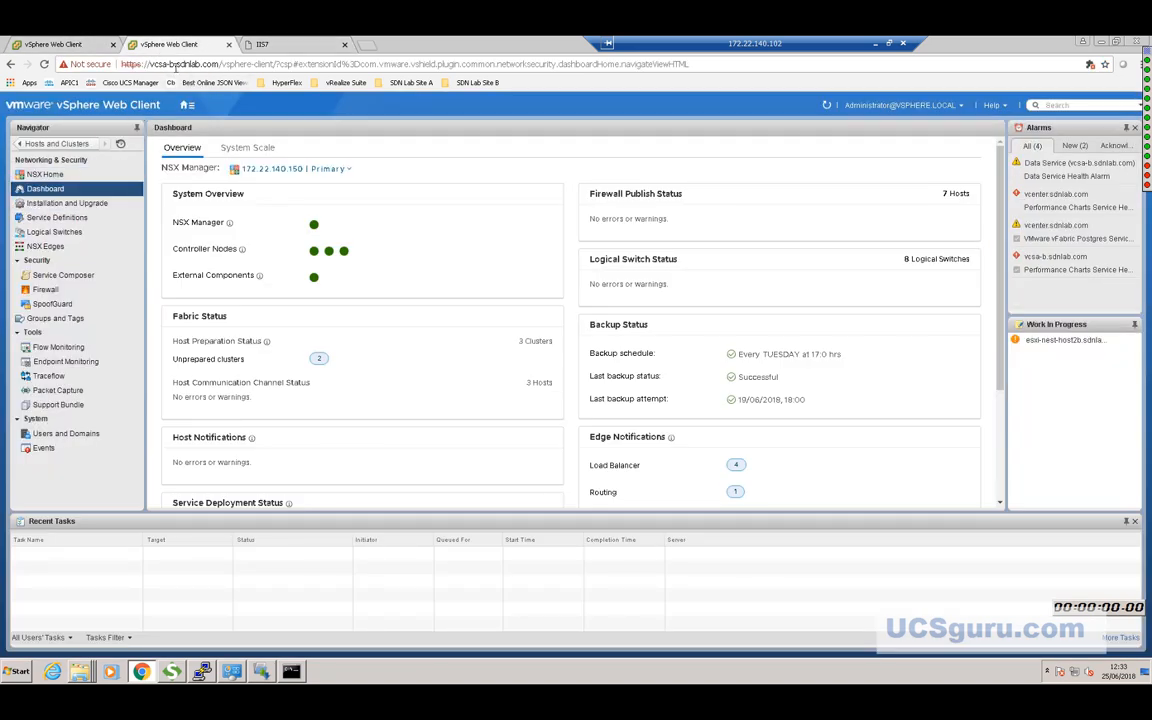
# Open Hosts and Clusters and expand vcenter.sdnlab.com, NSX Cluster01 and the Management Cluster.
pyautogui.click(187, 106)
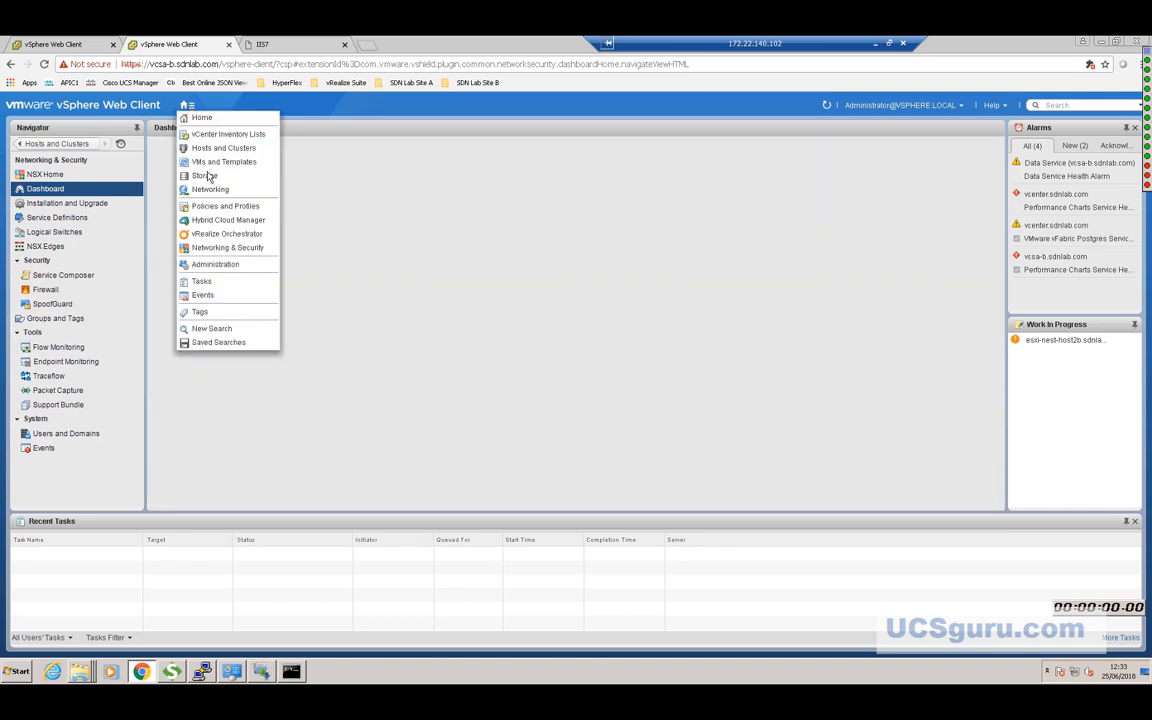
pyautogui.click(207, 150)
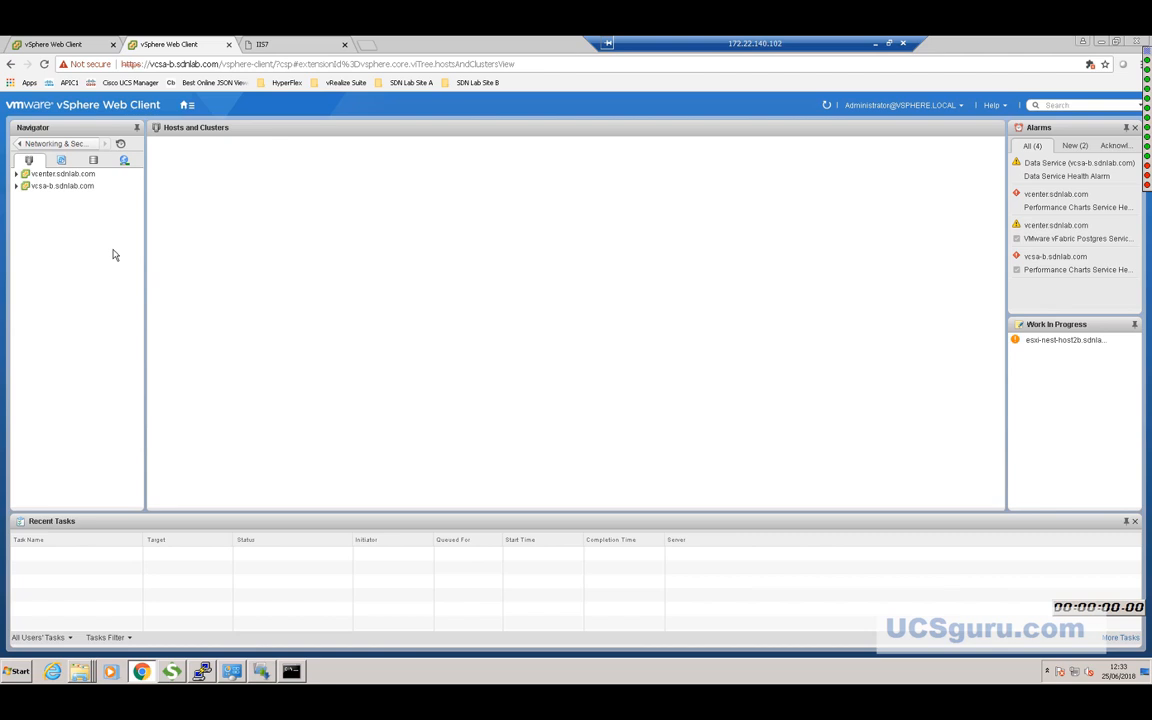
pyautogui.click(17, 190)
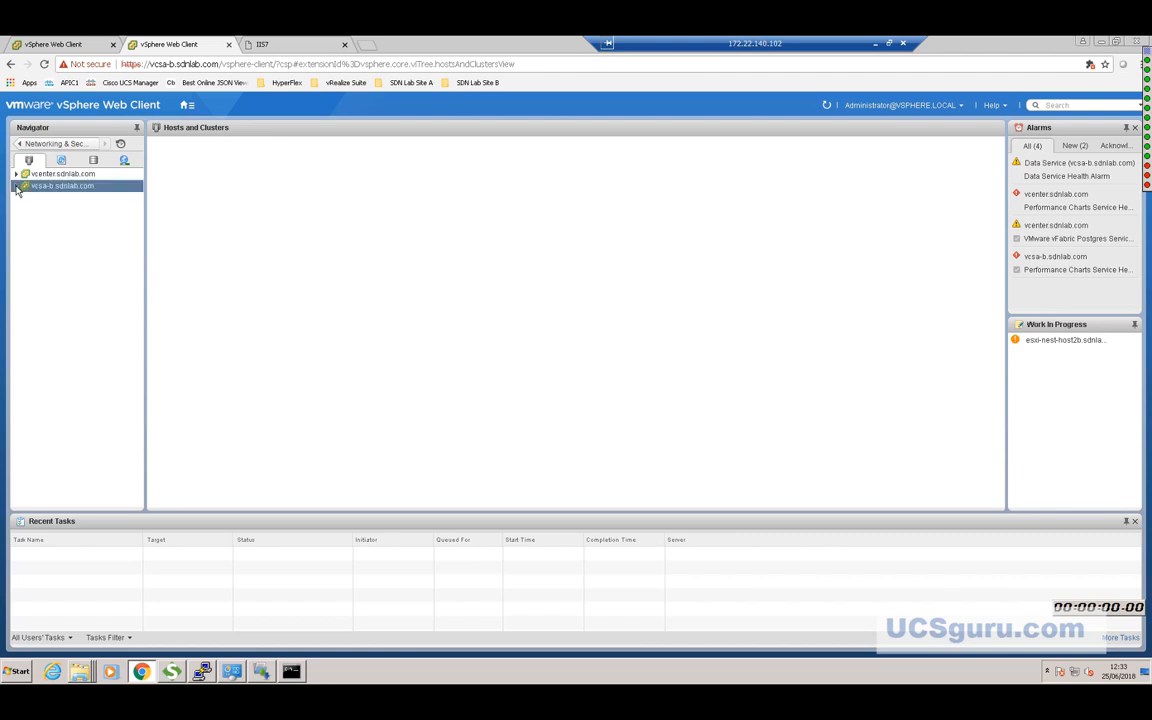
pyautogui.click(15, 174)
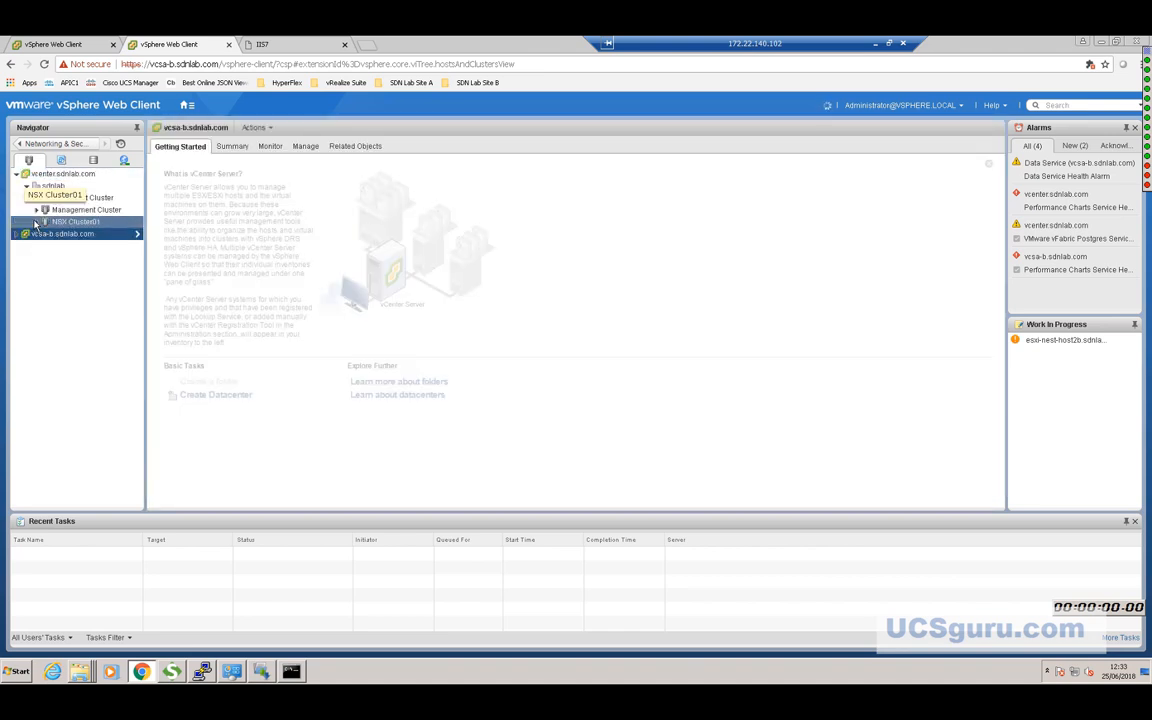
pyautogui.click(37, 222)
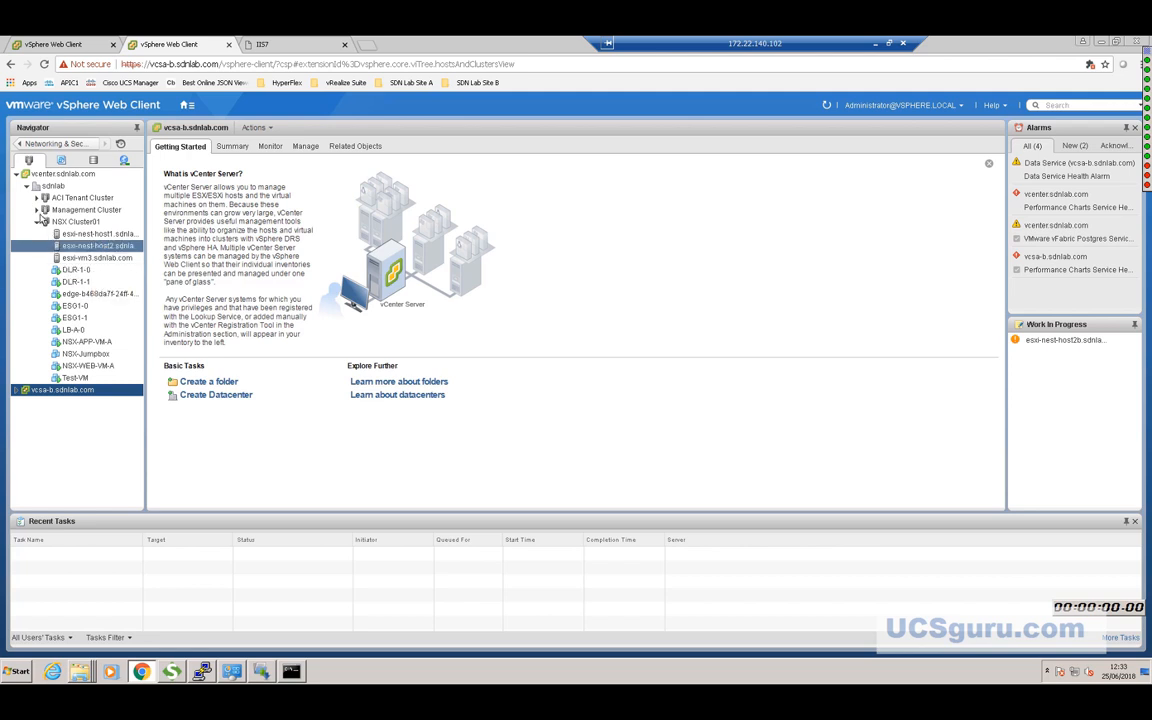
pyautogui.click(37, 210)
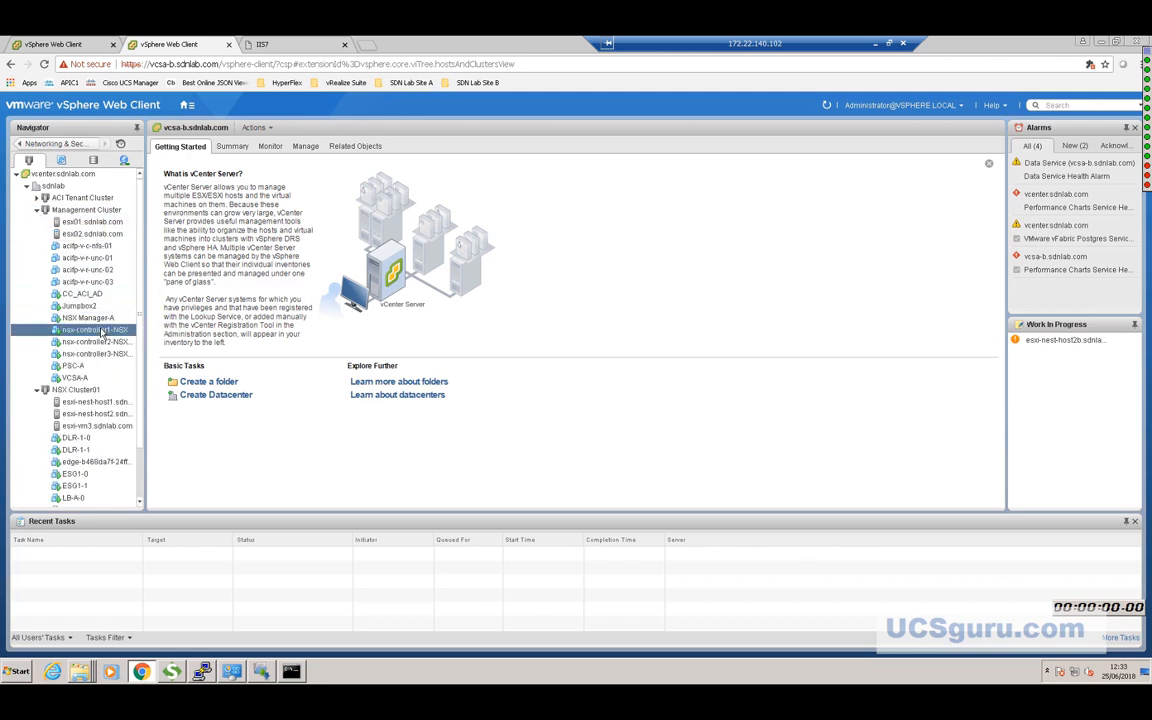
# Power off the nsx-controller1 VM and confirm with Yes.
pyautogui.rightClick(101, 331)
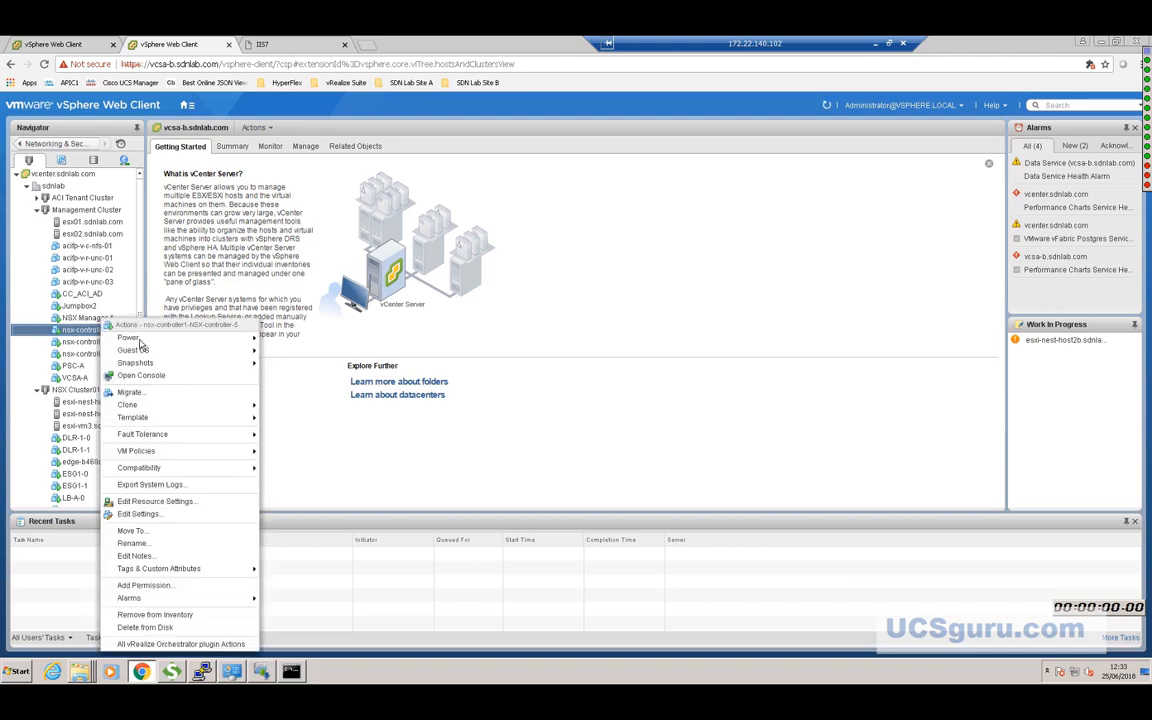
pyautogui.moveTo(135, 339)
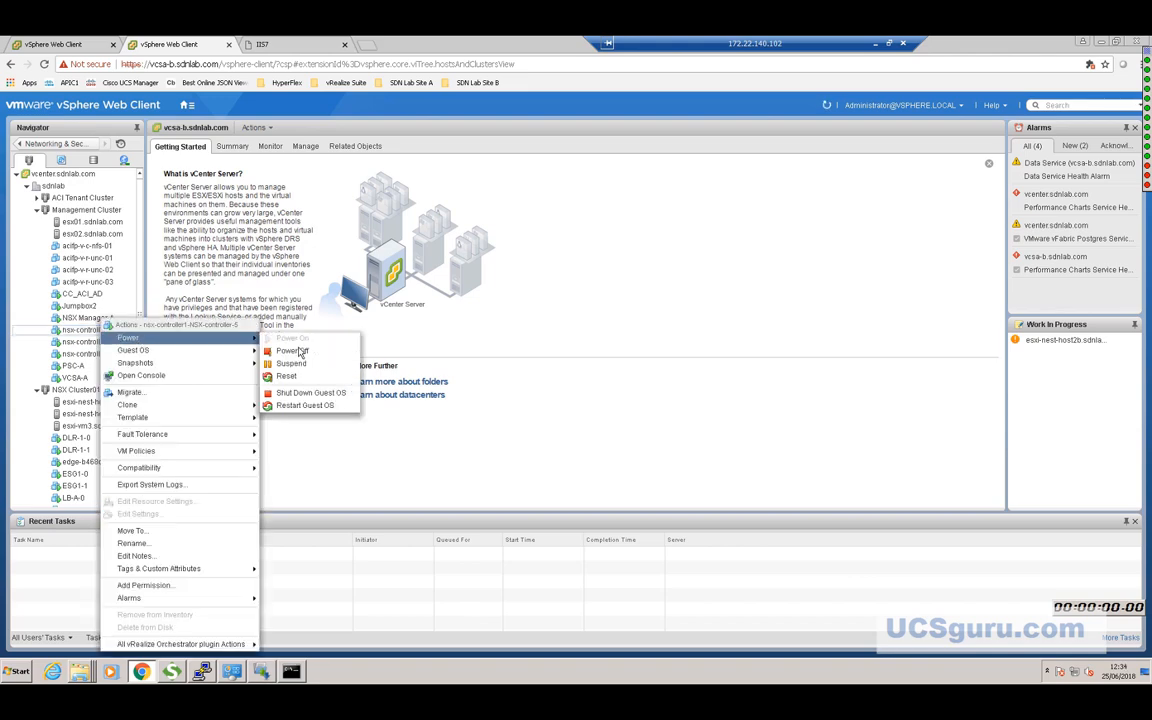
pyautogui.click(296, 354)
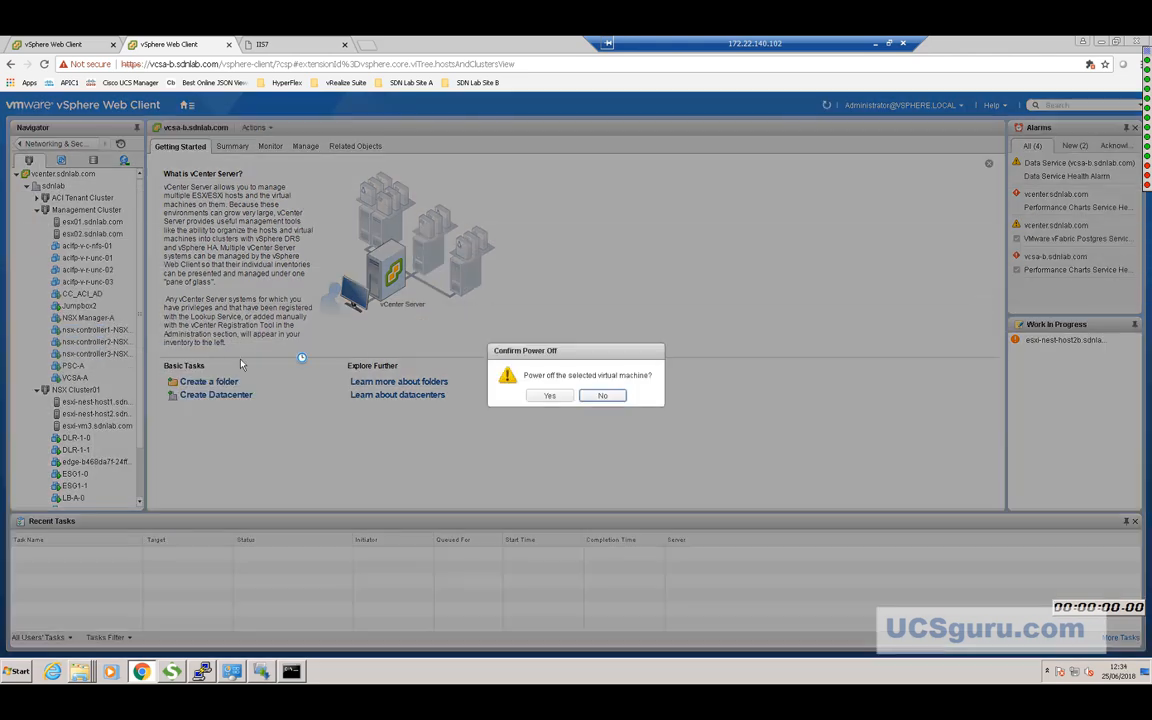
pyautogui.click(546, 395)
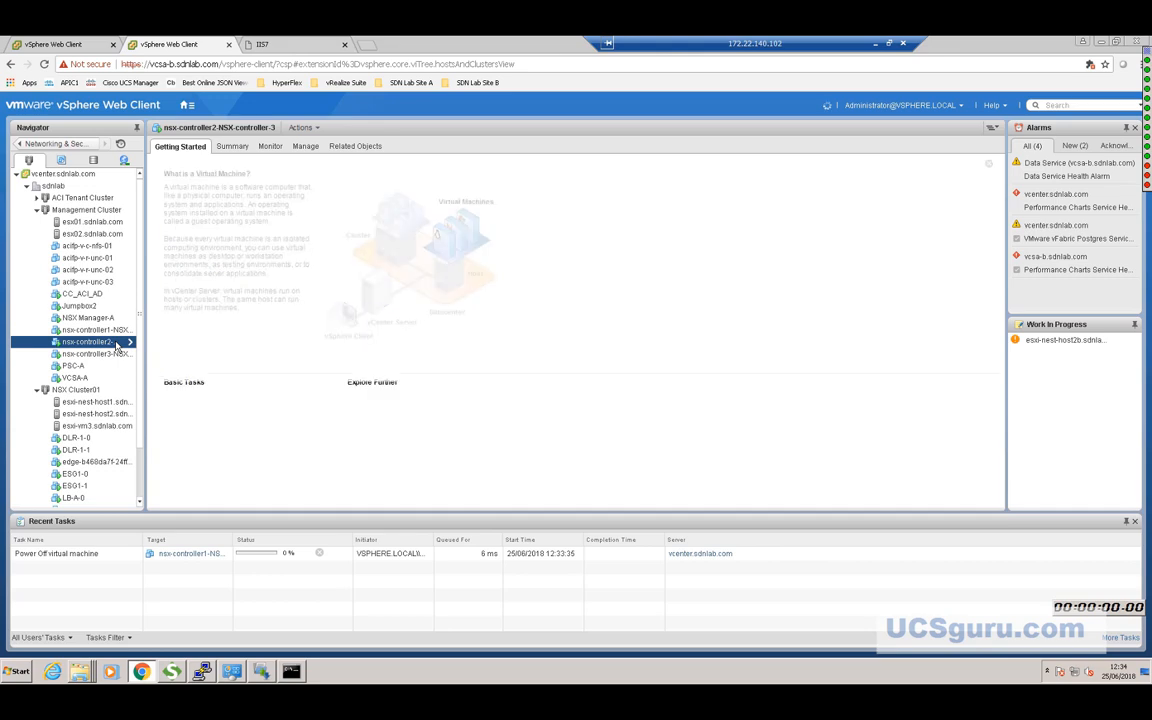
# Power off the nsx-controller2 VM and confirm with Yes.
pyautogui.rightClick(117, 343)
pyautogui.moveTo(240, 338)
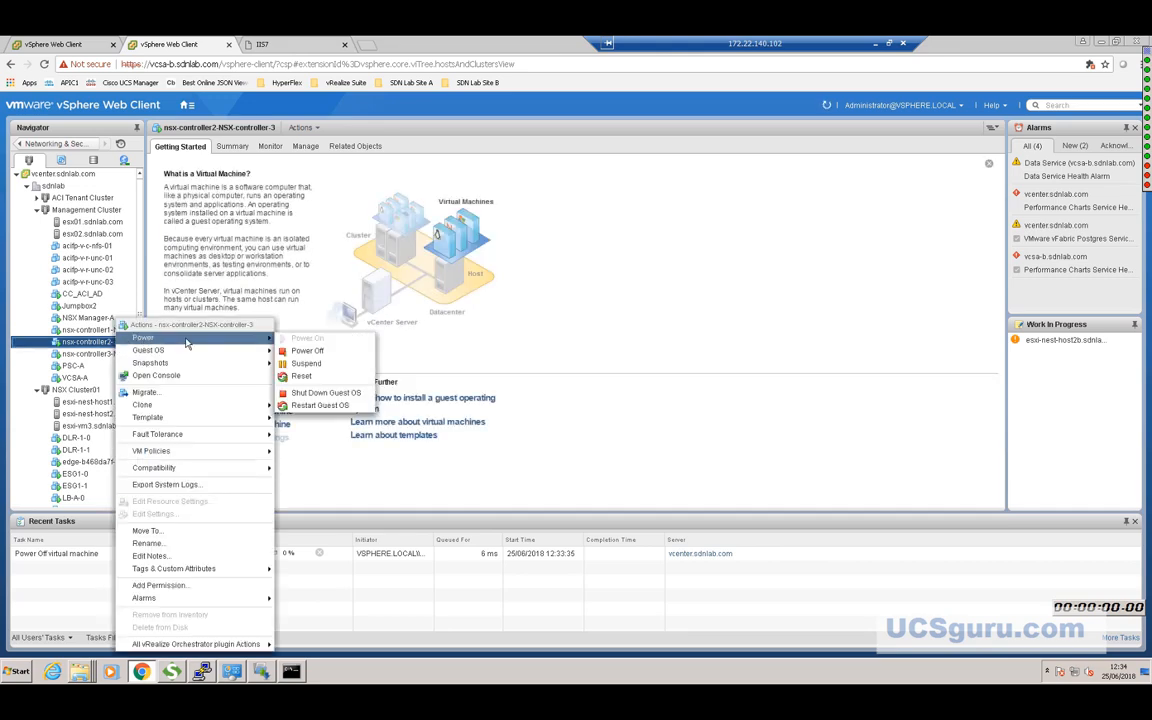
pyautogui.click(317, 352)
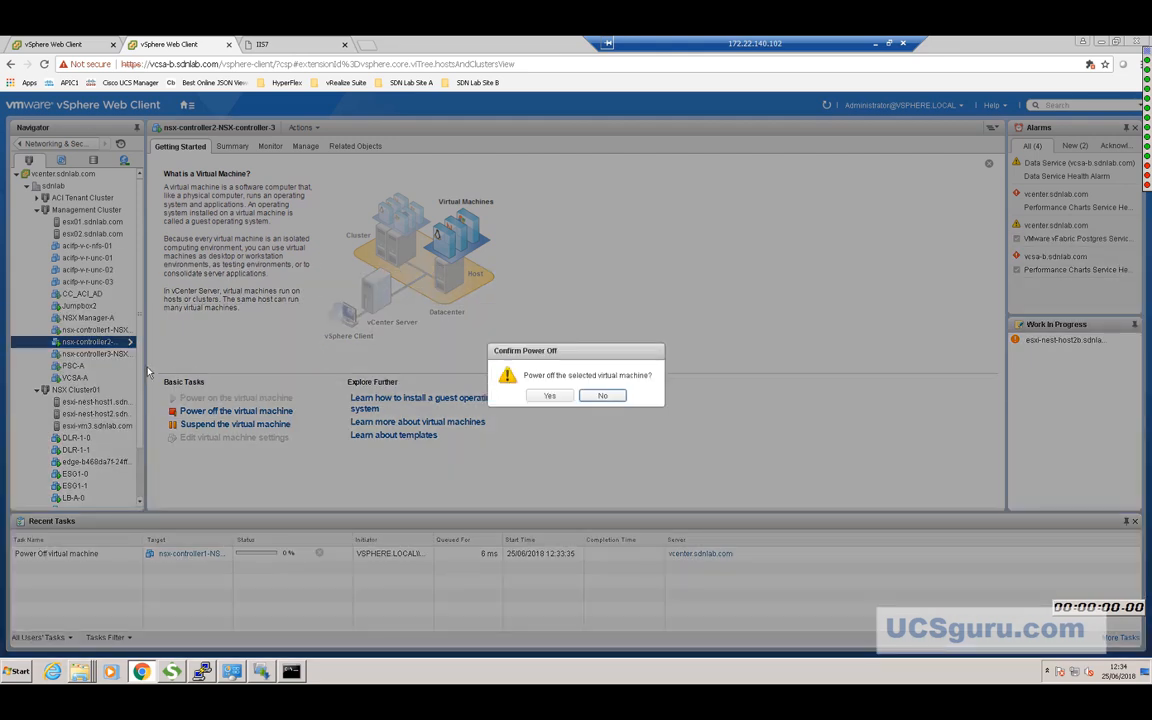
pyautogui.click(546, 396)
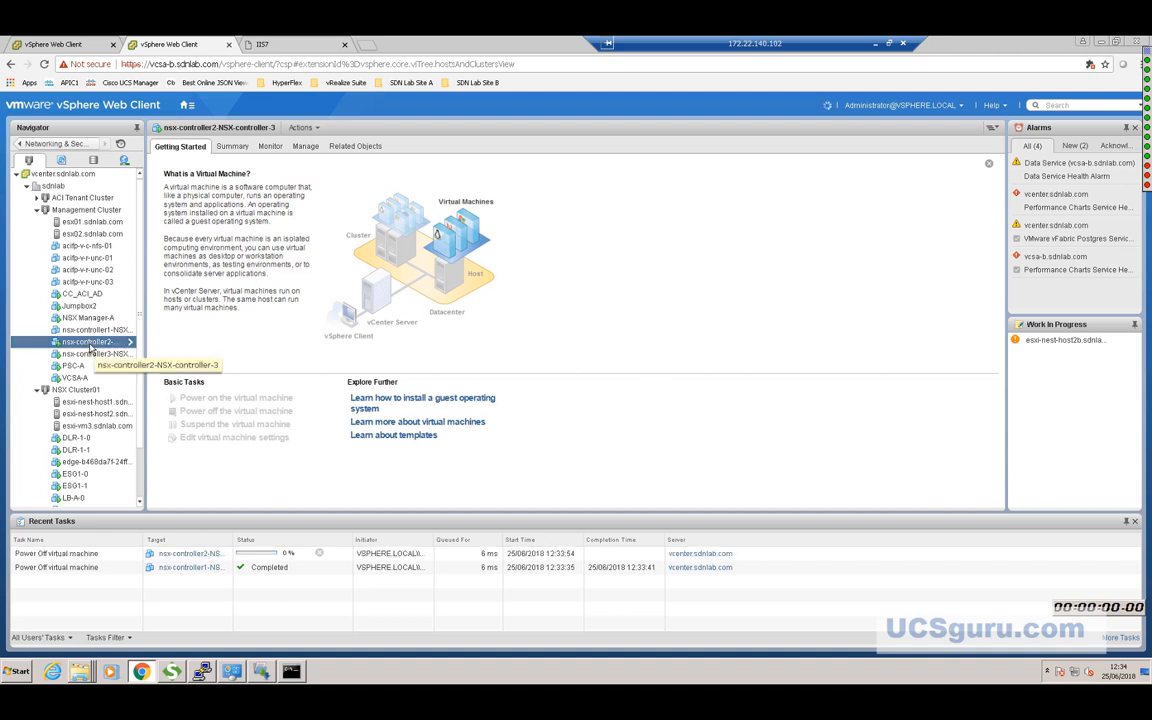
# Shut down the guest OS of nsx-controller3 and confirm with Yes.
pyautogui.rightClick(90, 346)
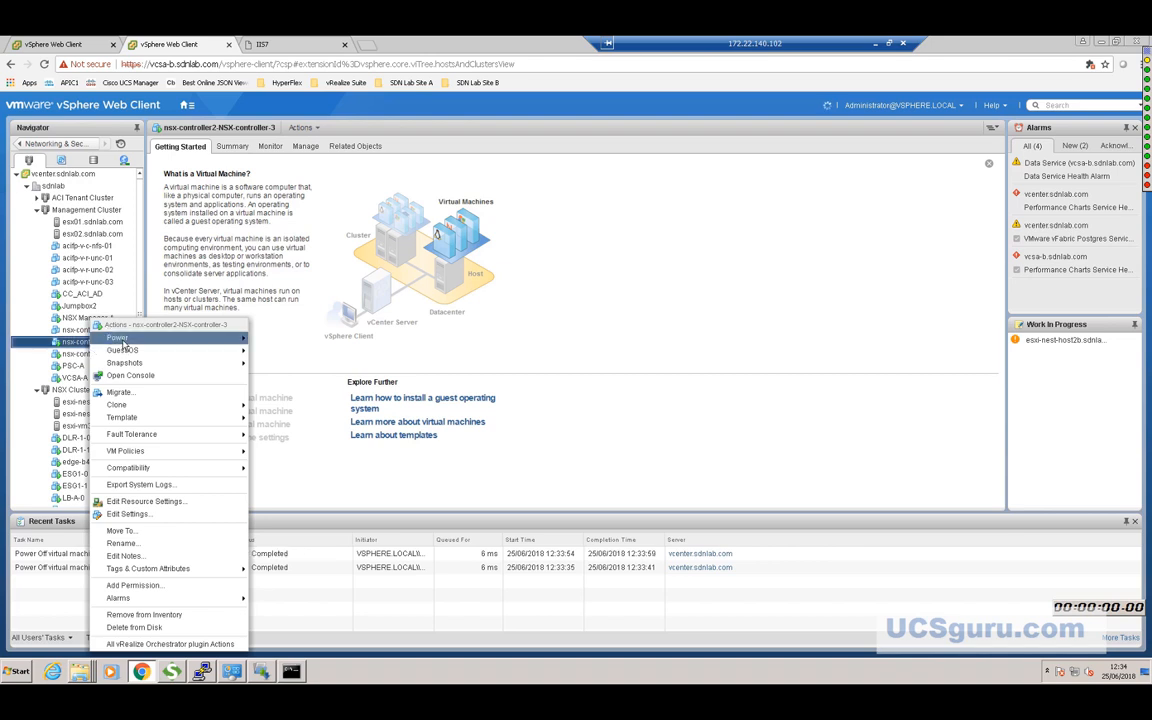
pyautogui.moveTo(127, 340)
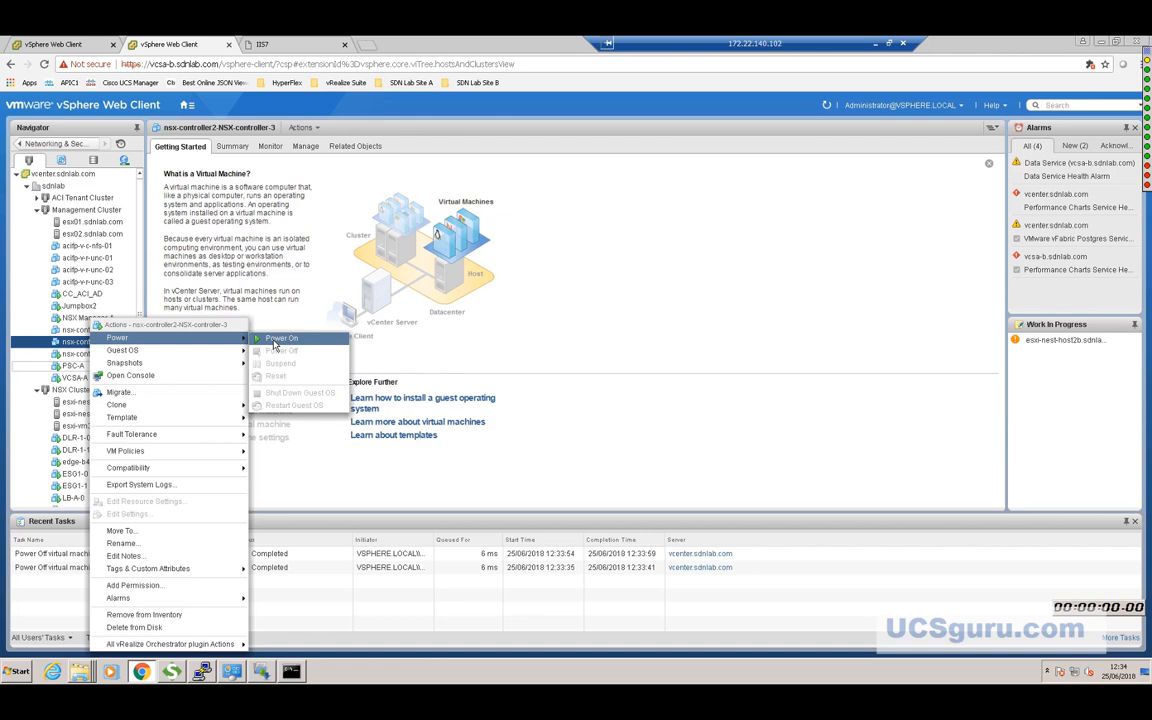
pyautogui.click(72, 355)
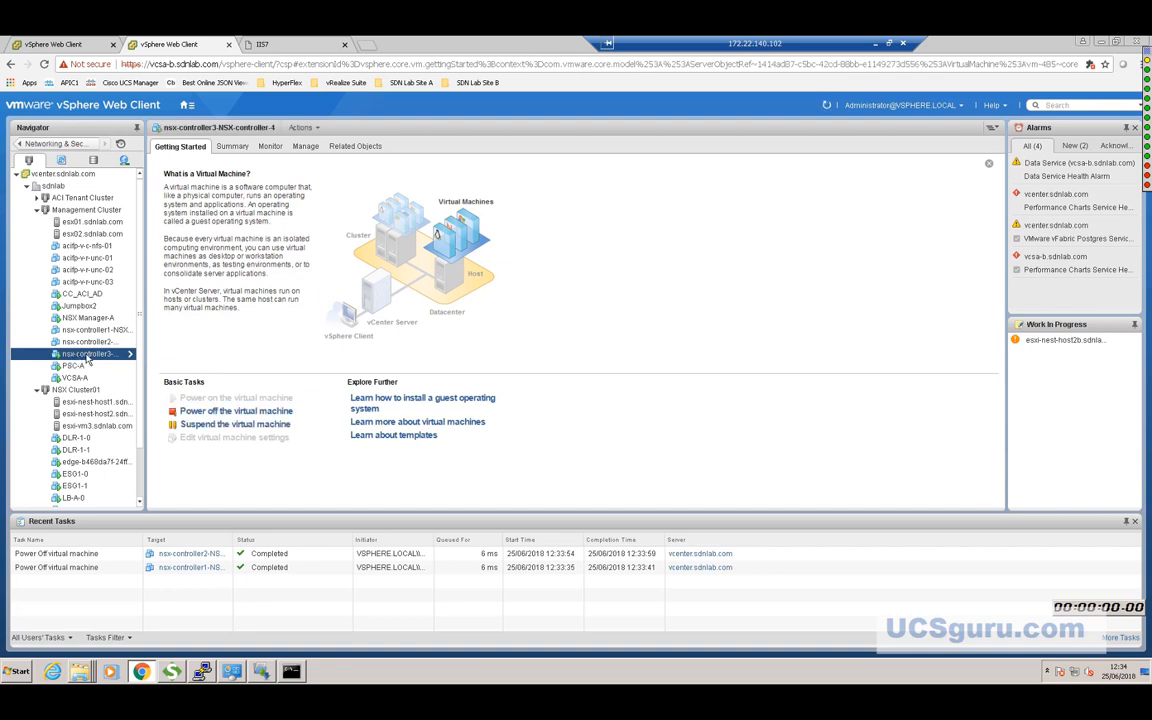
pyautogui.rightClick(86, 357)
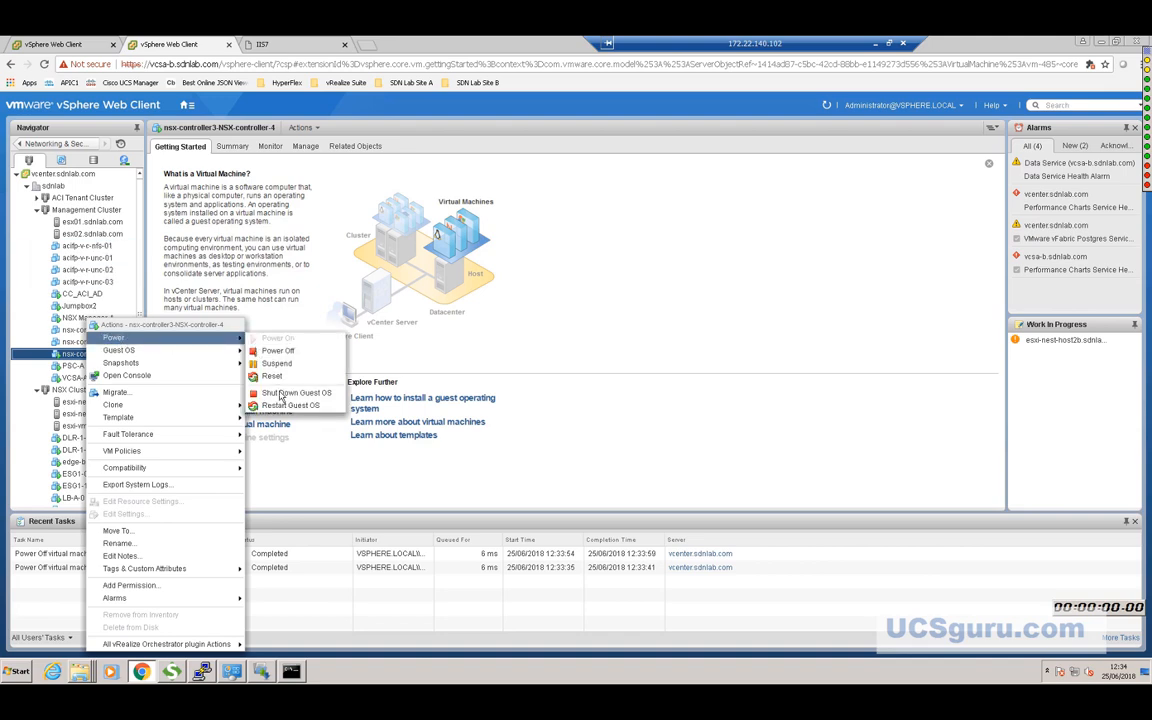
pyautogui.click(285, 393)
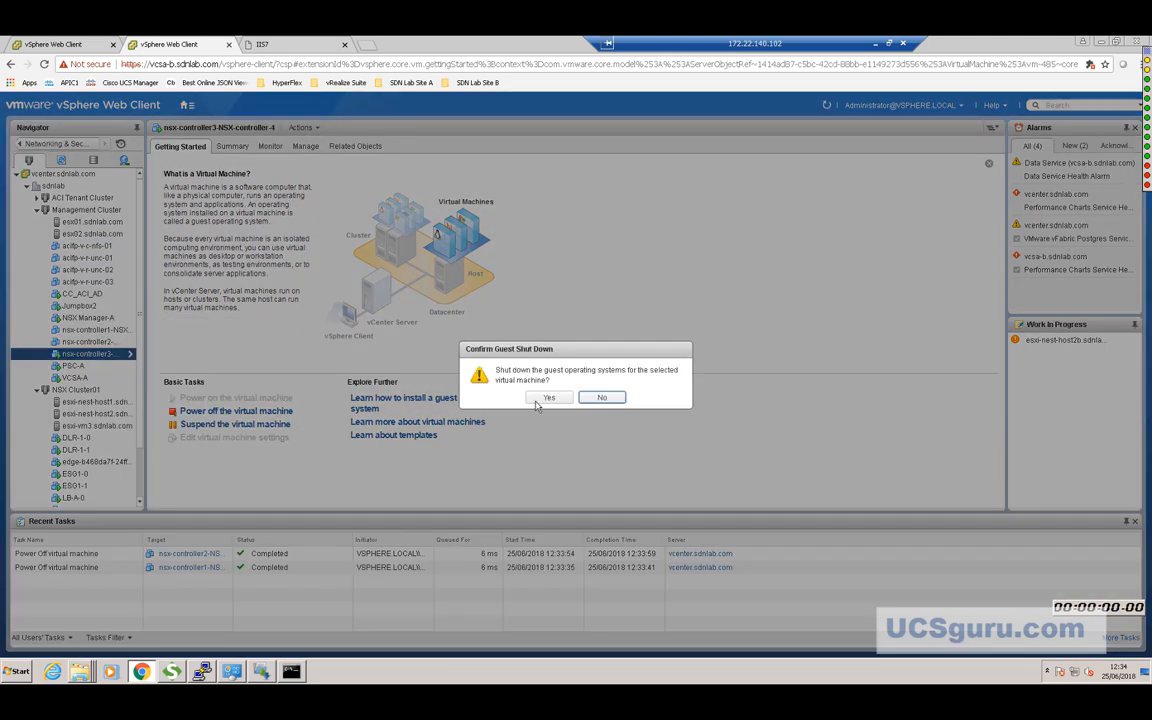
pyautogui.click(539, 400)
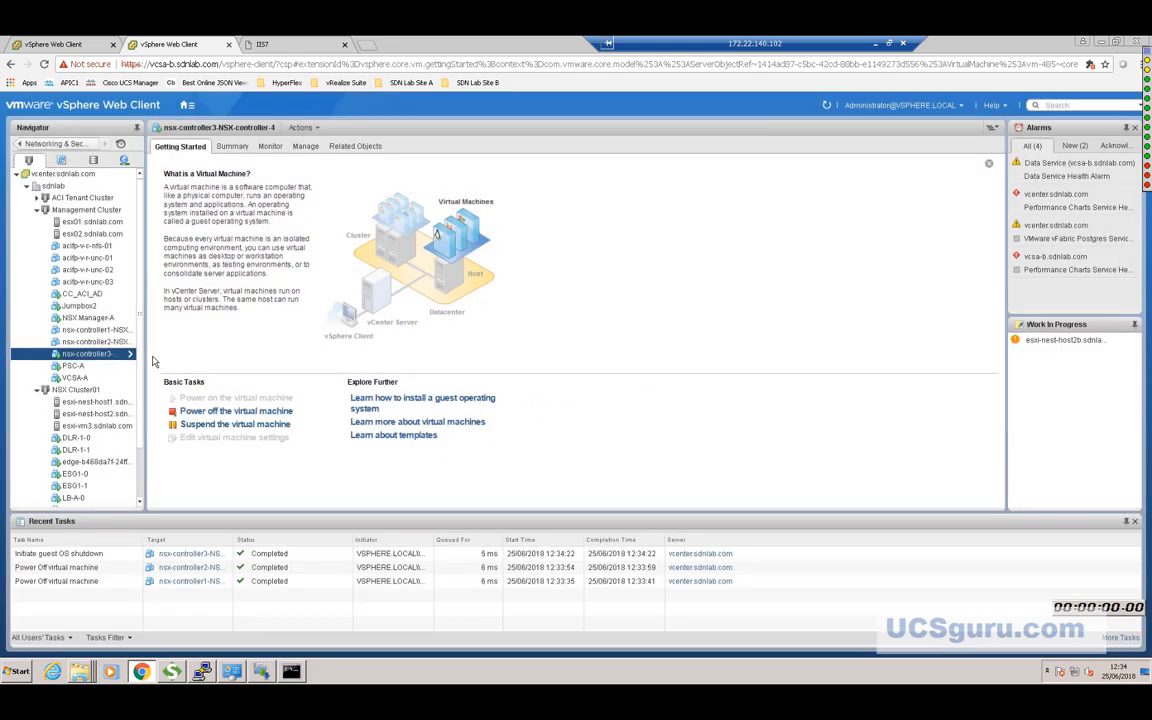
pyautogui.click(88, 319)
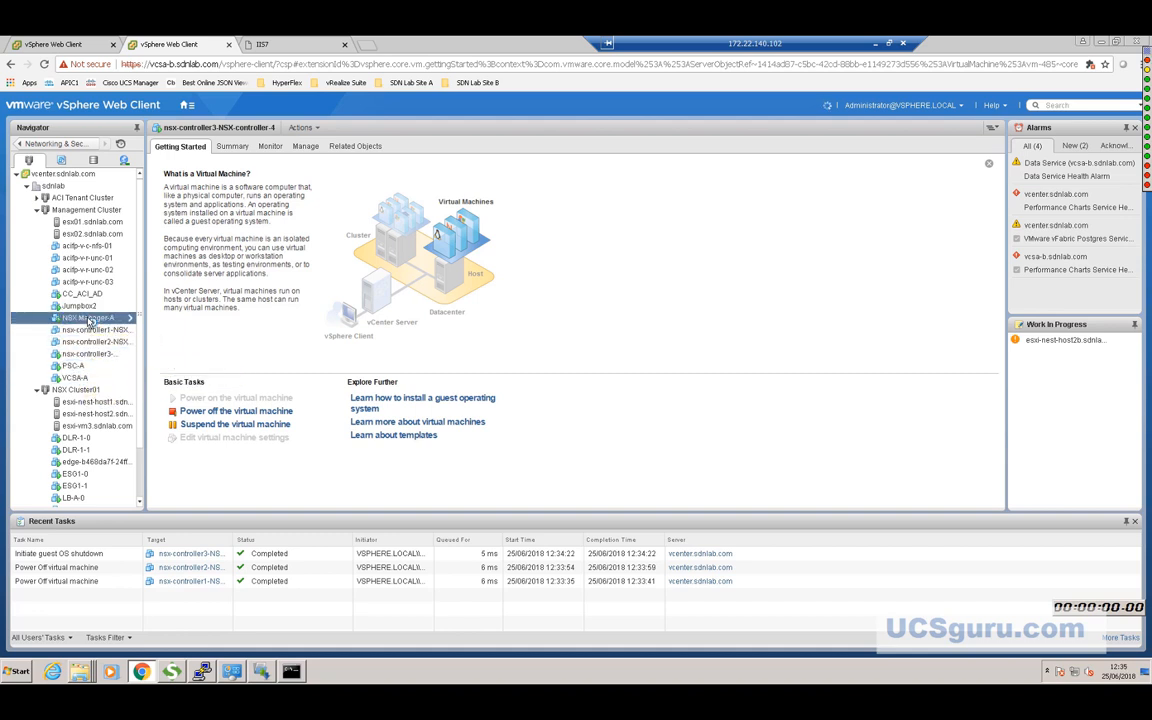
# Power off the NSX Manager-A VM, confirming with Yes.
pyautogui.rightClick(91, 320)
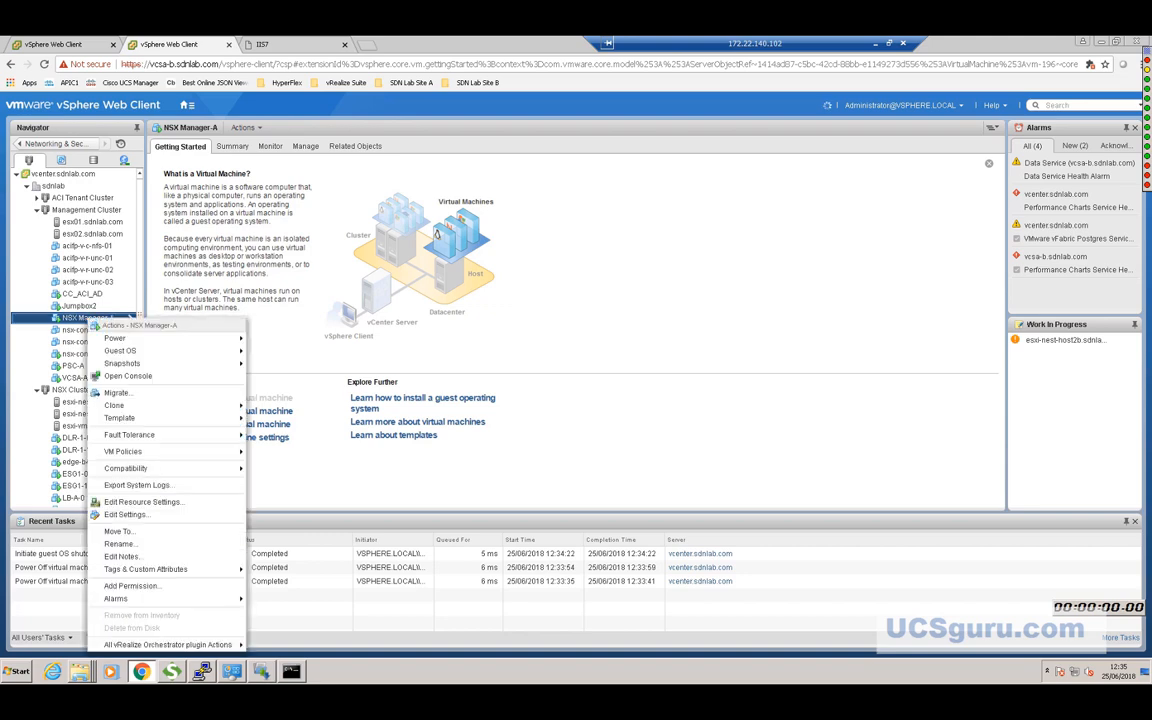
pyautogui.moveTo(118, 342)
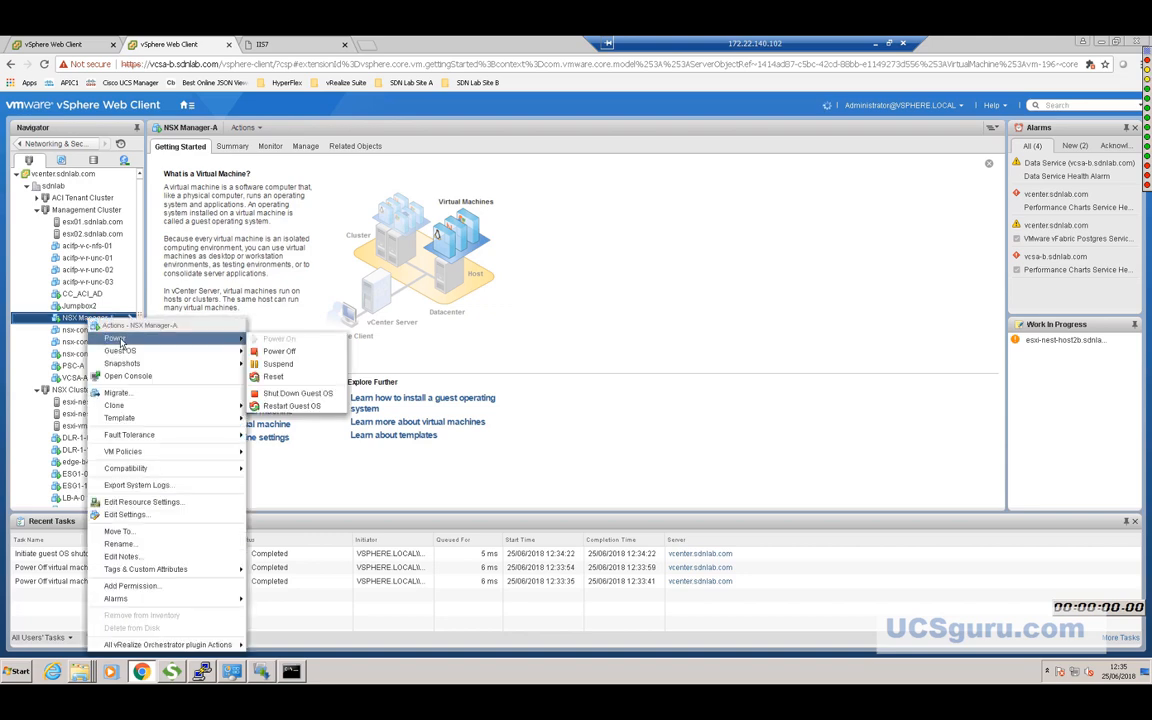
pyautogui.click(276, 350)
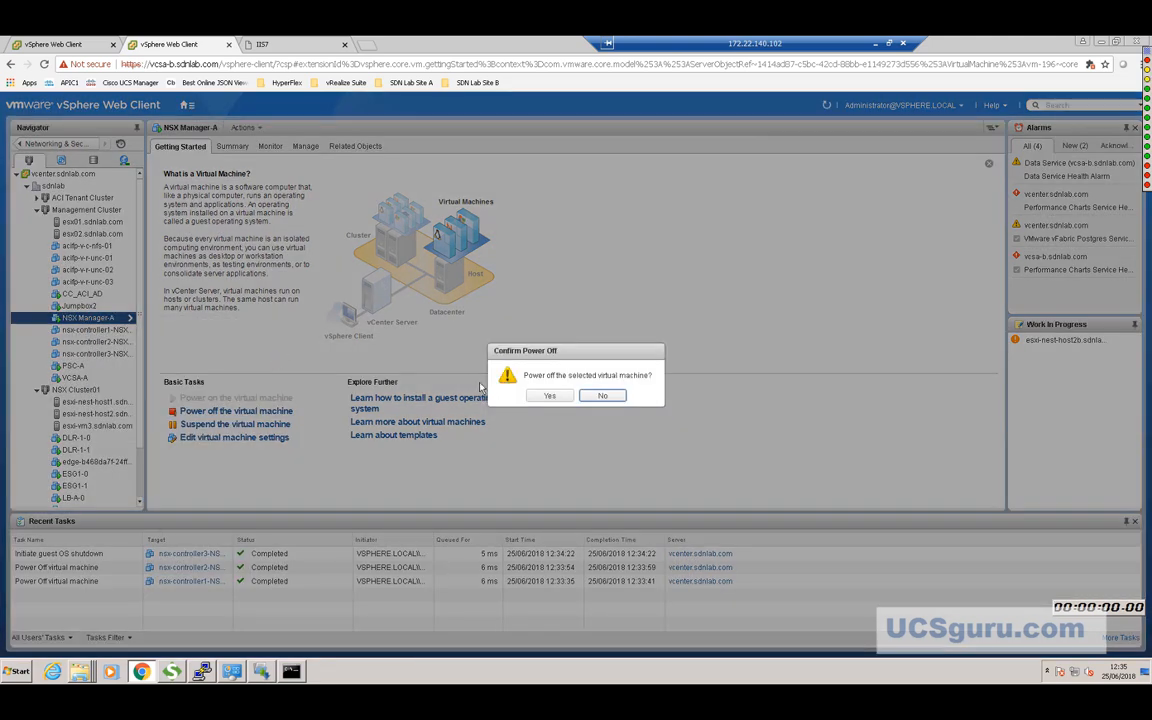
pyautogui.click(549, 395)
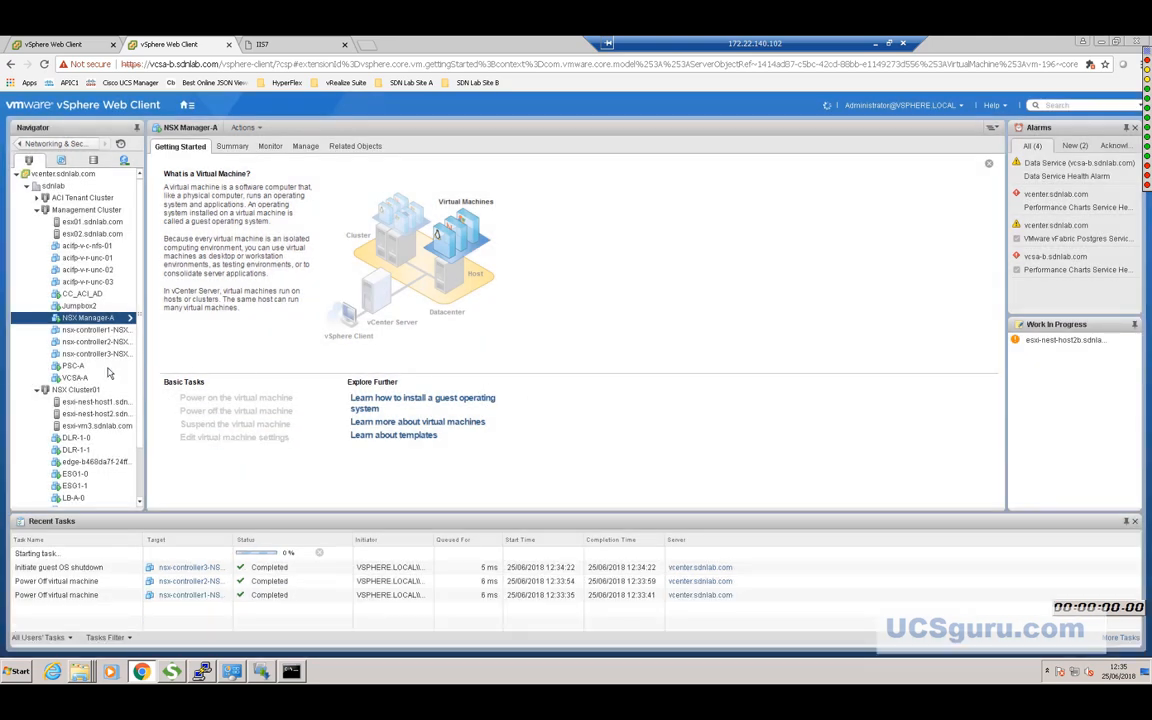
pyautogui.click(95, 462)
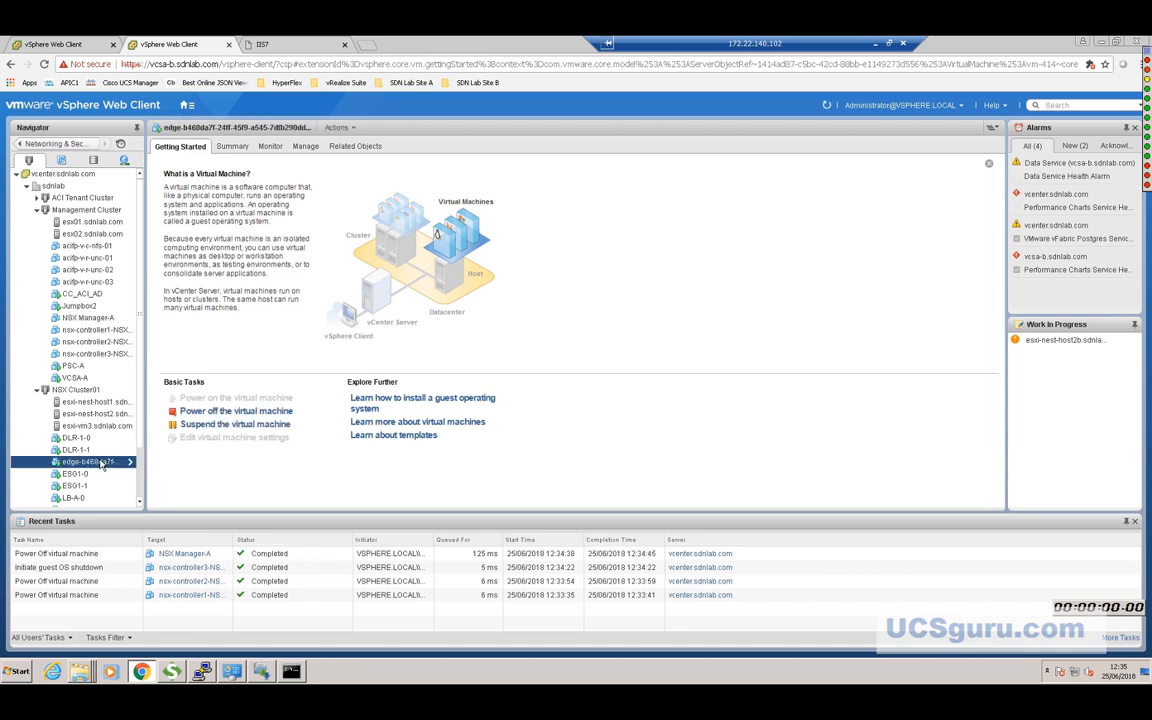
# Power off the UDLR-01 edge VM edge-b468da7f, confirming with Yes.
pyautogui.rightClick(99, 461)
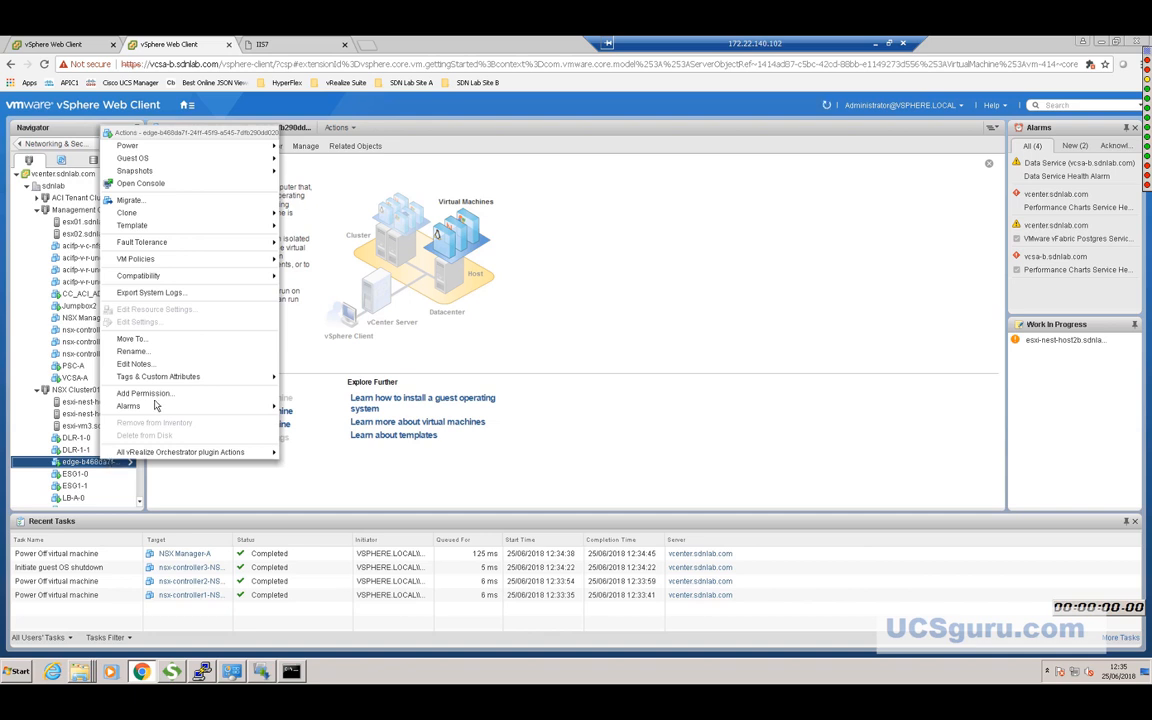
pyautogui.moveTo(143, 151)
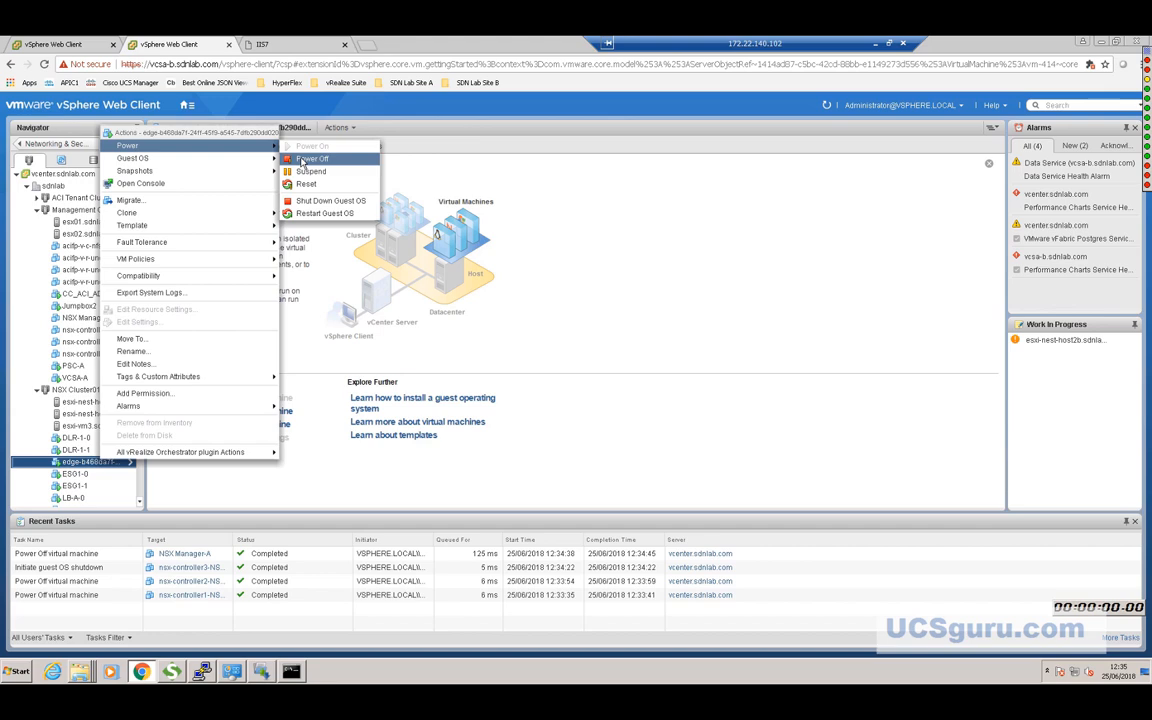
pyautogui.click(305, 159)
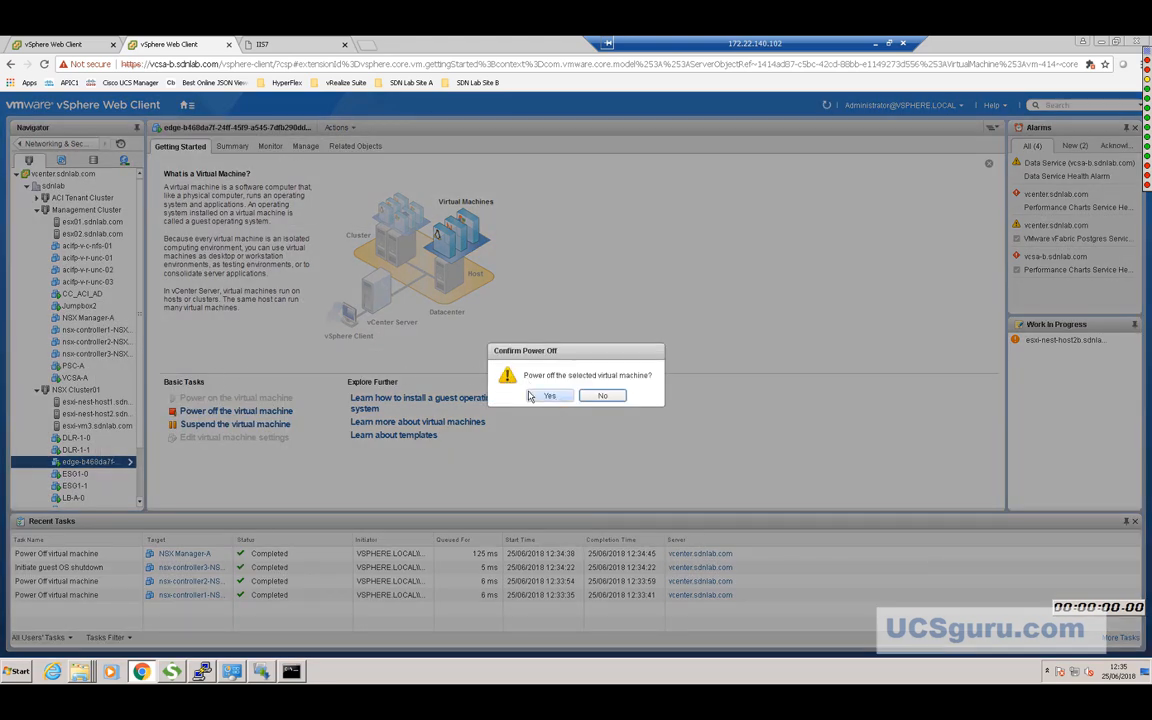
pyautogui.click(532, 396)
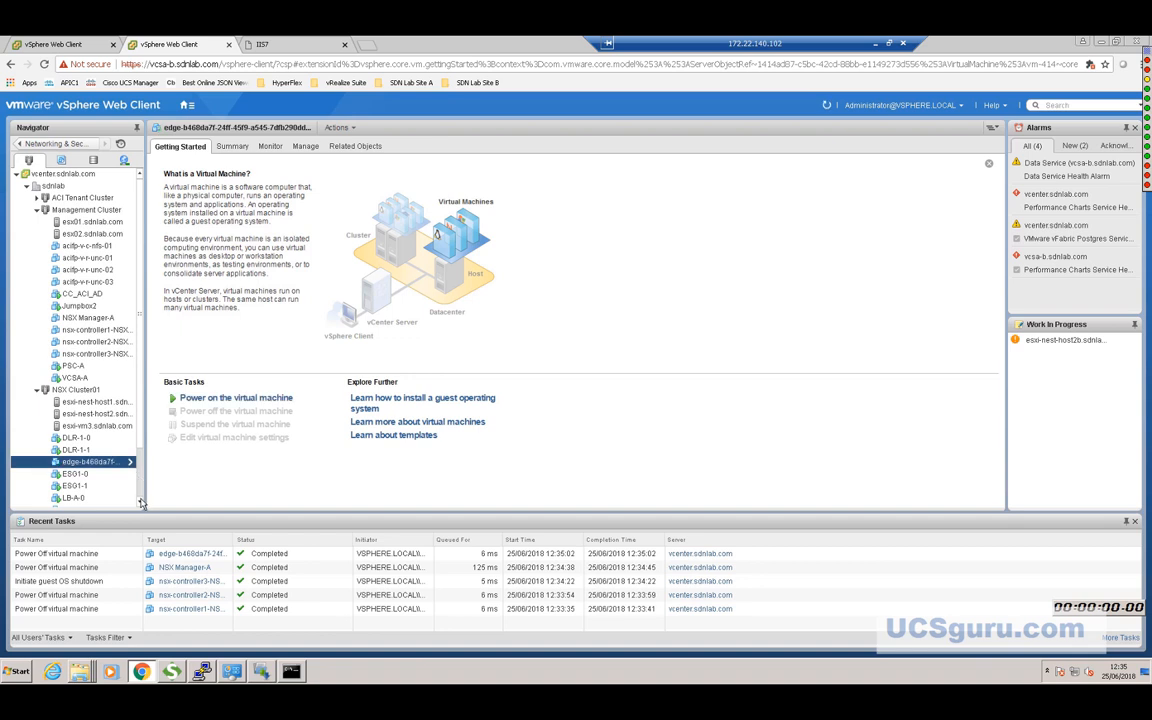
pyautogui.scroll(-4, 141, 503)
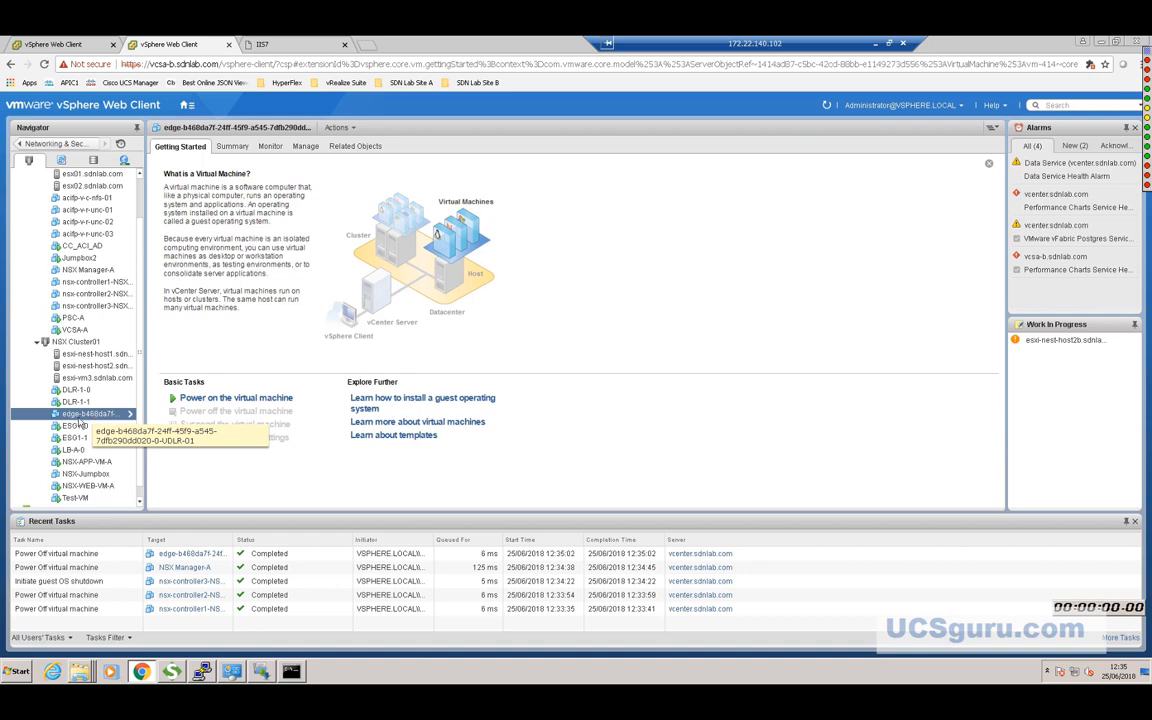
pyautogui.click(73, 452)
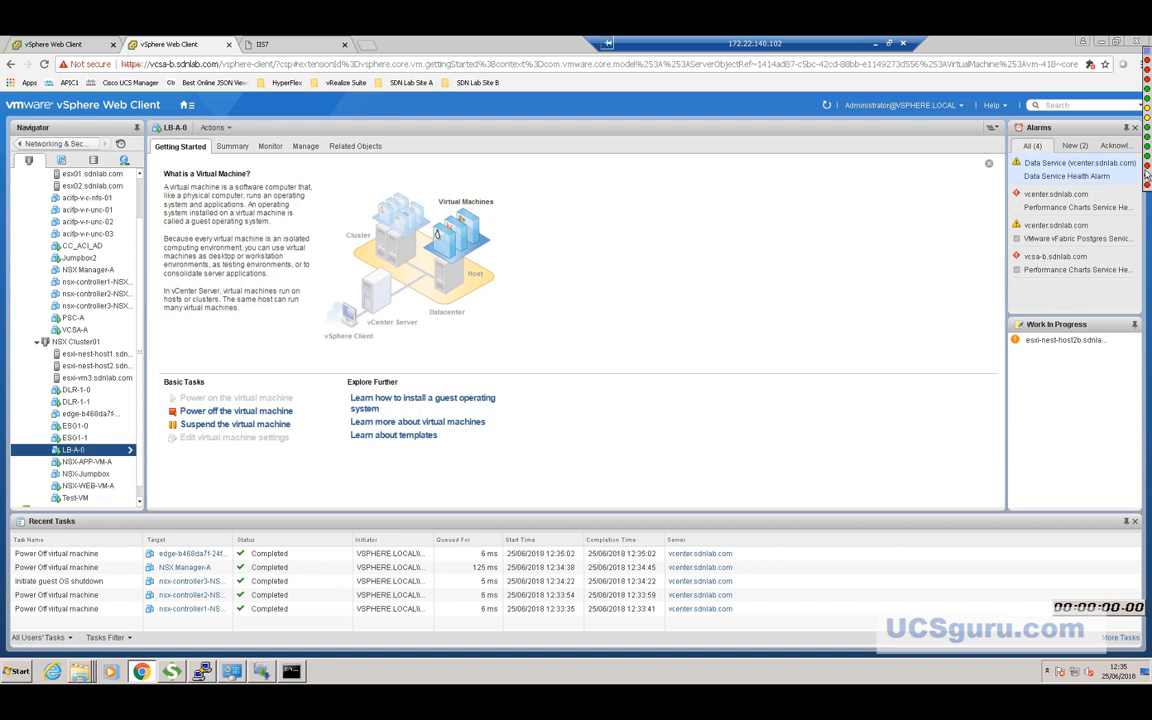
# Power off the LB-A-0 load balancer VM, confirming with Yes.
pyautogui.moveTo(1147, 174)
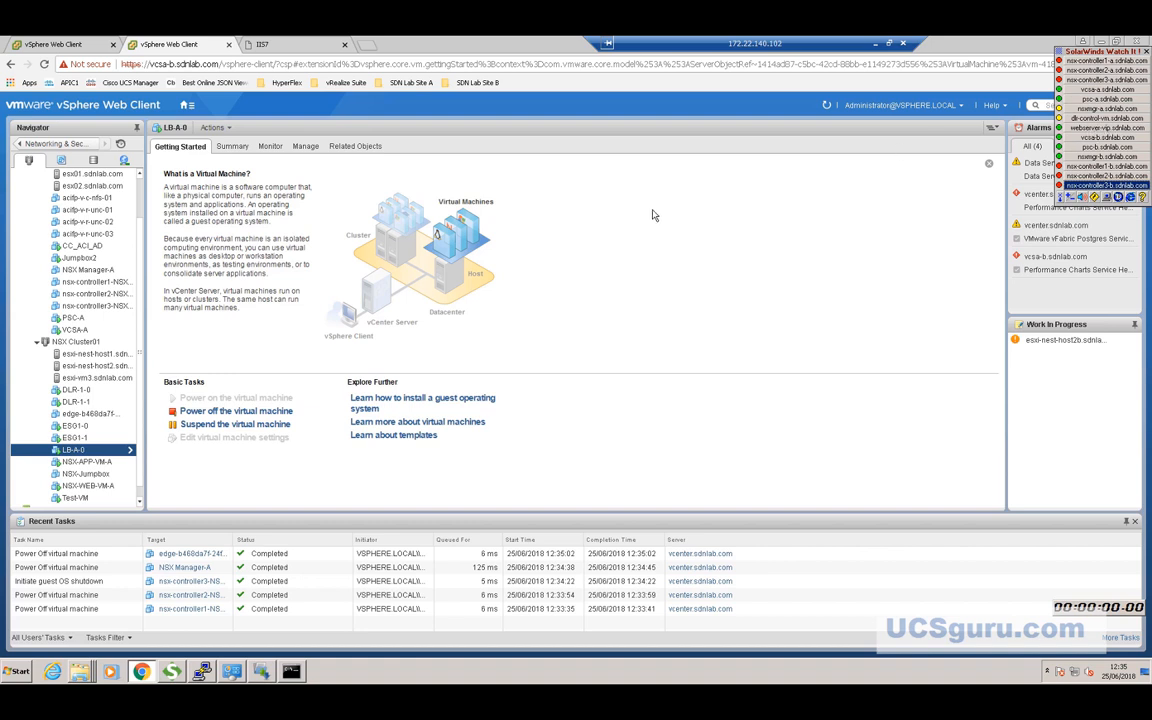
pyautogui.rightClick(92, 455)
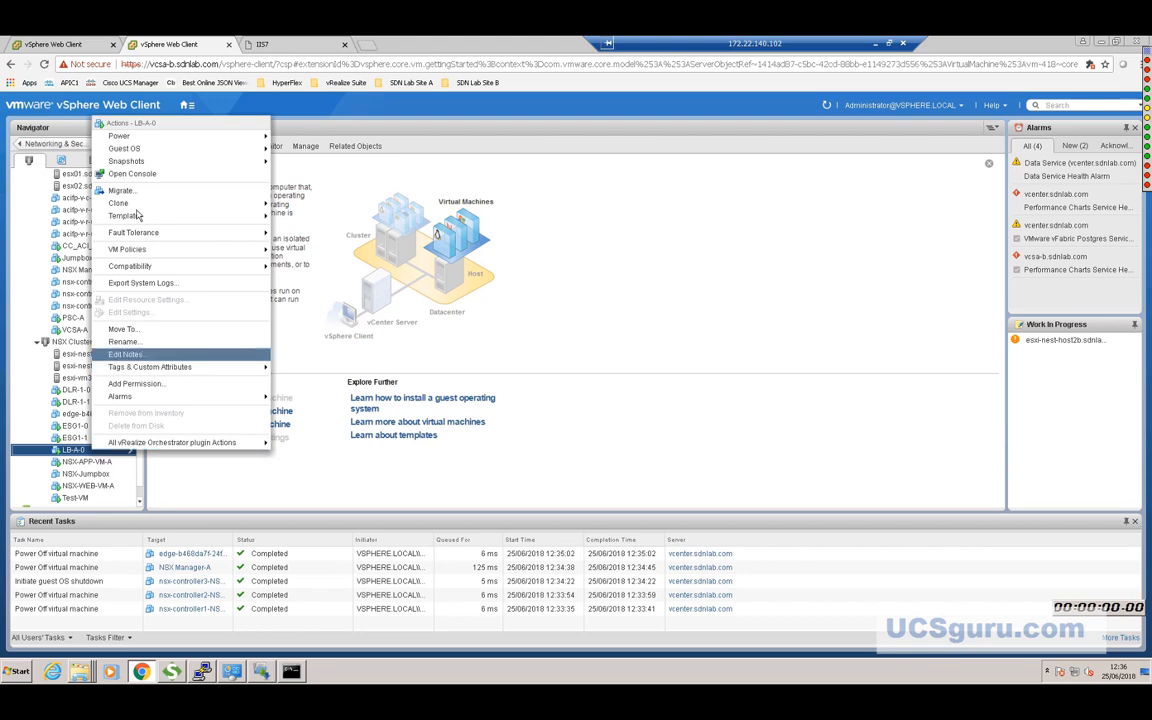
pyautogui.moveTo(135, 137)
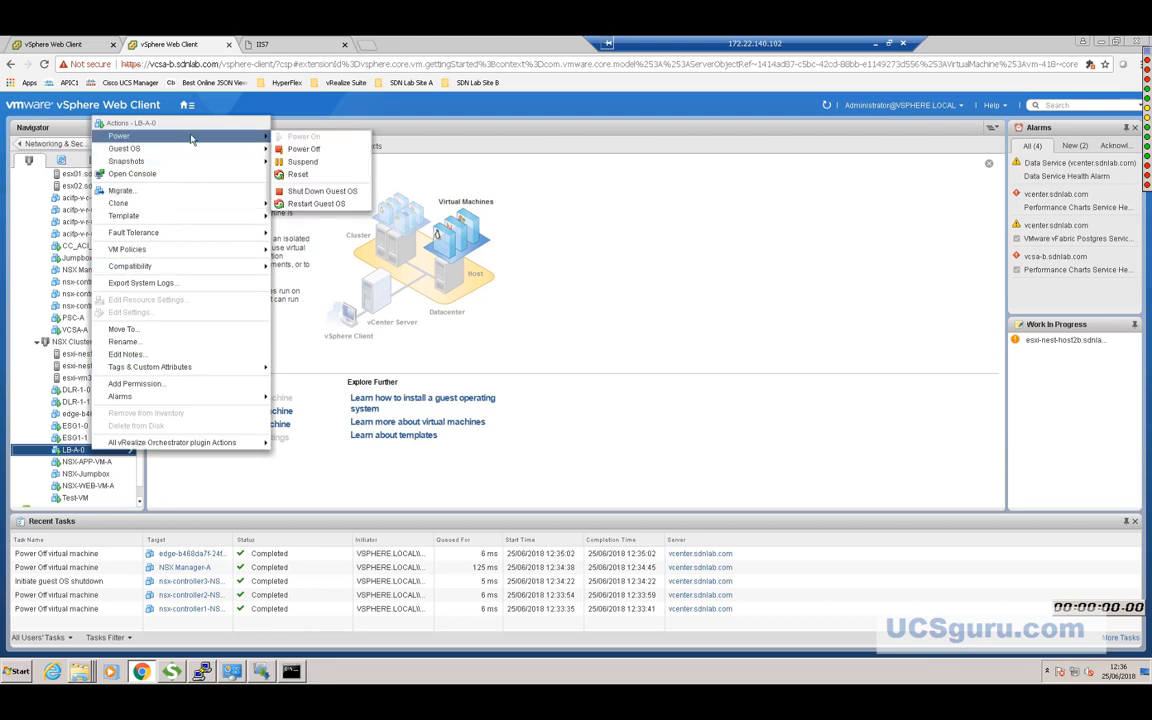
pyautogui.click(303, 149)
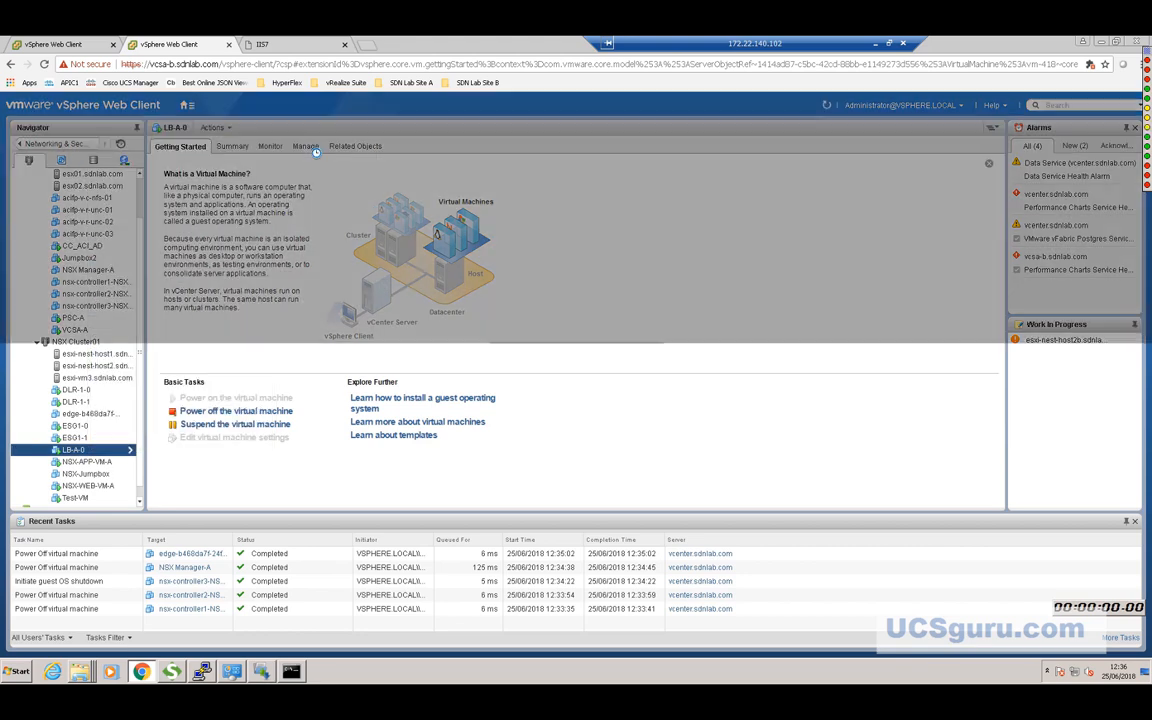
pyautogui.click(547, 400)
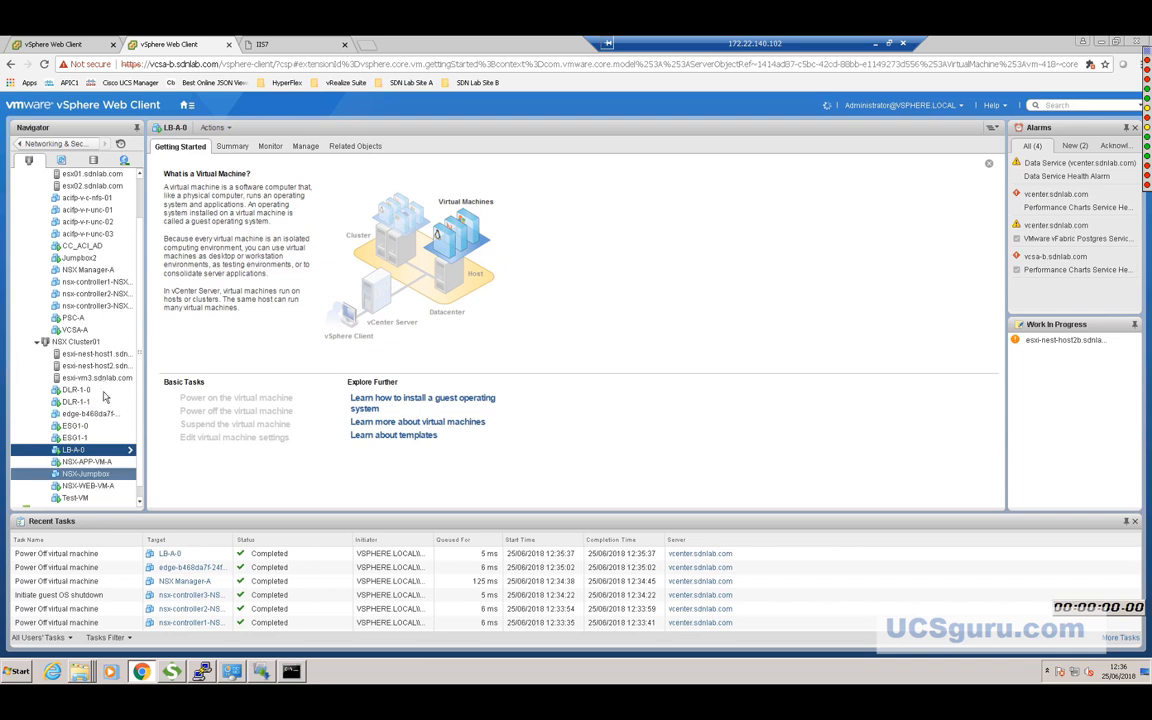
pyautogui.scroll(-1, 140, 397)
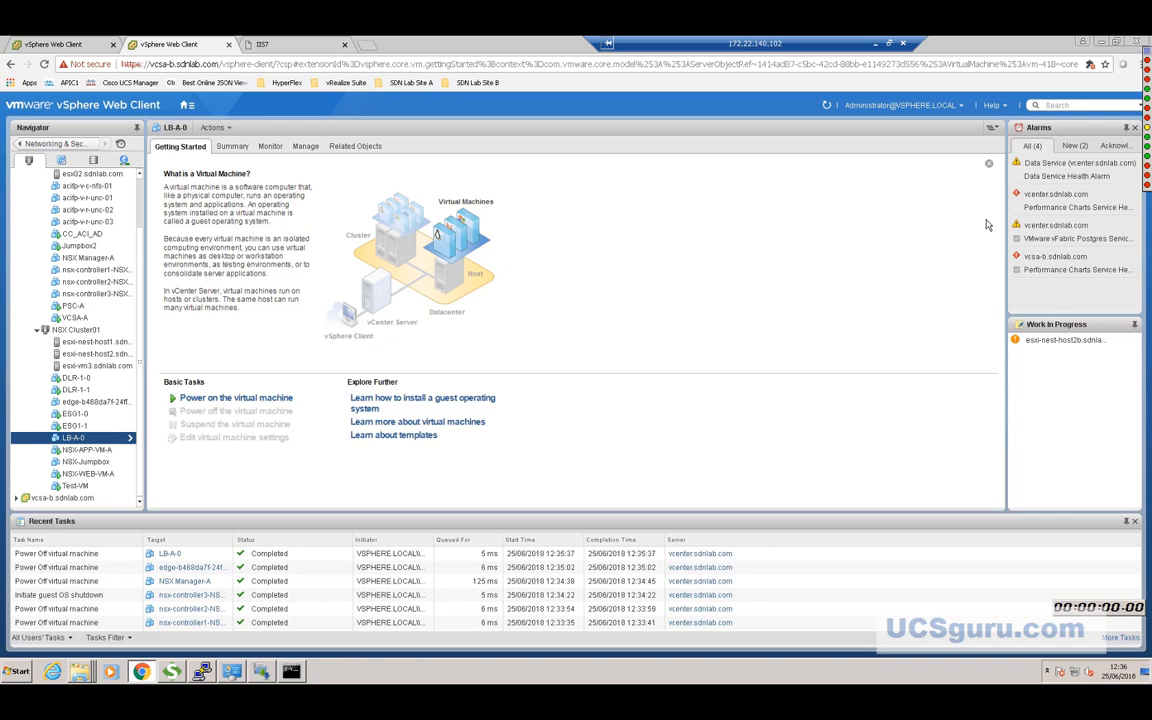
pyautogui.moveTo(1146, 118)
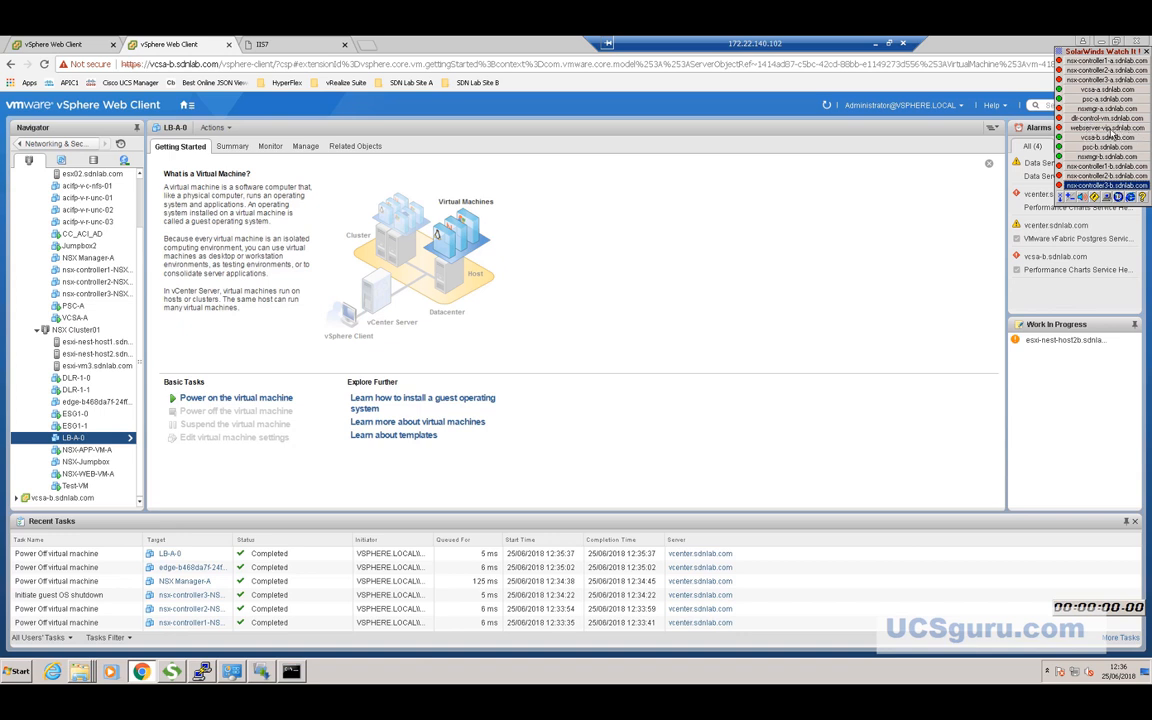
# Reload the webserver-vip.sdnlab.com page in Chrome, then bring the PuTTY session forward.
pyautogui.click(262, 44)
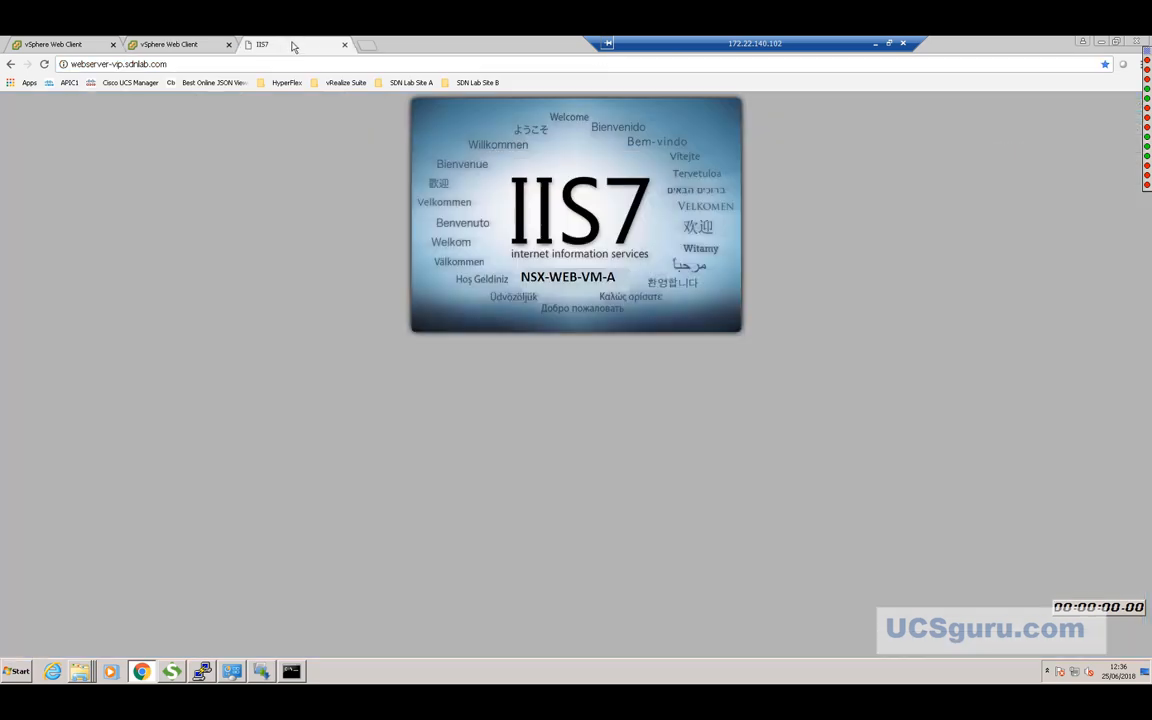
pyautogui.click(44, 64)
pyautogui.click(44, 64)
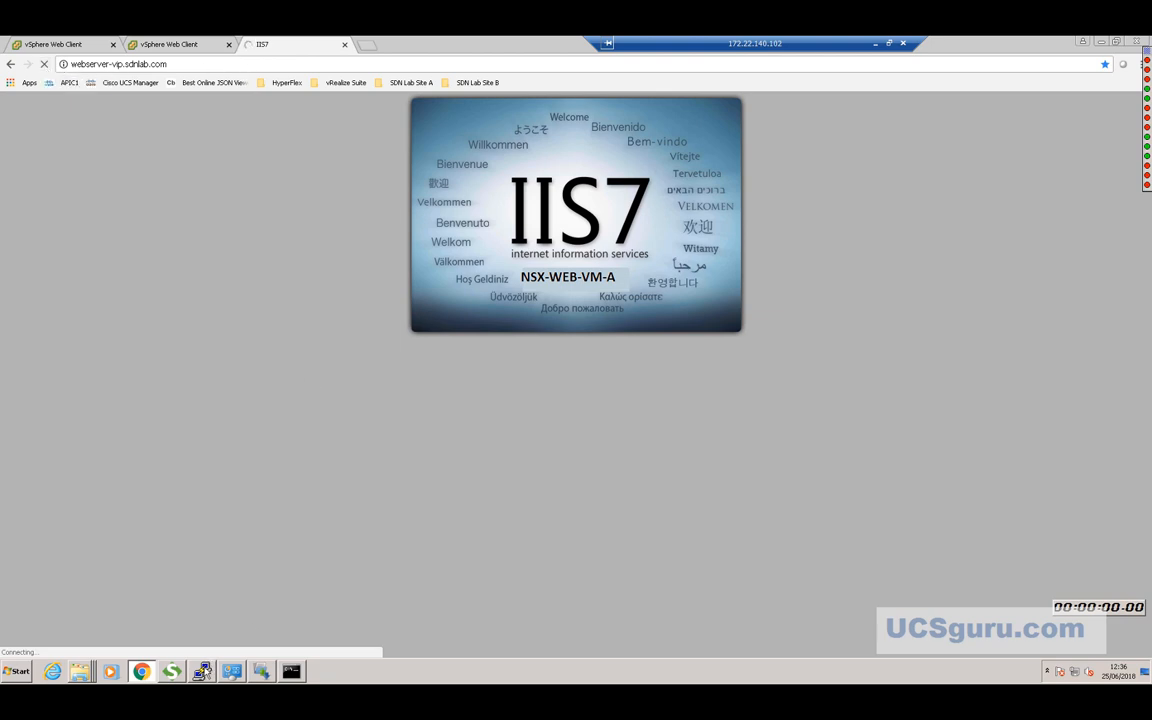
pyautogui.click(202, 671)
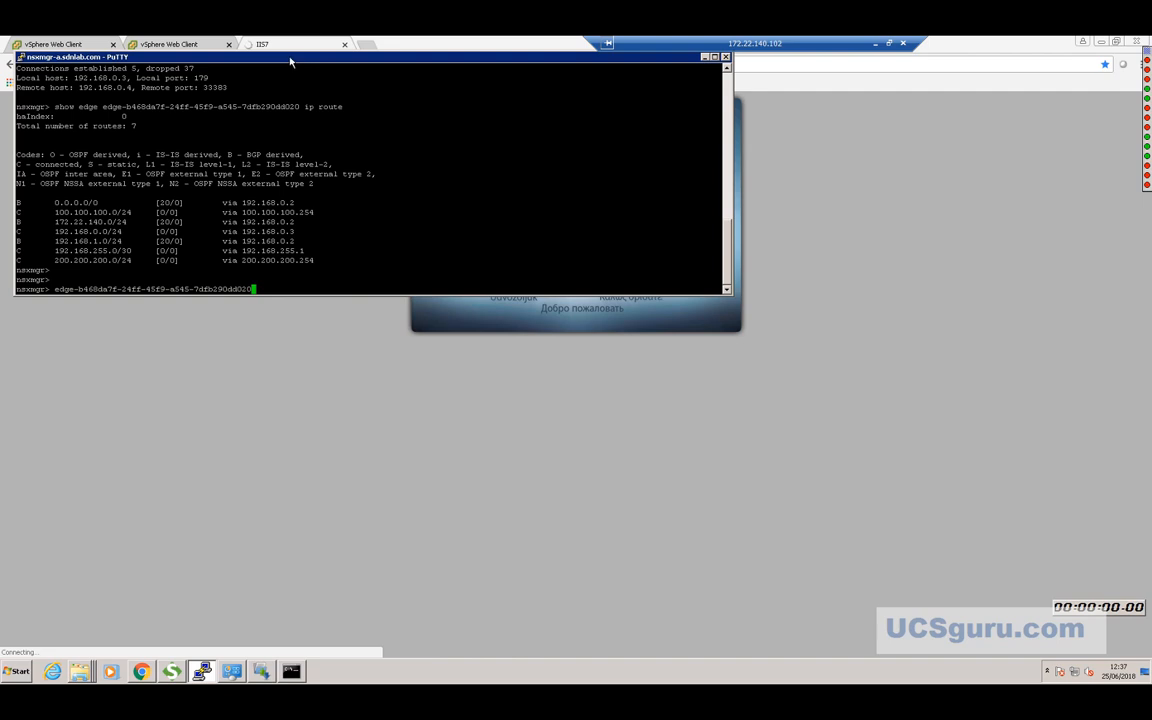
# Nudge the PuTTY window aside and return to the second vSphere Web Client tab.
pyautogui.moveTo(290, 60); pyautogui.dragTo(296, 80)
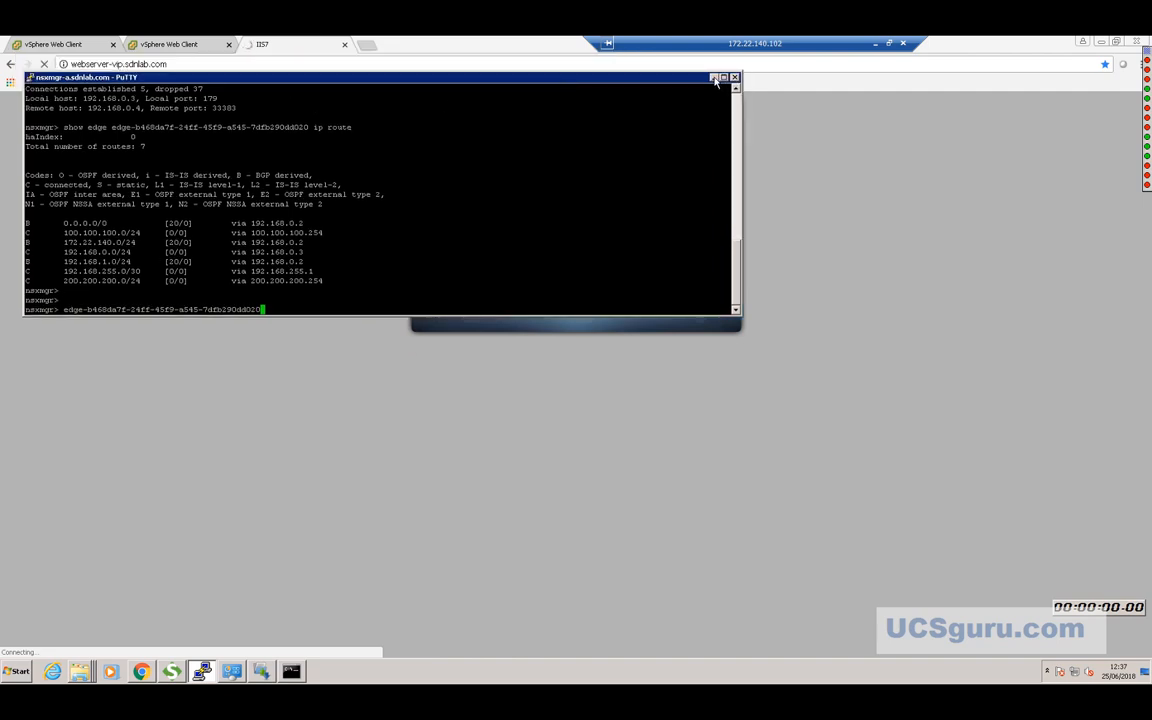
pyautogui.click(174, 46)
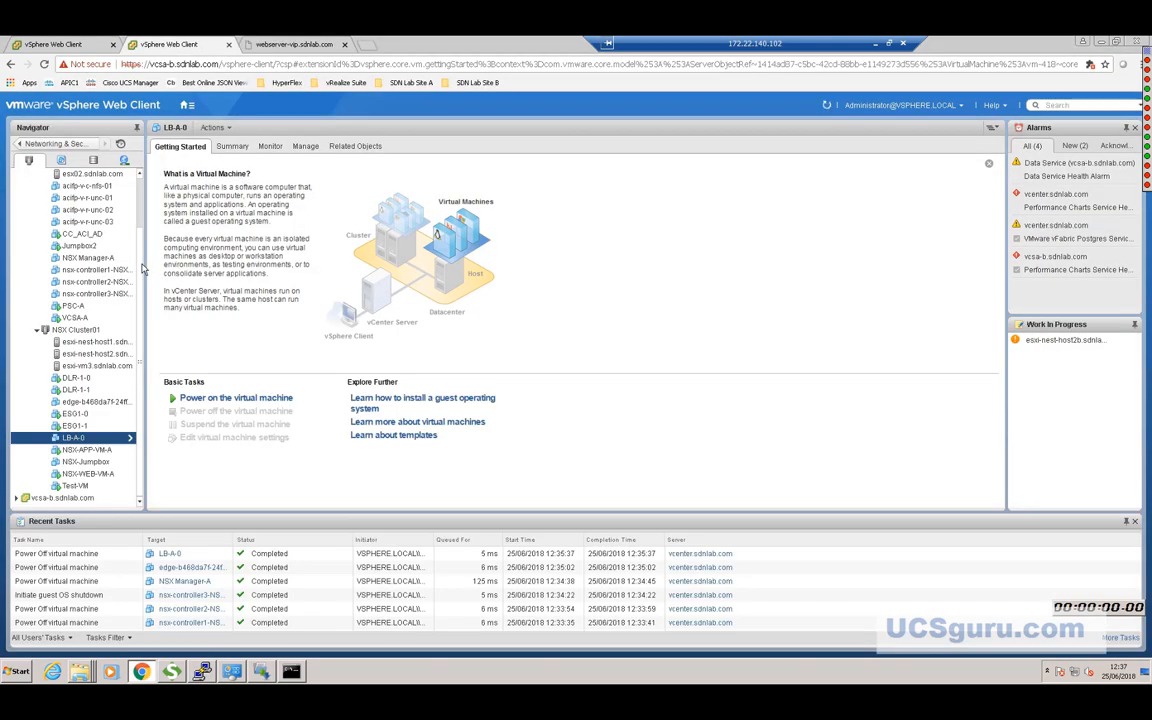
# Go to Networking & Security and start the XNote stopwatch to time the failover.
pyautogui.scroll(2, 126, 225)
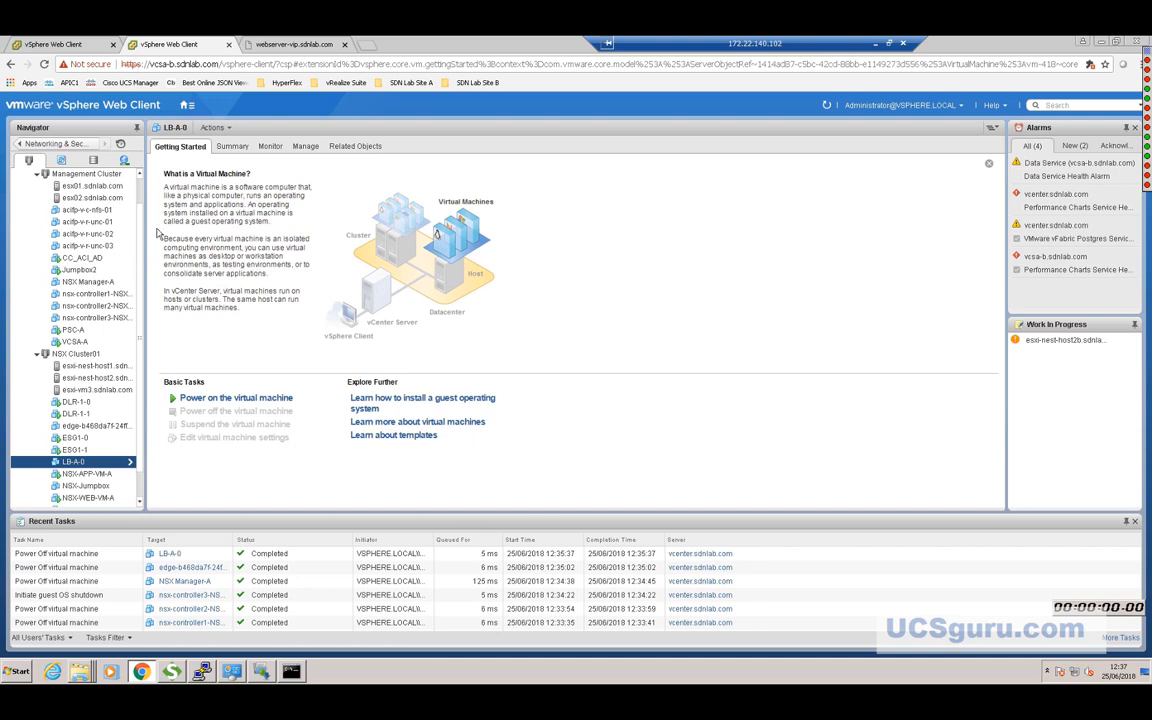
pyautogui.click(186, 107)
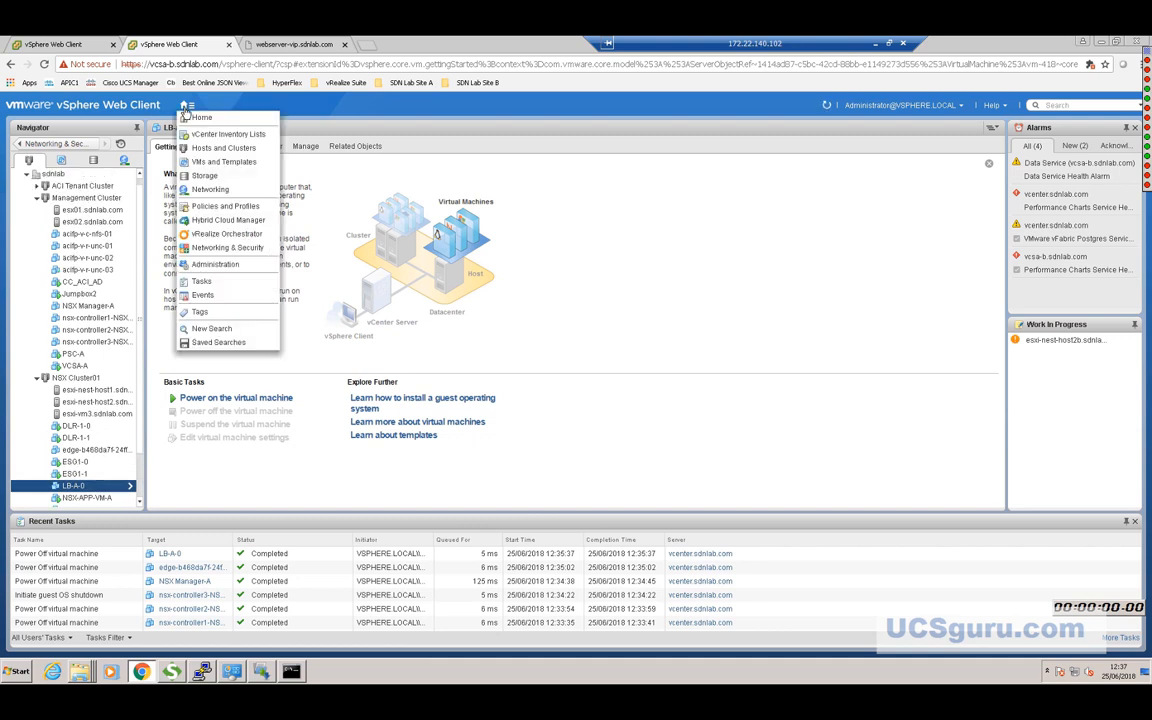
pyautogui.click(220, 248)
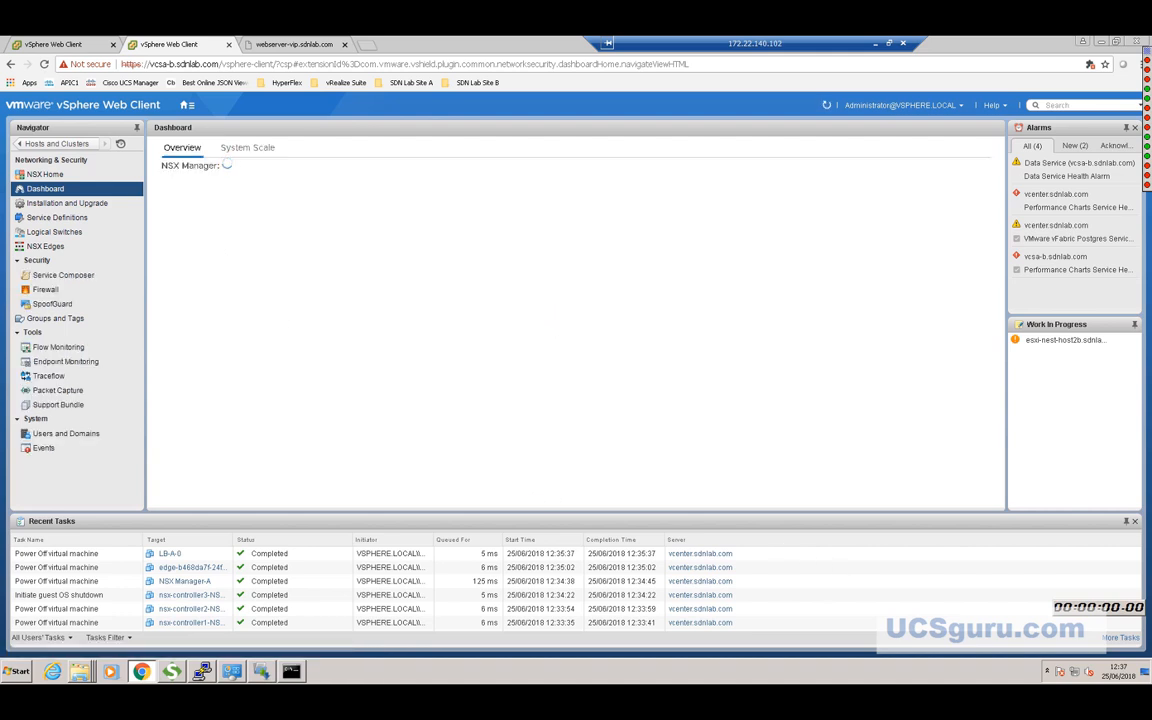
pyautogui.rightClick(1088, 608)
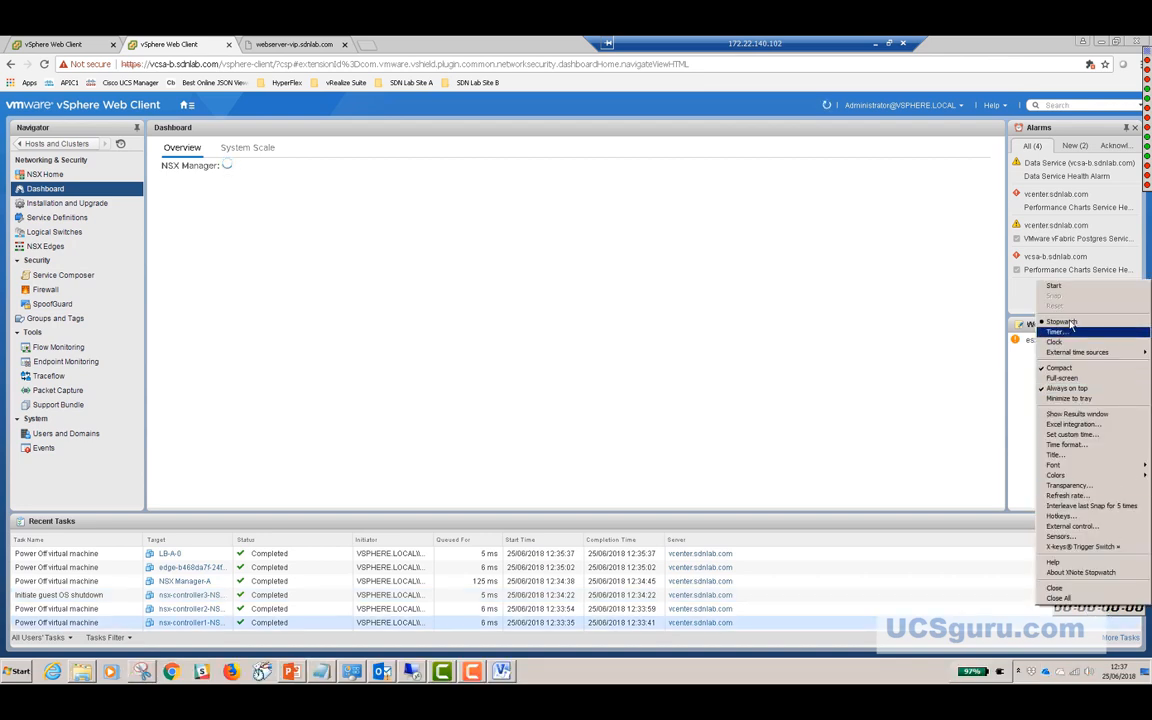
pyautogui.click(1043, 290)
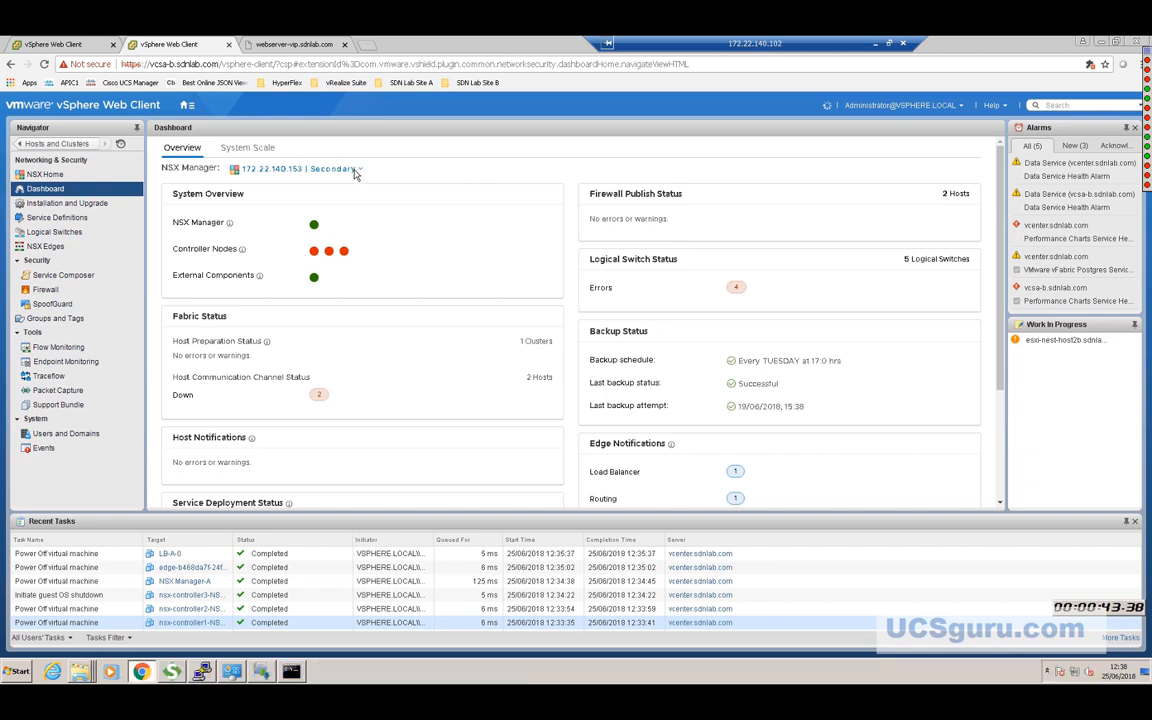
# Review the NSX Manager dropdown, then go to Installation and Upgrade.
pyautogui.click(346, 170)
pyautogui.click(346, 170)
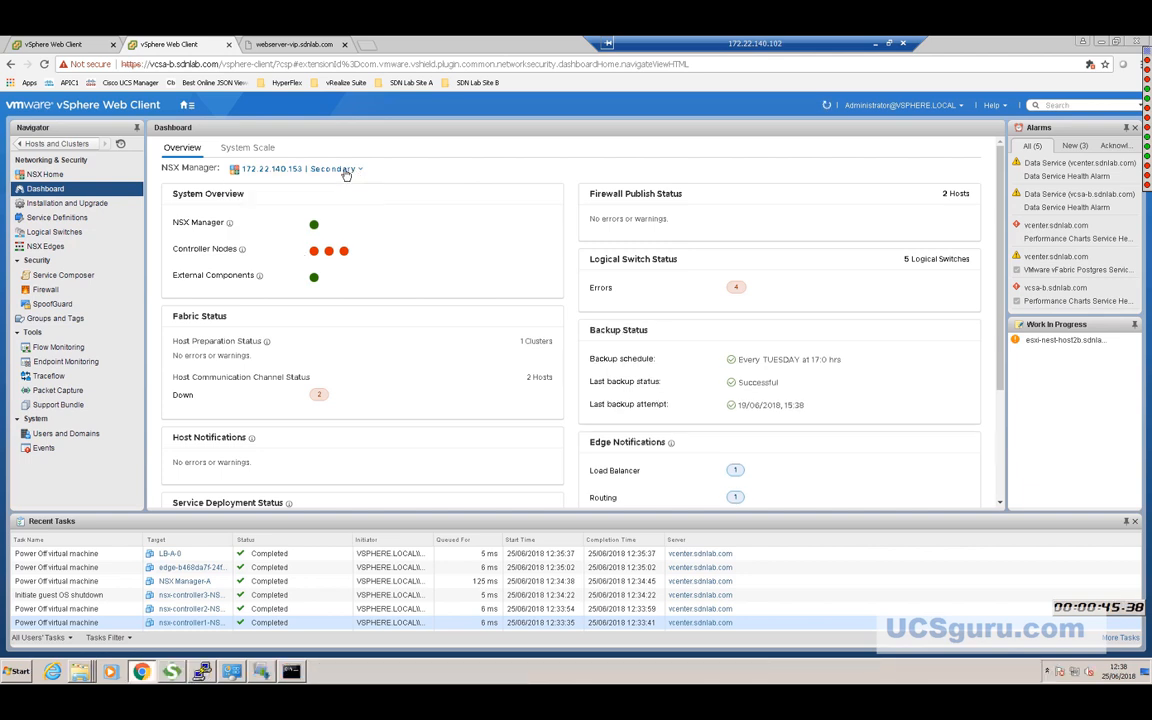
pyautogui.click(346, 170)
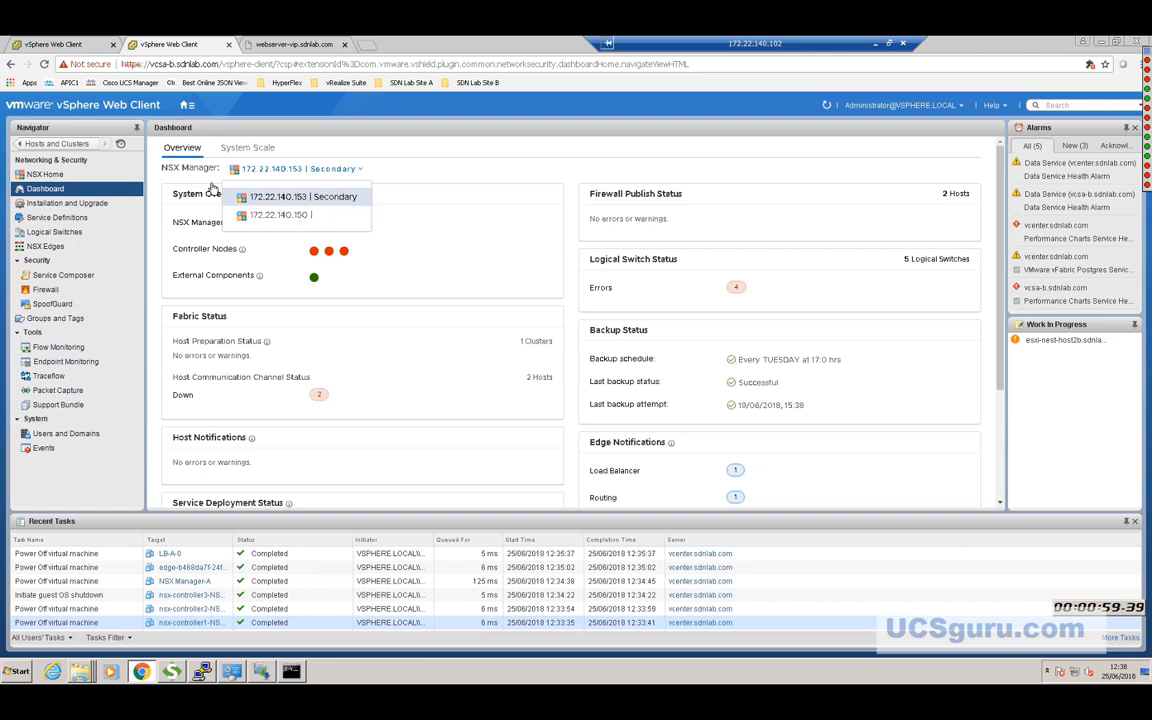
pyautogui.click(72, 205)
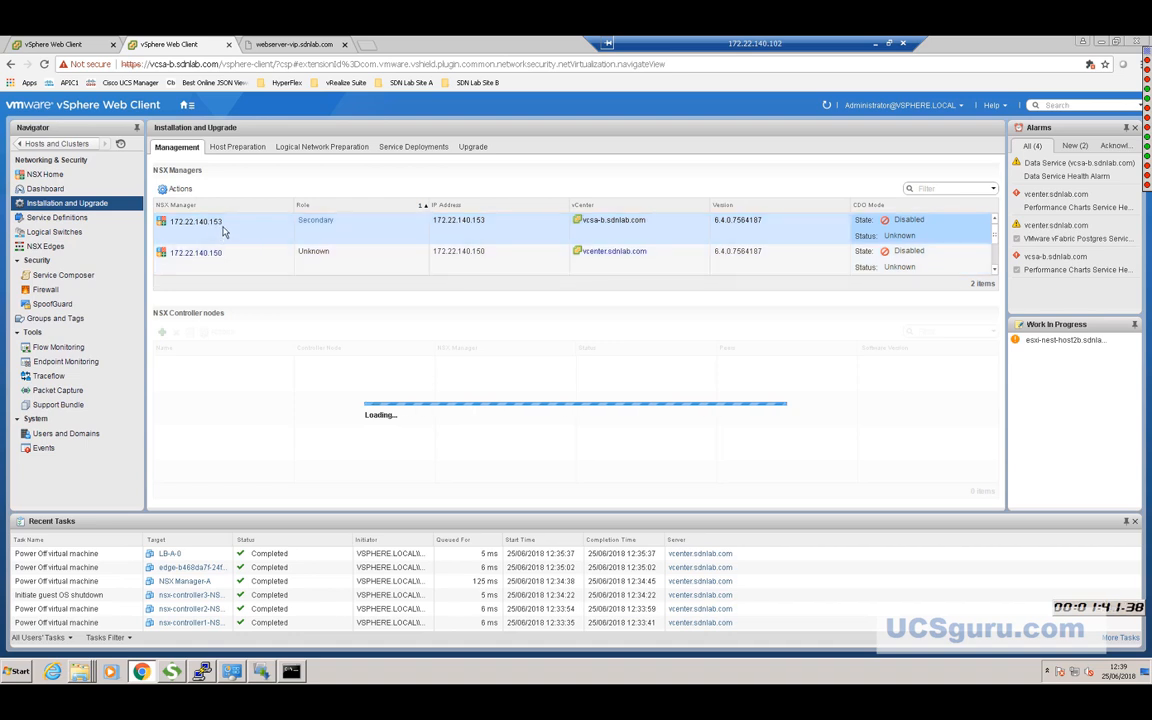
# Disconnect NSX Manager 172.22.140.153 from the primary NSX Manager, confirming with Yes.
pyautogui.click(177, 189)
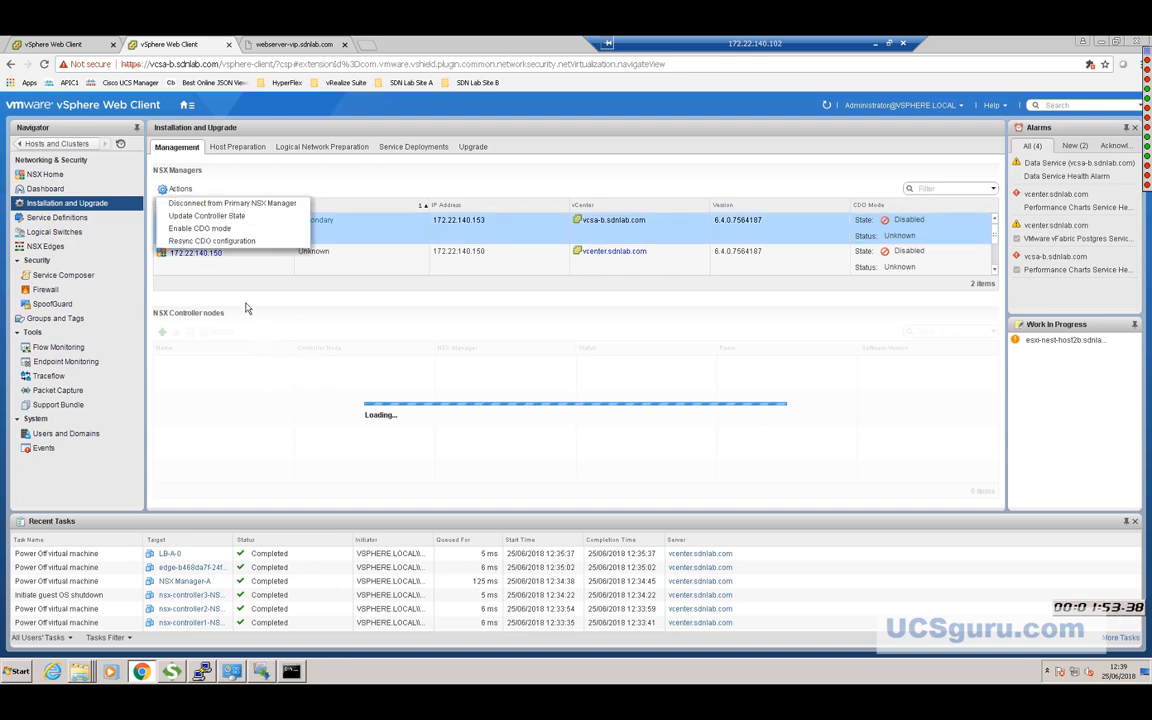
pyautogui.click(220, 205)
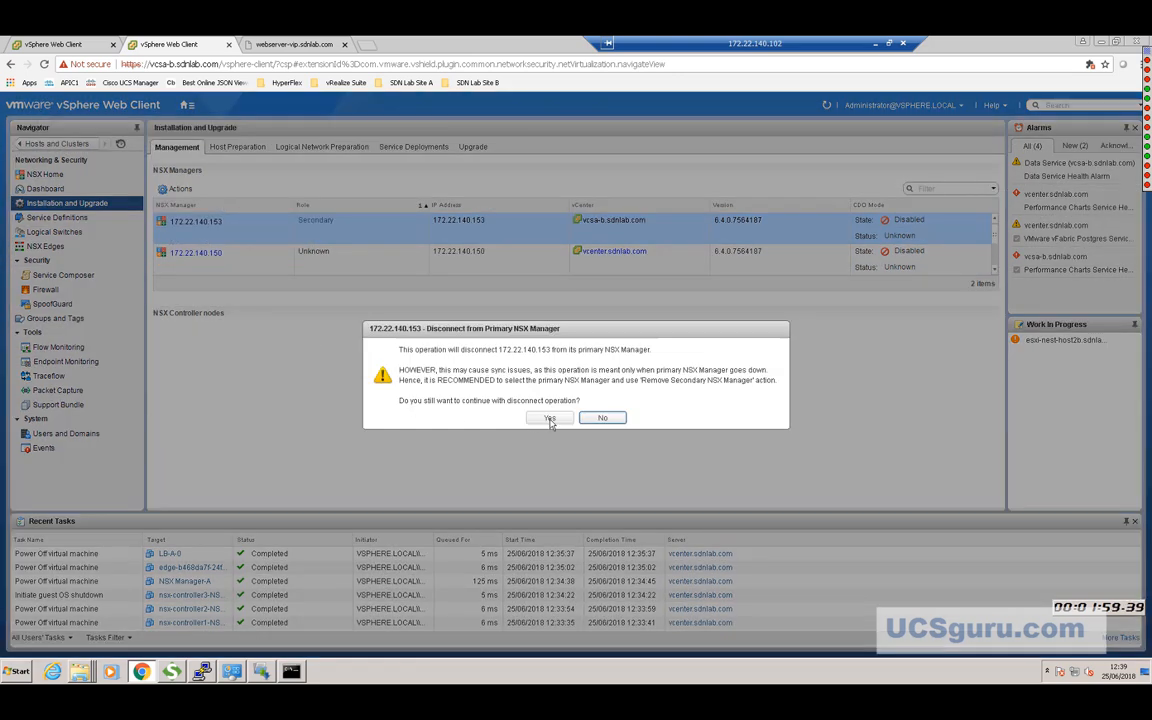
pyautogui.click(545, 418)
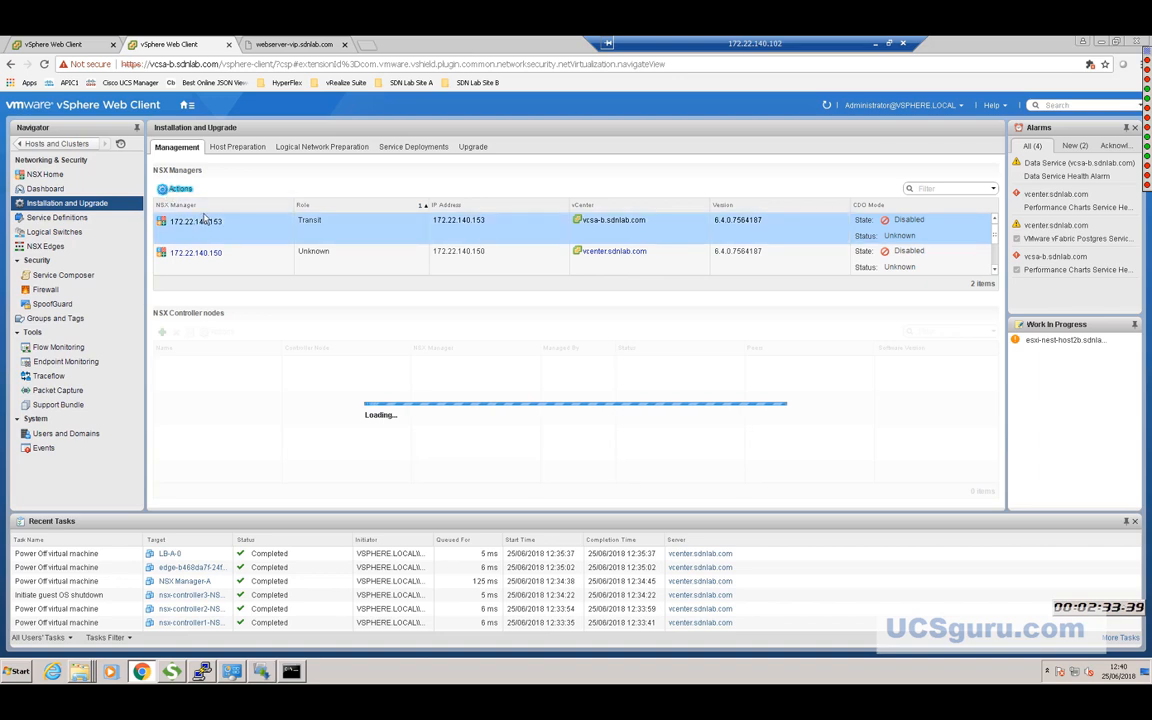
# Assign the Primary role to NSX Manager 172.22.140.153, then go to its Groups and Tags.
pyautogui.click(165, 190)
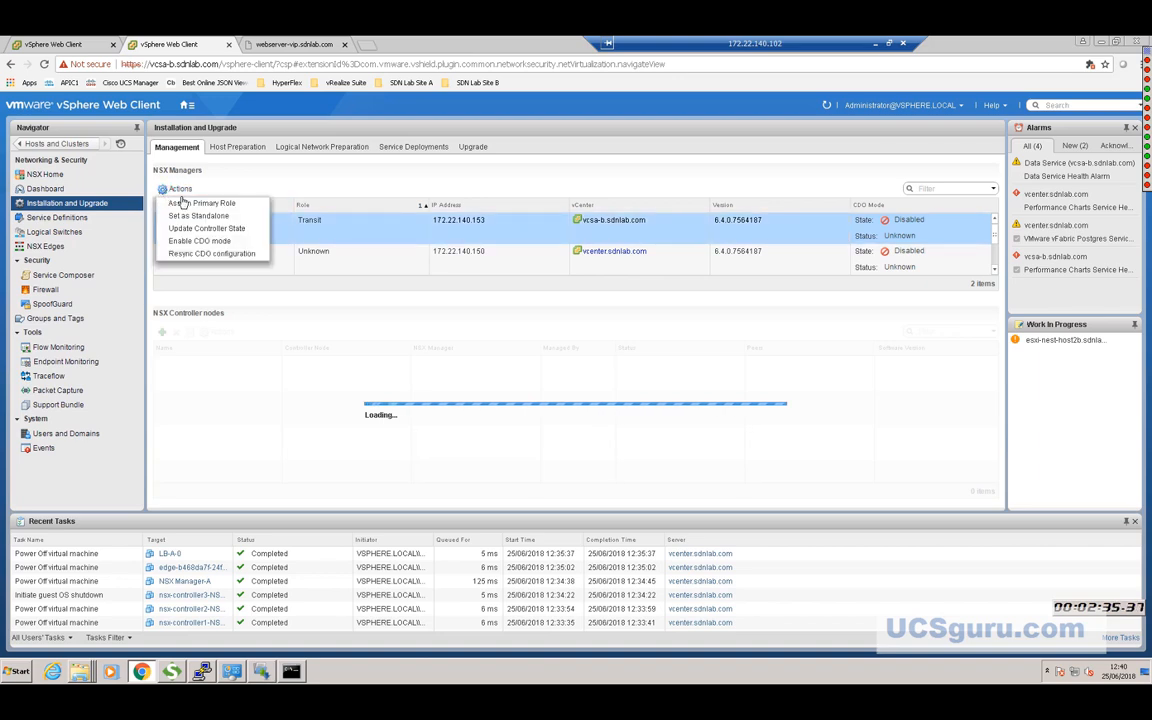
pyautogui.click(190, 204)
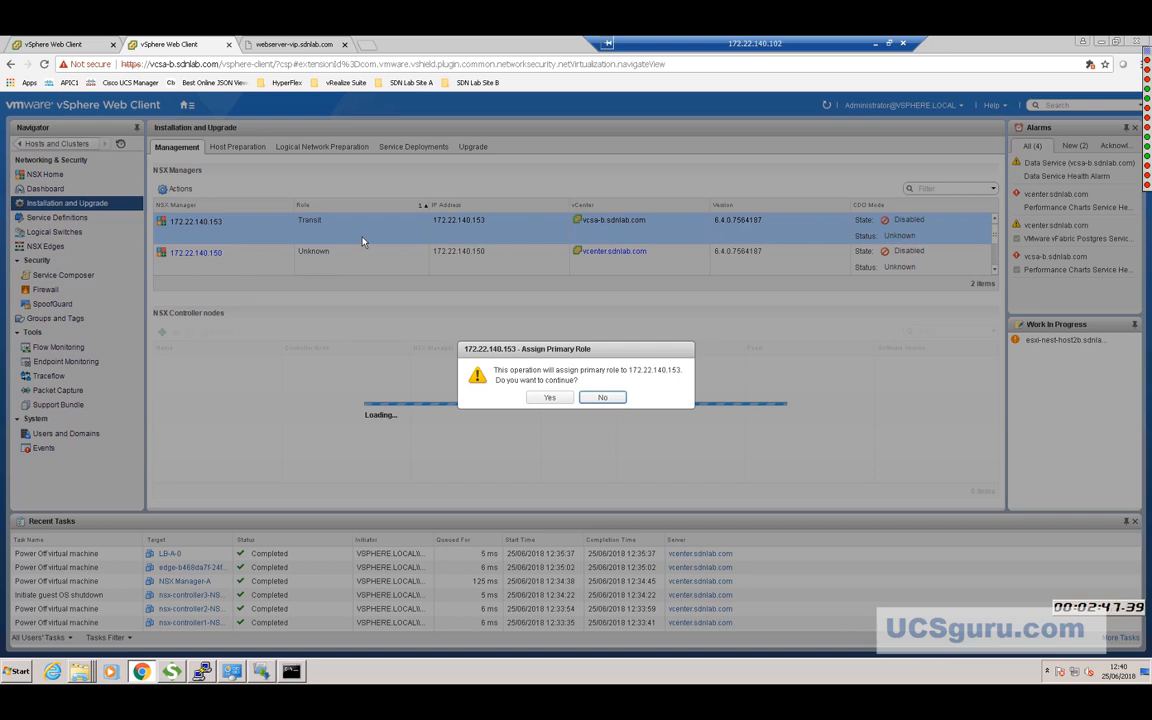
pyautogui.press('Return')
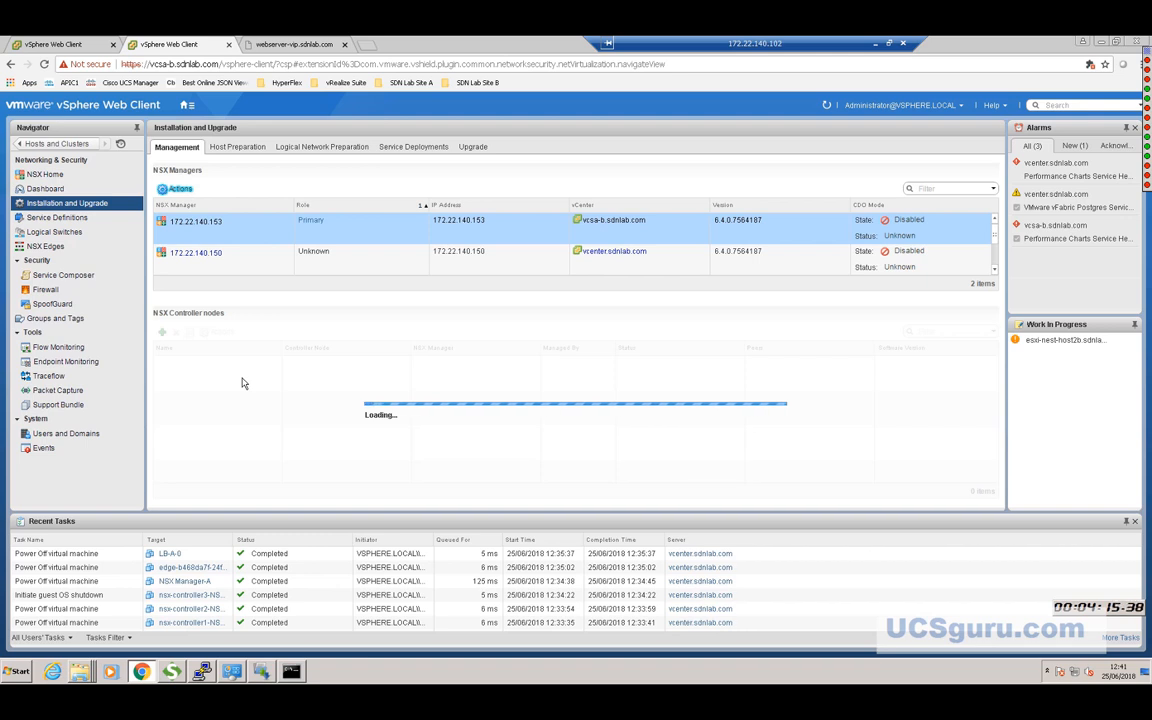
pyautogui.click(56, 319)
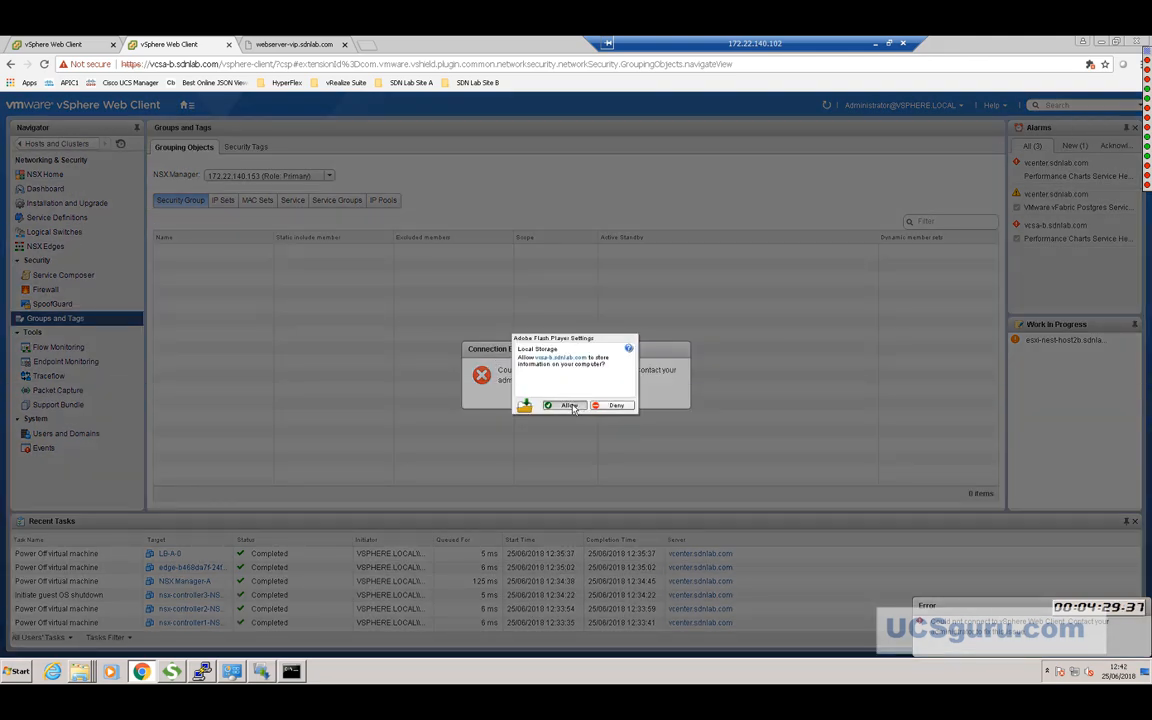
# Allow Flash local storage and dismiss the Connection Error to reach the empty Security Group list.
pyautogui.click(569, 406)
pyautogui.click(576, 397)
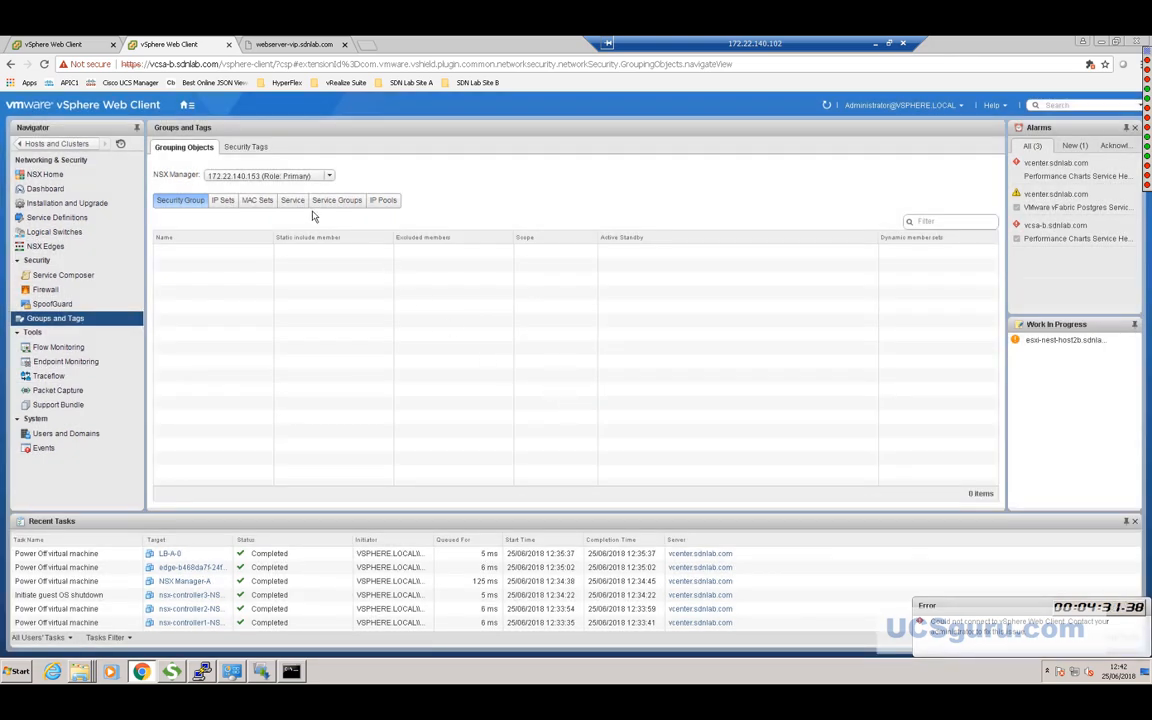
# Check the VTEPS-Site-B and Controllers-Site-B IP pools, then move to Installation and Upgrade.
pyautogui.click(381, 202)
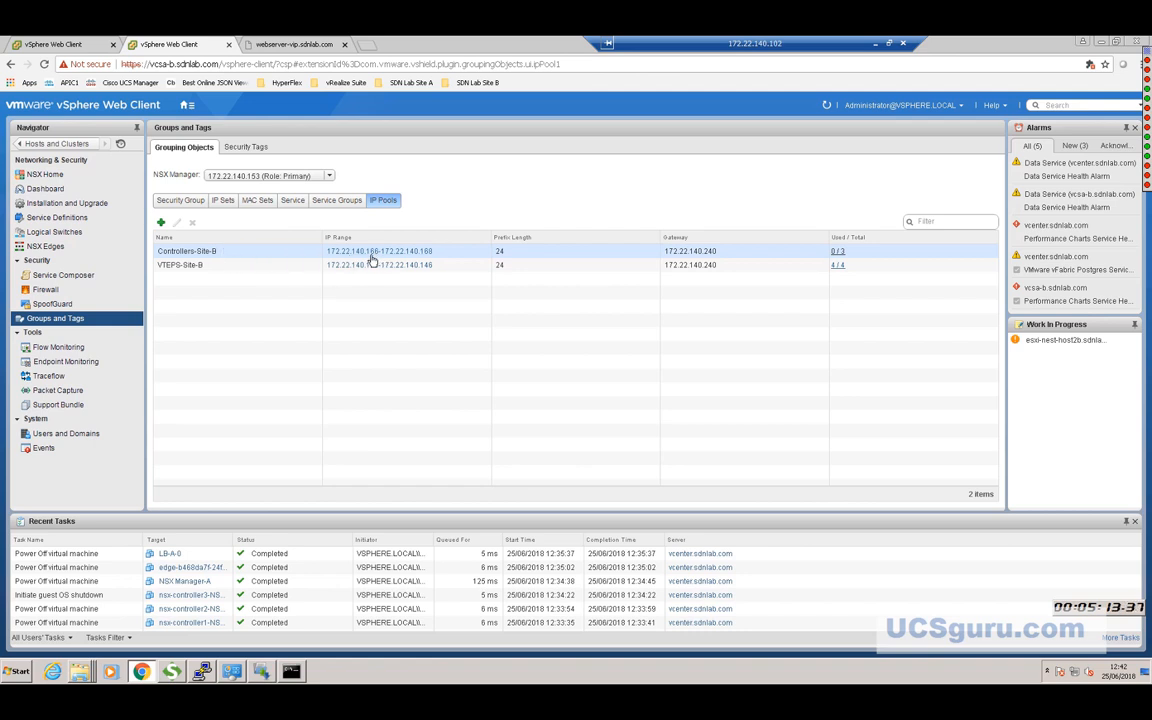
pyautogui.click(215, 268)
pyautogui.click(212, 252)
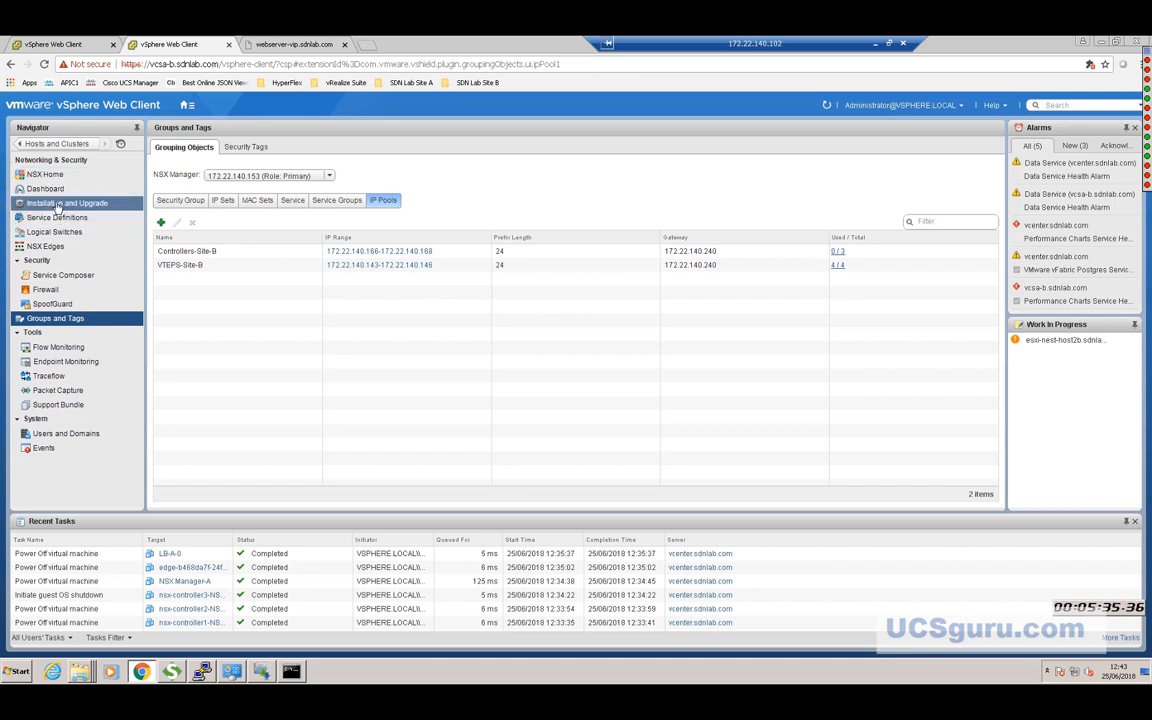
pyautogui.click(57, 205)
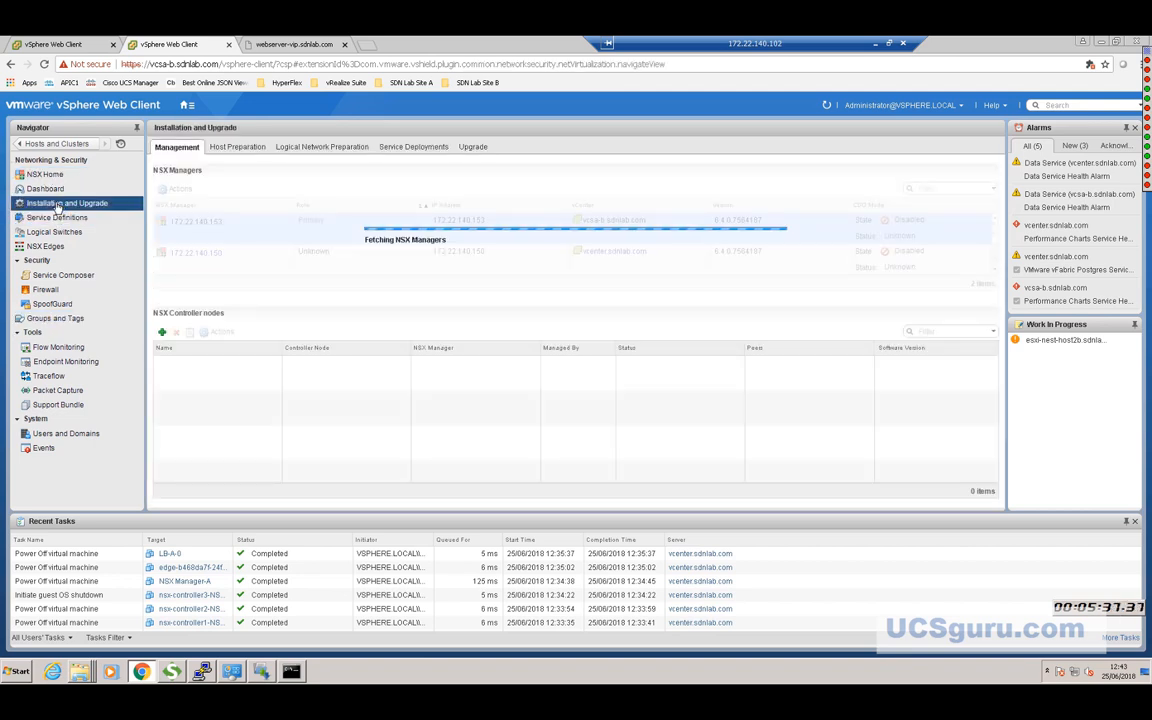
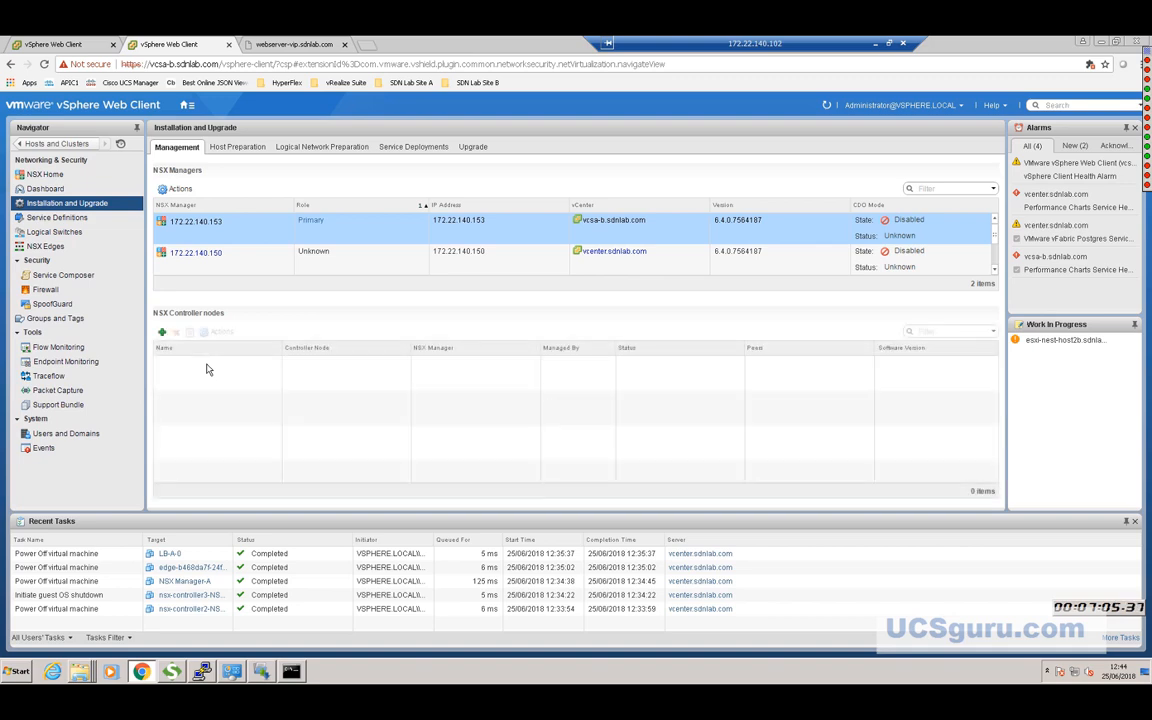
# Open Add Controller under NSX Controller nodes and name the node Site-B-Controller-1.
pyautogui.click(162, 333)
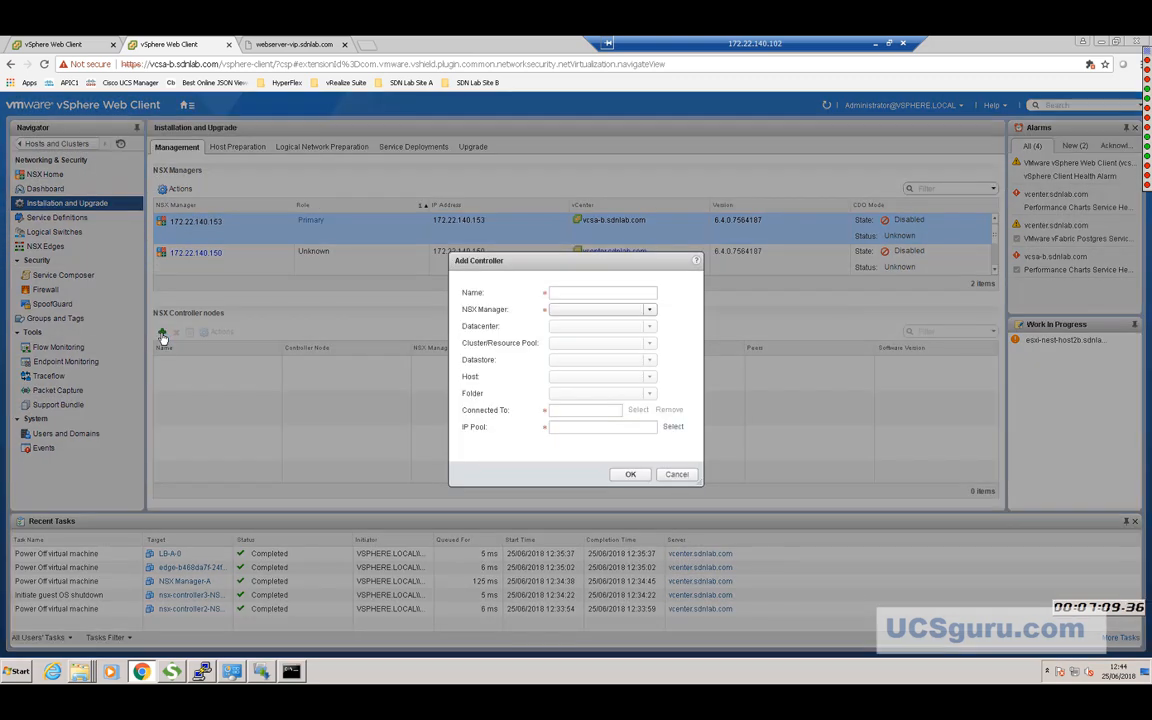
pyautogui.click(564, 293)
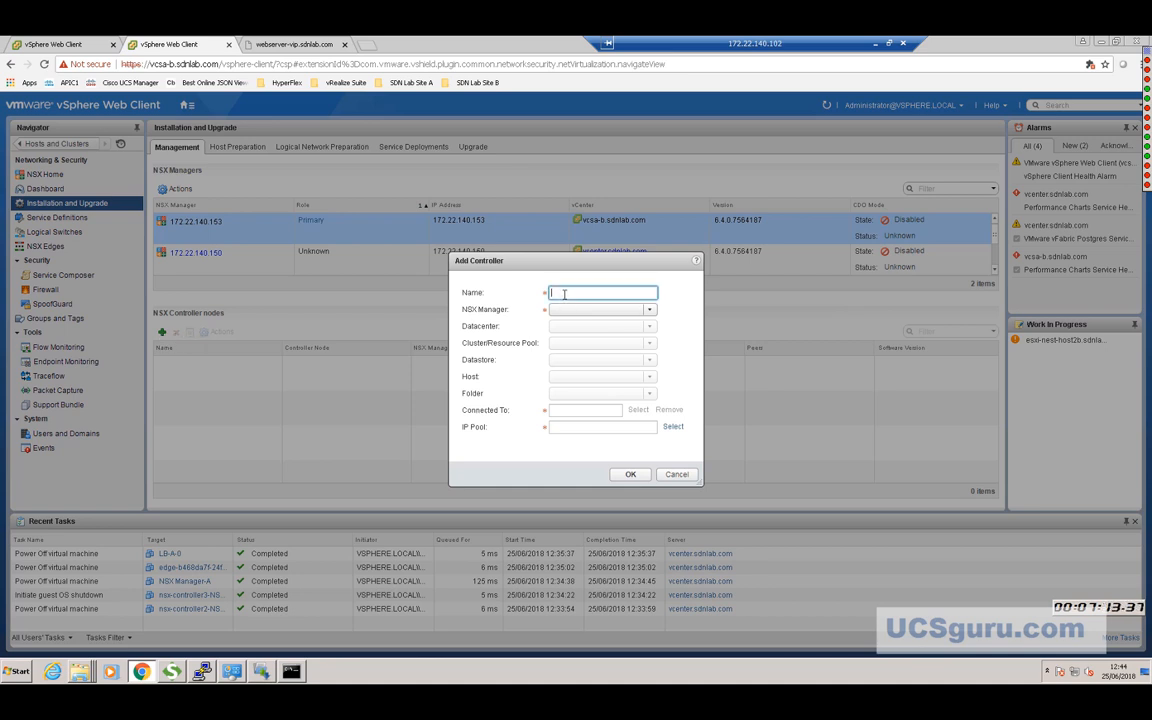
pyautogui.write('Site-')
pyautogui.write('B-Controller-1')
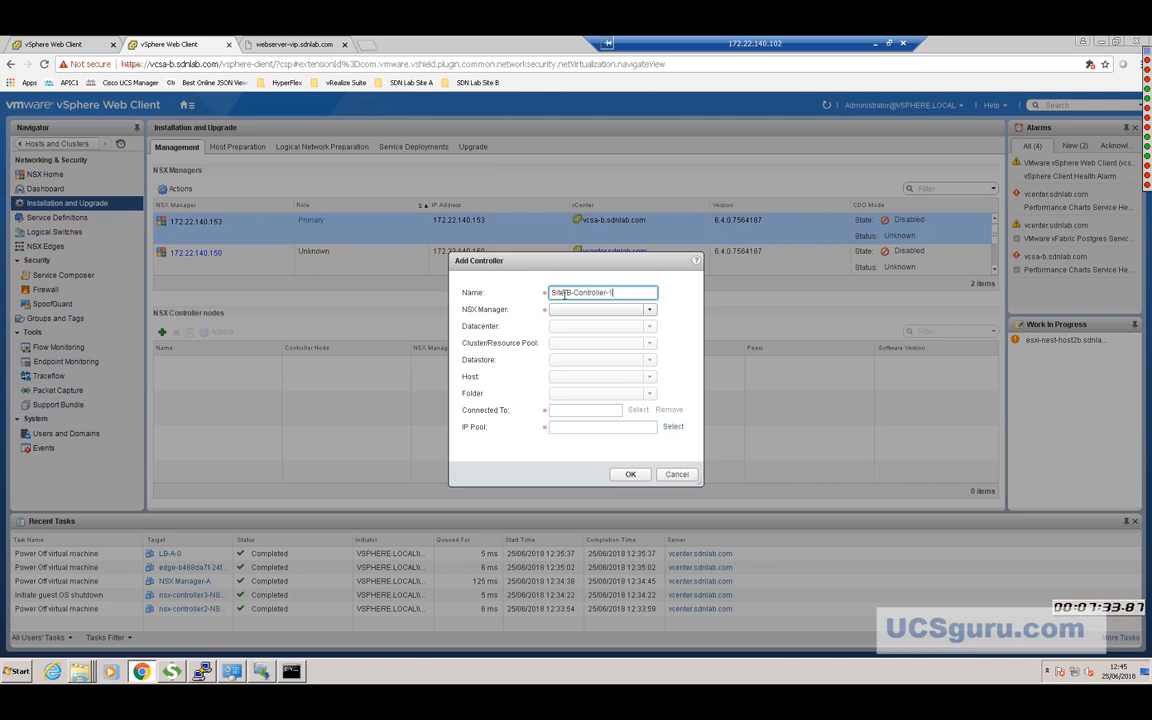
# Set NSX Manager 172.22.140.153, cluster NSX-Cluster-B and datastore aci_demo_vsphere, leaving the folder empty.
pyautogui.click(653, 311)
pyautogui.click(599, 322)
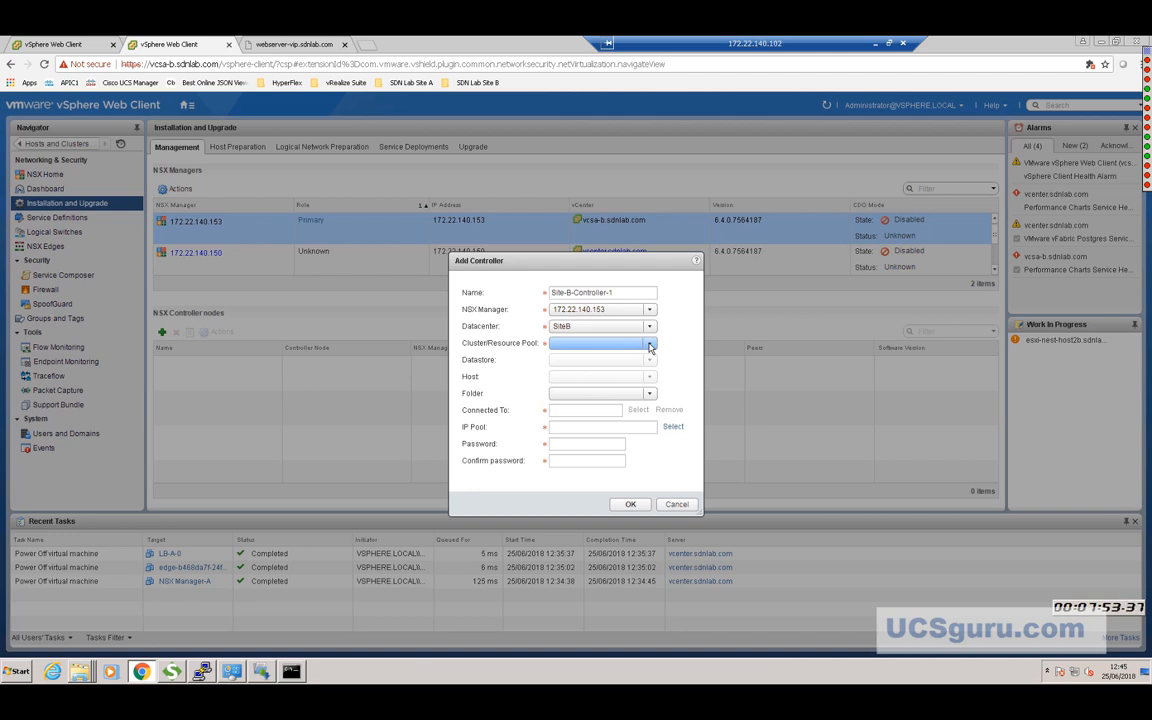
pyautogui.click(649, 346)
pyautogui.click(588, 357)
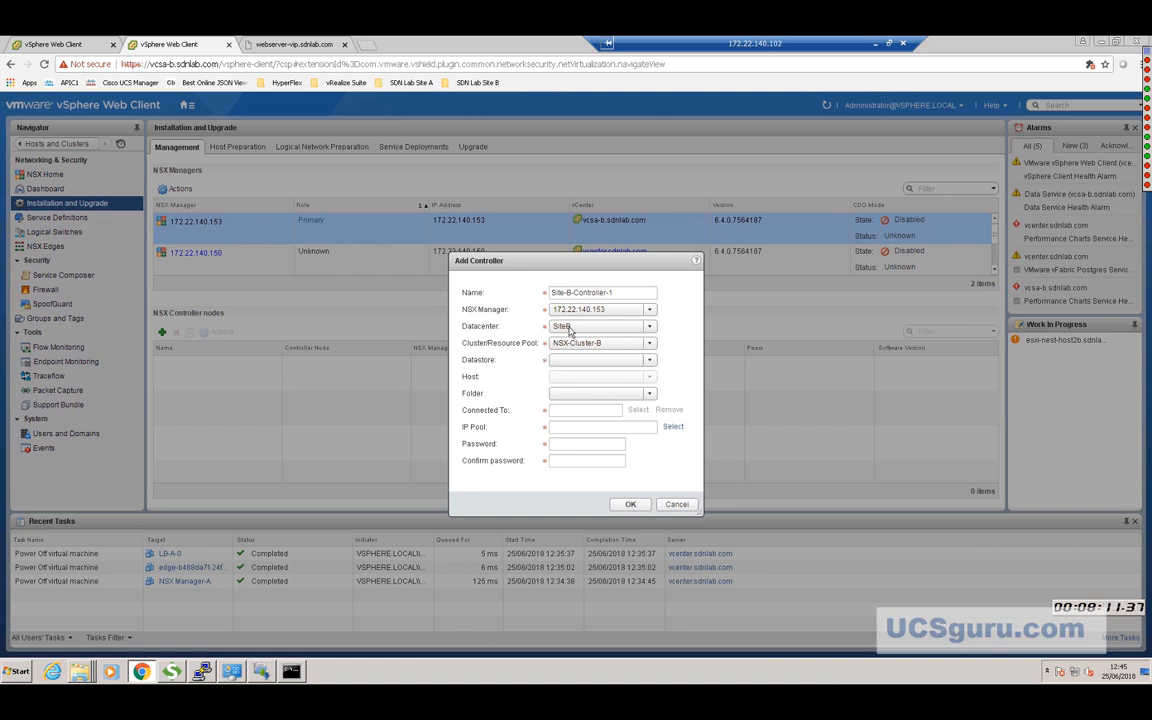
pyautogui.click(650, 361)
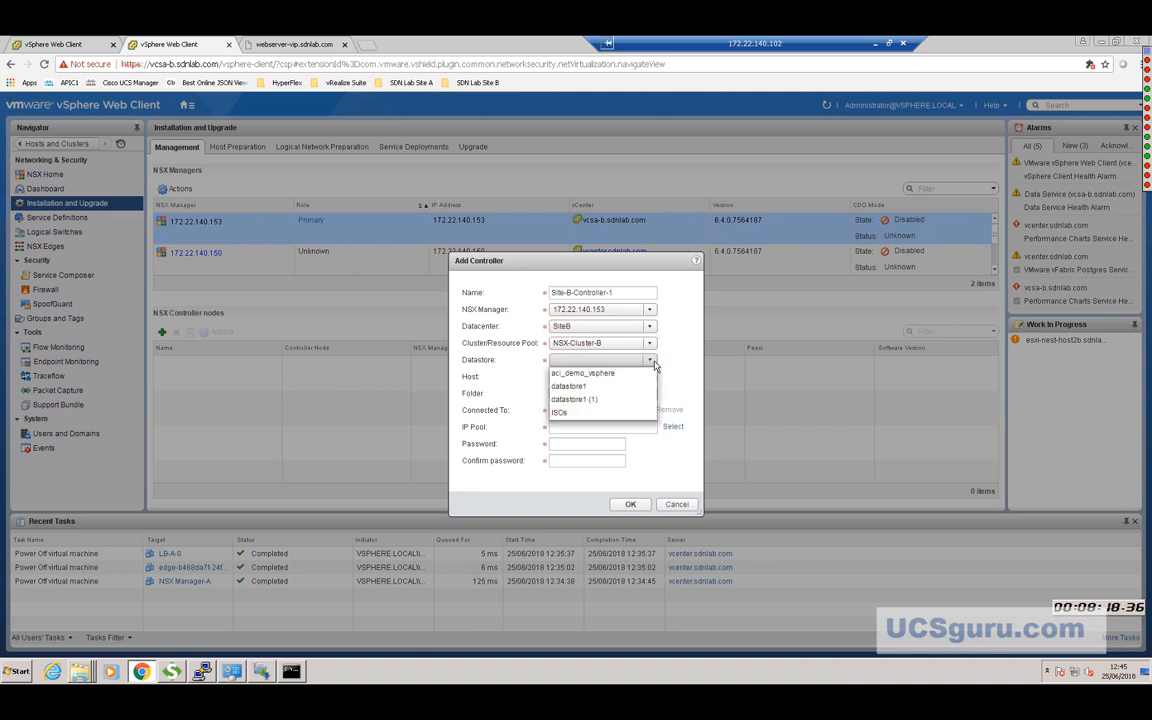
pyautogui.click(609, 374)
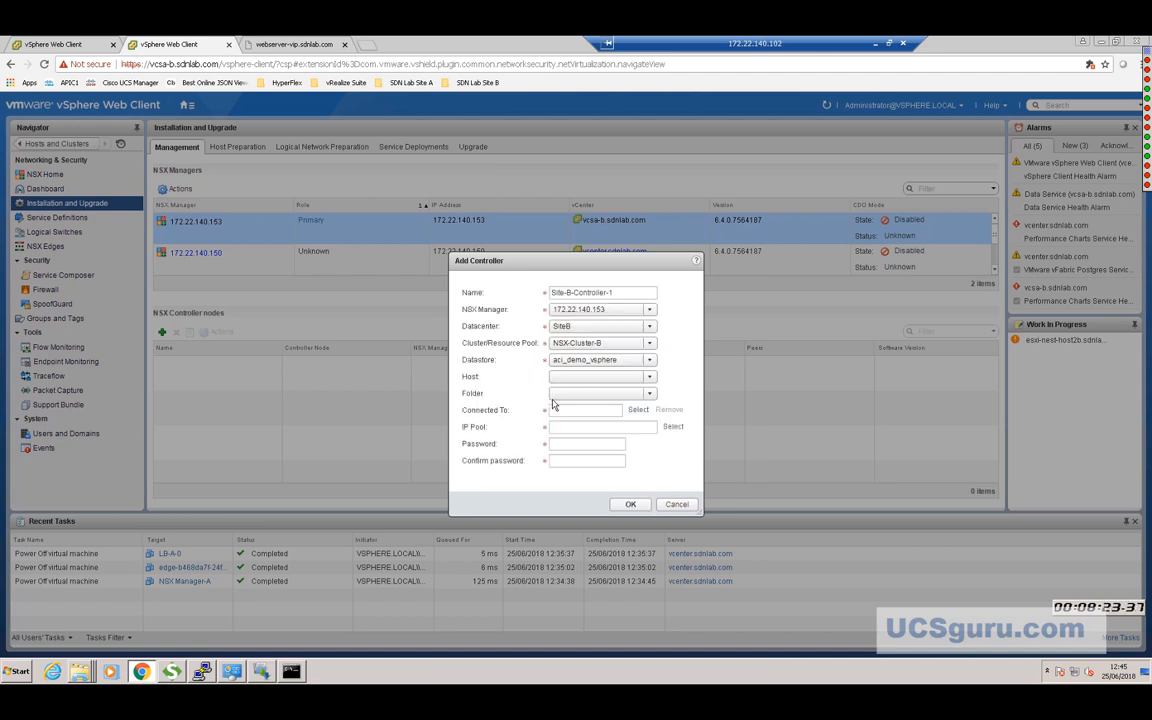
pyautogui.click(651, 397)
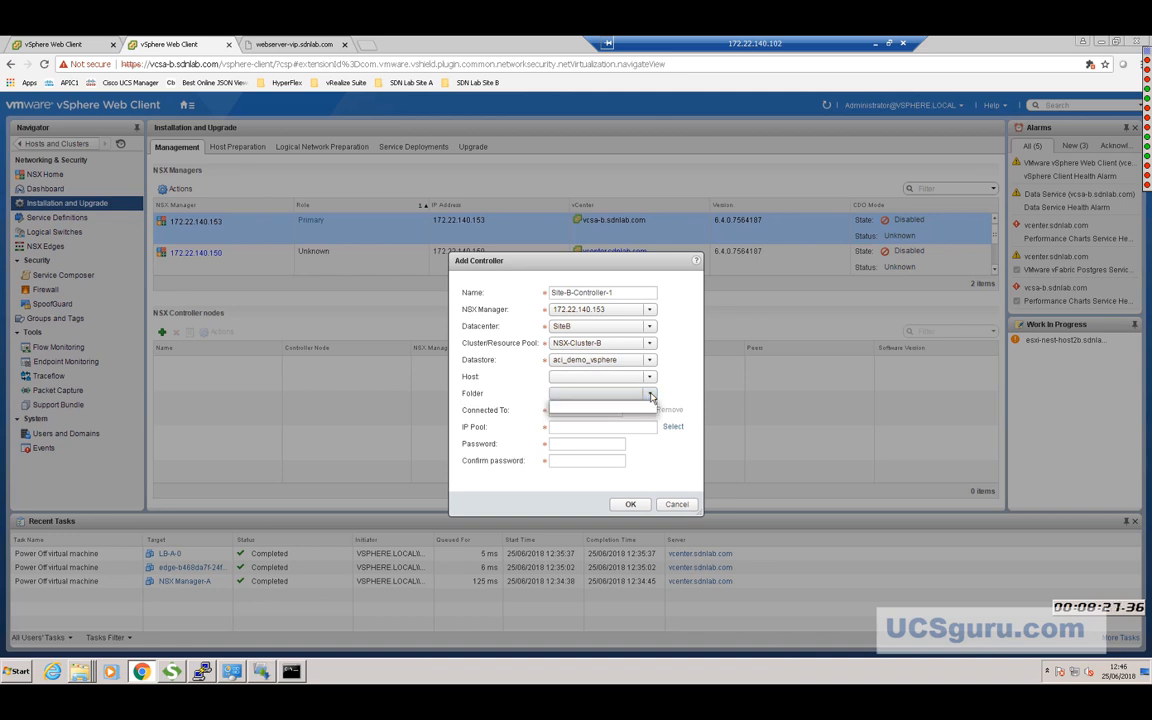
pyautogui.click(652, 397)
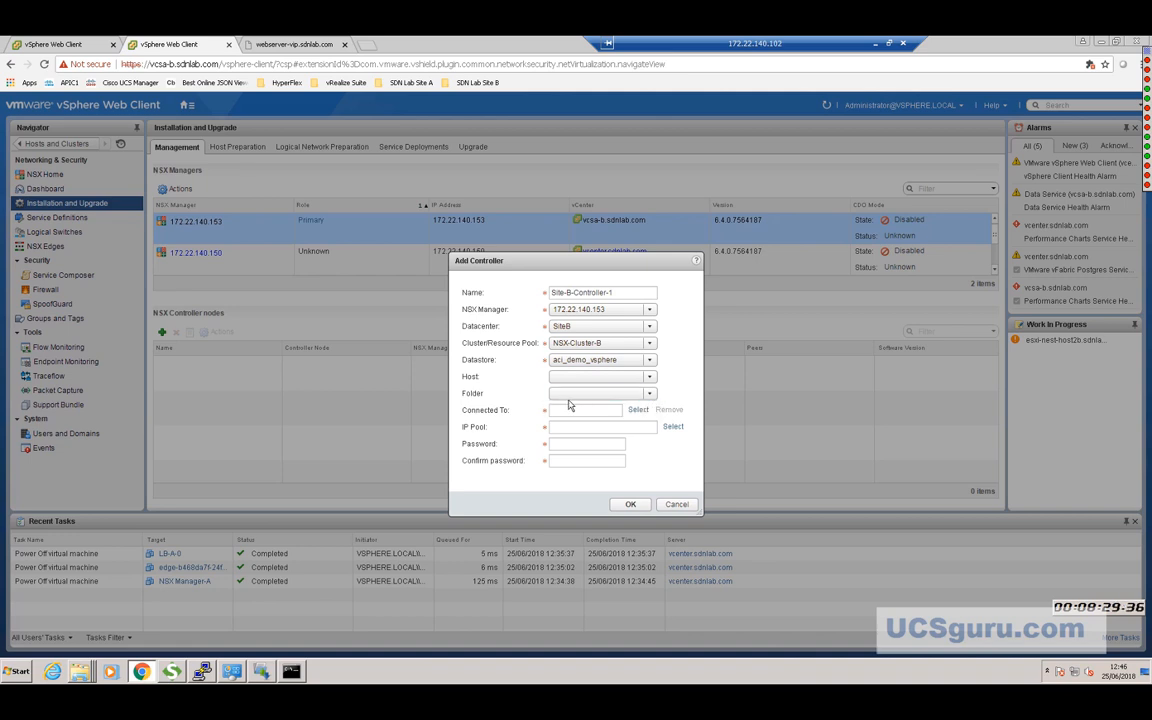
# Connect the controller to the Management port group and assign the Controllers-Site-B IP pool.
pyautogui.click(638, 411)
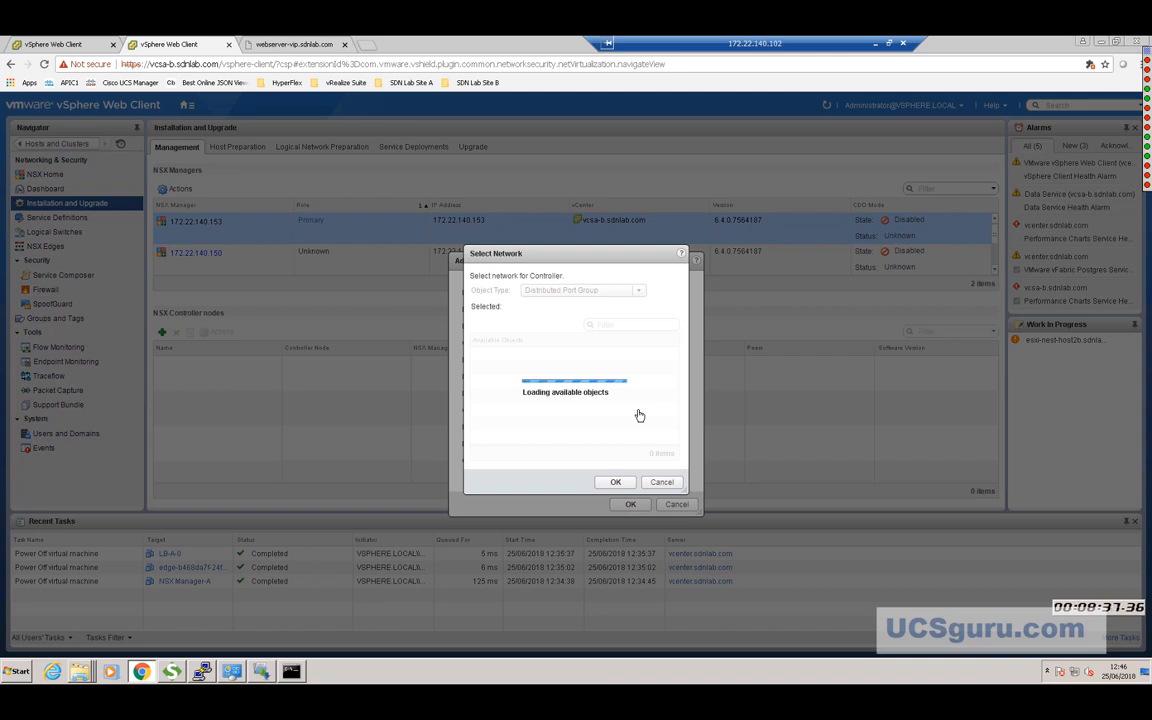
pyautogui.click(520, 354)
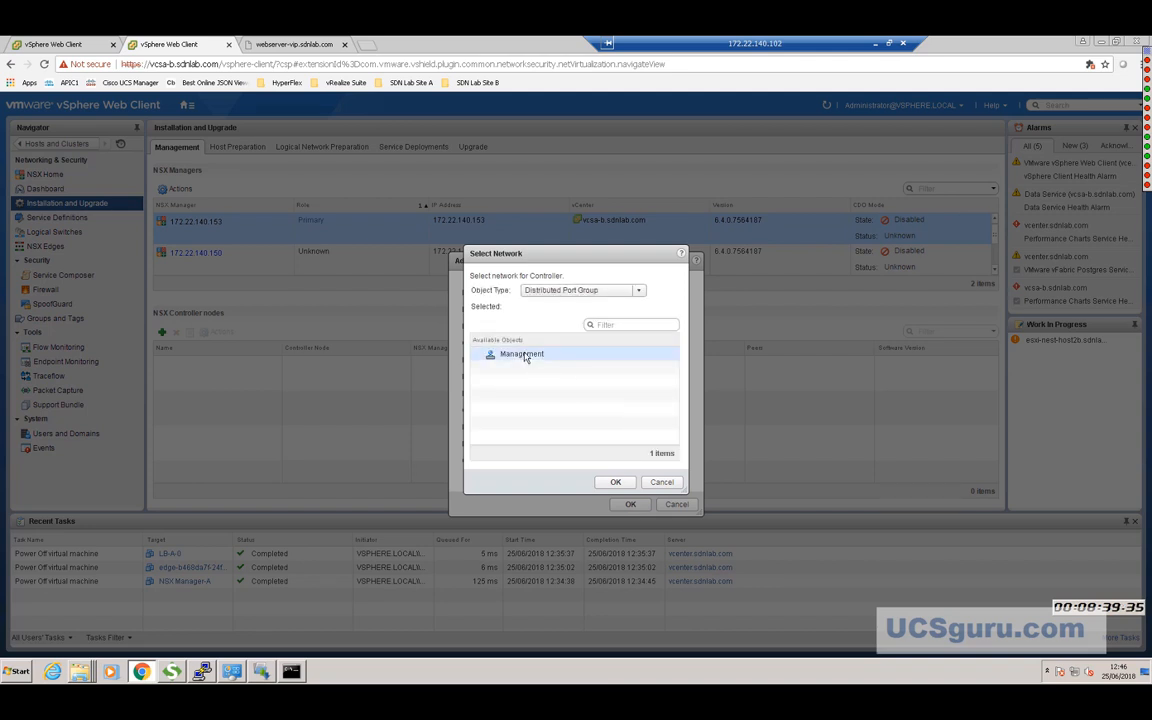
pyautogui.click(613, 484)
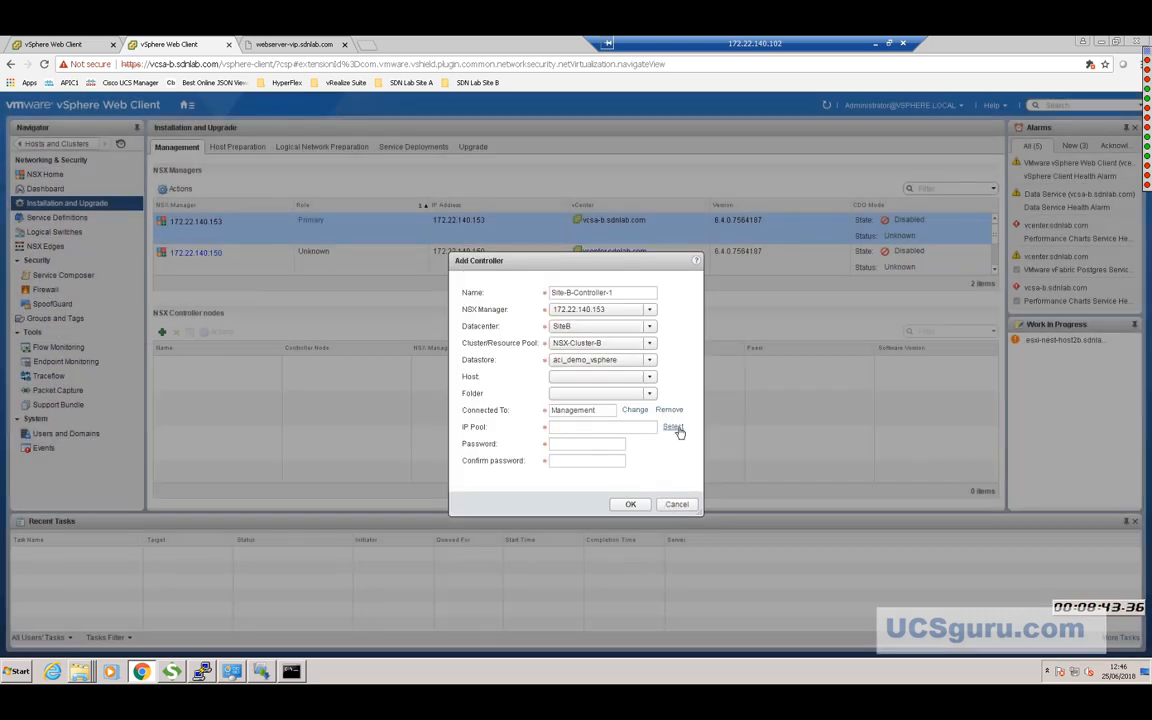
pyautogui.click(674, 428)
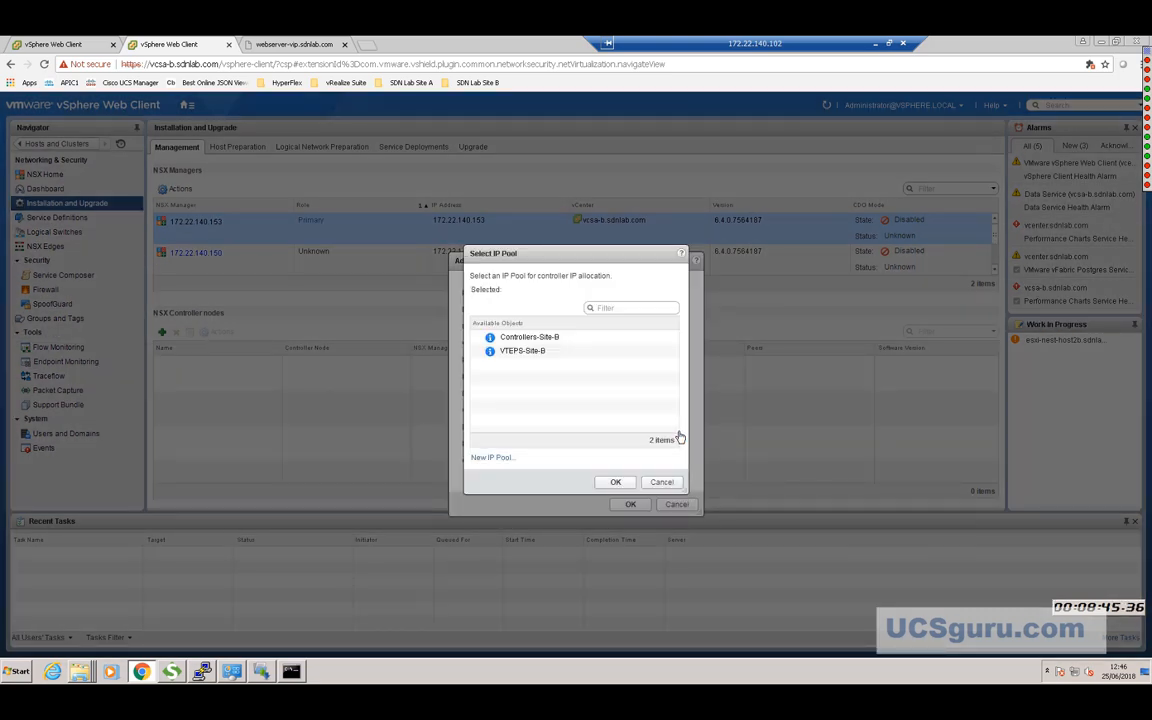
pyautogui.click(540, 339)
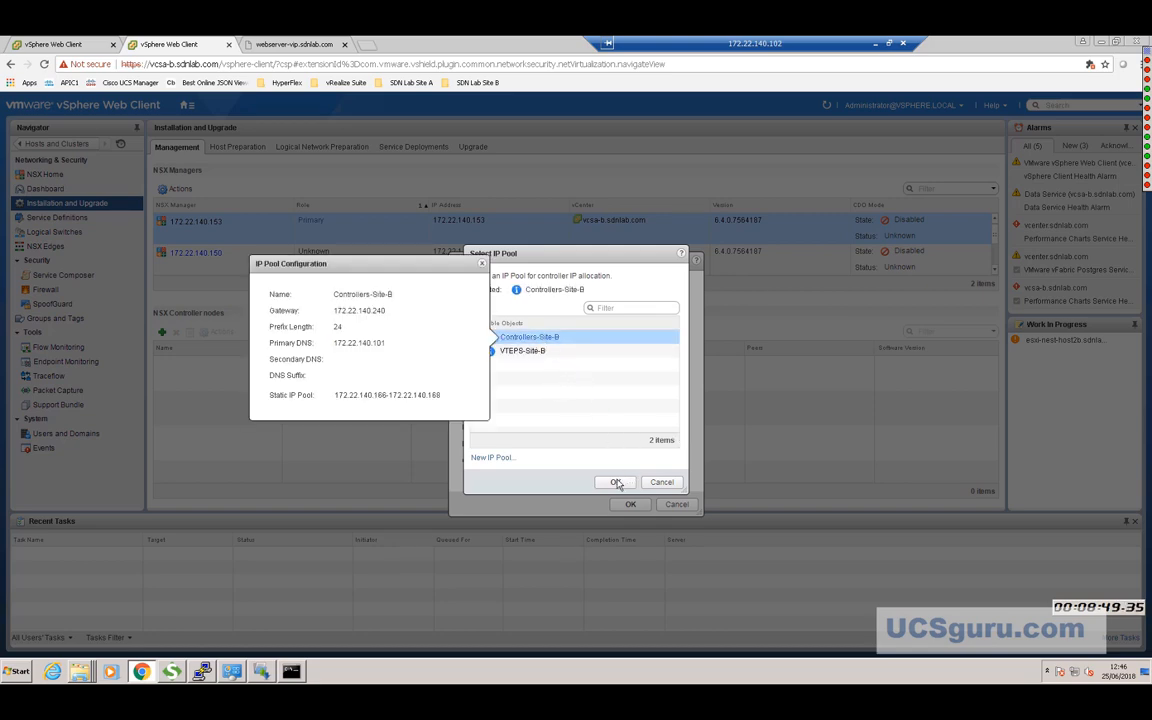
pyautogui.click(615, 482)
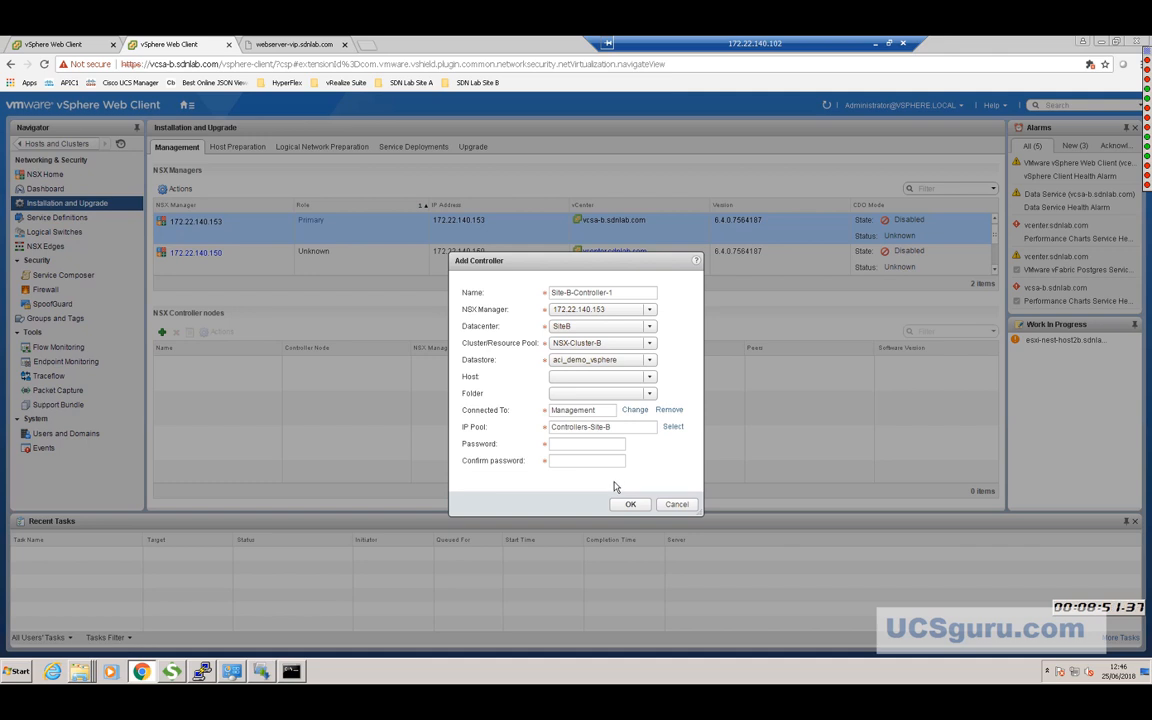
# Enter and confirm a controller password, then submit the dialog.
pyautogui.moveTo(1146, 170)
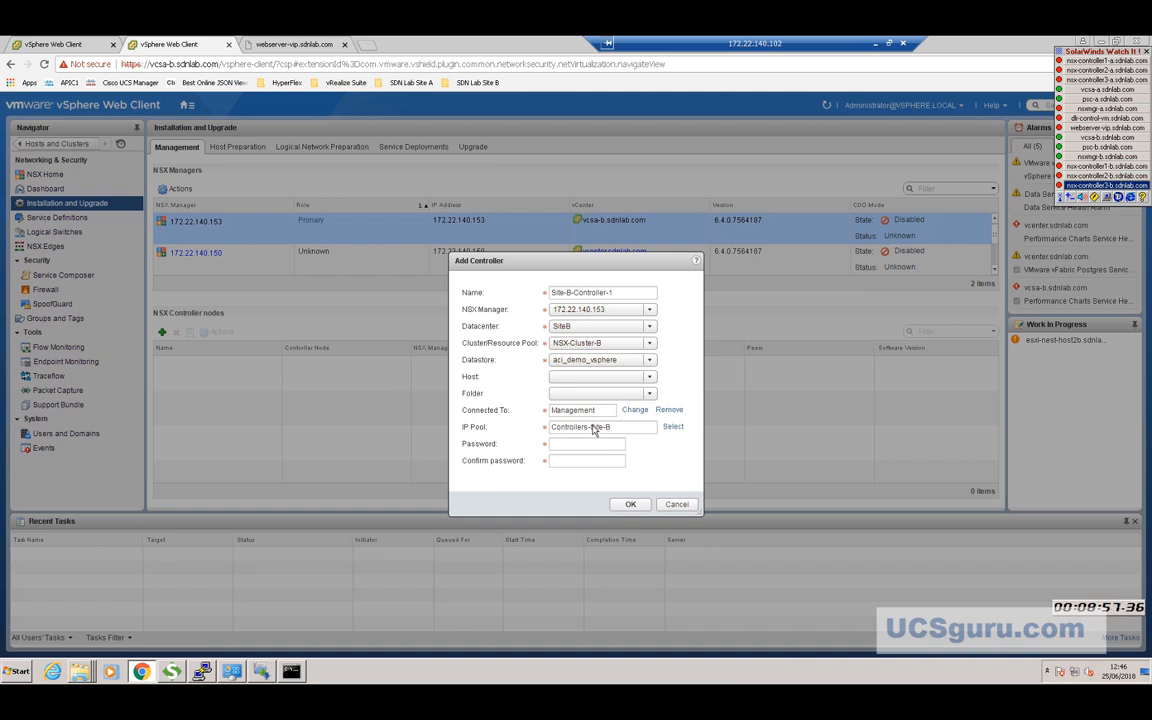
pyautogui.click(569, 446)
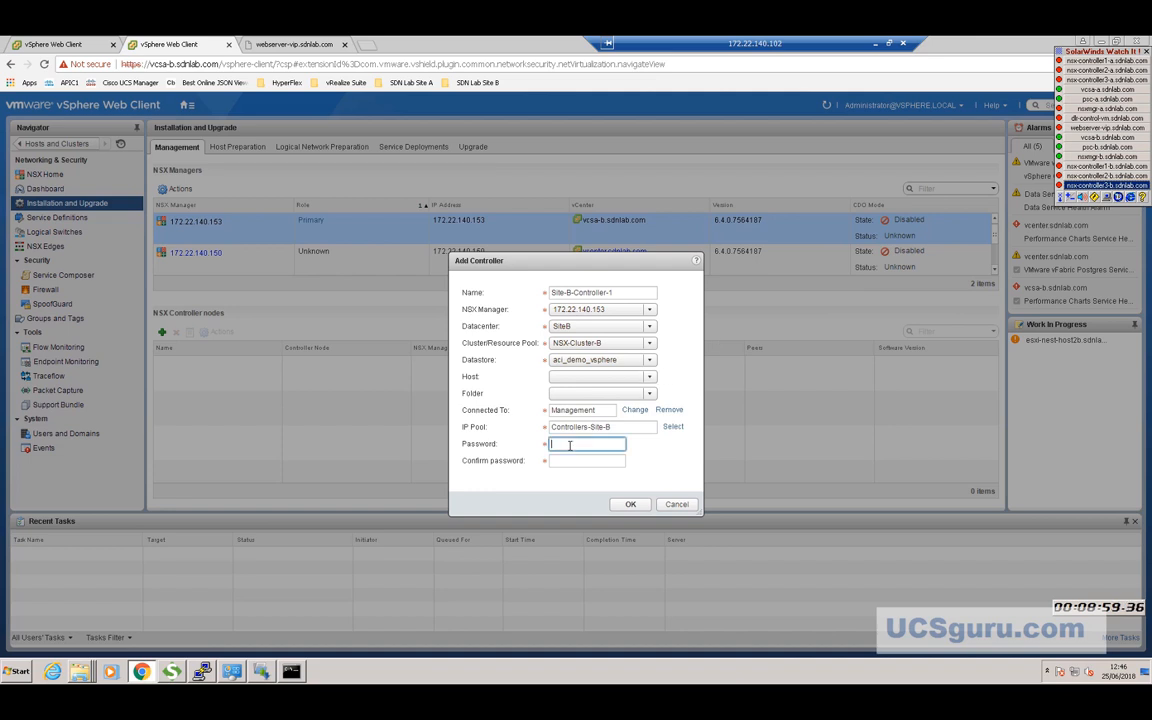
pyautogui.write('************')
pyautogui.click(573, 460)
pyautogui.write('********')
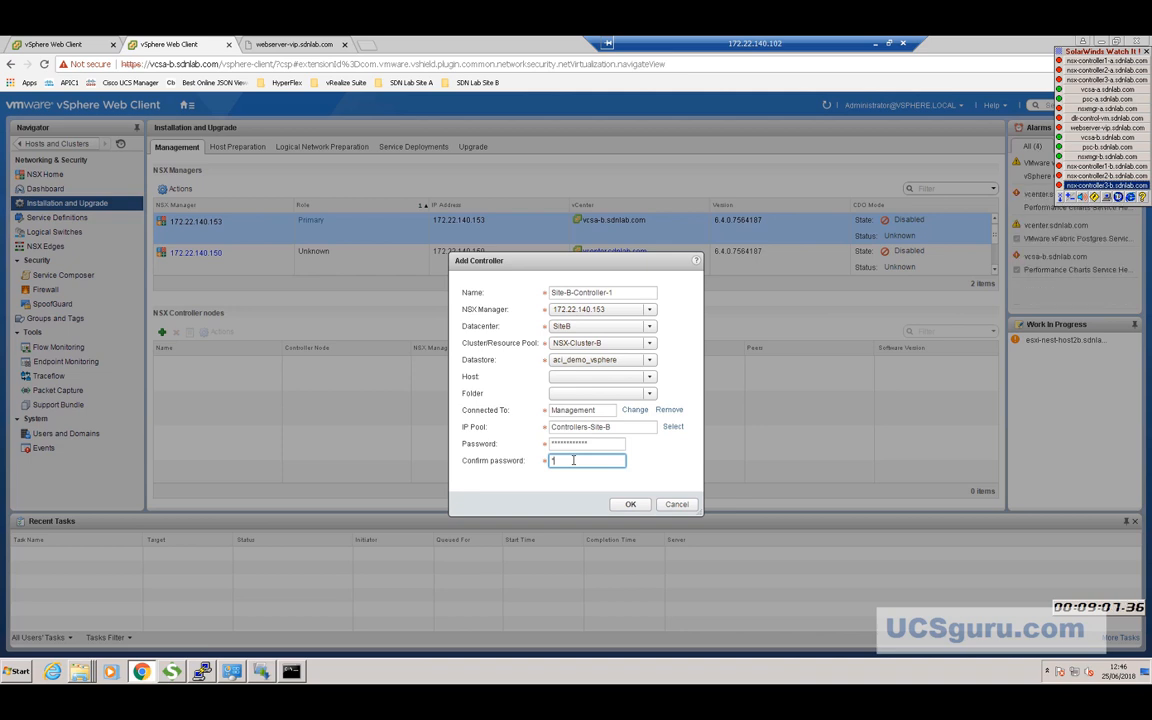
pyautogui.write('***')
pyautogui.click(630, 505)
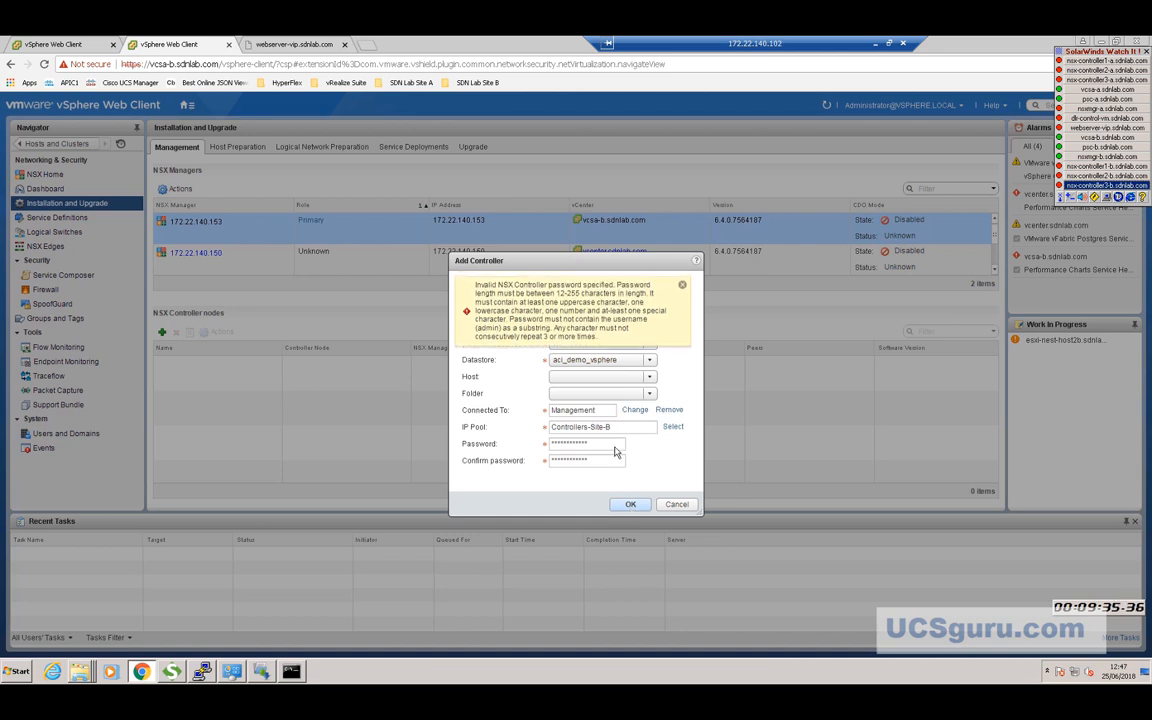
# Replace the rejected password in both fields with a compliant one and resubmit.
pyautogui.moveTo(597, 446); pyautogui.dragTo(538, 448)
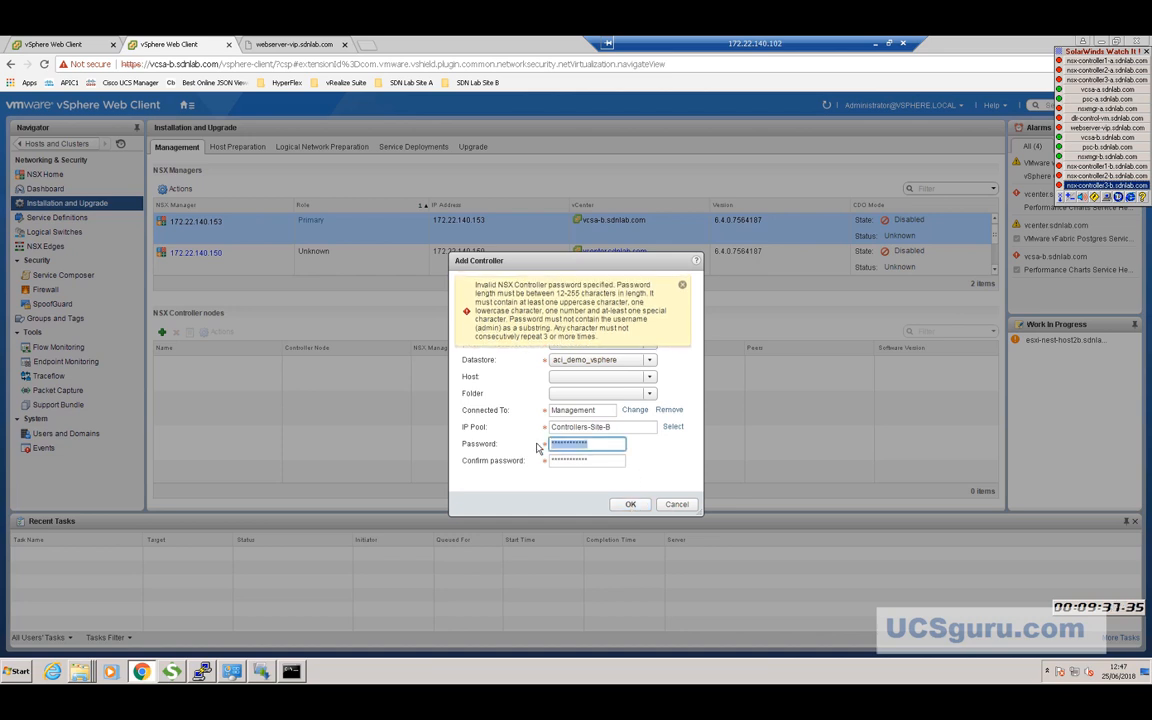
pyautogui.press('BackSpace')
pyautogui.write('*************')
pyautogui.click(596, 459)
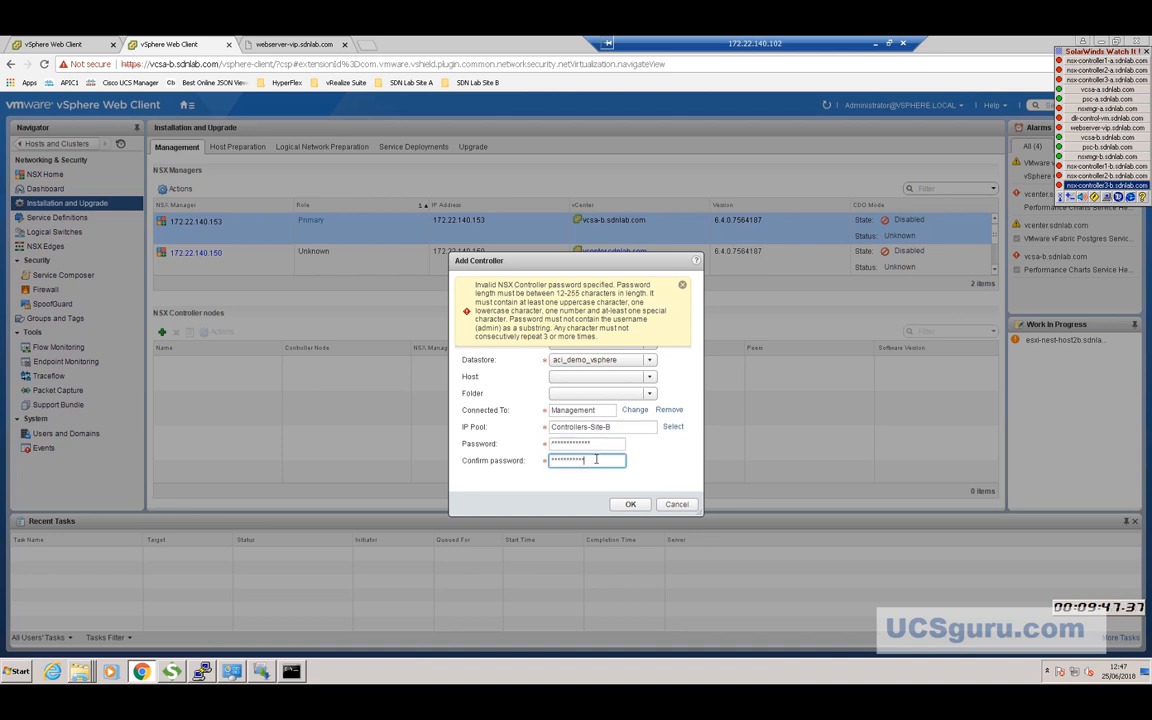
pyautogui.press('BackSpace')
pyautogui.press('BackSpace')
pyautogui.press('BackSpace')
pyautogui.press('BackSpace')
pyautogui.press('BackSpace')
pyautogui.press('BackSpace')
pyautogui.press('BackSpace')
pyautogui.press('BackSpace')
pyautogui.press('BackSpace')
pyautogui.press('BackSpace')
pyautogui.press('BackSpace')
pyautogui.press('BackSpace')
pyautogui.write('****')
pyautogui.write('*********')
pyautogui.click(628, 509)
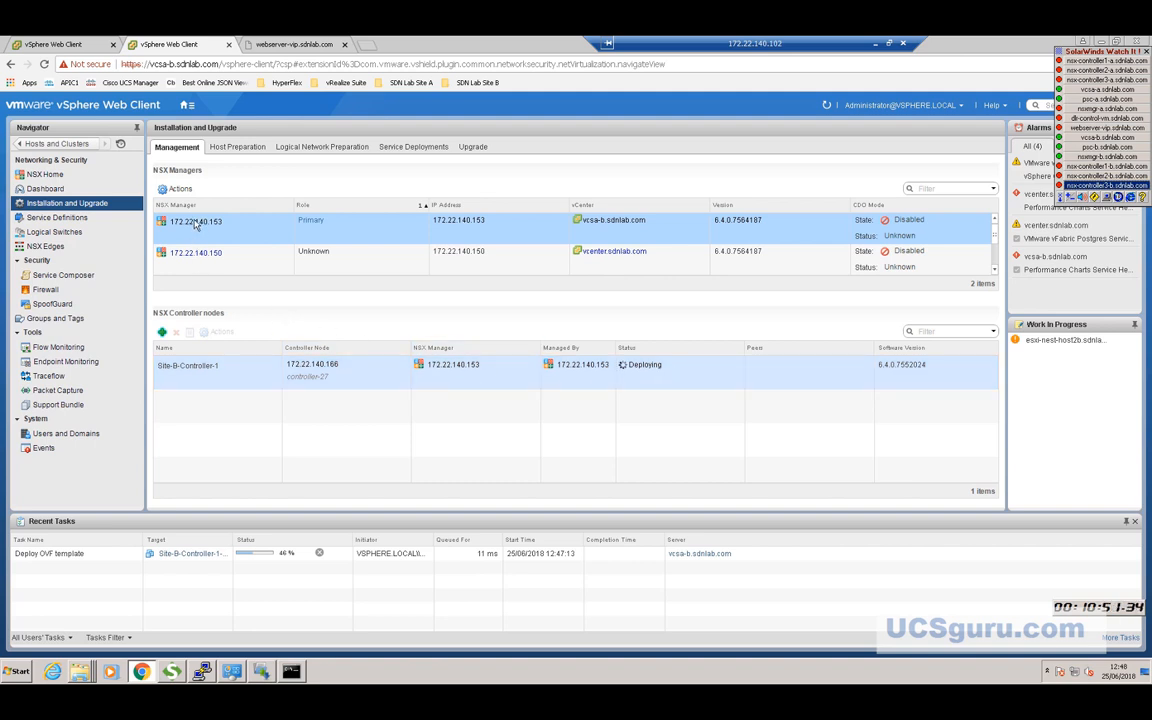
# In Hosts and Clusters, expand vcsa-b.sdnlab.com > SiteB > NSX-Cluster-B and right-click ESG-B-0.
pyautogui.click(65, 146)
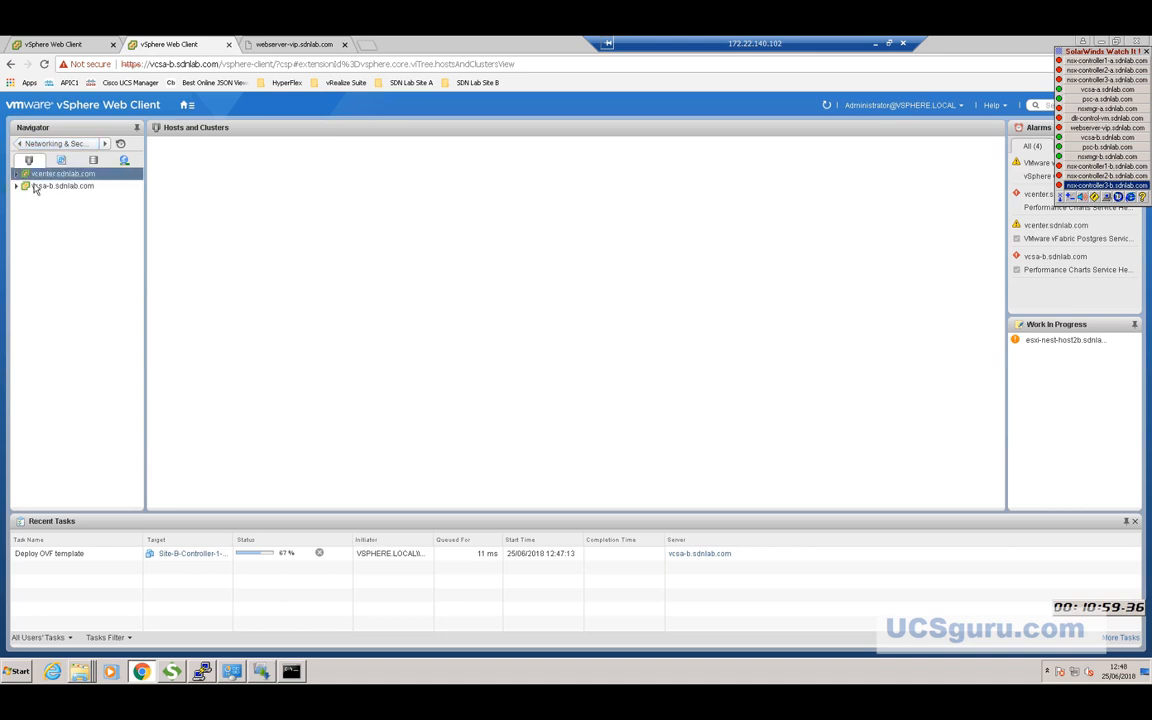
pyautogui.click(16, 187)
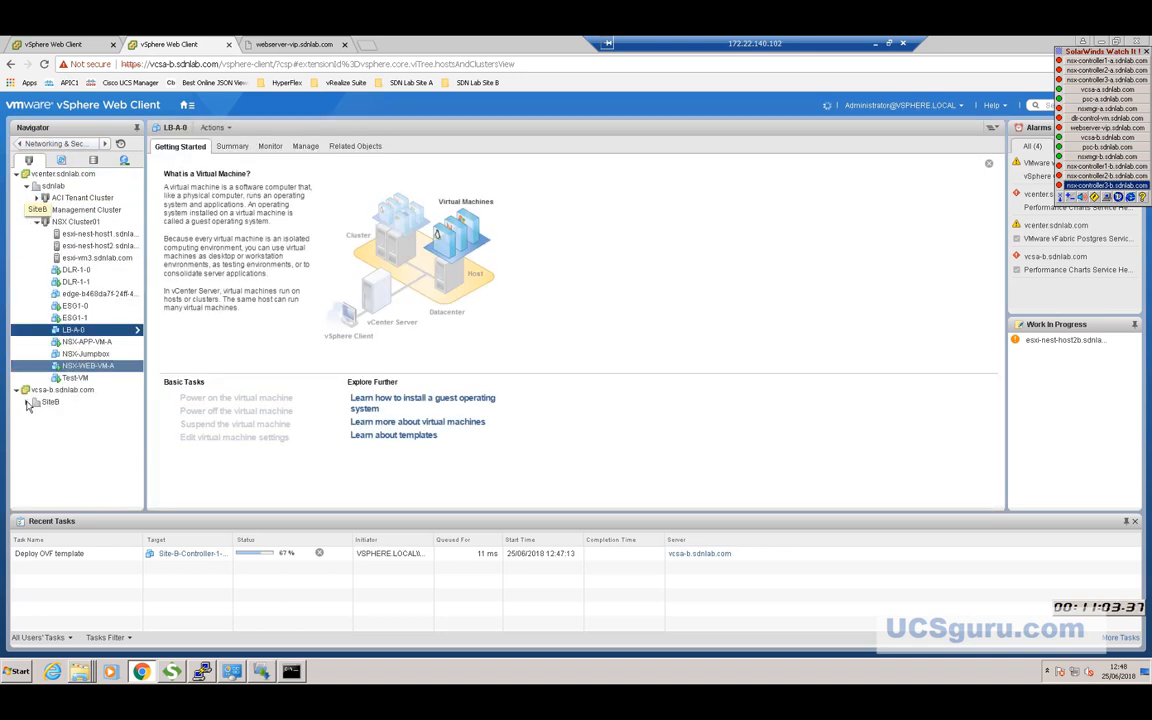
pyautogui.click(27, 402)
pyautogui.click(36, 414)
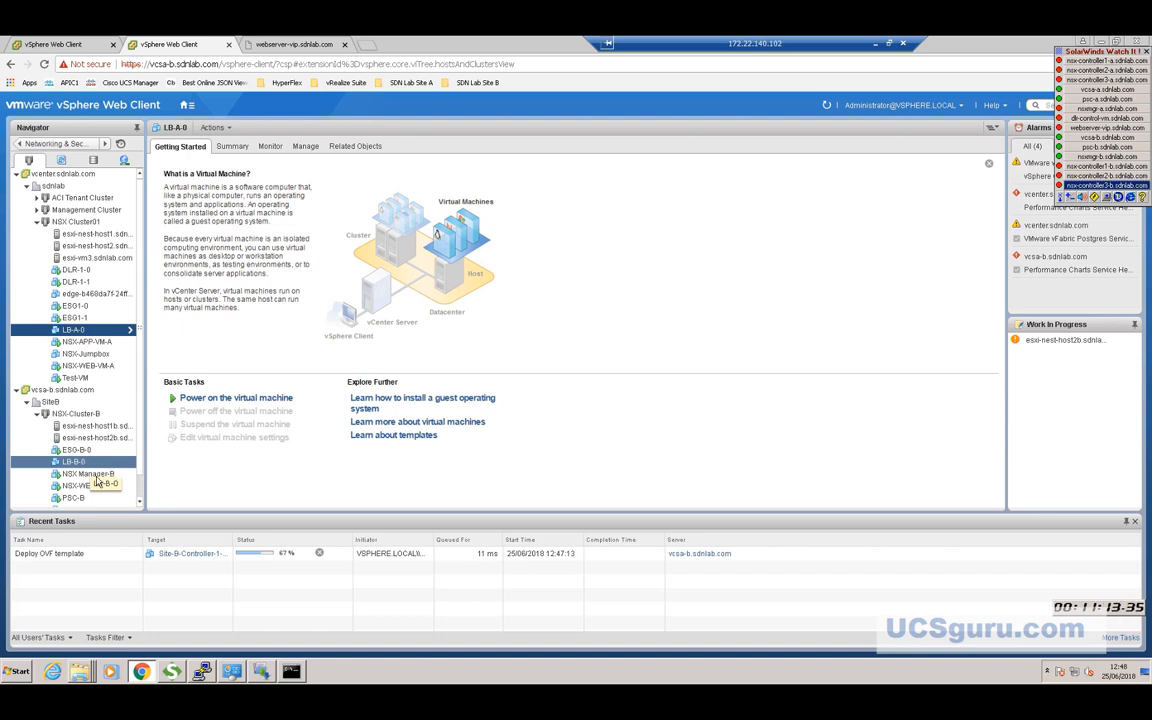
pyautogui.rightClick(87, 453)
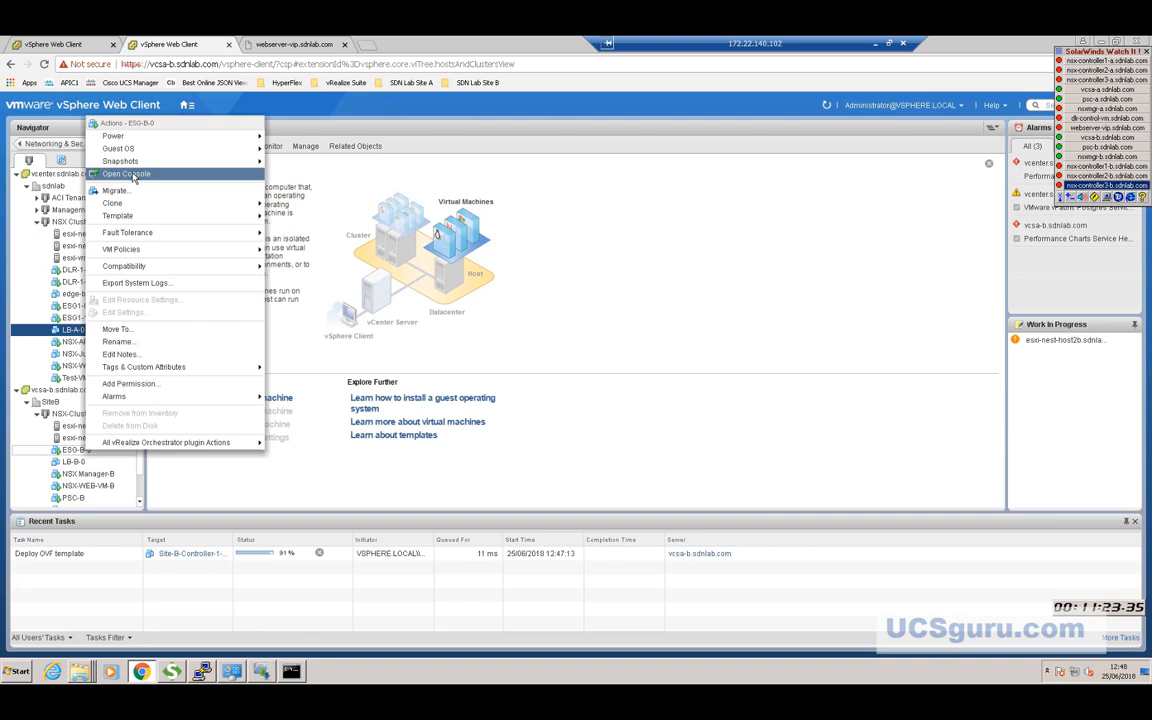
# Open the ESG-B-0 console in a new tab and wake it to the login notice.
pyautogui.click(133, 177)
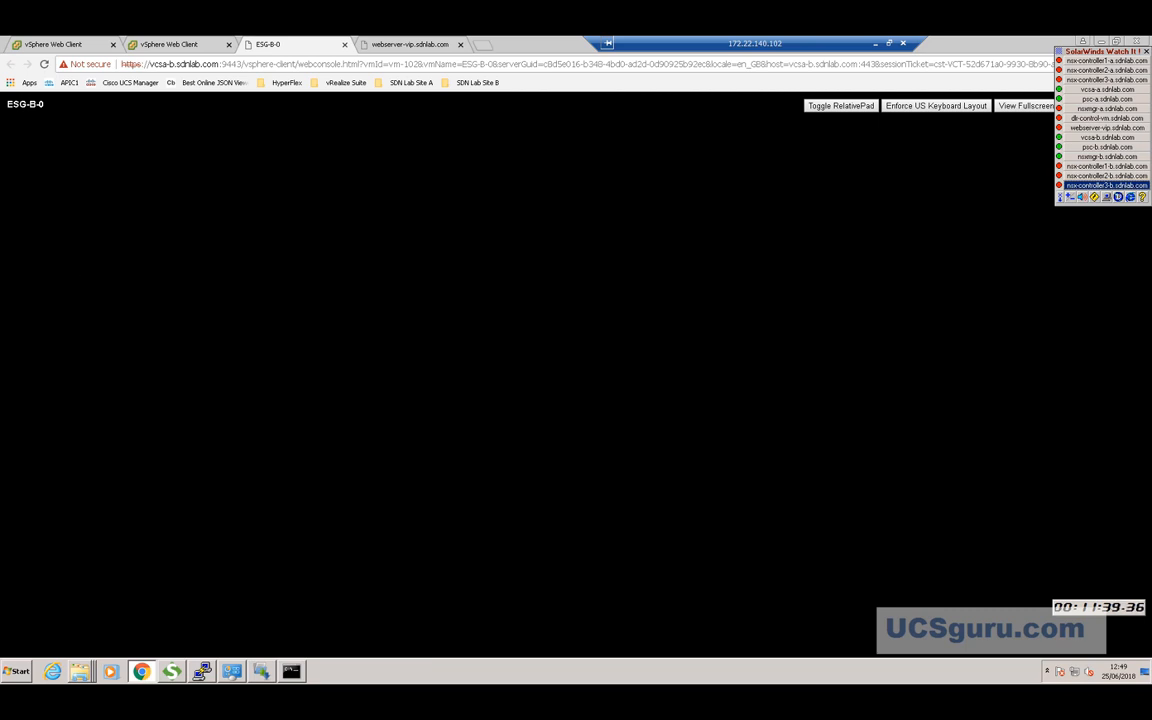
pyautogui.press('Return')
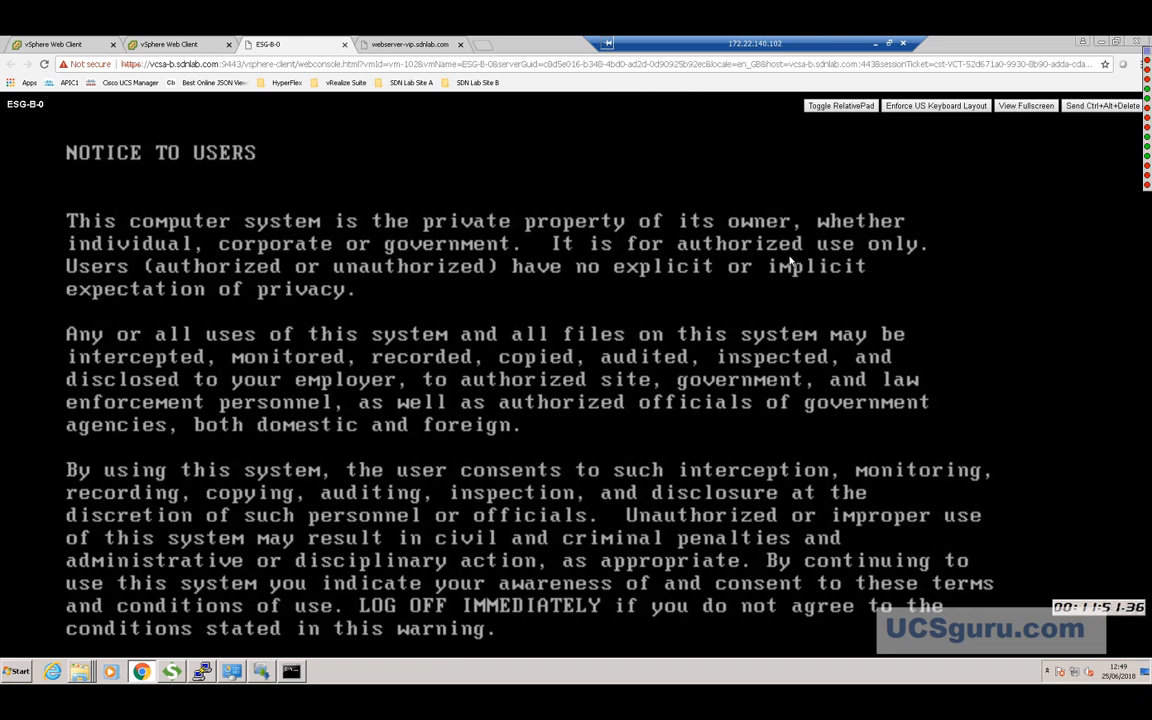
# Log in to ESG-B-0 full screen as admin and run 'sh ip bgp nei'.
pyautogui.click(1018, 108)
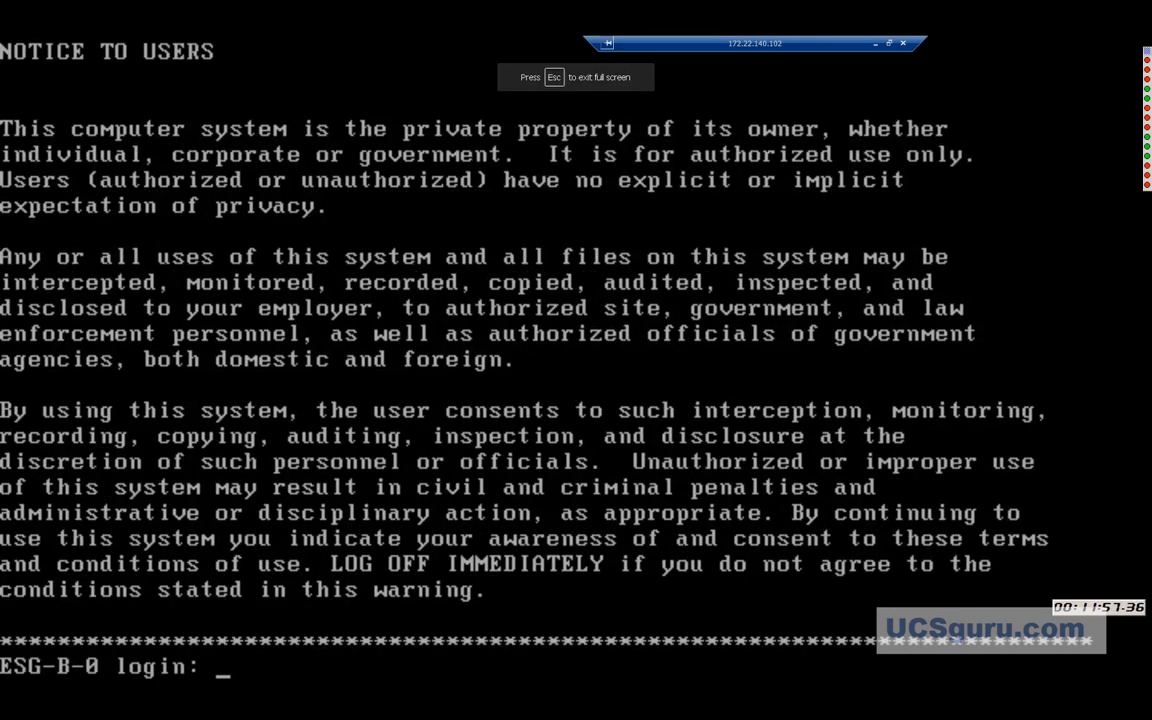
pyautogui.write('admin')
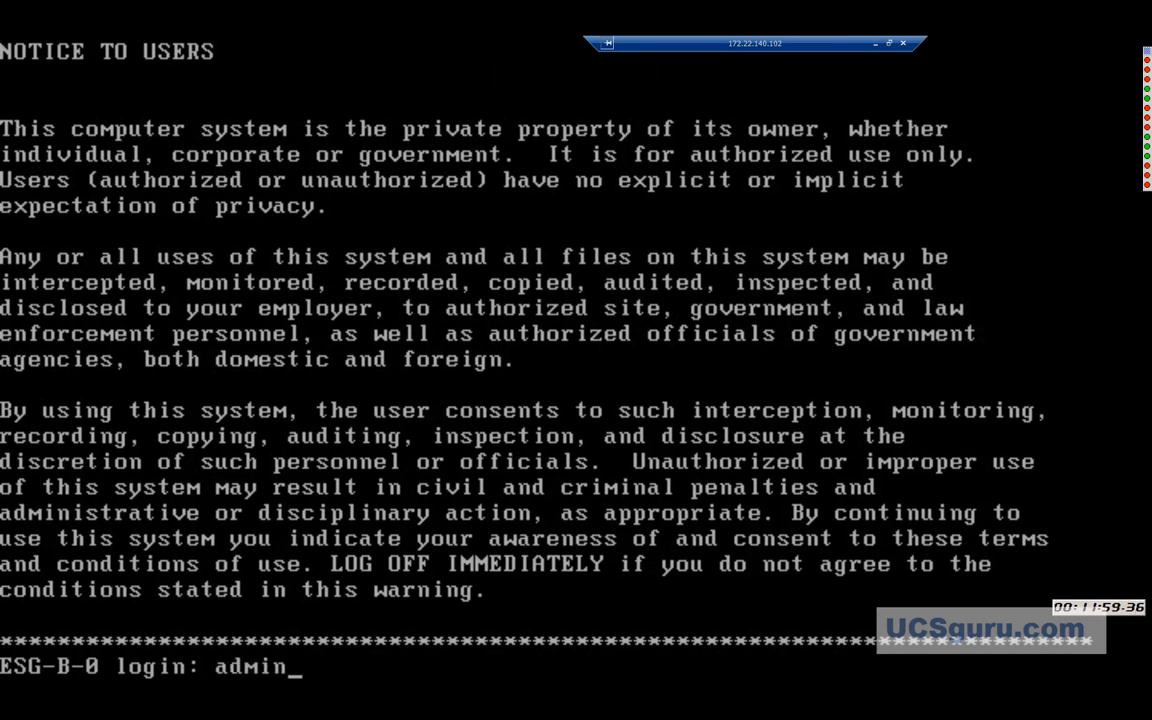
pyautogui.press('Return')
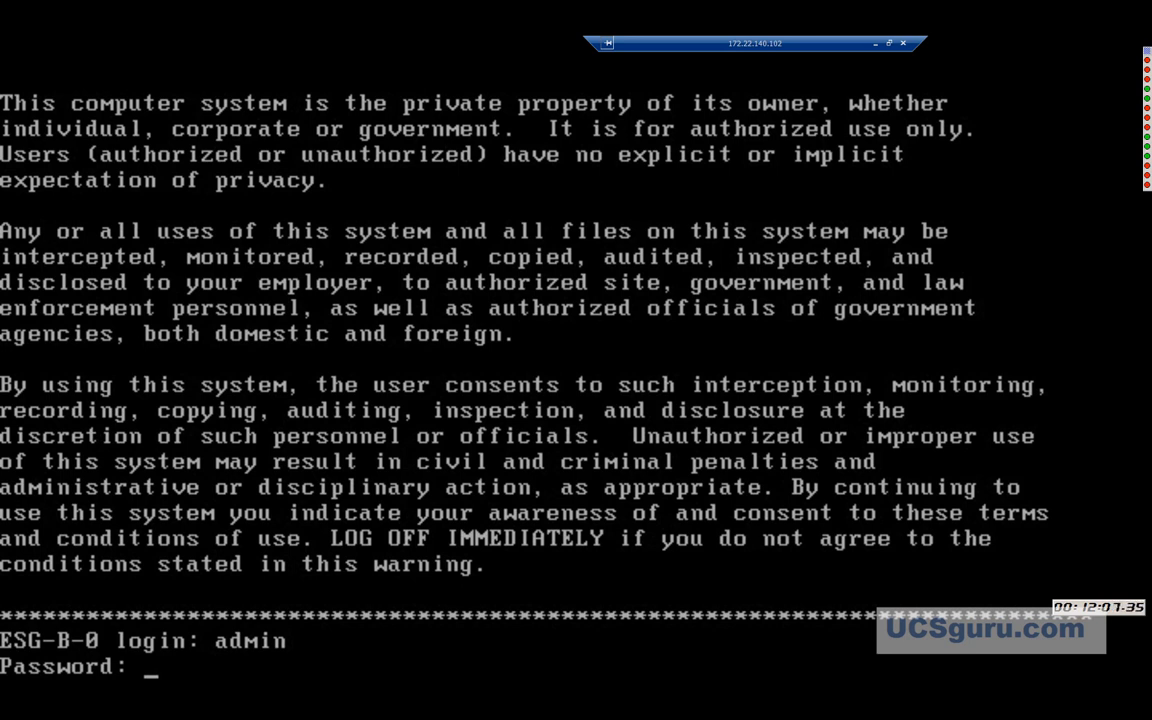
pyautogui.press('Return')
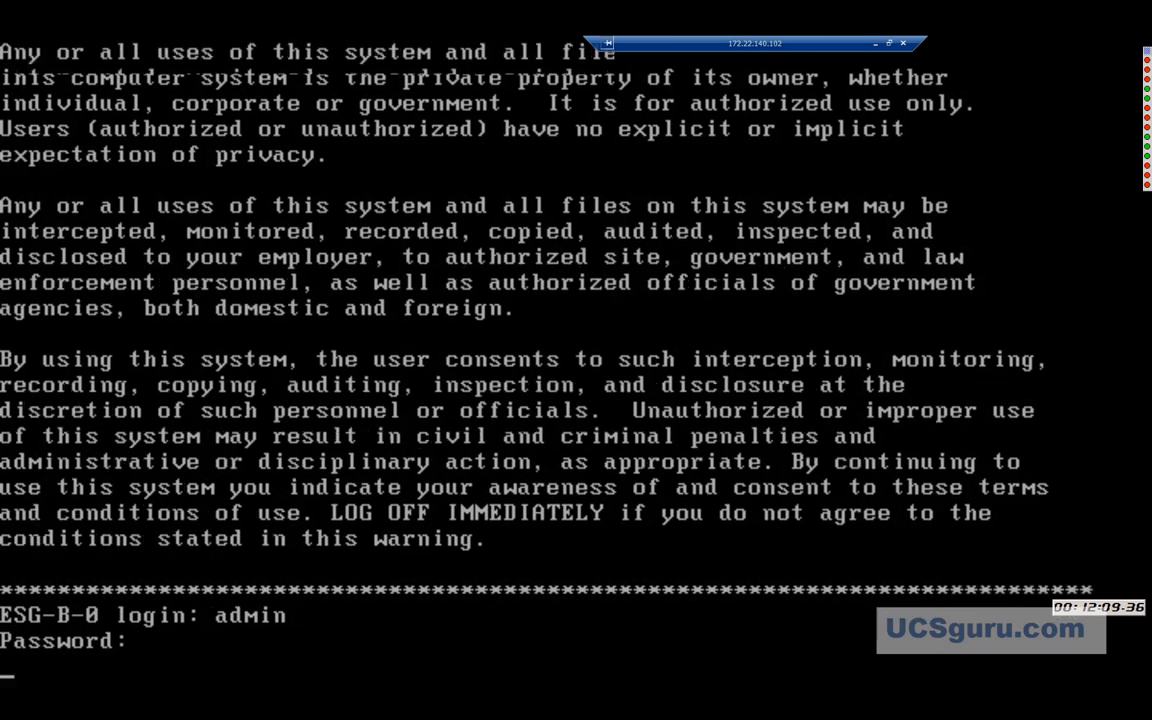
pyautogui.write('sh ip ')
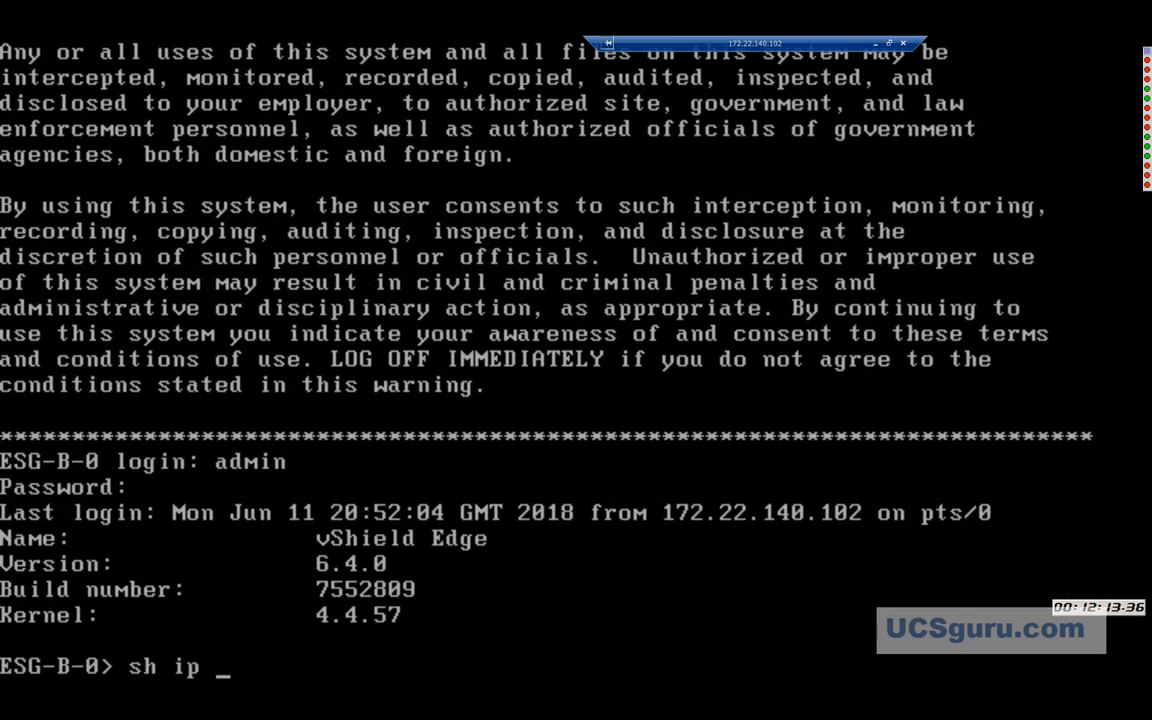
pyautogui.write('bgp nei')
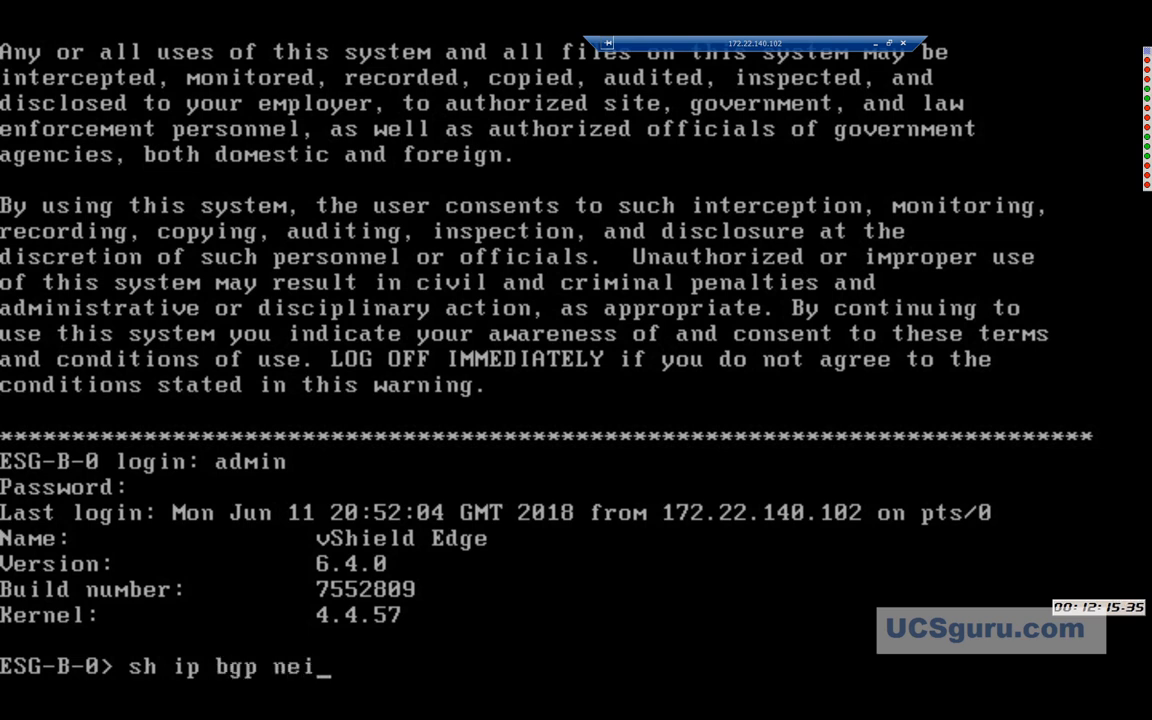
pyautogui.press('Return')
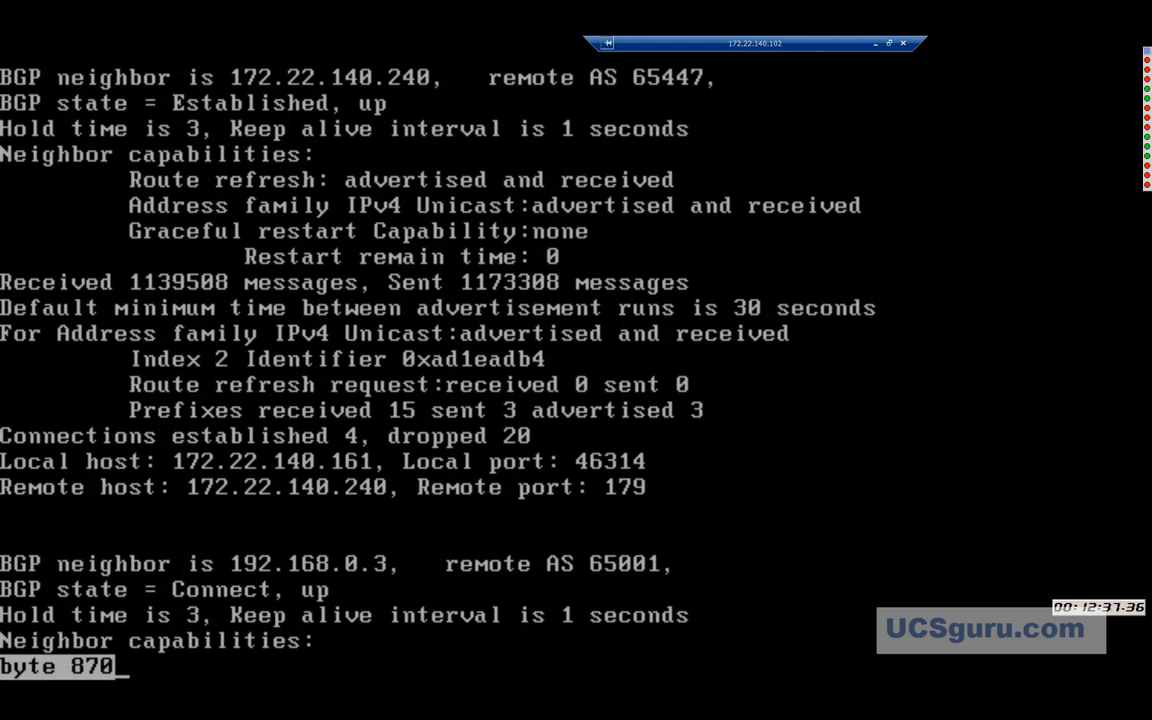
# Page through the BGP neighbor output, exit full screen, and return to the vSphere Web Client.
pyautogui.press('Return')
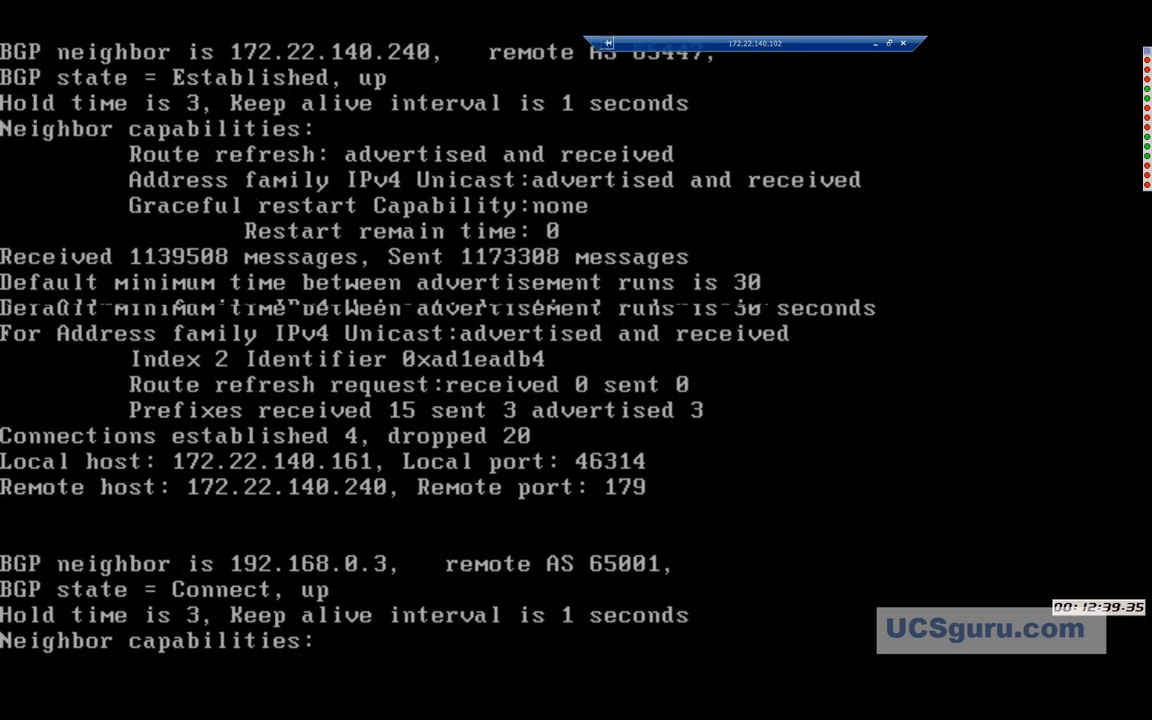
pyautogui.press('space')
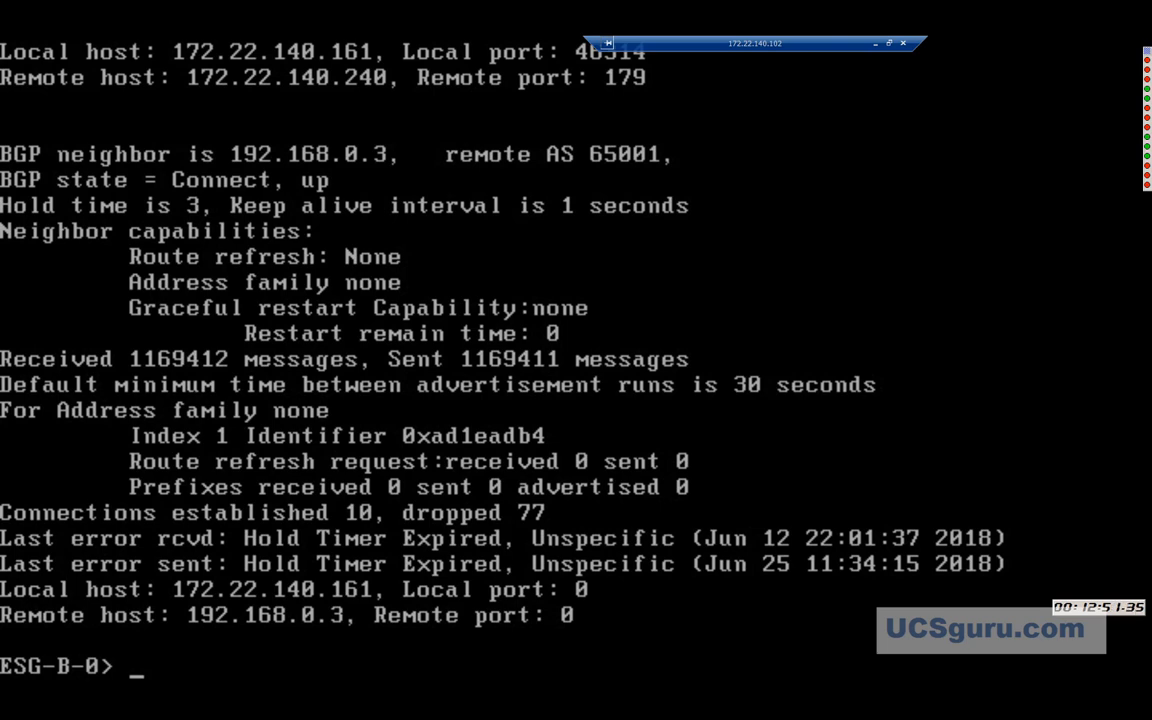
pyautogui.press('Escape')
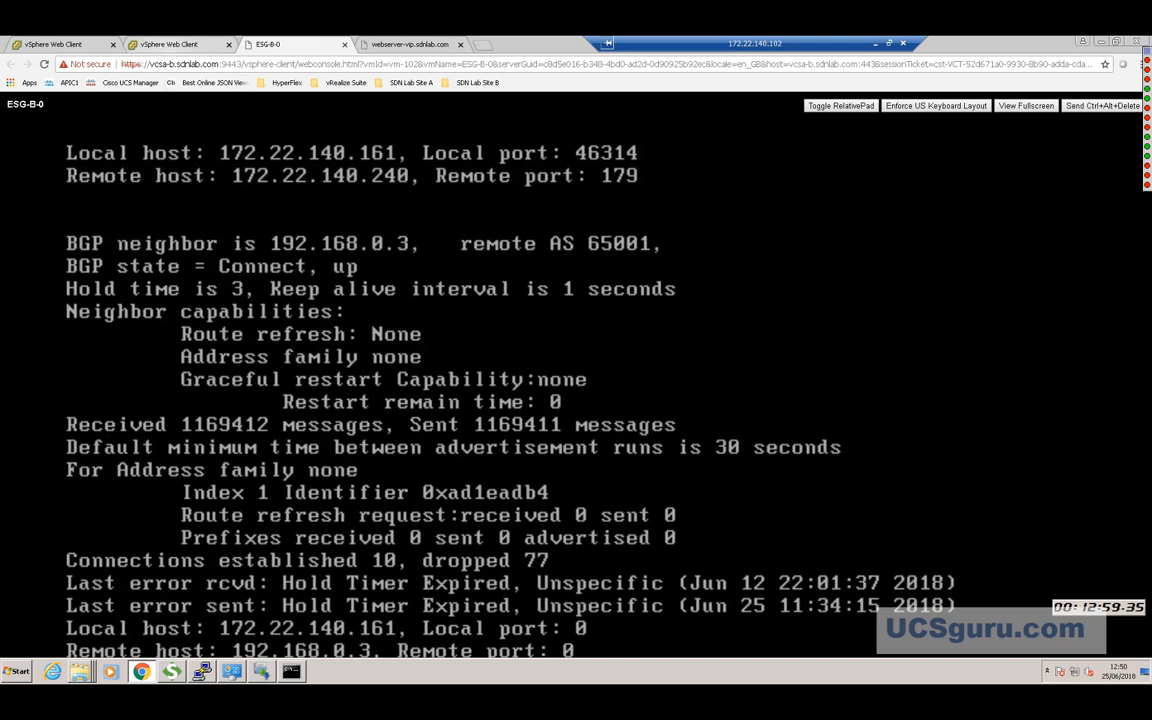
pyautogui.click(160, 48)
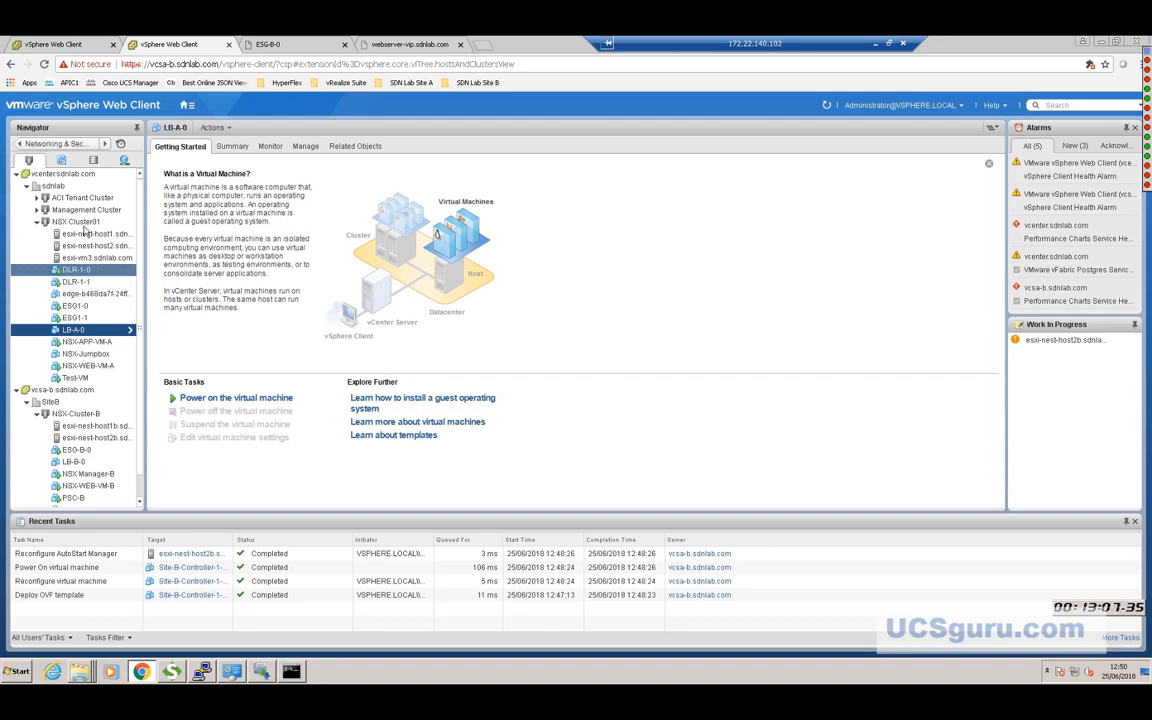
# Go to Networking & Security > Installation and Upgrade and wait until Site-B-Controller-1 shows Connected.
pyautogui.click(187, 106)
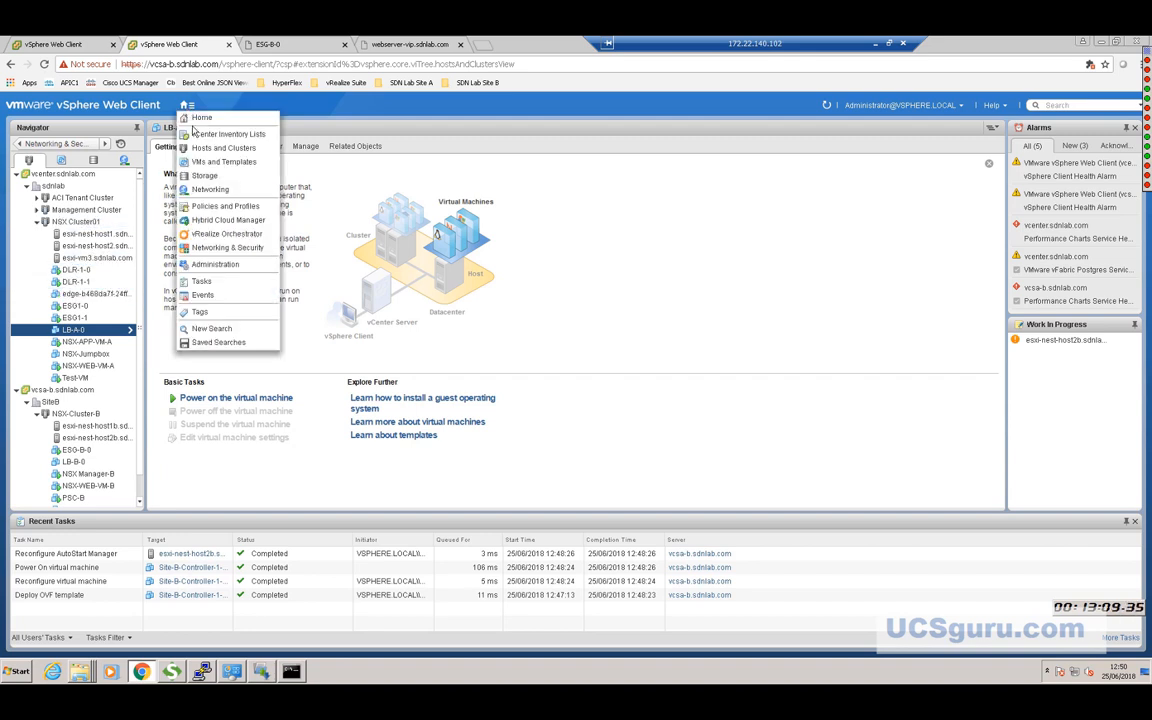
pyautogui.click(224, 249)
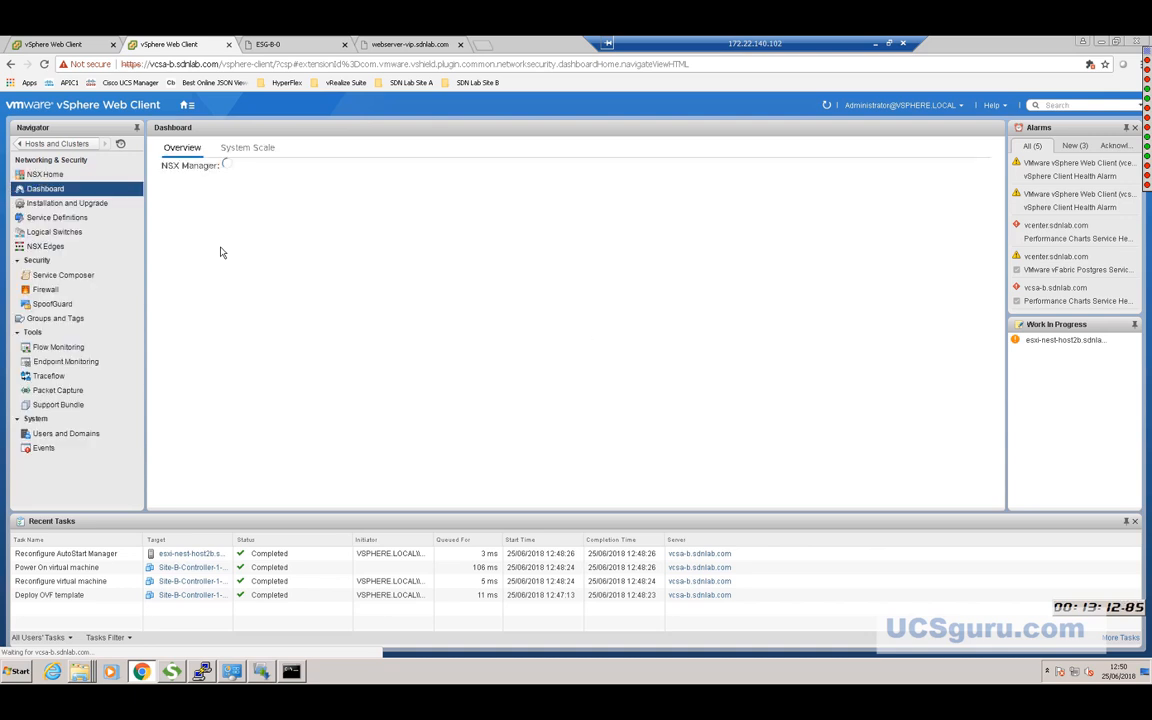
pyautogui.click(60, 204)
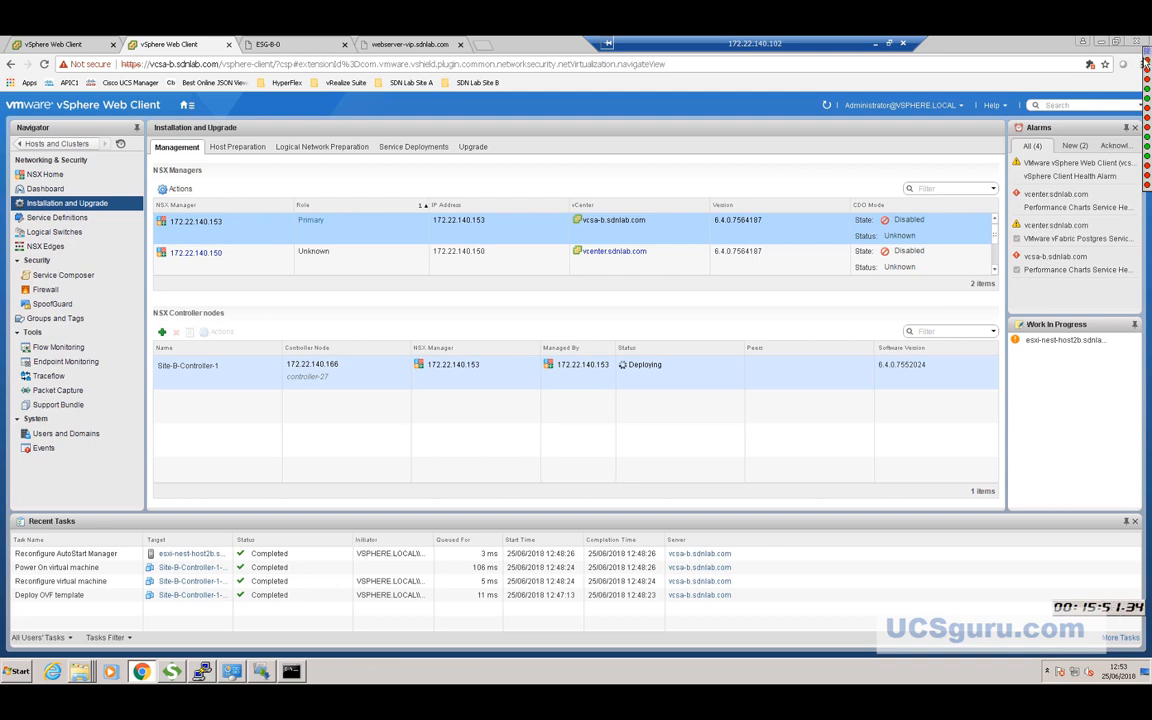
pyautogui.moveTo(1143, 60)
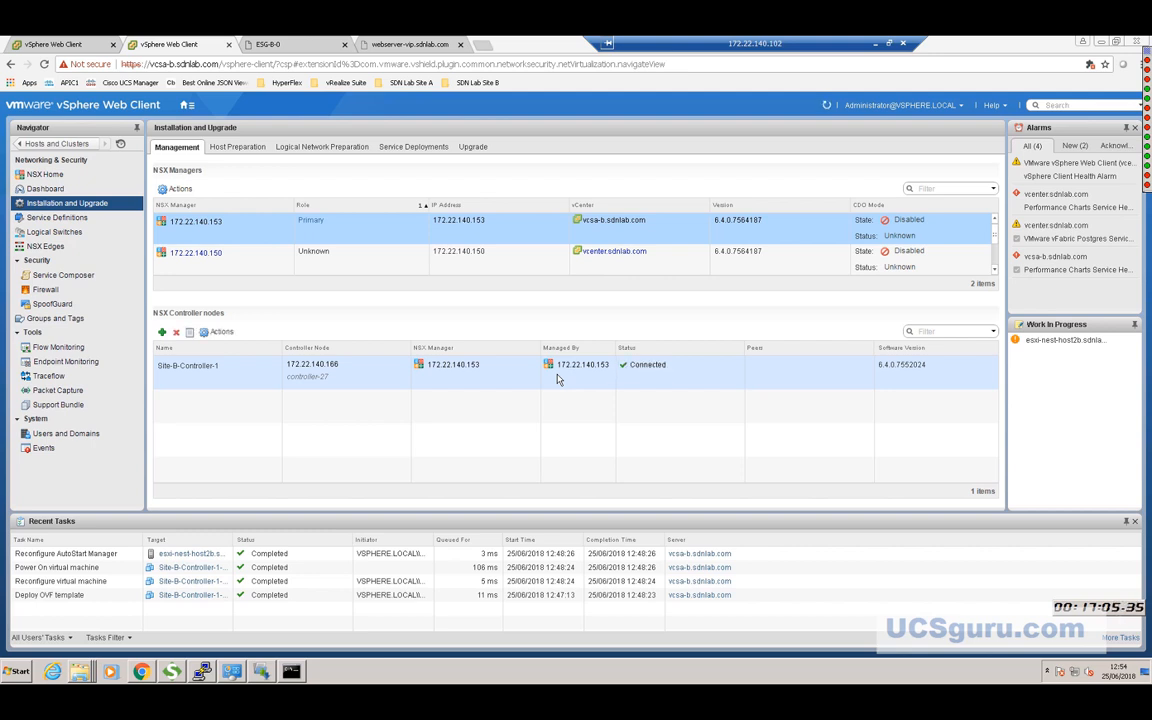
# Add controller Site-B-Controller-2 on manager 172.22.140.153, cluster NSX-Cluster-B, datastore aci_demo_vsphere.
pyautogui.click(163, 332)
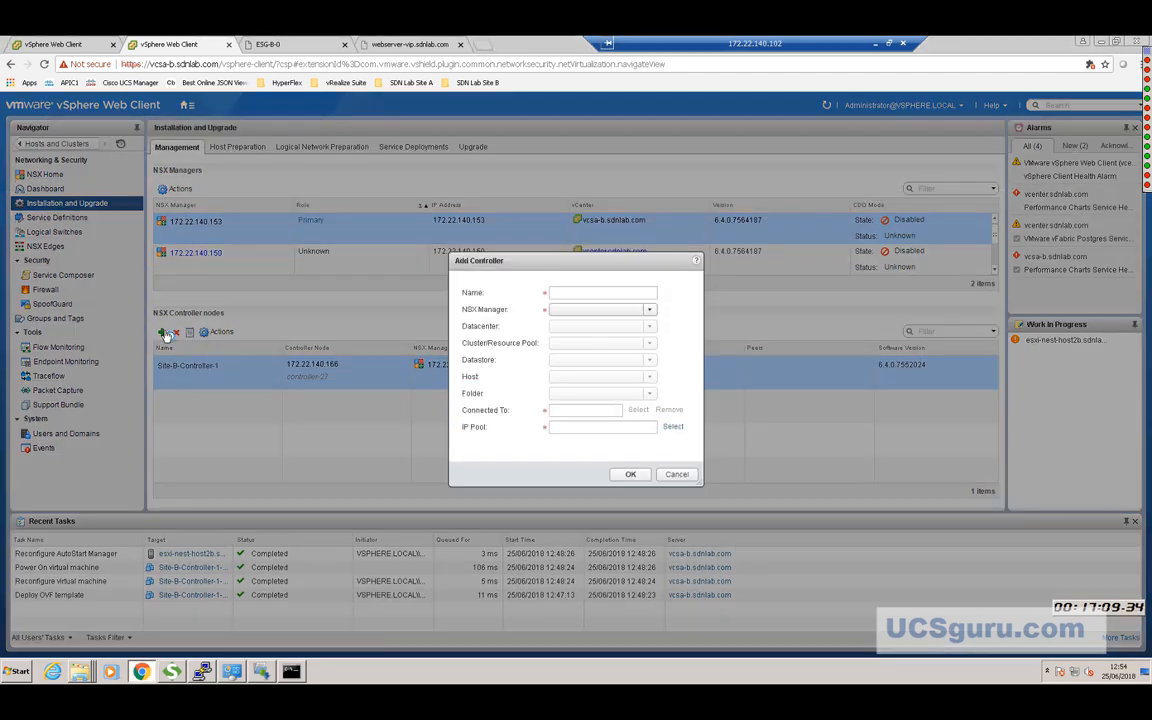
pyautogui.click(576, 292)
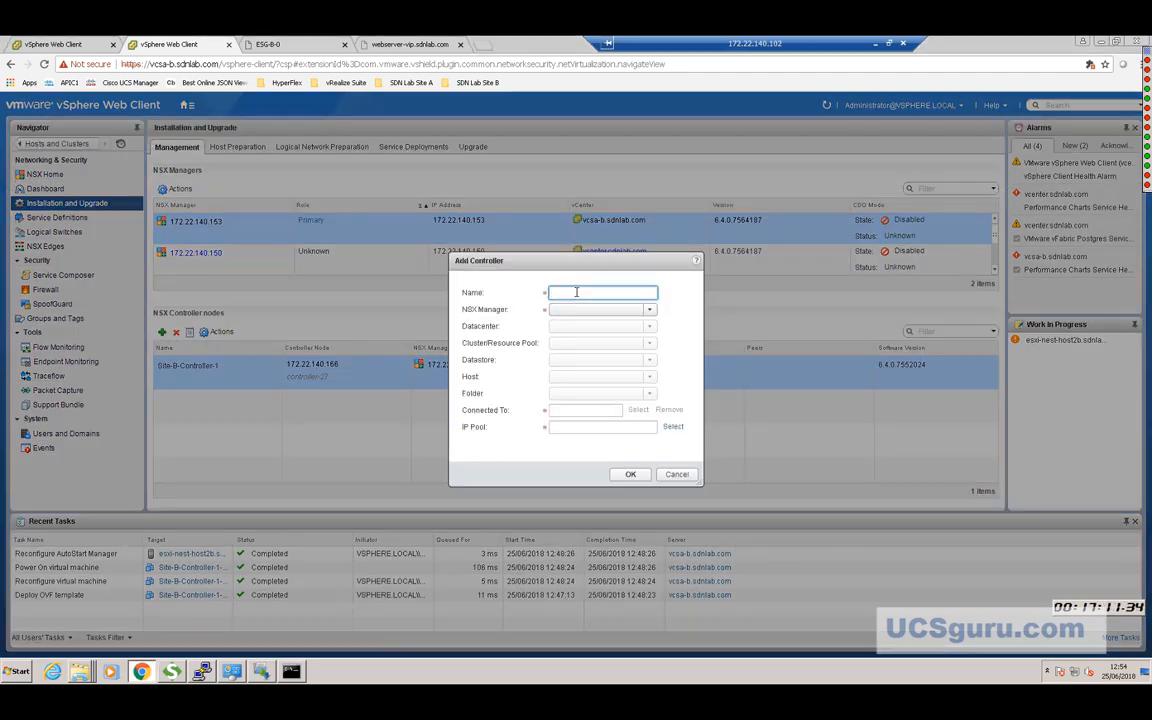
pyautogui.write('Site-B-Controller-2')
pyautogui.click(648, 311)
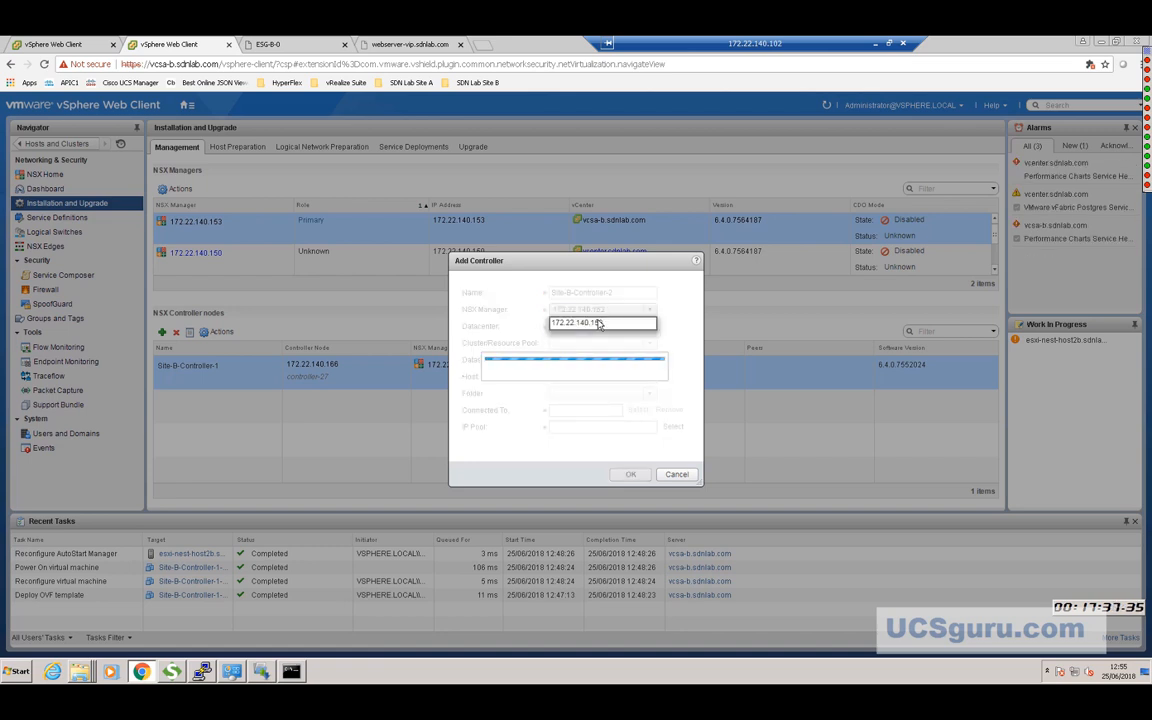
pyautogui.click(598, 324)
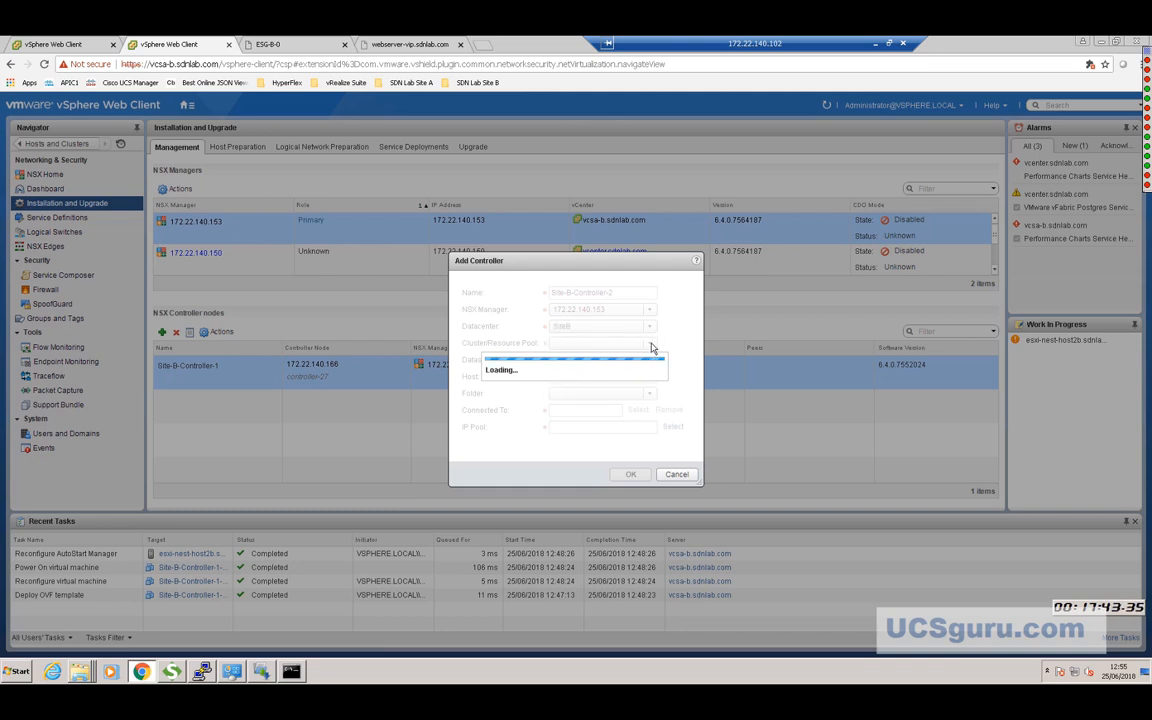
pyautogui.click(650, 344)
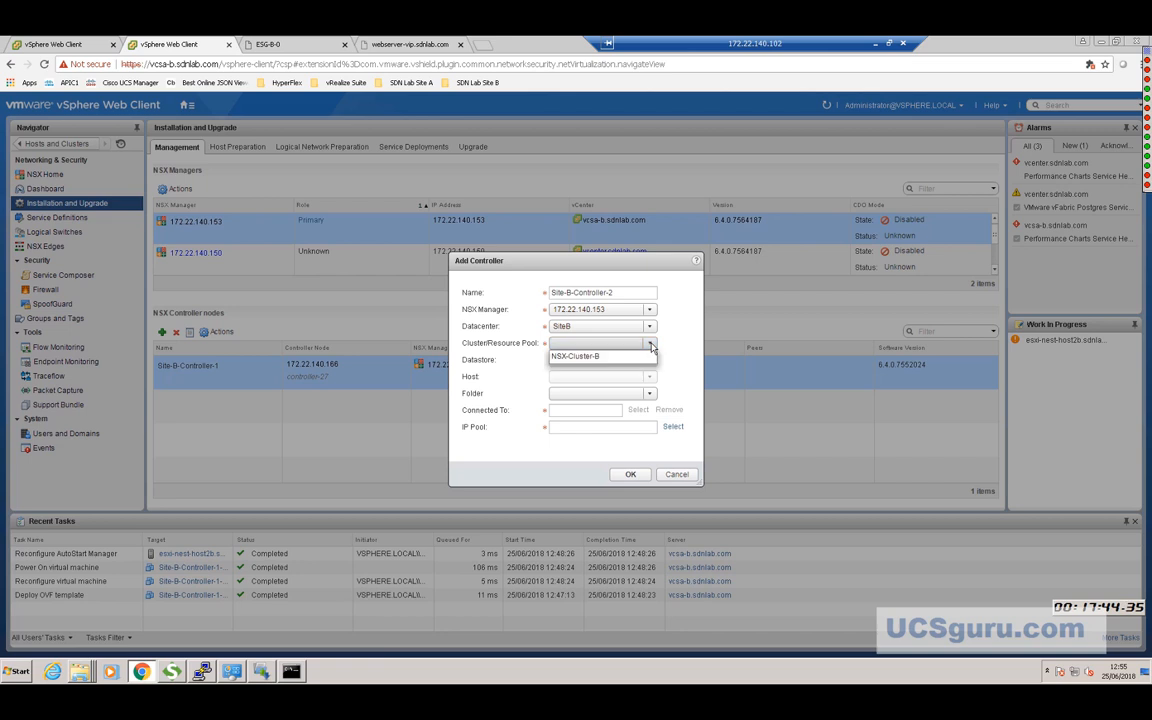
pyautogui.click(590, 360)
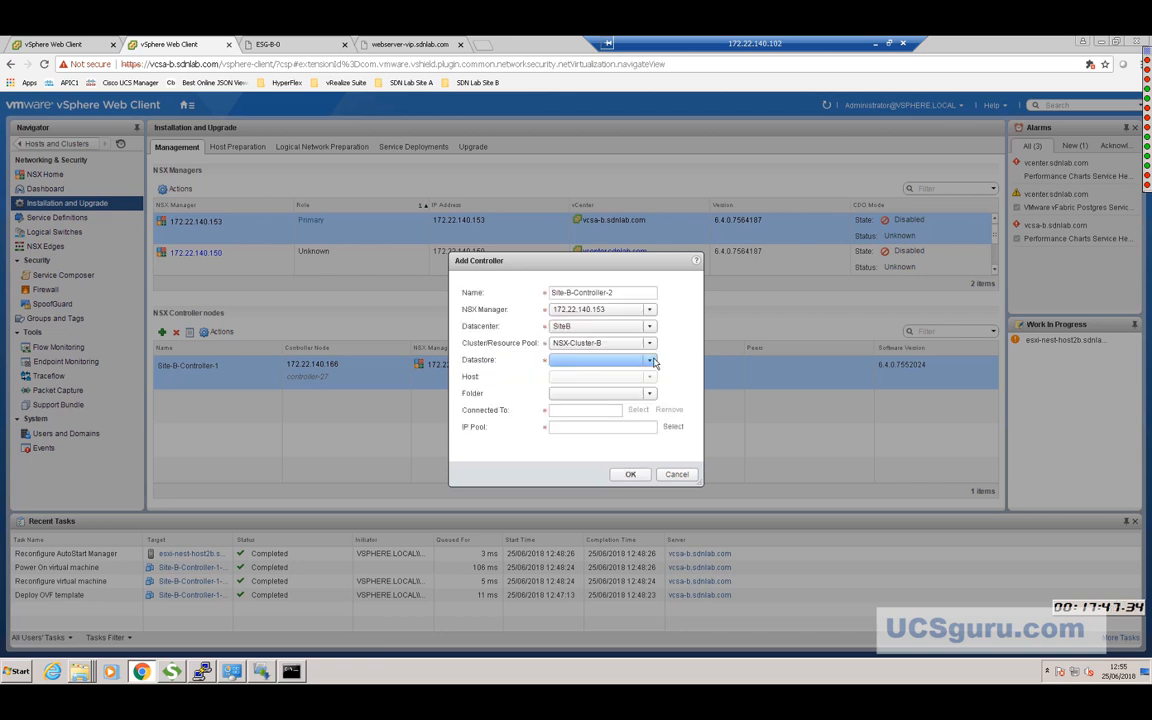
pyautogui.click(590, 358)
pyautogui.click(608, 376)
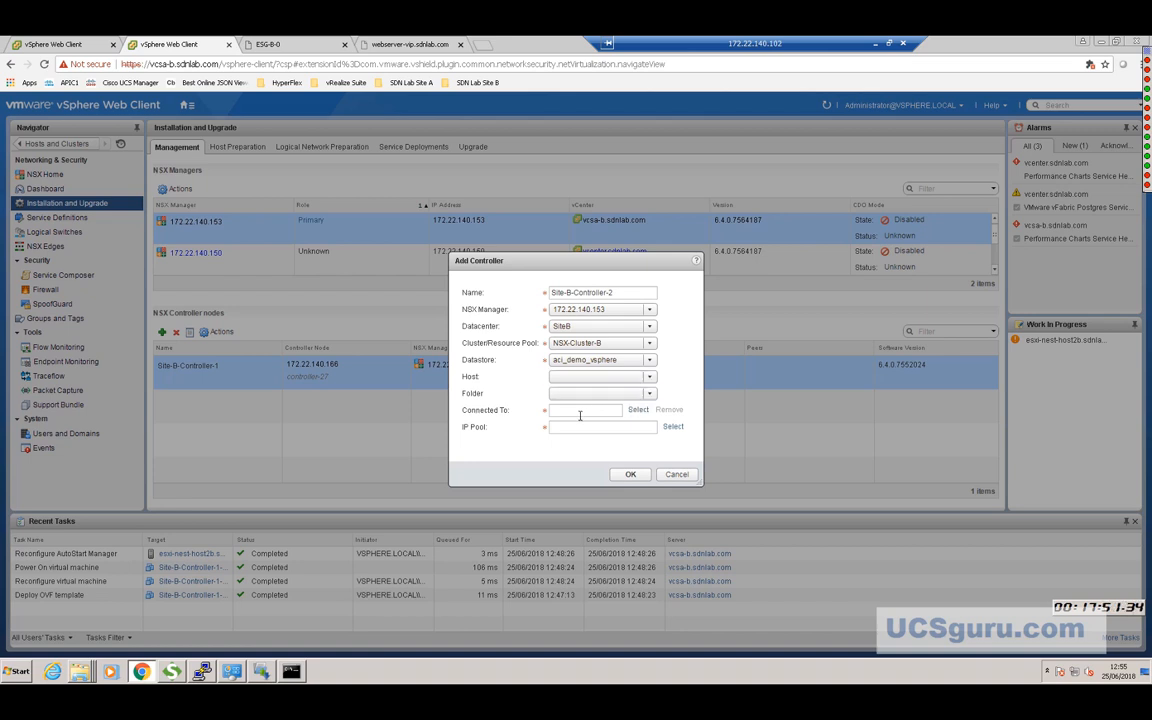
# Attach Site-B-Controller-2 to the Management network and the Controllers-Site-B IP pool.
pyautogui.click(638, 411)
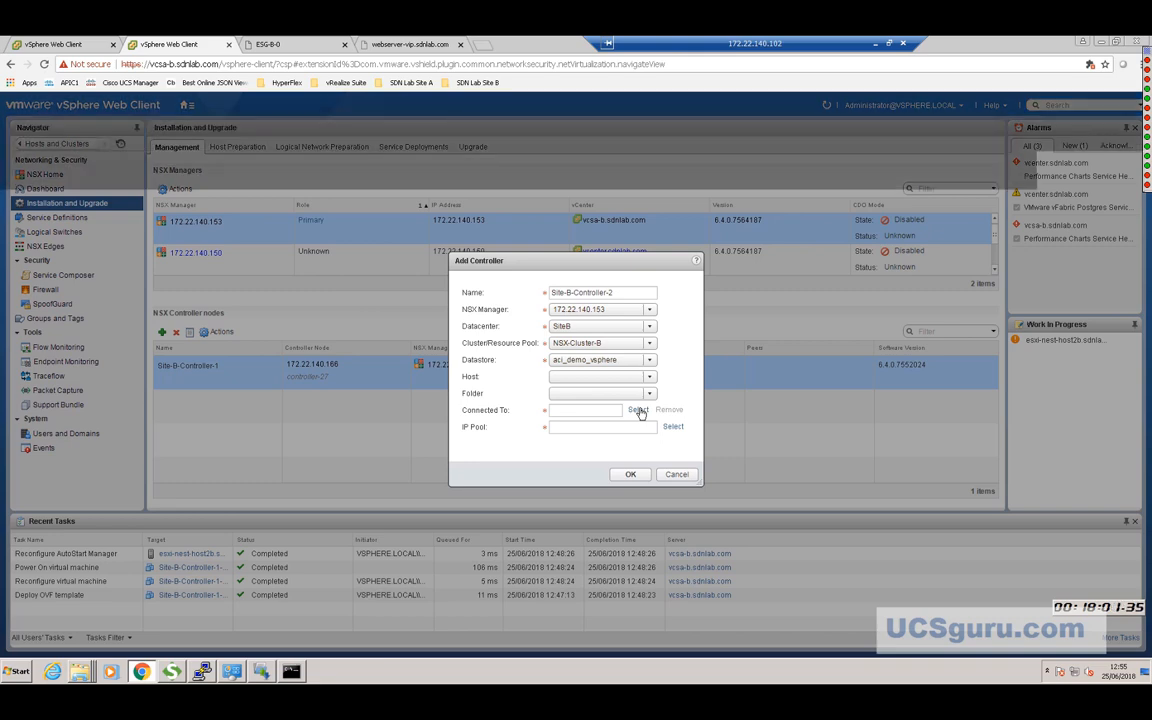
pyautogui.click(535, 358)
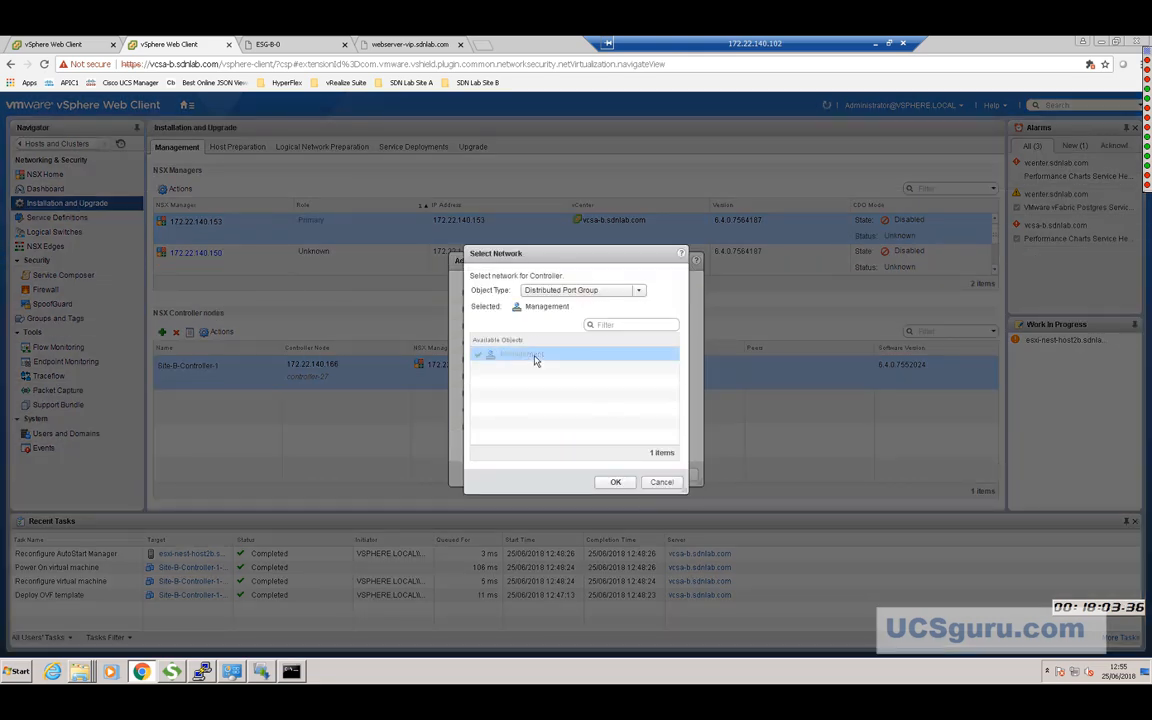
pyautogui.click(616, 483)
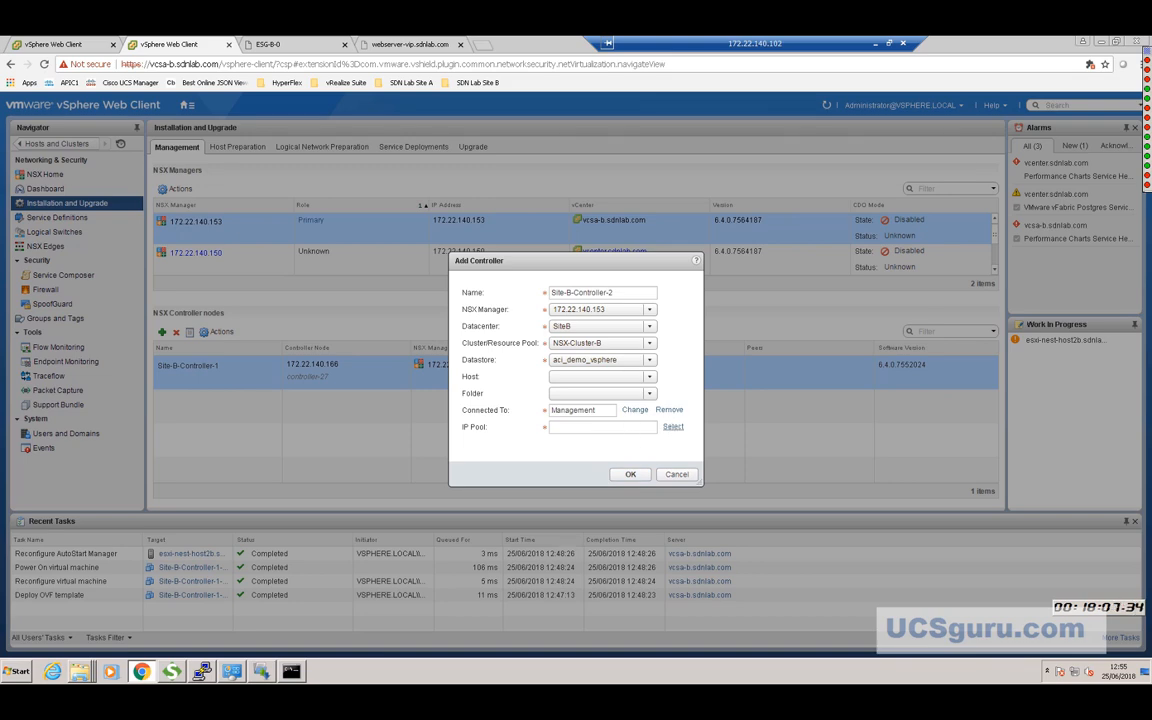
pyautogui.click(673, 426)
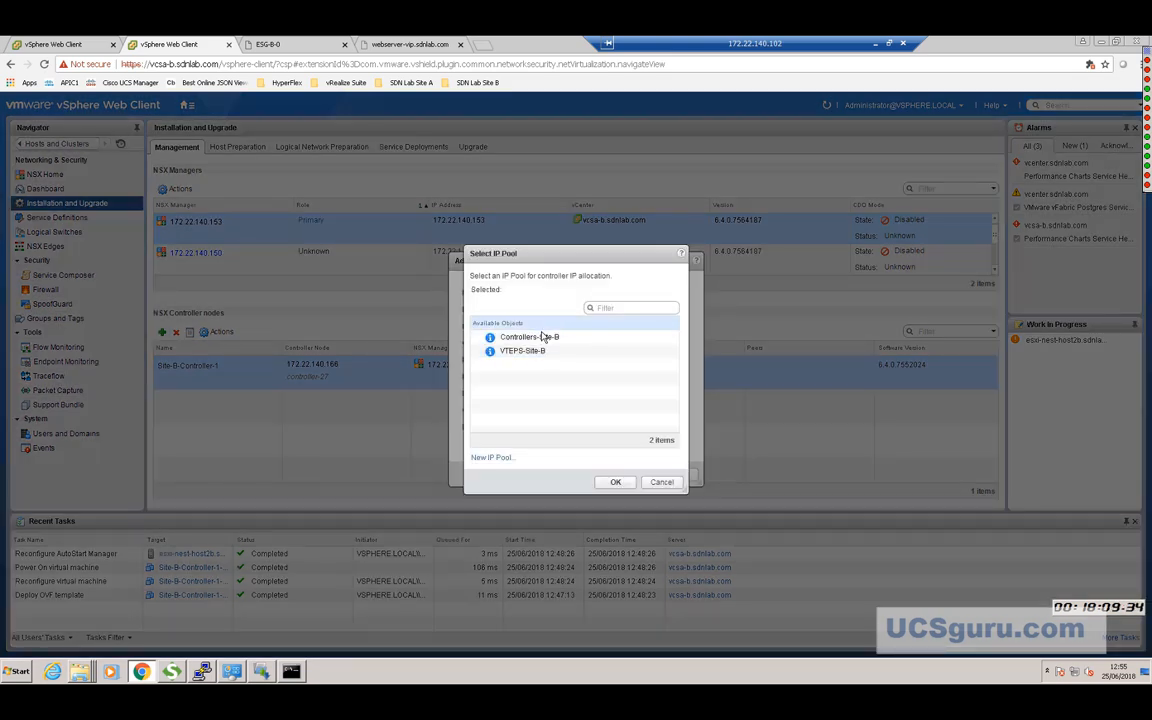
pyautogui.click(541, 340)
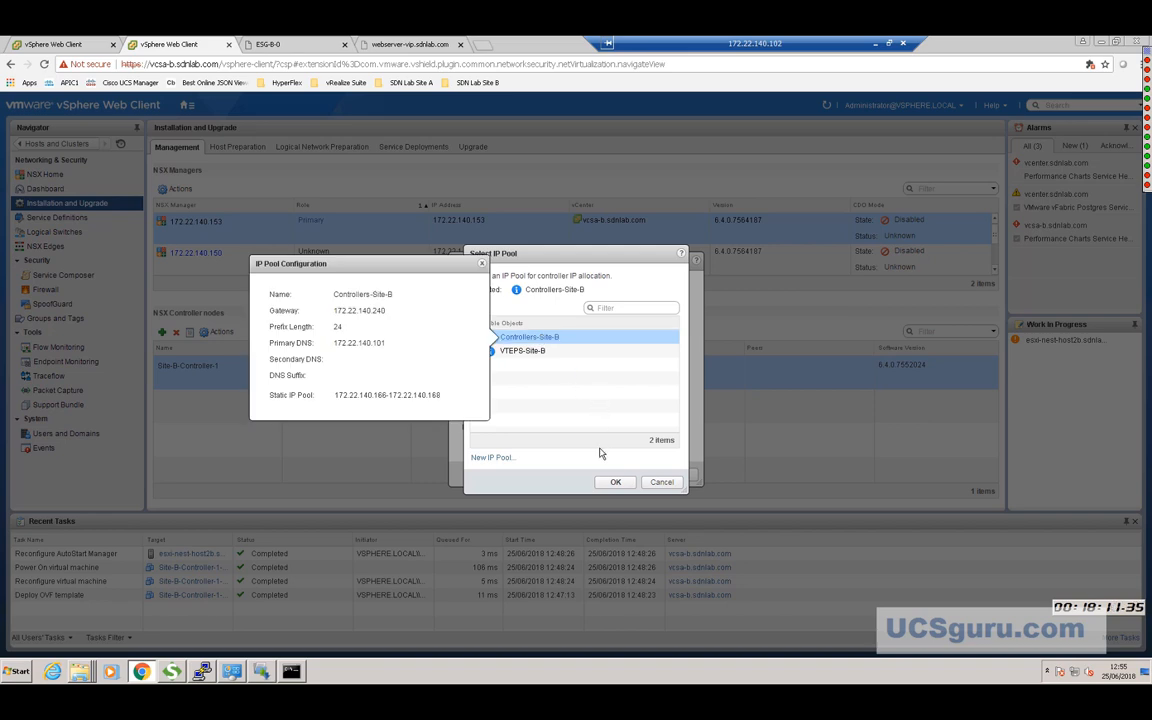
pyautogui.click(613, 482)
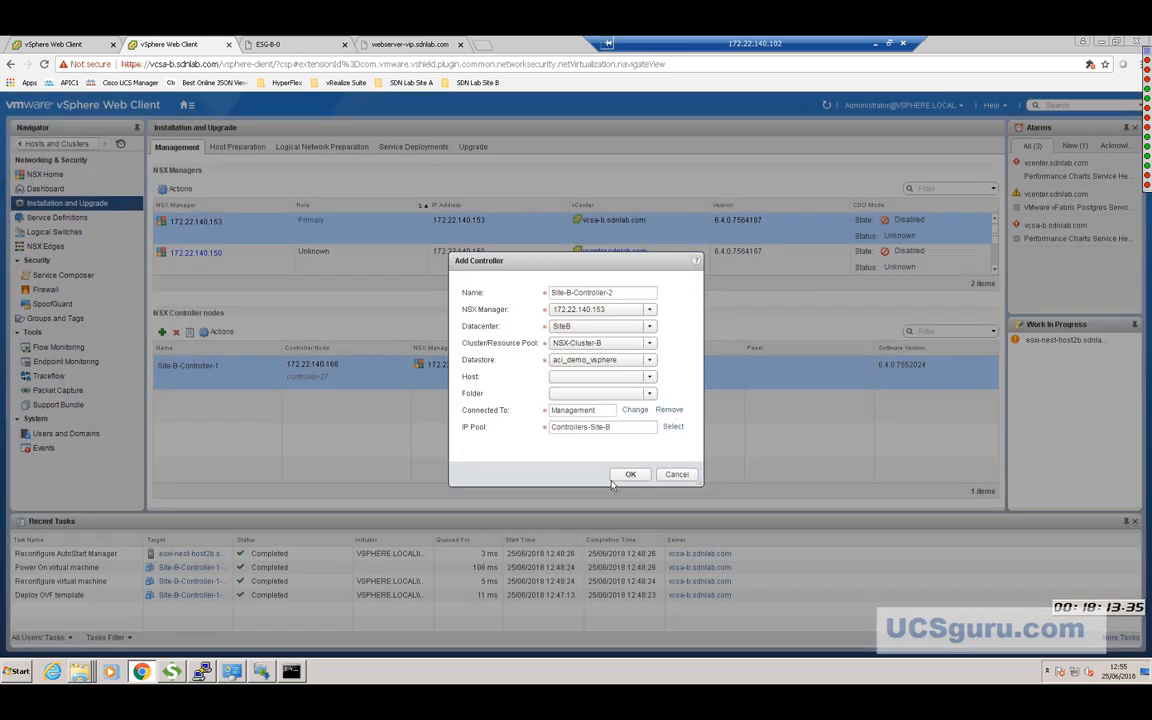
# Submit Site-B-Controller-2 and watch it start deploying at 172.22.140.167.
pyautogui.click(627, 476)
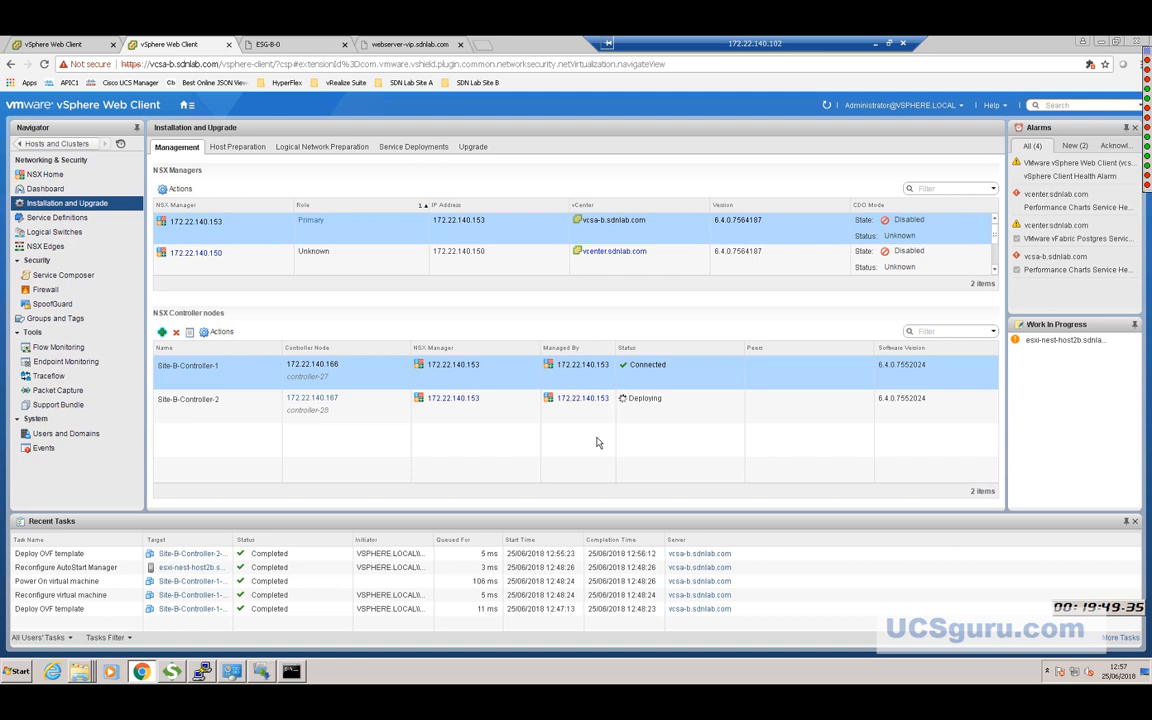
pyautogui.moveTo(1146, 173)
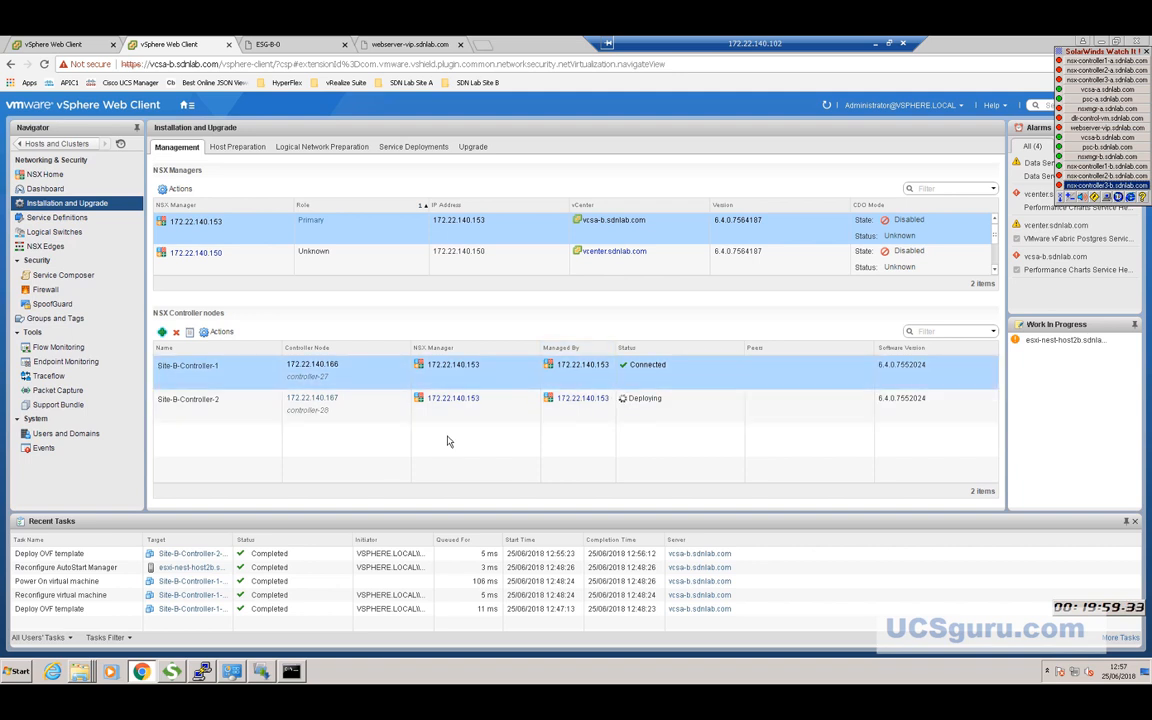
# With Site-B-Controller-2 at 172.22.140.167 Connected, bring up an empty Add Controller dialog.
pyautogui.rightClick(1059, 51)
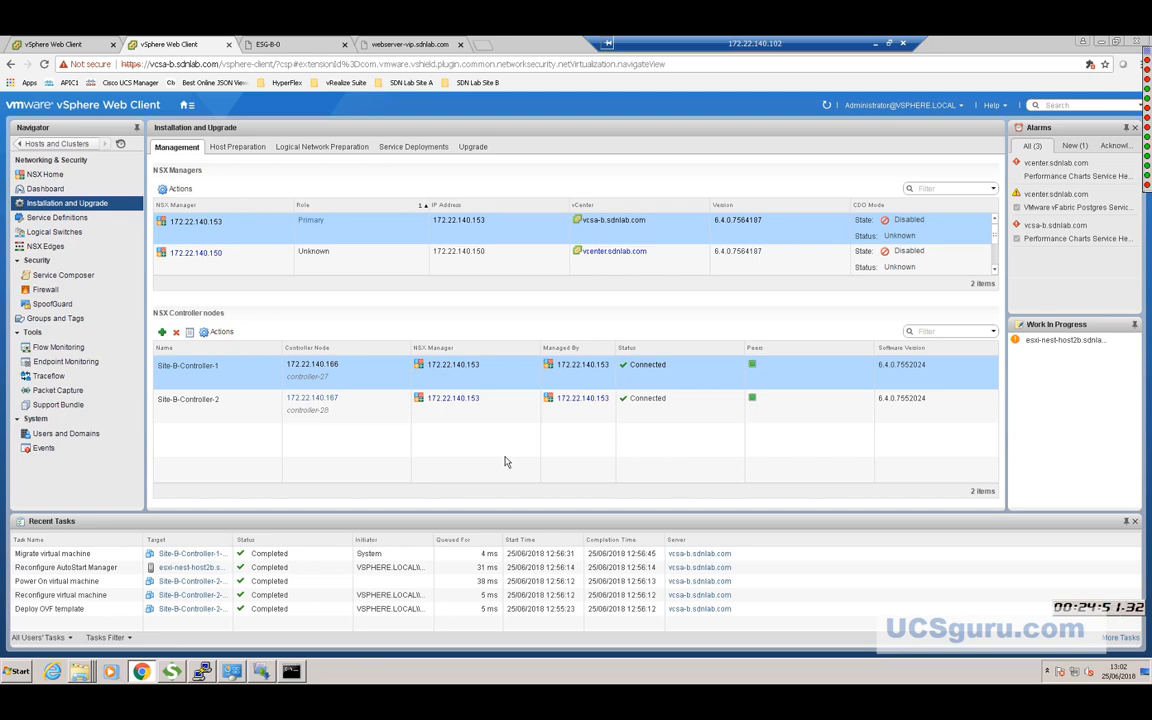
pyautogui.click(830, 555)
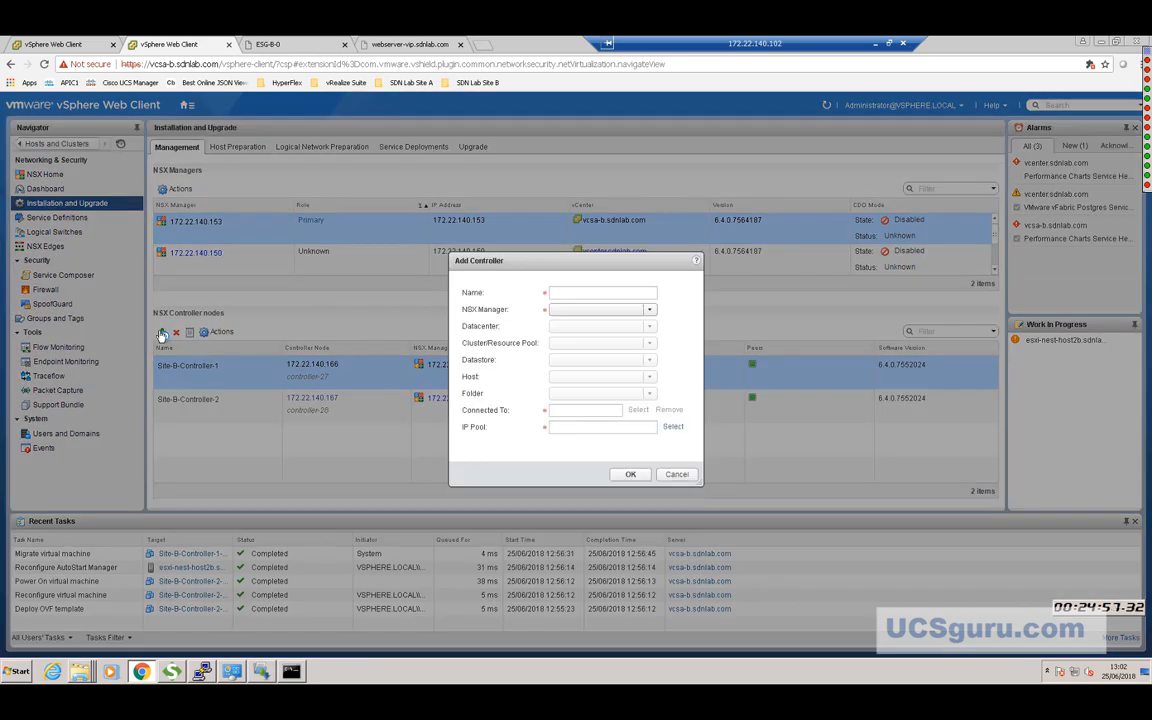
# Name the new controller Site-B-Controller-3 and assign it to NSX Manager 172.22.140.153.
pyautogui.click(161, 334)
pyautogui.click(571, 293)
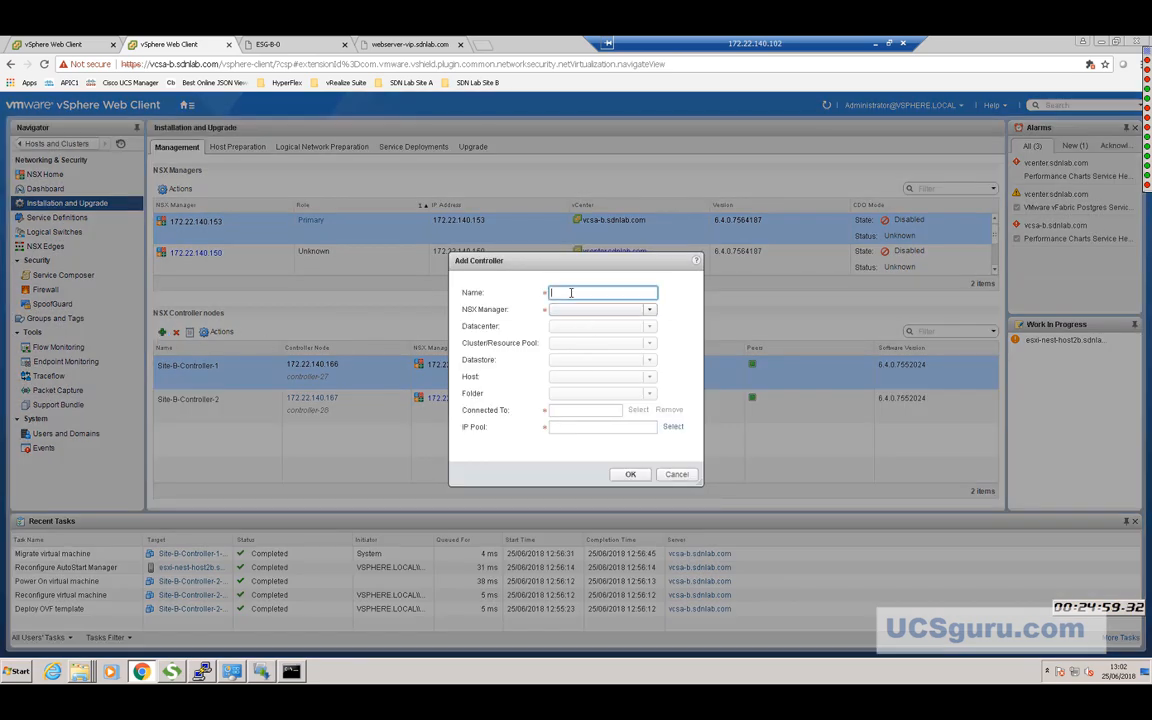
pyautogui.write('Site-B-Controller-3')
pyautogui.click(650, 312)
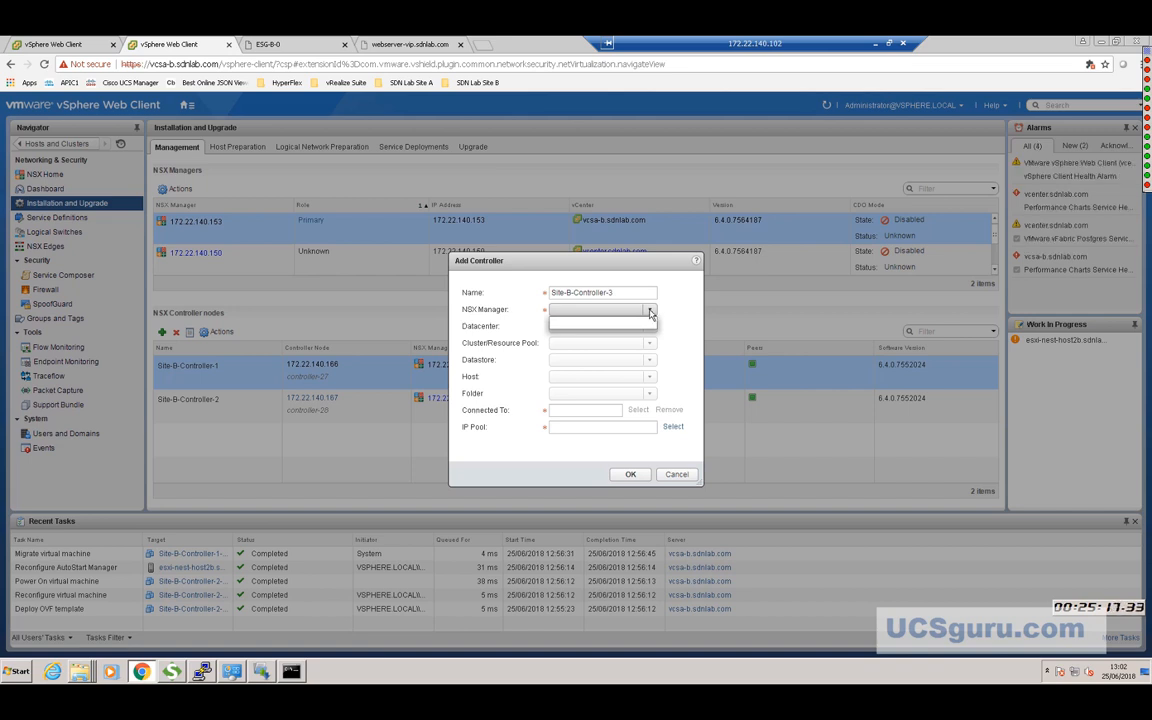
pyautogui.click(649, 312)
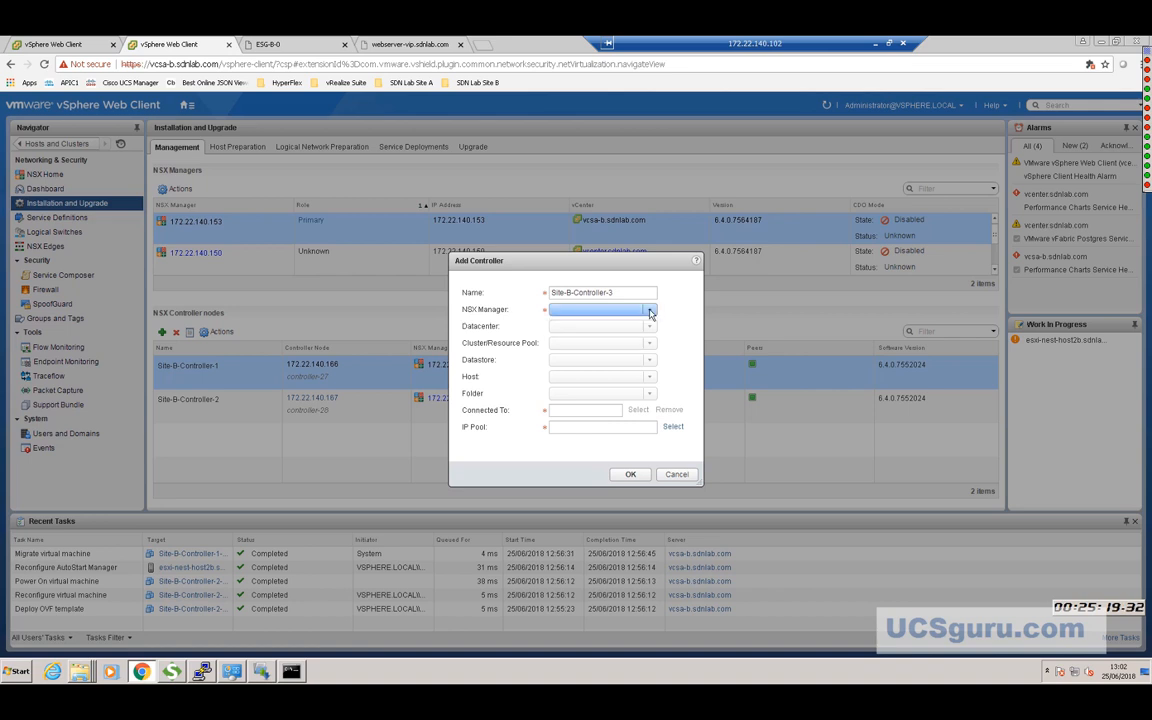
pyautogui.click(649, 312)
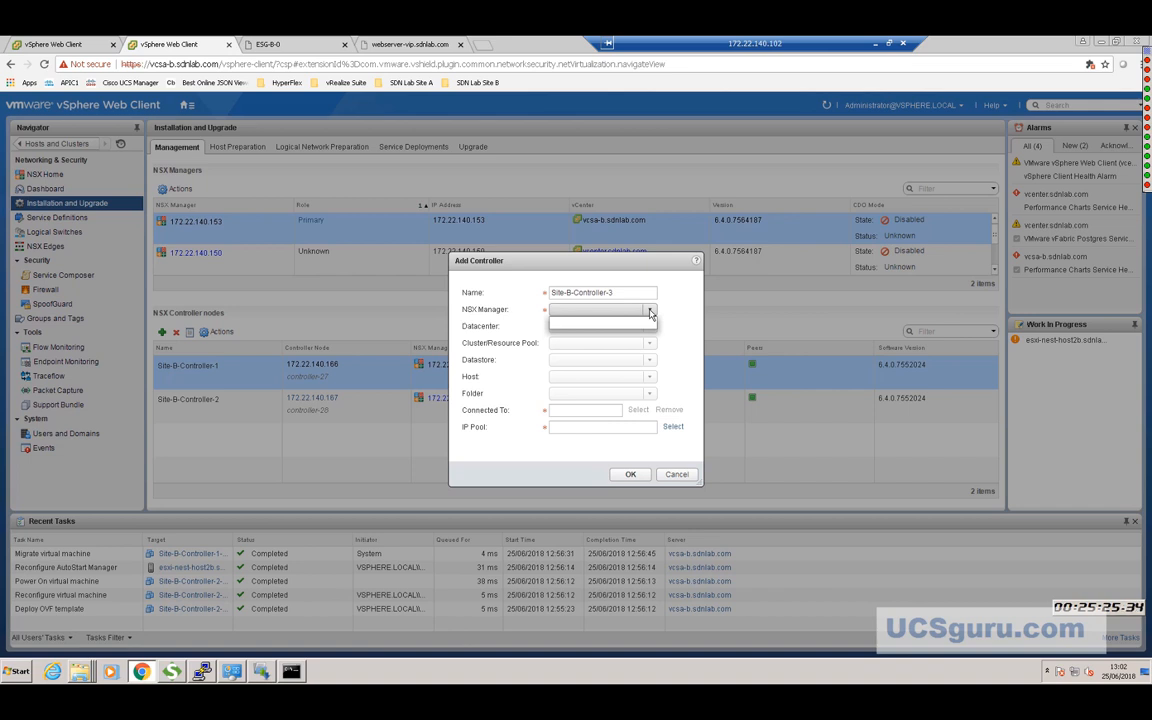
pyautogui.click(590, 322)
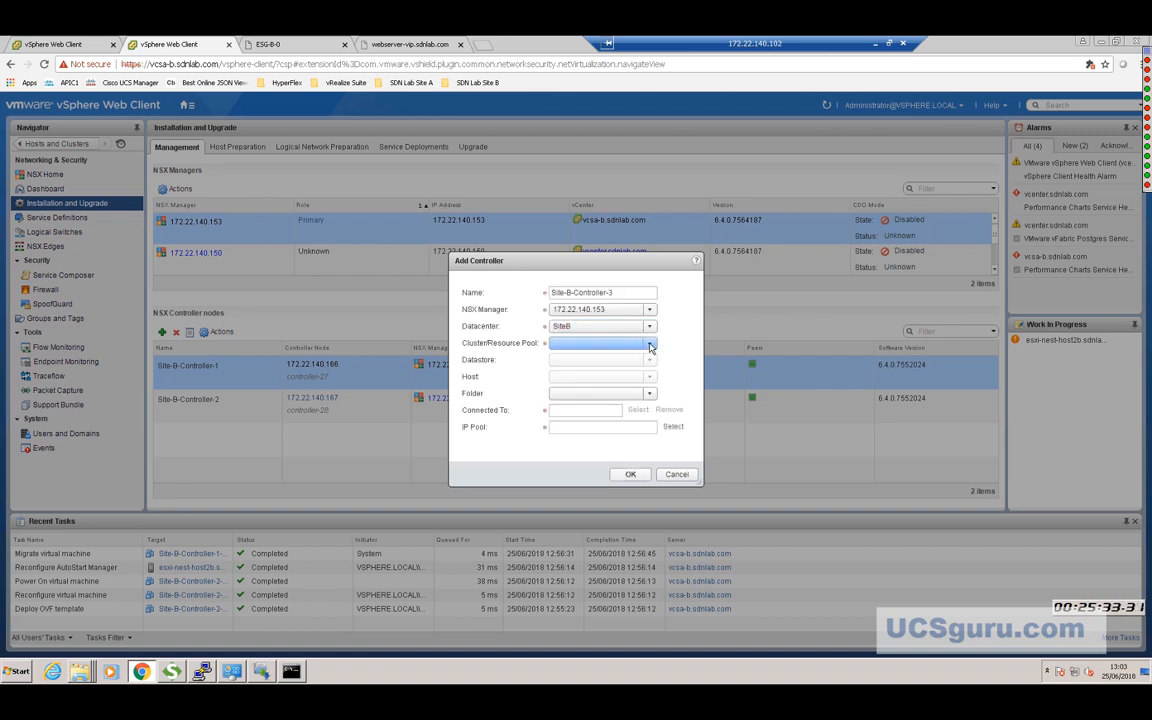
# Place the controller on cluster NSX-Cluster-B with datastore aci_demo_vsphere.
pyautogui.click(650, 346)
pyautogui.click(588, 358)
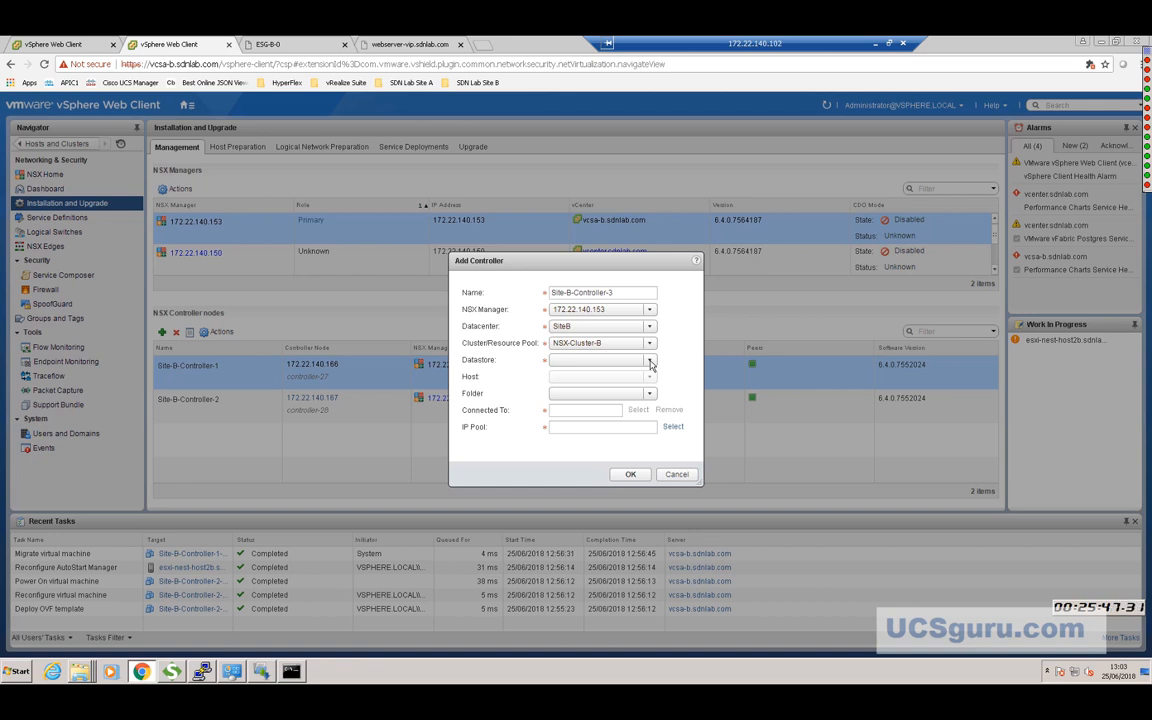
pyautogui.click(650, 363)
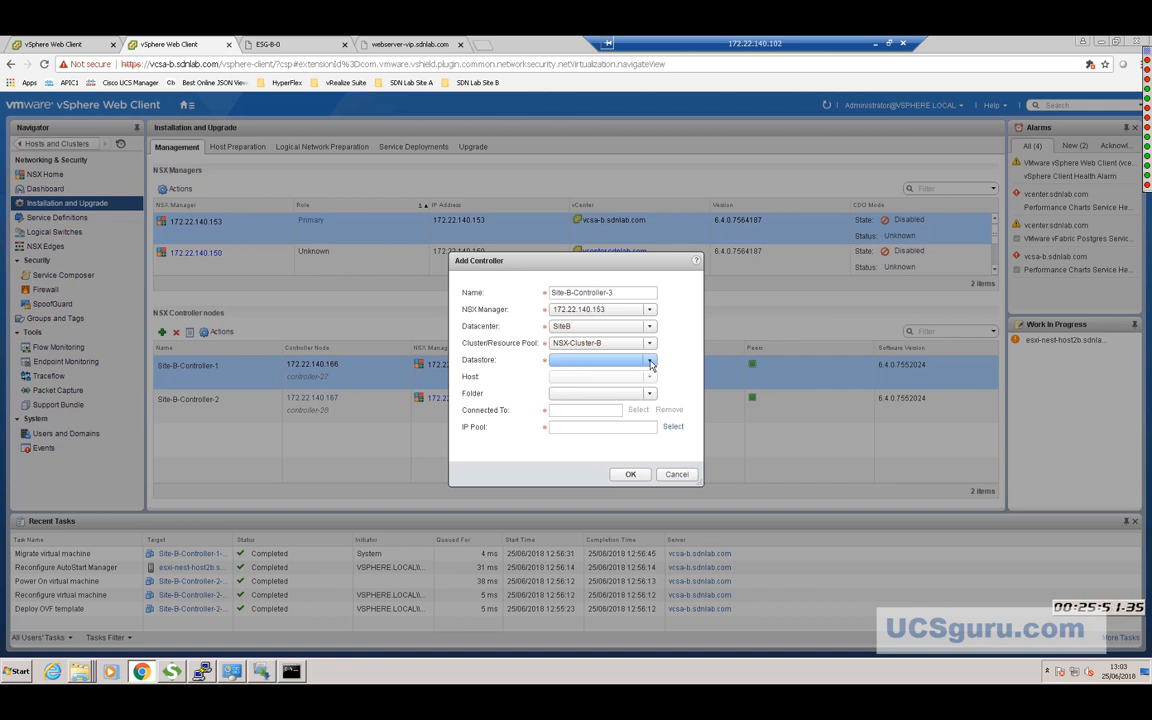
pyautogui.click(613, 380)
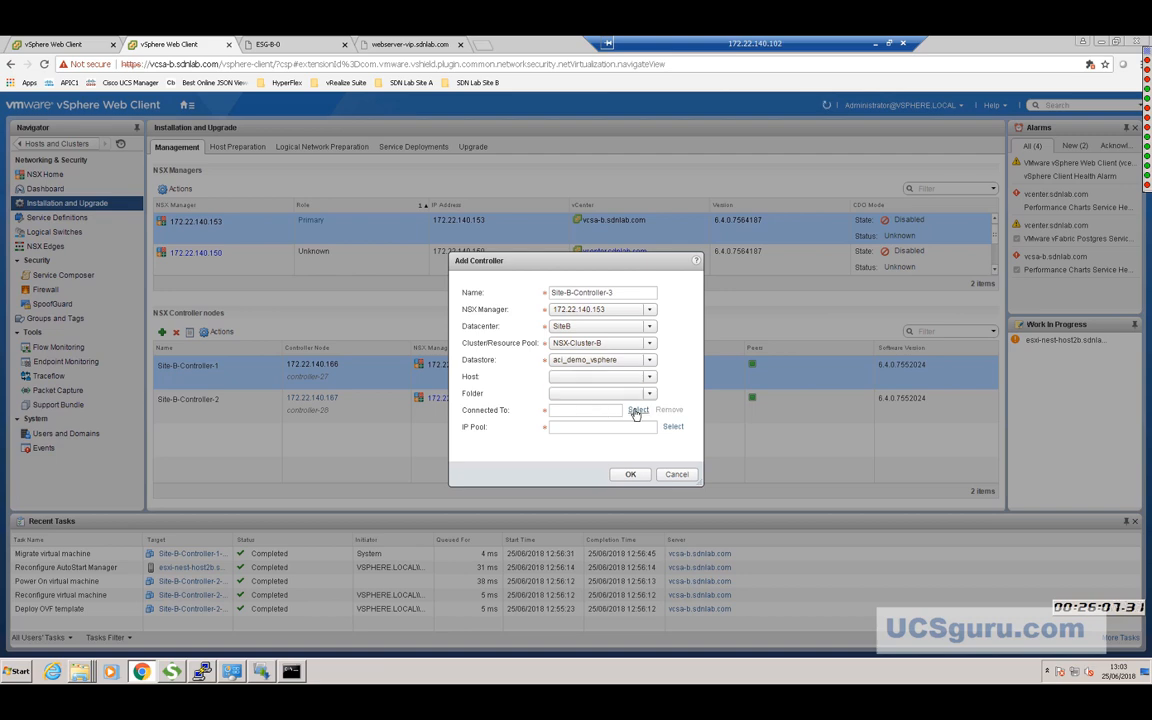
# Connect the controller to the Management network and the Controllers-Site-B IP pool.
pyautogui.click(637, 411)
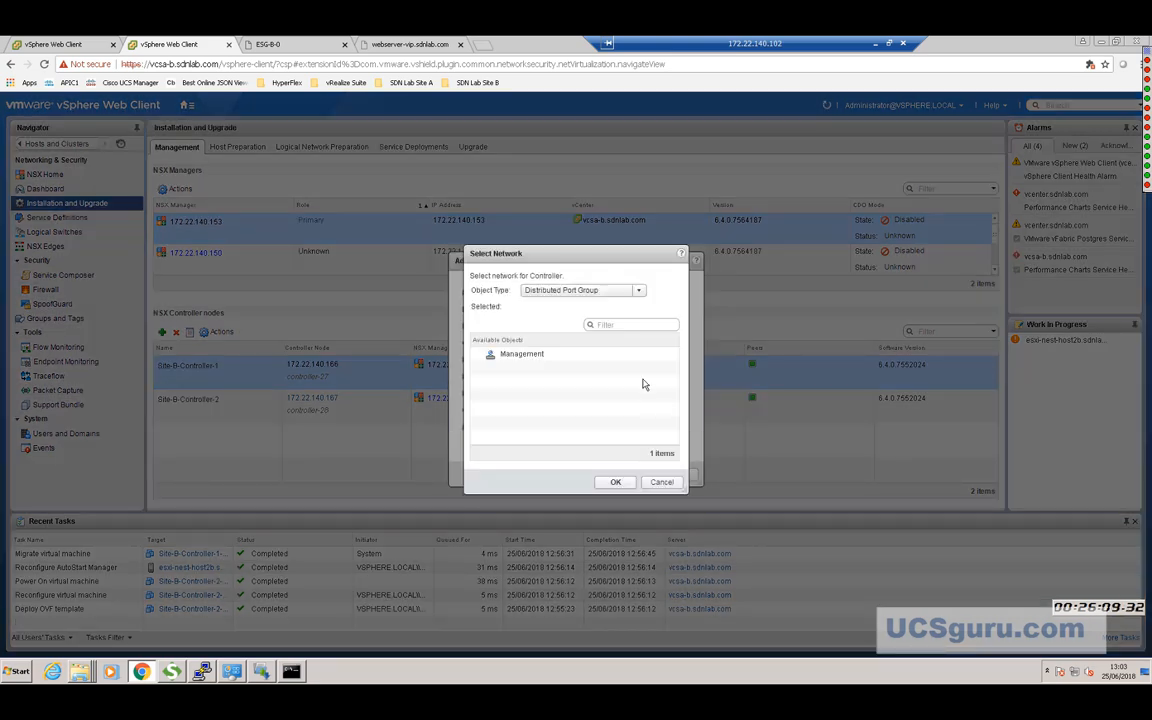
pyautogui.click(530, 355)
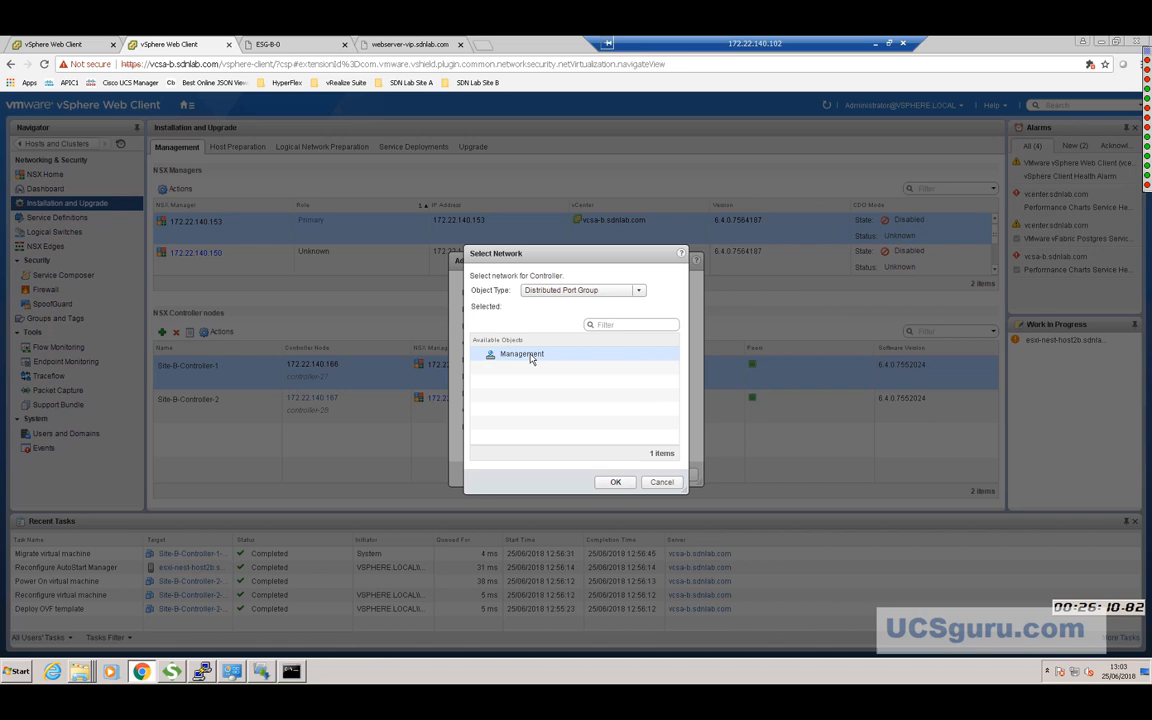
pyautogui.click(617, 482)
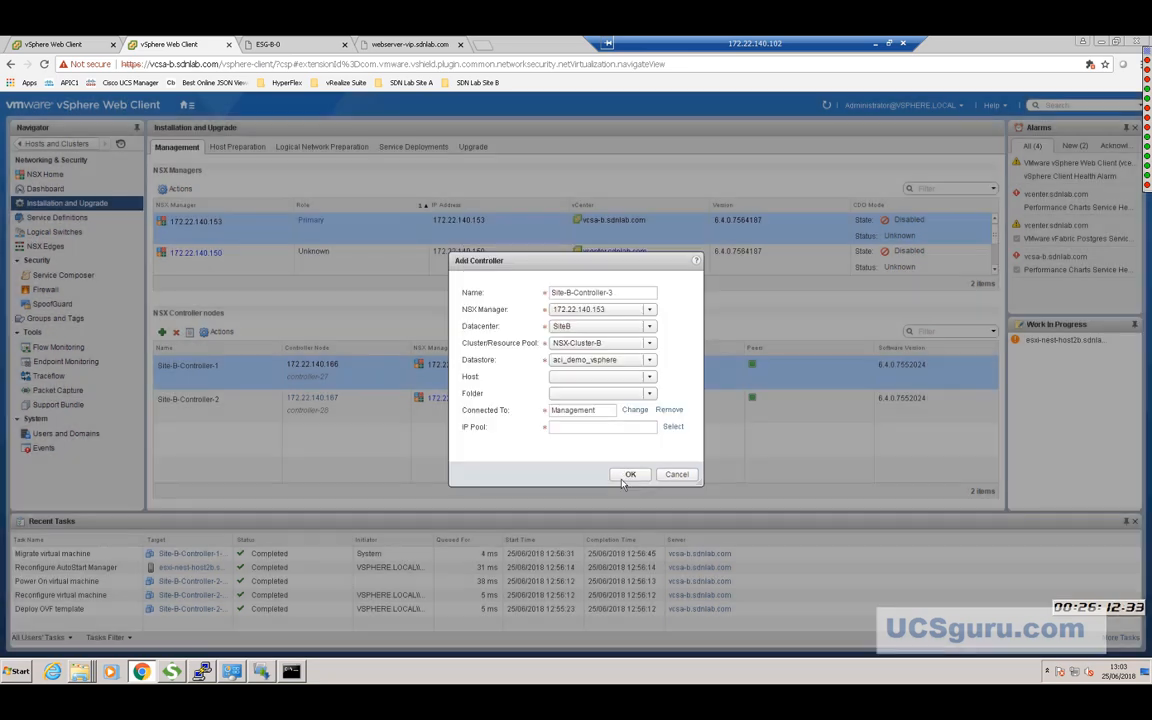
pyautogui.click(673, 427)
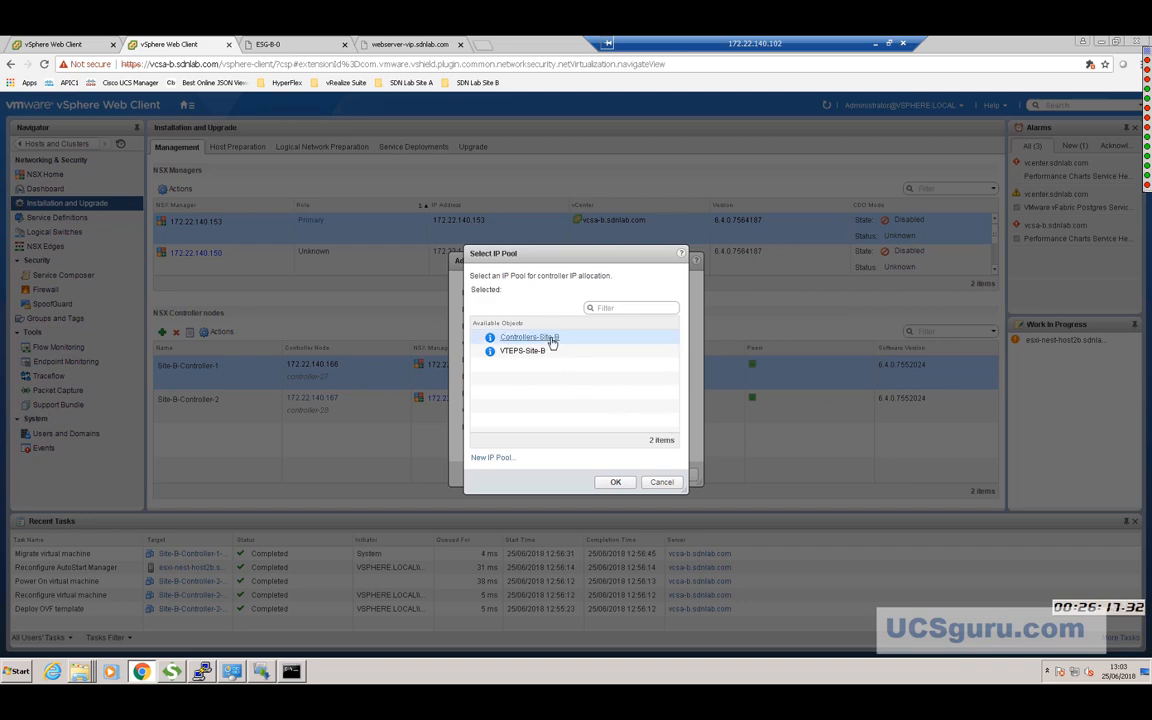
pyautogui.click(551, 339)
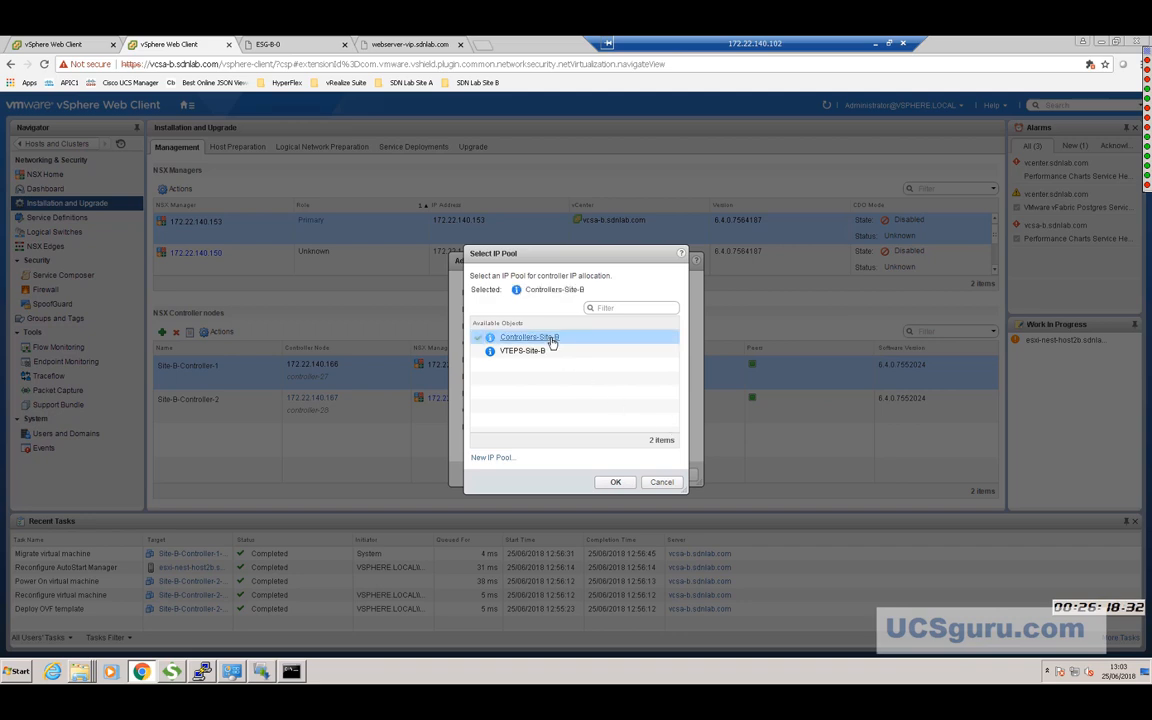
pyautogui.click(615, 483)
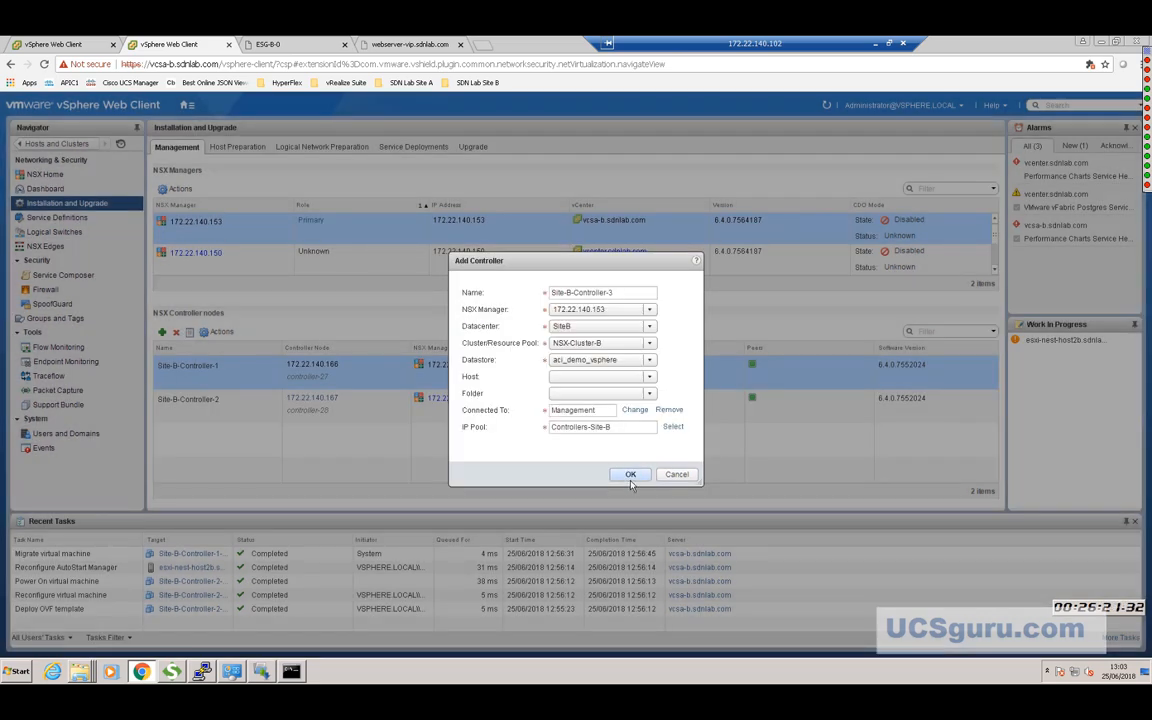
# Submit the Add Controller dialog so Site-B-Controller-3 deploys at 172.22.140.168.
pyautogui.click(631, 478)
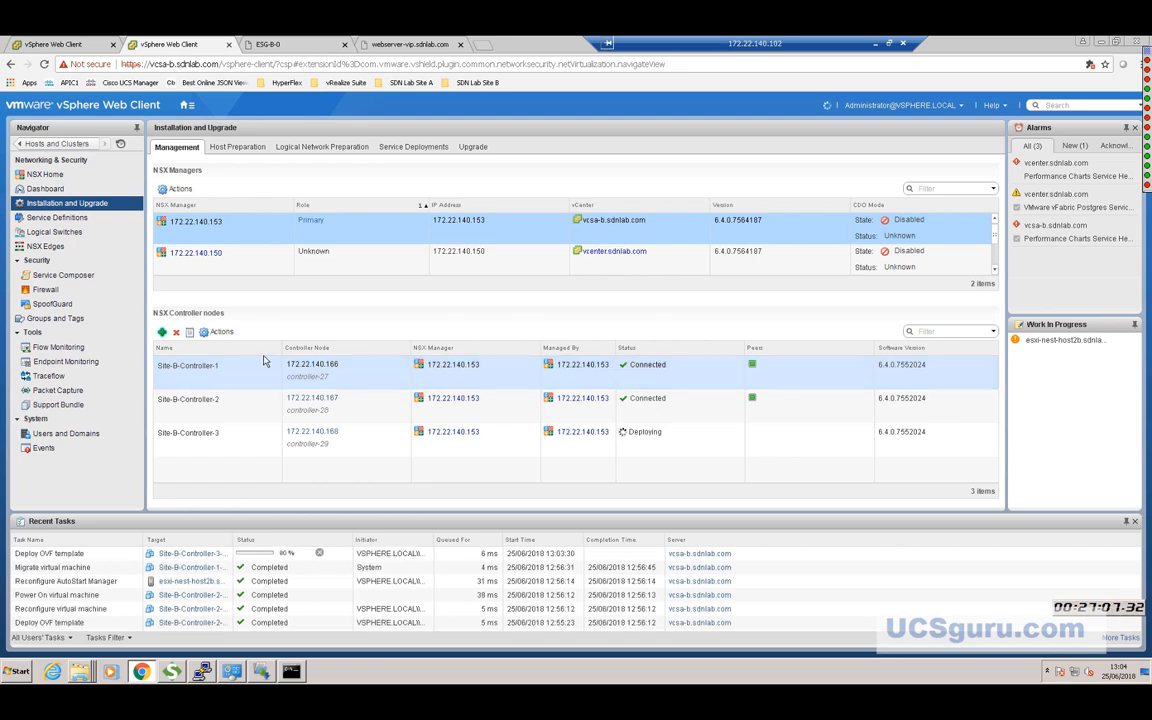
pyautogui.click(210, 361)
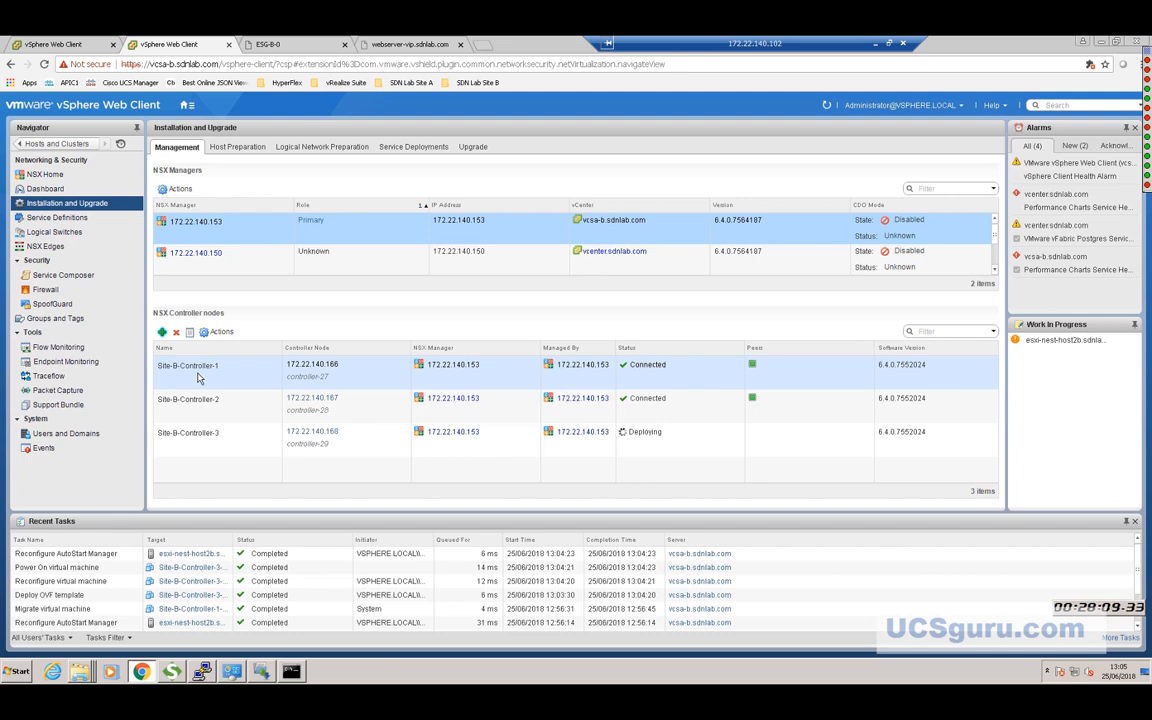
pyautogui.click(197, 377)
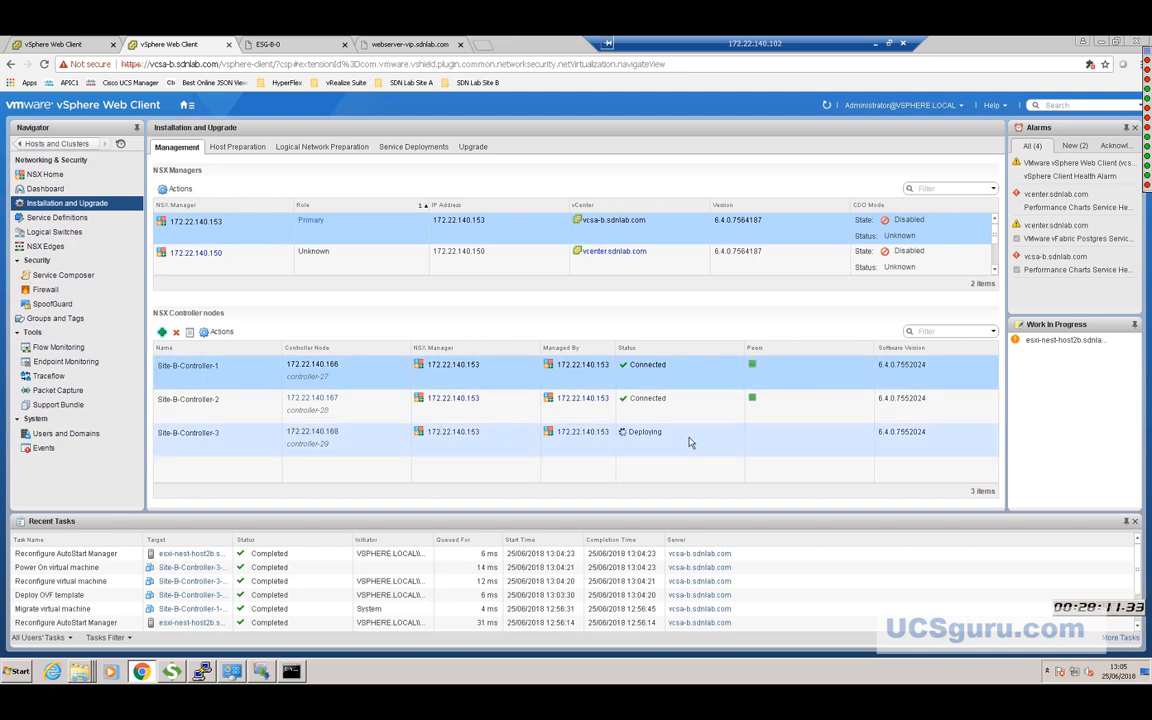
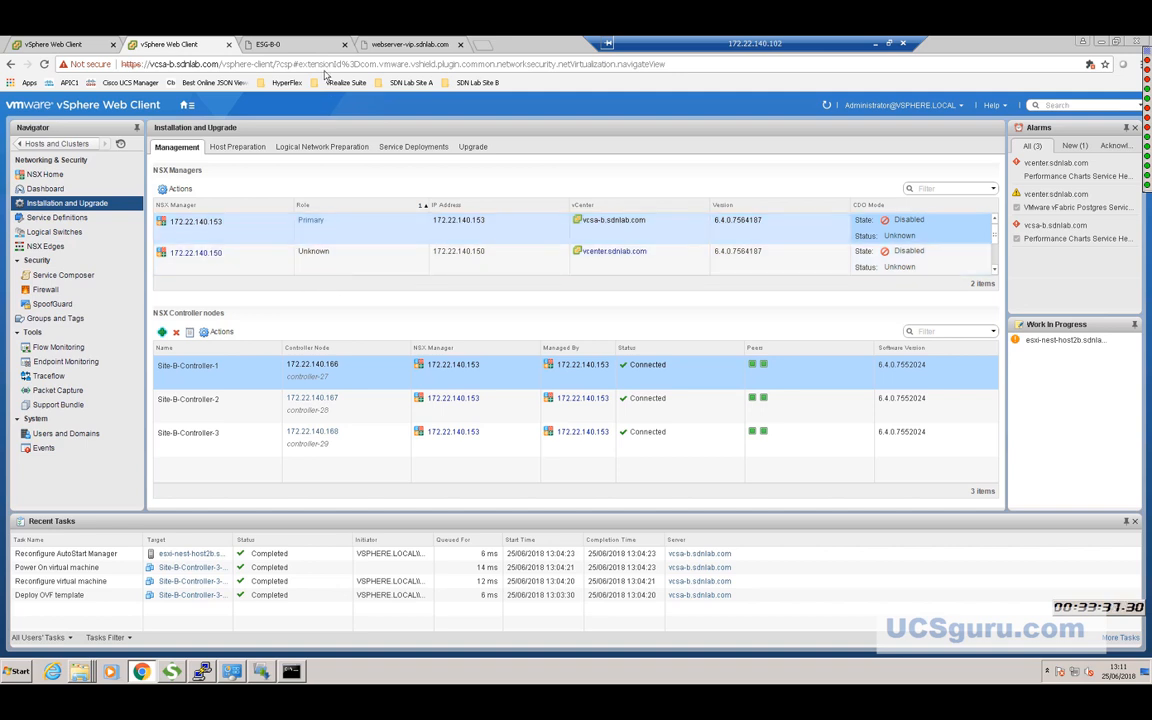
# Bring up the ESG-B-0 console, where BGP neighbor 192.168.0.3 (AS 65001) shows Connect.
pyautogui.click(279, 50)
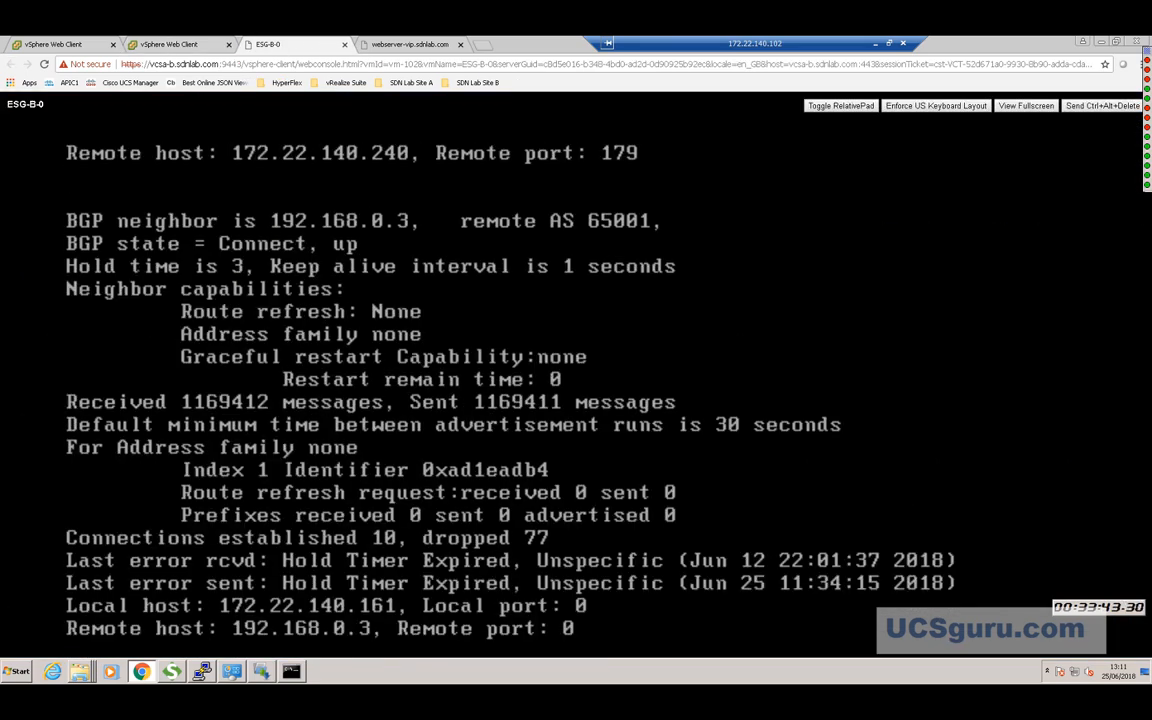
# Run 'sh ip bgp nei' full screen on ESG-B-0: 172.22.140.240 established, 192.168.0.3 still Active.
pyautogui.click(1016, 106)
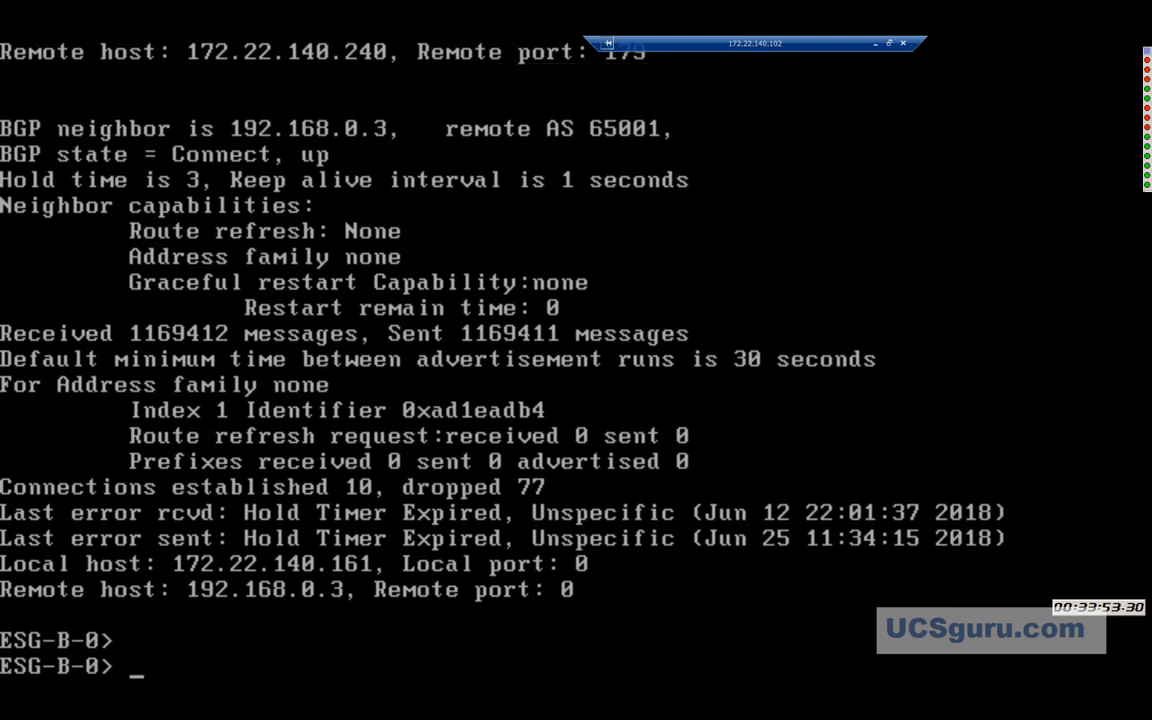
pyautogui.press('Return')
pyautogui.write('sh ip bgp nei')
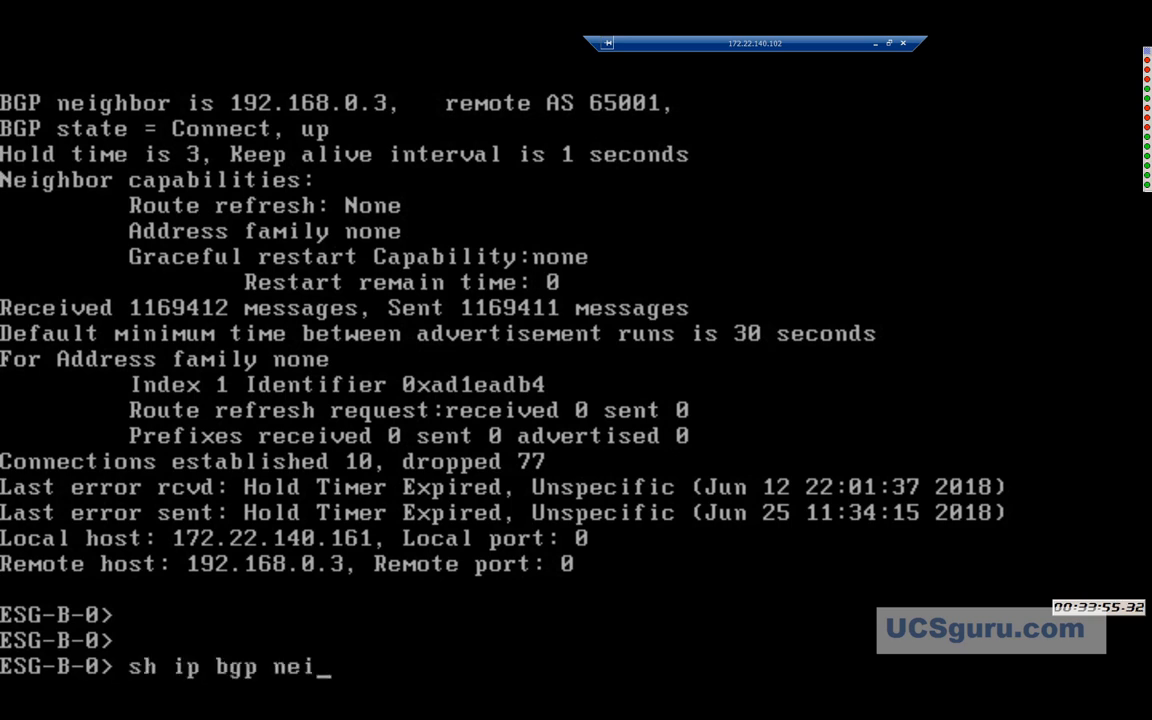
pyautogui.press('Return')
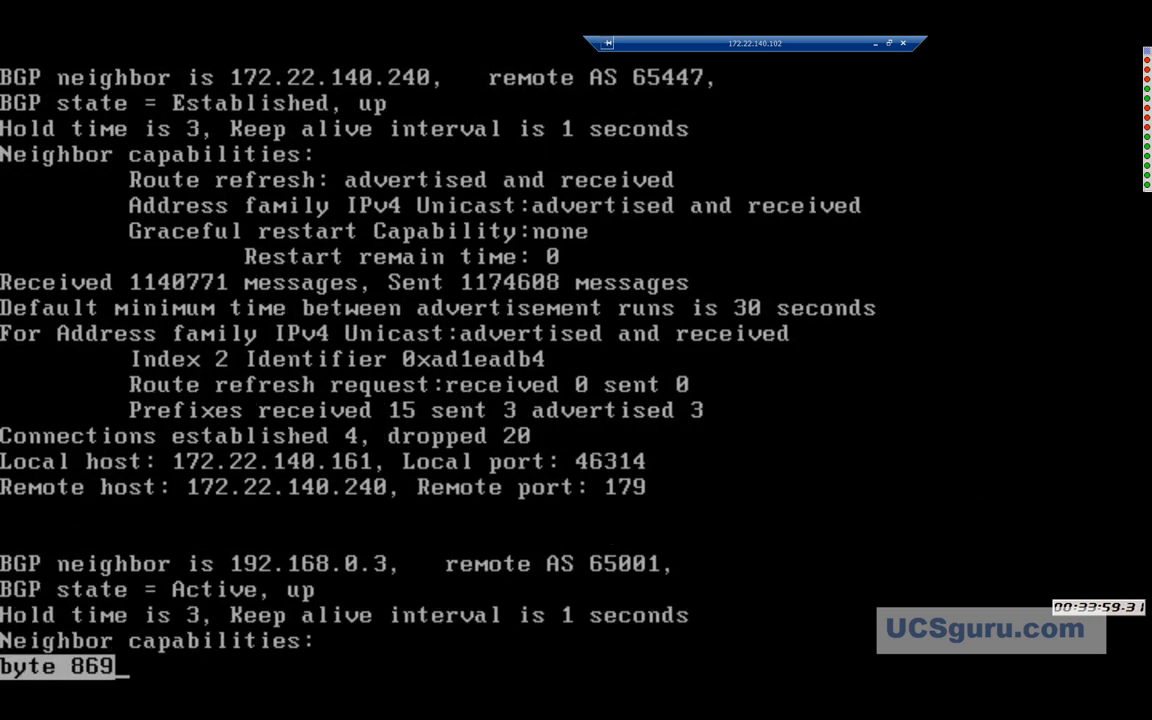
pyautogui.press('space')
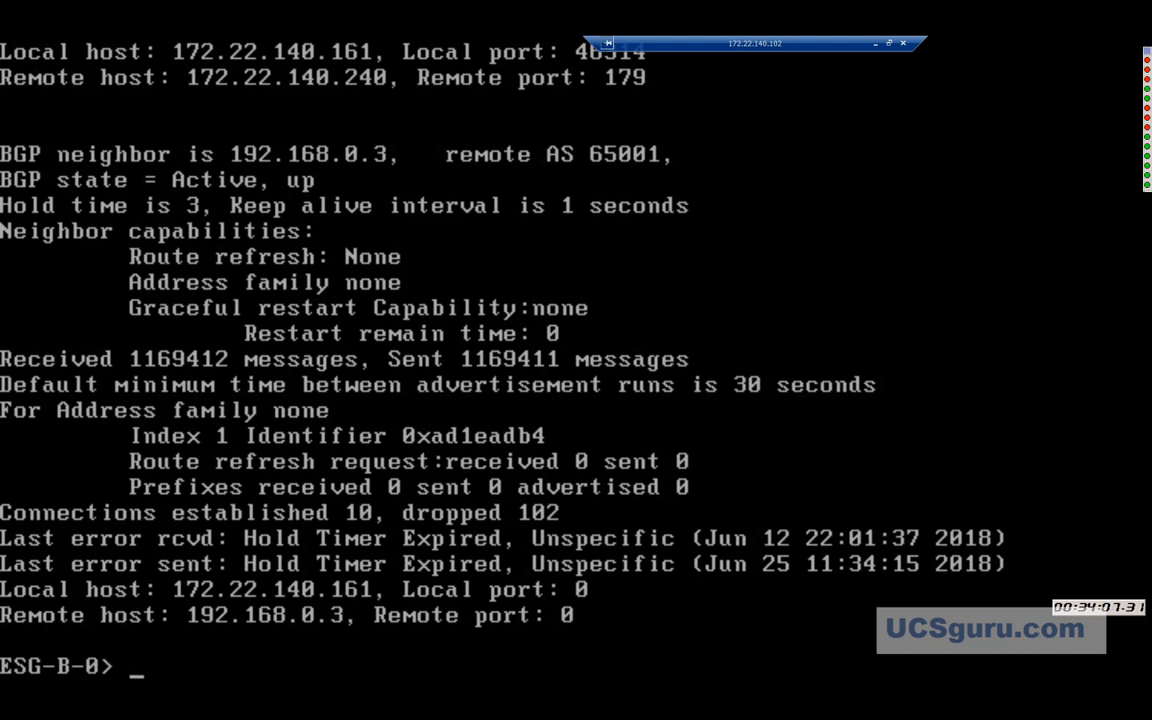
pyautogui.press('Escape')
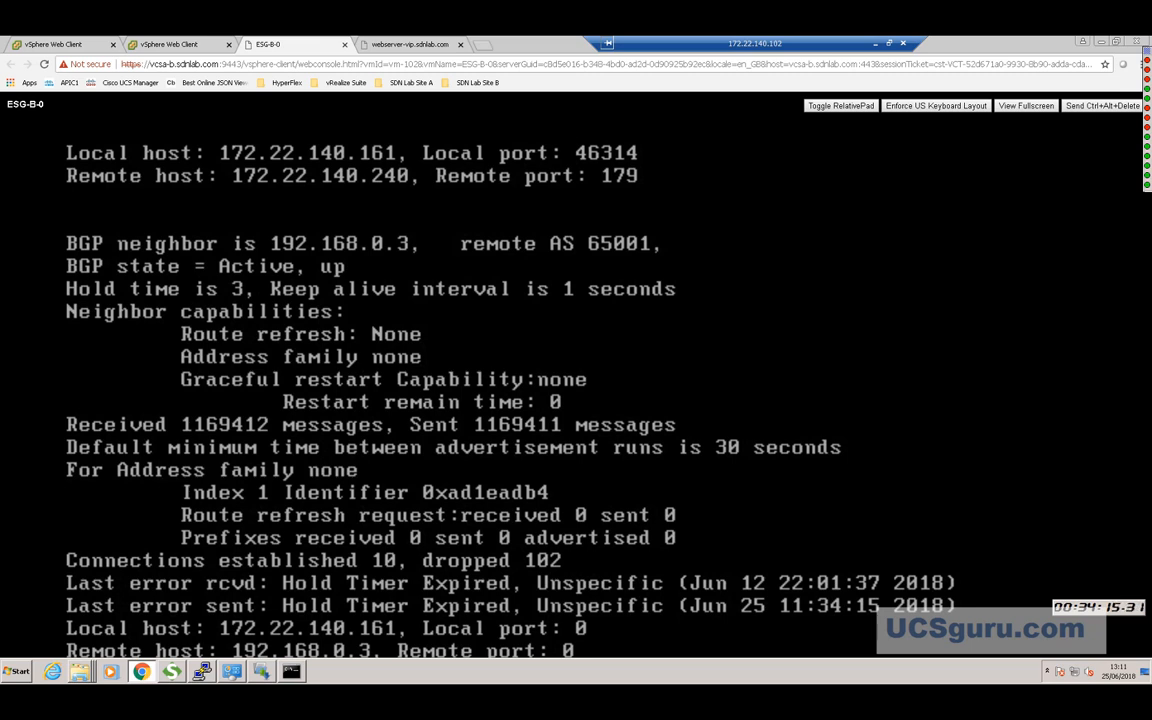
# List Site B's NSX Edges (ESG-B, LB-B, UDLR-01) with the Id column widened for full IDs.
pyautogui.click(163, 46)
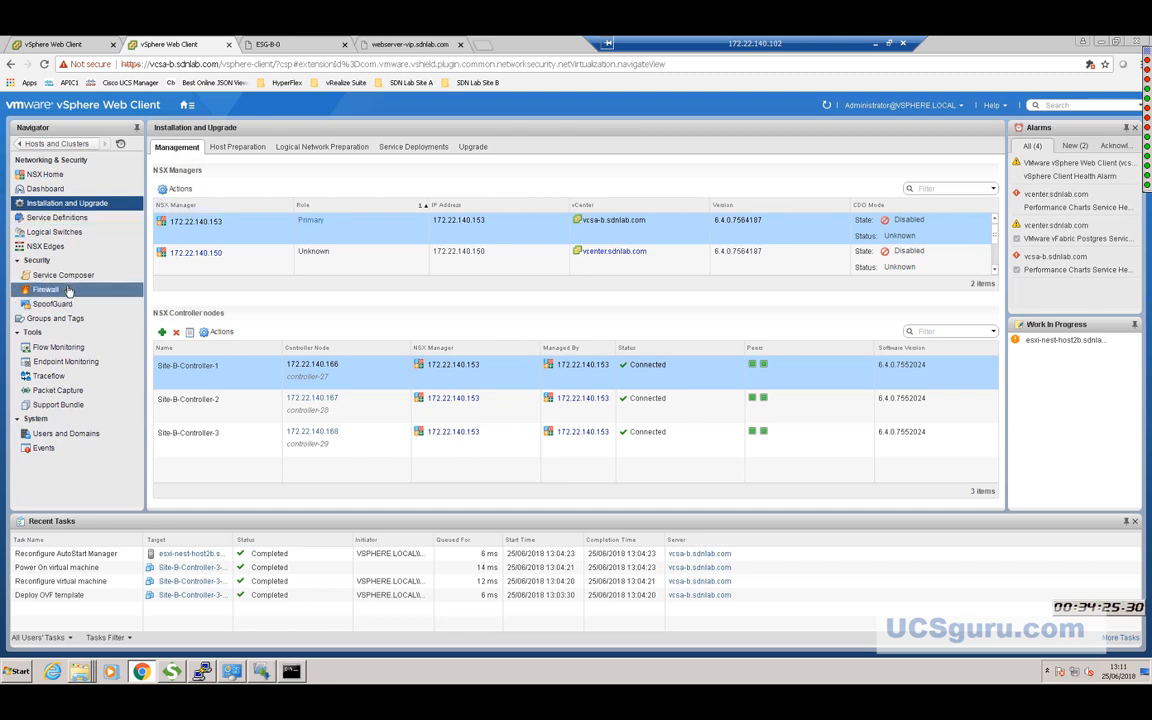
pyautogui.click(48, 247)
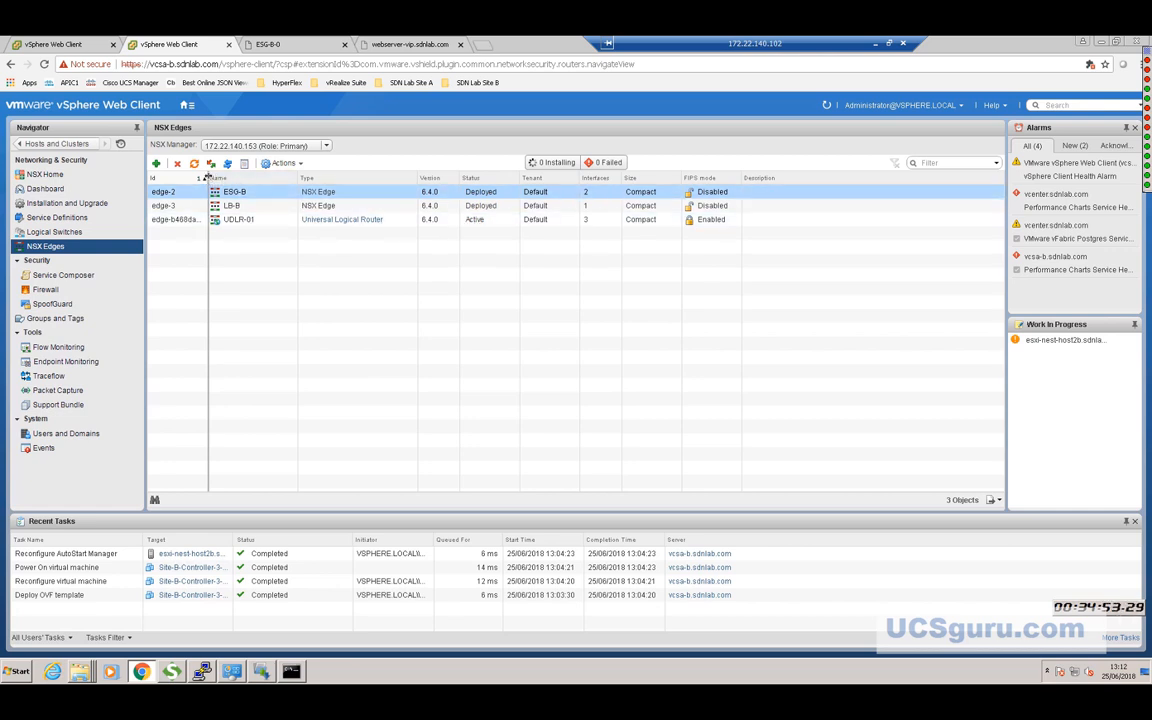
pyautogui.moveTo(207, 177); pyautogui.dragTo(252, 180)
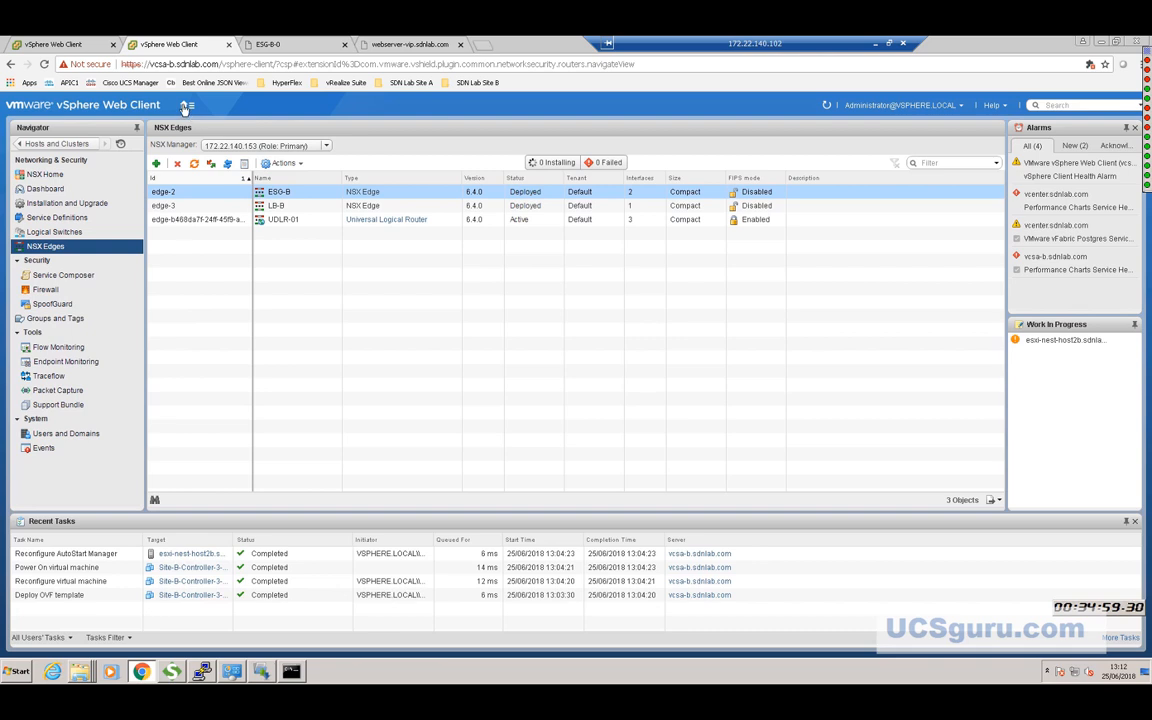
pyautogui.click(185, 105)
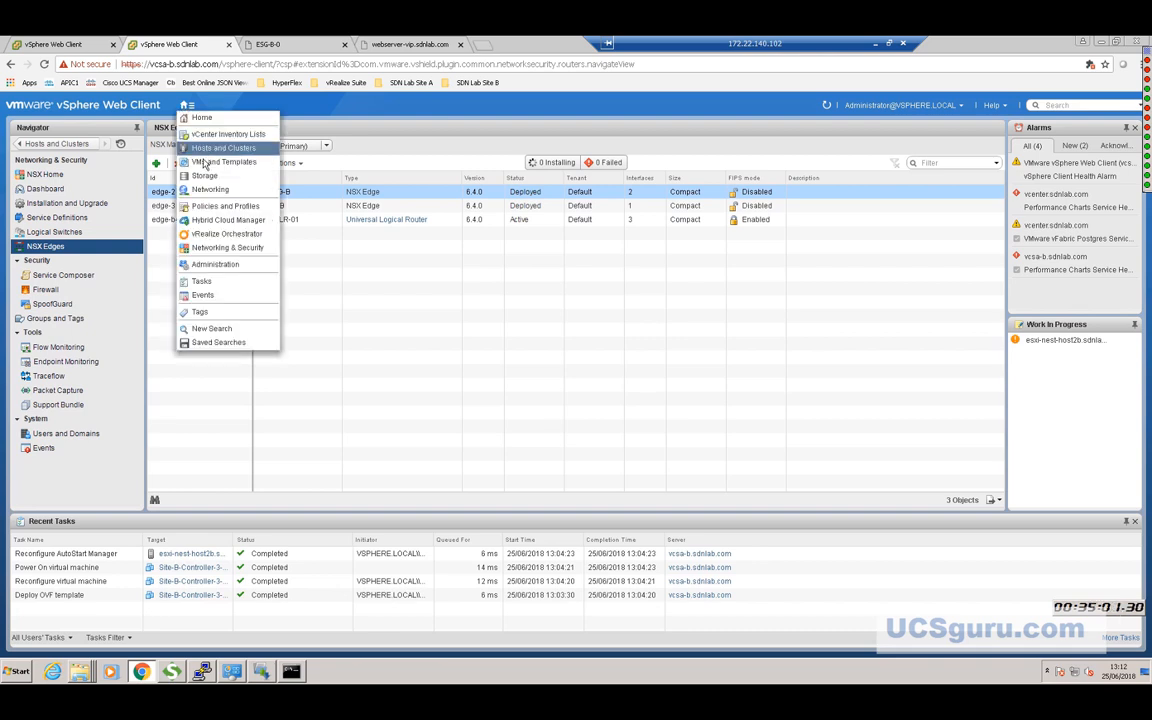
# Show and refresh Hosts and Clusters under vcsa-b, widening the navigator for full VM names.
pyautogui.click(205, 149)
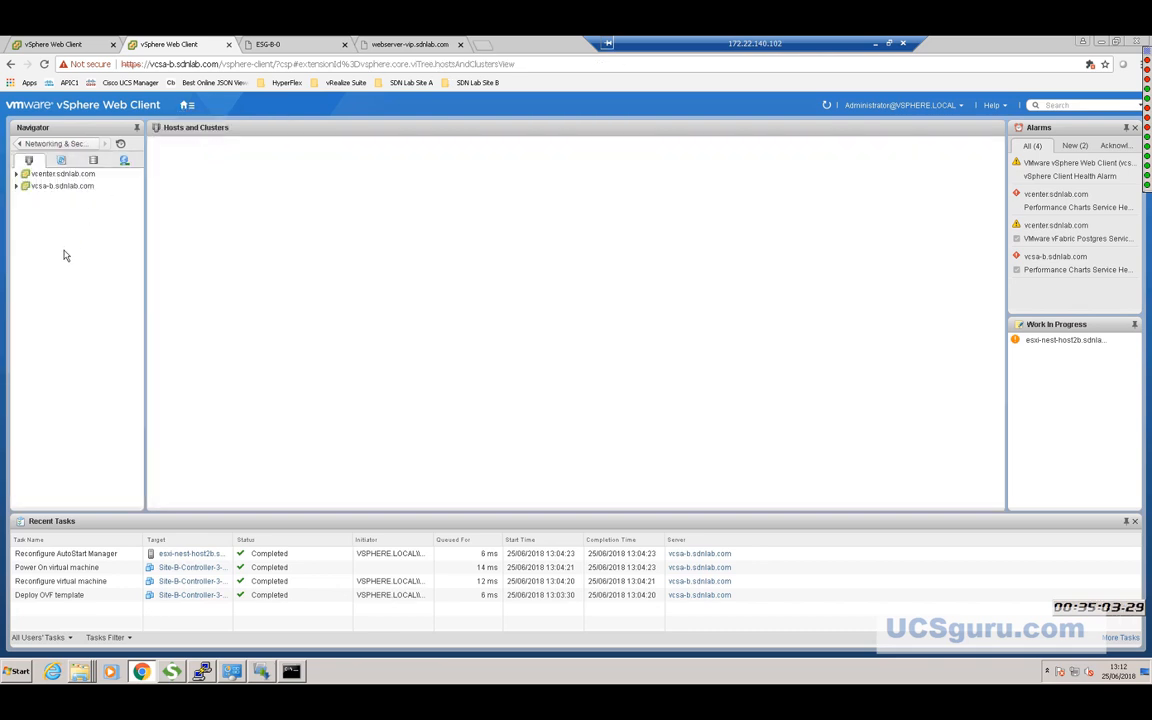
pyautogui.click(18, 189)
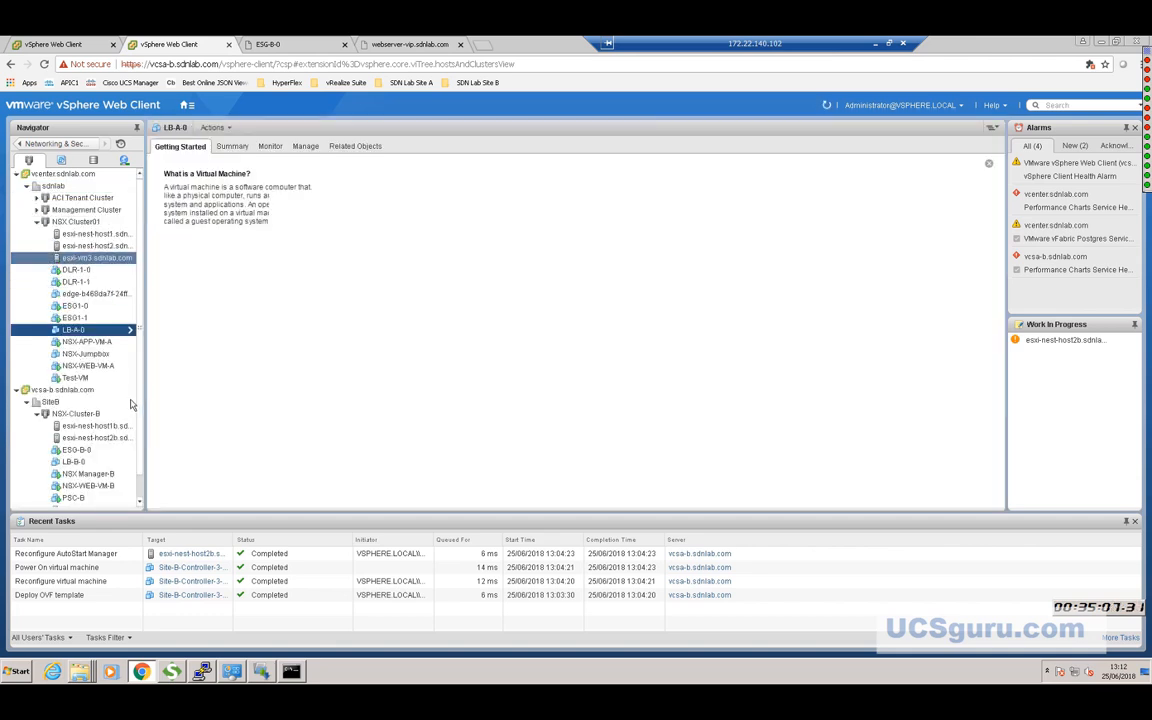
pyautogui.scroll(-1, 141, 472)
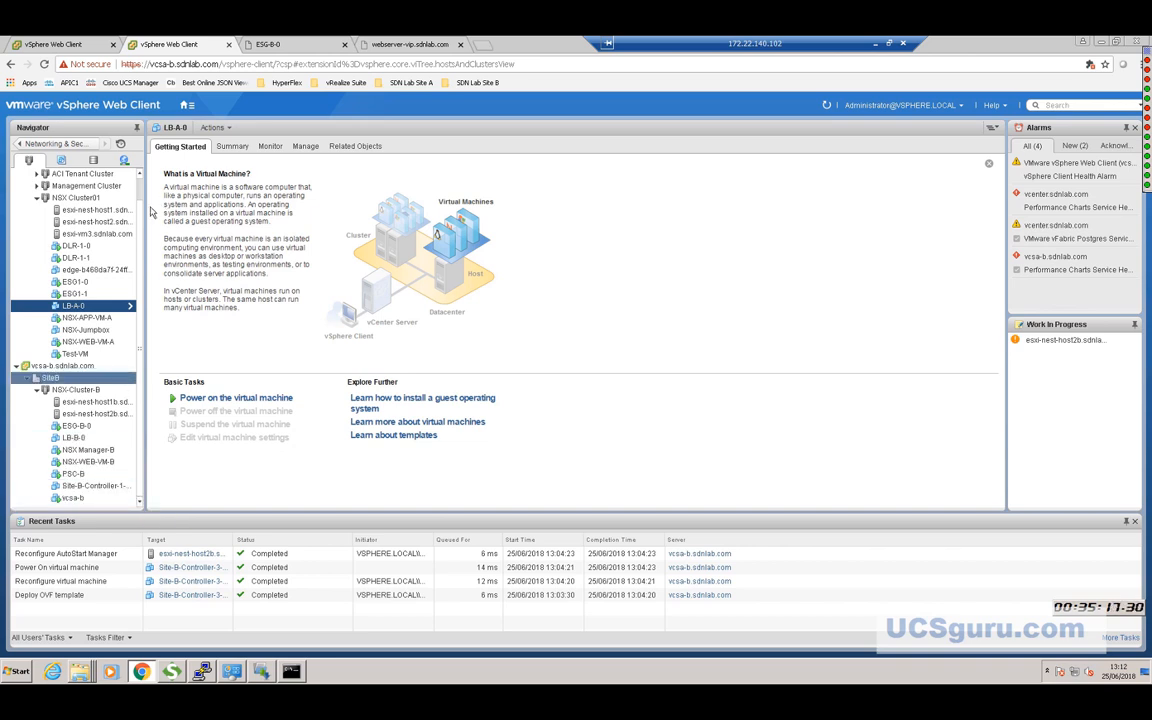
pyautogui.click(826, 105)
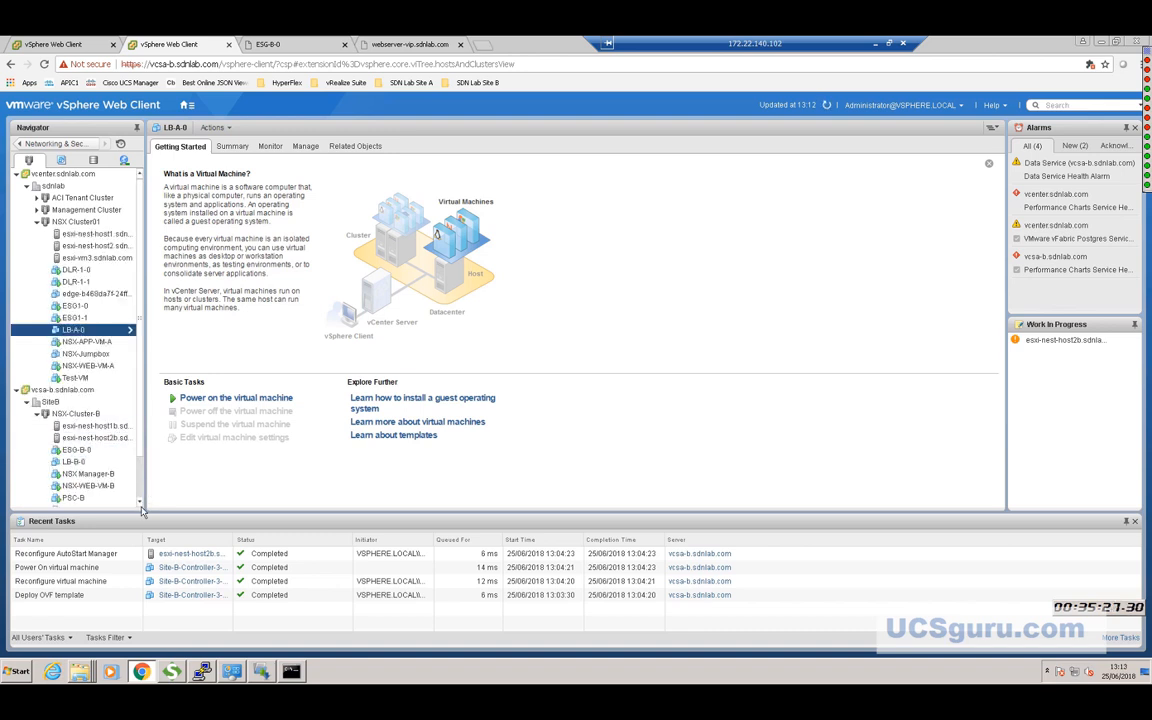
pyautogui.scroll(-3, 141, 505)
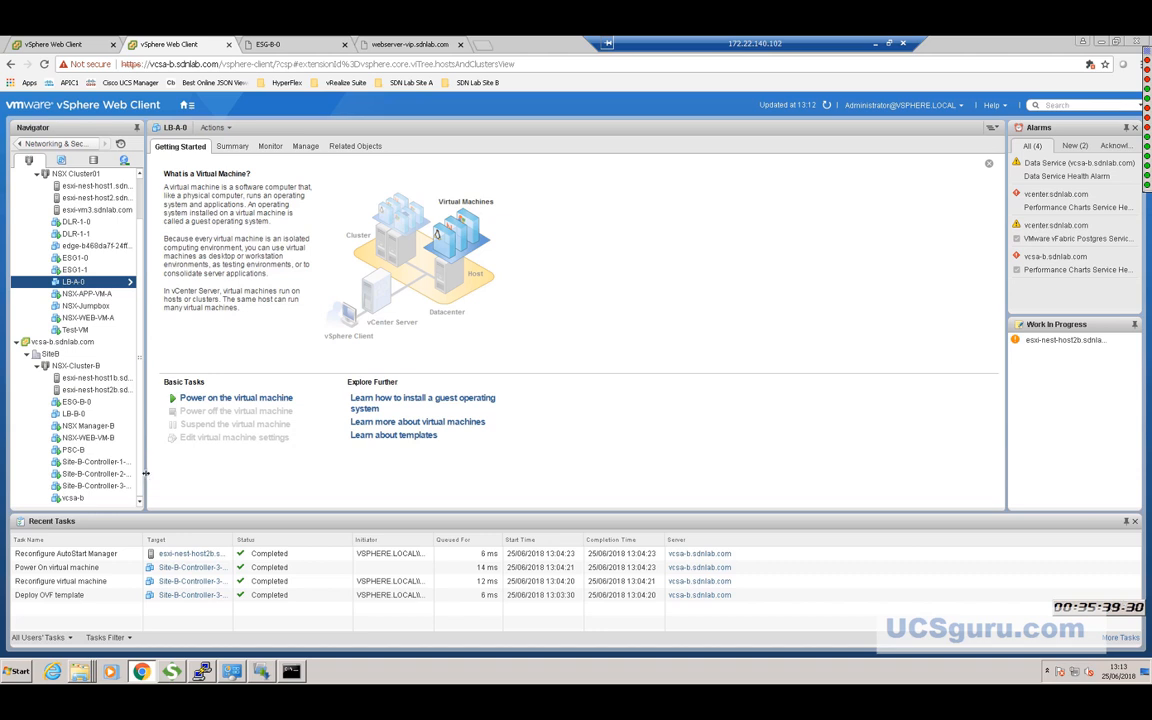
pyautogui.moveTo(146, 478); pyautogui.dragTo(220, 475)
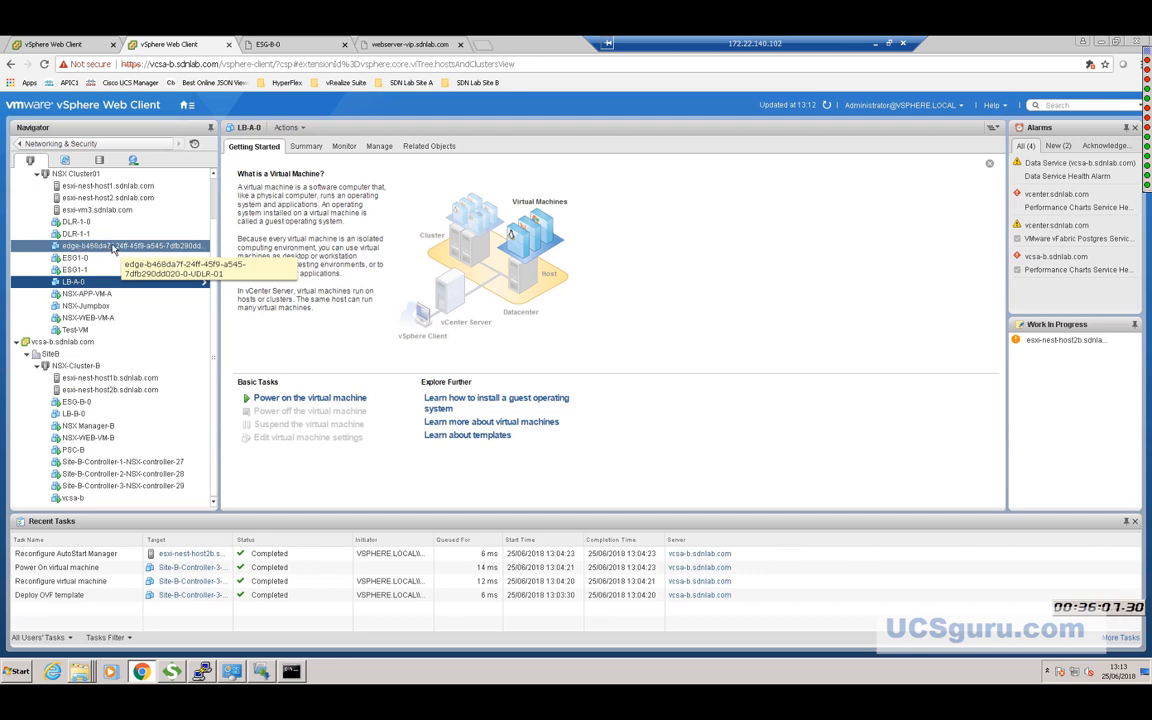
pyautogui.click(186, 106)
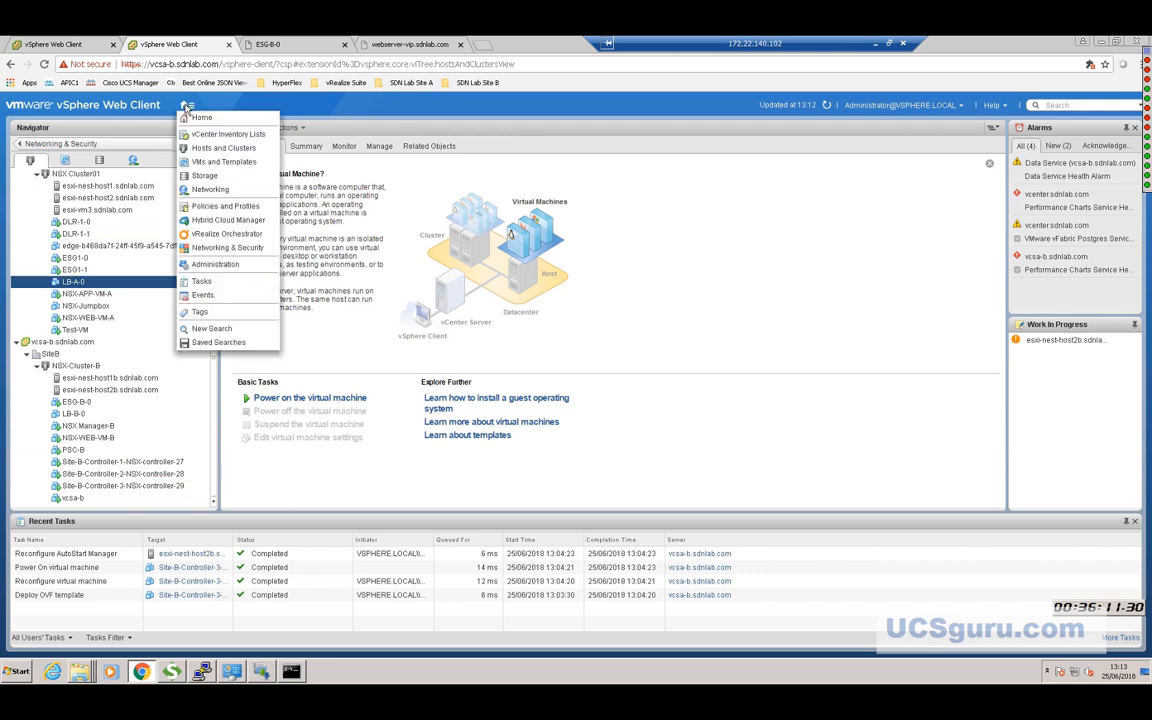
# Reopen NSX Edges for primary manager 172.22.140.153 and select UDLR-01.
pyautogui.click(217, 248)
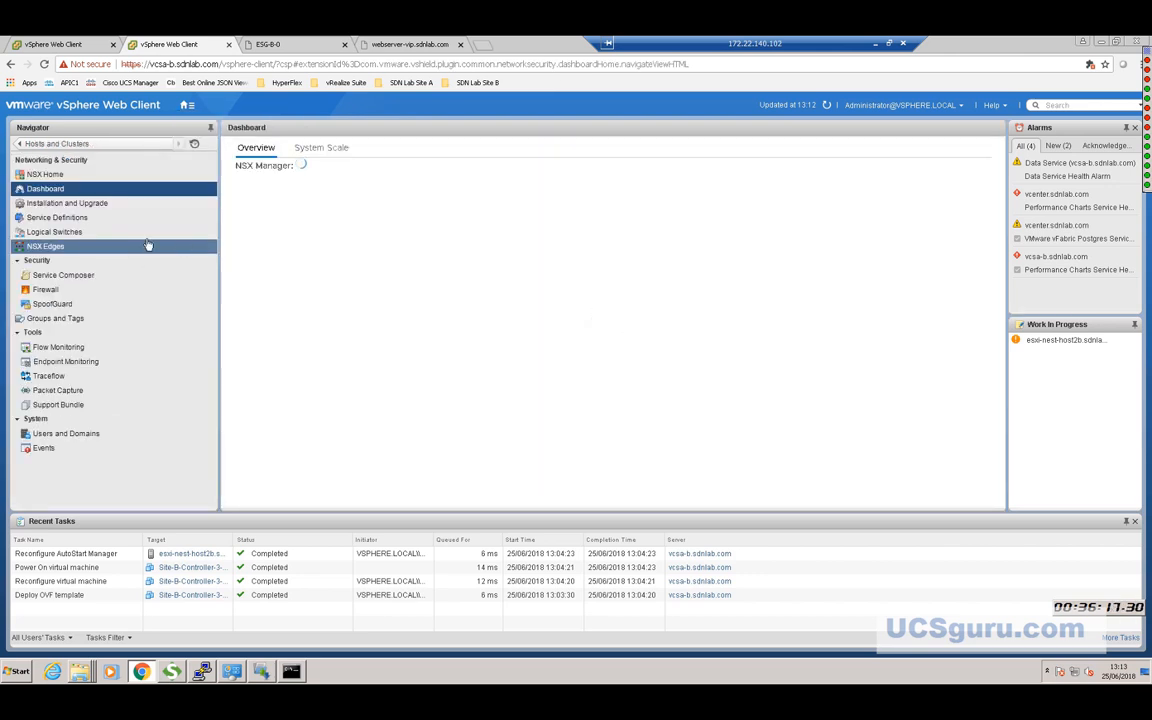
pyautogui.click(33, 249)
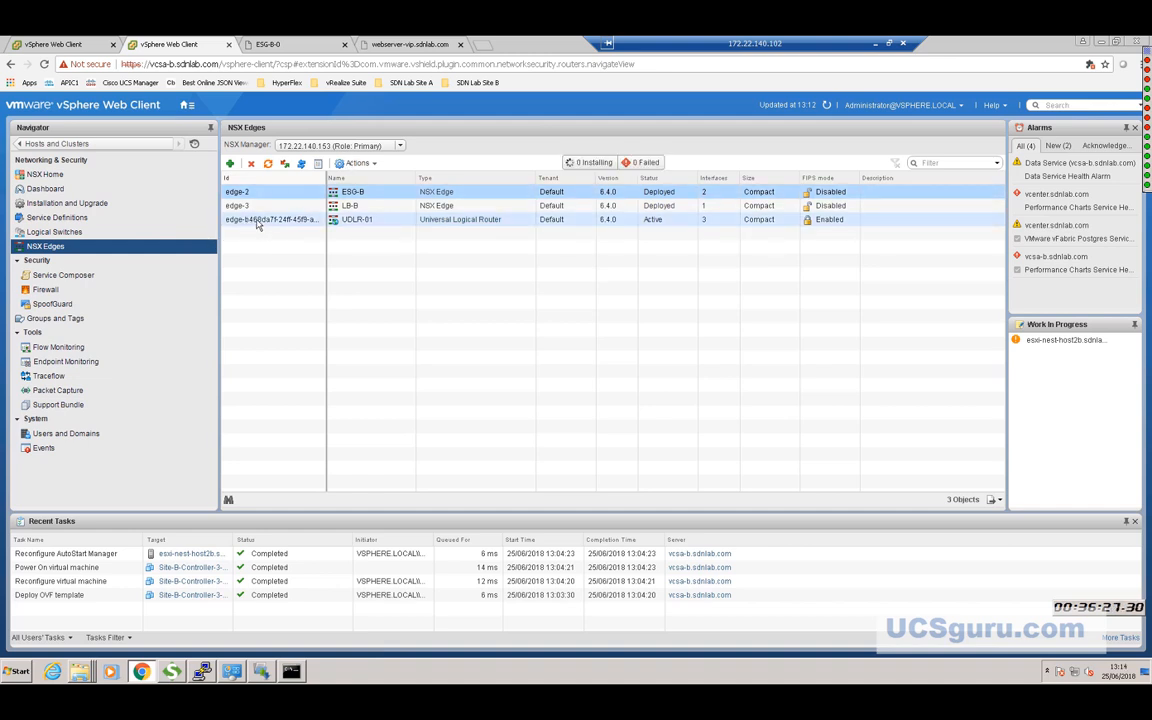
pyautogui.click(257, 221)
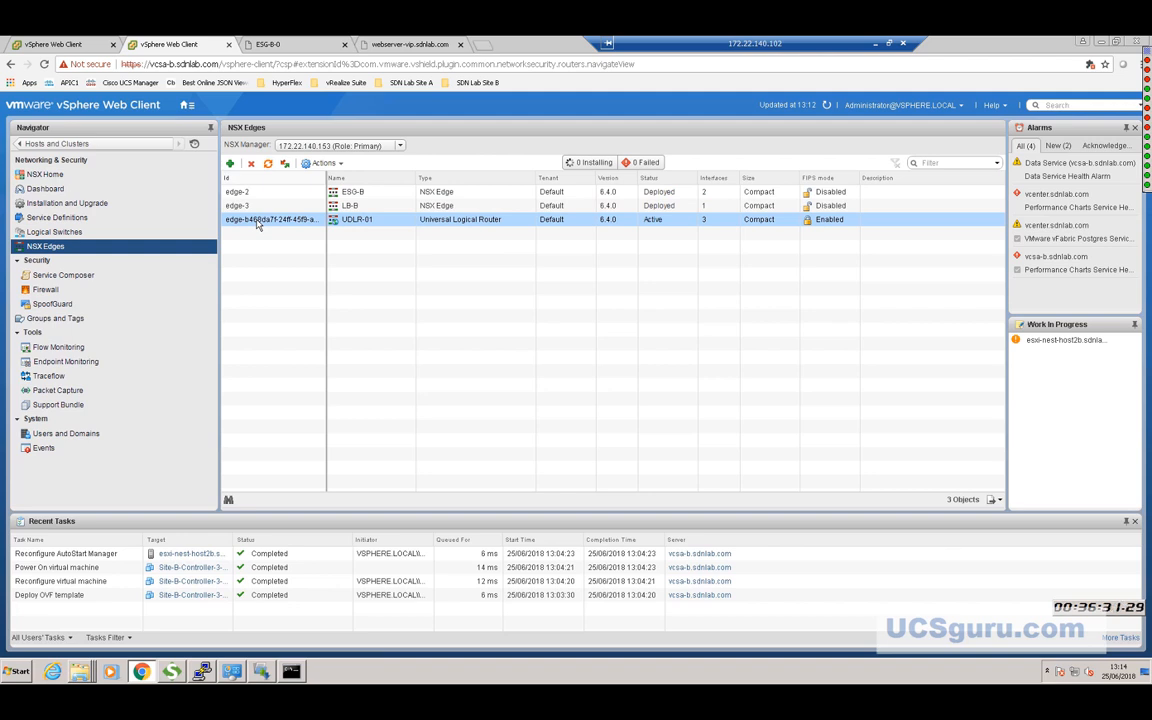
# Open UDLR-01's configuration and start adding a Logical Router Appliance in datacenter SiteB.
pyautogui.doubleClick(257, 221)
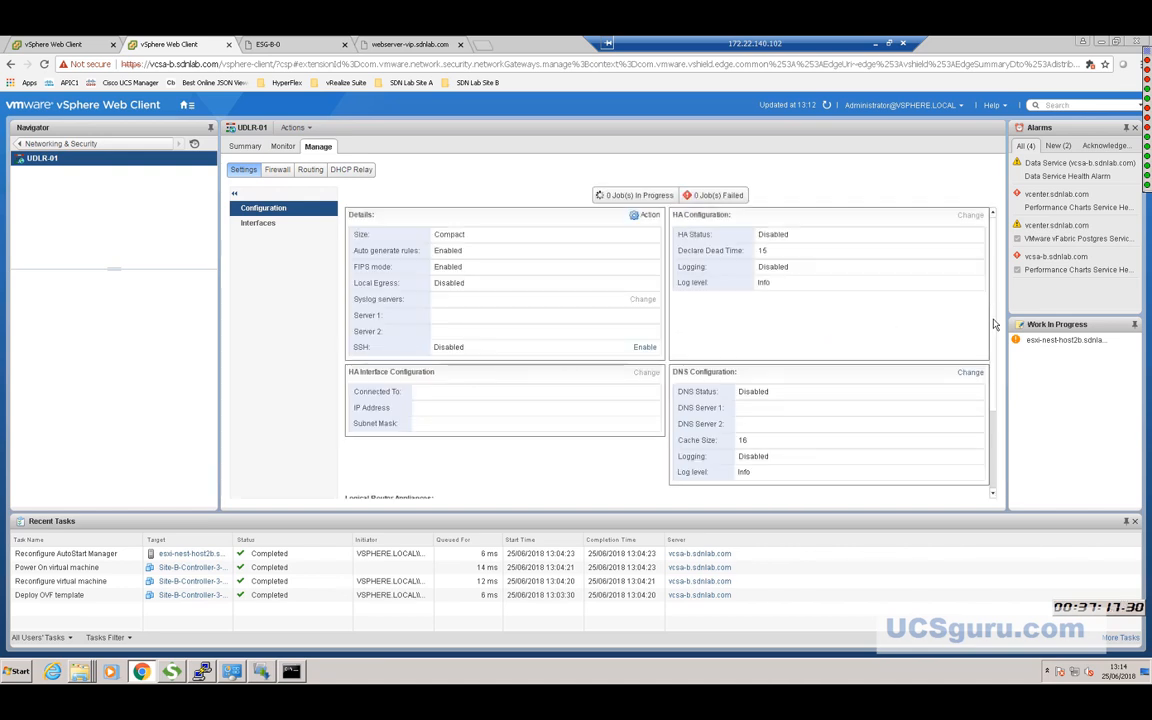
pyautogui.scroll(-3, 995, 370)
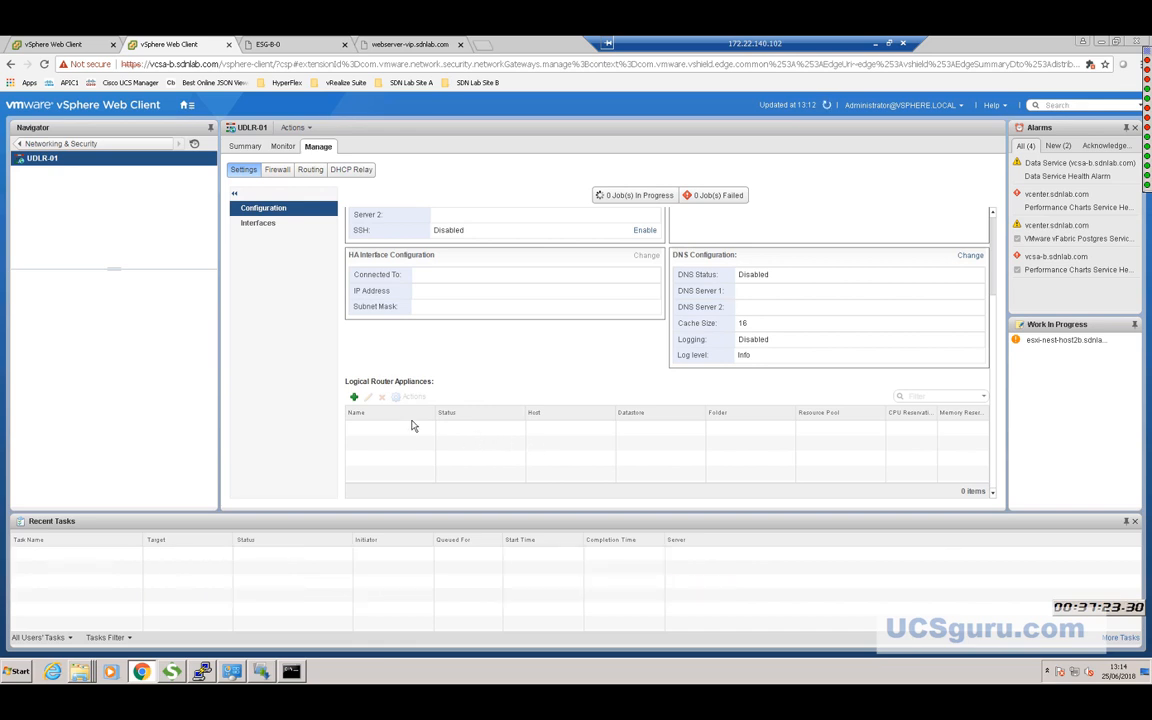
pyautogui.click(354, 400)
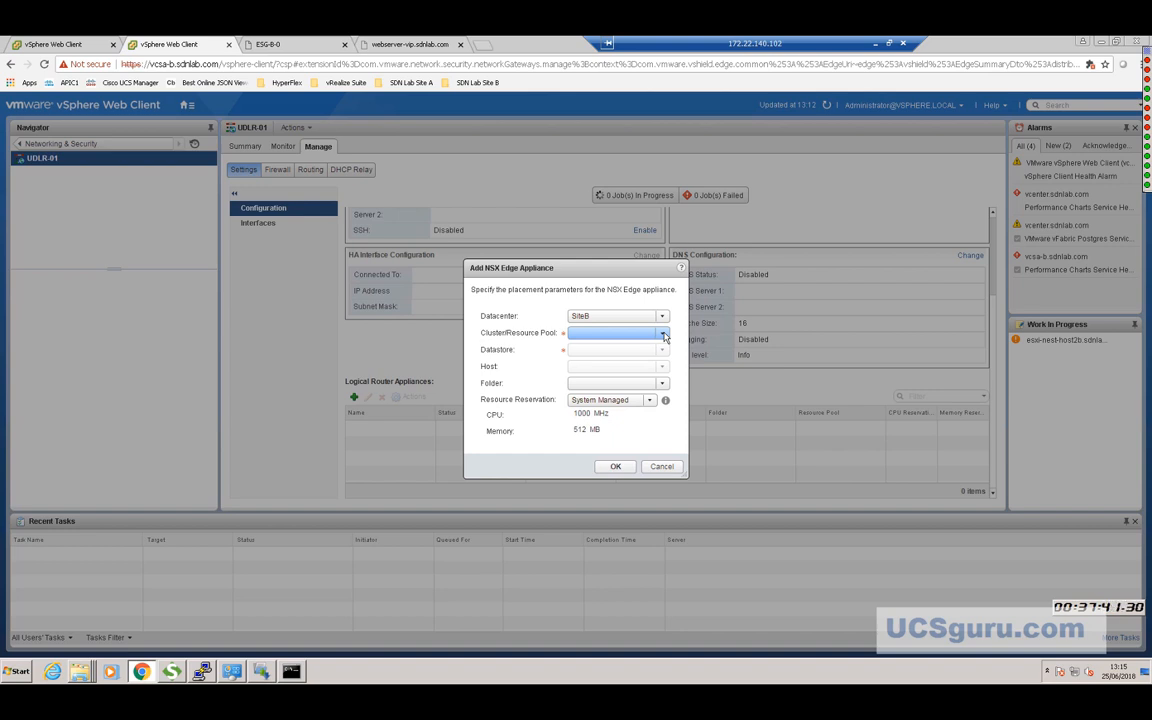
# Place the new UDLR-01 appliance on NSX-Cluster-B with datastore aci_demo_vsphere.
pyautogui.click(664, 337)
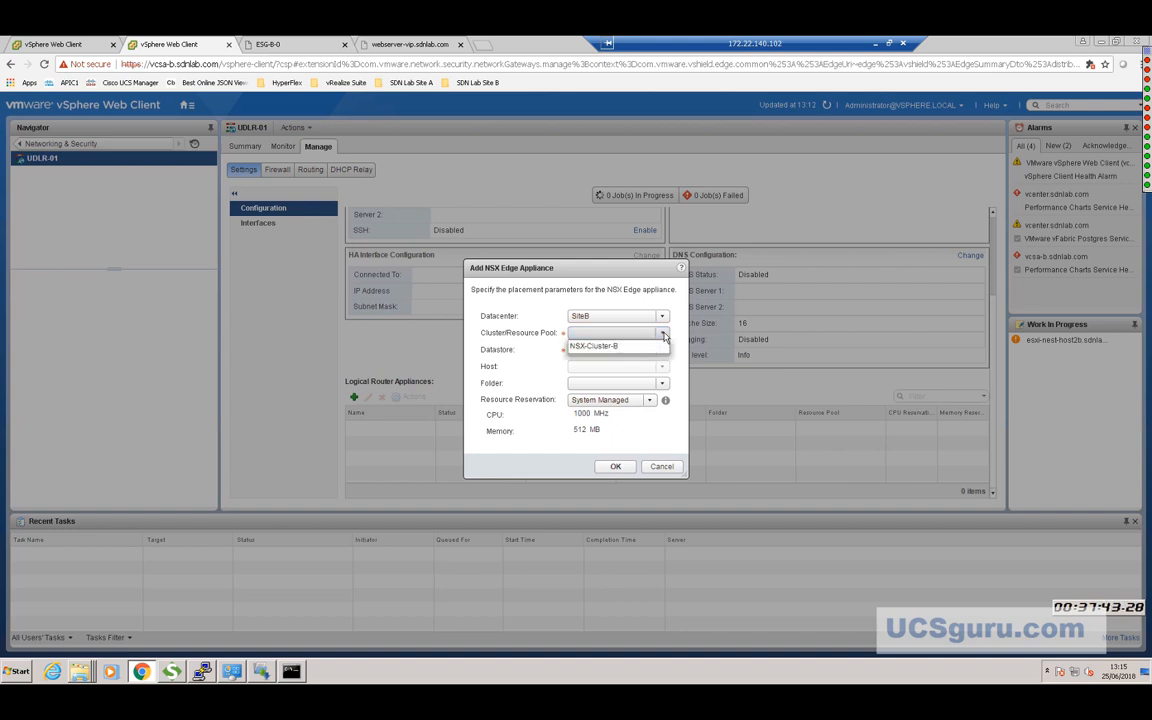
pyautogui.click(604, 347)
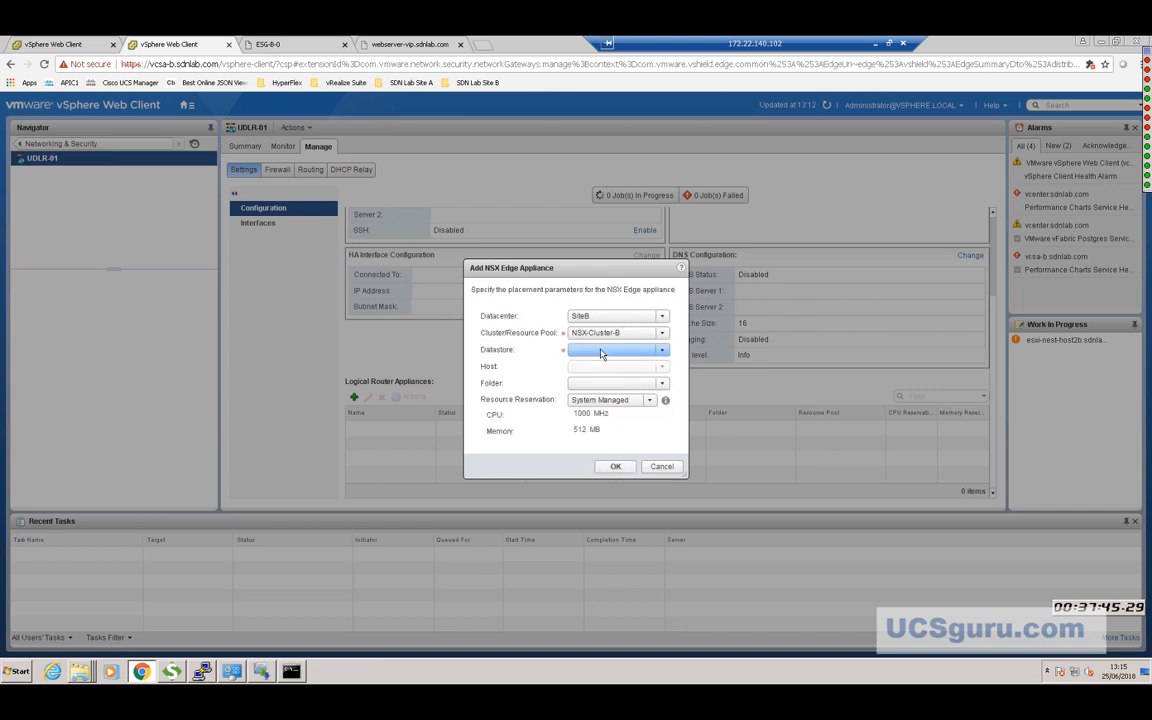
pyautogui.click(620, 350)
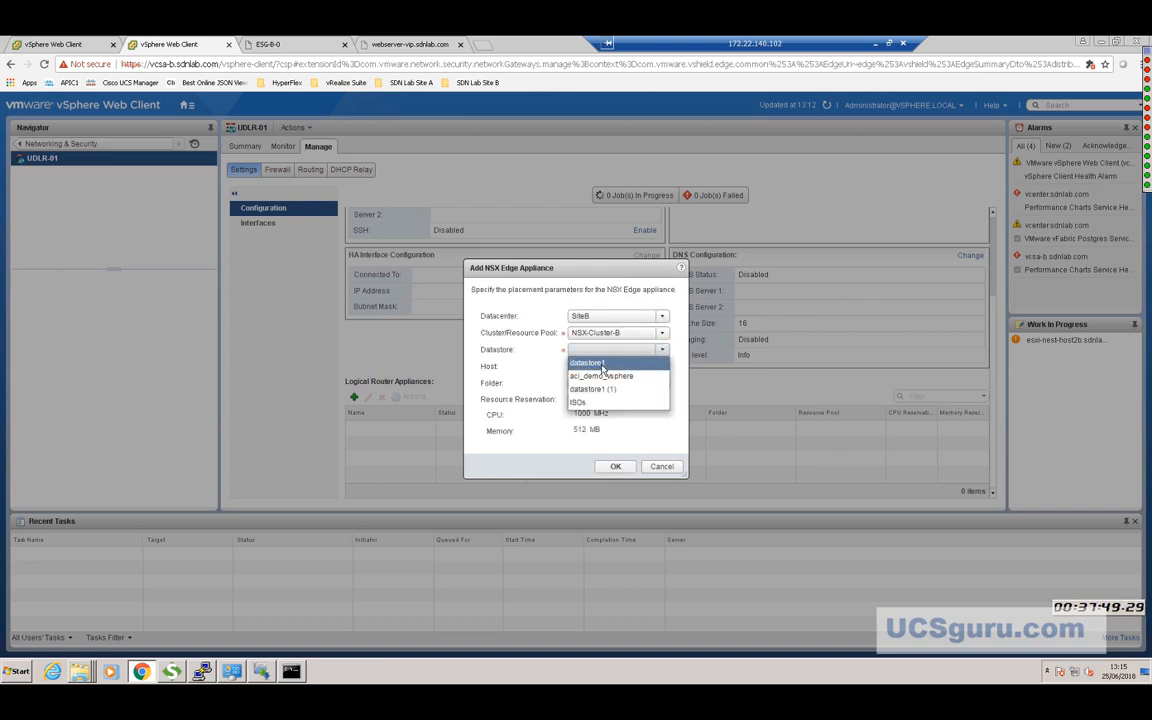
pyautogui.click(612, 377)
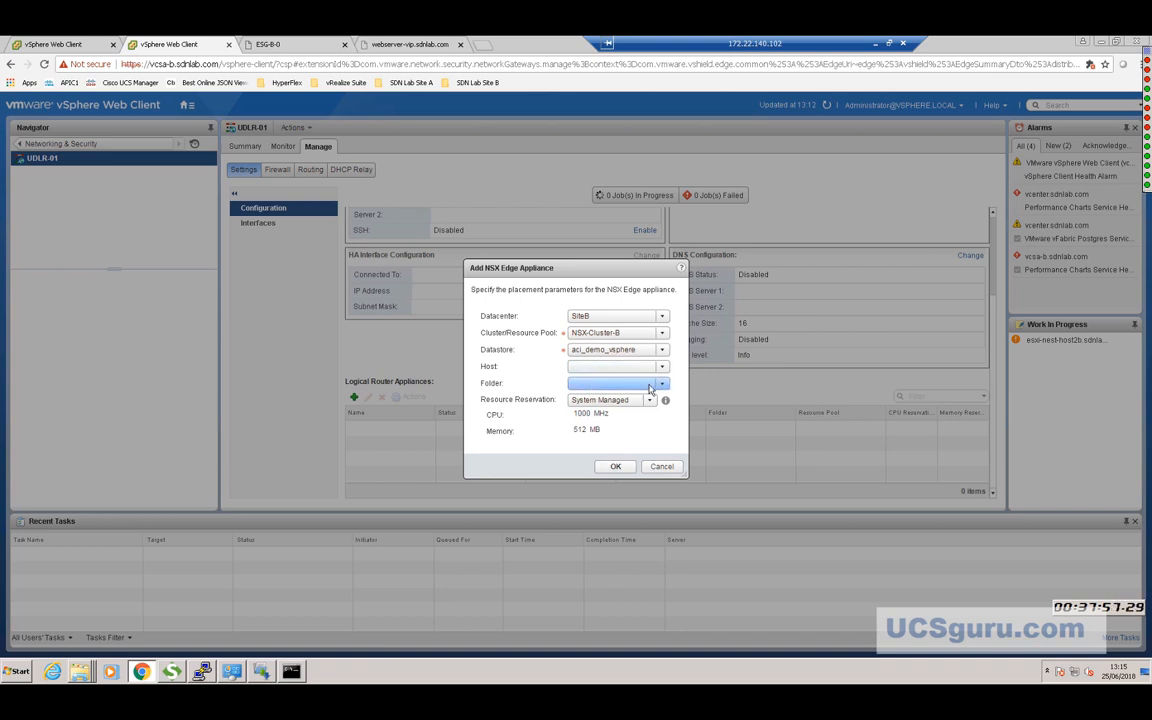
pyautogui.click(616, 467)
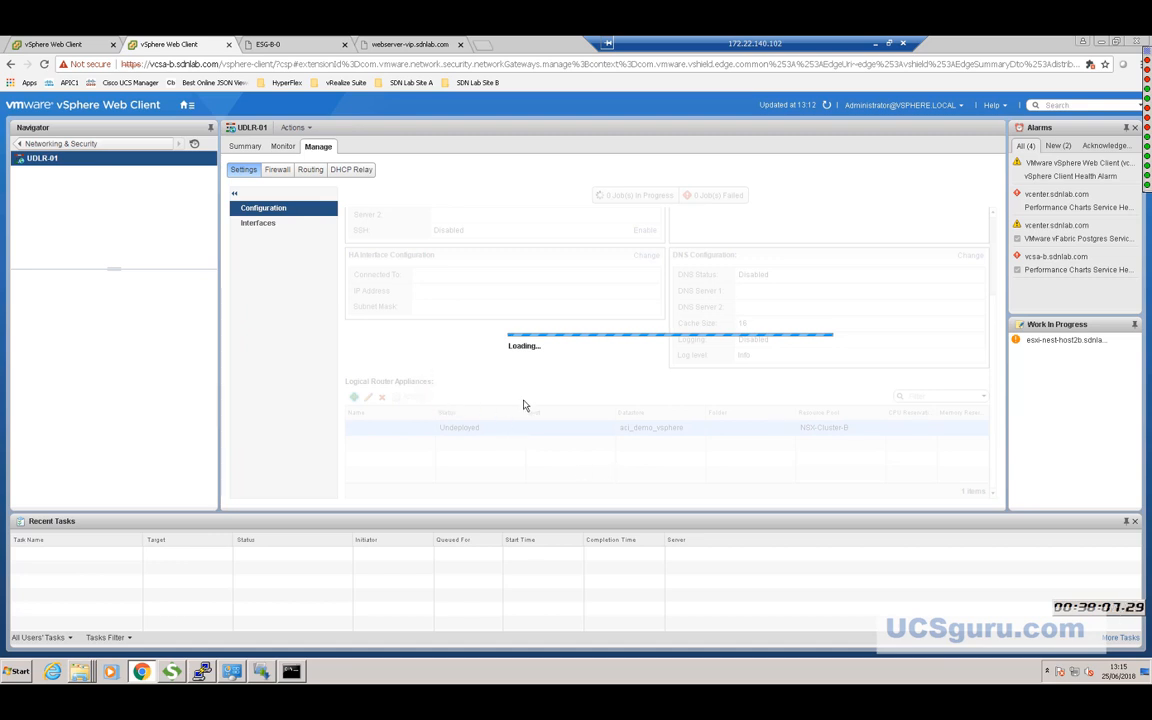
pyautogui.click(104, 146)
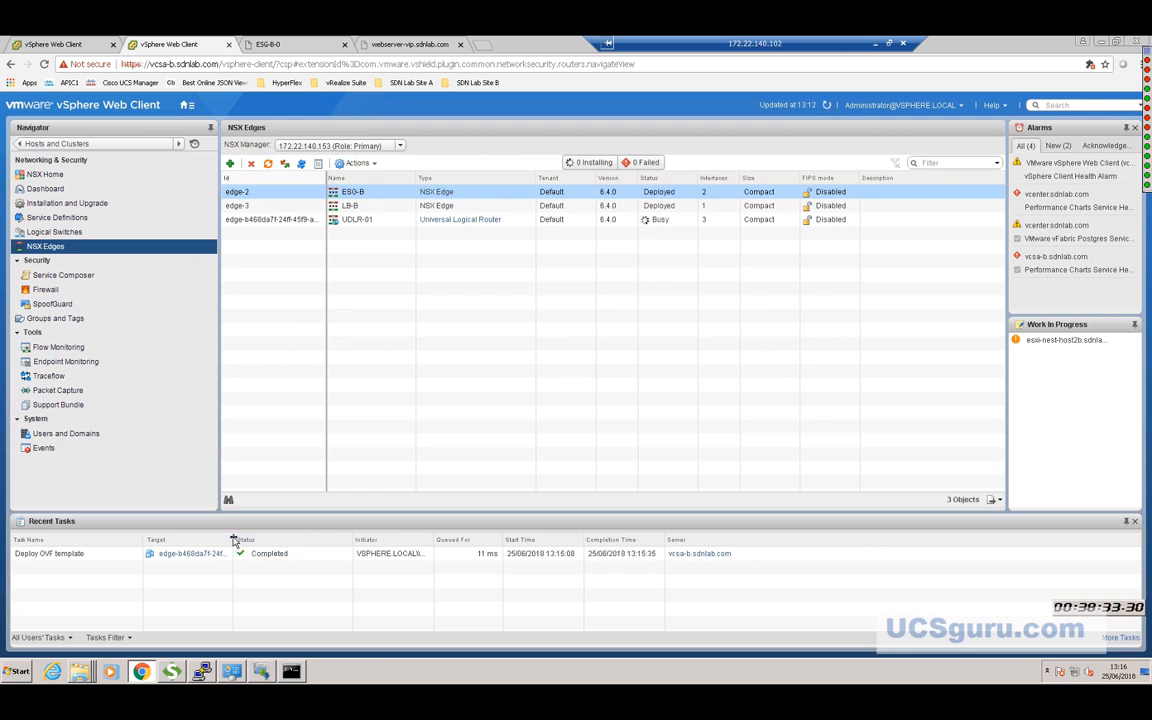
pyautogui.moveTo(233, 541); pyautogui.dragTo(378, 543)
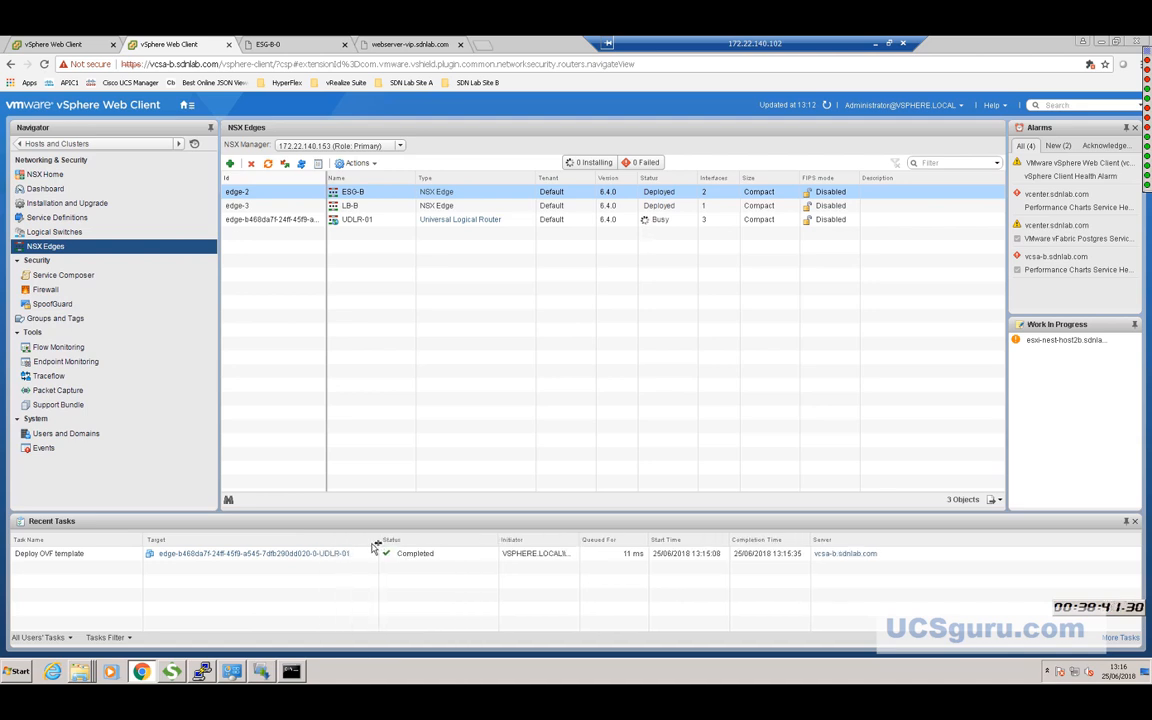
pyautogui.click(366, 543)
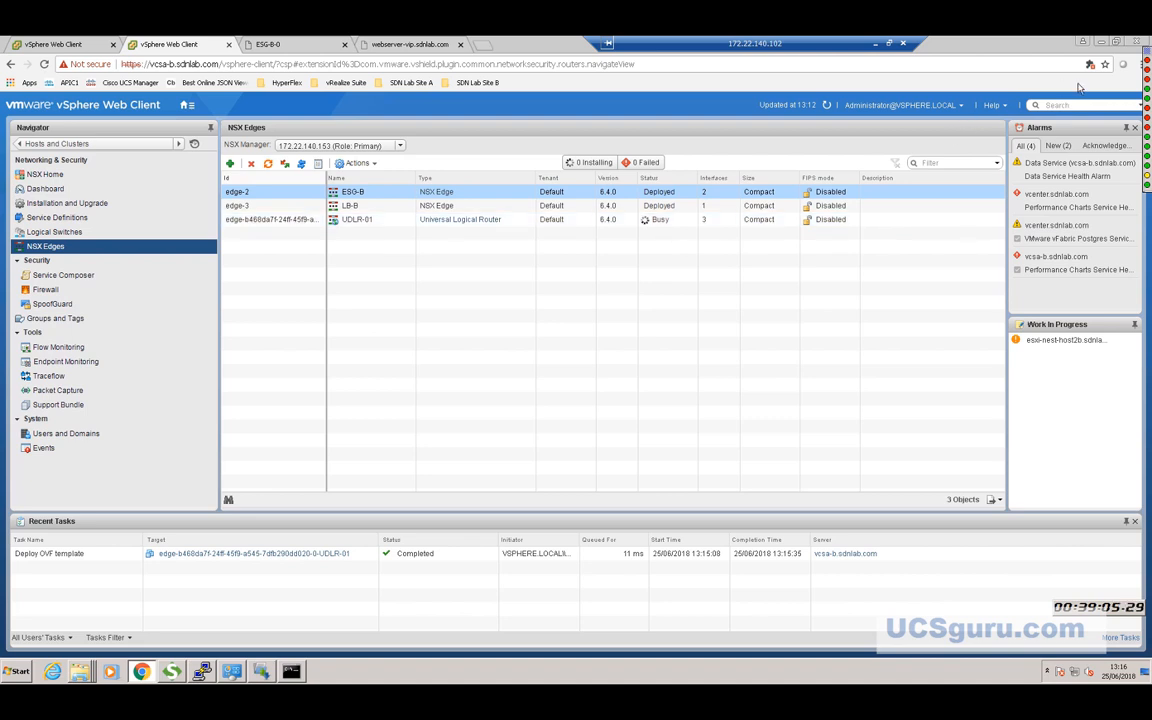
pyautogui.moveTo(1137, 118)
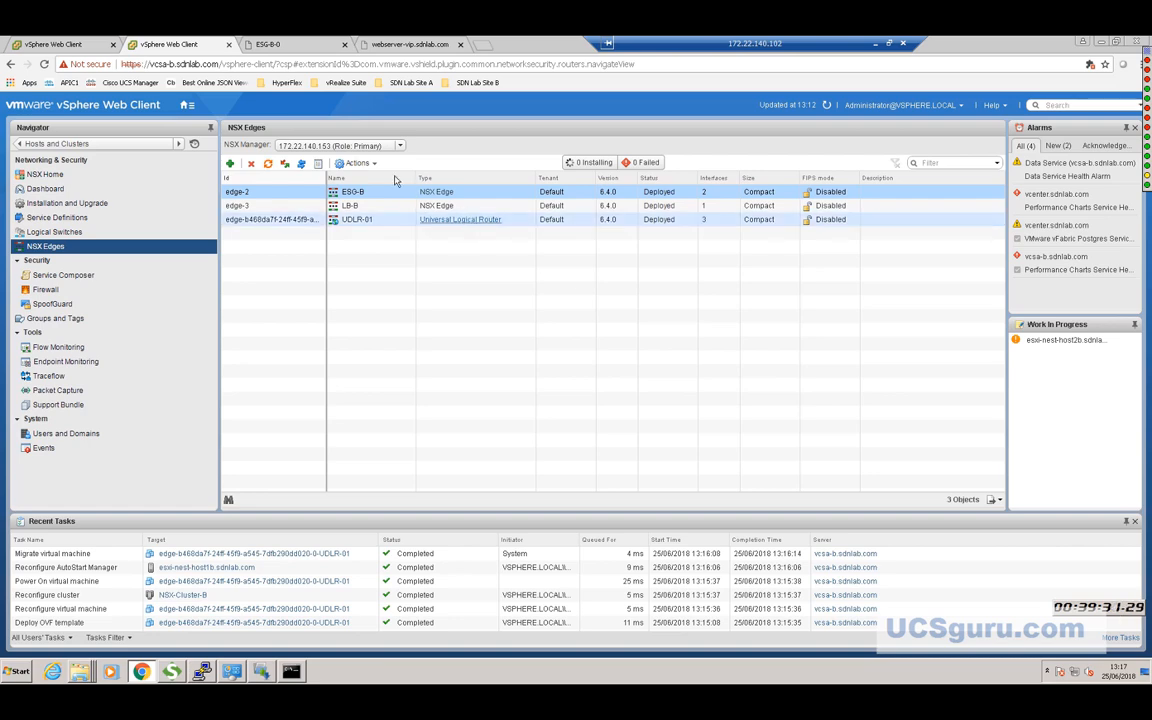
# Rerun 'sh ip bgp nei' on ESG-B-0: neighbor 192.168.0.3 (AS 65001) is now Established.
pyautogui.click(285, 45)
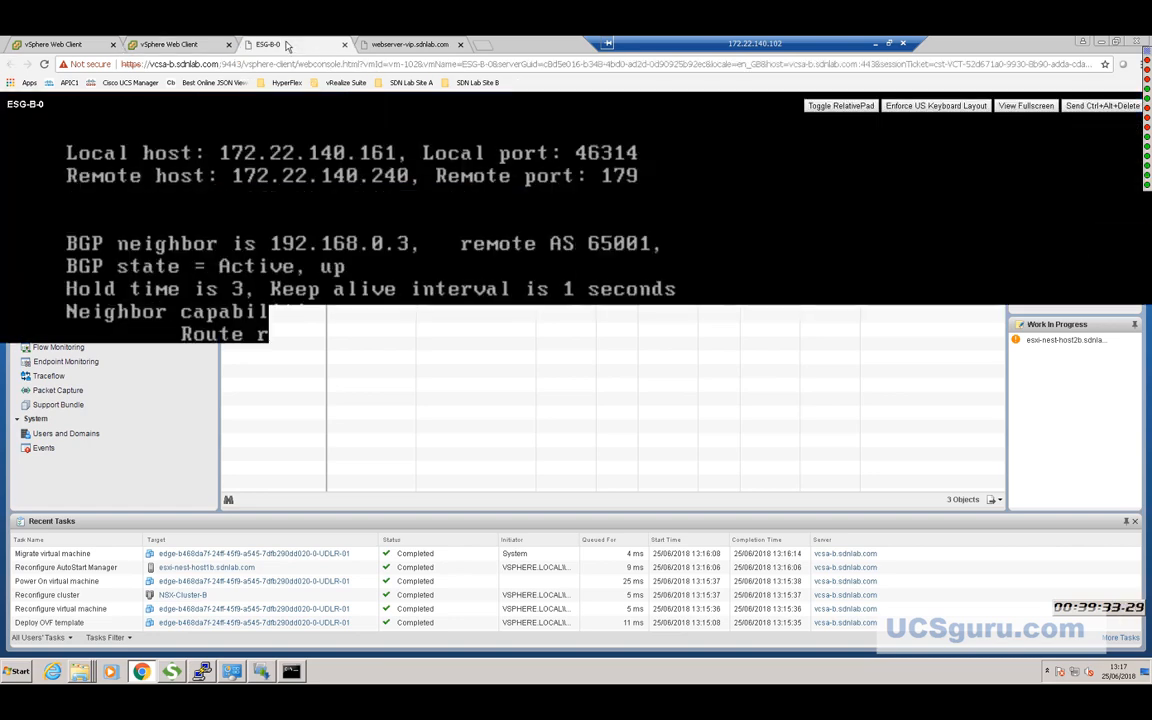
pyautogui.click(1025, 106)
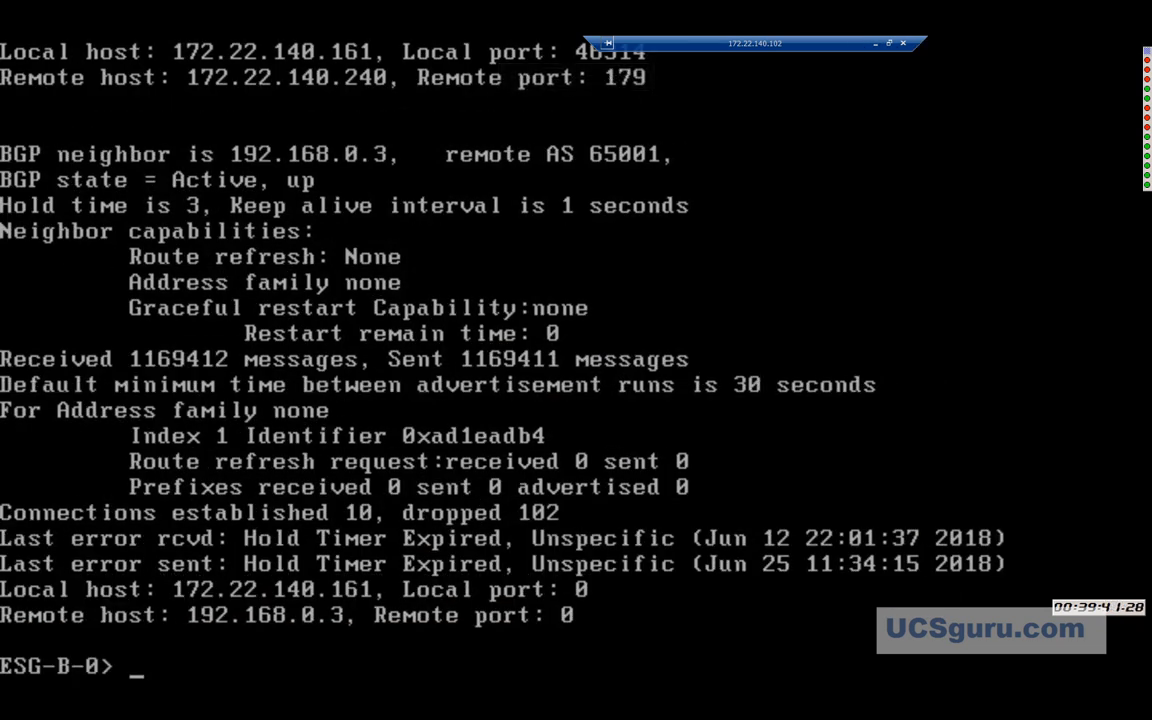
pyautogui.write('sh ip bgp nei')
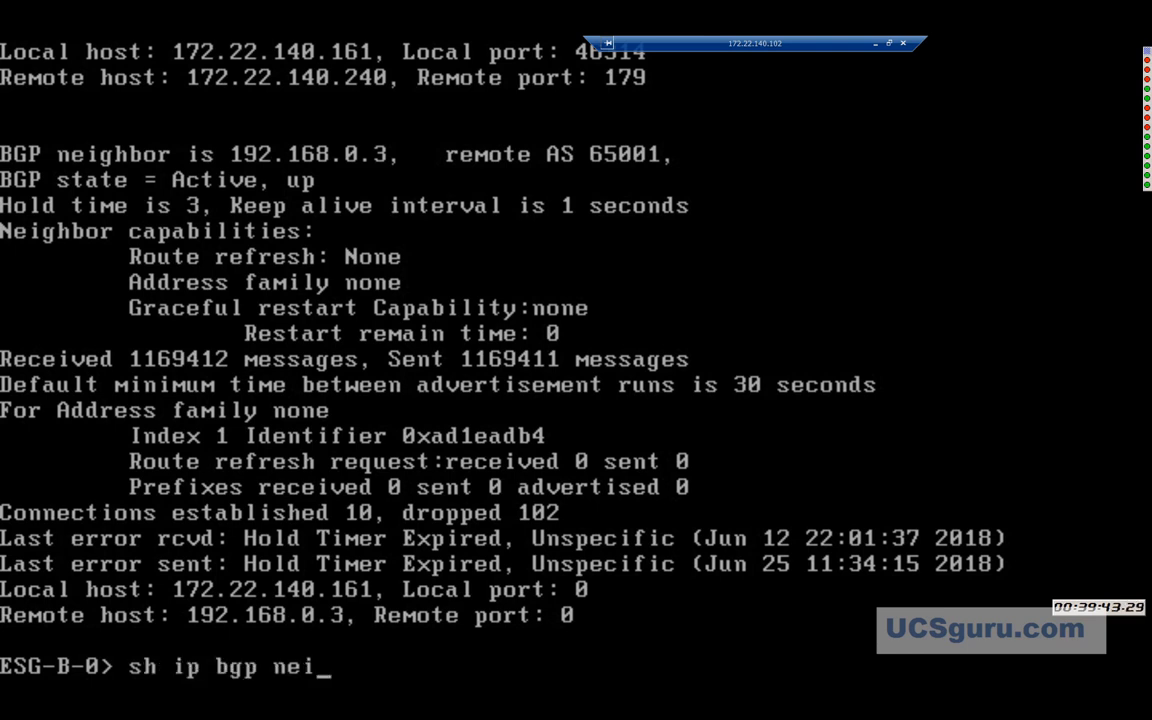
pyautogui.press('Return')
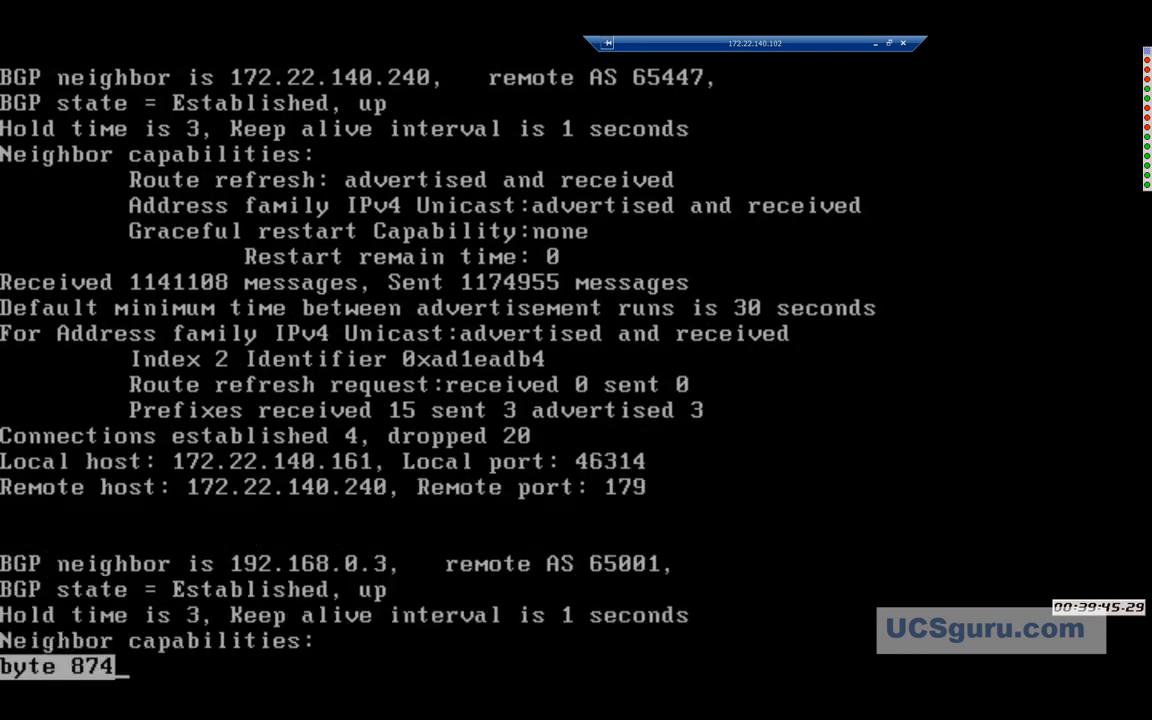
pyautogui.press('Return')
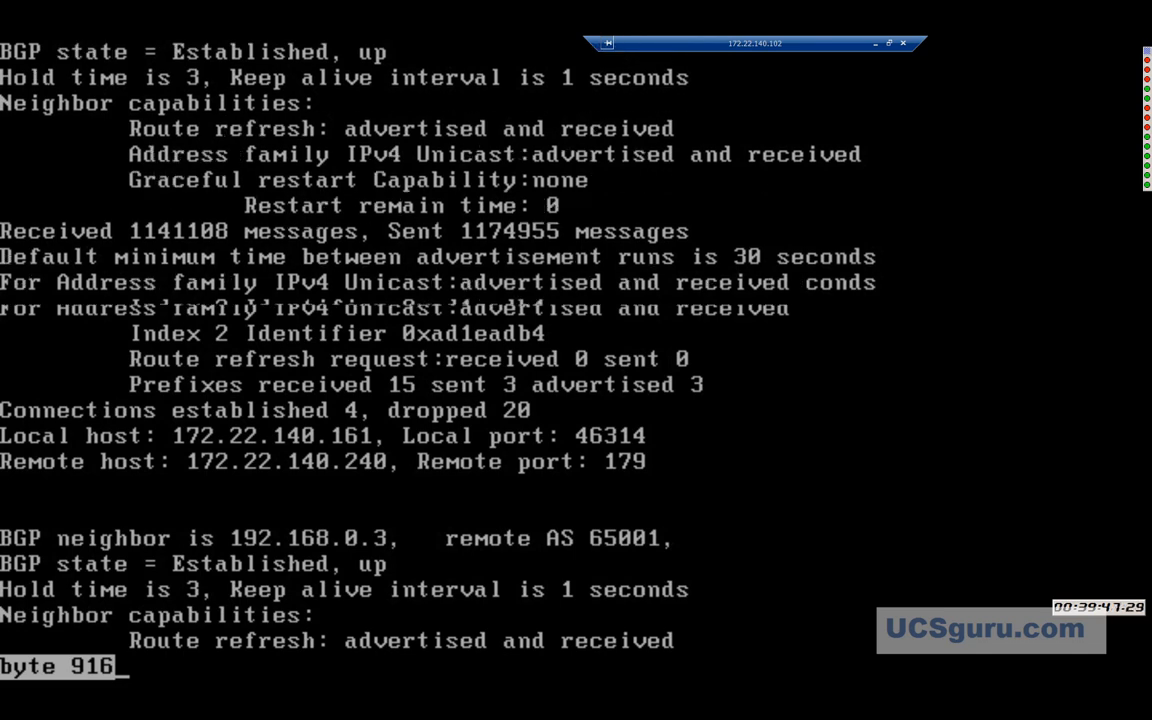
pyautogui.press('Return')
pyautogui.press('Return')
pyautogui.press('Return')
pyautogui.press('Return')
pyautogui.press('Return')
pyautogui.press('Return')
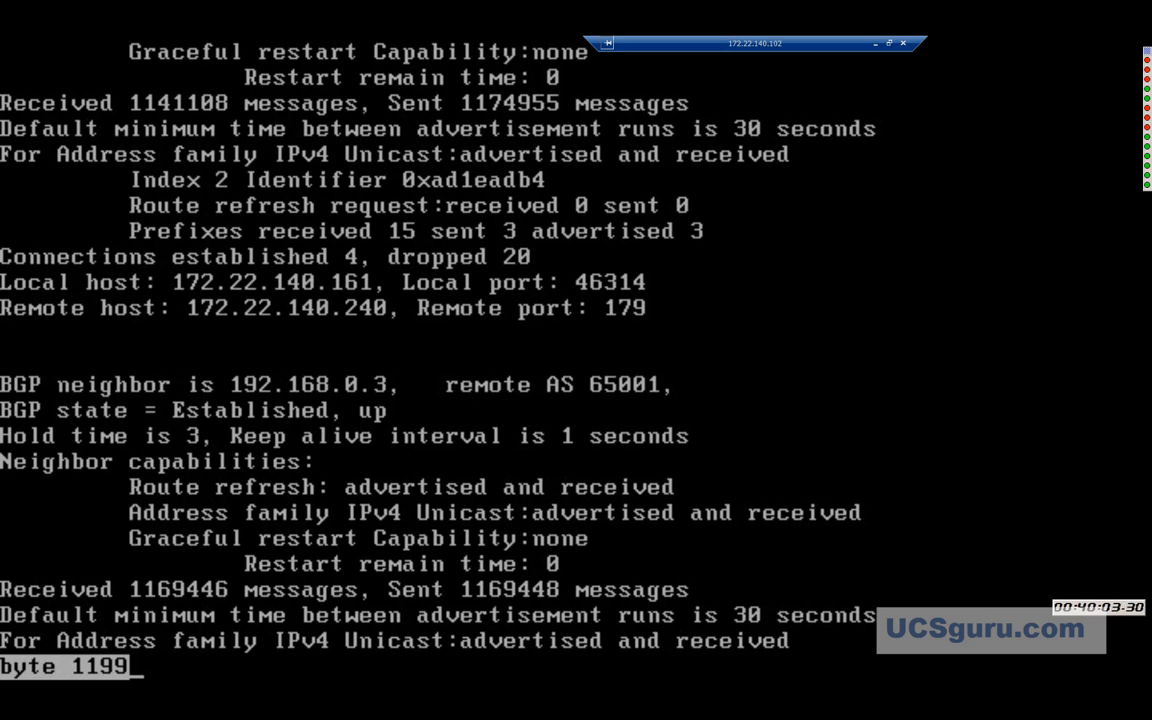
pyautogui.press('space')
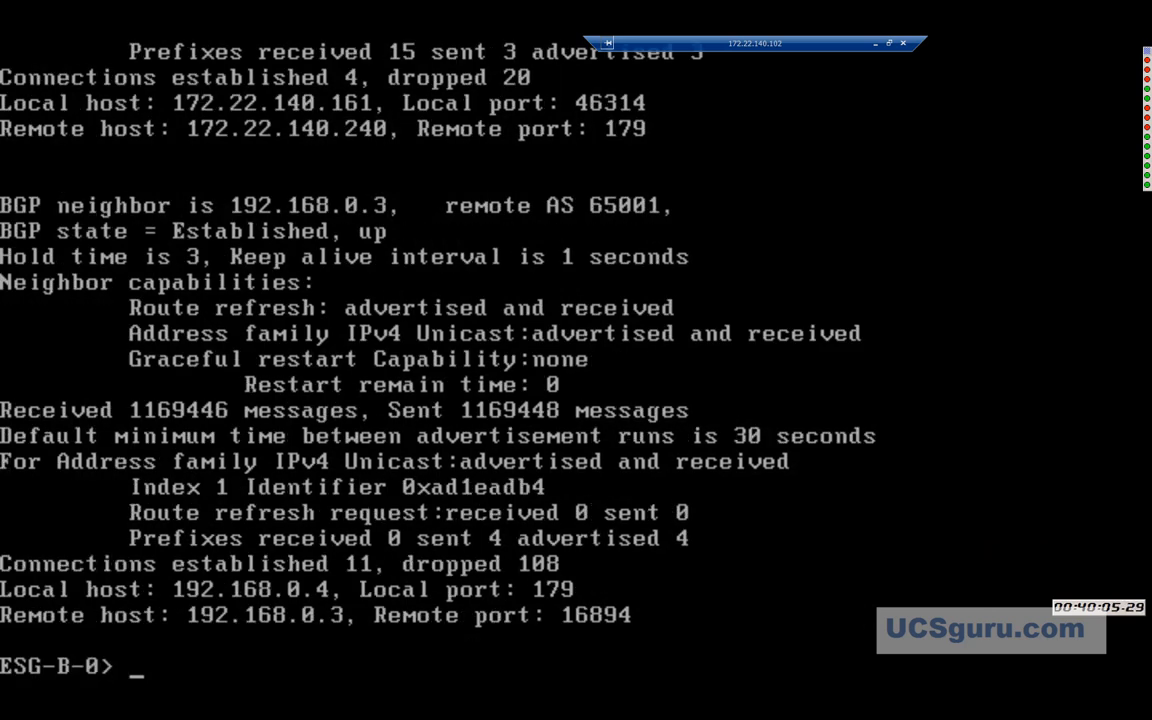
pyautogui.press('Escape')
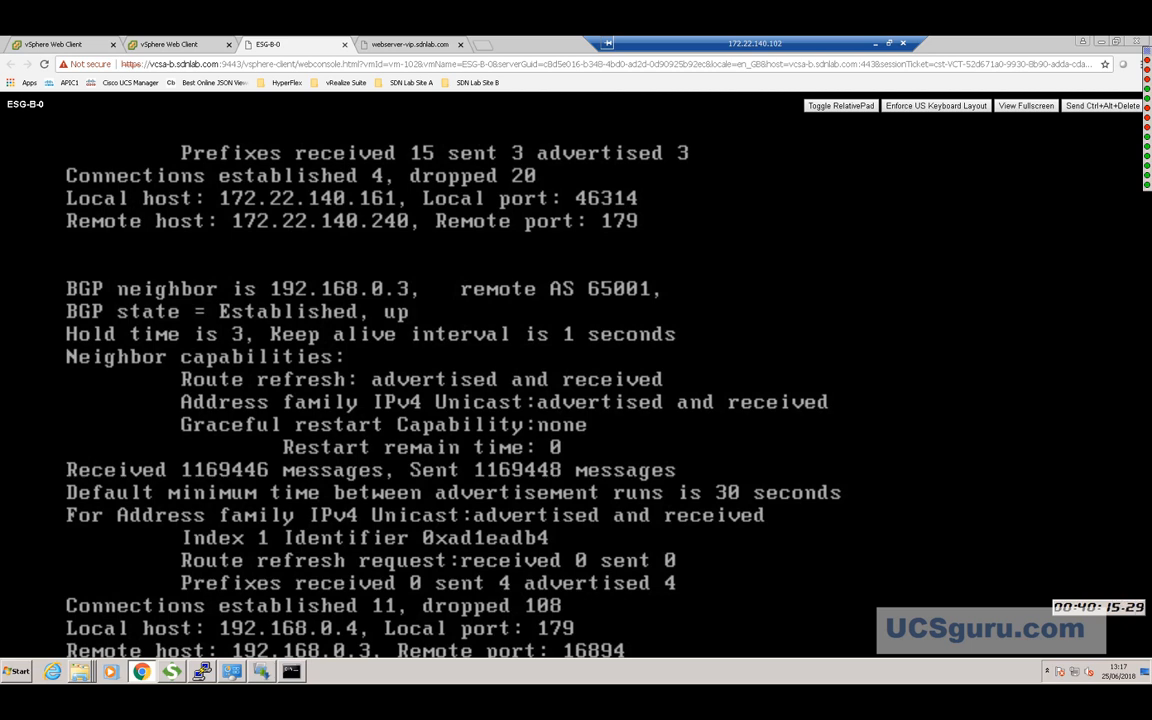
# Open UDLR-01's BGP routing settings from the NSX Edges list.
pyautogui.click(163, 45)
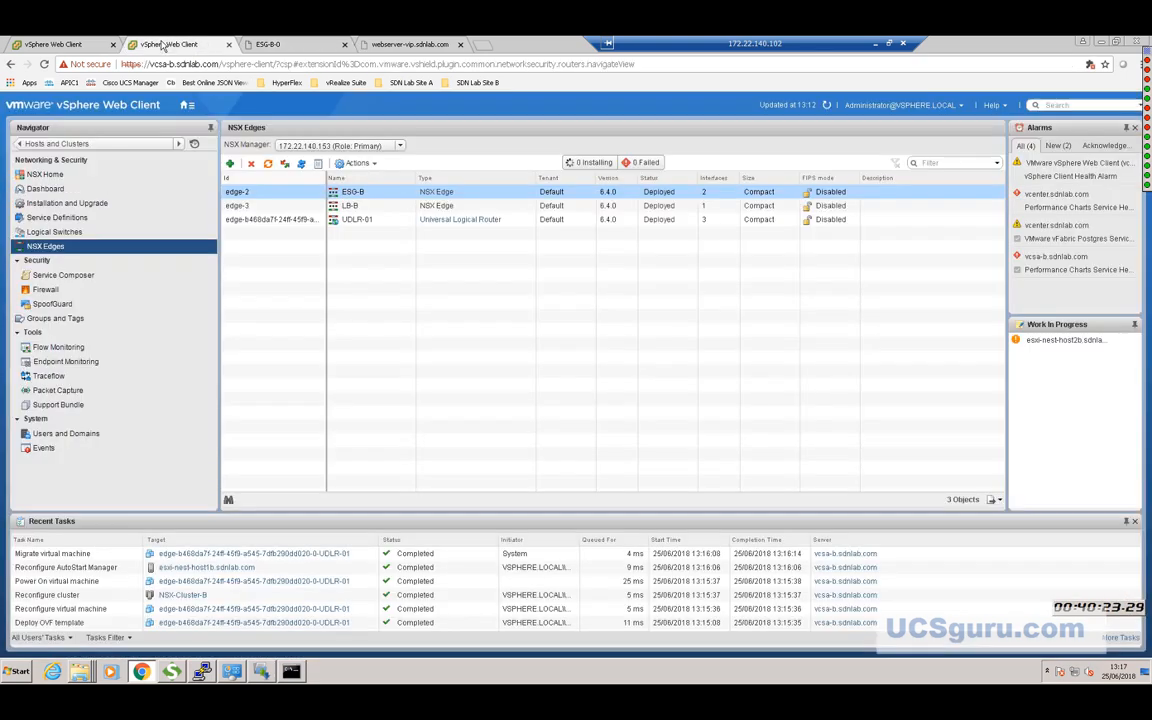
pyautogui.rightClick(382, 225)
pyautogui.doubleClick(300, 224)
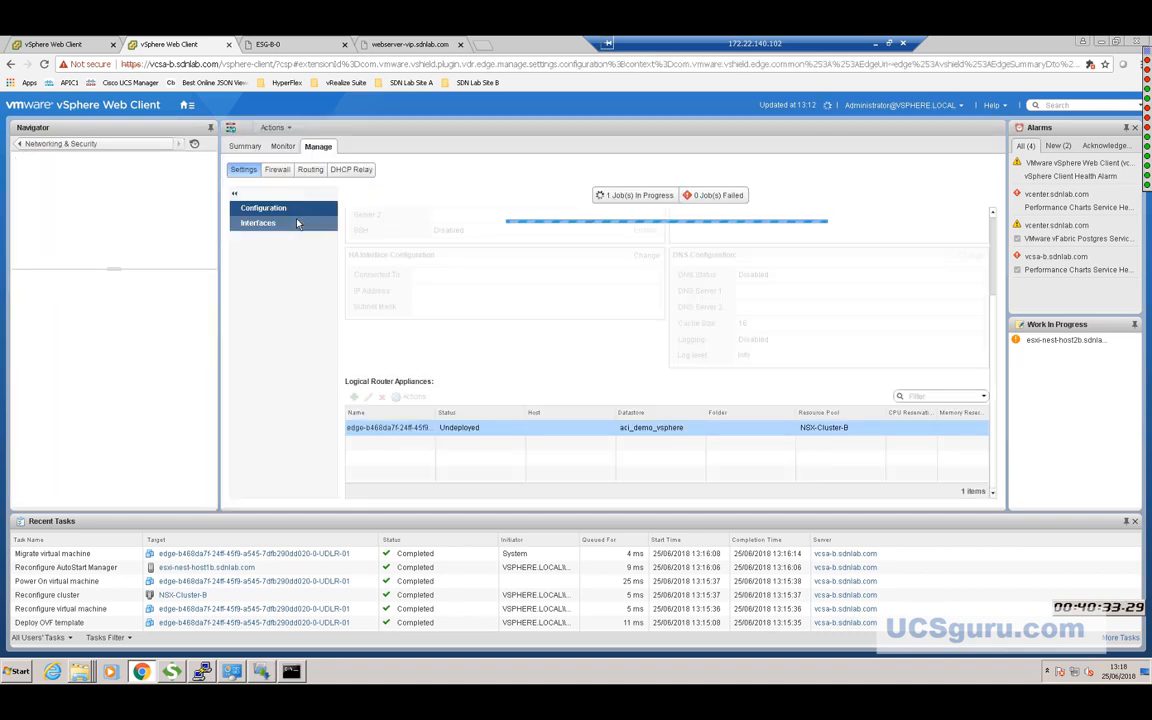
pyautogui.click(310, 170)
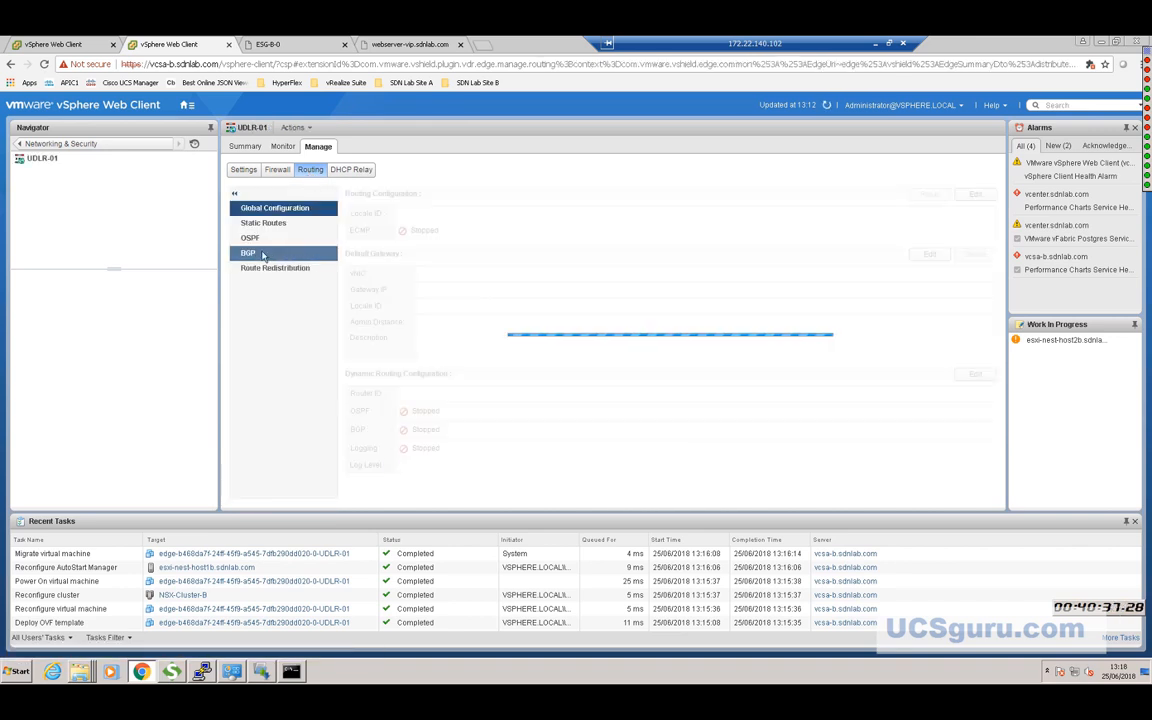
pyautogui.click(262, 254)
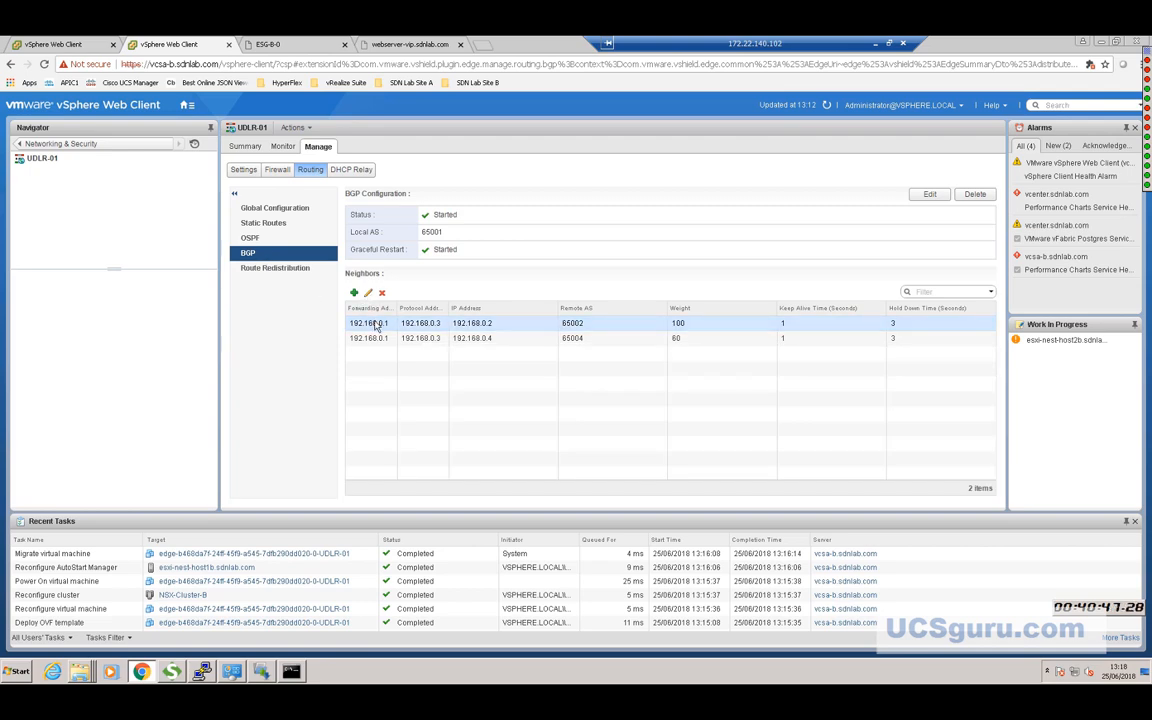
# Inspect neighbour 192.168.0.2's settings without changes, then return to NSX Edges.
pyautogui.click(376, 325)
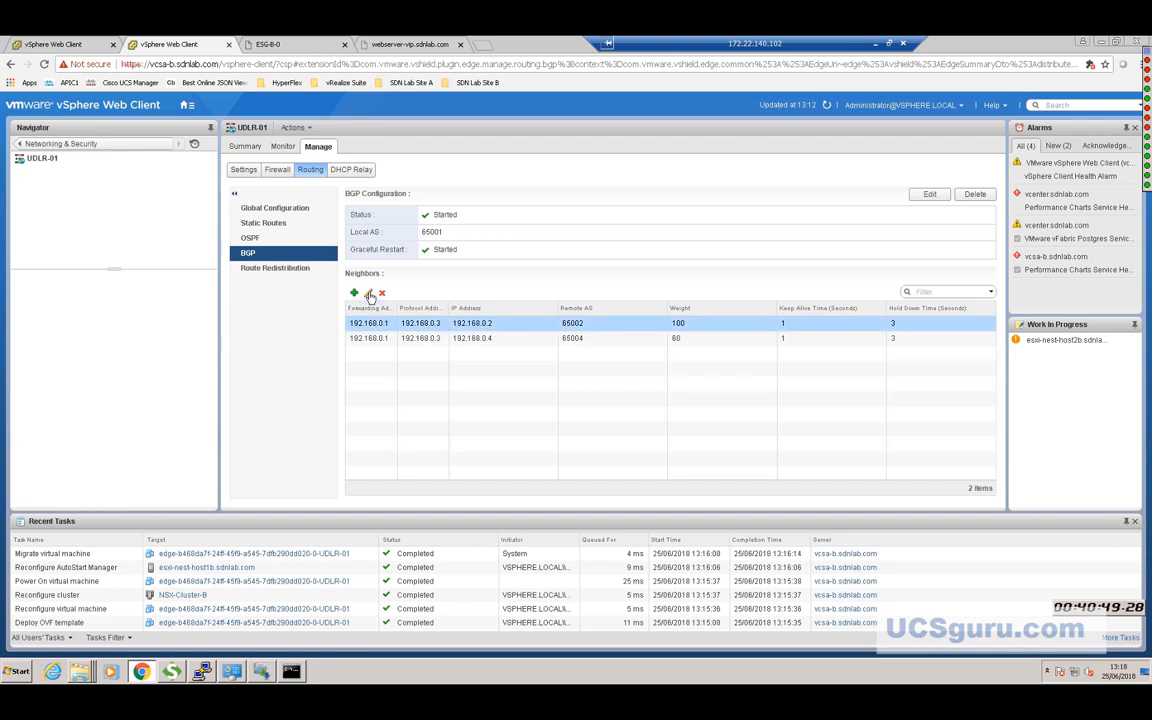
pyautogui.click(369, 294)
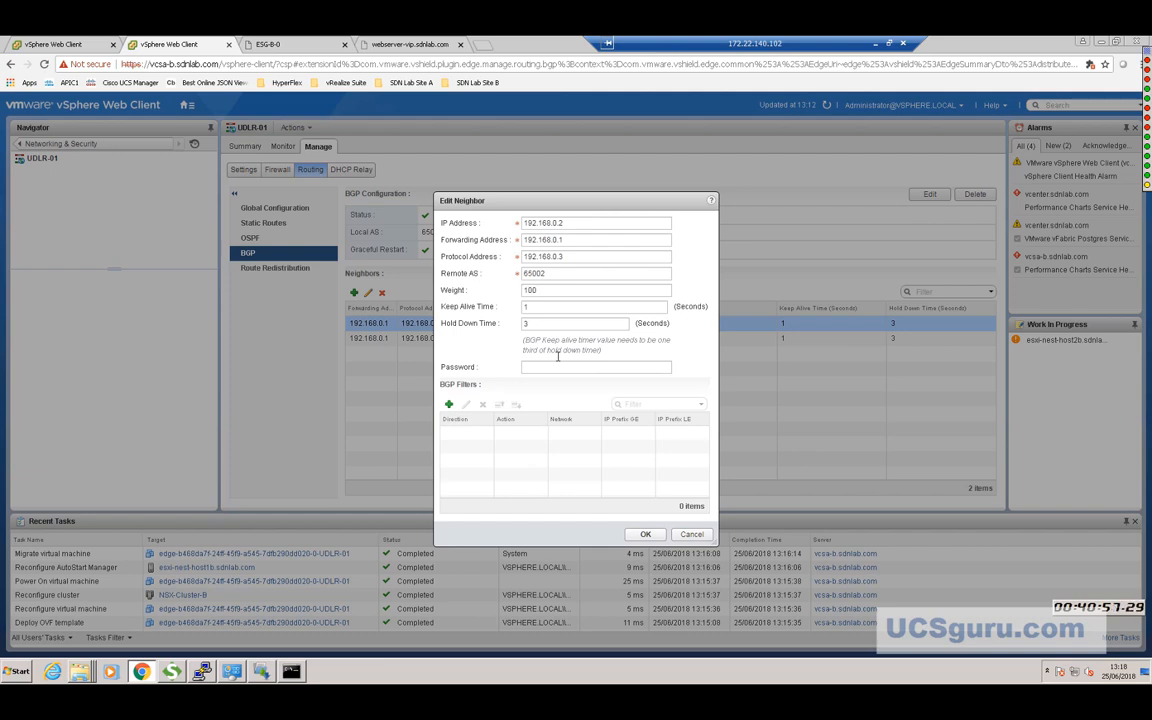
pyautogui.click(691, 534)
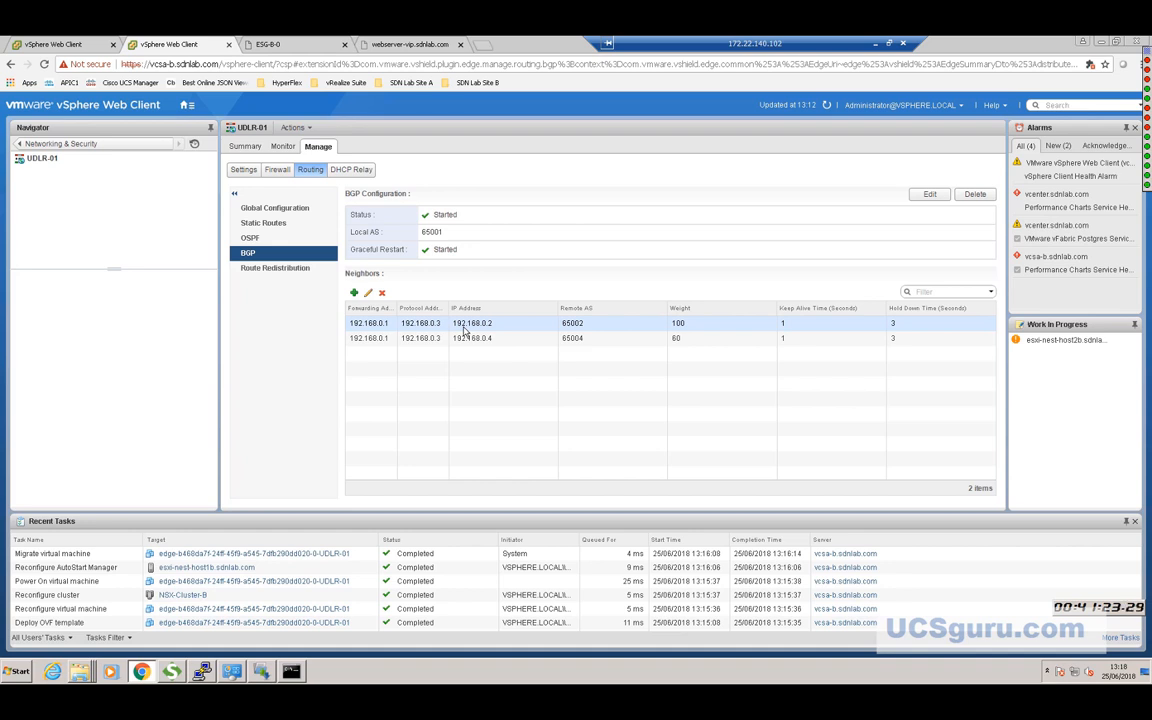
pyautogui.click(464, 327)
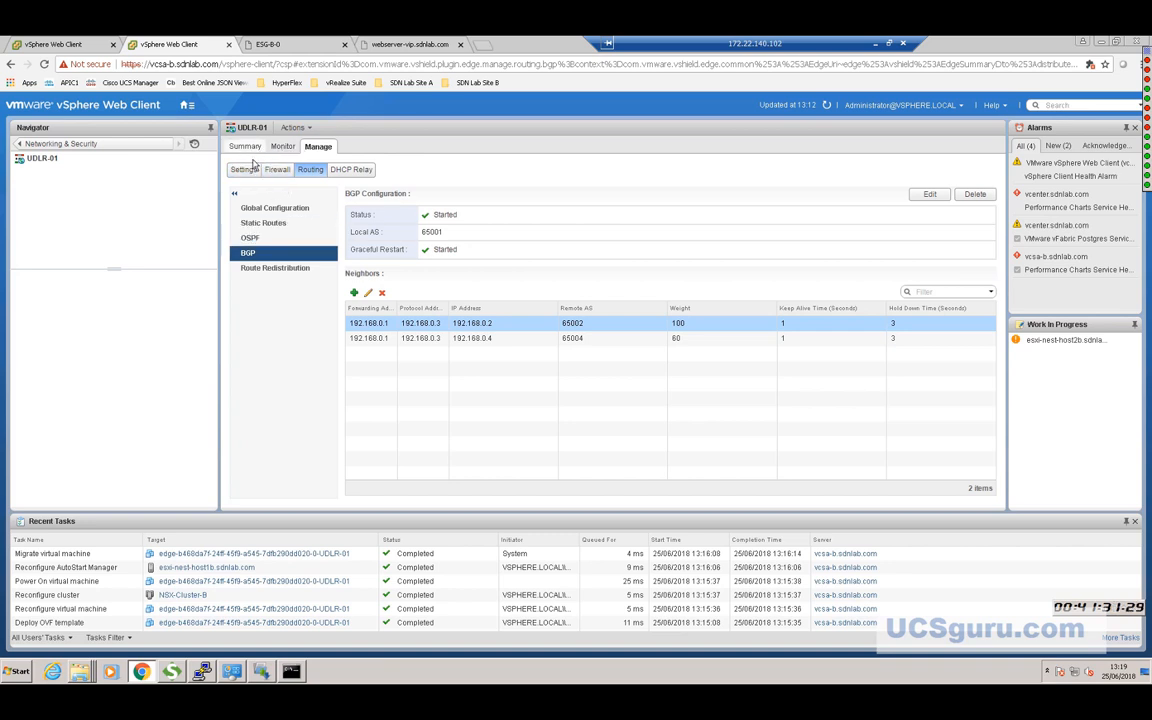
pyautogui.click(63, 144)
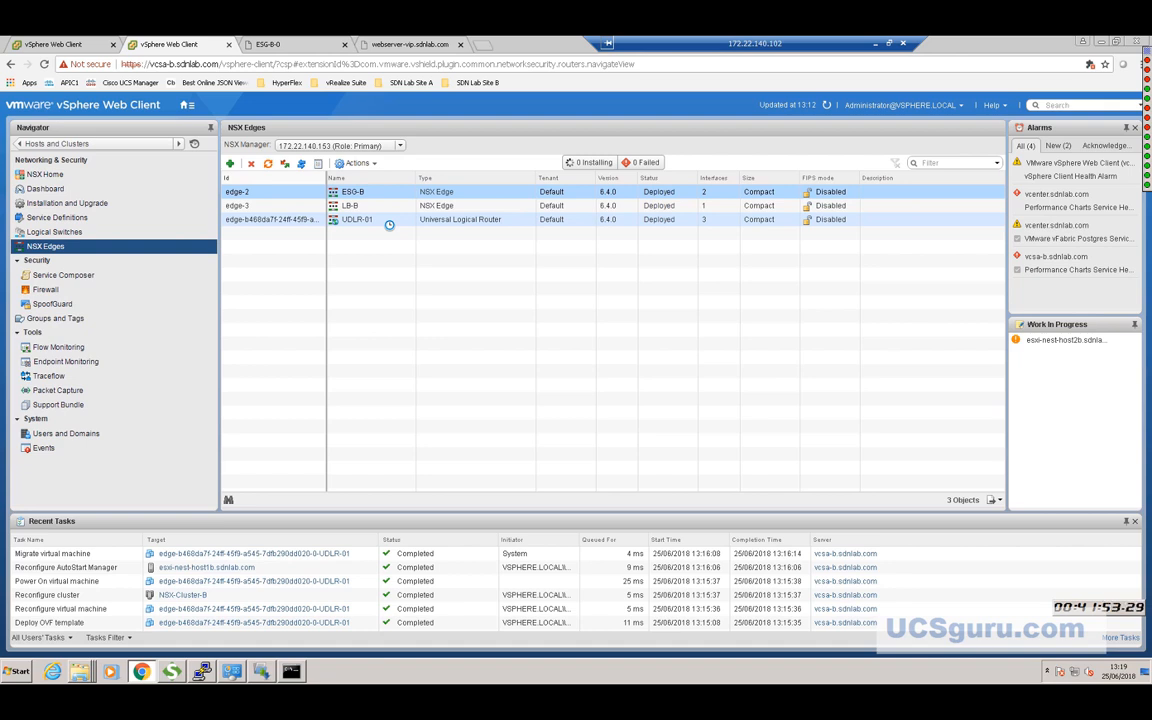
# Open UDLR-01's Change CLI Credentials dialog and cancel it unchanged.
pyautogui.rightClick(389, 222)
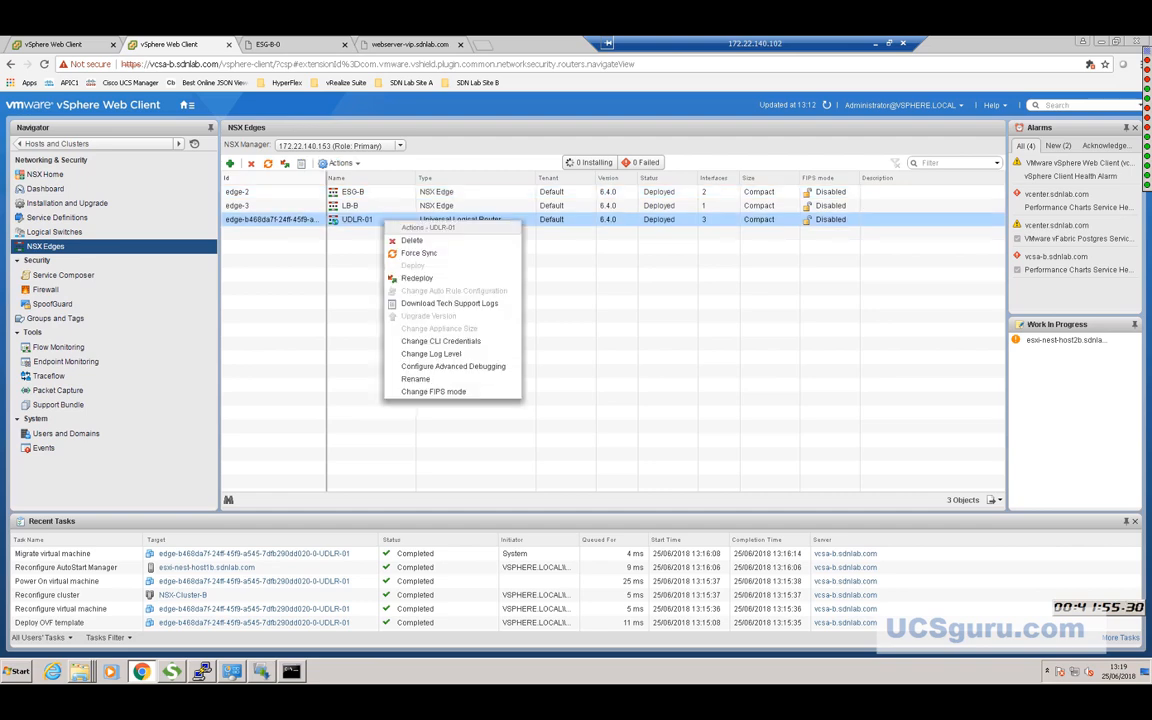
pyautogui.click(438, 342)
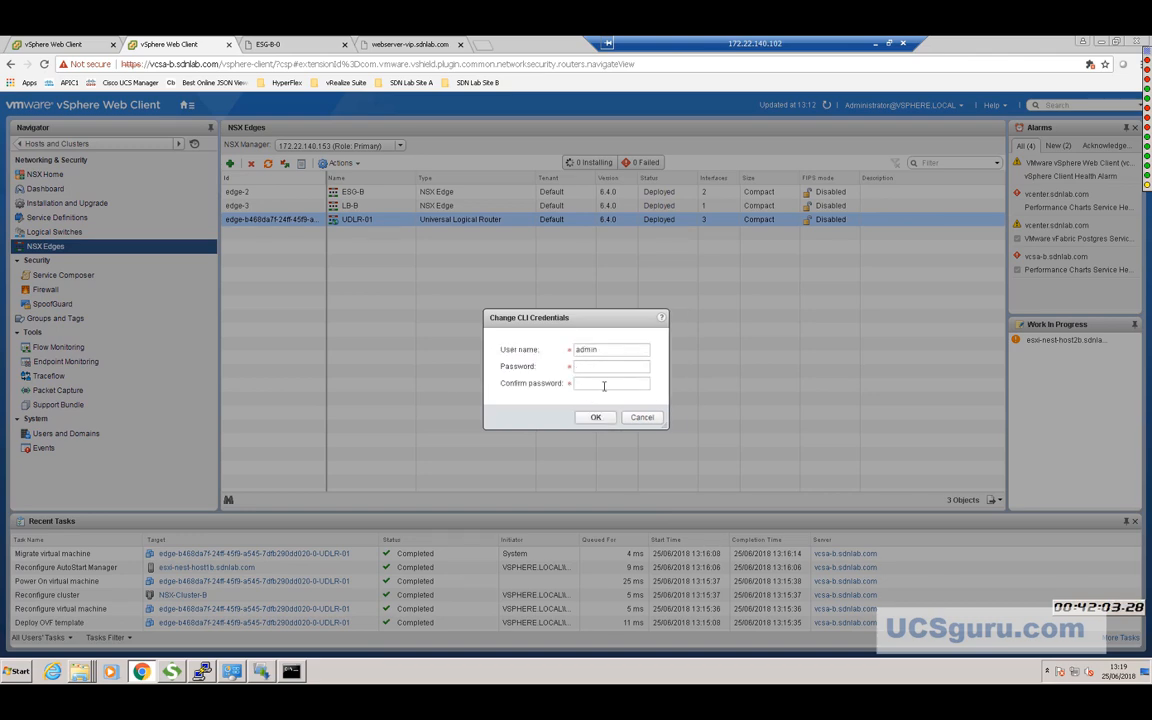
pyautogui.click(642, 417)
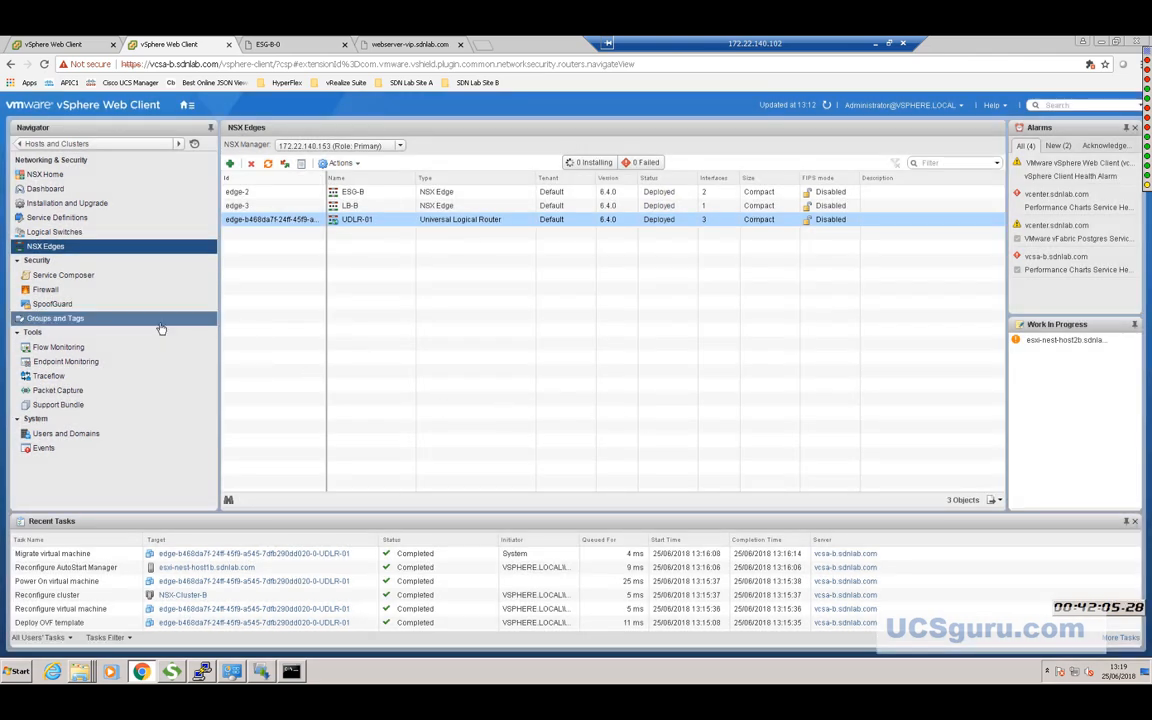
# Refresh Hosts and Clusters and open the console of the edge-b468da…-0-UDLR-01 VM.
pyautogui.click(87, 145)
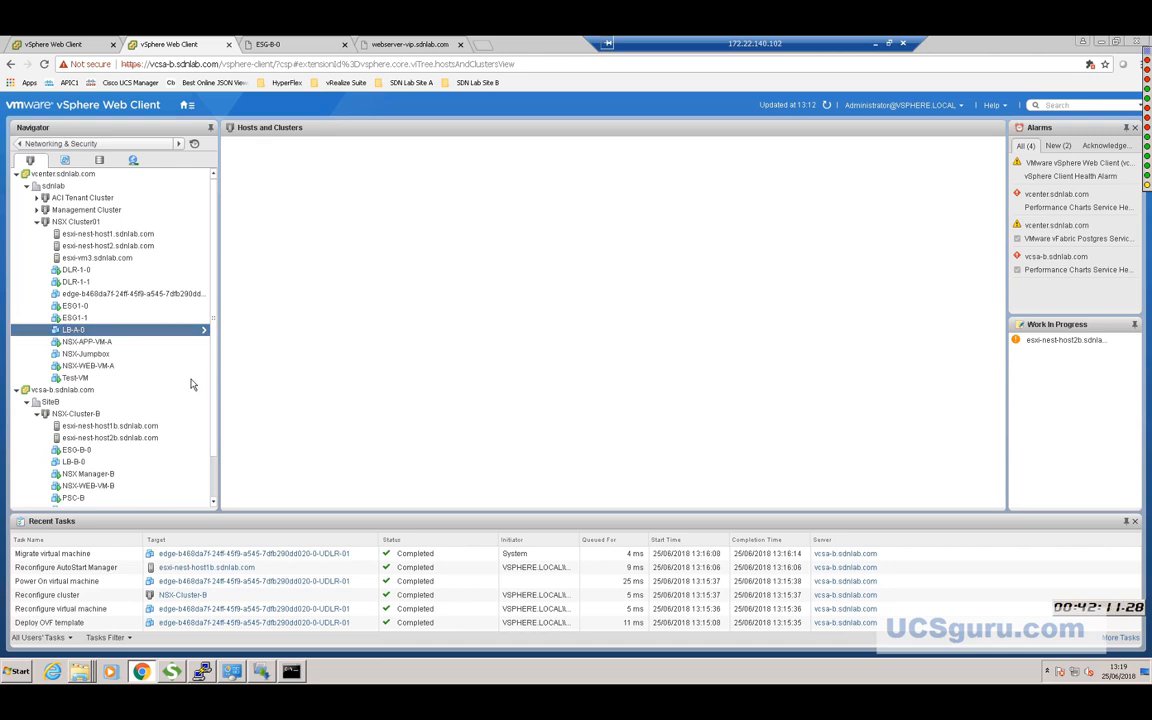
pyautogui.scroll(-2, 194, 375)
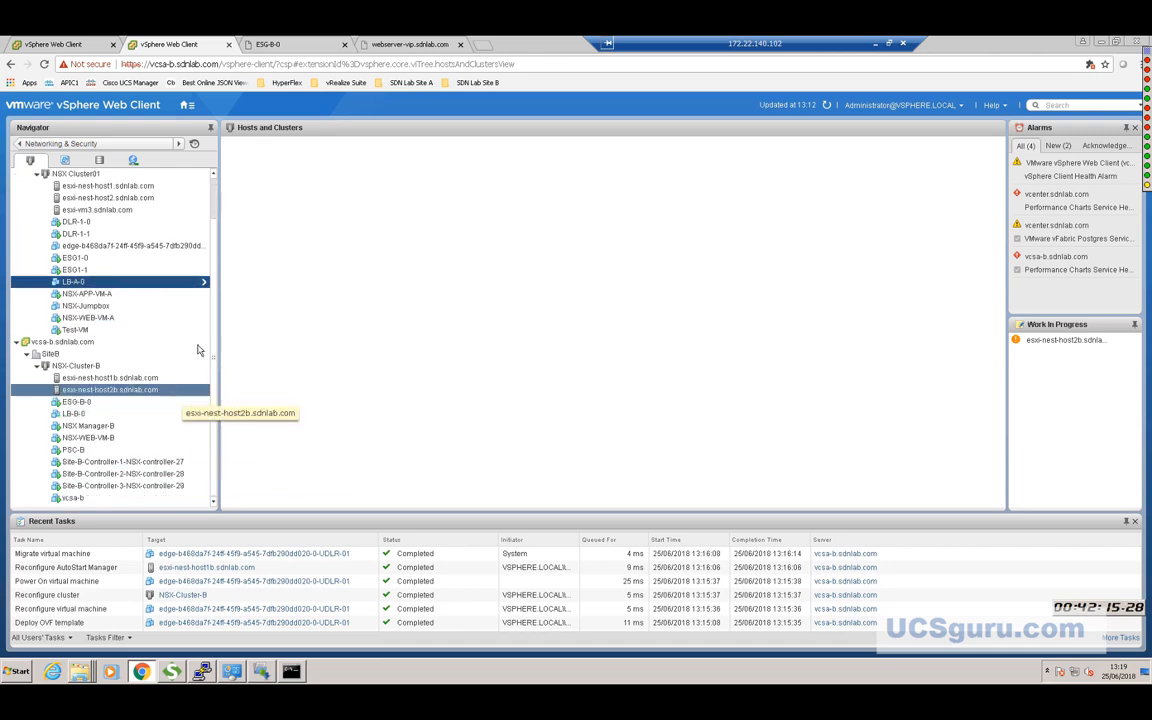
pyautogui.click(826, 106)
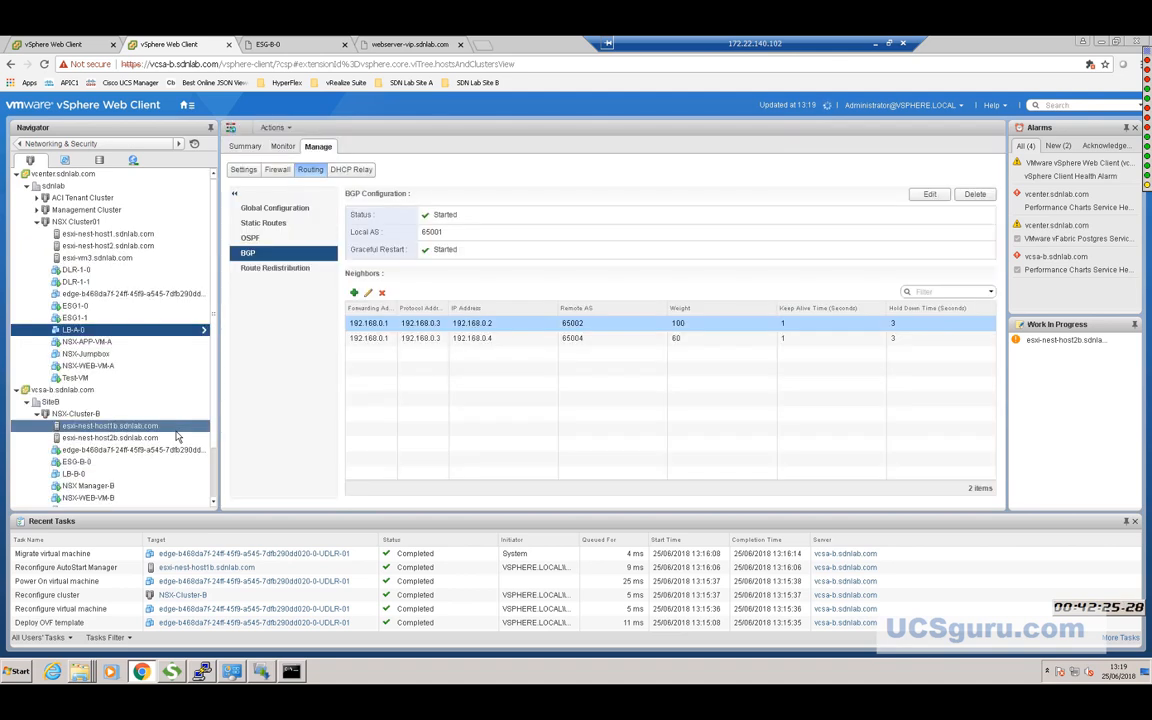
pyautogui.click(137, 458)
pyautogui.click(137, 451)
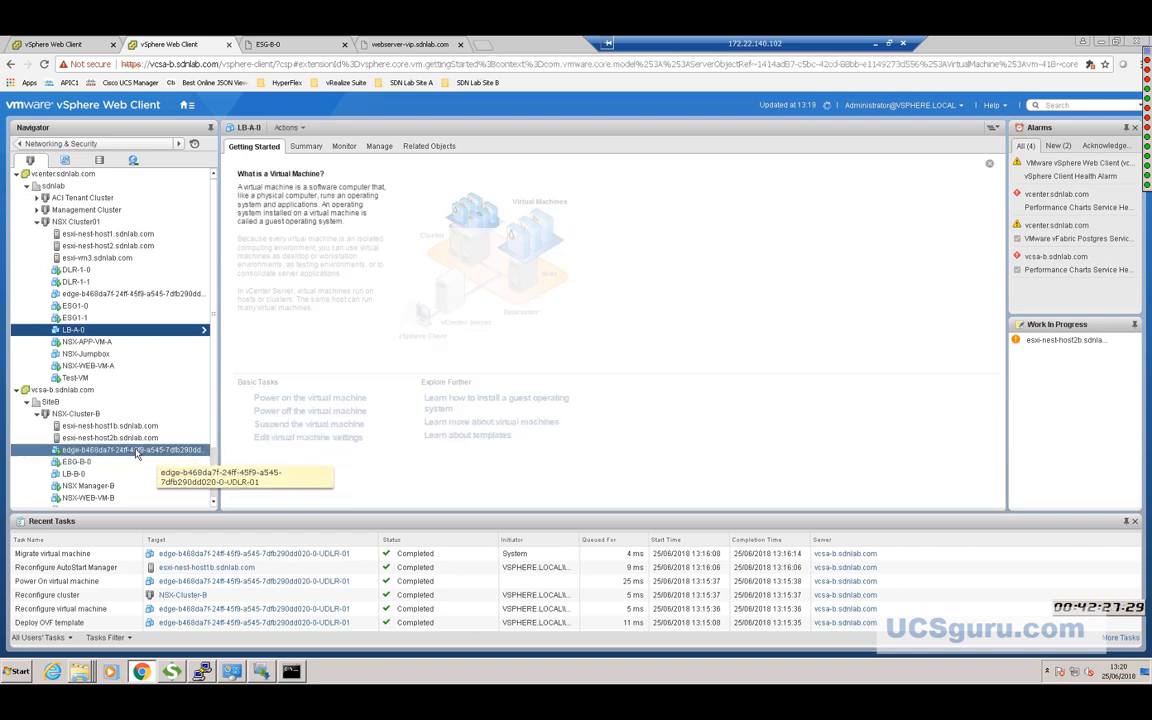
pyautogui.rightClick(137, 452)
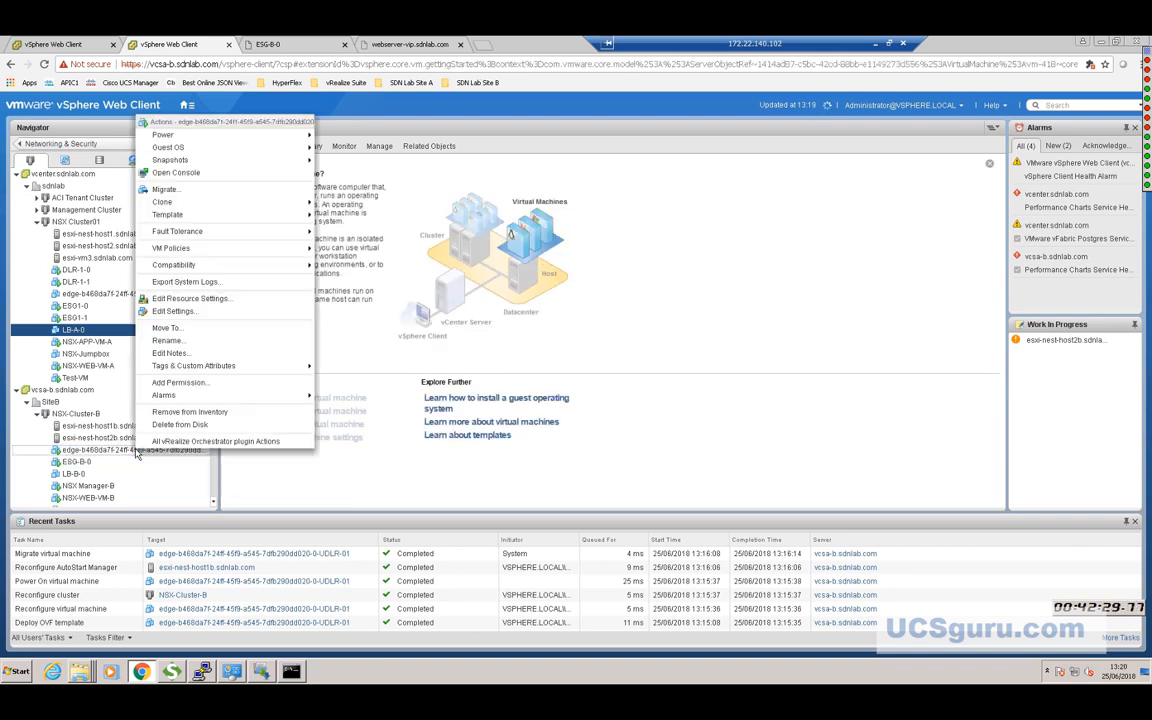
pyautogui.click(184, 172)
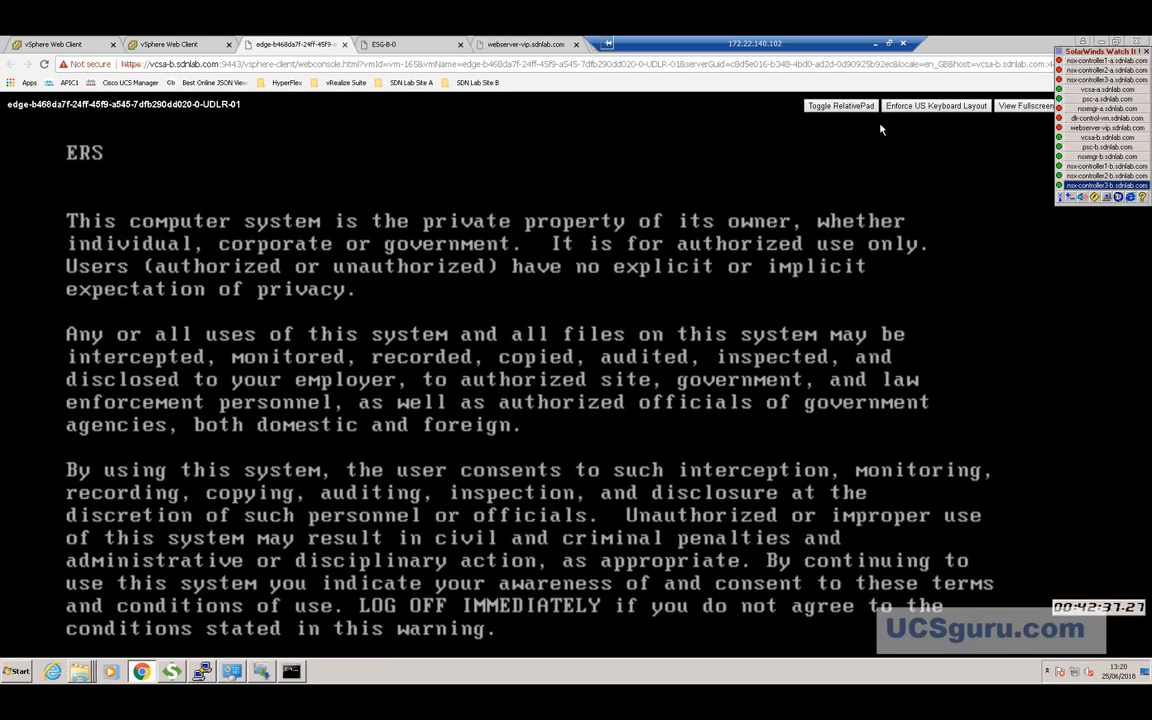
# Attempt an admin login on the full-screen UDLR-01 console, get Login incorrect, then exit full screen.
pyautogui.click(1020, 106)
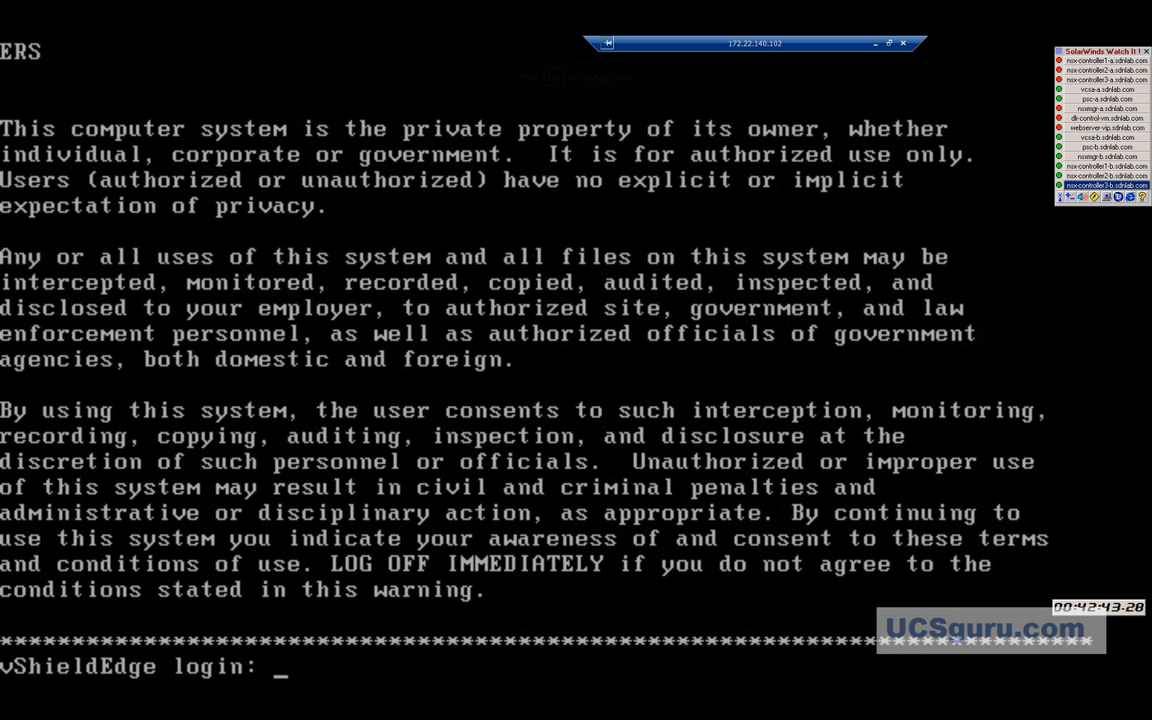
pyautogui.write('ad')
pyautogui.write('min')
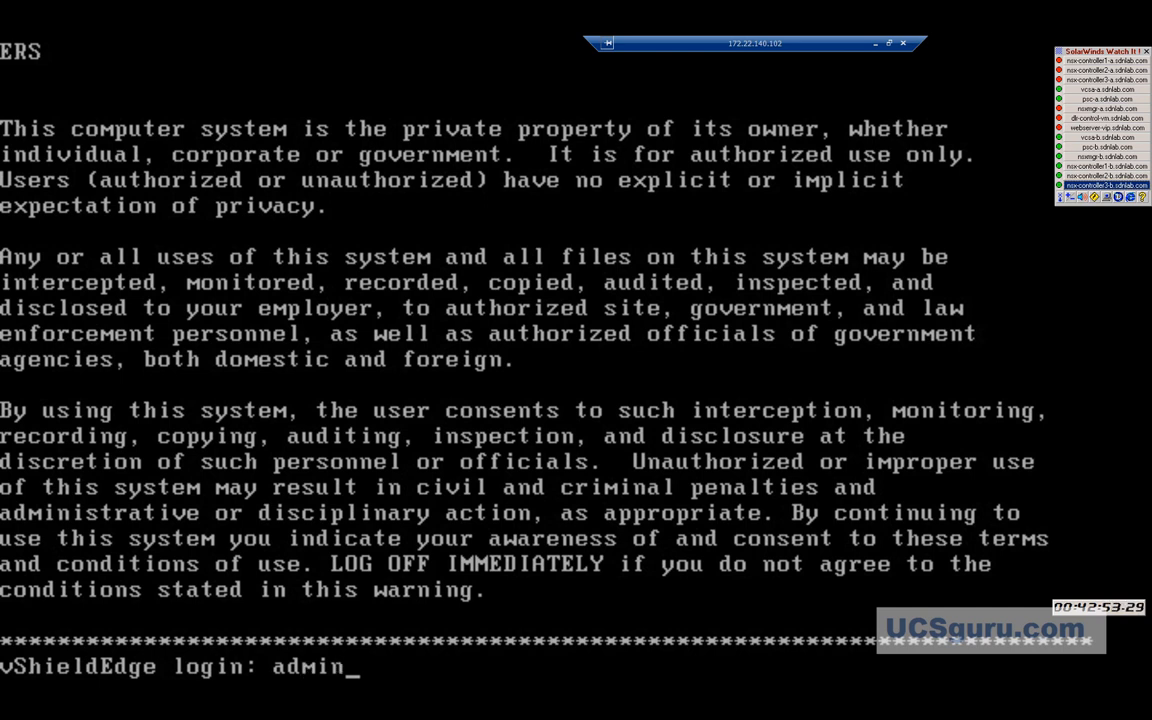
pyautogui.press('Return')
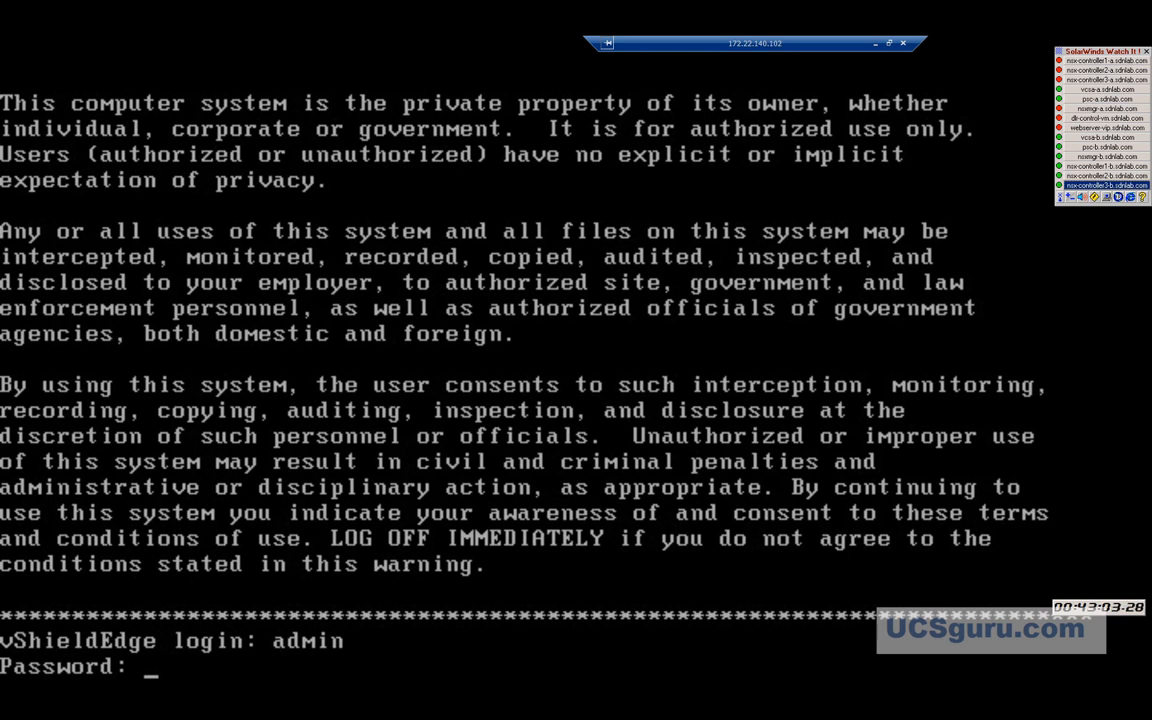
pyautogui.press('Return')
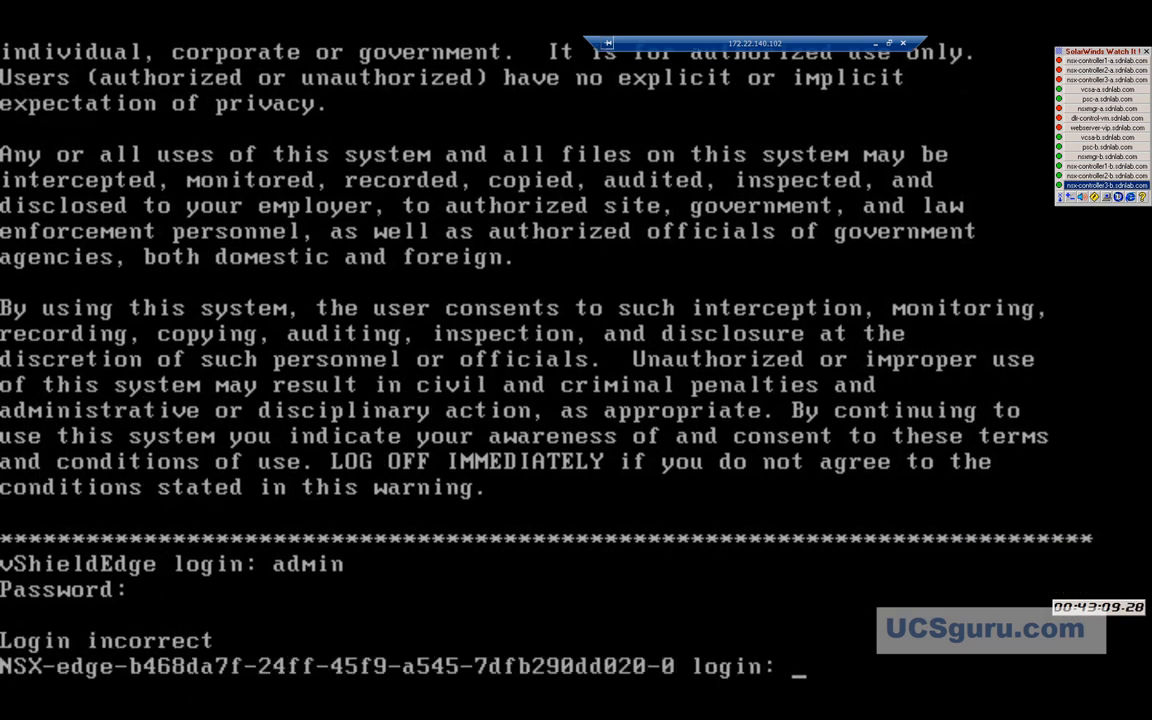
pyautogui.press('Escape')
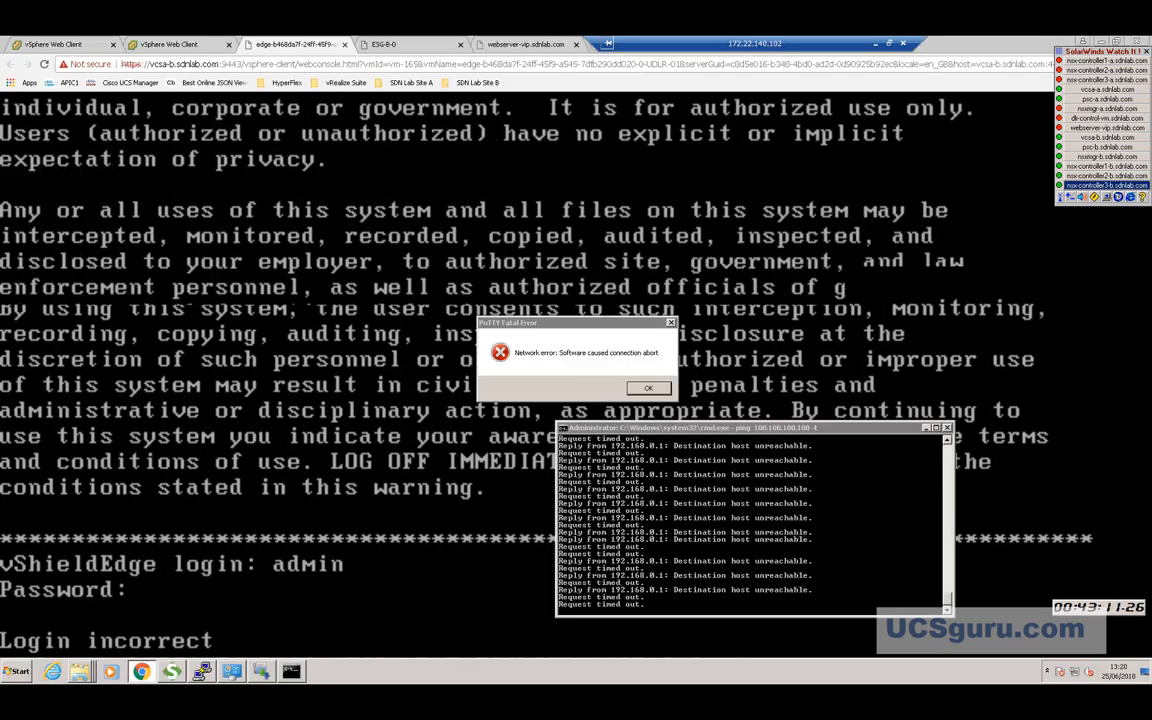
# In the Site B session, go to Networking & Security > NSX Edges to list ESG-B, LB-B and UDLR-01.
pyautogui.click(153, 46)
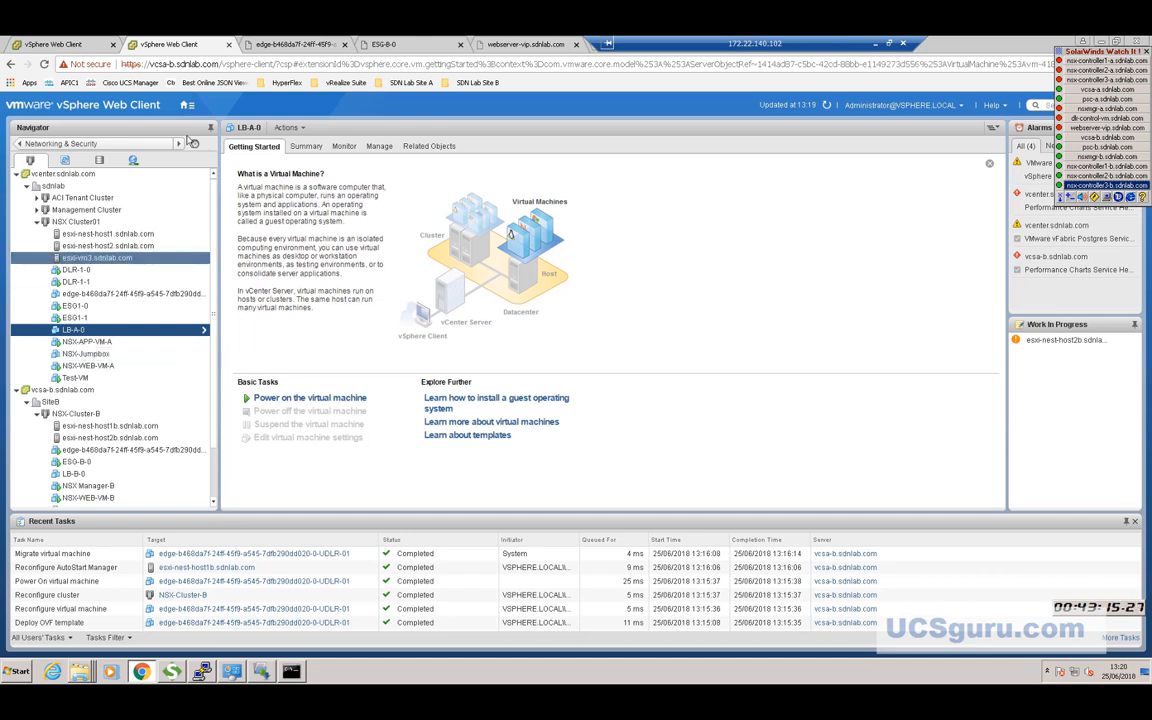
pyautogui.click(185, 106)
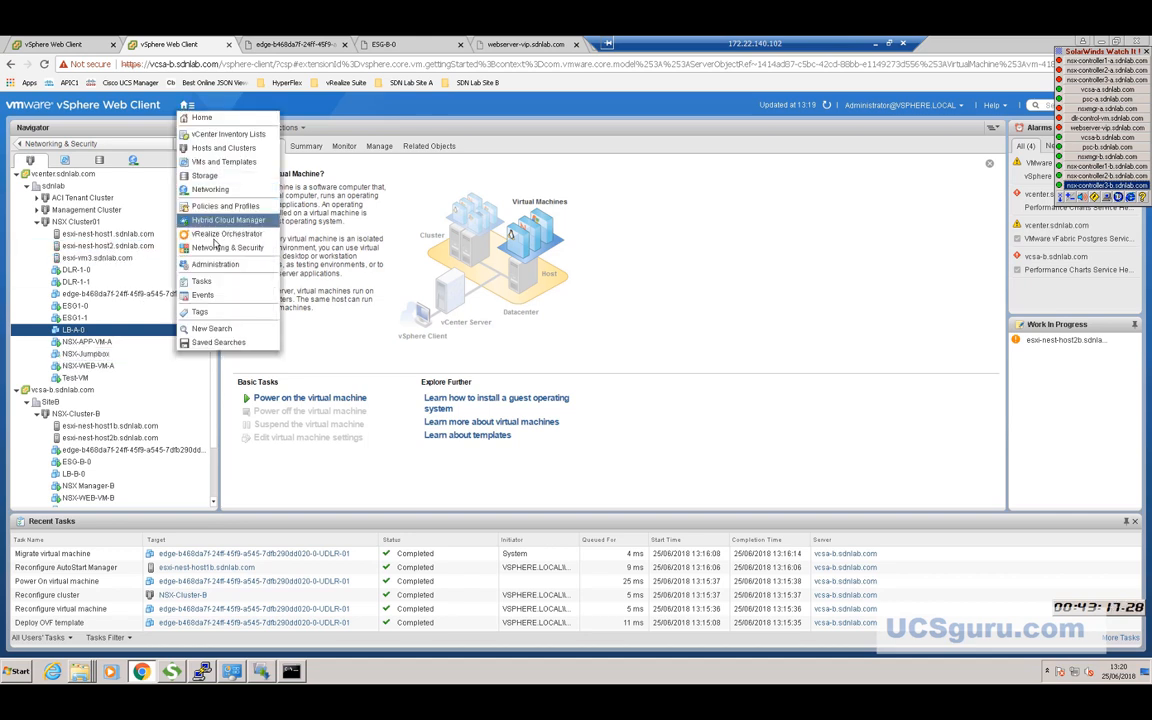
pyautogui.click(214, 248)
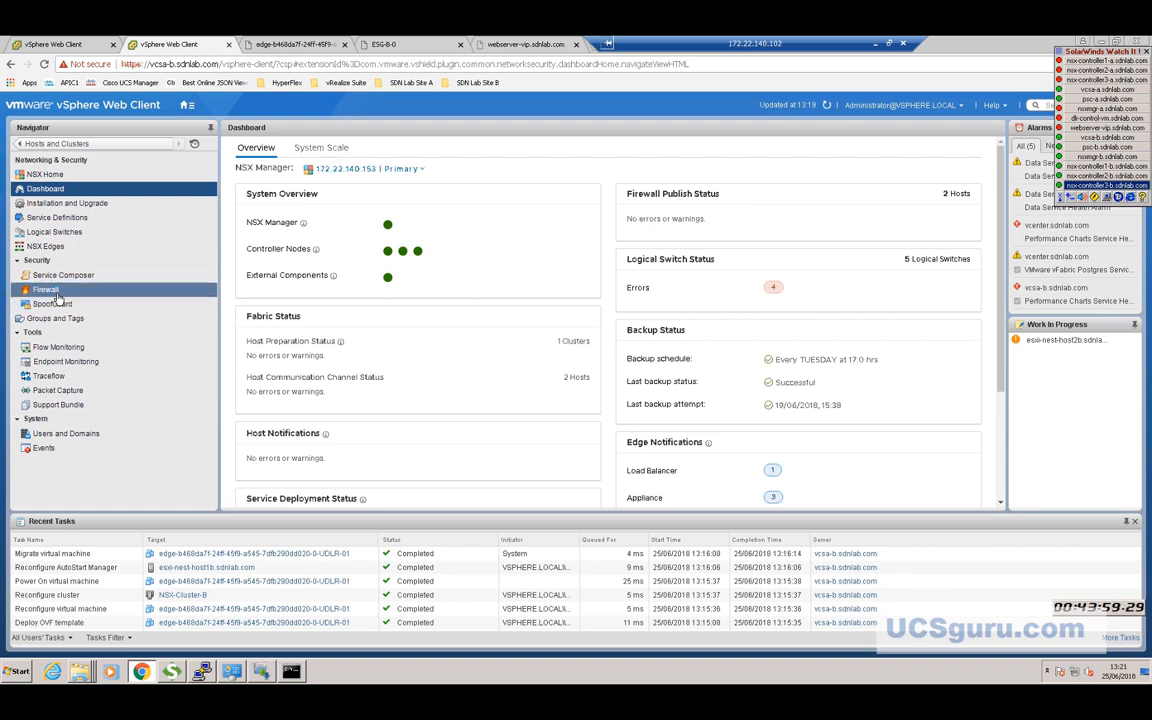
pyautogui.click(55, 247)
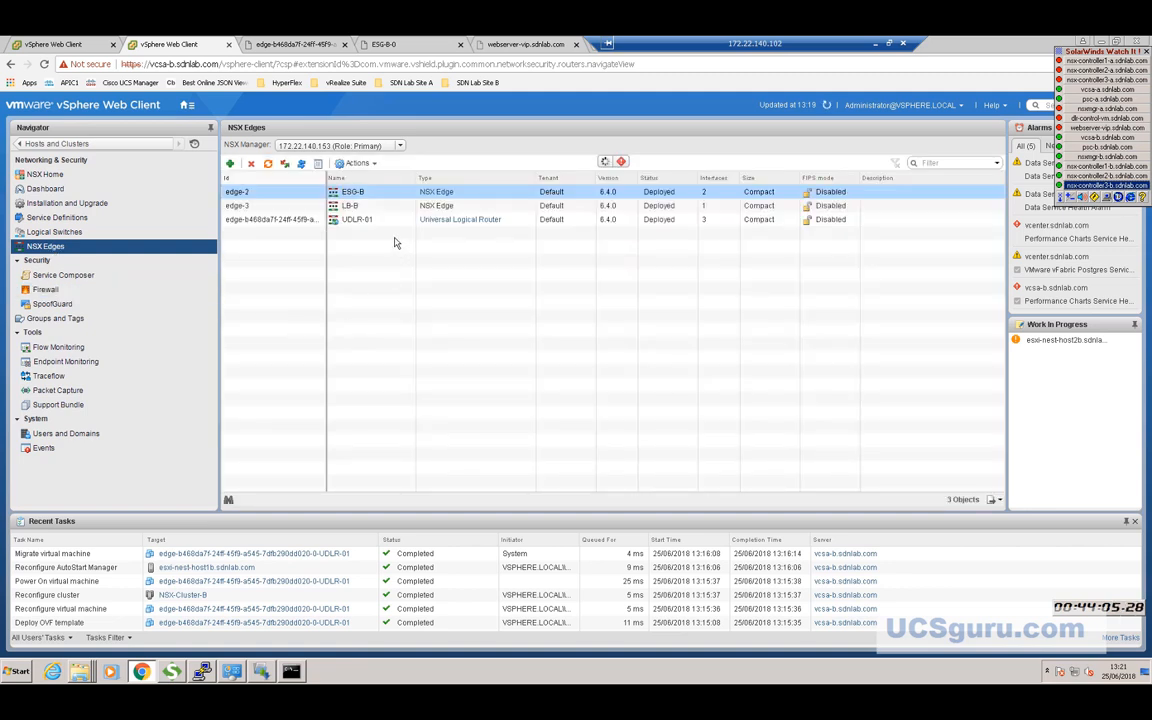
# Change UDLR-01's CLI credentials, giving the admin user a new confirmed password.
pyautogui.rightClick(373, 221)
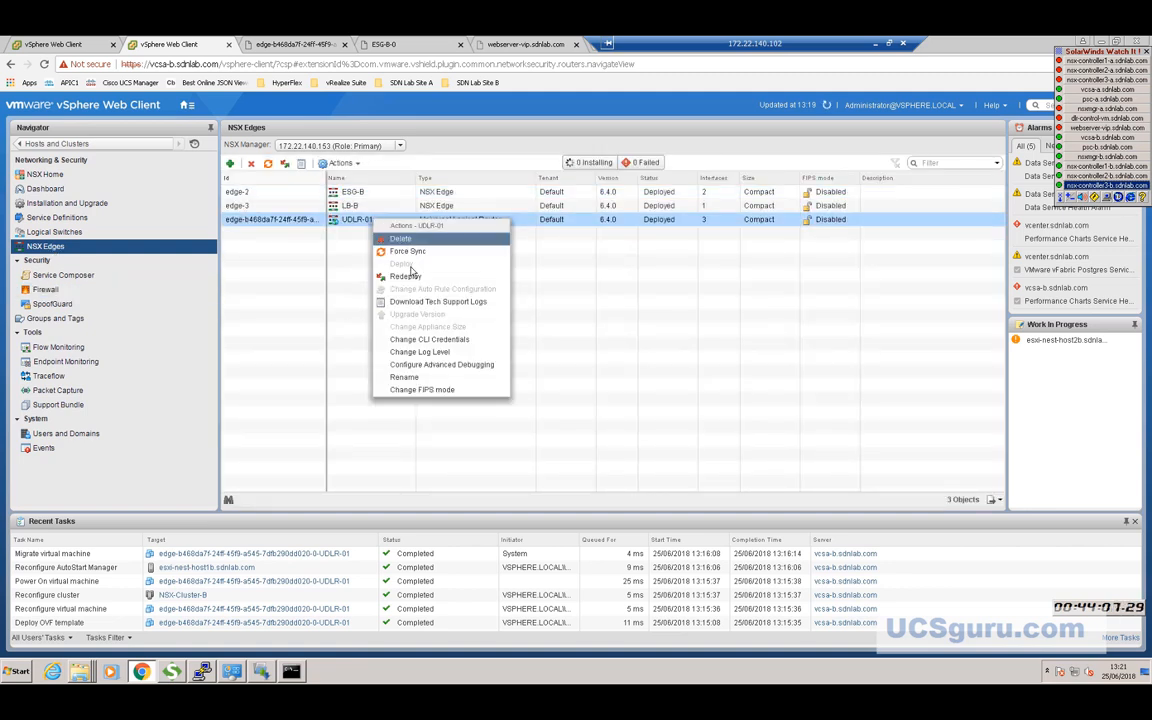
pyautogui.click(425, 342)
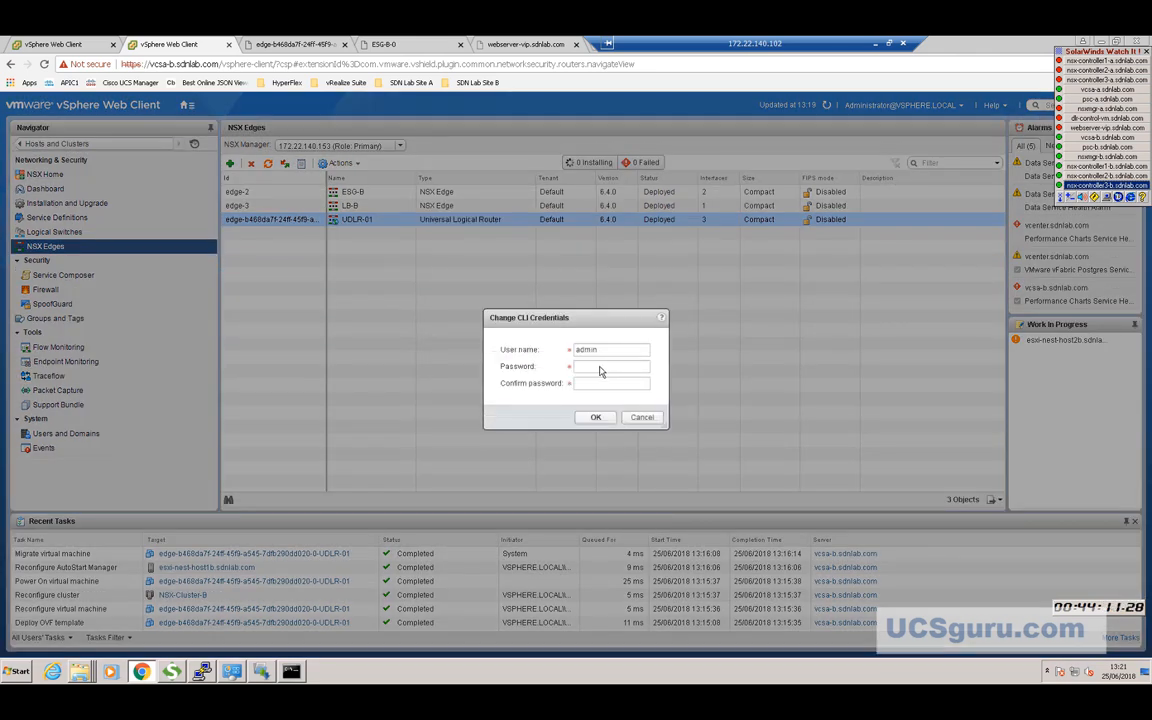
pyautogui.click(601, 367)
pyautogui.write('*******')
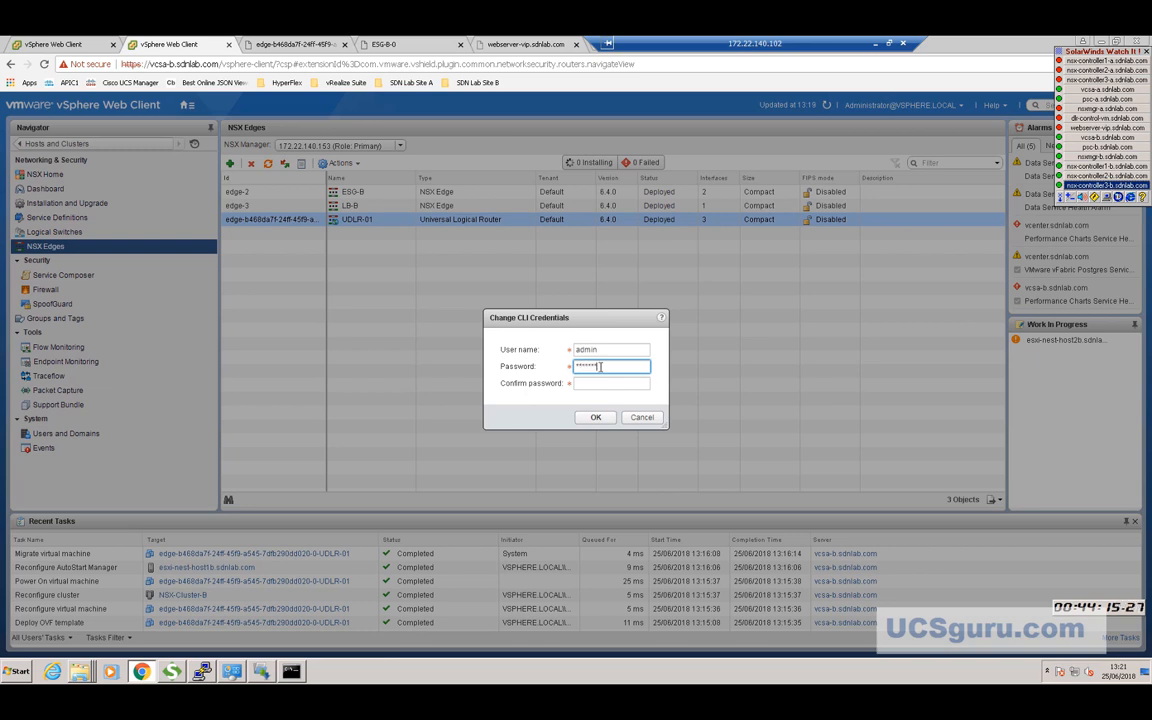
pyautogui.write('***')
pyautogui.press('Tab')
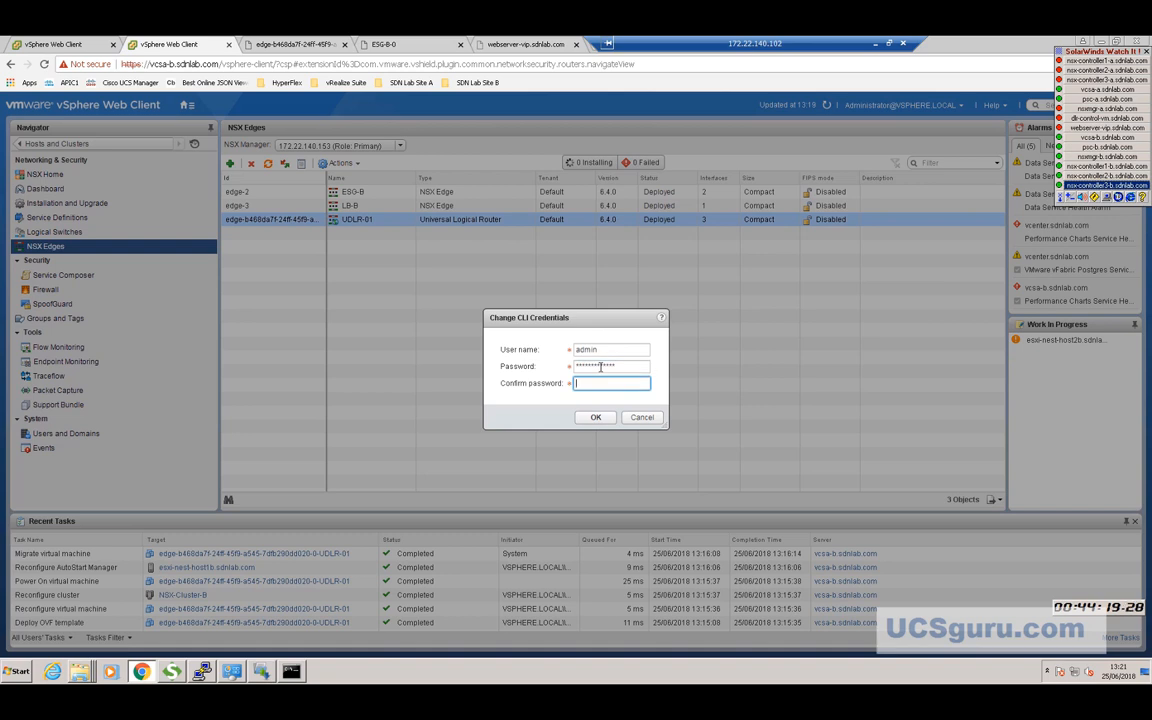
pyautogui.write('***********')
pyautogui.click(595, 417)
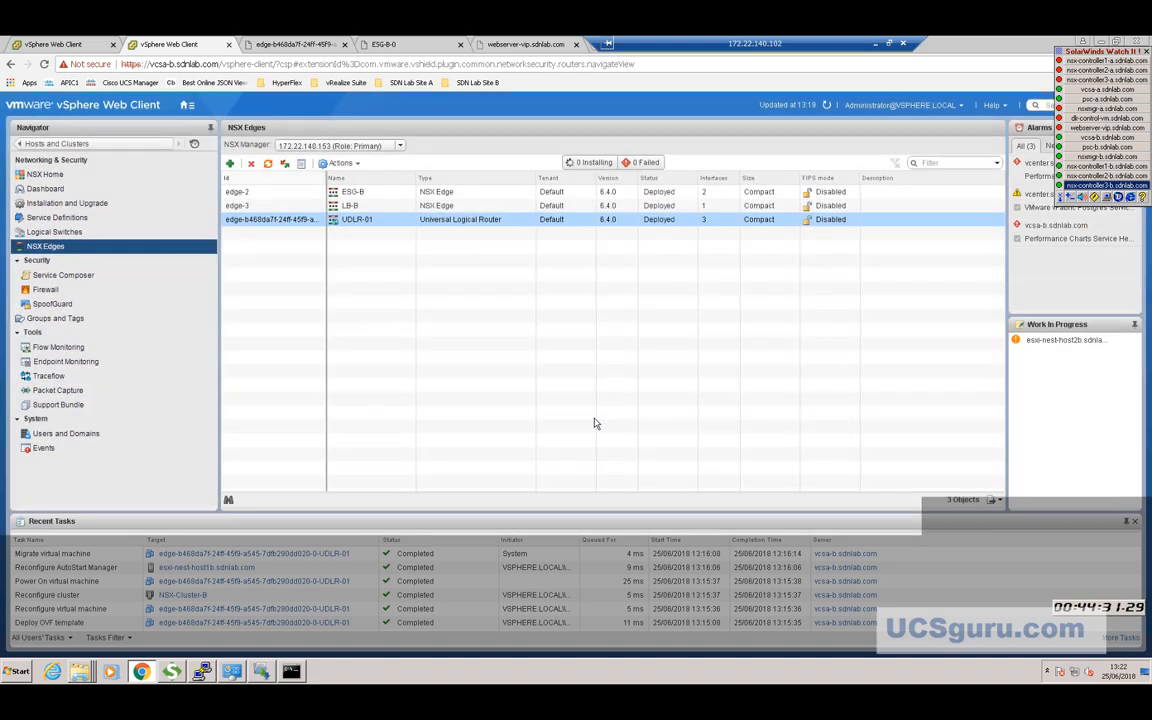
# Log into the full-screen UDLR-01 console as admin with the new password and start typing 'sh ip bgp nei'.
pyautogui.click(293, 45)
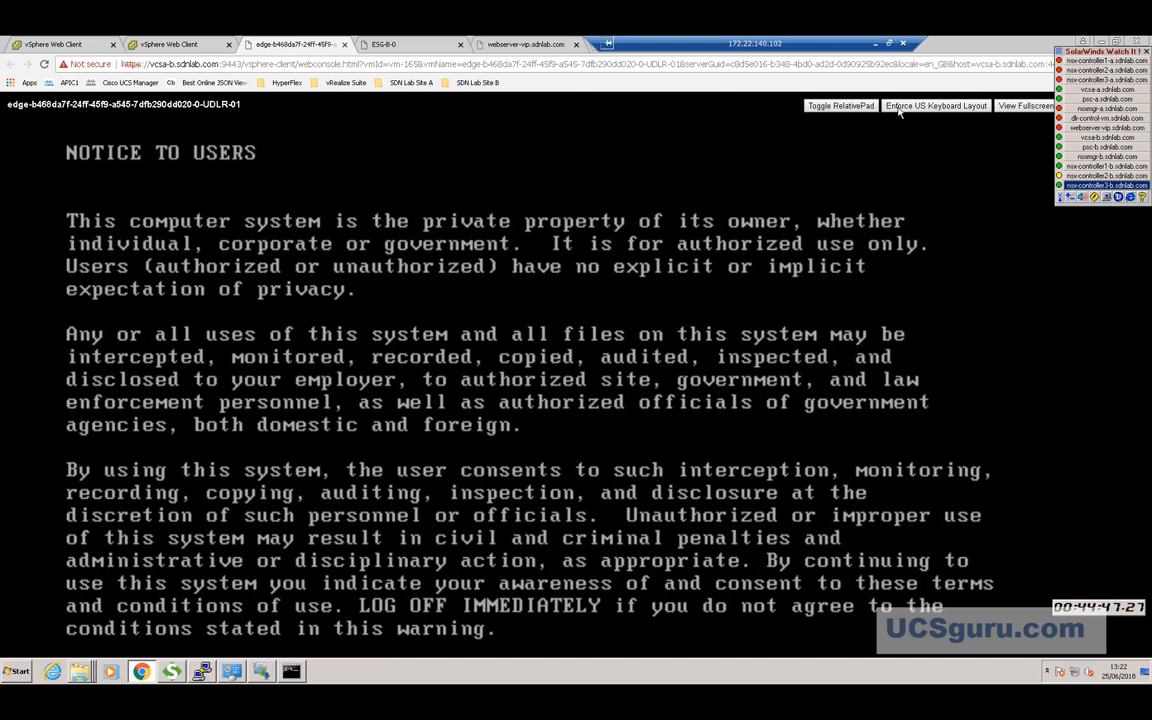
pyautogui.click(1014, 107)
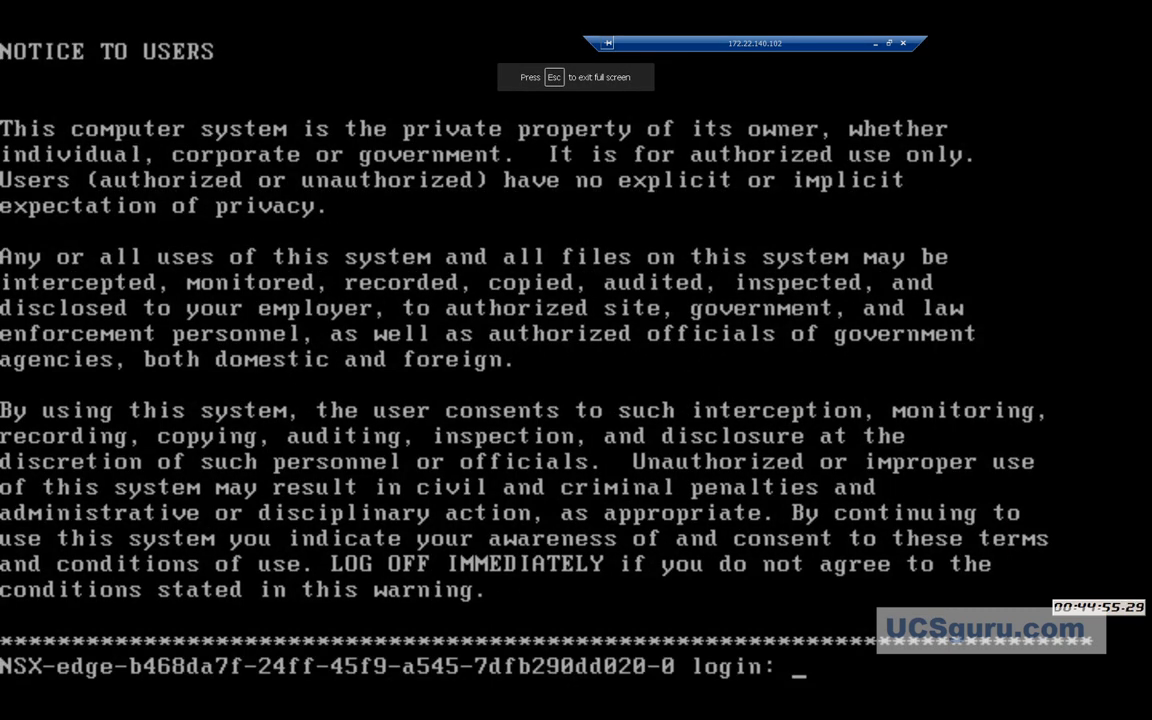
pyautogui.write('admin')
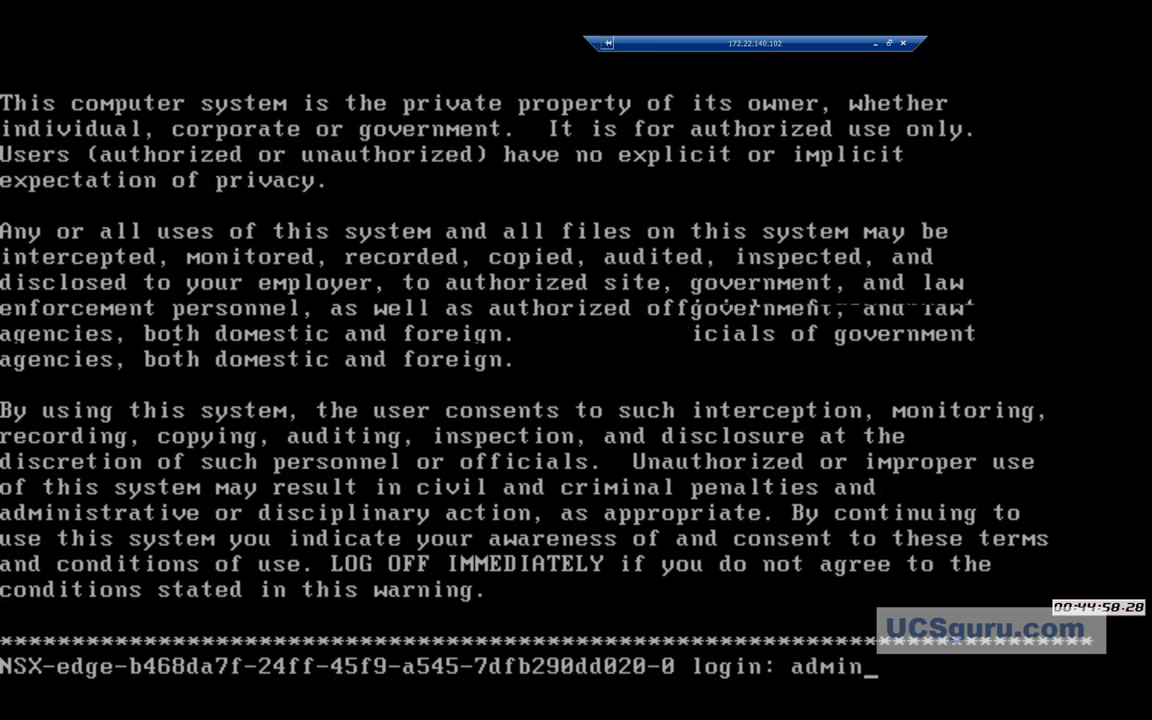
pyautogui.press('Return')
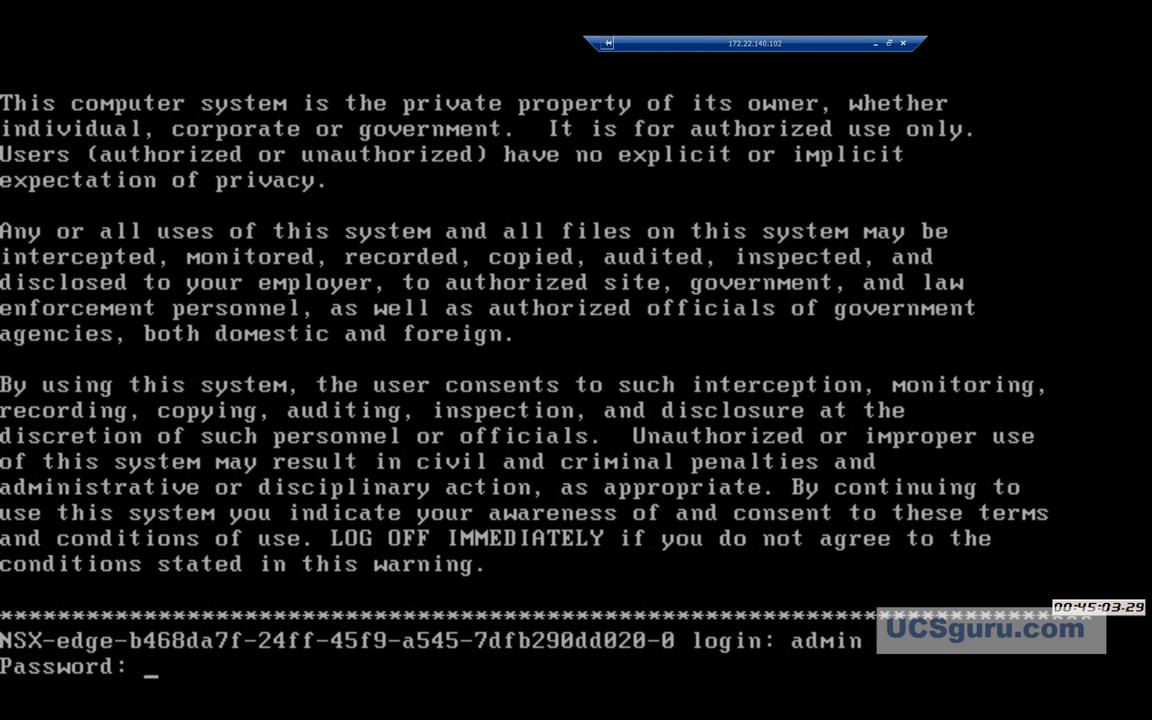
pyautogui.press('Return')
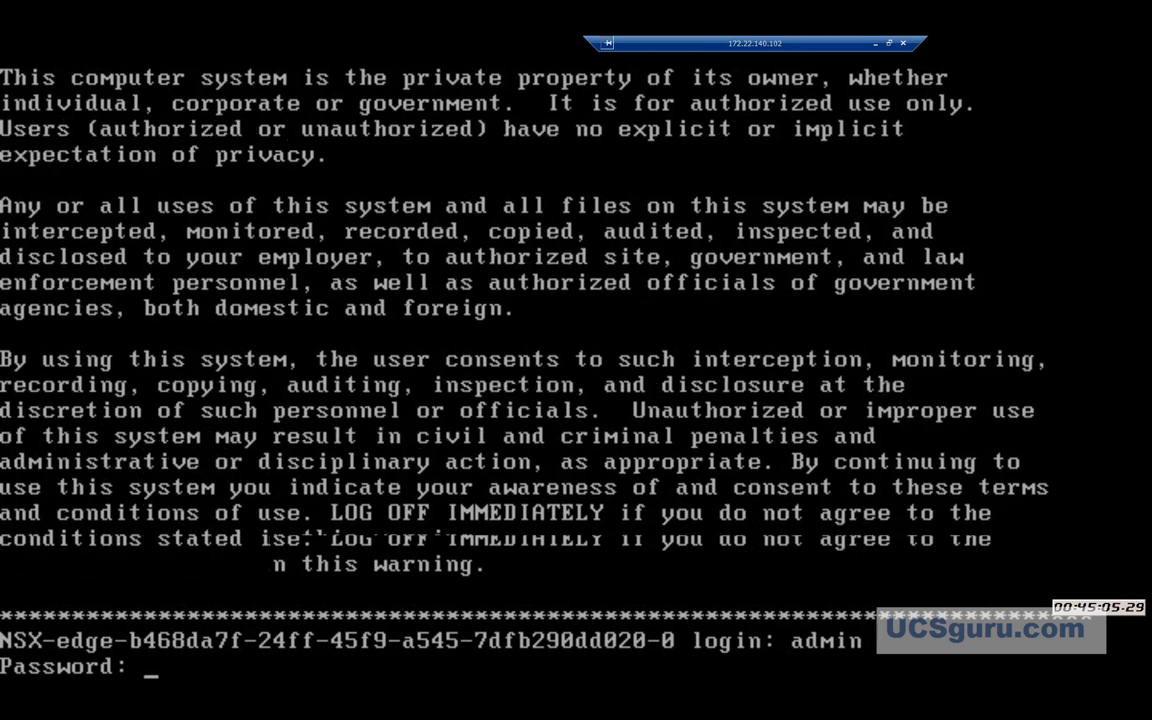
pyautogui.press('Return')
pyautogui.press('Return')
pyautogui.press('Return')
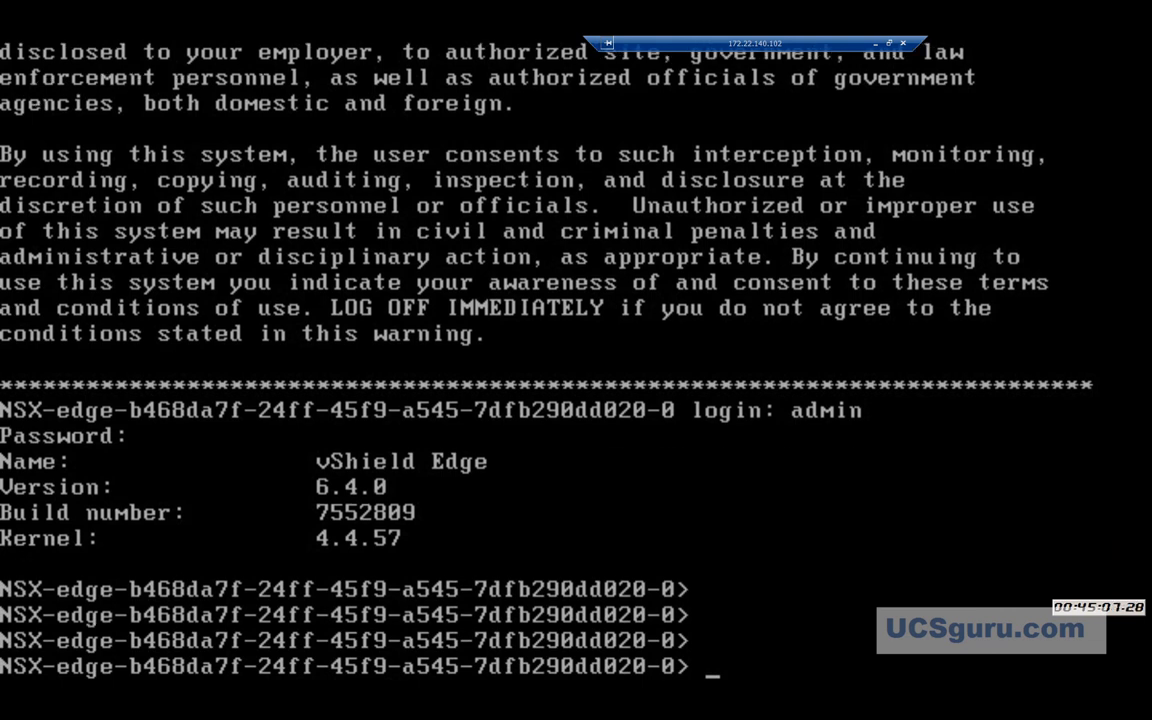
pyautogui.write('sh ip bgp nei')
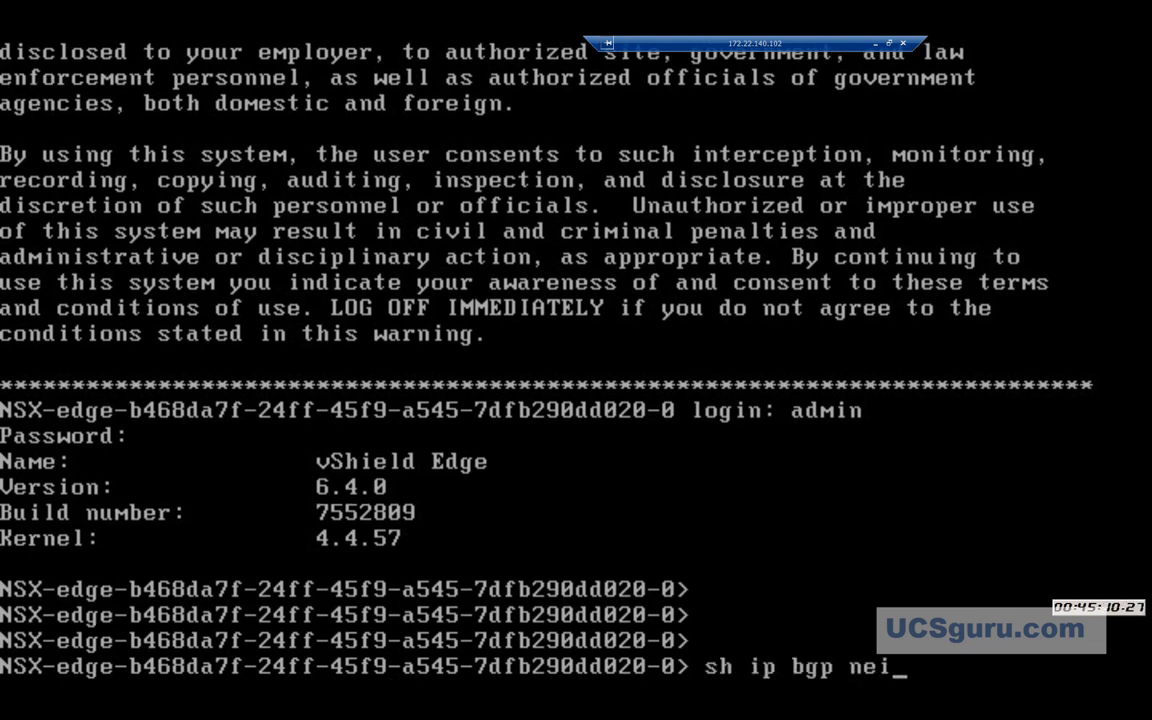
# Run 'sh ip bgp nei' and page through the BGP neighbour output before quitting.
pyautogui.press('Return')
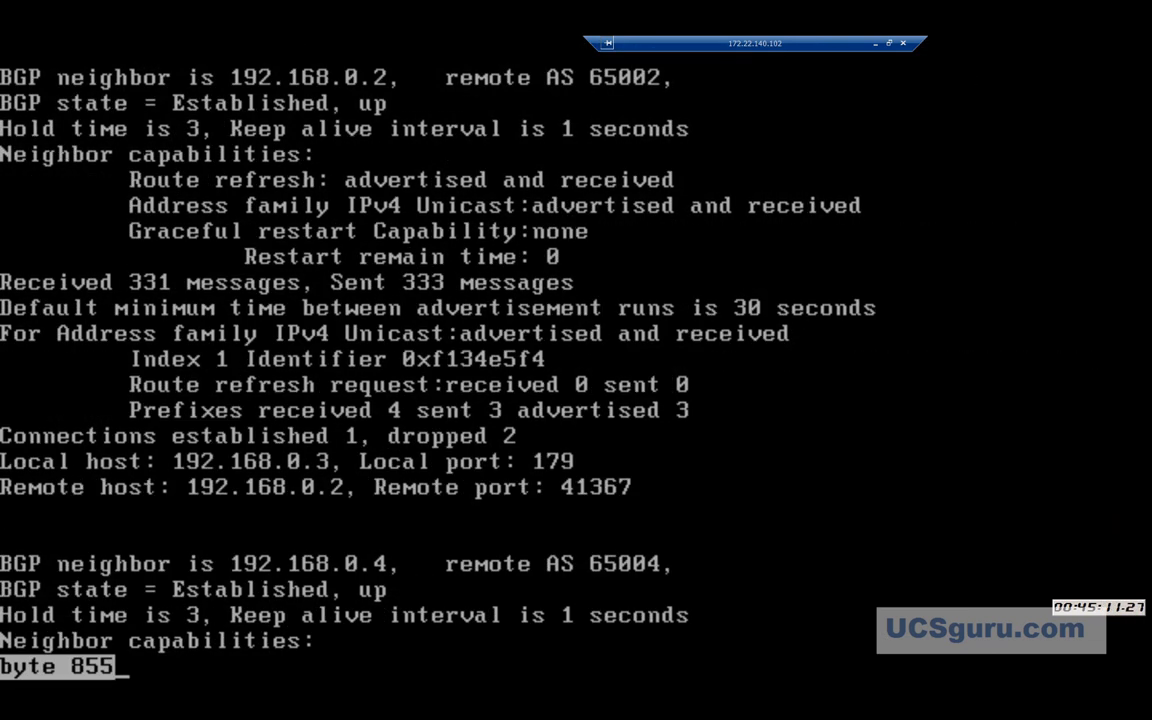
pyautogui.press('Return')
pyautogui.press('Return')
pyautogui.press('Return')
pyautogui.press('Return')
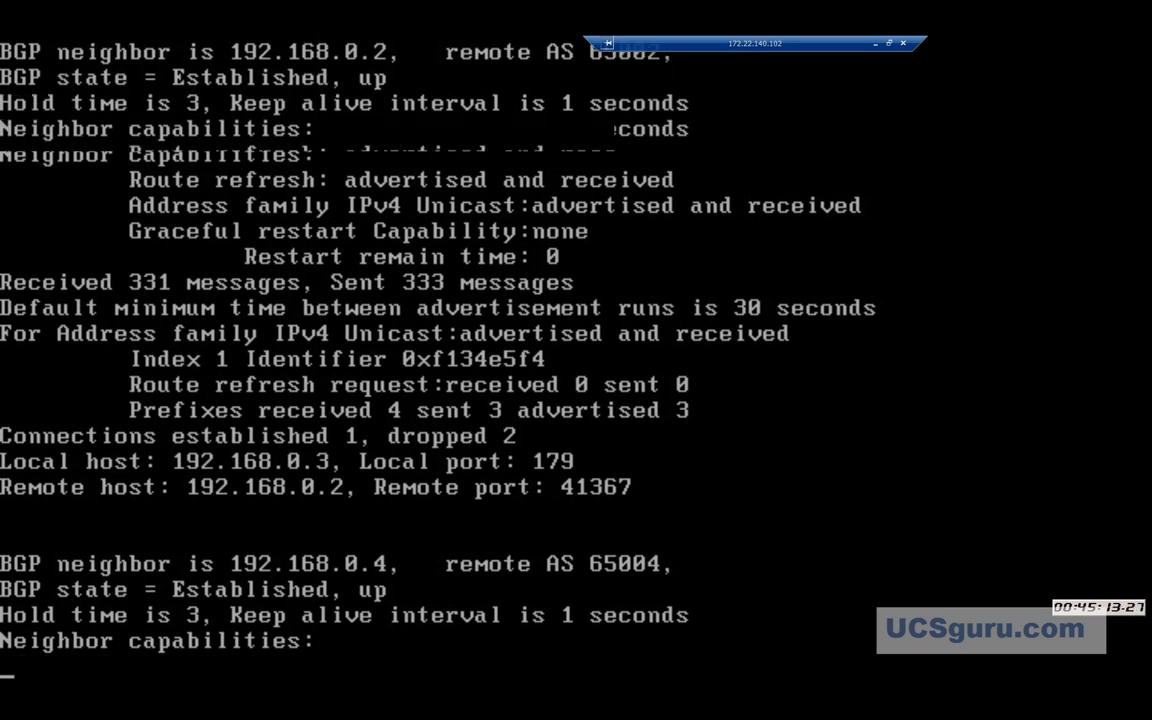
pyautogui.press('Return')
pyautogui.press('Return')
pyautogui.press('Return')
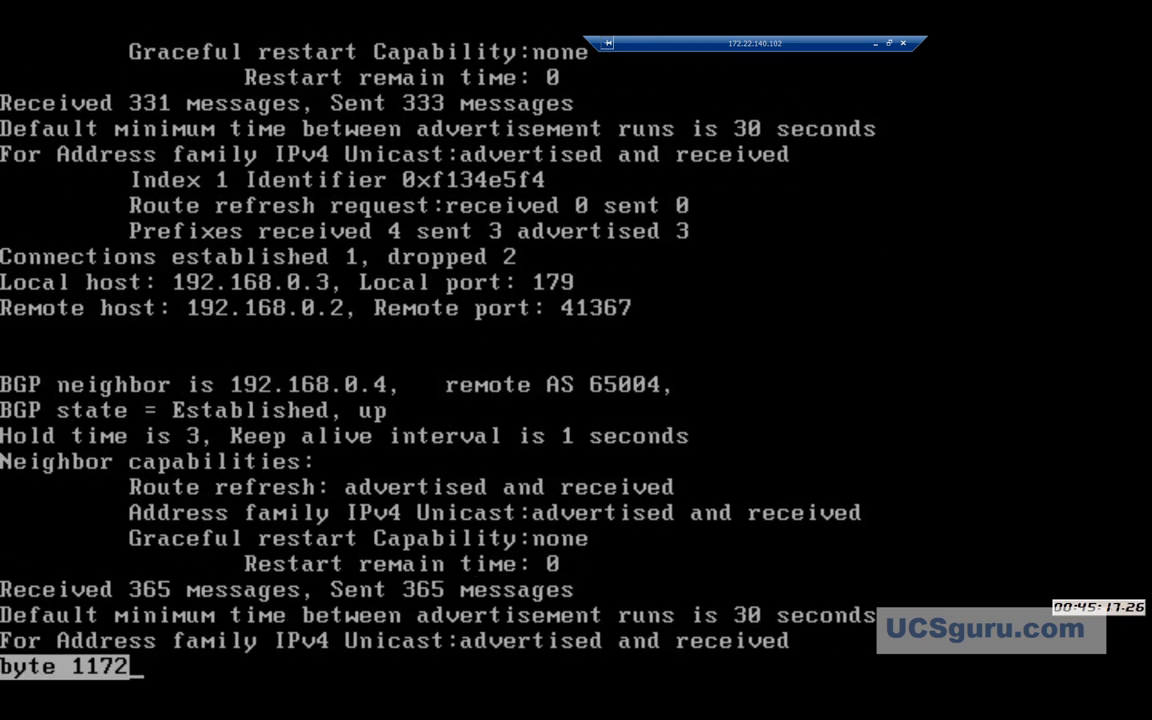
pyautogui.press('Return')
pyautogui.press('Return')
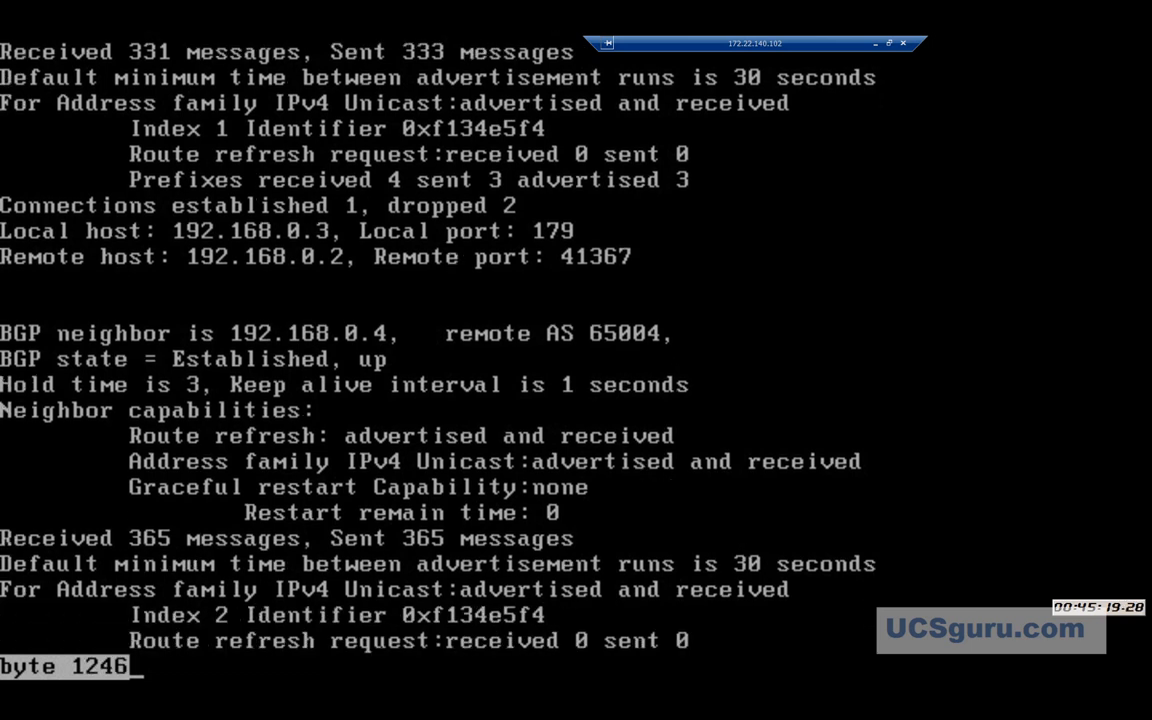
pyautogui.press('Return')
pyautogui.press('q')
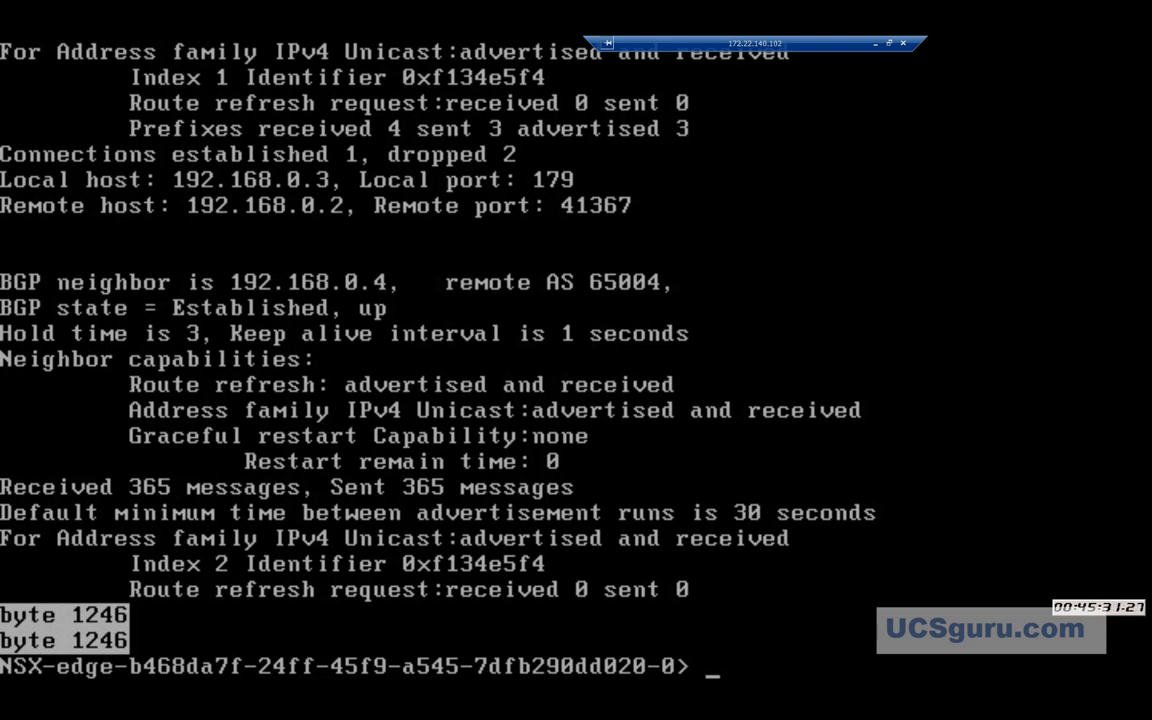
# Run 'sh ip route', dismissing the log file support message and paging the output.
pyautogui.write('sh ip route')
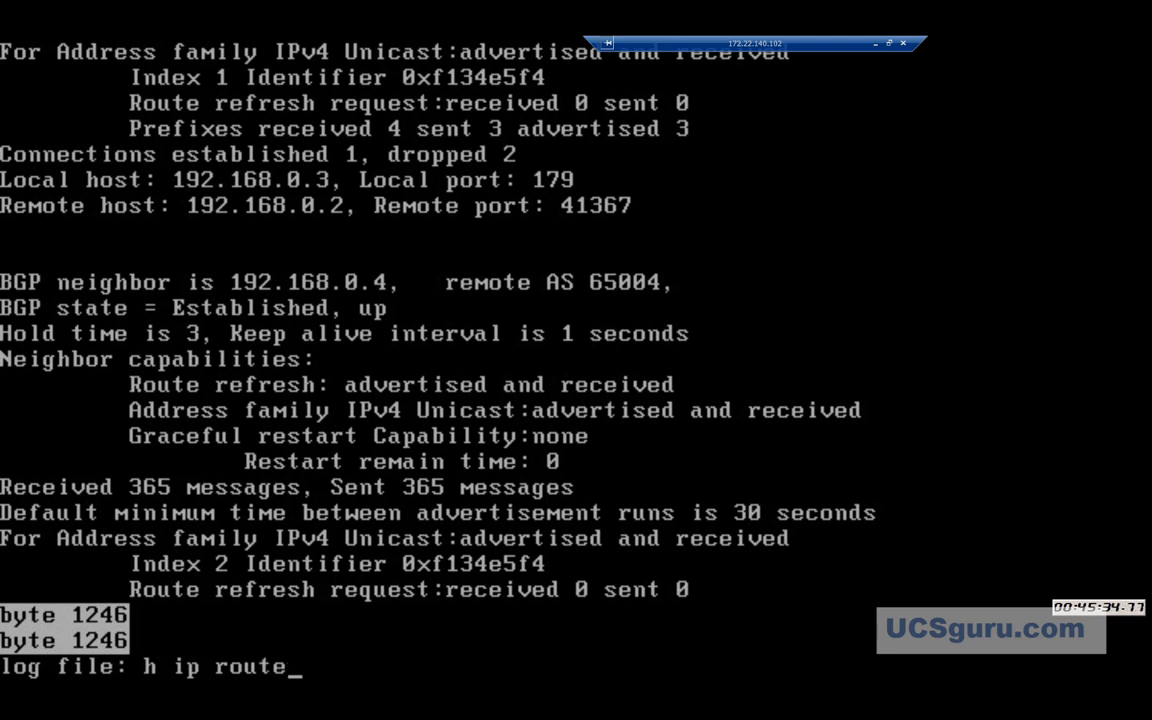
pyautogui.press('Return')
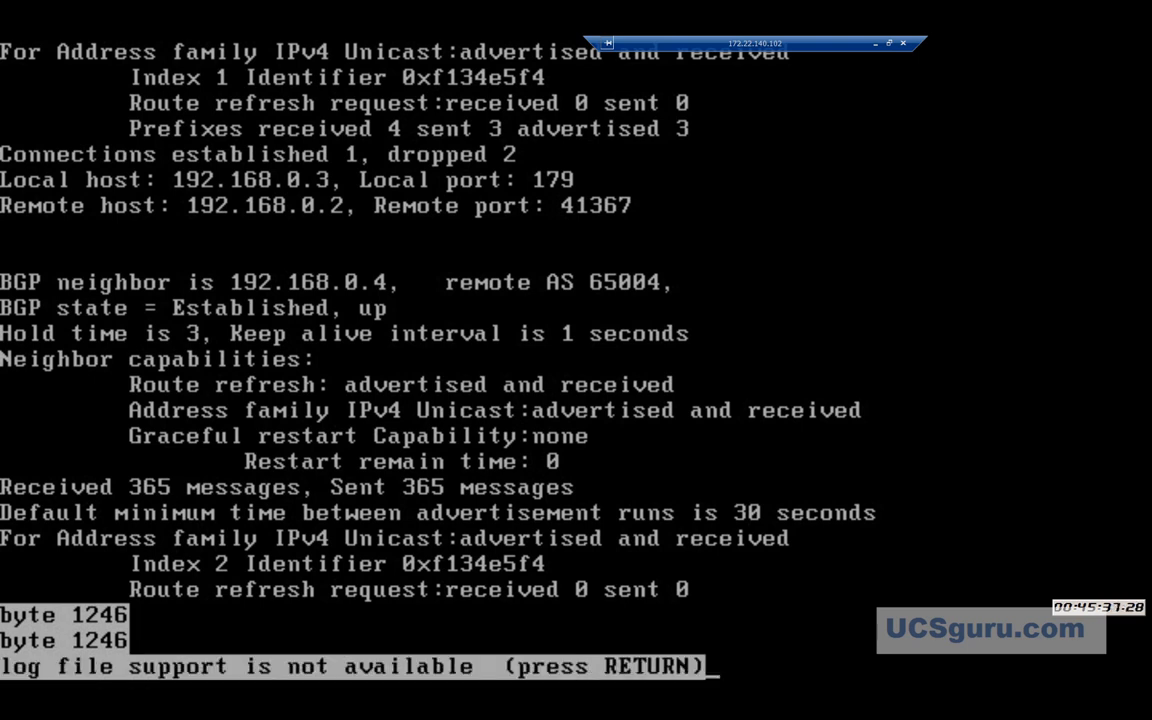
pyautogui.press('Return')
pyautogui.press('space')
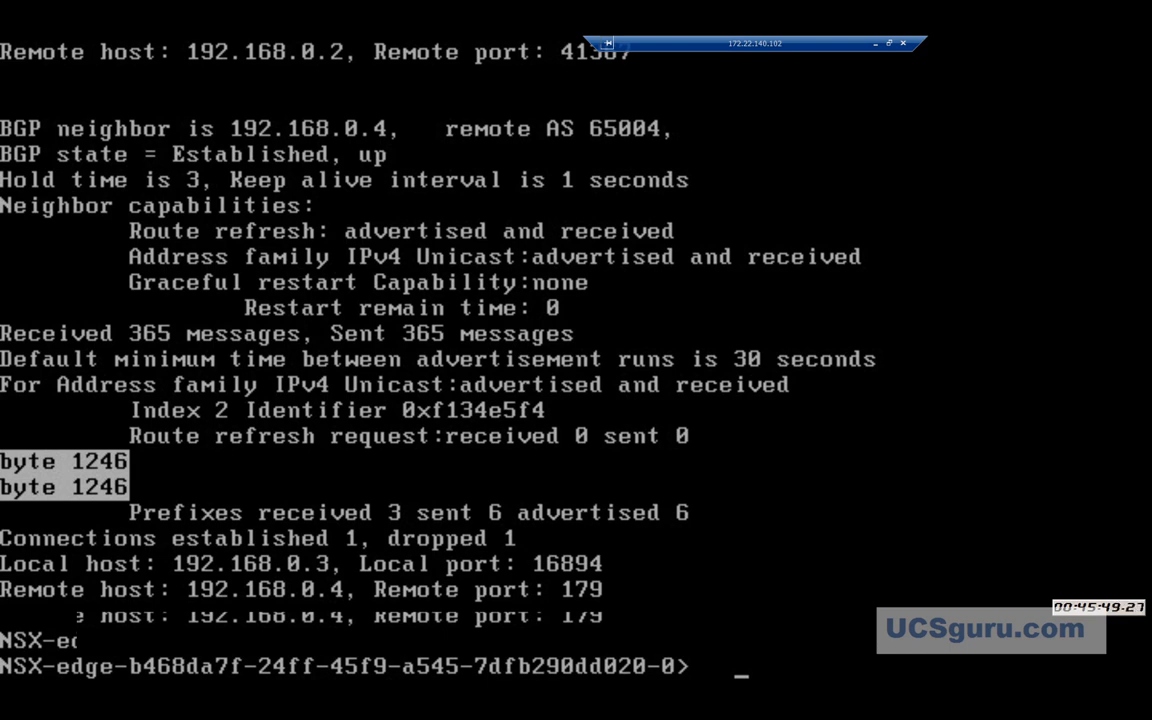
pyautogui.press('Return')
pyautogui.press('Return')
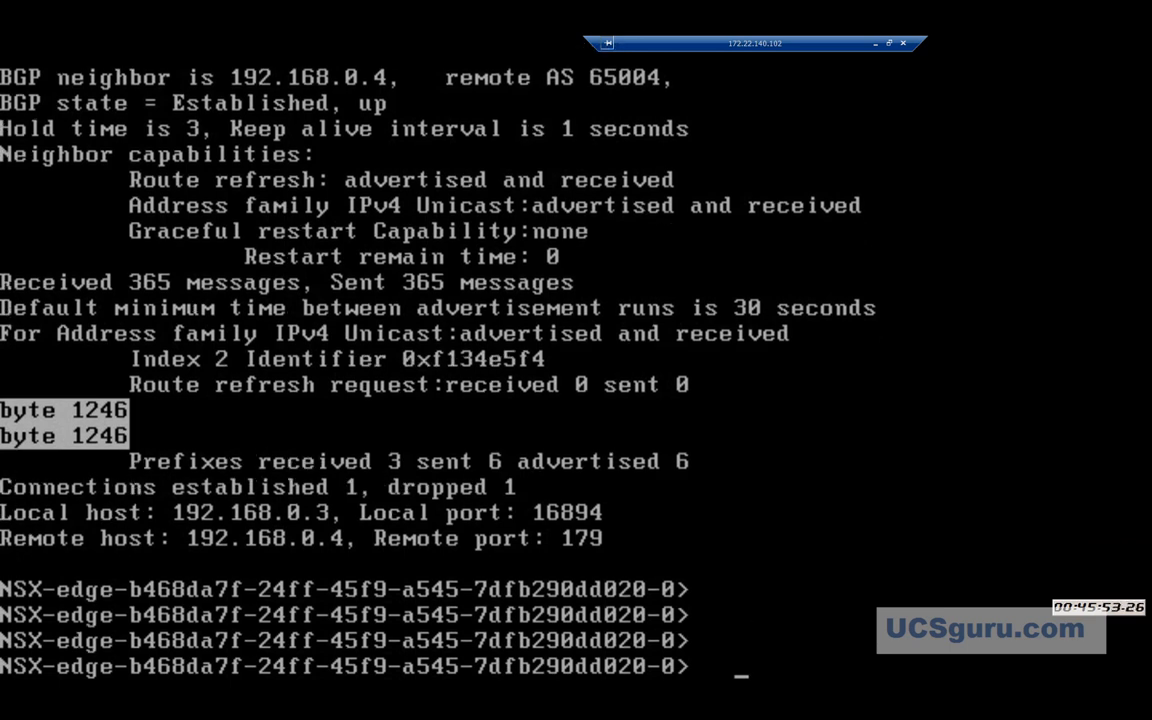
# Clear the line and run 'show ip route' to list six routes, then leave full screen.
pyautogui.write('sh ip bgp nei')
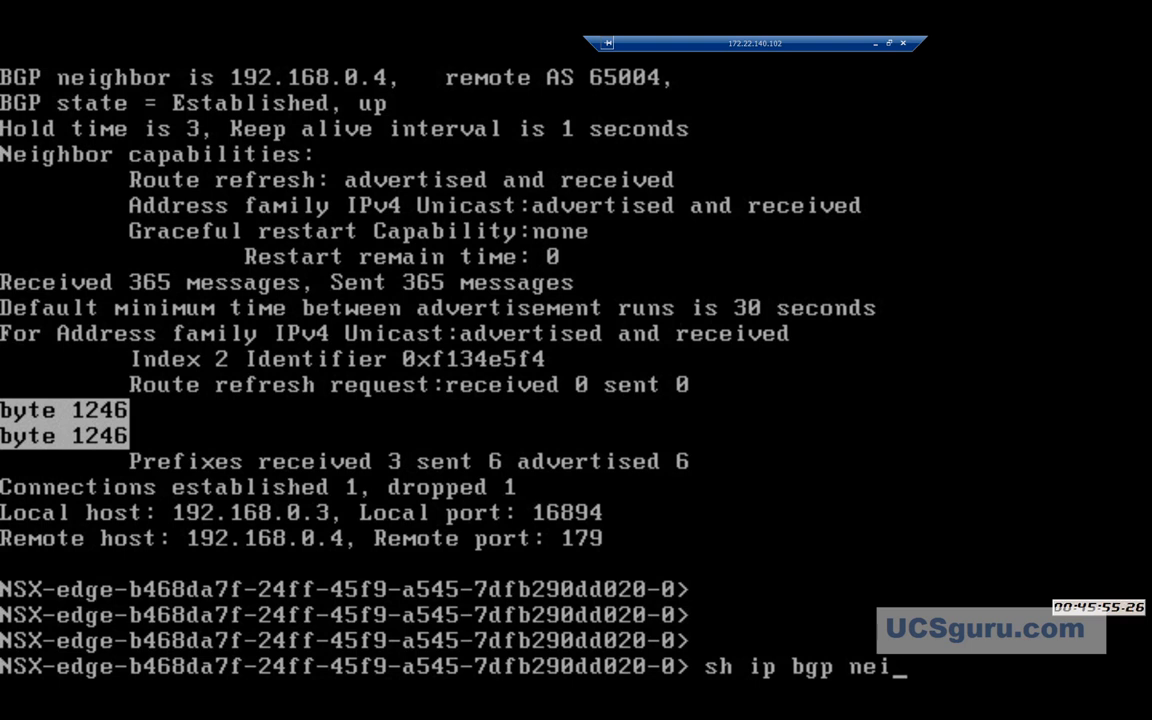
pyautogui.hotkey('ctrl', 'u')
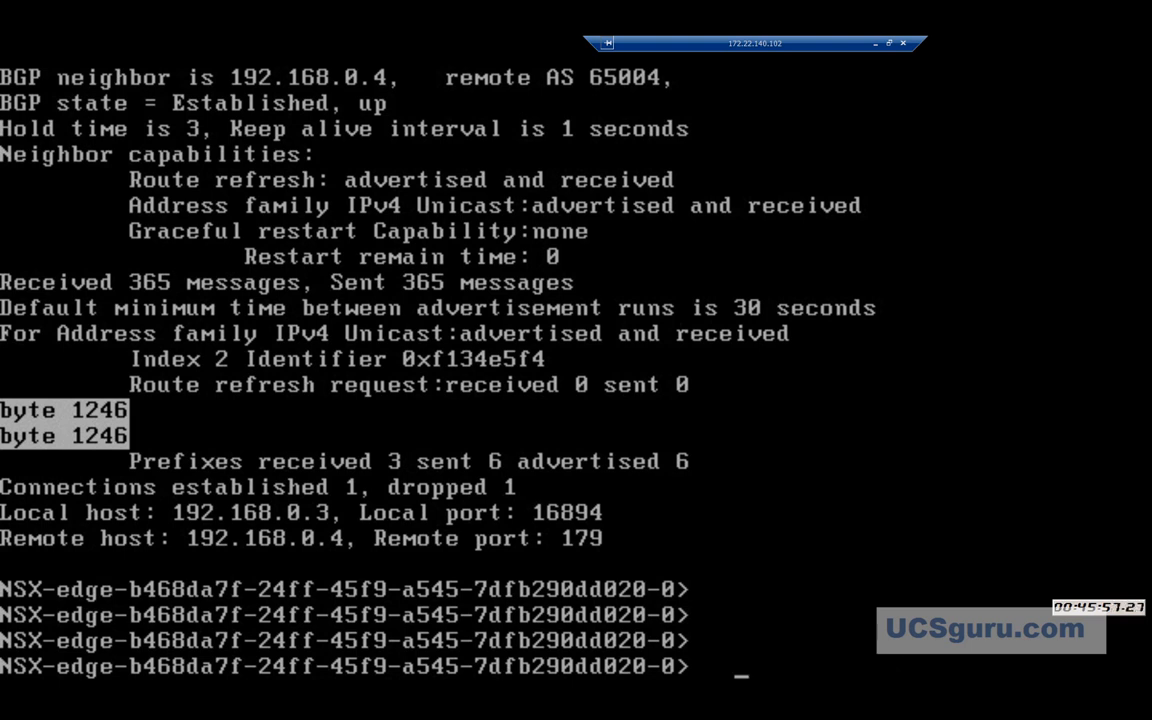
pyautogui.write('show ')
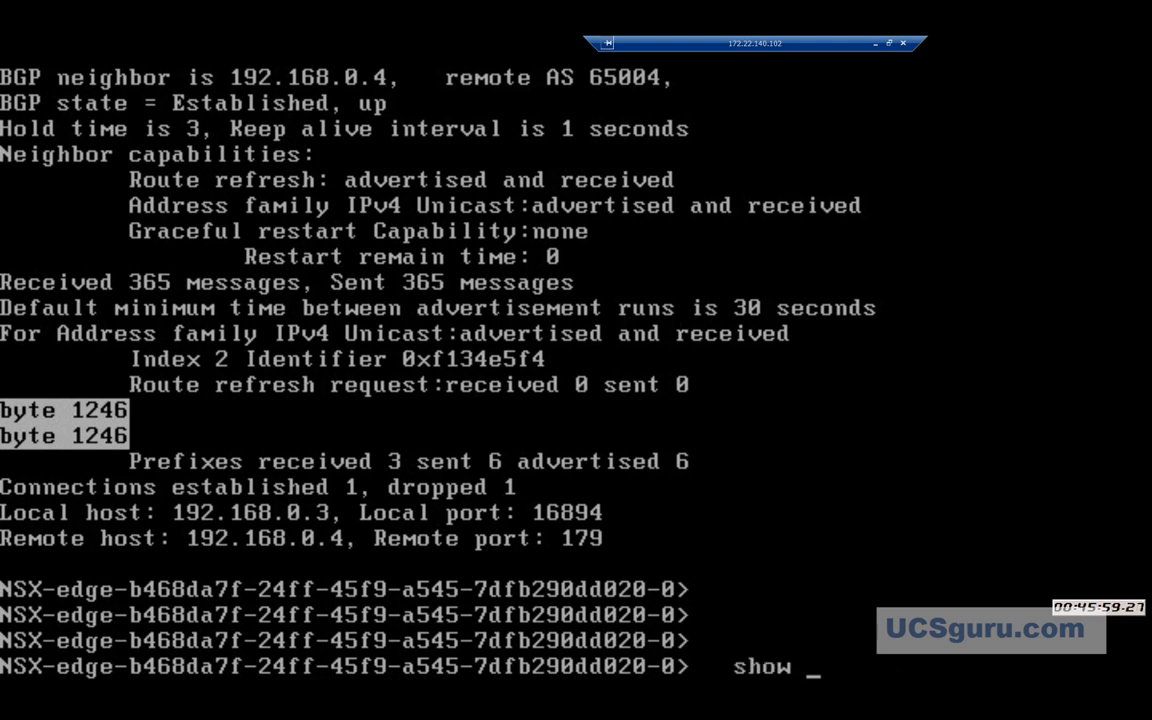
pyautogui.write('ip route')
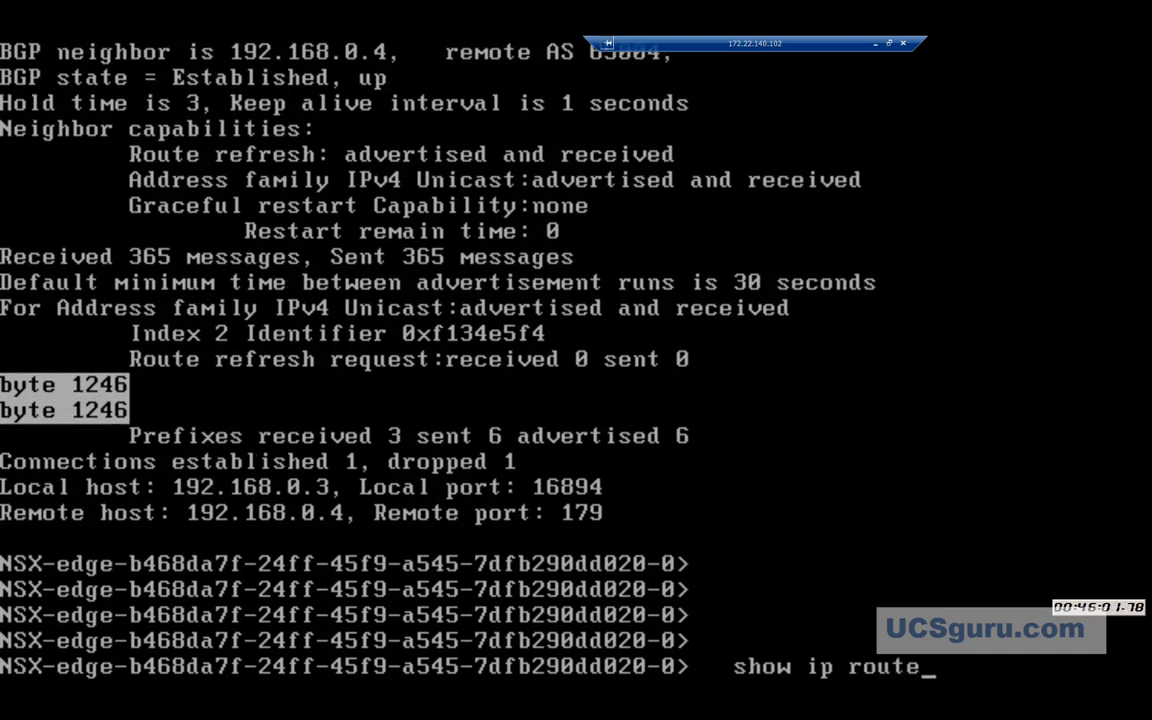
pyautogui.press('Return')
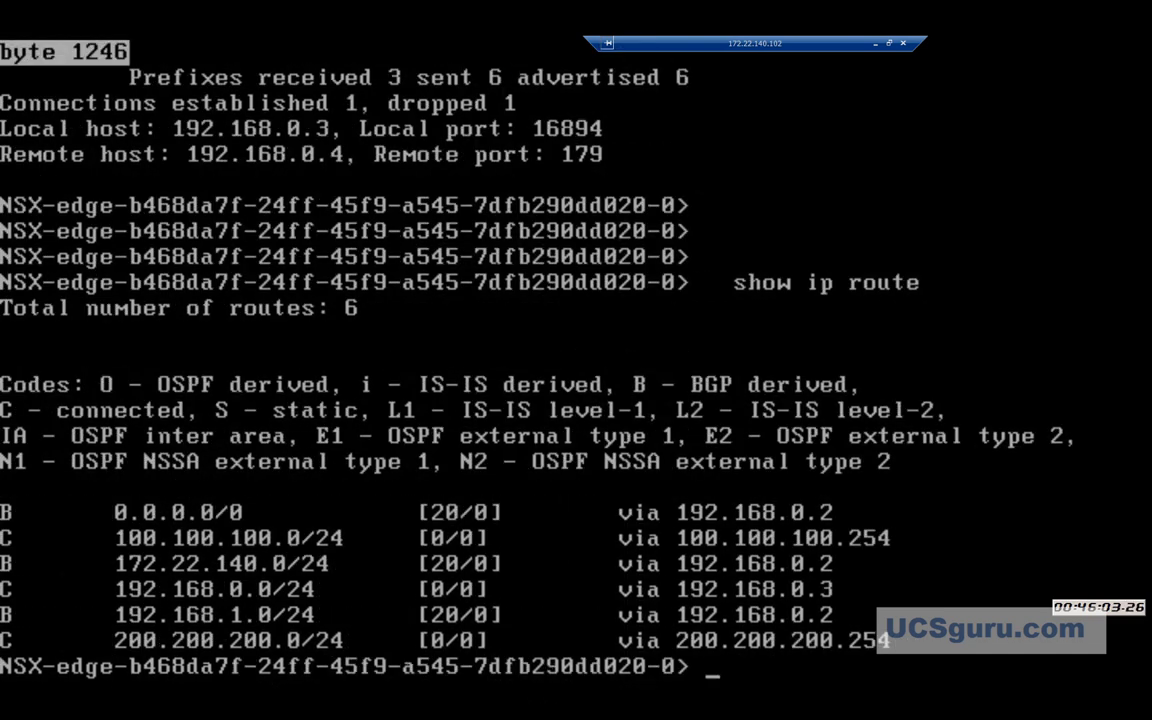
pyautogui.press('Return')
pyautogui.press('Return')
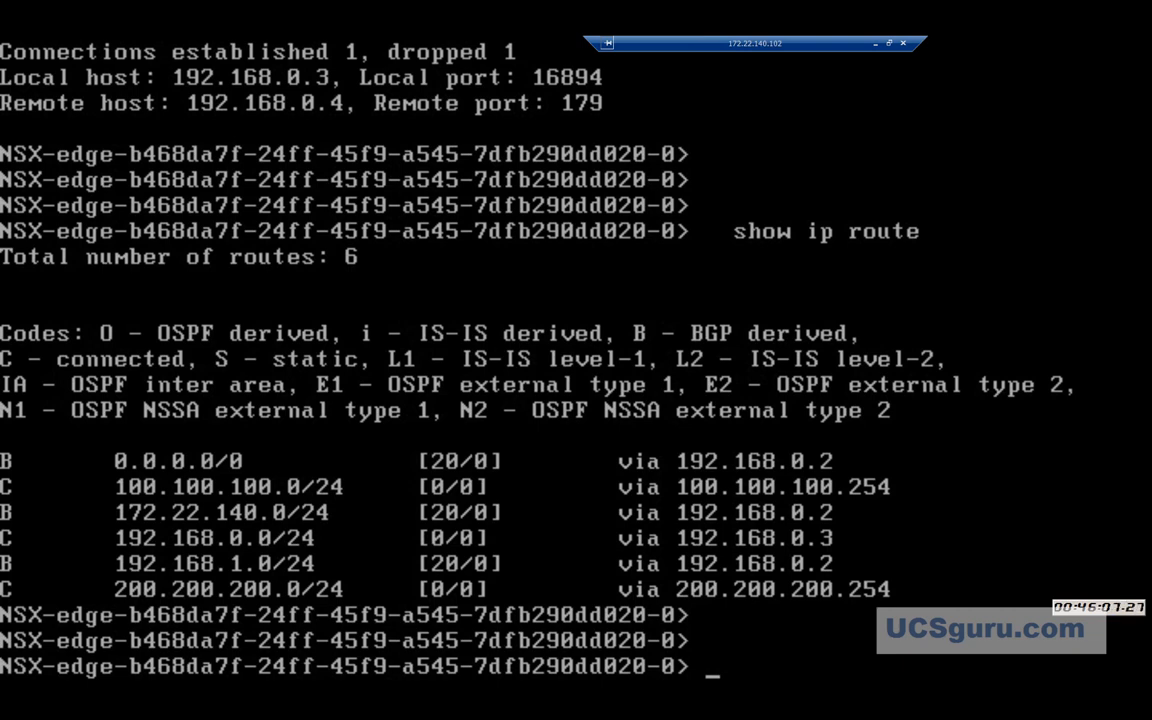
pyautogui.press('Escape')
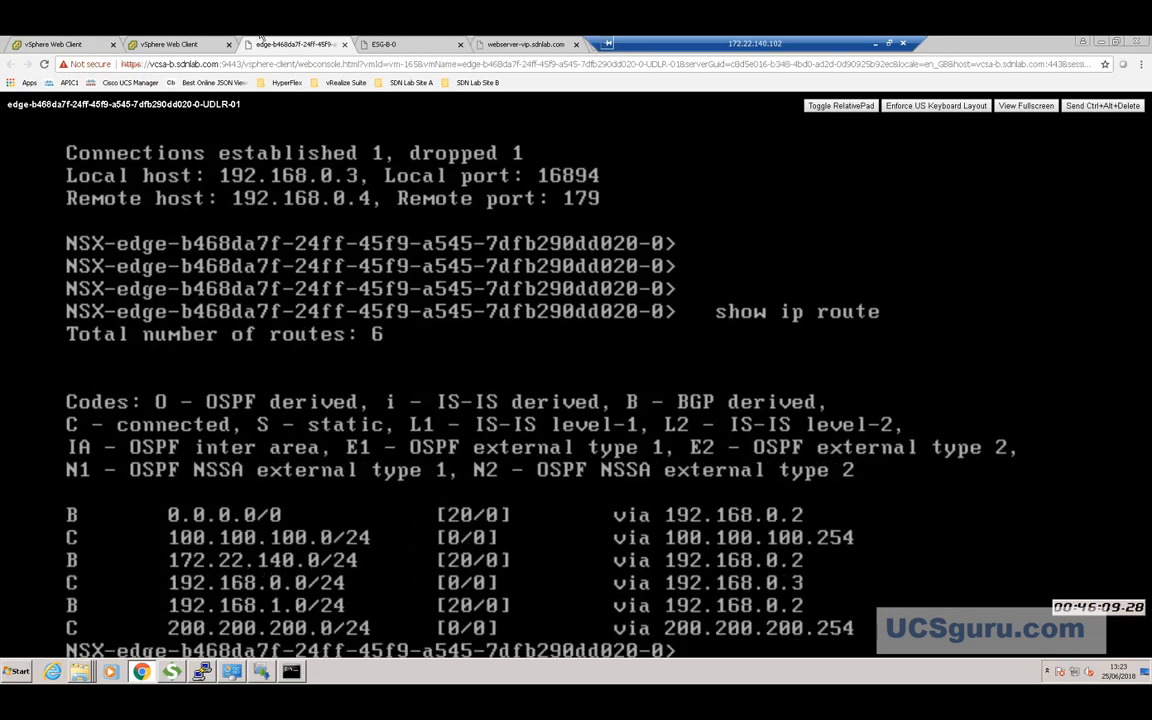
# Minimize the remote console and scroll through Diagrams.vsd's Pre-Failover page.
pyautogui.click(875, 46)
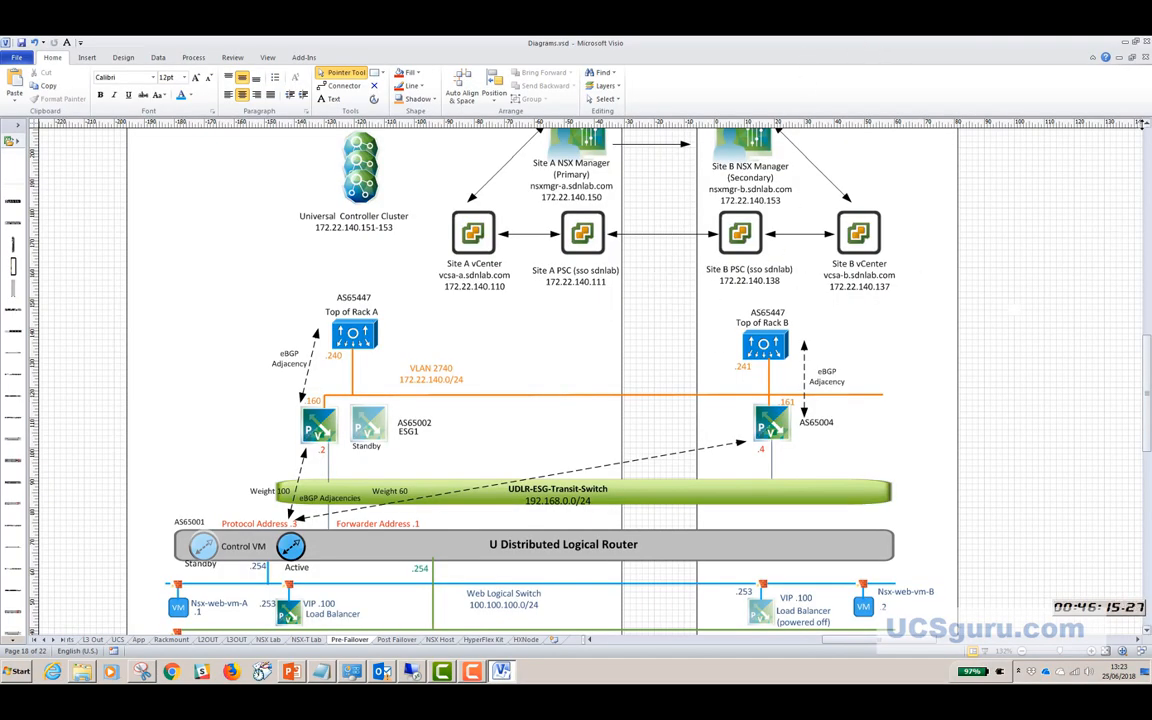
pyautogui.scroll(1, 476, 154)
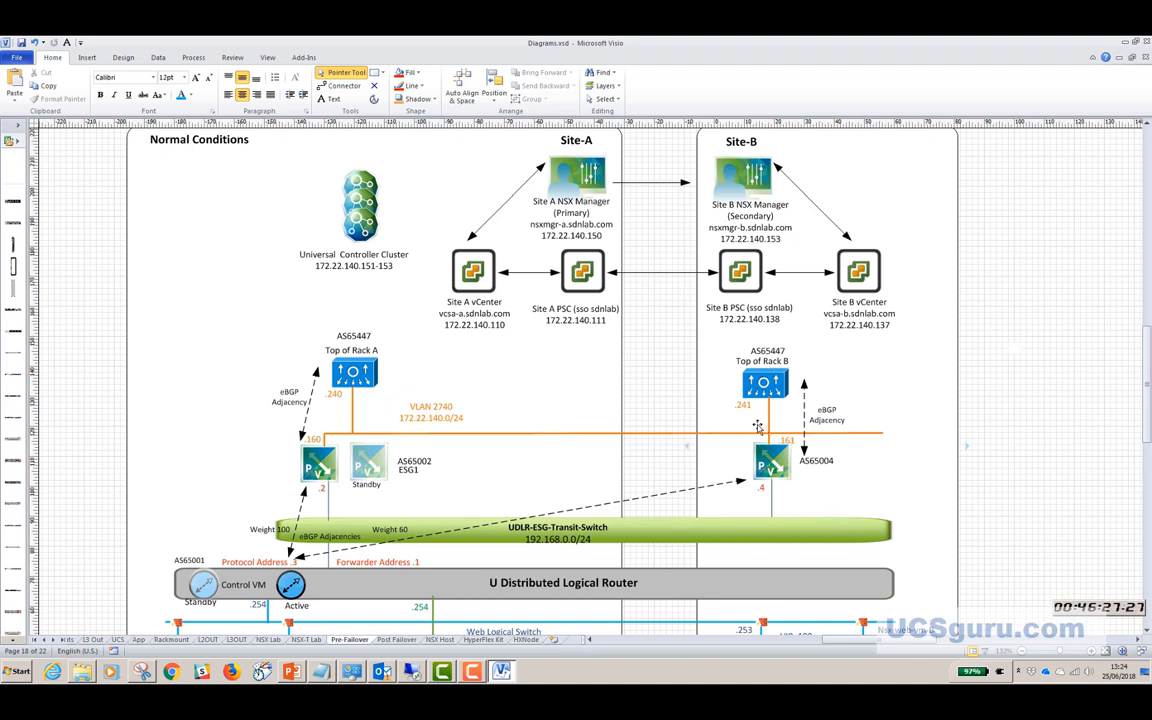
pyautogui.scroll(-3, 631, 487)
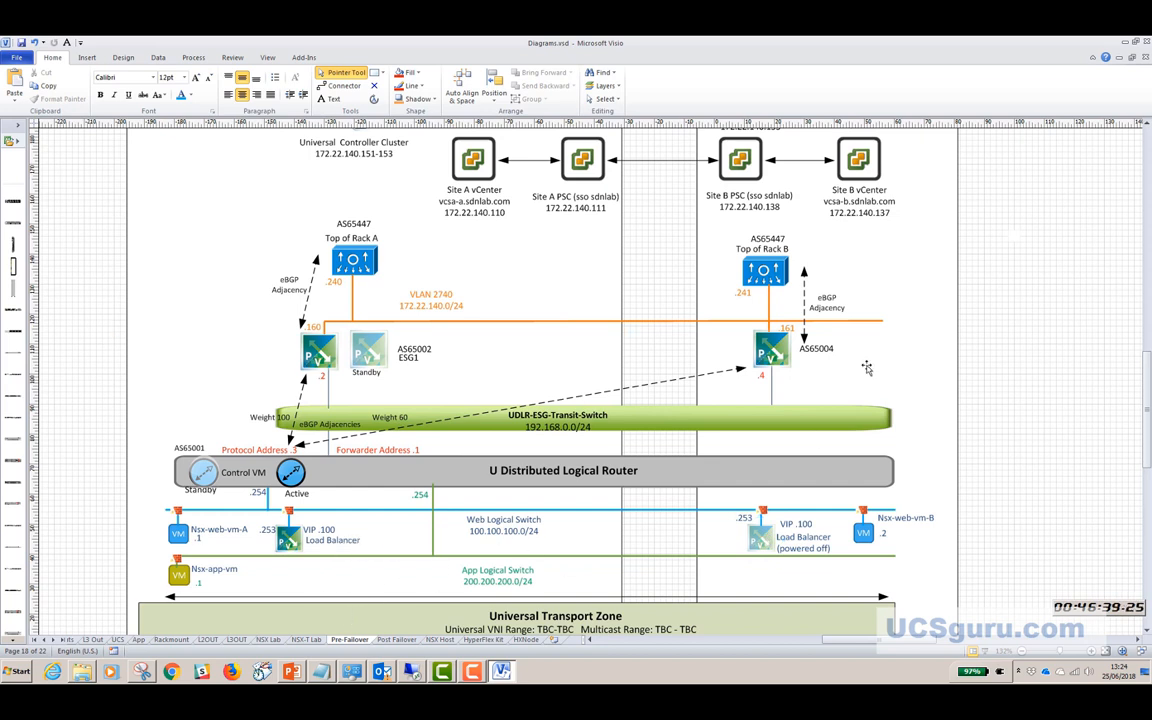
# Reload webserver-vip.sdnlab.com in Chrome; it still reports ERR_CONNECTION_TIMED_OUT.
pyautogui.click(411, 671)
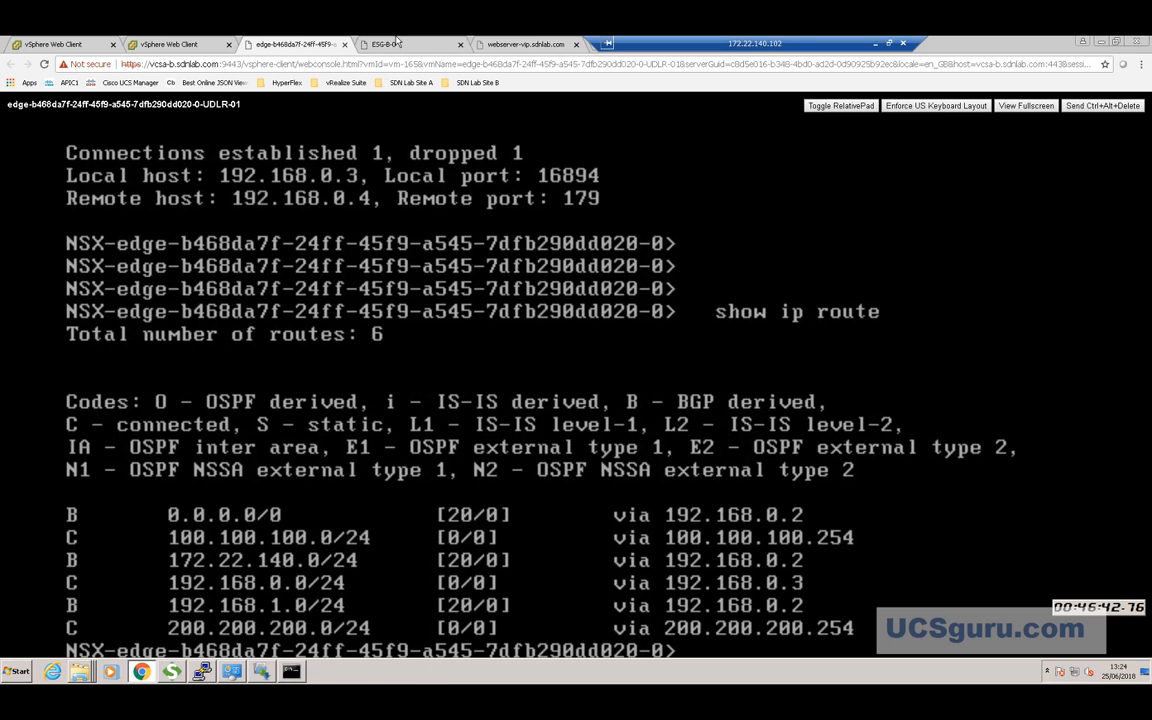
pyautogui.click(510, 44)
pyautogui.click(43, 65)
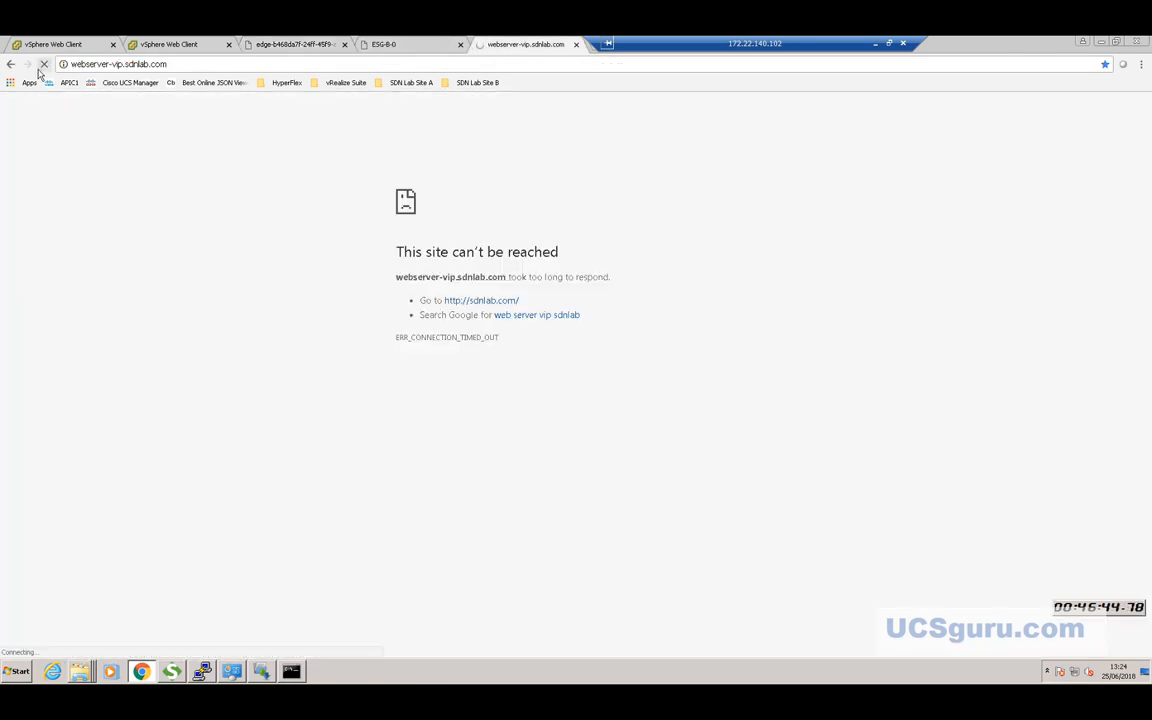
pyautogui.click(195, 63)
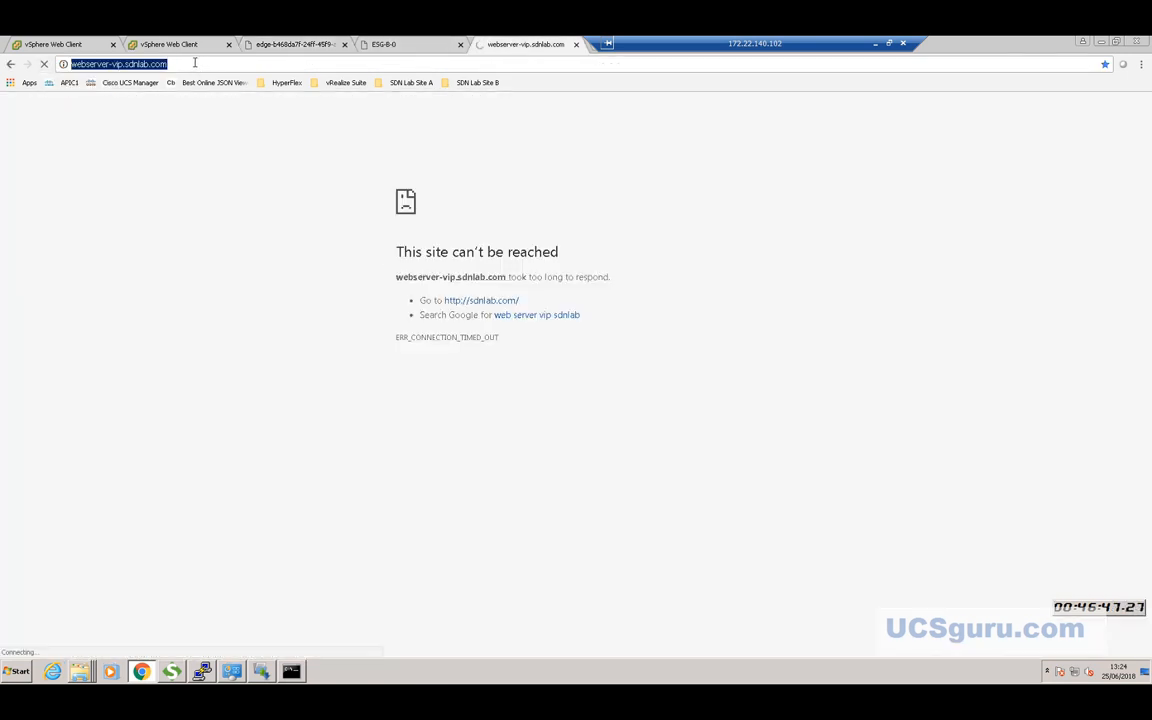
pyautogui.click(196, 63)
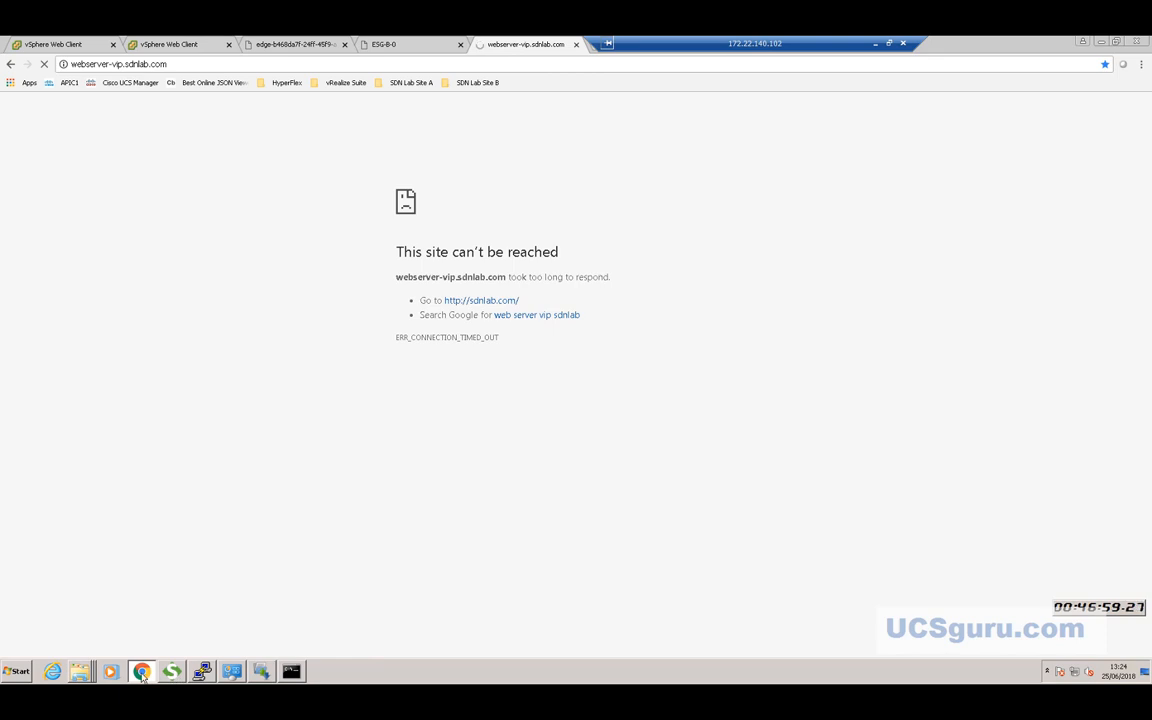
# Power on the Site B load balancer VM LB-B-0 from the Navigator.
pyautogui.click(62, 44)
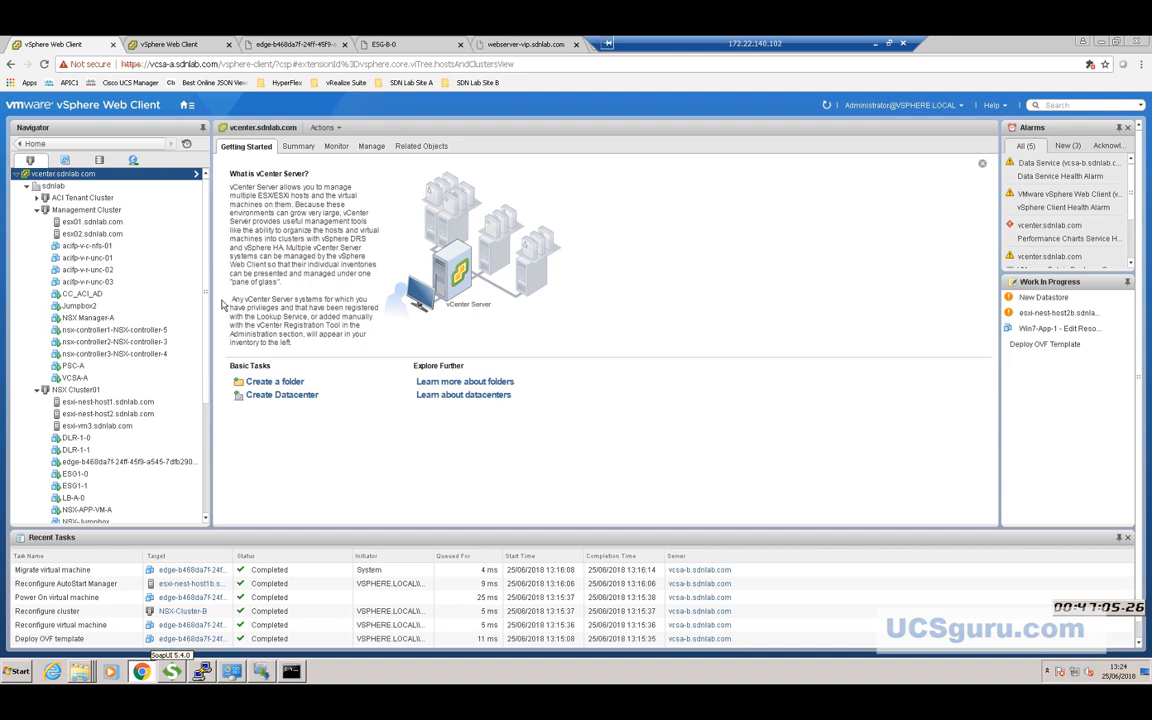
pyautogui.scroll(-5, 188, 293)
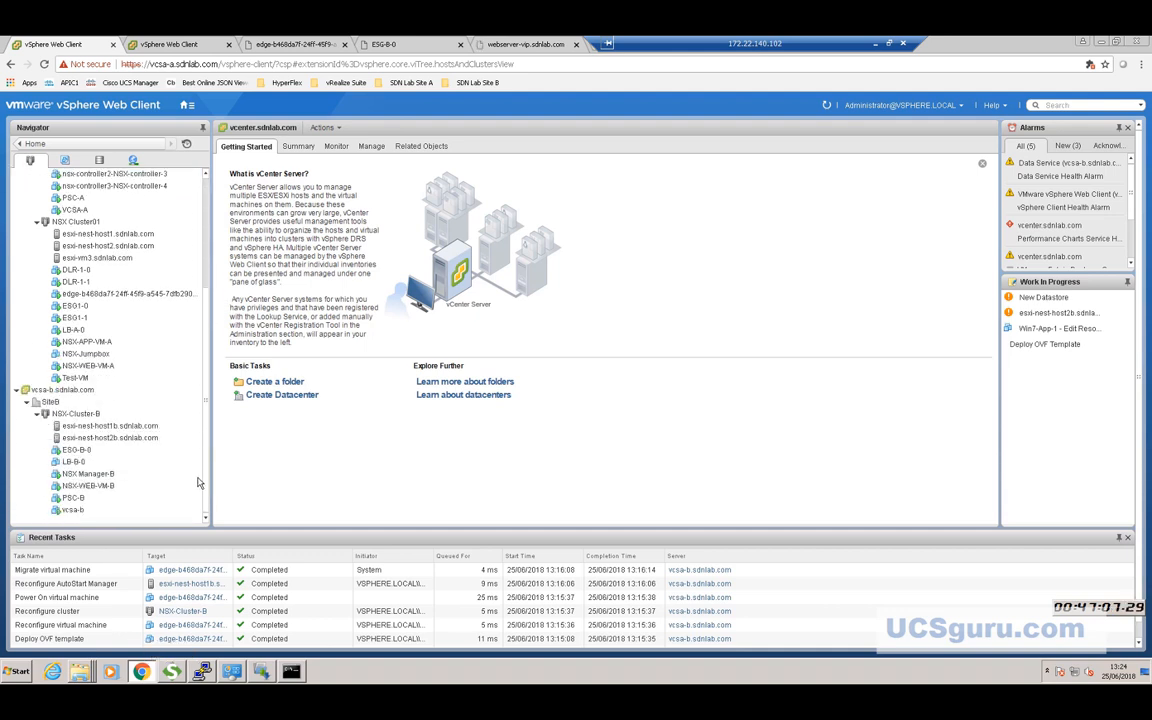
pyautogui.click(70, 462)
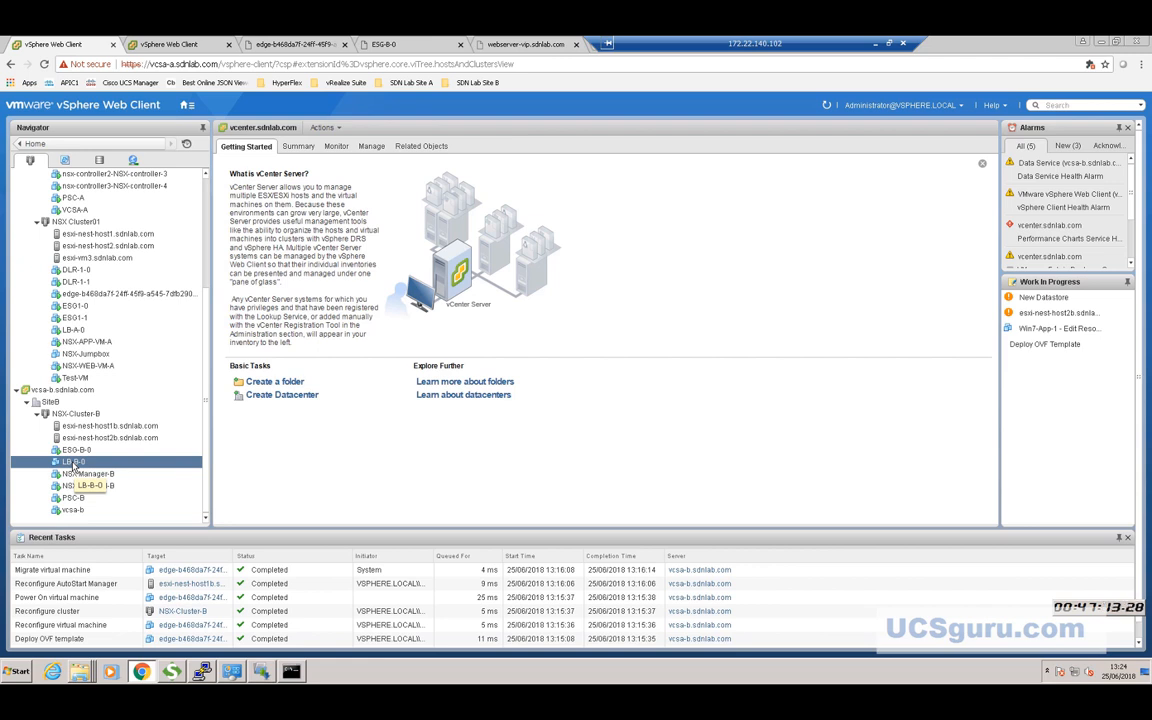
pyautogui.rightClick(73, 465)
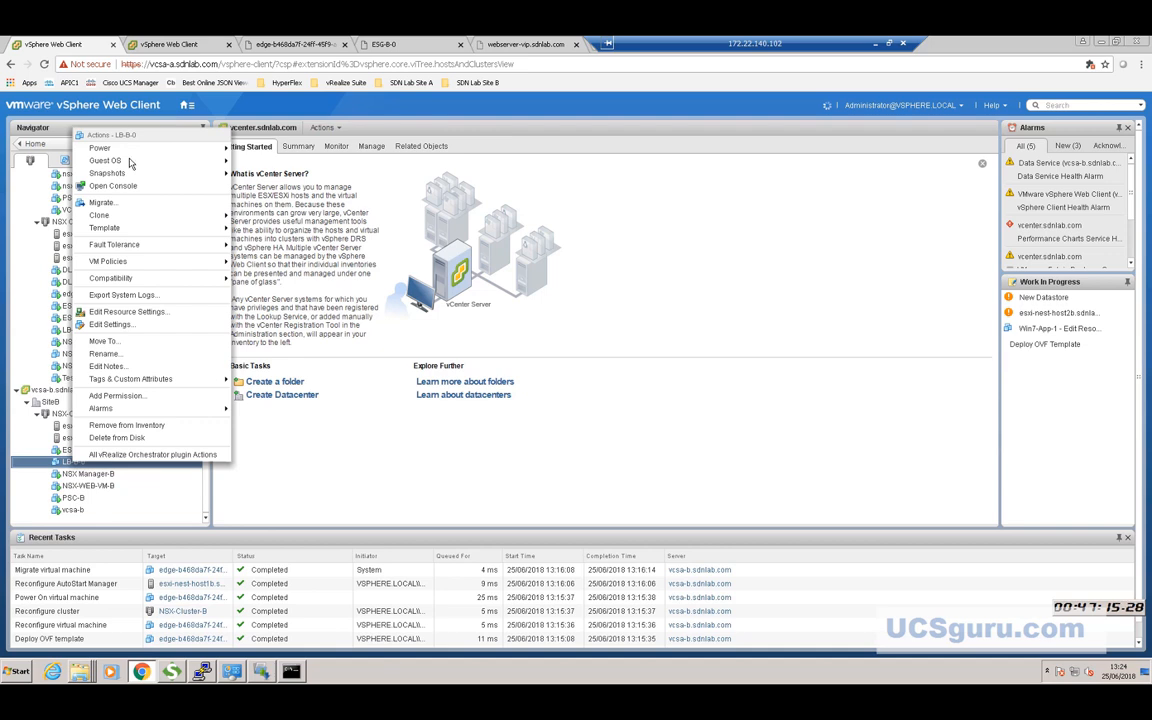
pyautogui.moveTo(130, 148)
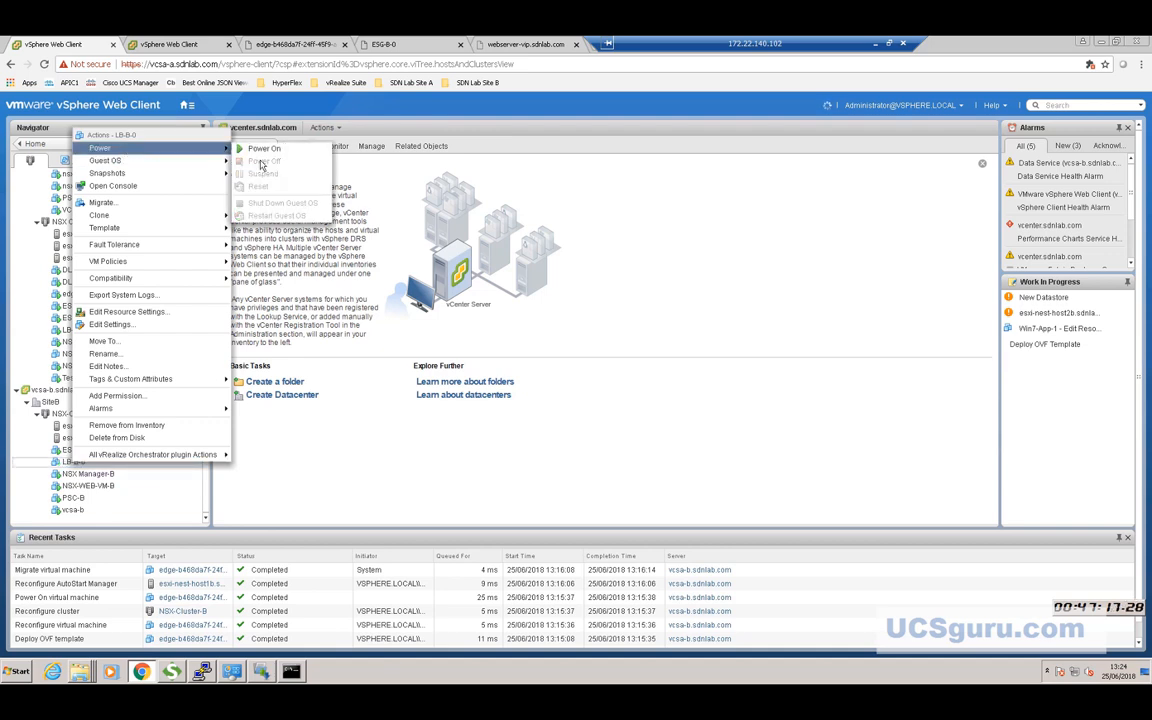
pyautogui.click(262, 149)
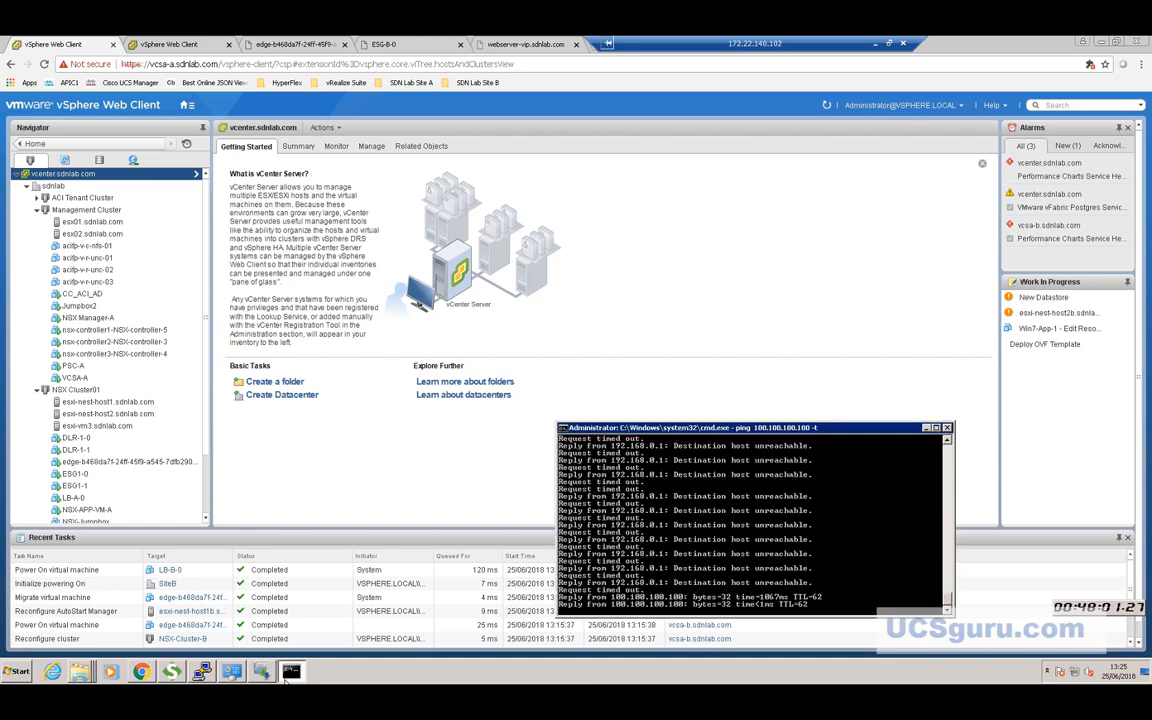
# Check the ping to 100.100.100.100 now replies, then return to the webserver-vip.sdnlab.com tab.
pyautogui.hotkey('alt', 'Tab')
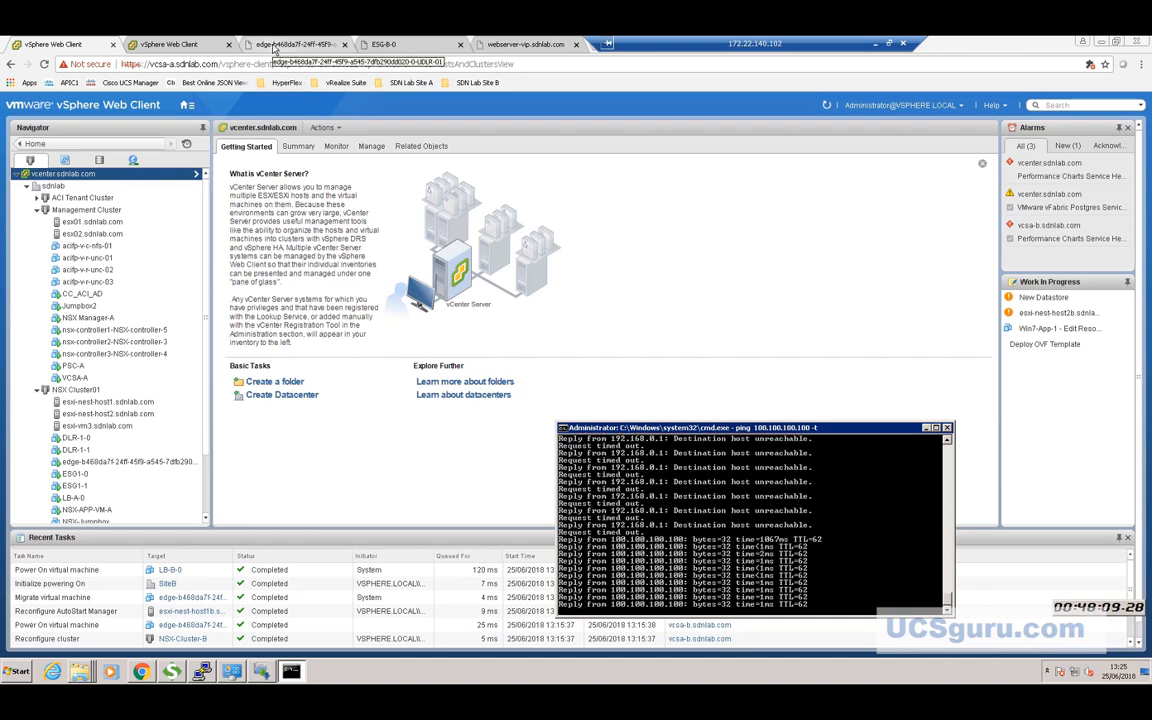
pyautogui.click(525, 44)
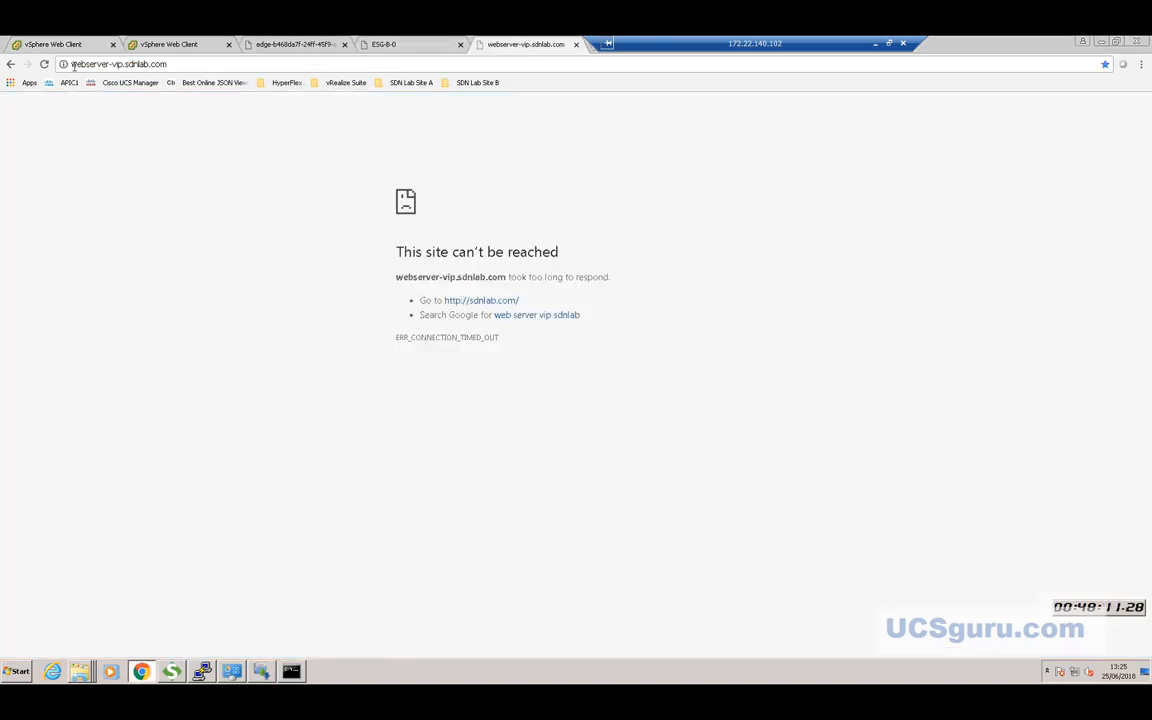
# Reload webserver-vip.sdnlab.com repeatedly while it keeps timing out.
pyautogui.click(45, 64)
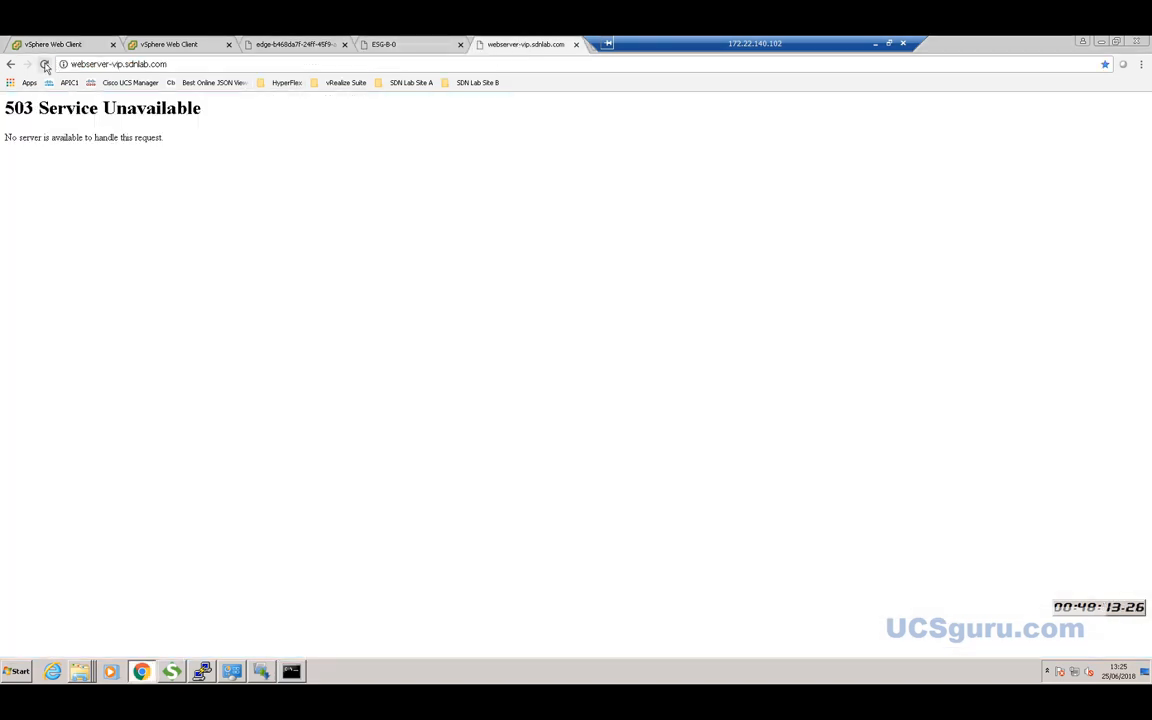
pyautogui.click(45, 66)
pyautogui.click(45, 66)
pyautogui.click(45, 66)
pyautogui.click(45, 66)
pyautogui.click(45, 66)
pyautogui.click(45, 67)
pyautogui.click(45, 67)
# Keep retrying the web VIP page, reselecting its address between reloads.
pyautogui.click(183, 66)
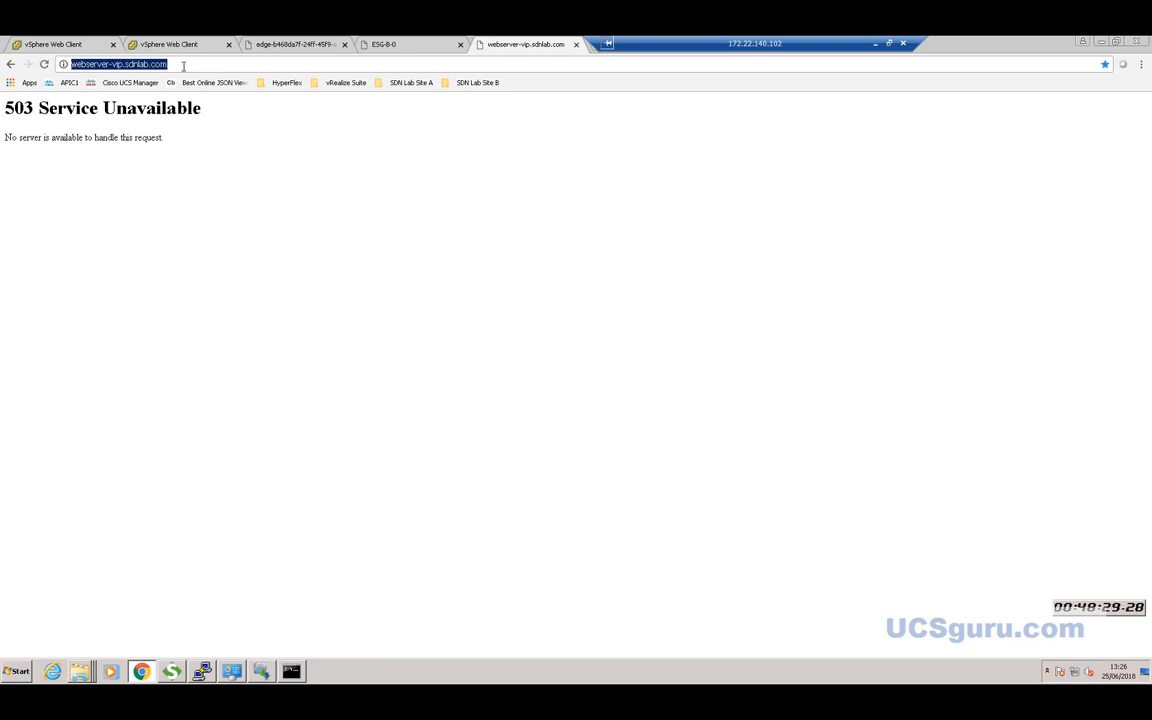
pyautogui.click(183, 66)
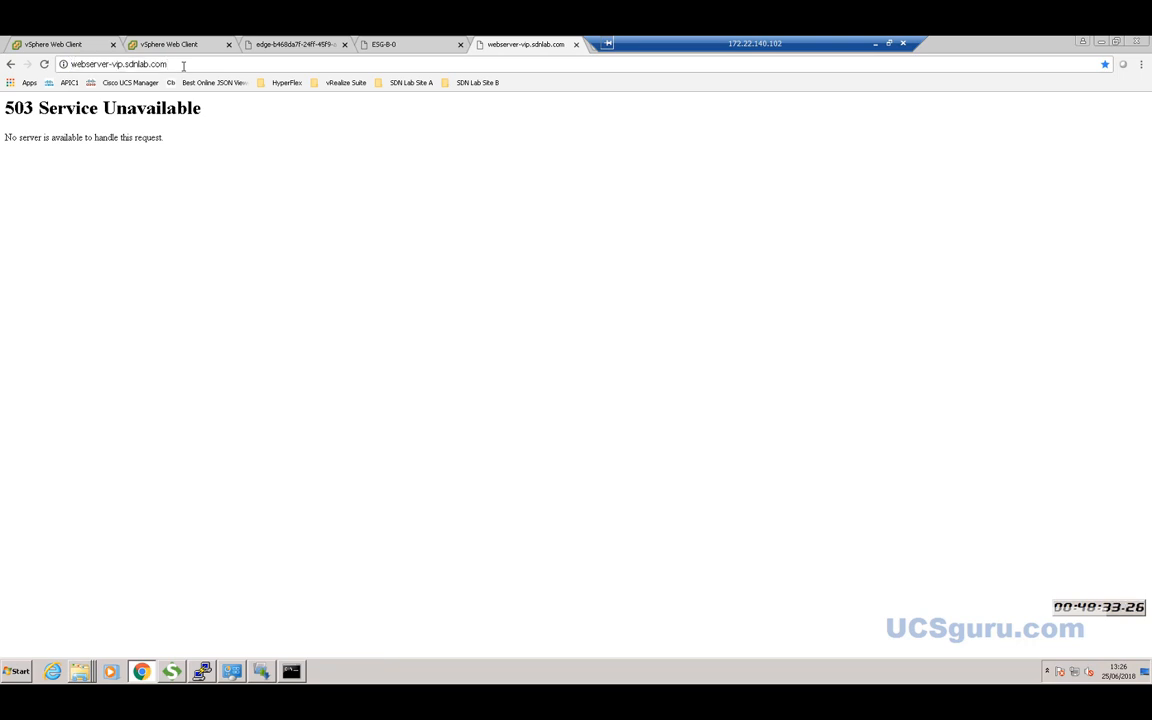
pyautogui.click(46, 66)
pyautogui.click(46, 66)
pyautogui.click(44, 65)
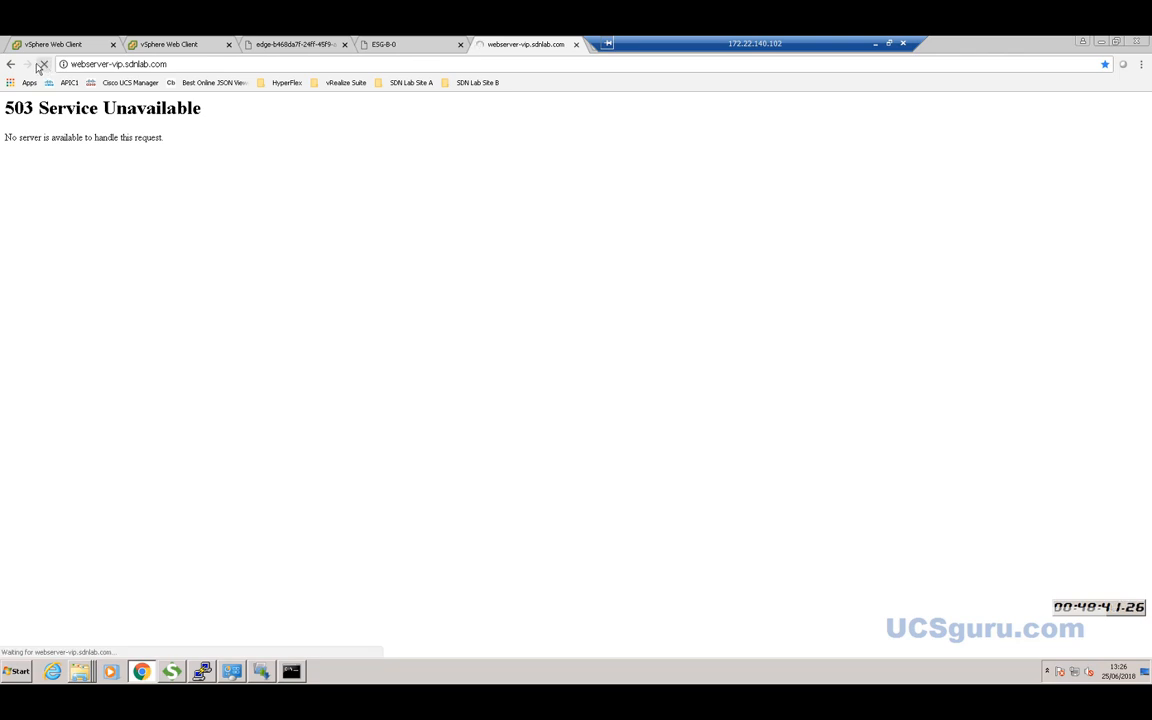
pyautogui.click(195, 66)
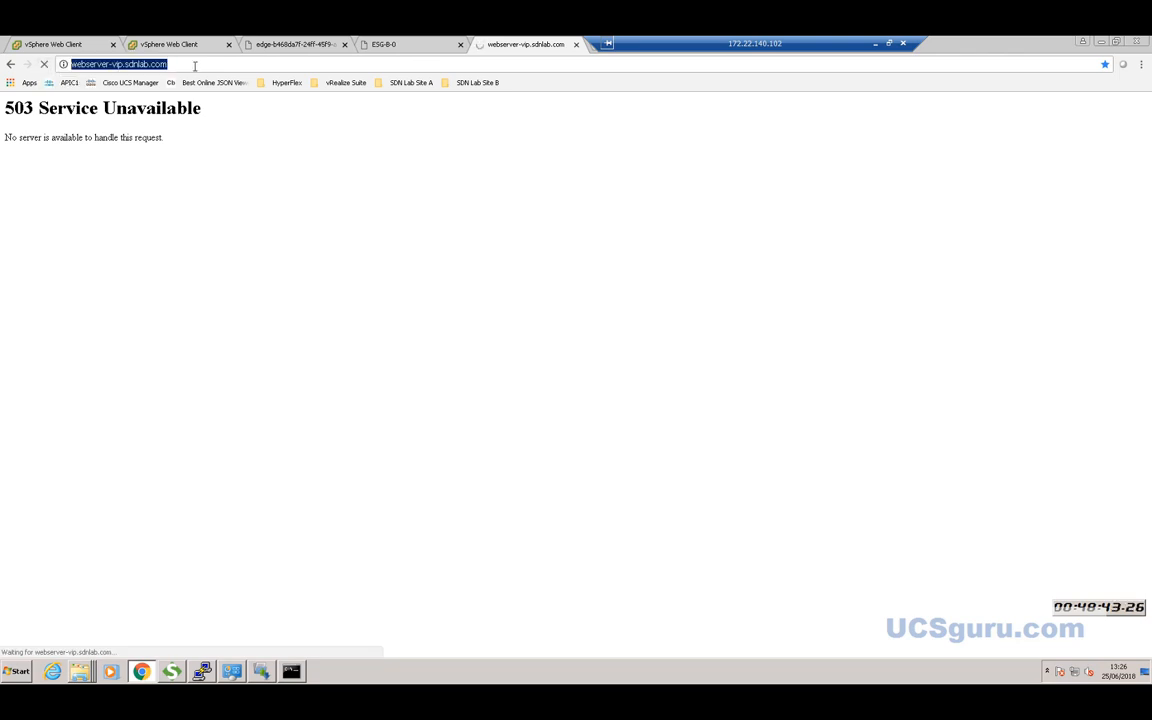
pyautogui.click(195, 66)
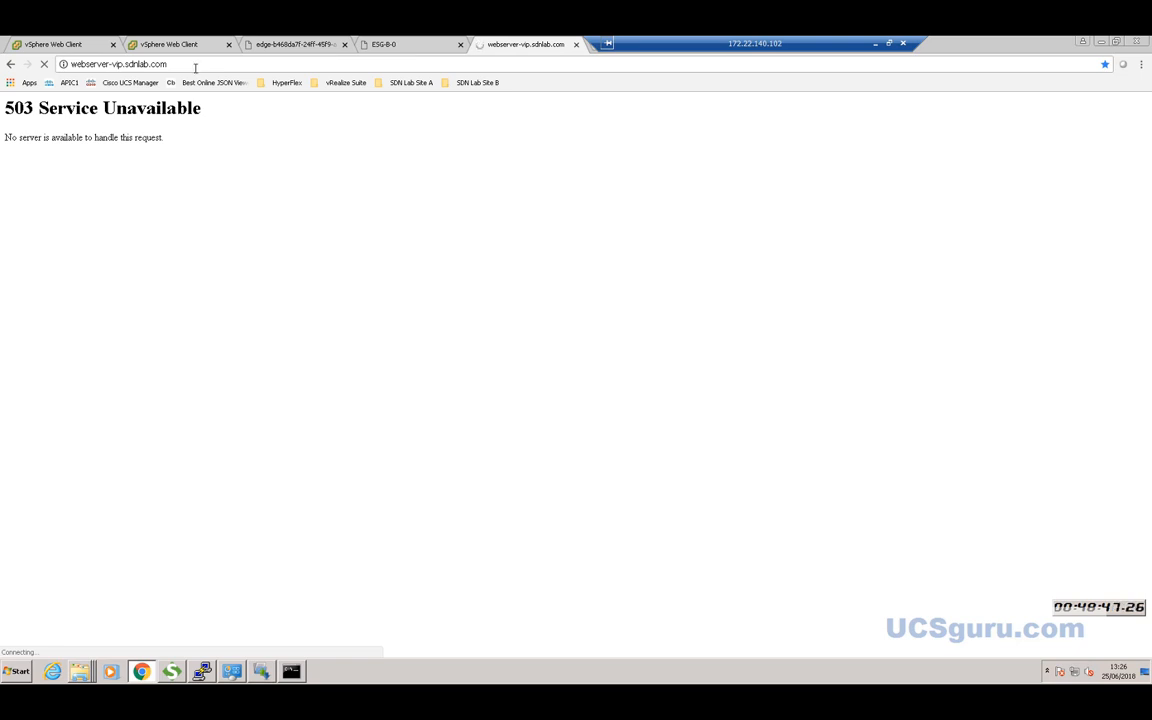
pyautogui.click(180, 65)
pyautogui.click(180, 65)
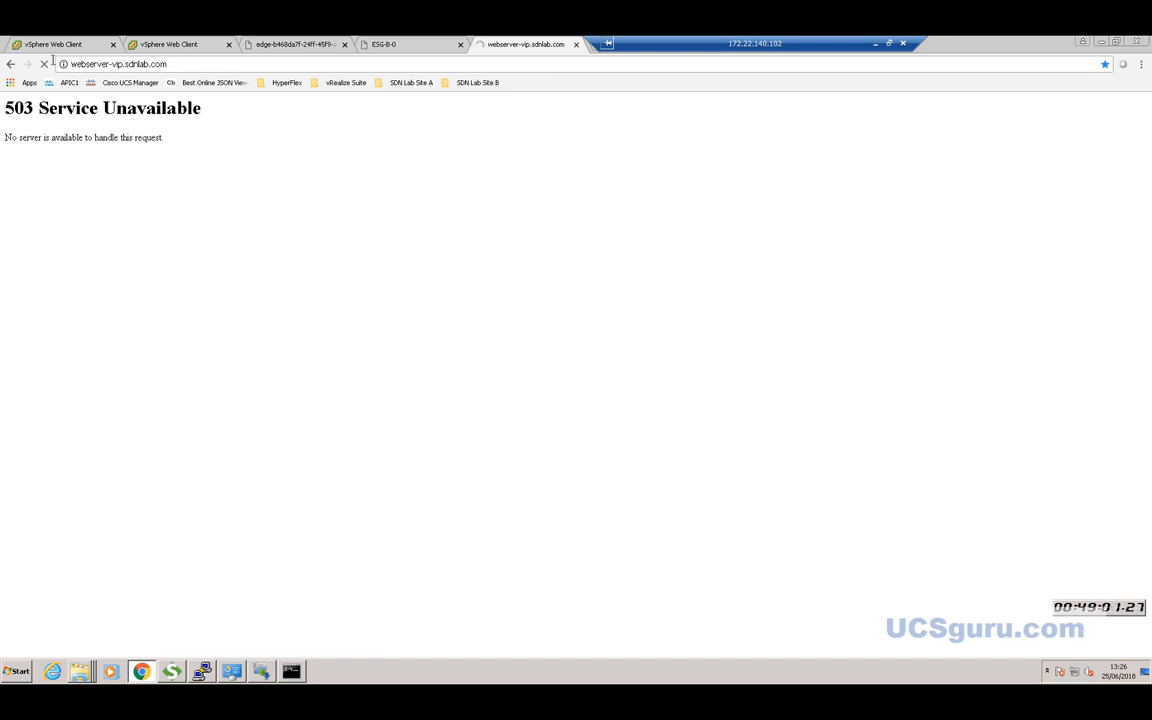
# Stop the stalled load and resubmit webserver-vip.sdnlab.com from the address bar.
pyautogui.click(172, 64)
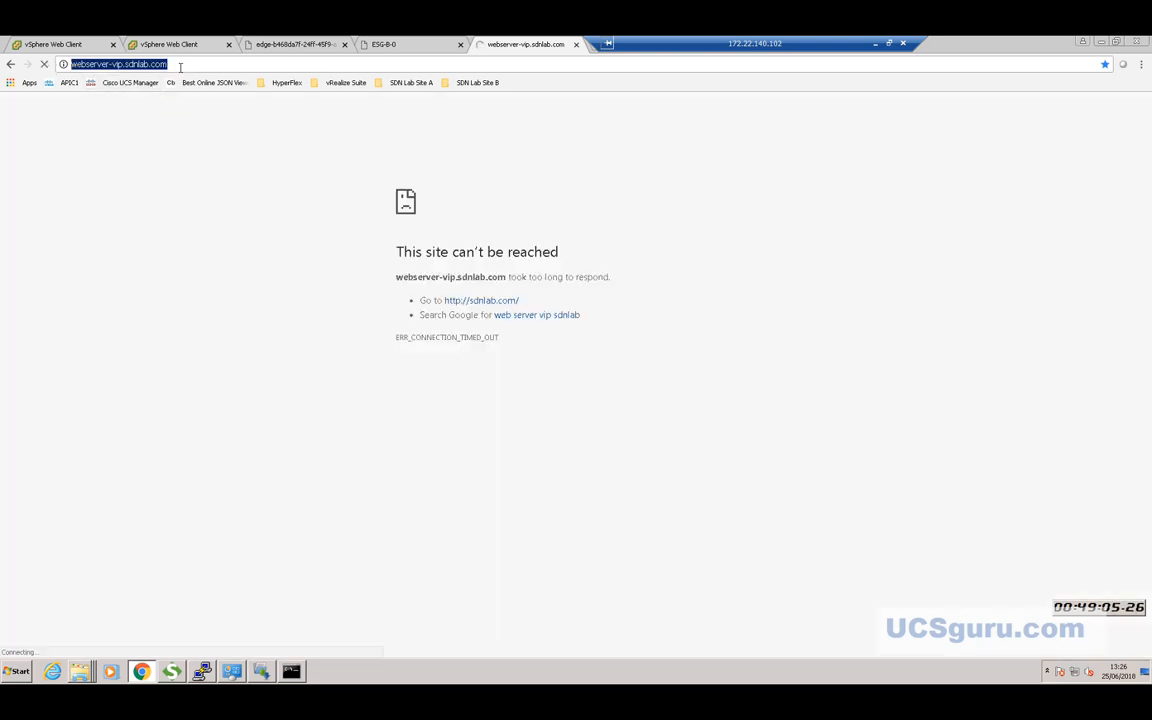
pyautogui.click(44, 64)
pyautogui.click(44, 64)
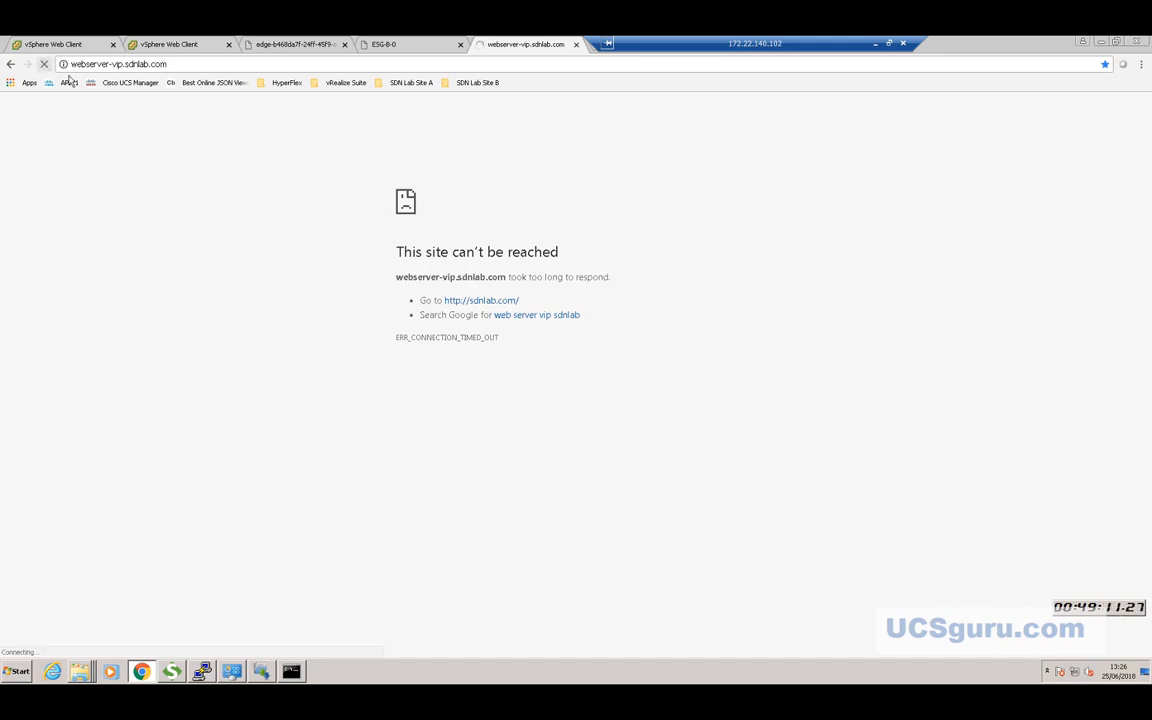
pyautogui.click(187, 64)
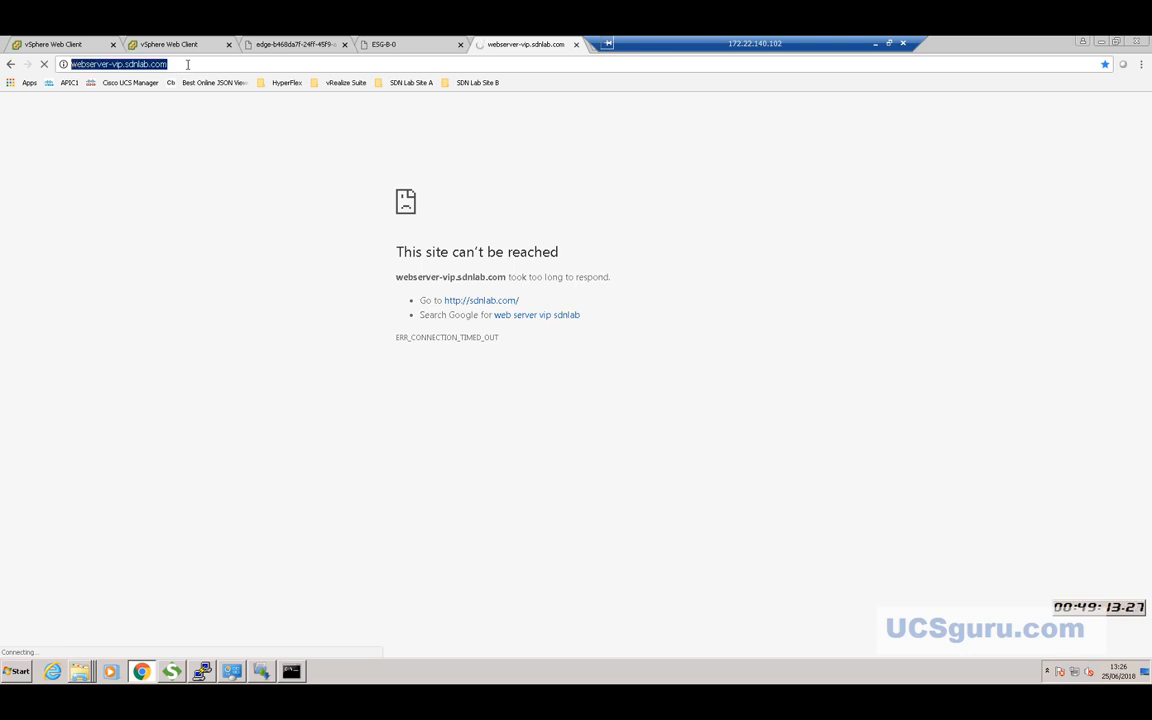
pyautogui.press('Return')
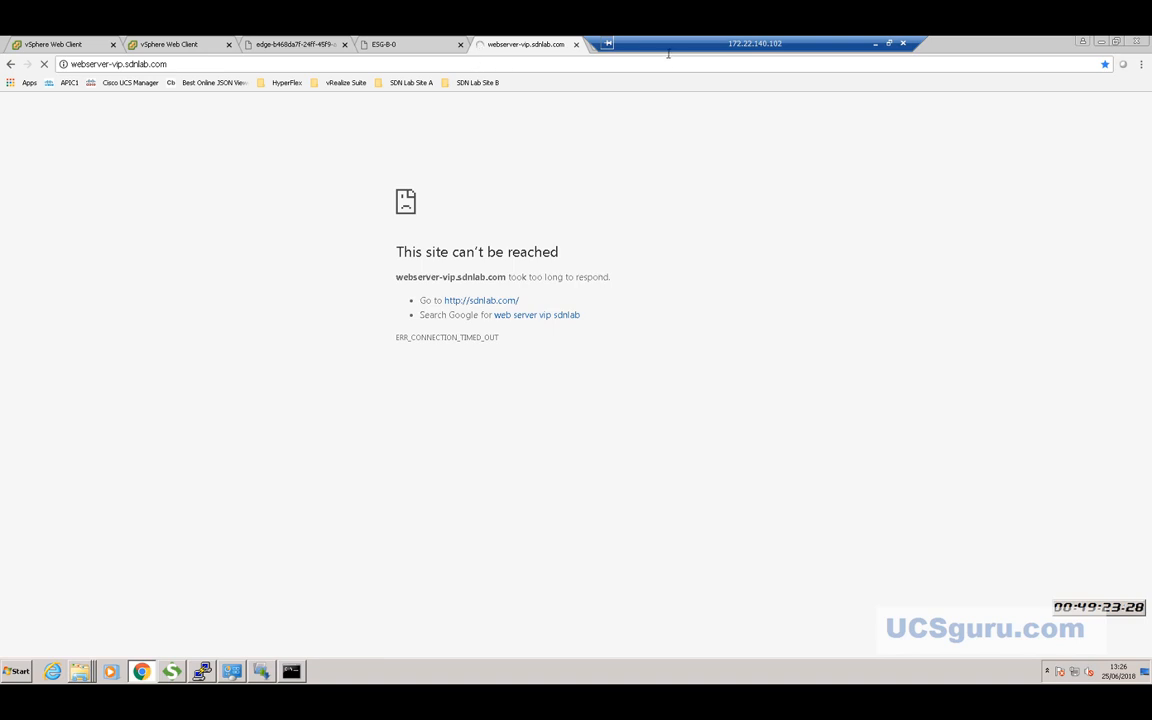
pyautogui.moveTo(683, 49); pyautogui.dragTo(741, 49)
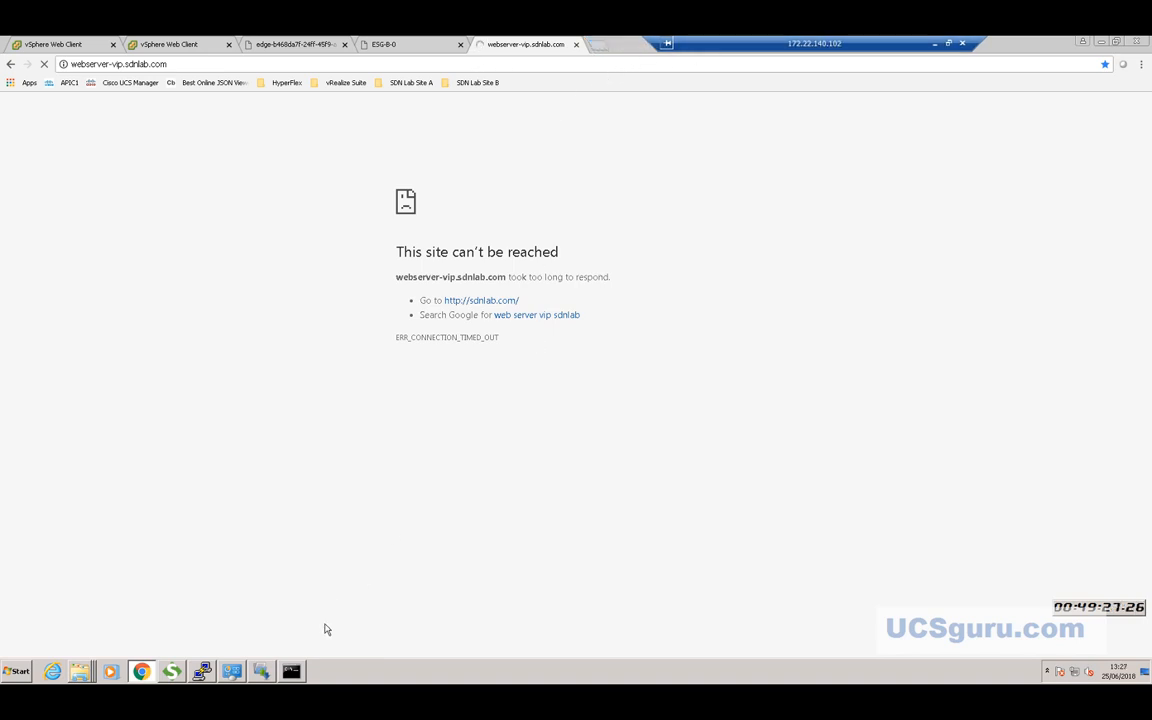
# Check that the ping to 100.100.100.100 times out again, then return to the NSX Edges list.
pyautogui.click(290, 670)
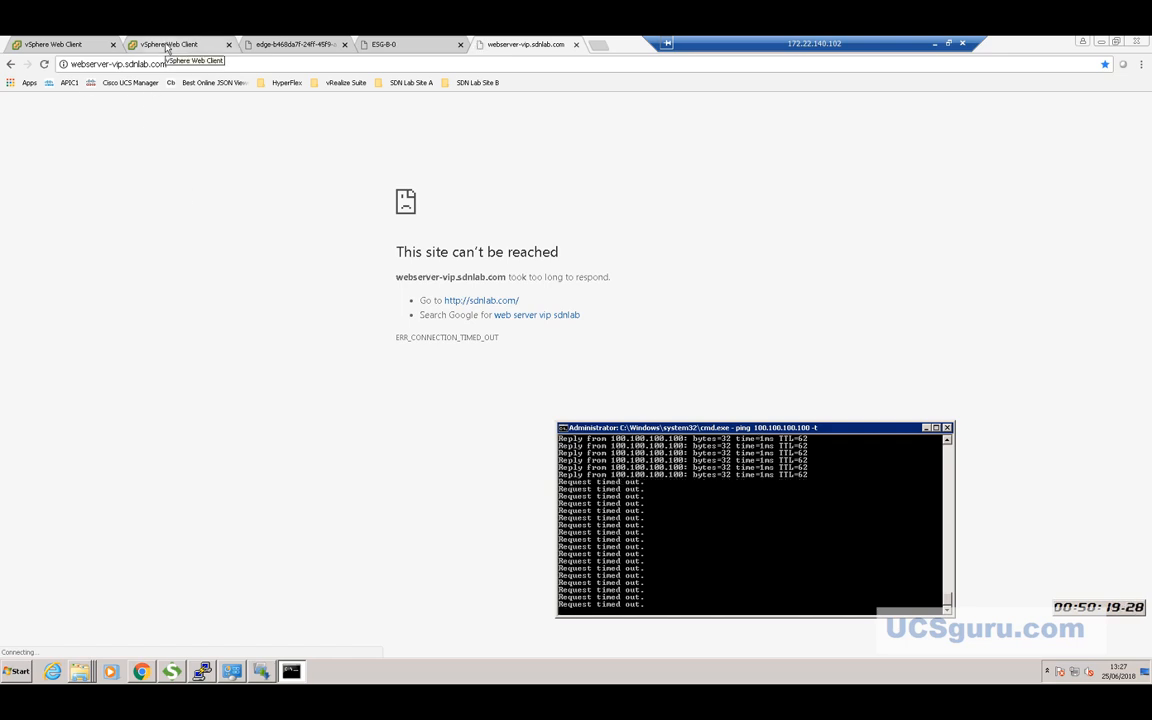
pyautogui.click(167, 45)
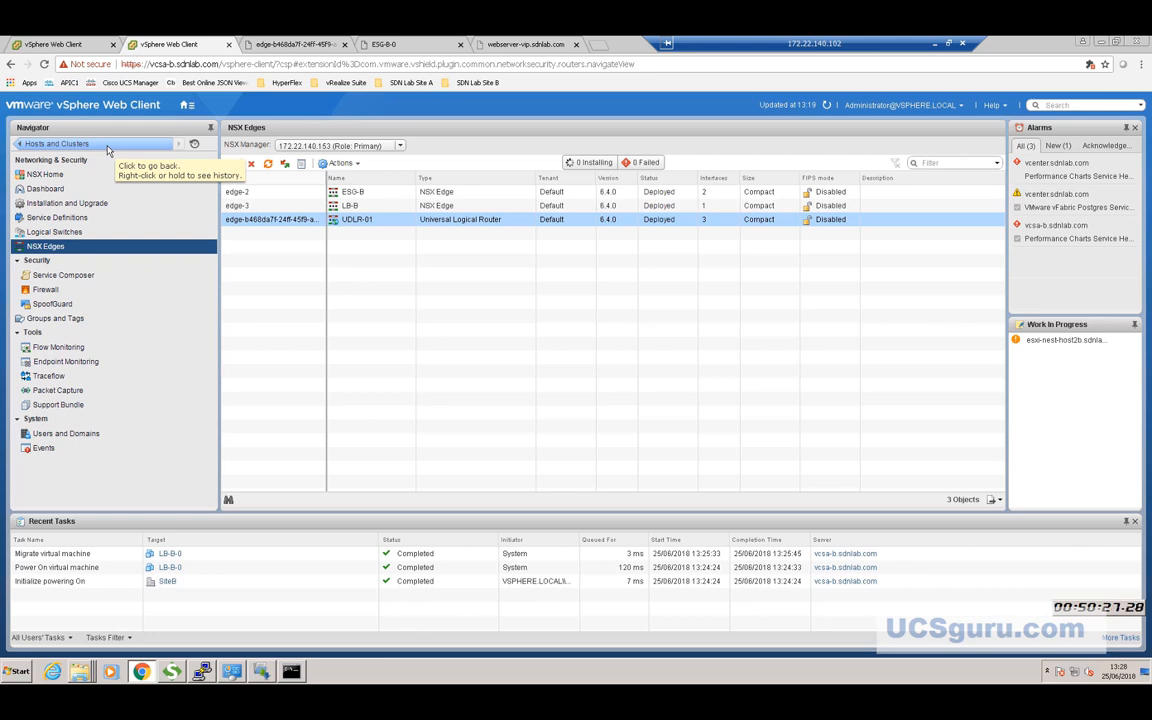
# Expand vcsa-b.sdnlab.com in Hosts and Clusters and open the LB-B-0 VM's page.
pyautogui.click(60, 144)
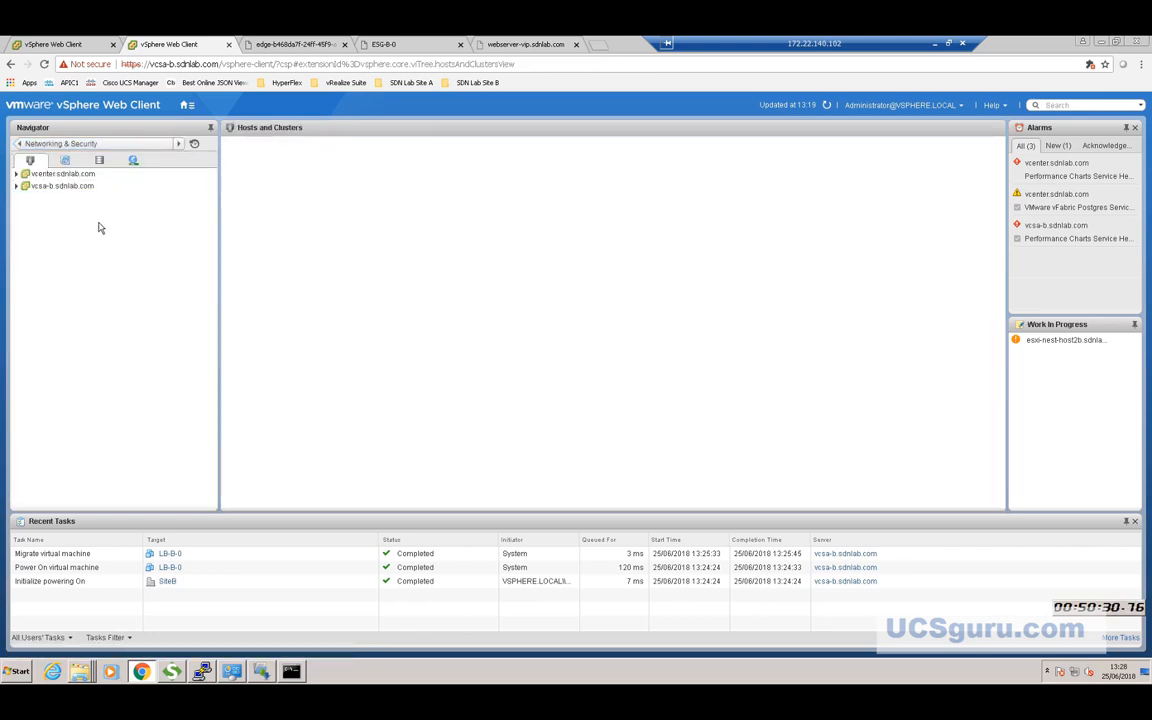
pyautogui.click(14, 188)
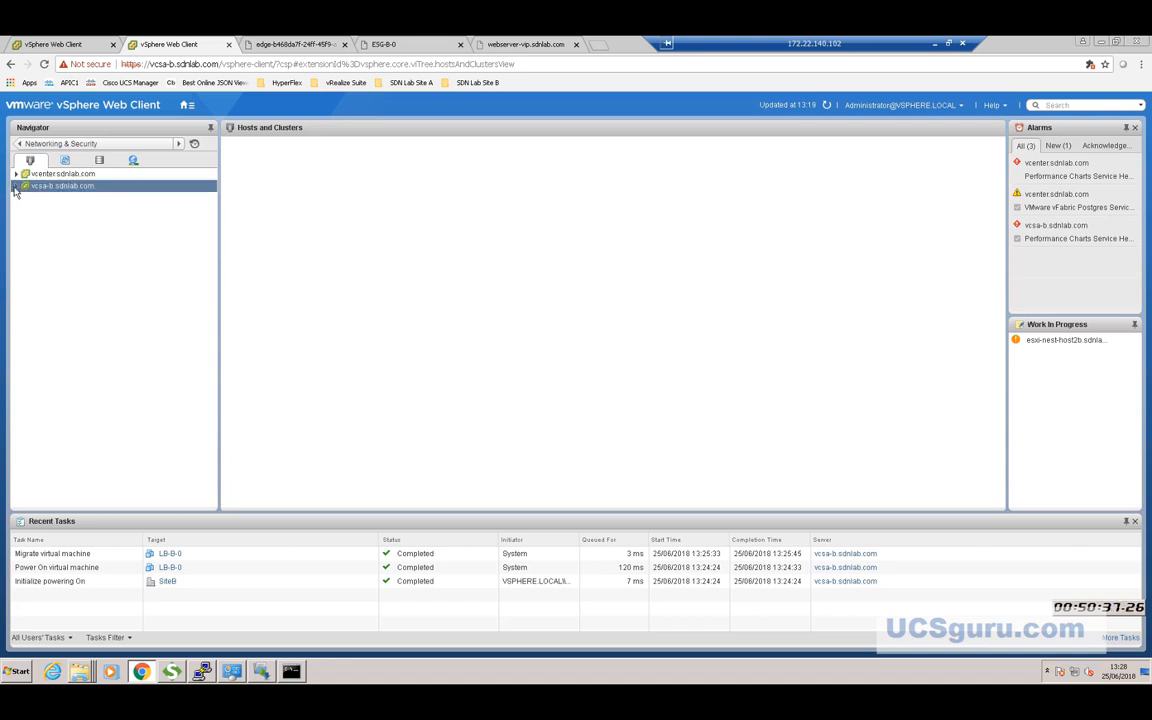
pyautogui.click(15, 186)
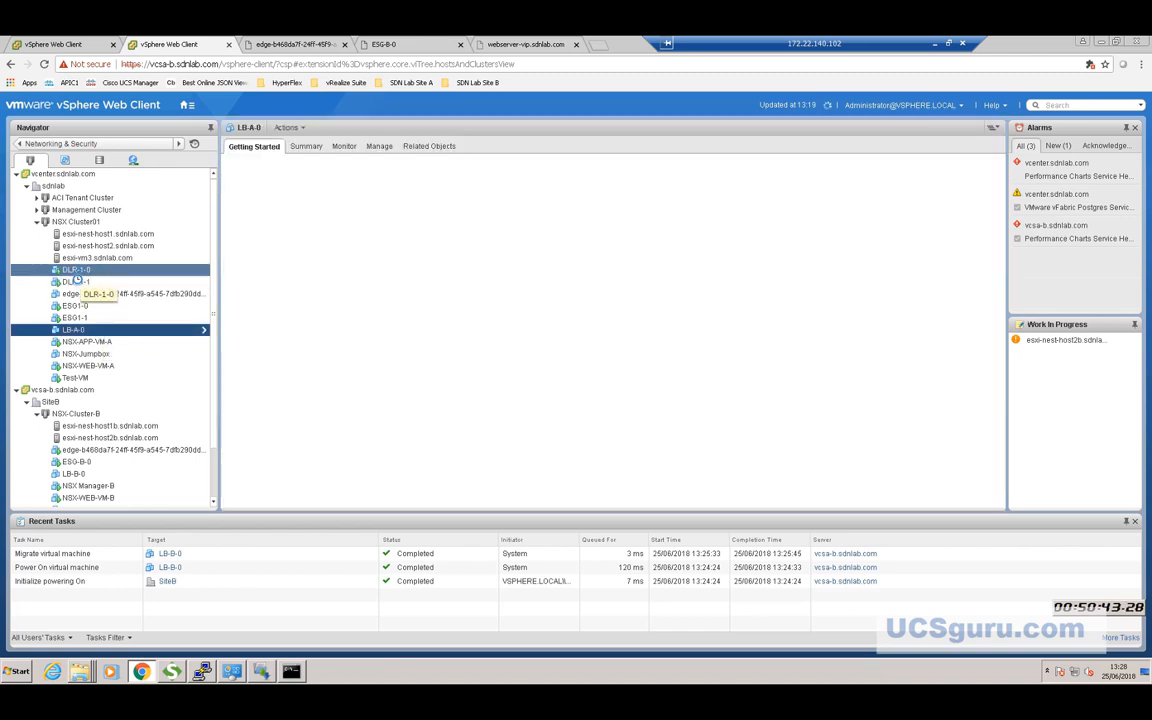
pyautogui.rightClick(78, 479)
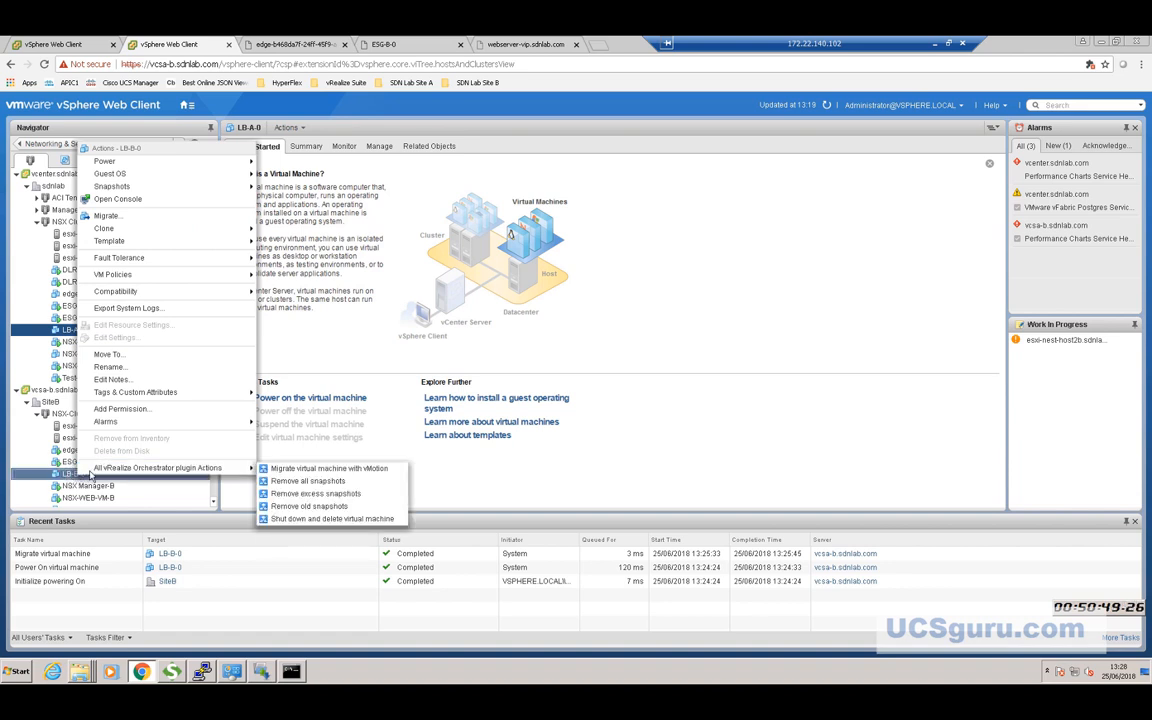
pyautogui.moveTo(116, 160)
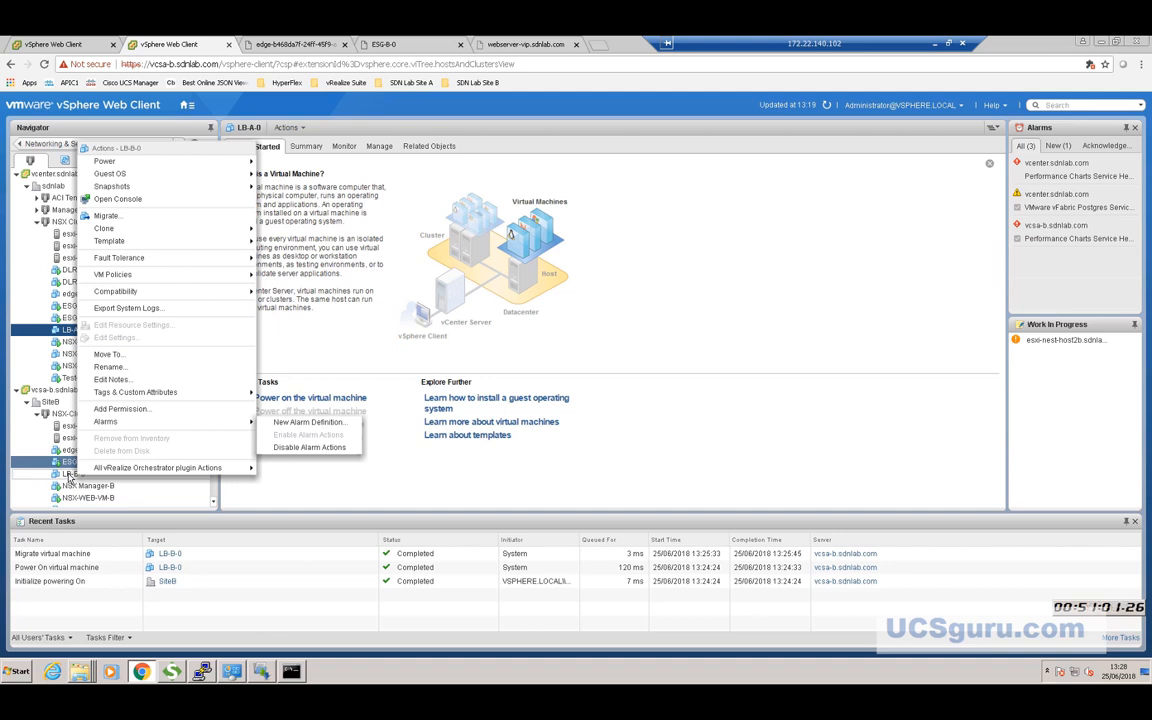
pyautogui.click(68, 474)
pyautogui.rightClick(69, 475)
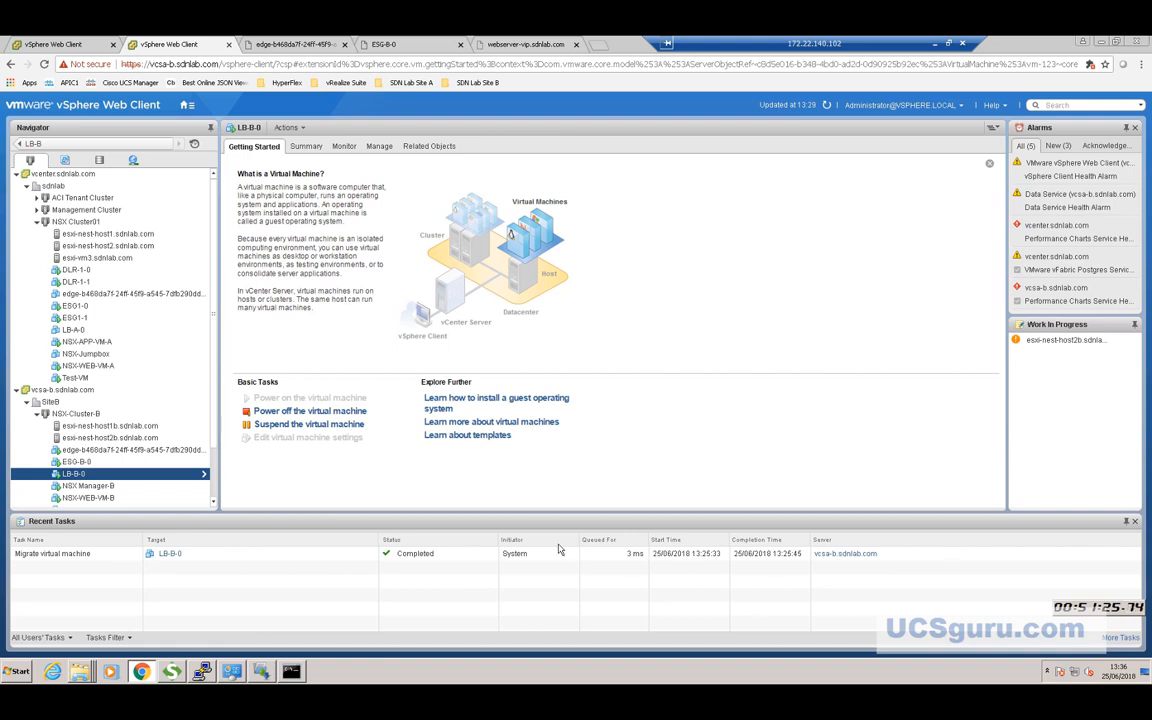
# Refresh the inventory and confirm the ping now gets 'Destination host unreachable' from 192.168.0.1.
pyautogui.click(828, 106)
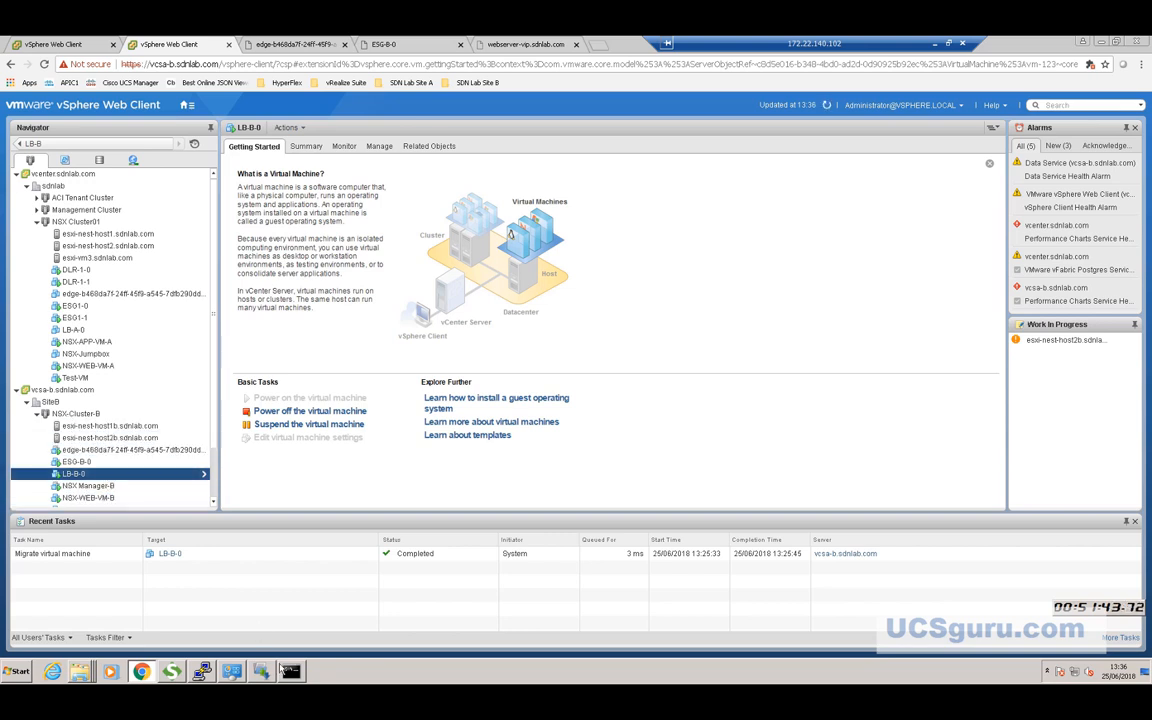
pyautogui.click(290, 671)
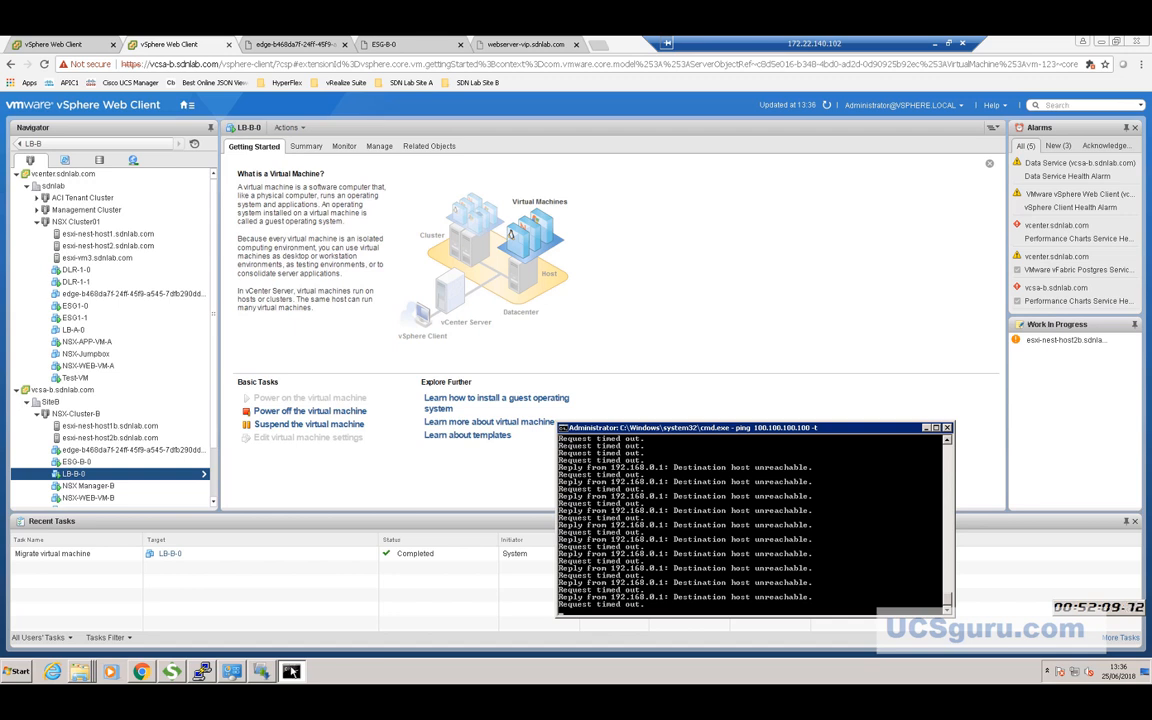
# Go to Networking & Security and list the NSX Edges ESG-B, LB-B and UDLR-01.
pyautogui.click(16, 672)
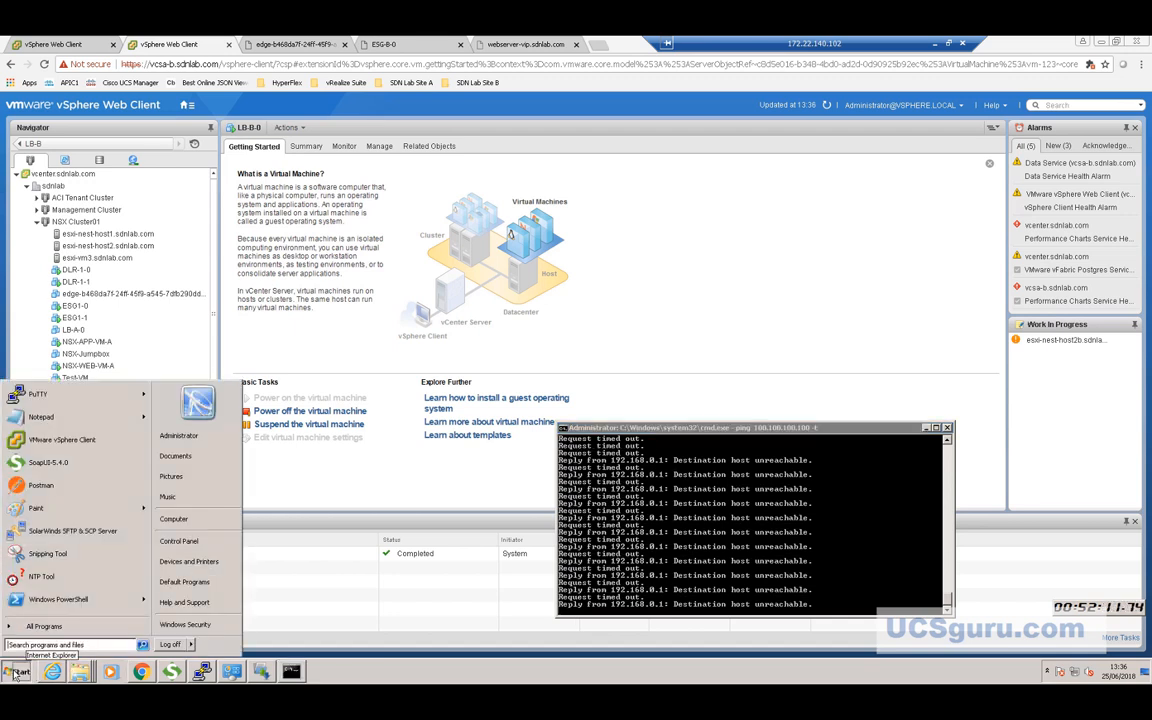
pyautogui.click(16, 672)
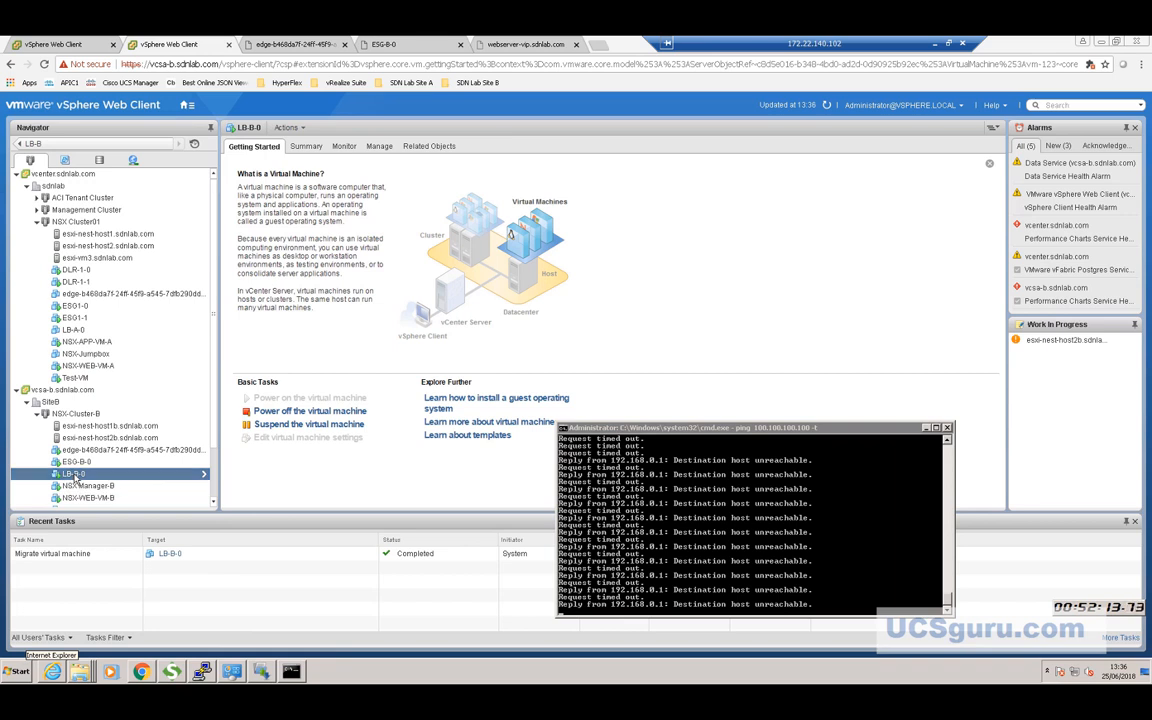
pyautogui.click(187, 106)
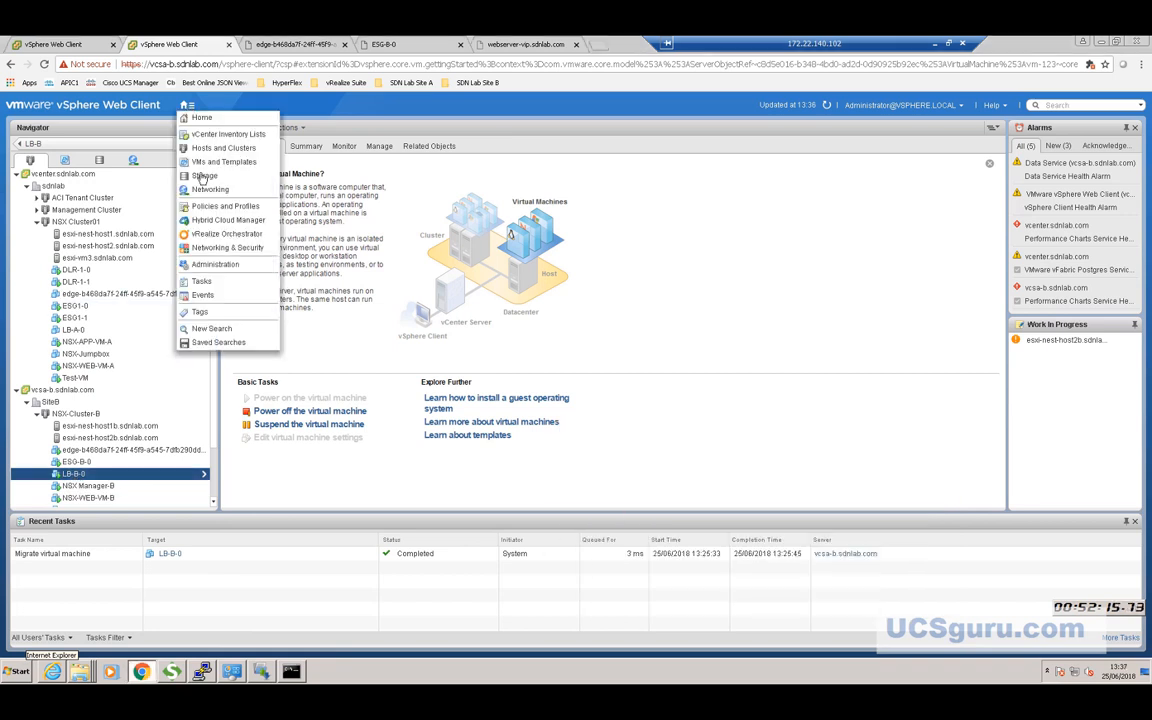
pyautogui.click(212, 250)
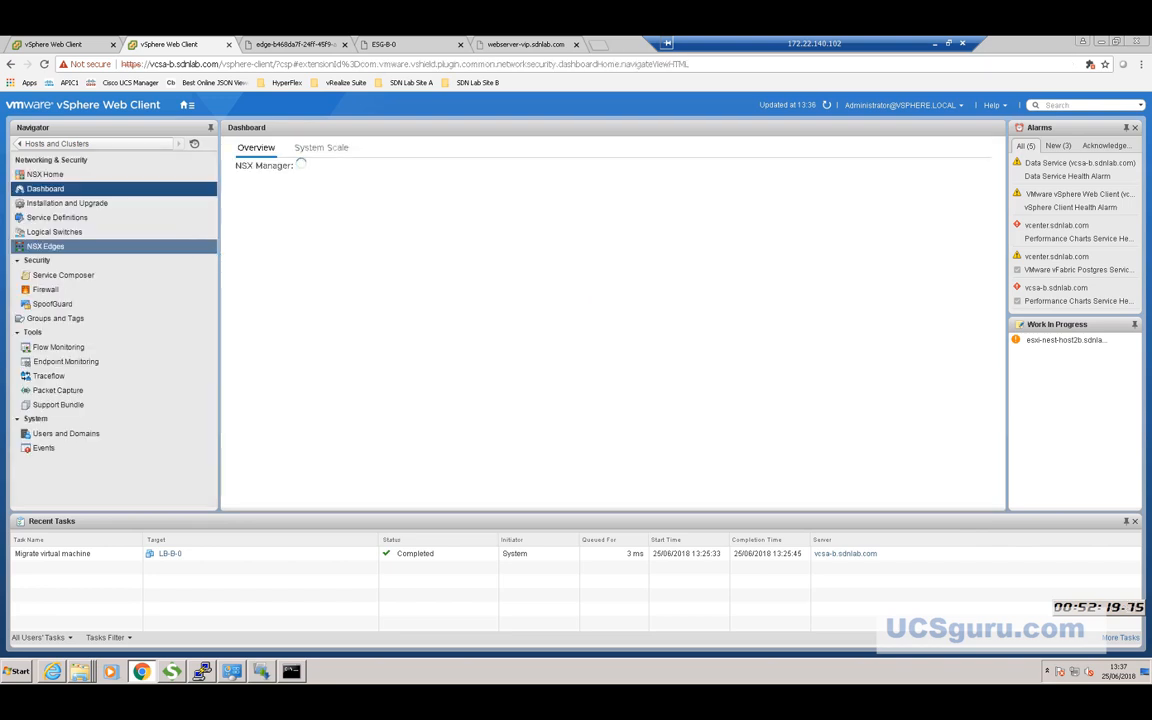
pyautogui.click(42, 247)
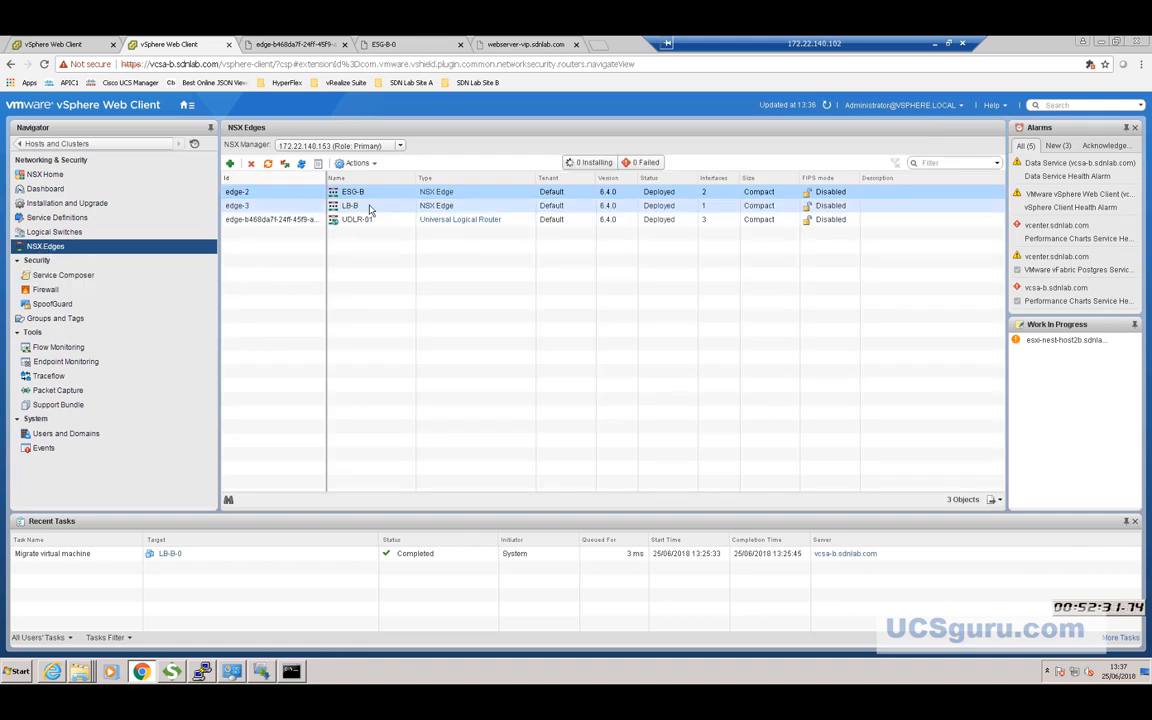
# Check LB-B's vNIC 0 'web' holds 100.100.100.253 and VIP 100.100.100.100, alongside the failing ping.
pyautogui.doubleClick(284, 206)
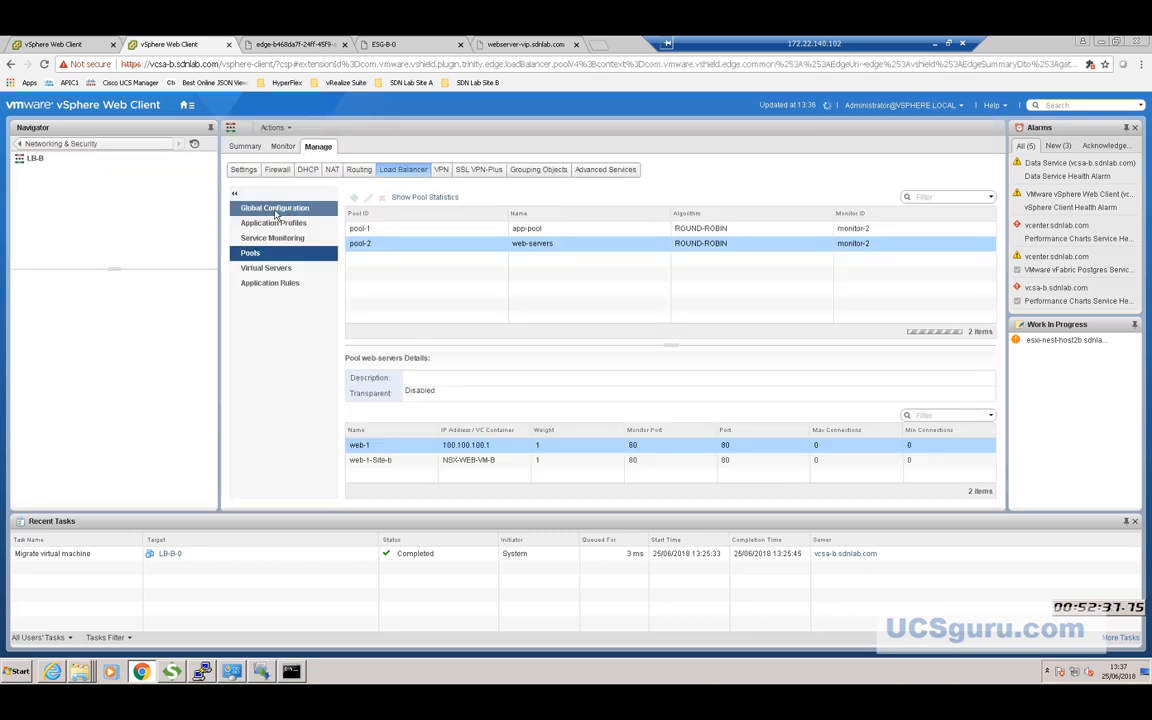
pyautogui.click(244, 170)
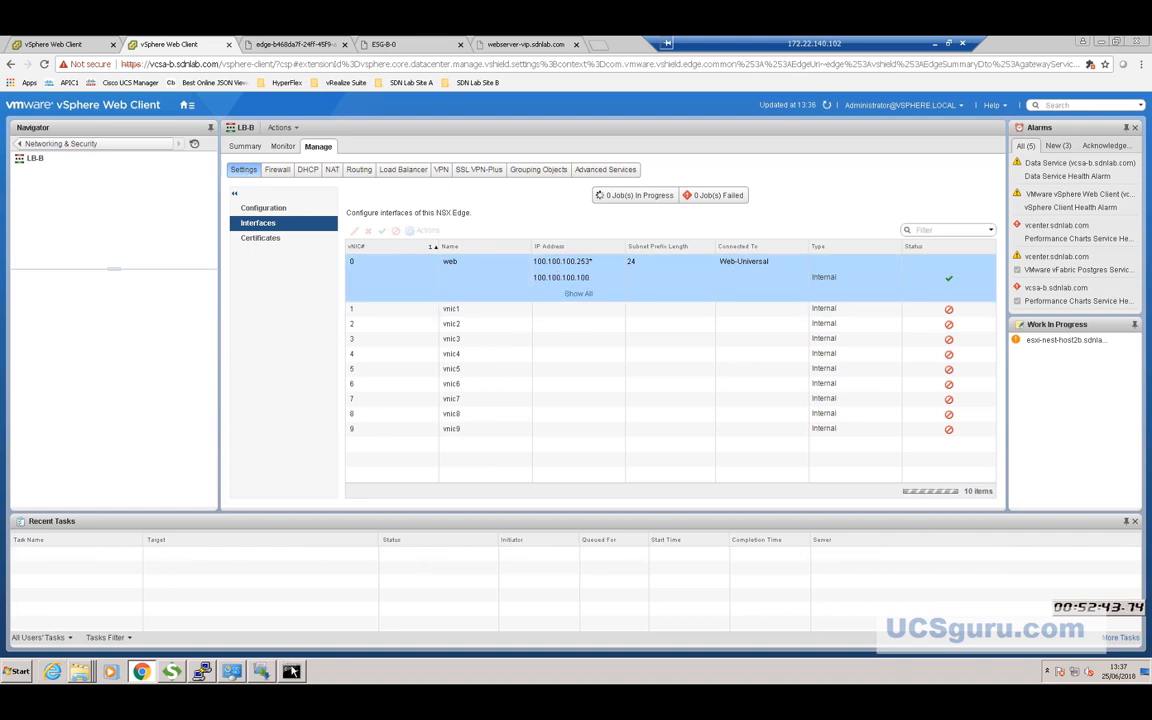
pyautogui.click(291, 671)
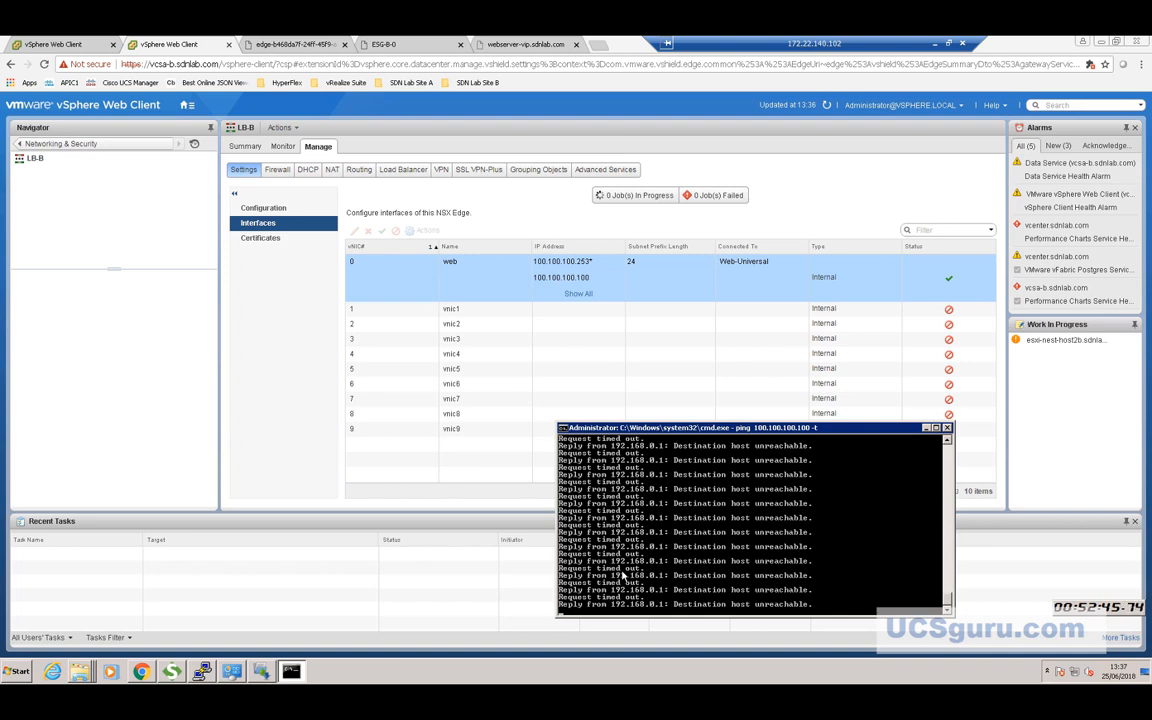
# Stop the ping, list the ARP cache, and try deleting the 100.100.100.100 entry (none exists).
pyautogui.hotkey('ctrl', 'c')
pyautogui.press('Return')
pyautogui.press('Return')
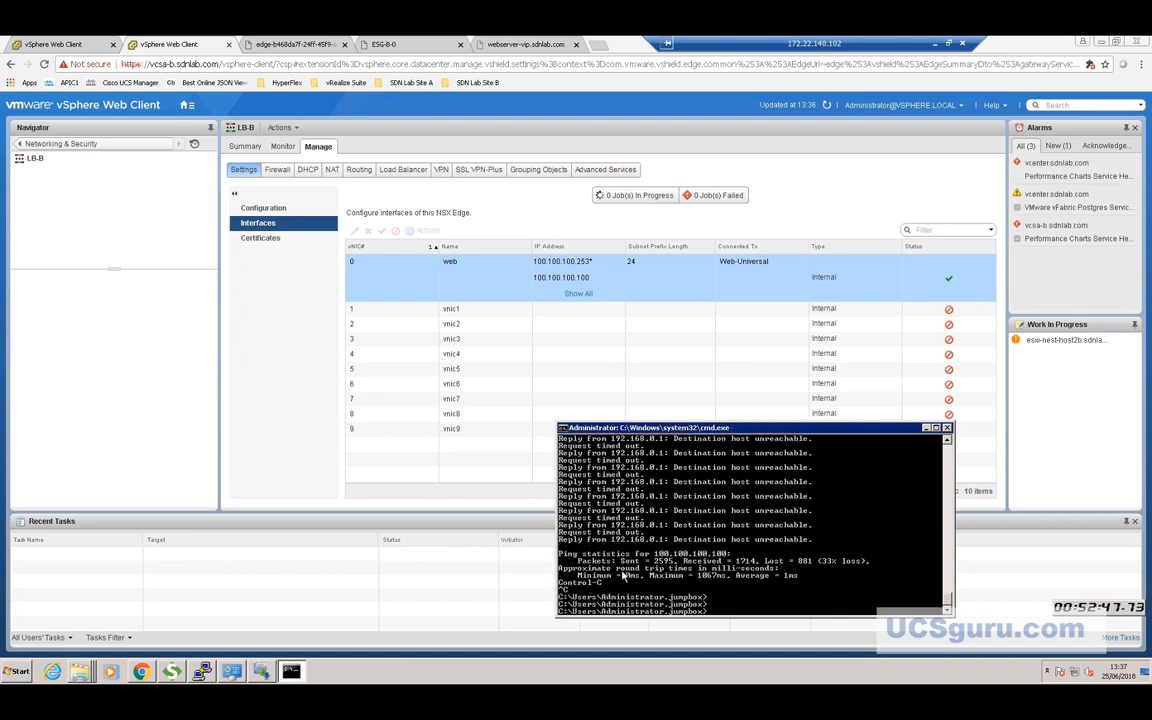
pyautogui.write('arp -a')
pyautogui.press('Return')
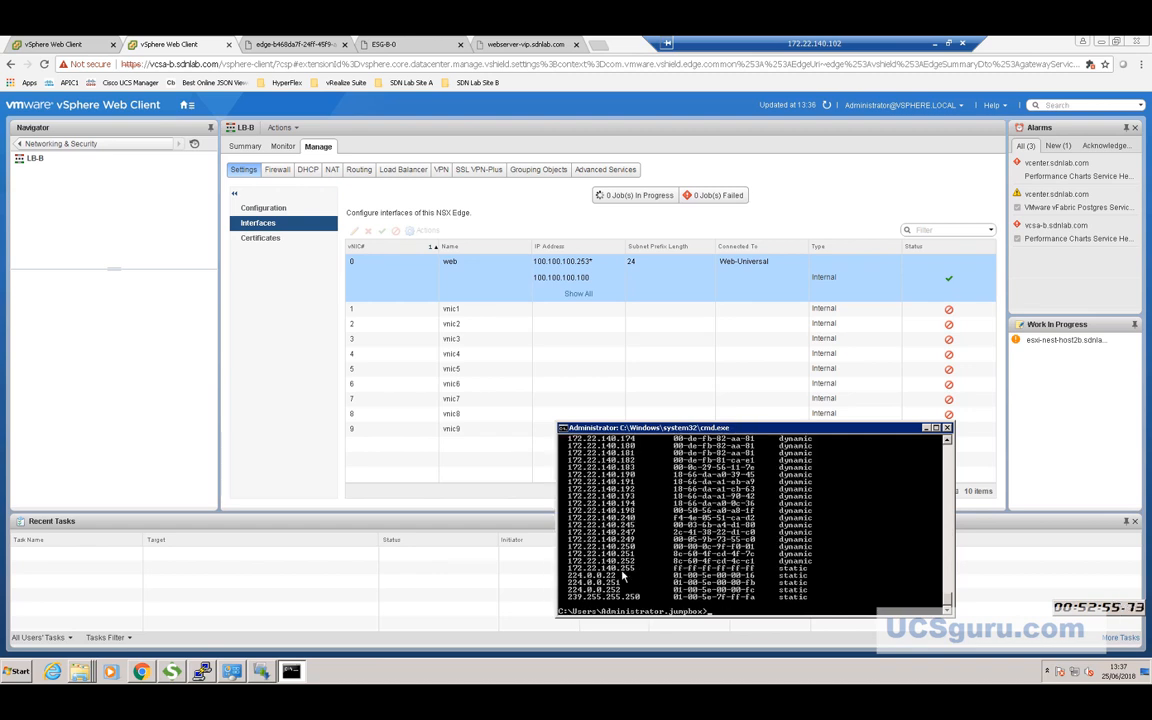
pyautogui.write('arp -d 100.100.10')
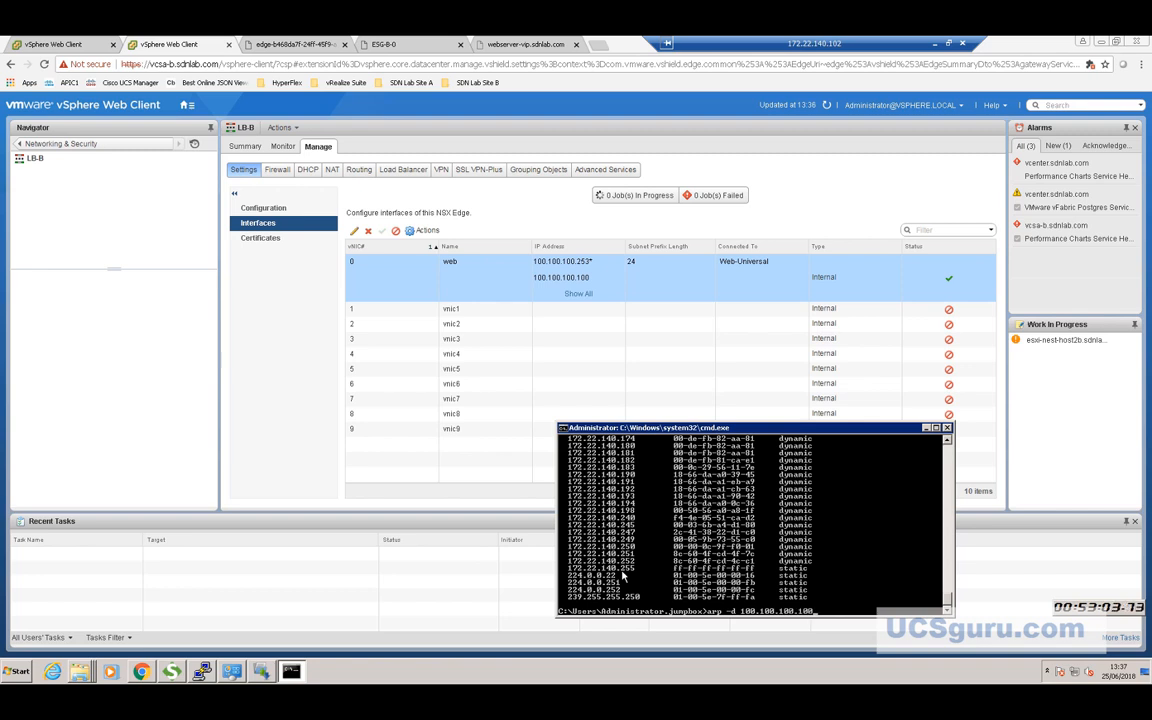
pyautogui.write('0.100')
pyautogui.press('Return')
pyautogui.press('Up')
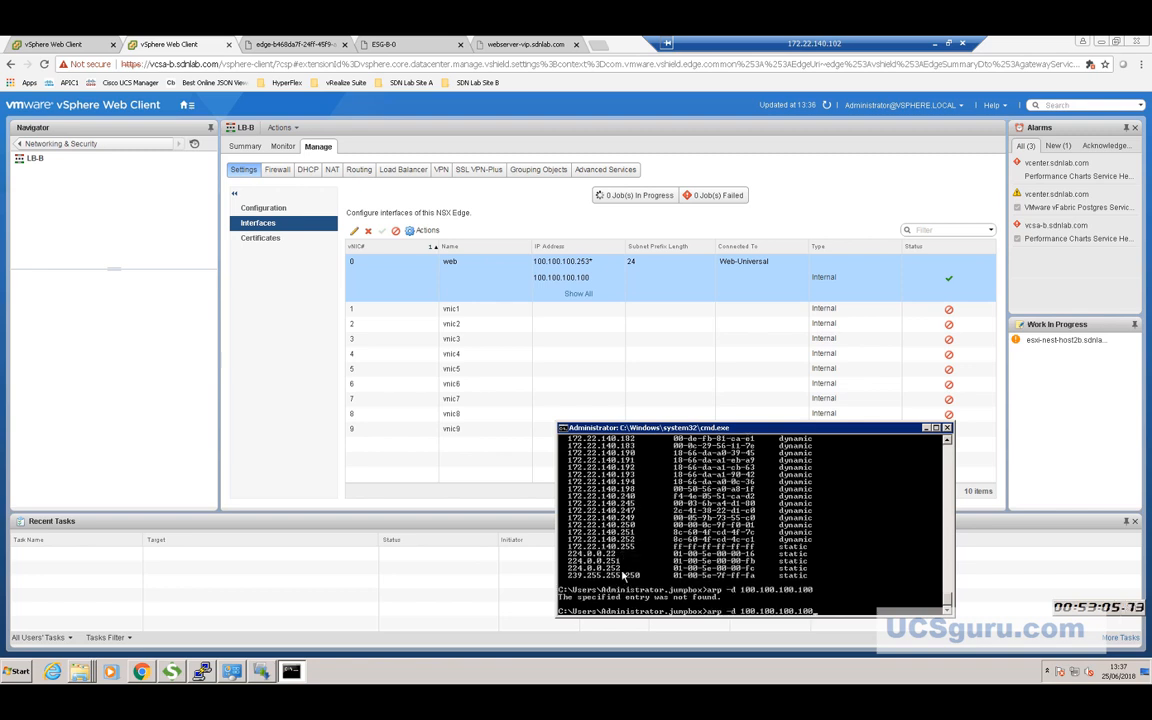
pyautogui.press('BackSpace')
pyautogui.press('BackSpace')
pyautogui.press('BackSpace')
pyautogui.press('BackSpace')
pyautogui.press('BackSpace')
pyautogui.press('BackSpace')
pyautogui.press('BackSpace')
pyautogui.press('BackSpace')
pyautogui.press('BackSpace')
pyautogui.press('BackSpace')
pyautogui.press('BackSpace')
pyautogui.press('BackSpace')
pyautogui.write('100.100.100.100 -d')
pyautogui.press('Return')
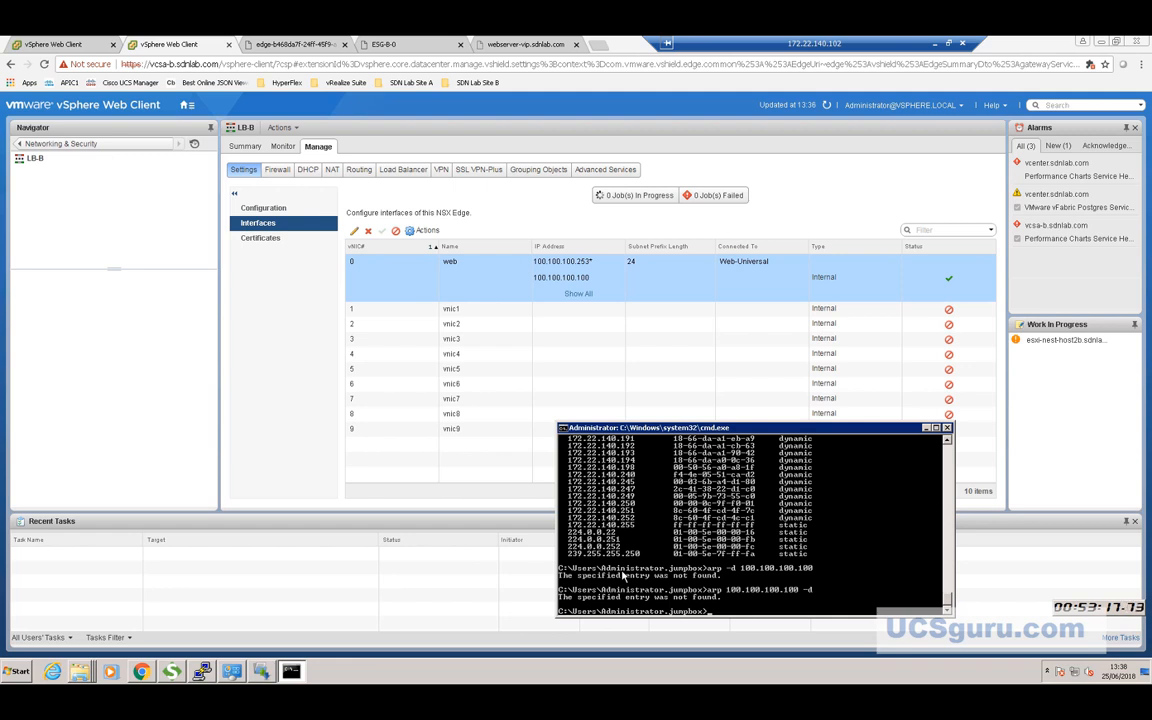
pyautogui.write('arp -a 100.100.100.100')
pyautogui.press('Return')
pyautogui.press('Return')
pyautogui.press('Return')
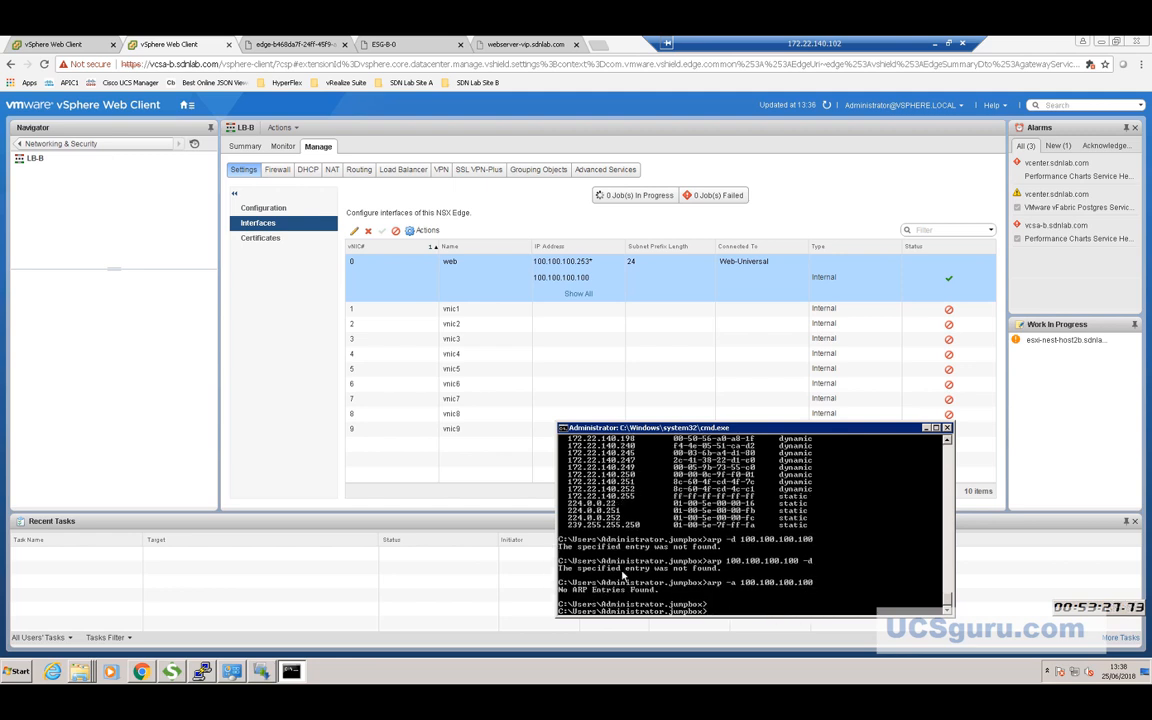
# Run a short ping to 100.100.100.100, then restart it as a continuous ping with -t.
pyautogui.press('Up')
pyautogui.press('Up')
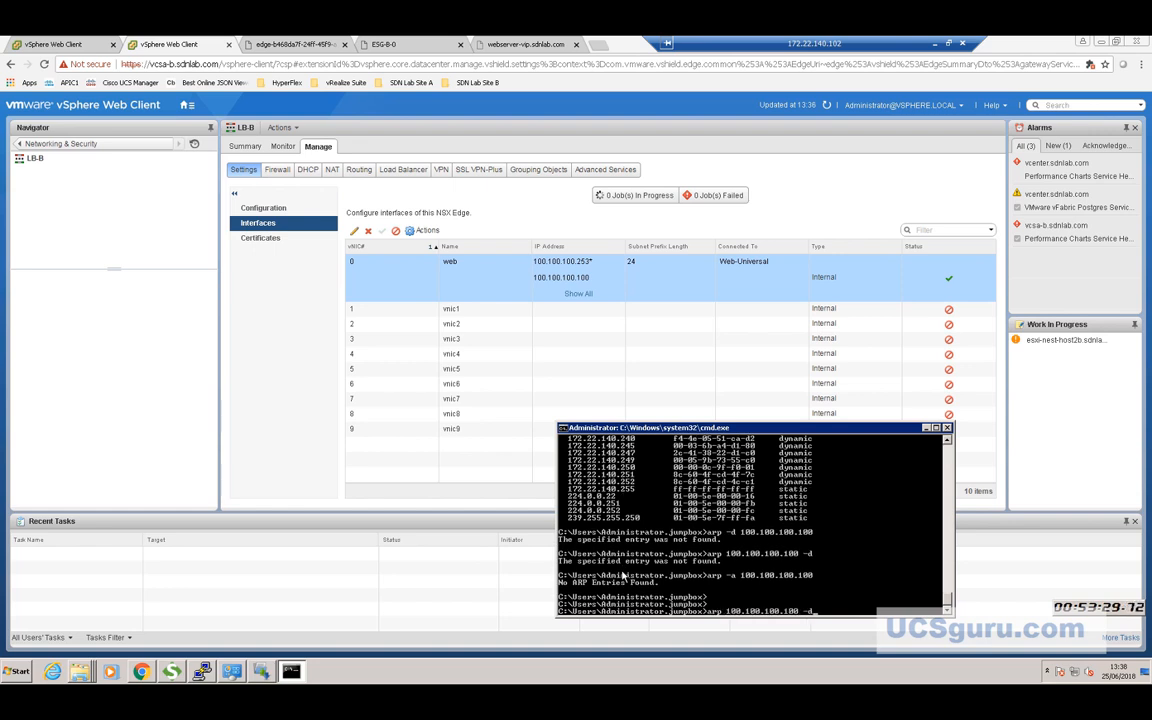
pyautogui.press('Up')
pyautogui.press('BackSpace')
pyautogui.press('BackSpace')
pyautogui.press('BackSpace')
pyautogui.press('Return')
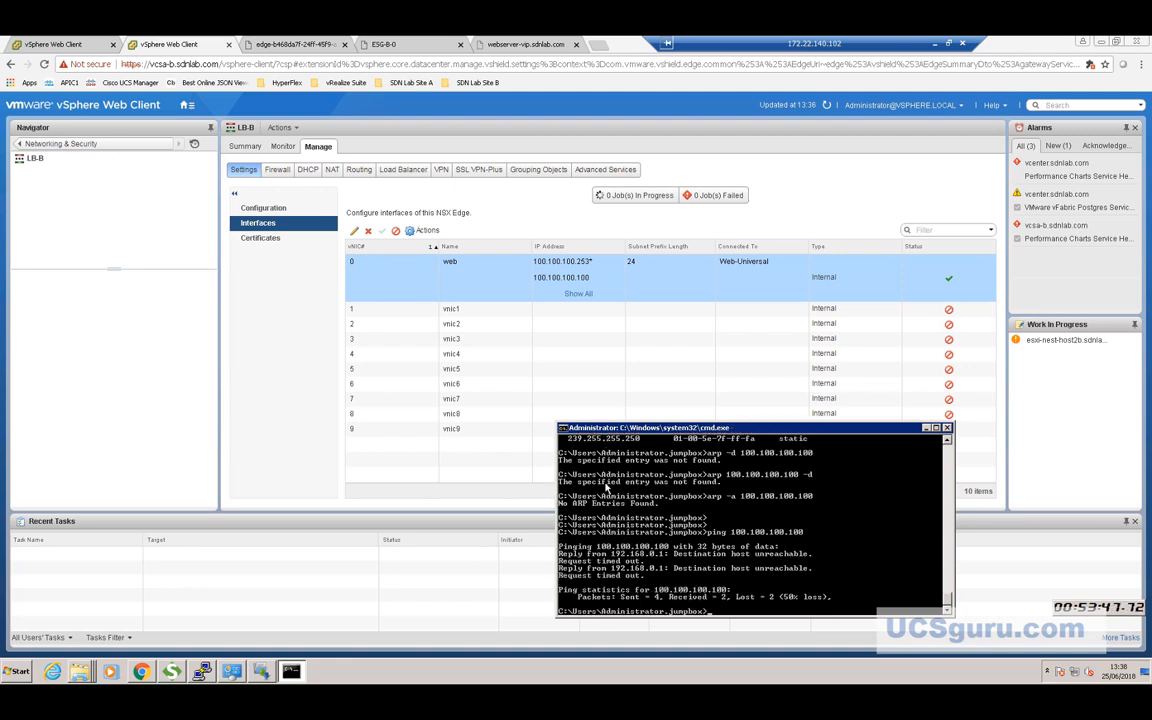
pyautogui.press('Up')
pyautogui.write('-t')
pyautogui.press('Return')
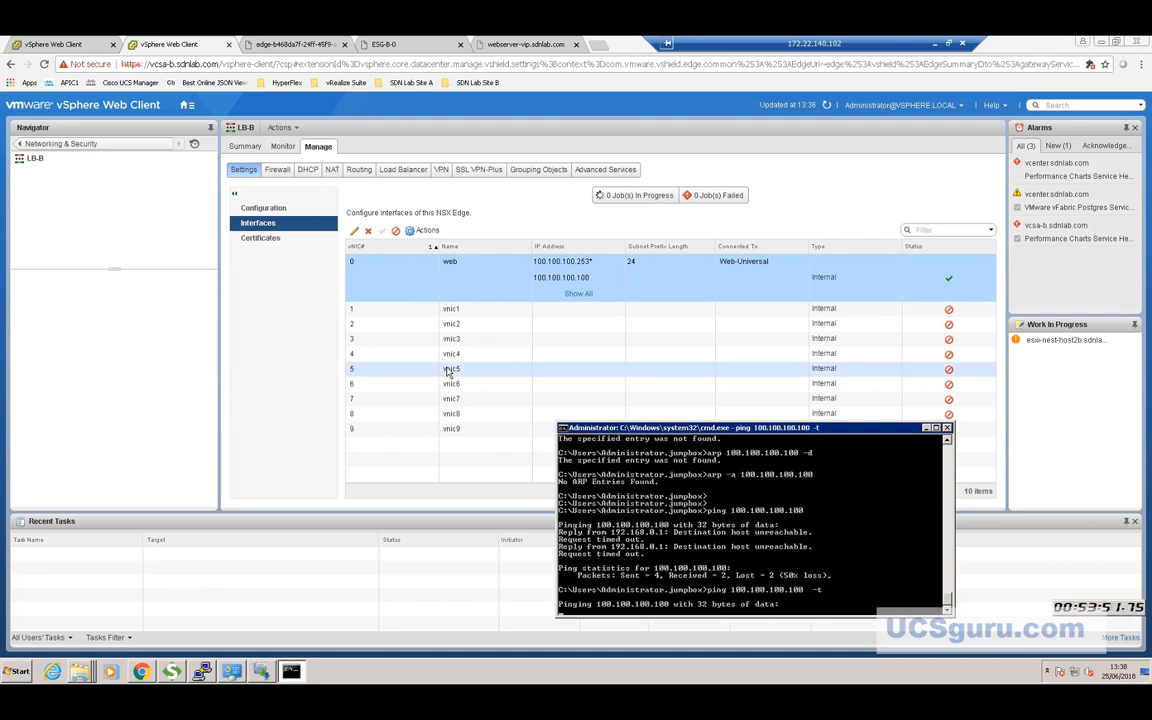
# Force Sync the LB-B (edge-3) edge, confirming despite the service-disruption warning.
pyautogui.click(50, 145)
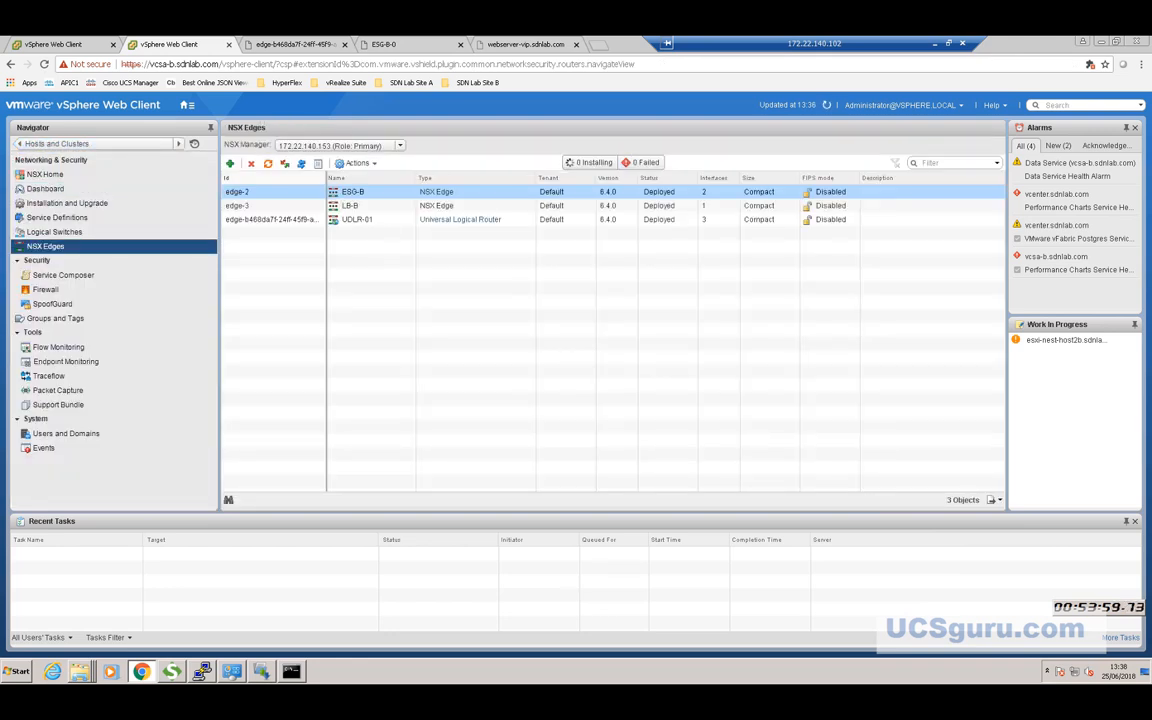
pyautogui.click(305, 207)
pyautogui.rightClick(305, 208)
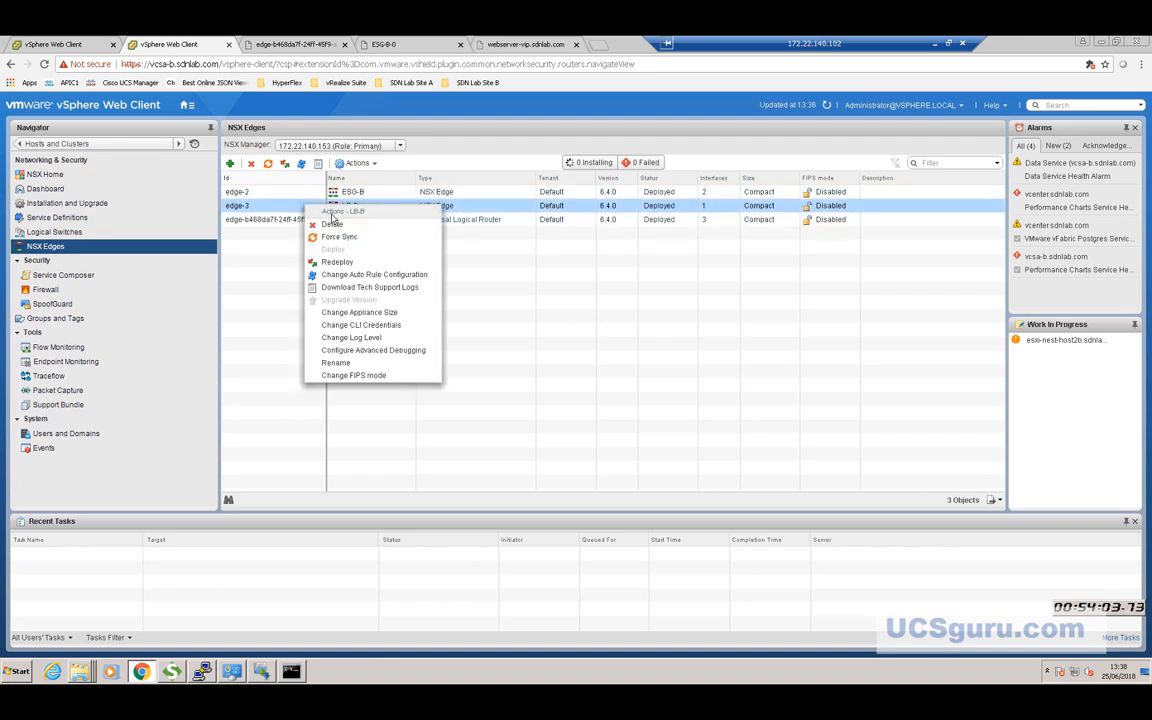
pyautogui.click(338, 238)
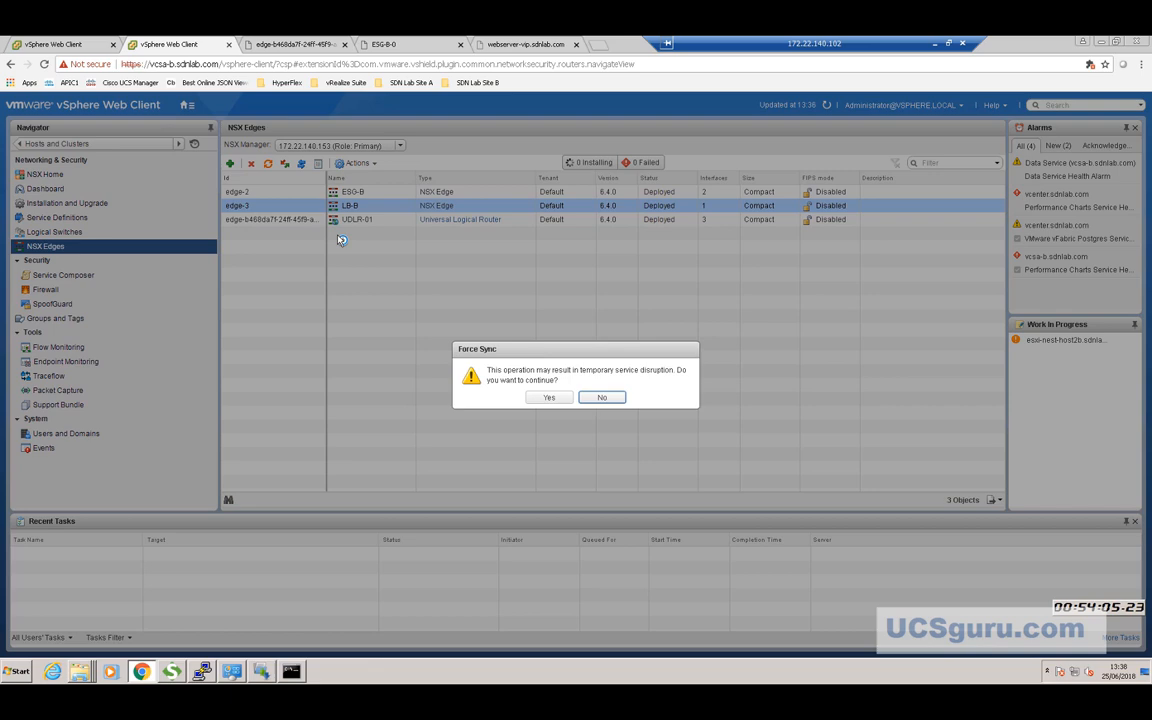
pyautogui.click(549, 398)
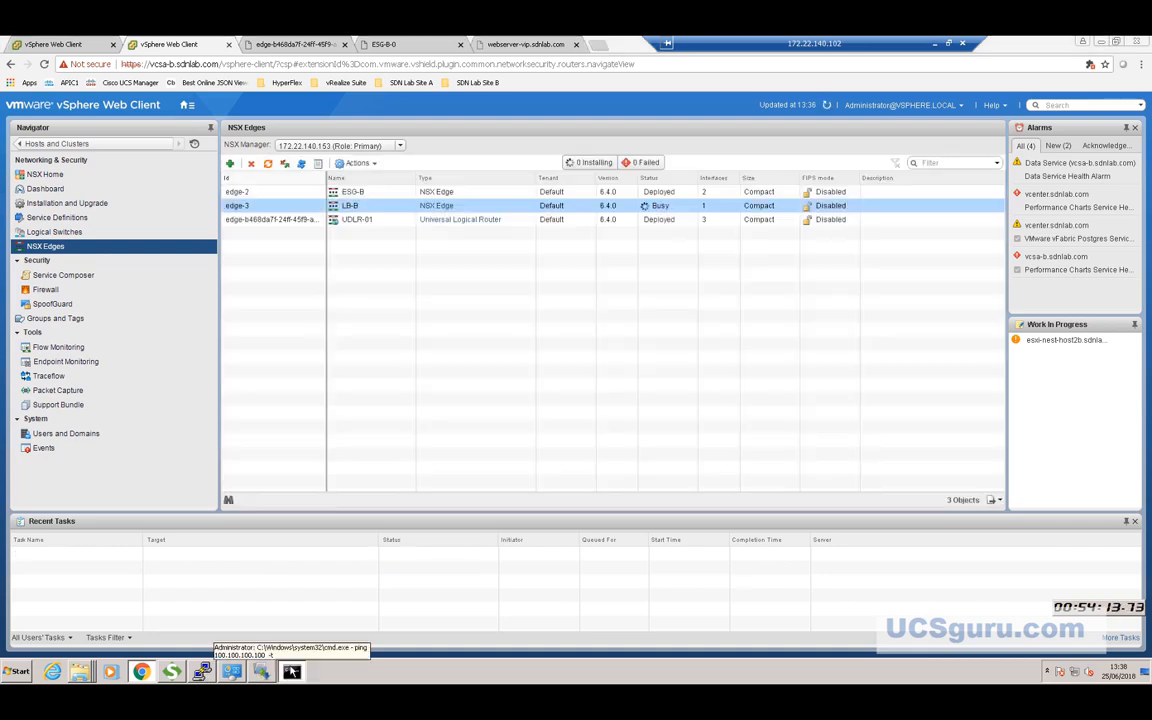
pyautogui.click(288, 672)
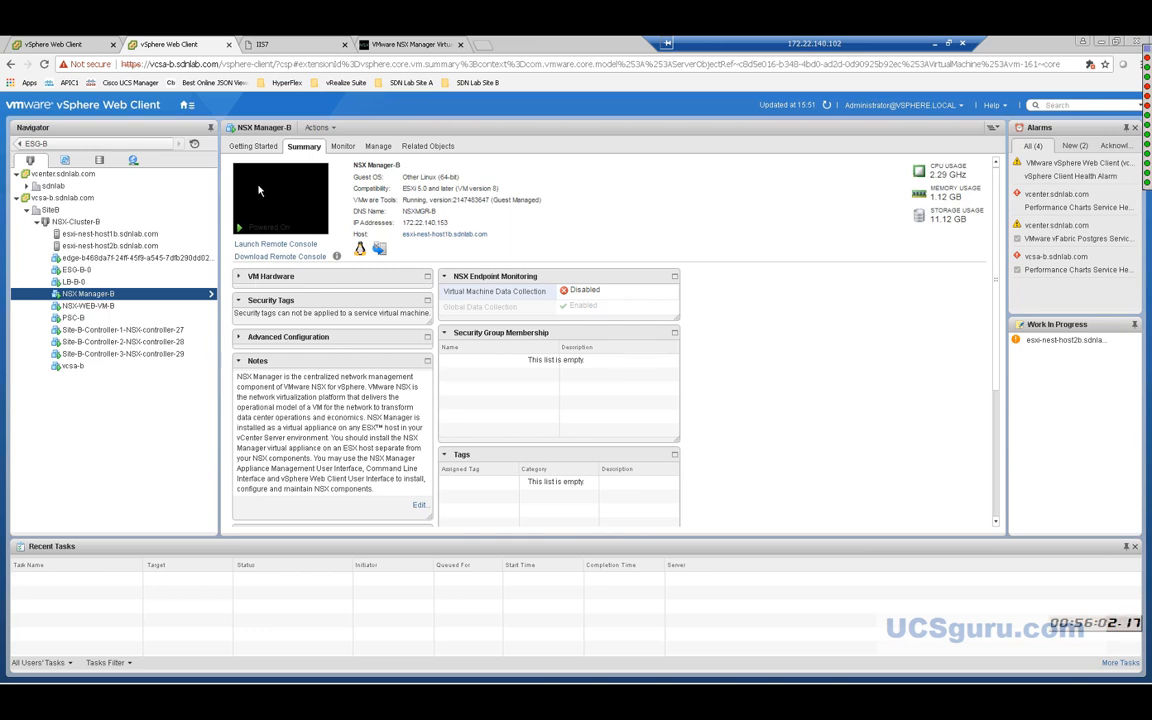
# Refresh and show LB-B-0's Summary (IP 100.100.100.253) beside the ping now getting replies.
pyautogui.click(826, 106)
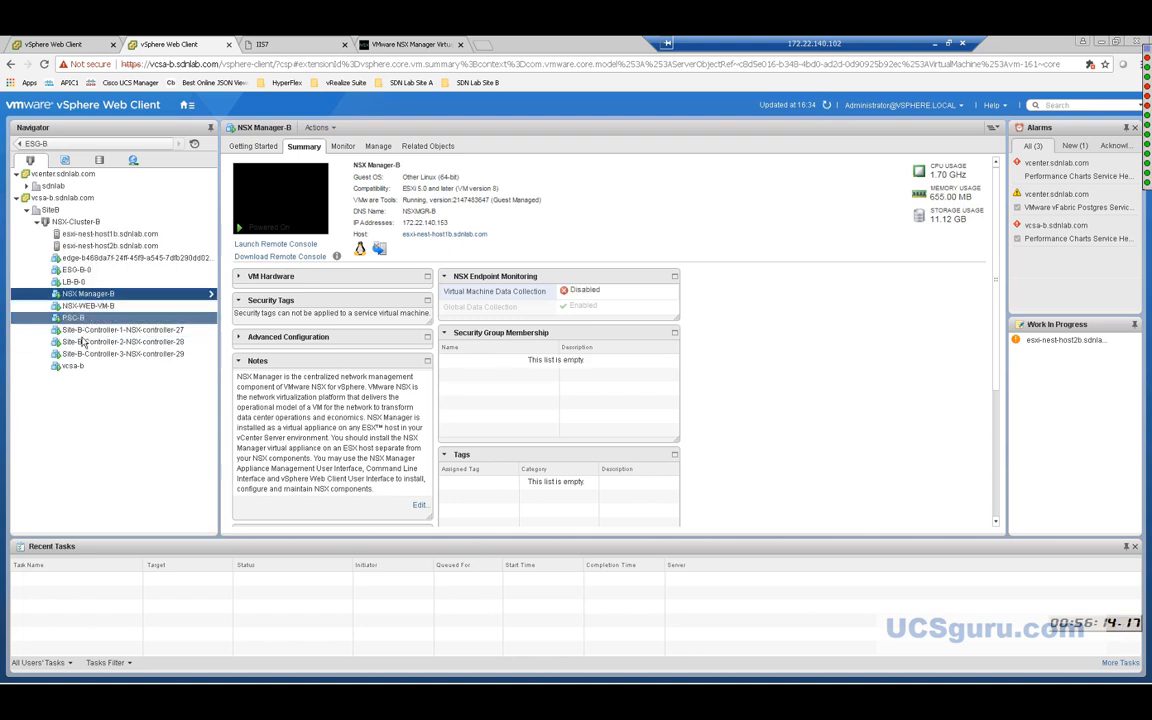
pyautogui.click(76, 282)
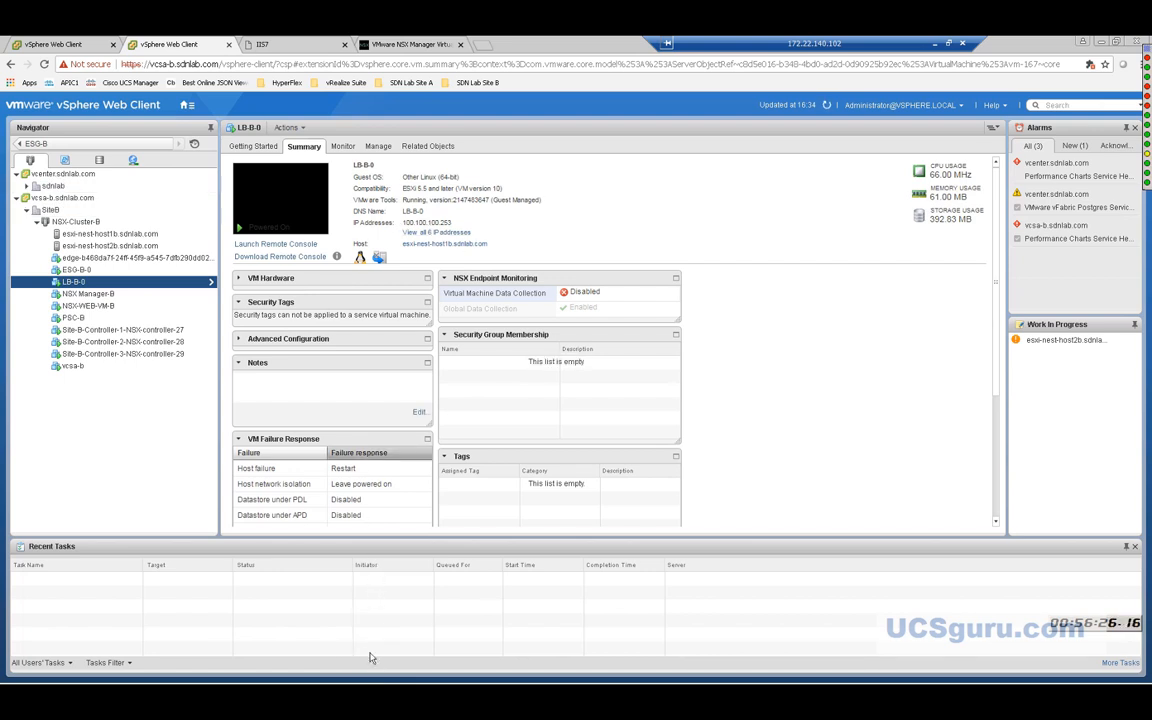
pyautogui.moveTo(360, 673)
pyautogui.click(321, 671)
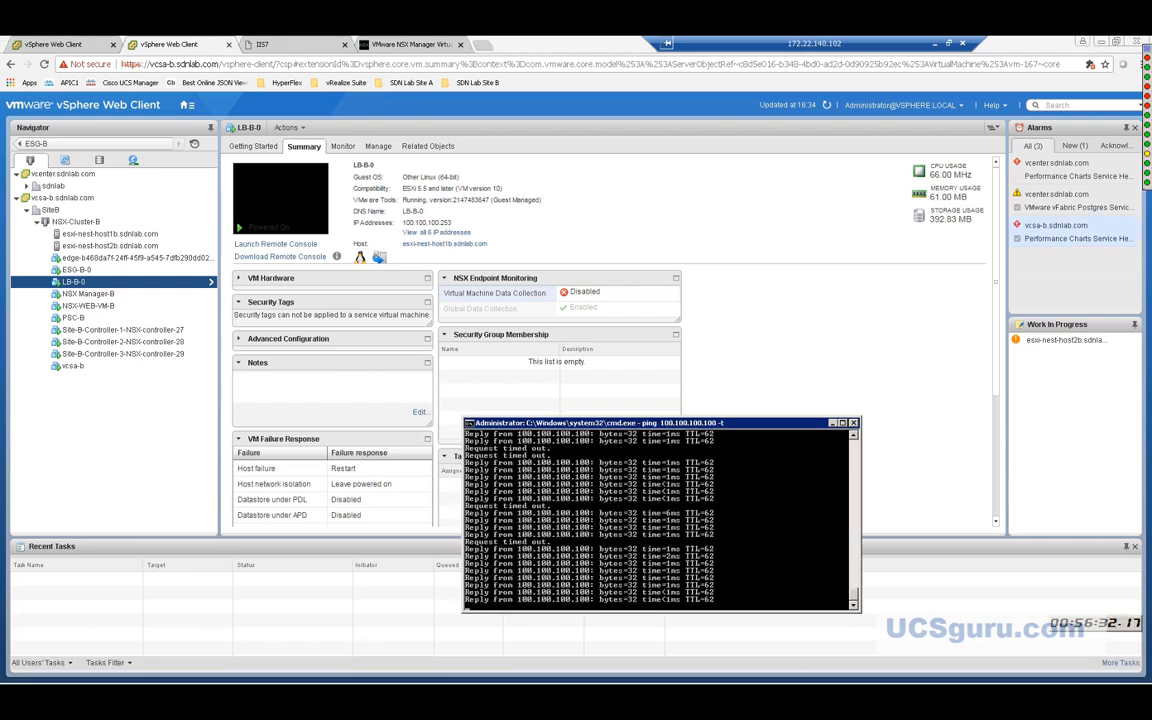
pyautogui.moveTo(1146, 140)
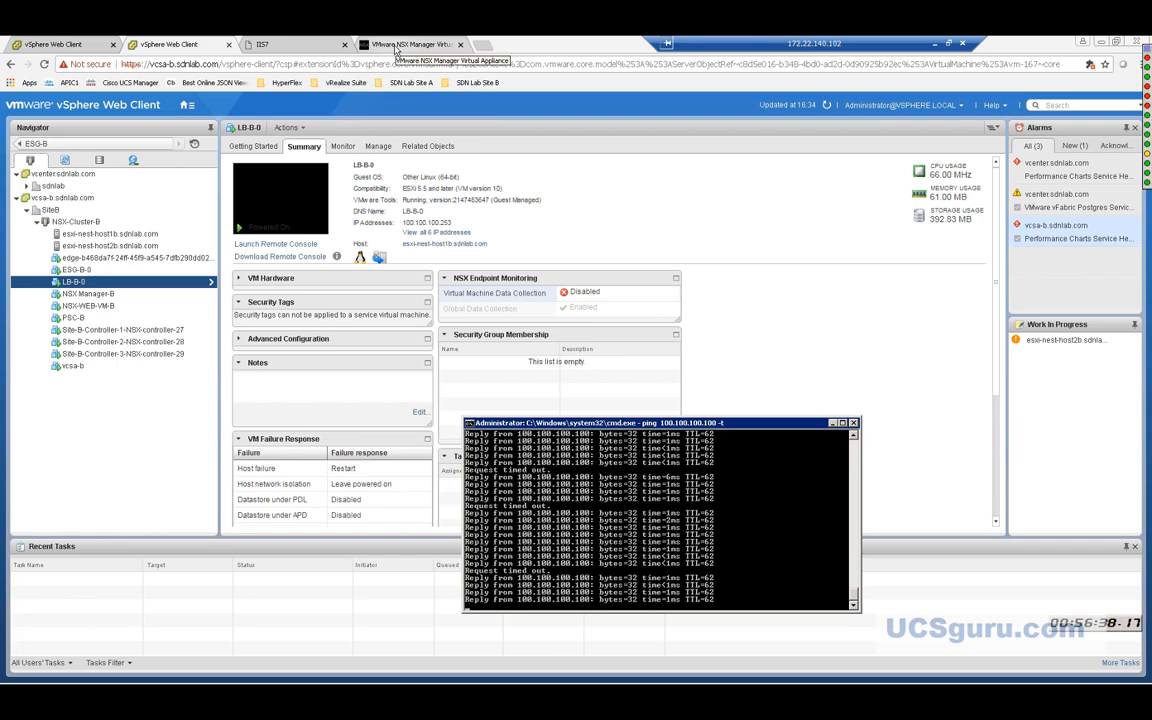
# Reload webserver-vip.sdnlab.com repeatedly until IIS7 pages from both NSX-WEB-VM-A and NSX-WEB-VM-B appear.
pyautogui.click(261, 45)
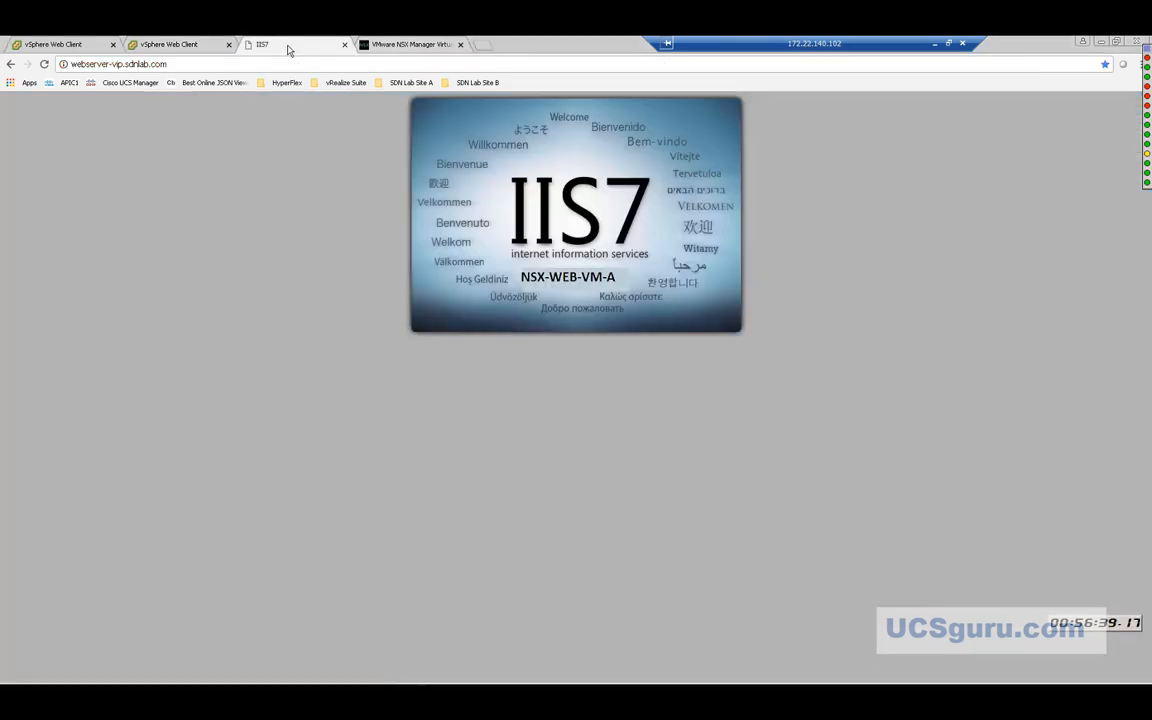
pyautogui.click(44, 65)
pyautogui.click(44, 65)
pyautogui.click(44, 66)
pyautogui.click(44, 65)
pyautogui.click(44, 65)
pyautogui.click(44, 65)
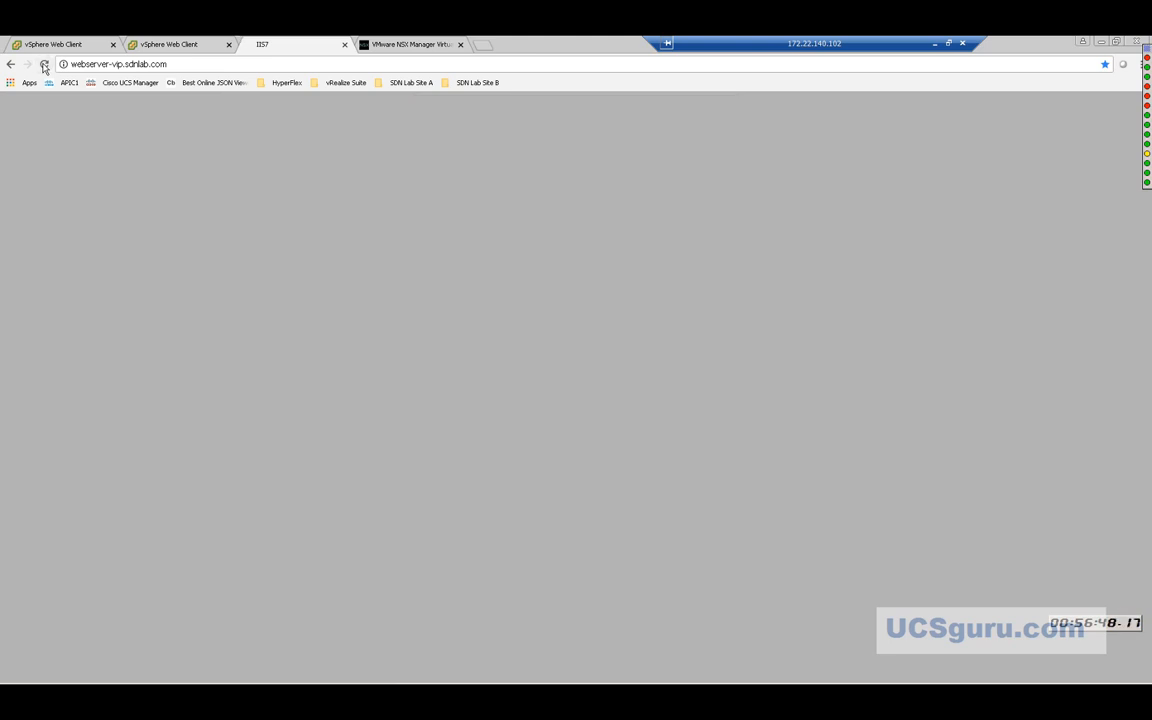
pyautogui.click(44, 65)
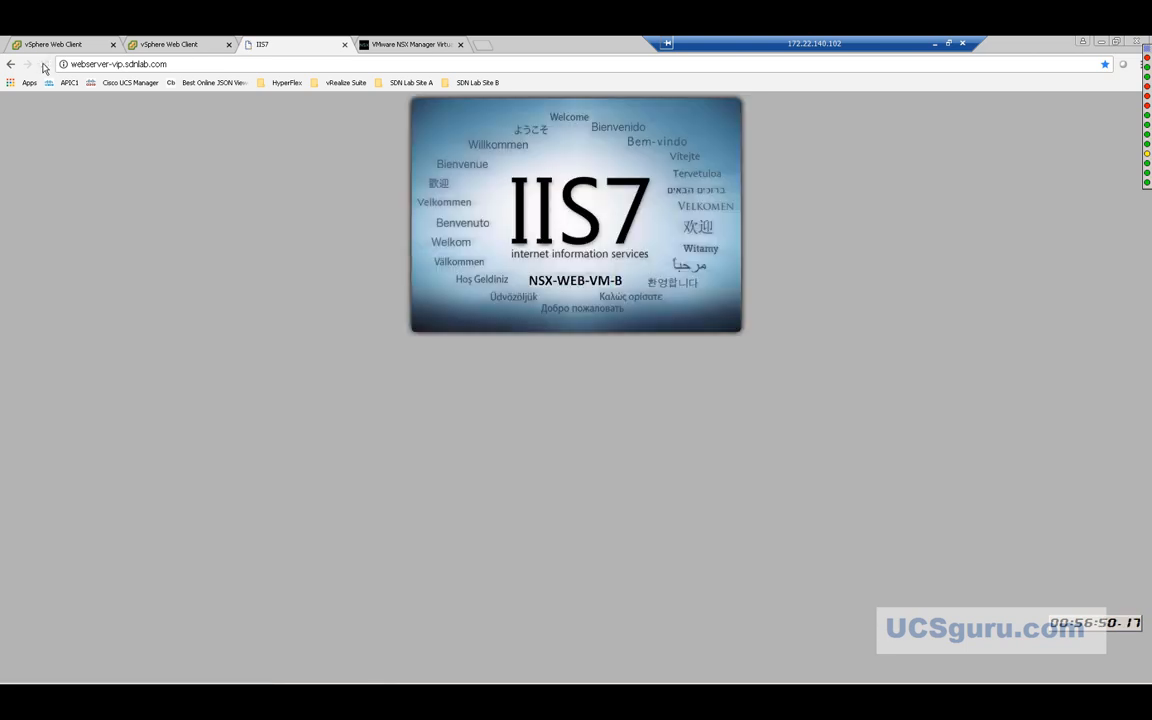
pyautogui.click(44, 65)
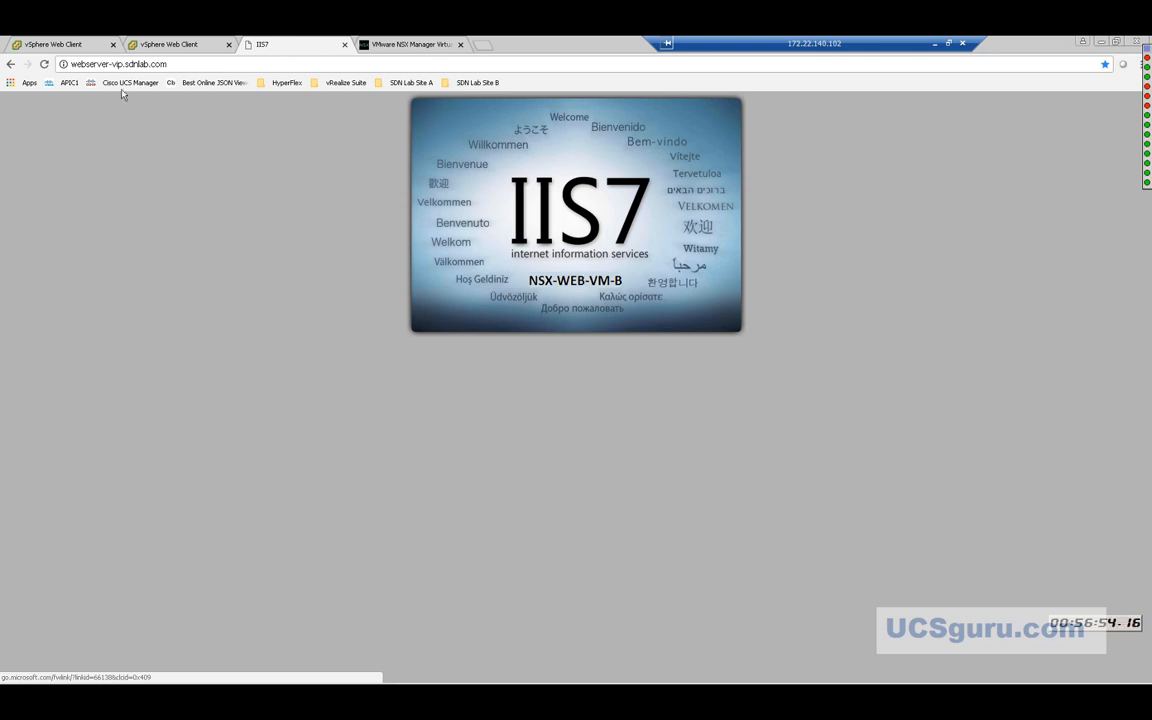
pyautogui.click(45, 65)
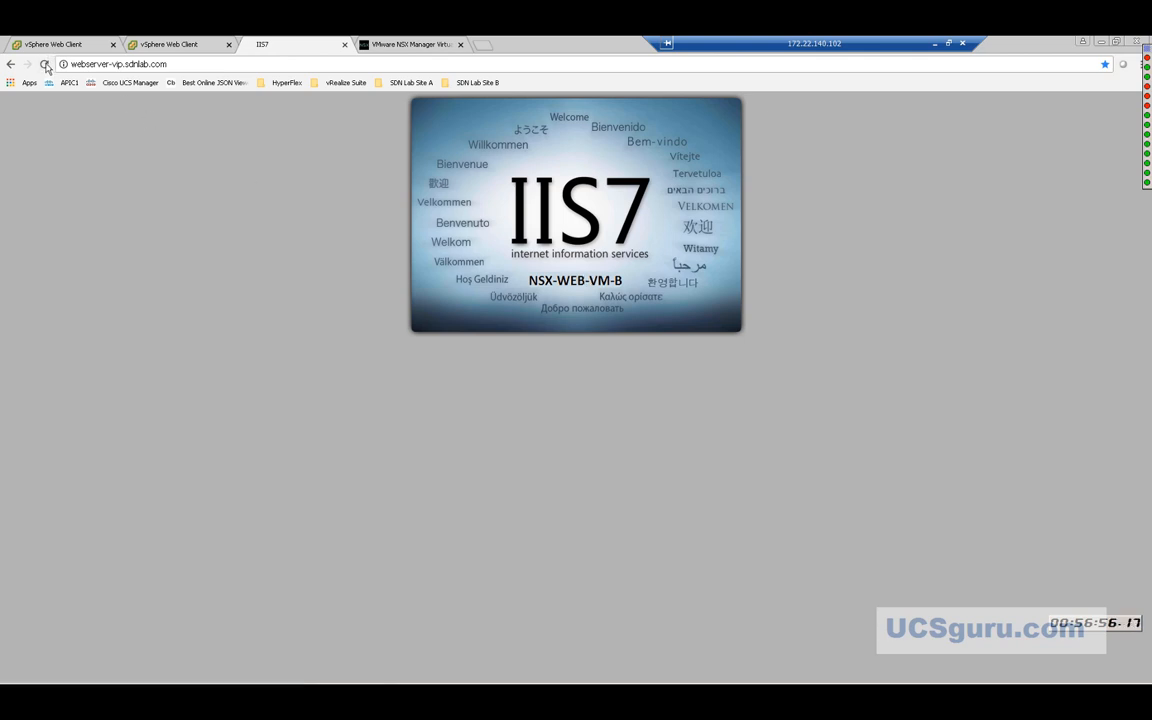
pyautogui.click(45, 65)
pyautogui.click(45, 65)
pyautogui.click(45, 65)
pyautogui.click(45, 66)
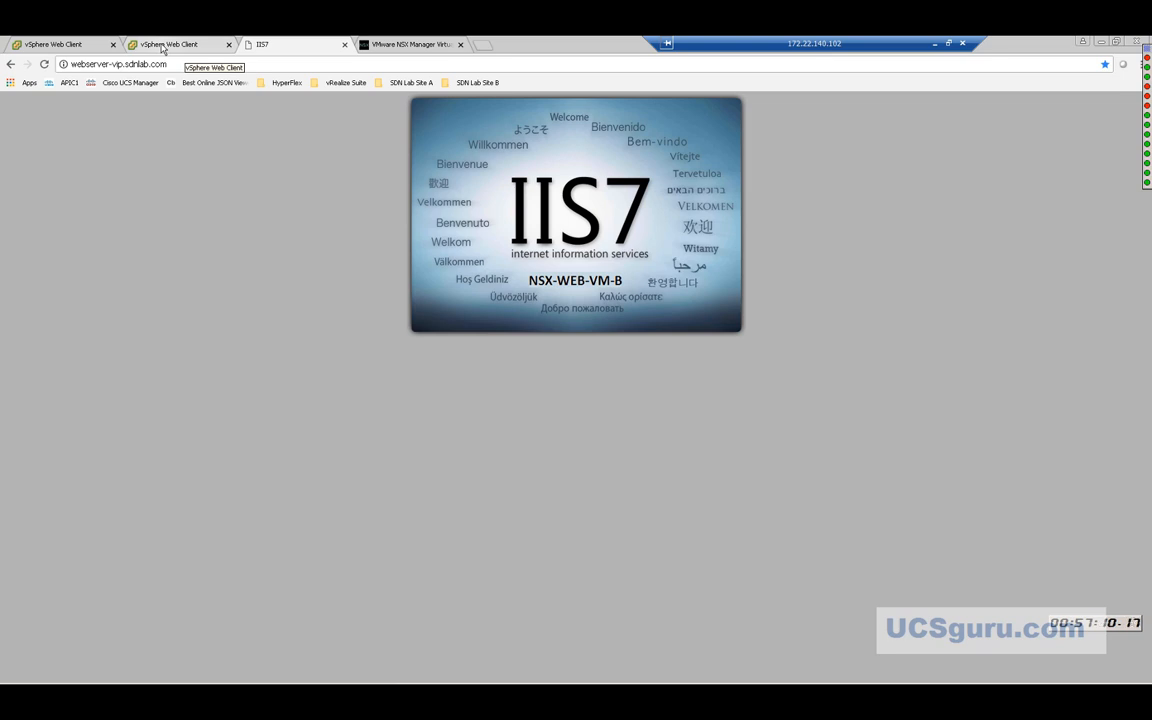
# Open ESG-B-0's console in a new tab, showing BGP neighbor 192.168.0.3 Established.
pyautogui.click(163, 45)
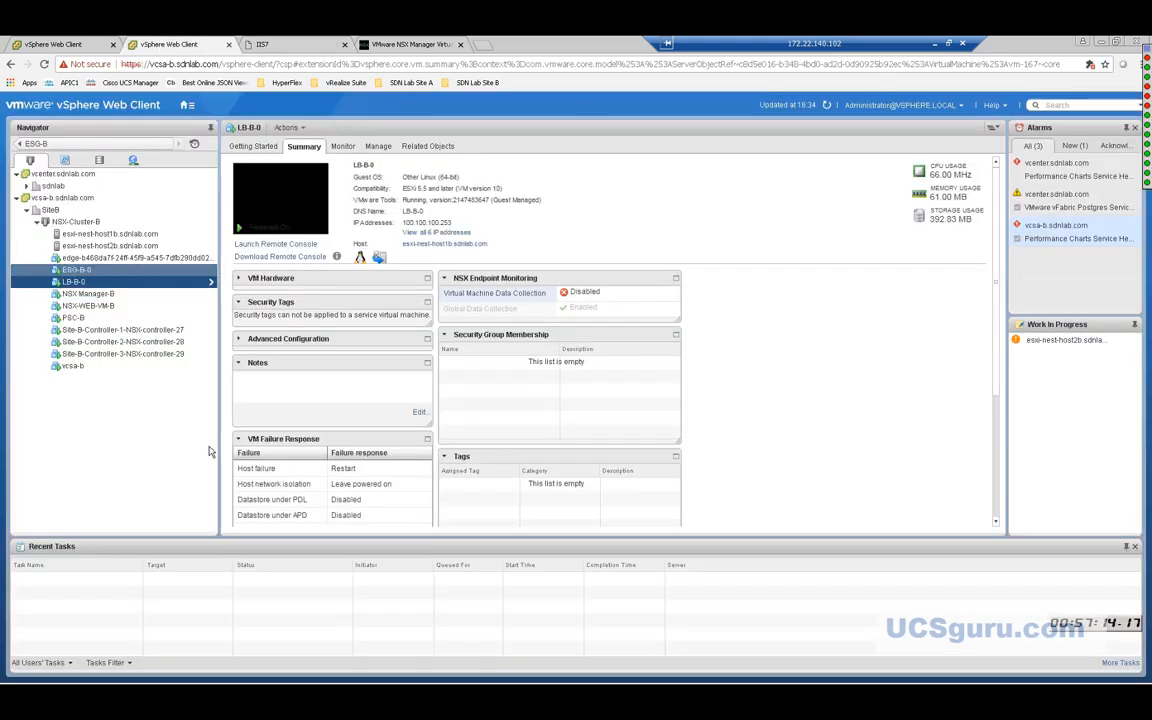
pyautogui.moveTo(398, 682)
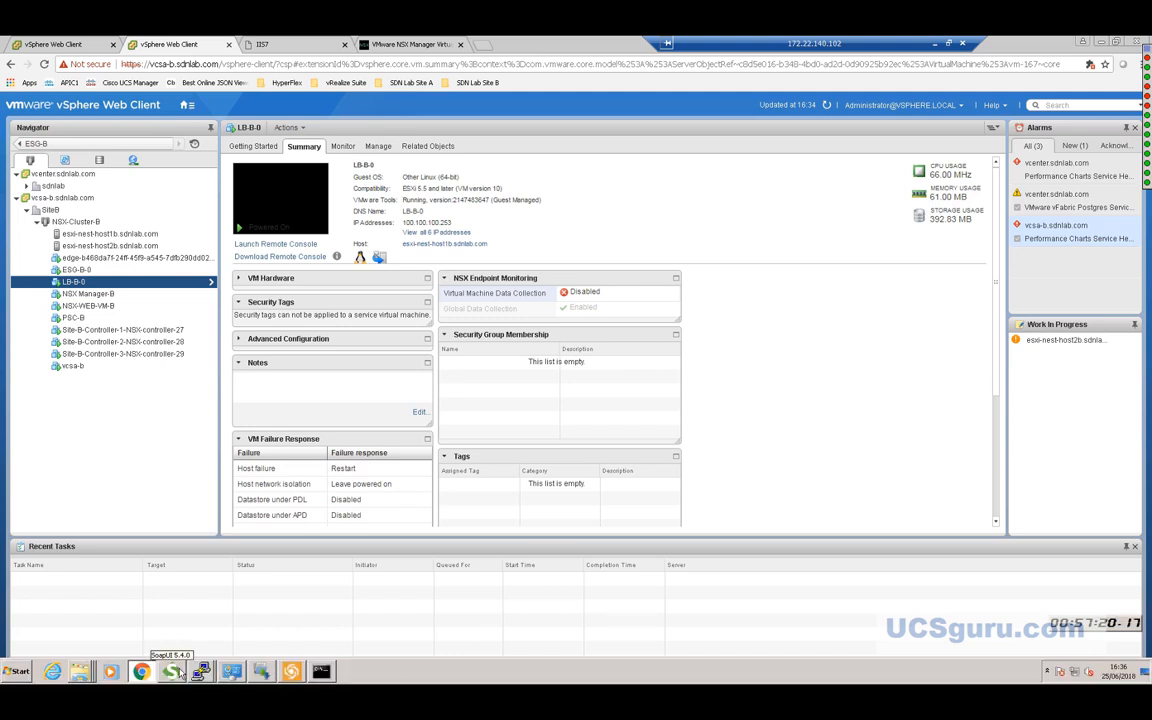
pyautogui.rightClick(95, 286)
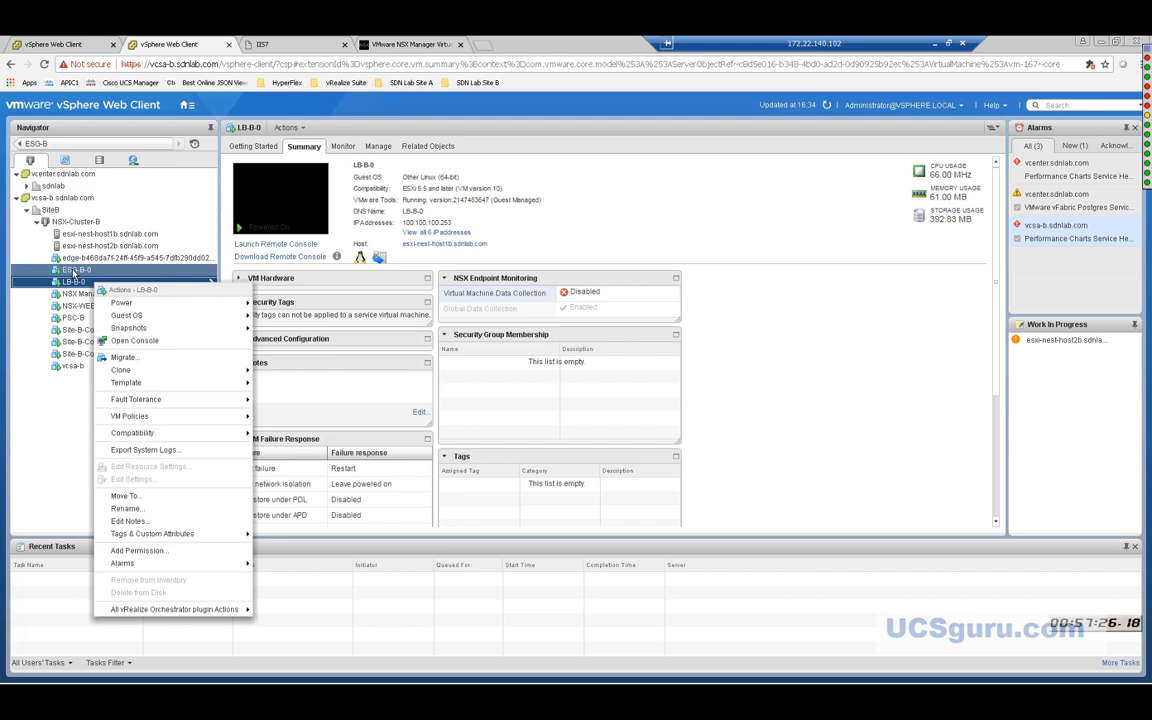
pyautogui.rightClick(74, 273)
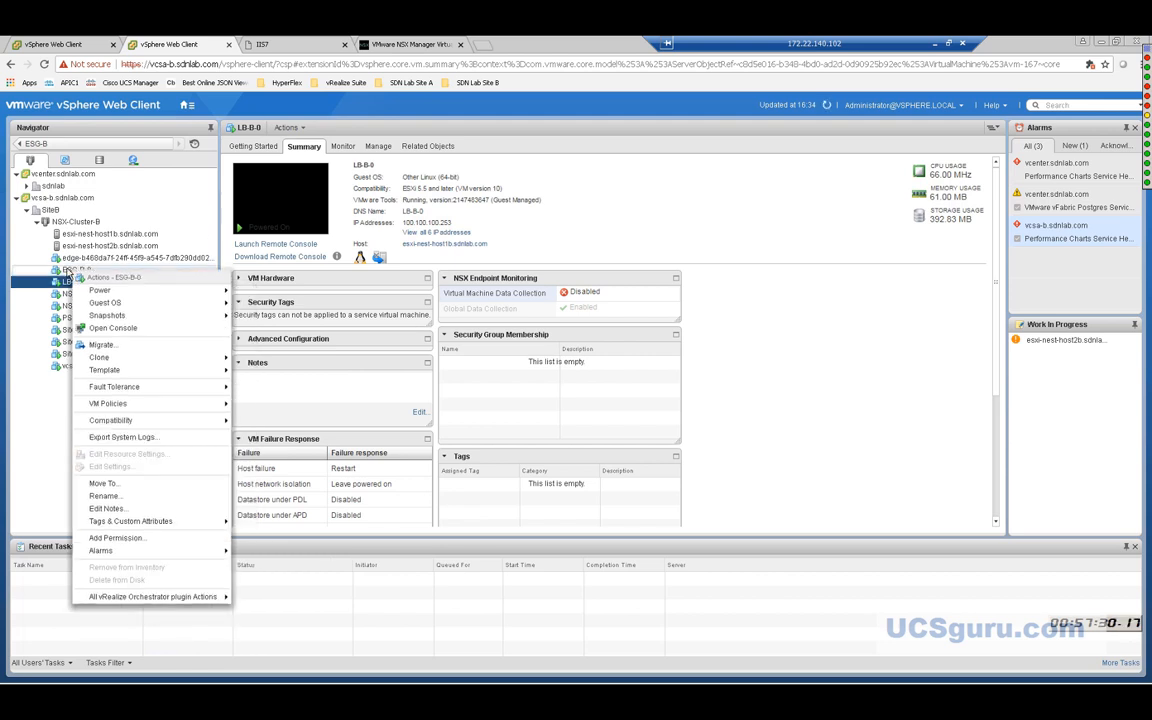
pyautogui.click(112, 328)
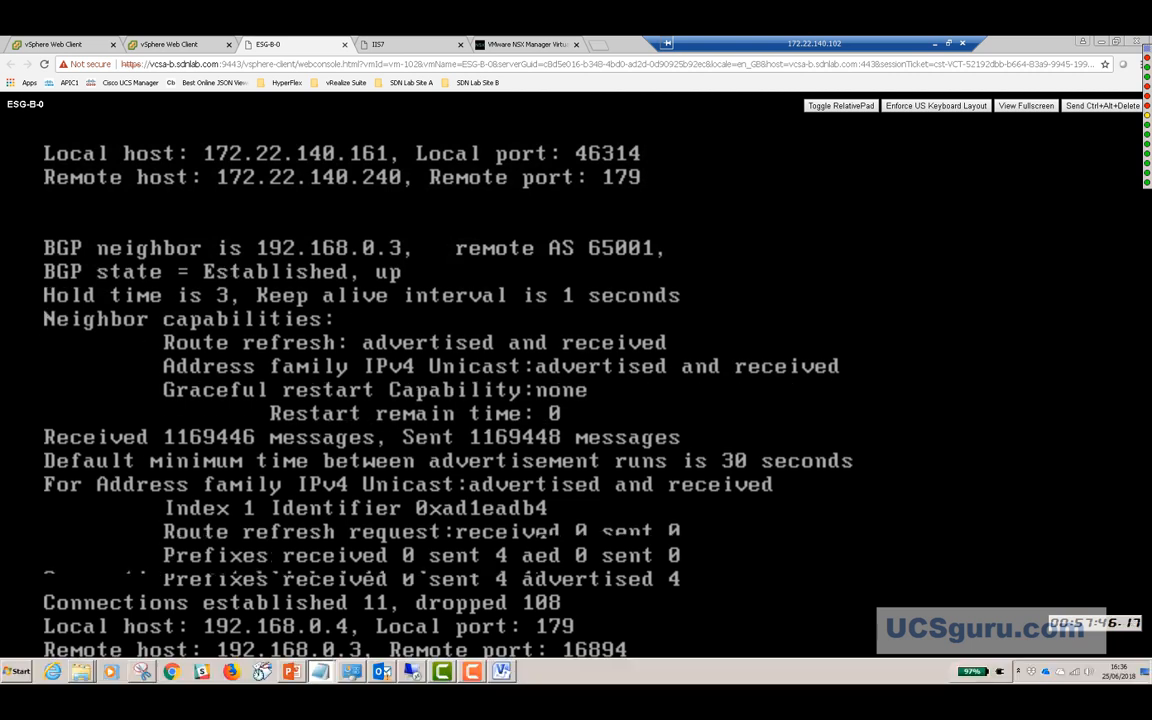
# Refresh the ESG-B-0 console prompt and switch the console to full screen.
pyautogui.press('Return')
pyautogui.press('Return')
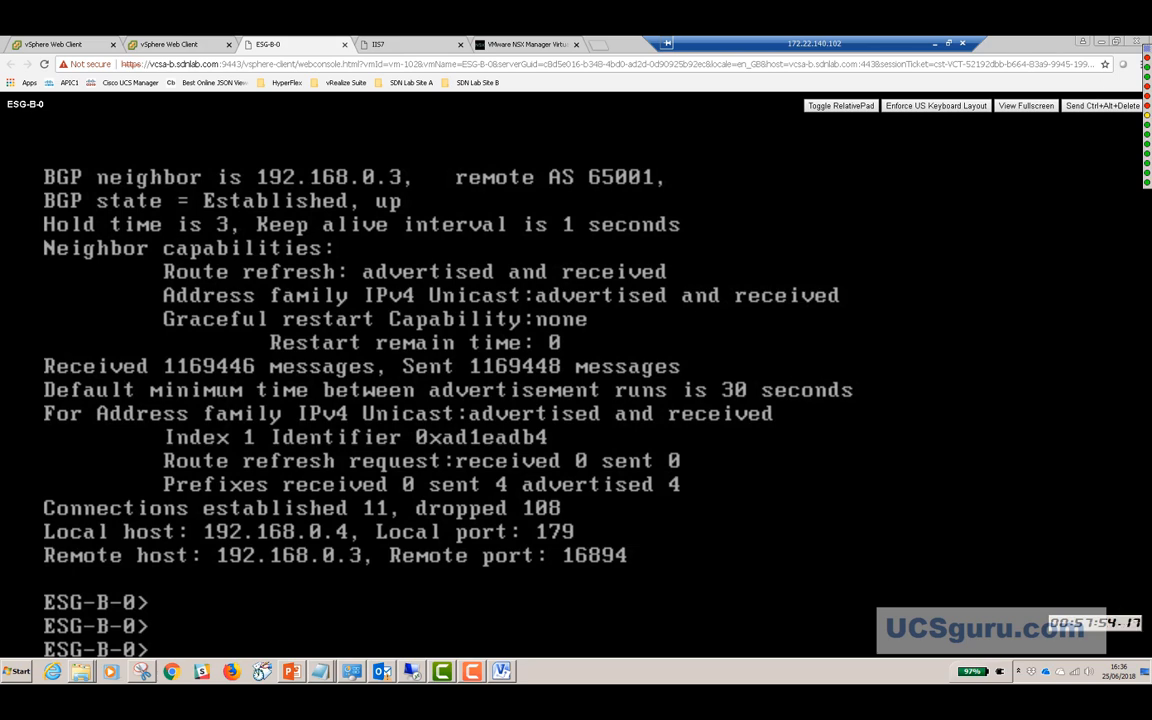
pyautogui.click(1026, 105)
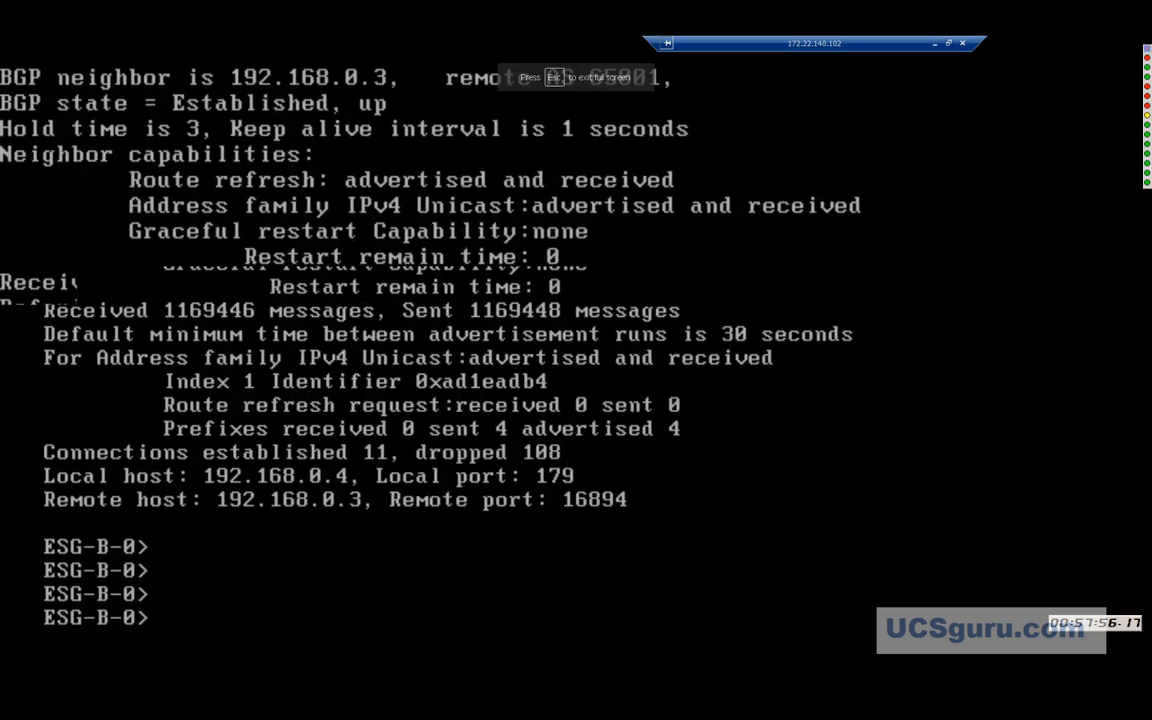
pyautogui.write('c')
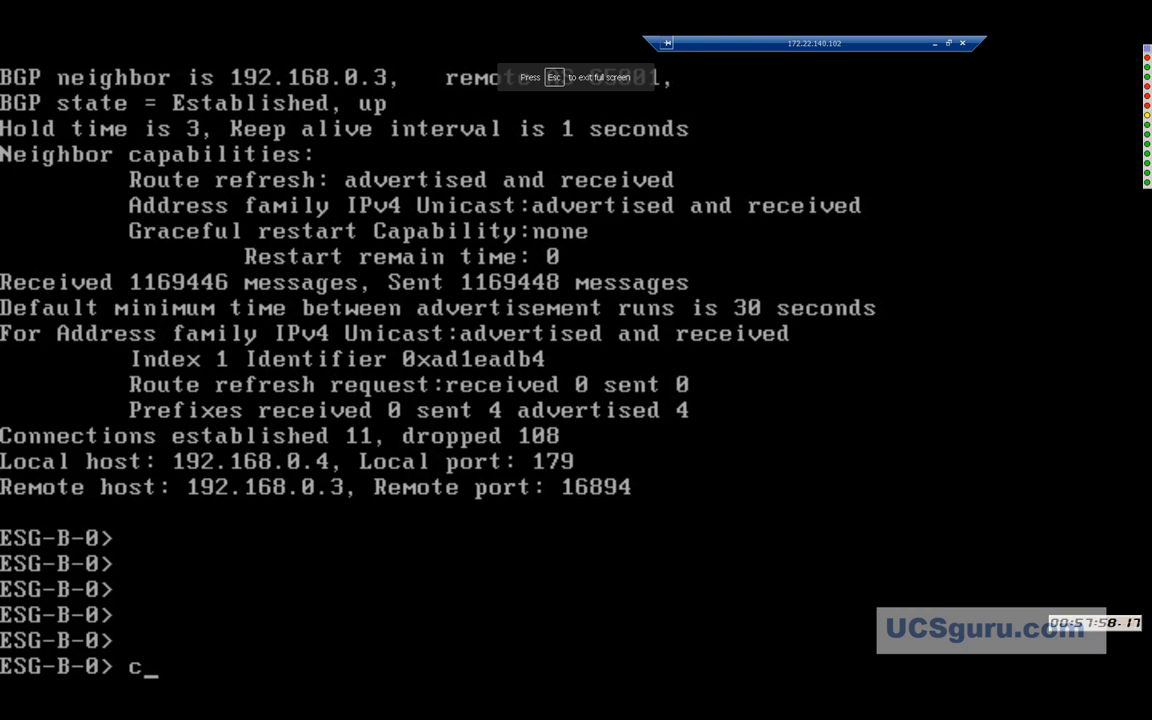
pyautogui.press('BackSpace')
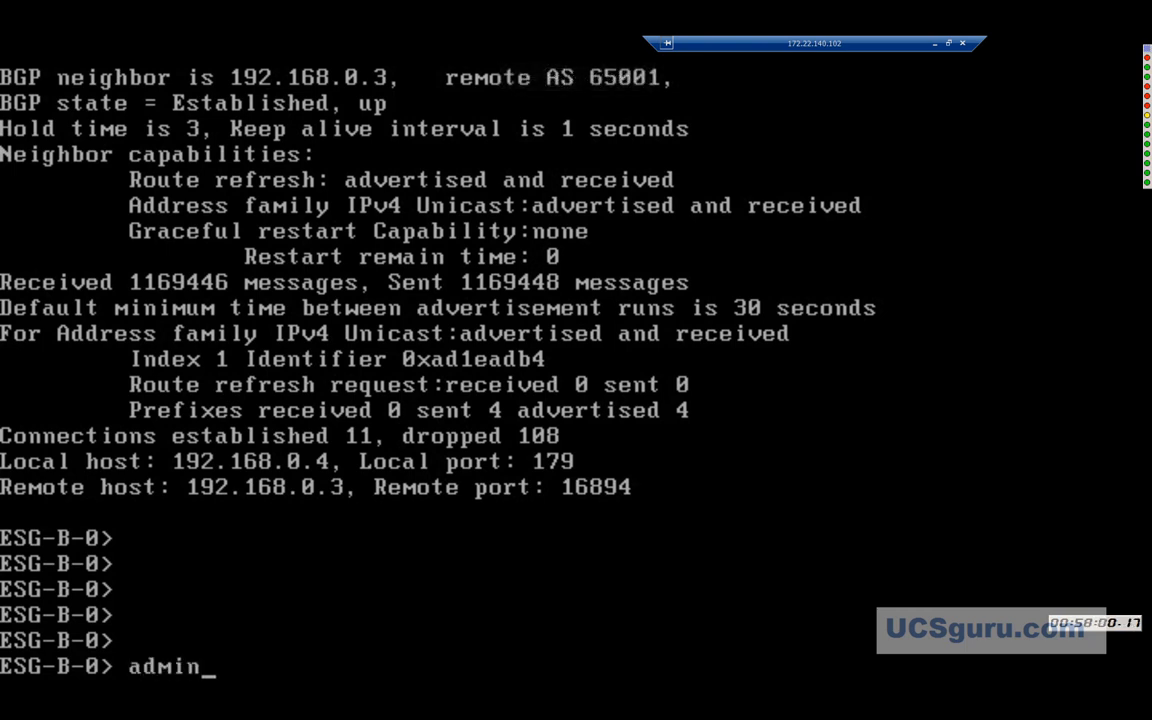
# Enter admin at the prompt, which returns '% Unknown command.', then type and erase the account password.
pyautogui.press('Return')
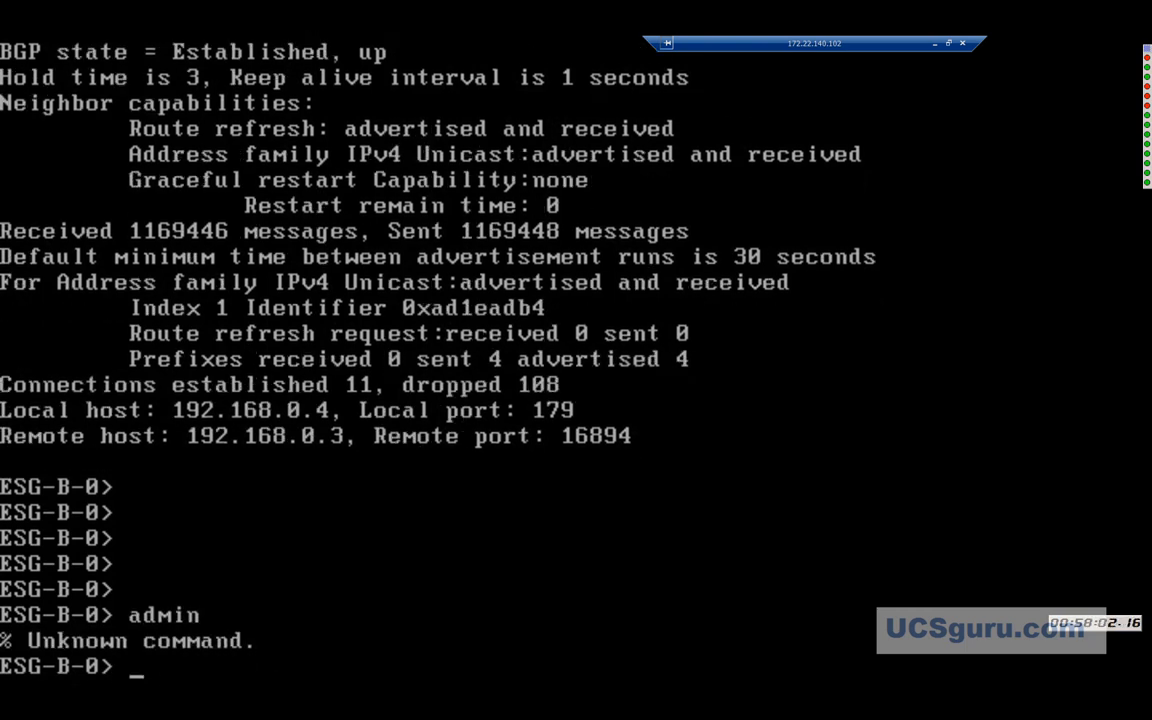
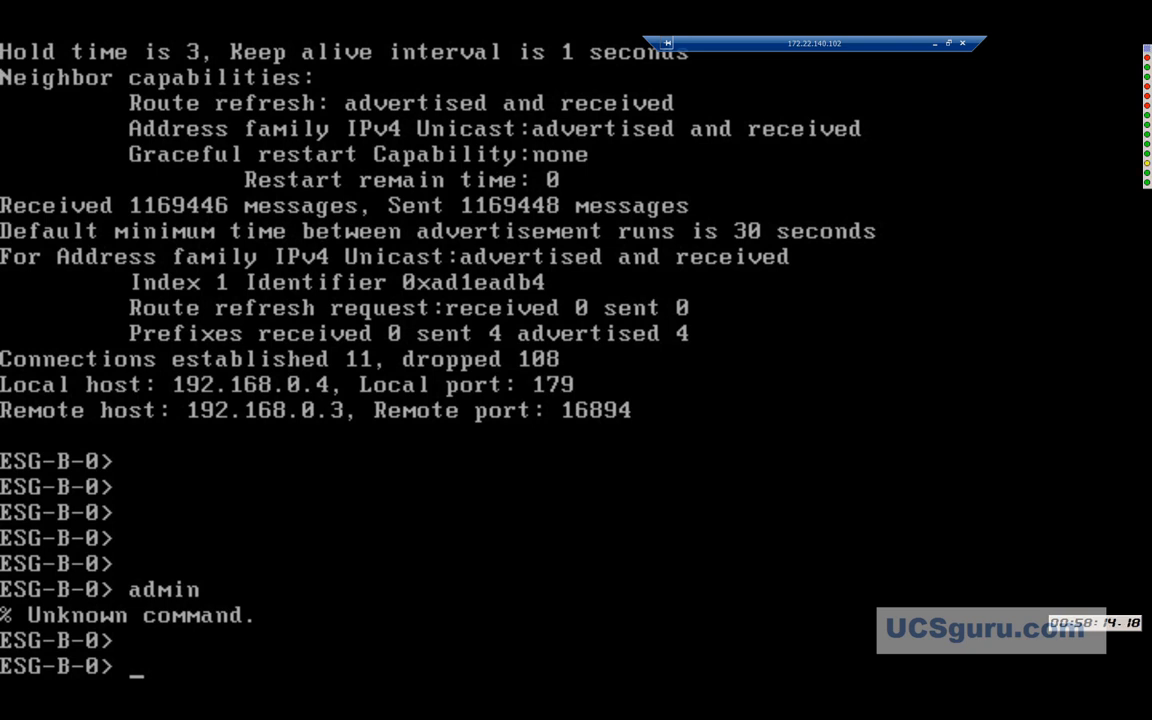
# Run 'sh ip bgp nei' on ESG-B-0, clear the stray log-file prompts, and page through the neighbor details.
pyautogui.write('sh ip ')
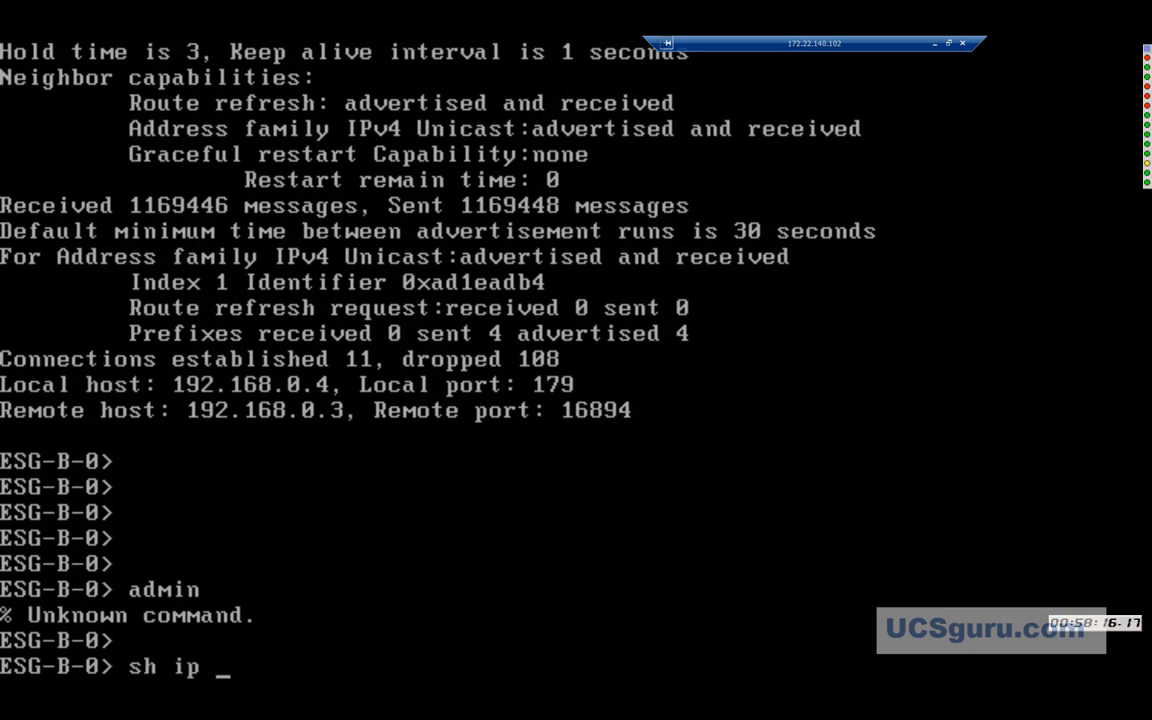
pyautogui.write('bgp nei')
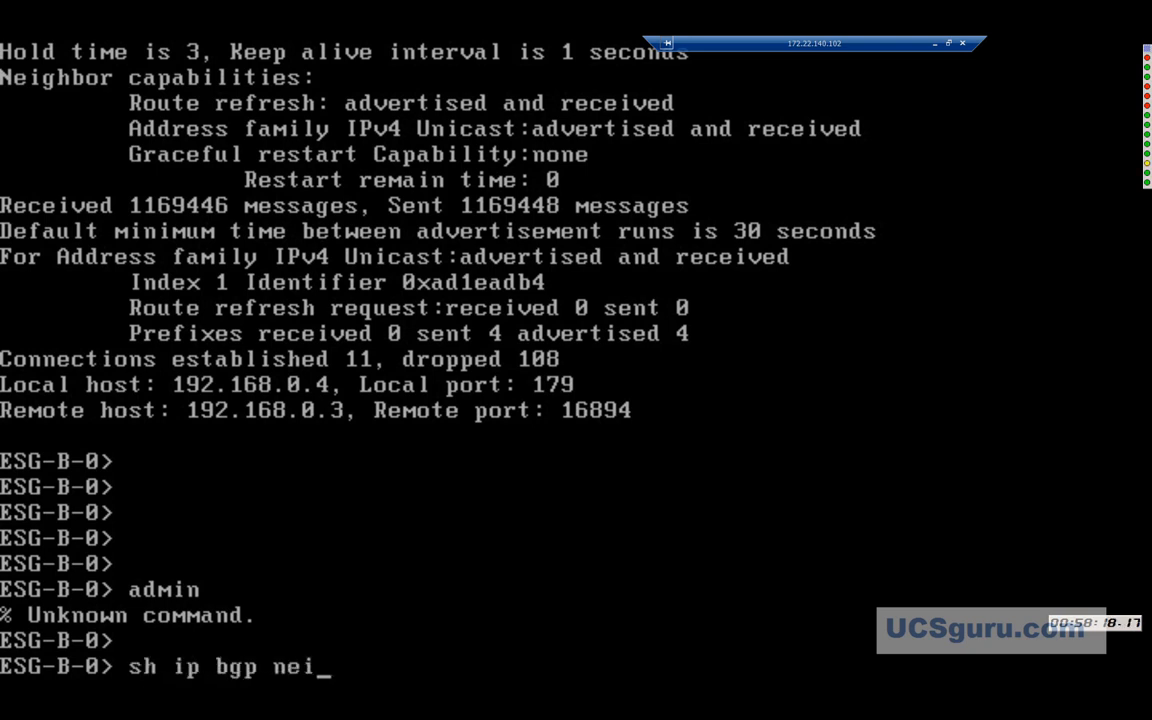
pyautogui.press('Return')
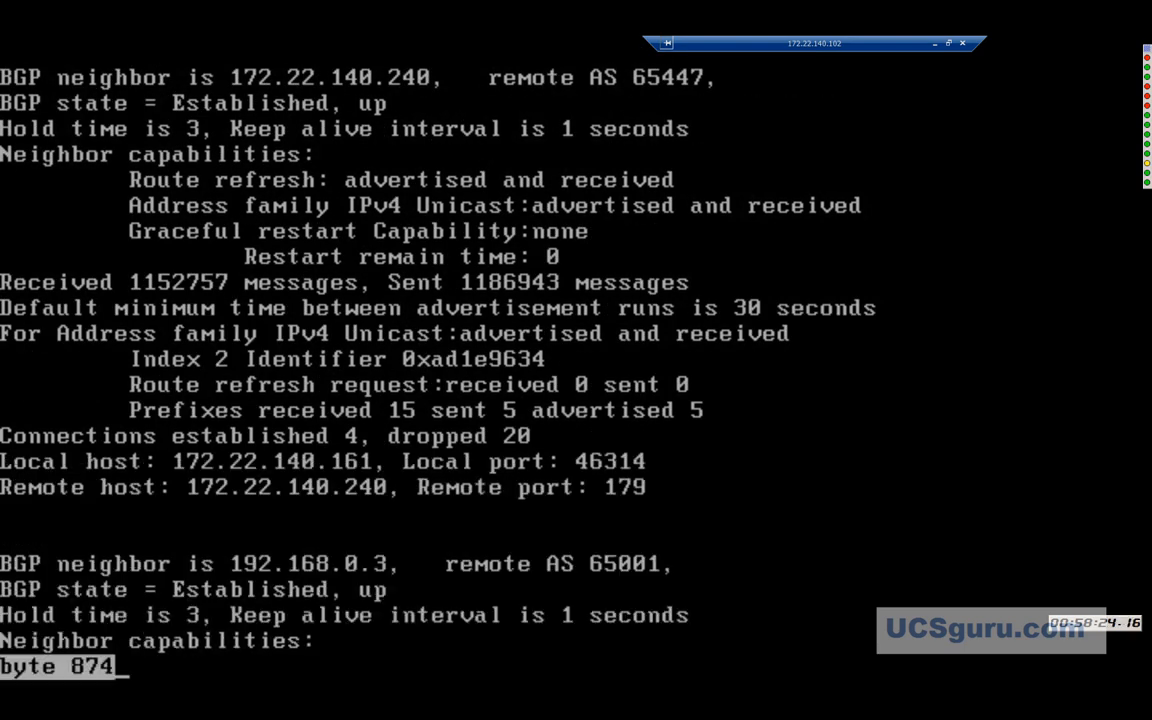
pyautogui.write('q')
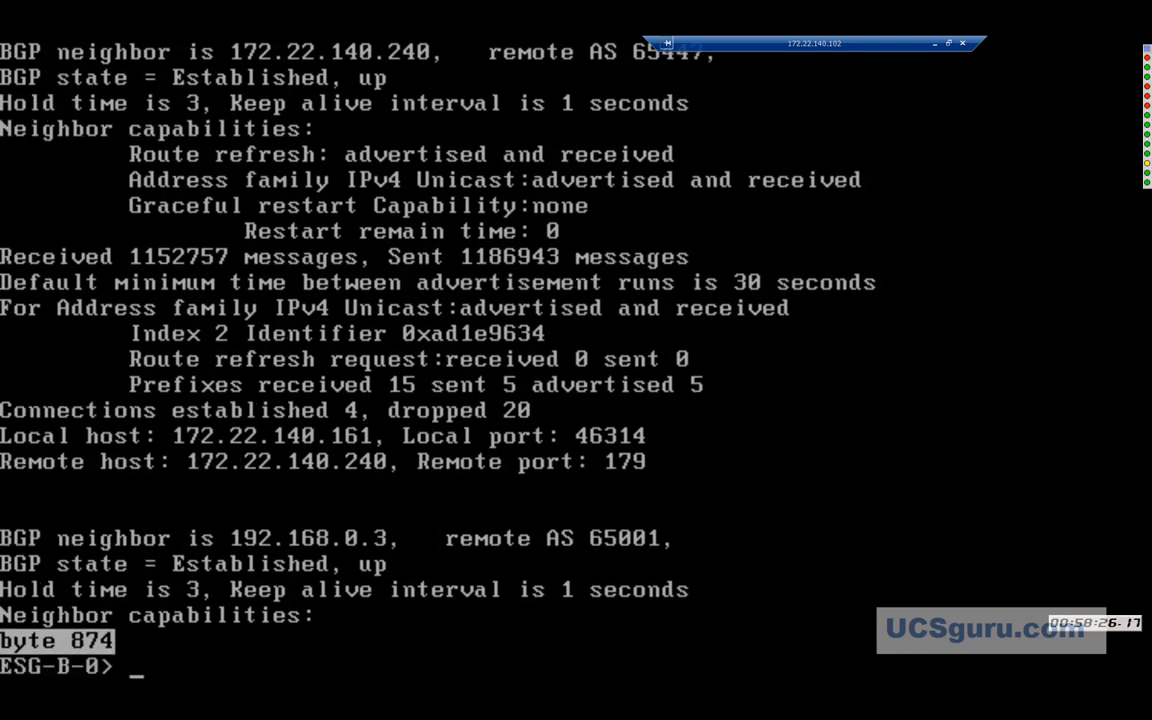
pyautogui.write('sh ip')
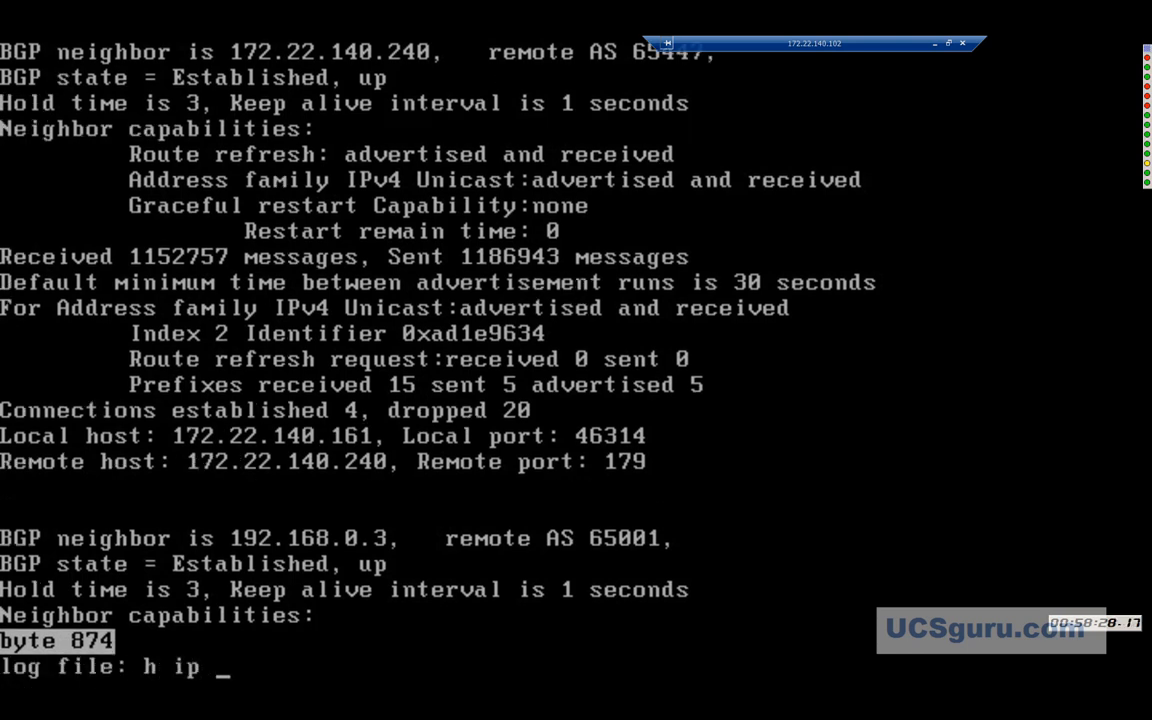
pyautogui.press('BackSpace')
pyautogui.press('BackSpace')
pyautogui.press('BackSpace')
pyautogui.press('BackSpace')
pyautogui.press('BackSpace')
pyautogui.press('BackSpace')
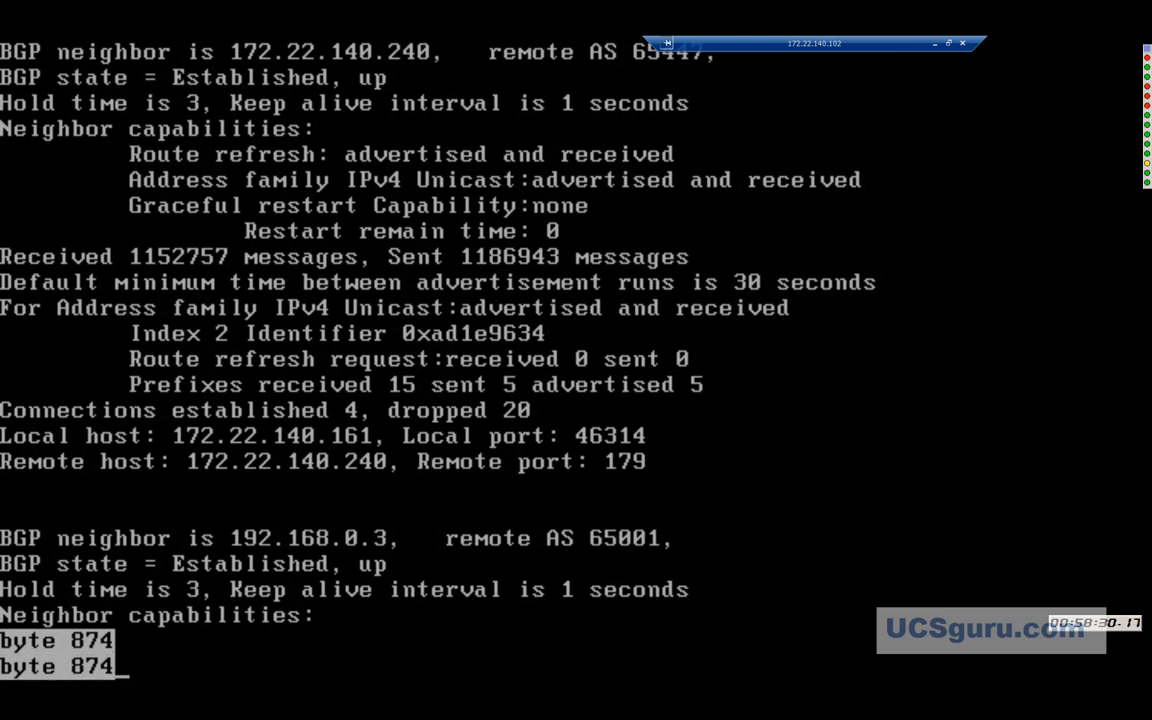
pyautogui.write('sh ')
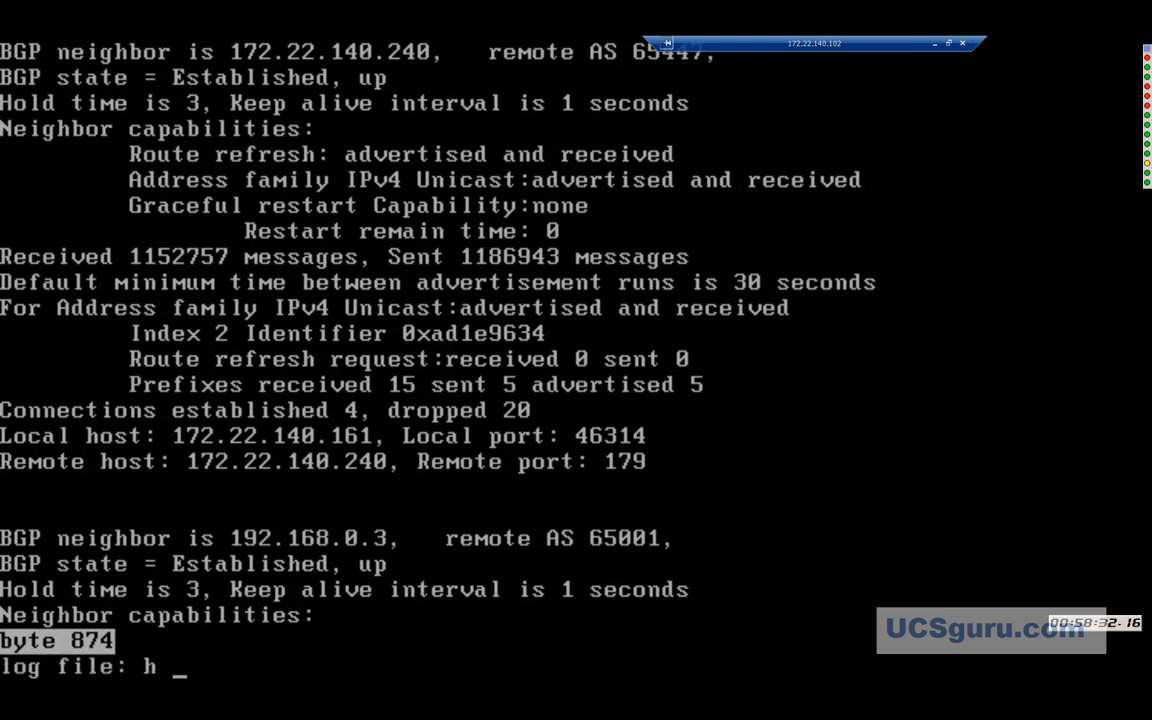
pyautogui.write('ip')
pyautogui.press('BackSpace')
pyautogui.press('BackSpace')
pyautogui.press('BackSpace')
pyautogui.press('BackSpace')
pyautogui.press('BackSpace')
pyautogui.write('sh')
pyautogui.press('BackSpace')
pyautogui.press('Return')
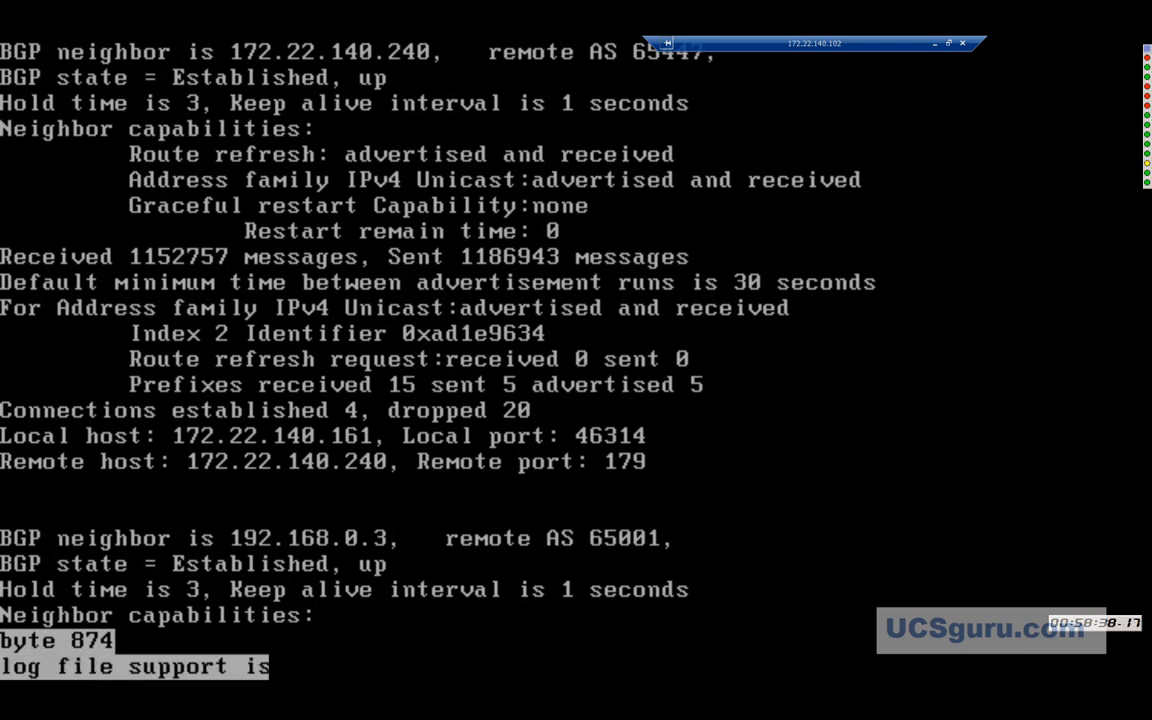
pyautogui.press('space')
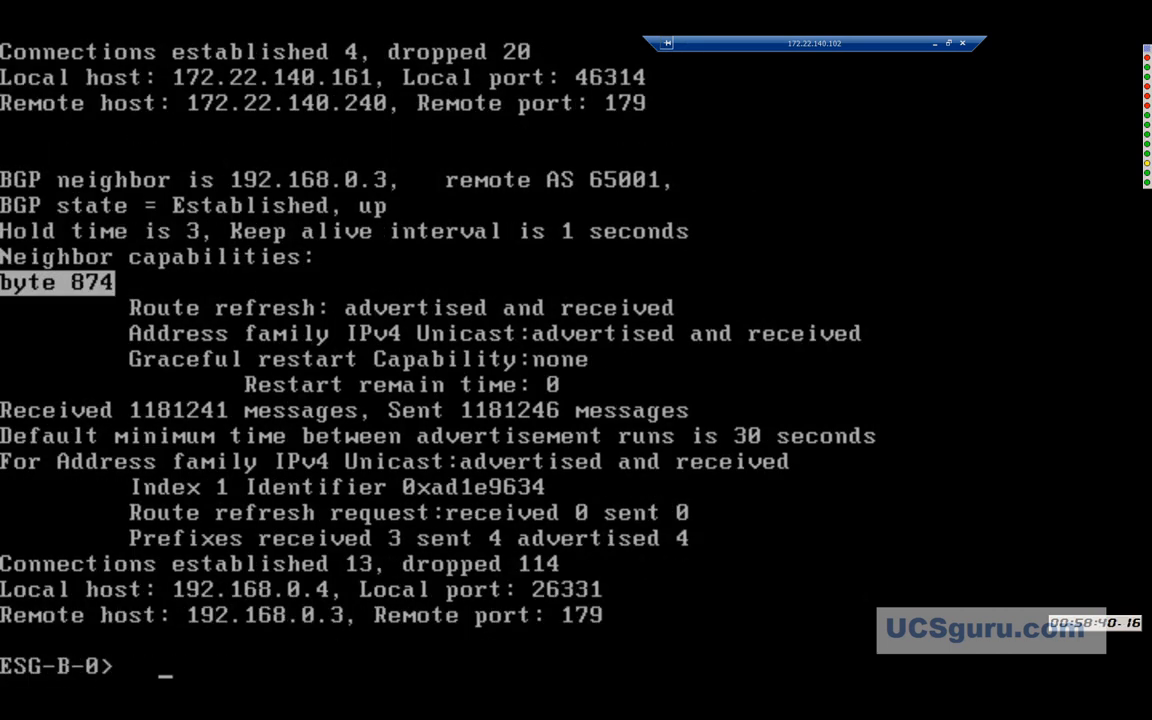
# List ESG-B-0's routing table with 'sh ip route', page to the end, and exit full screen.
pyautogui.write('sh ip ')
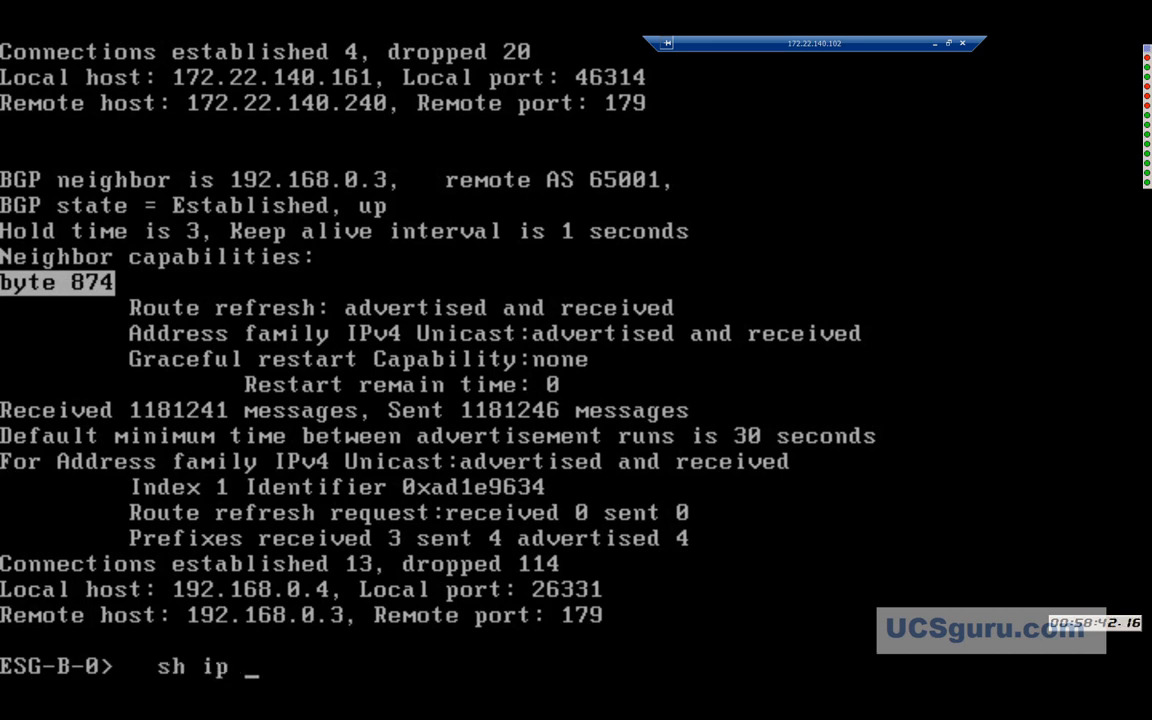
pyautogui.write('route')
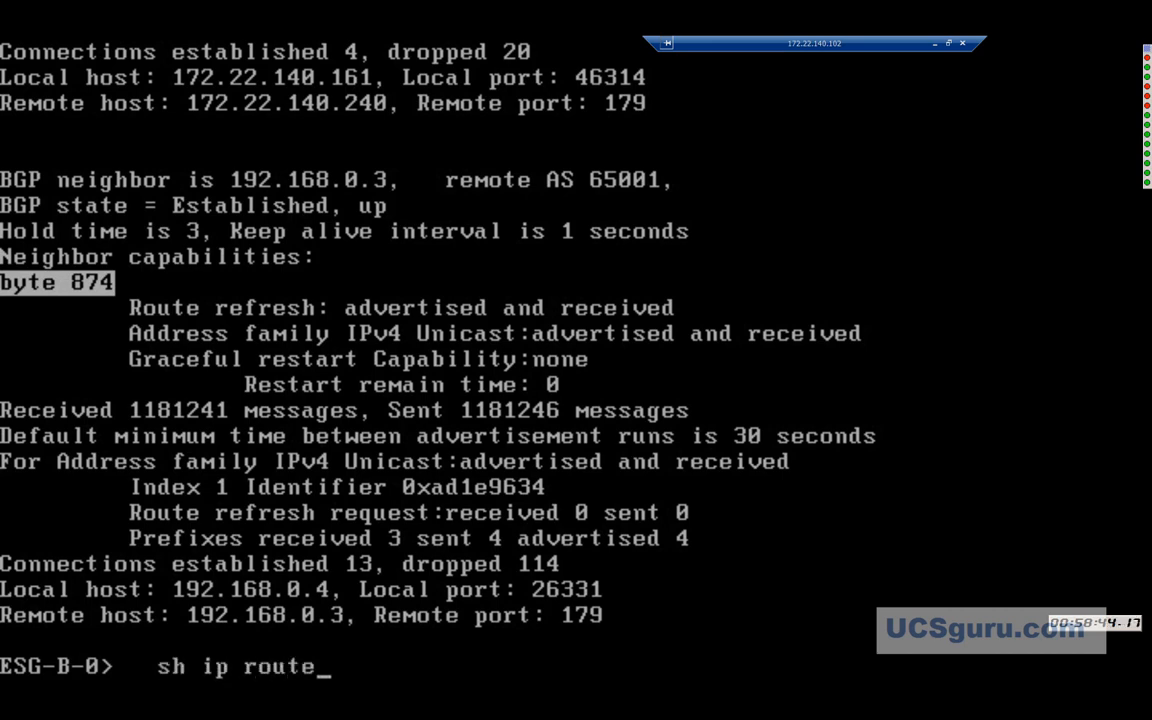
pyautogui.press('Return')
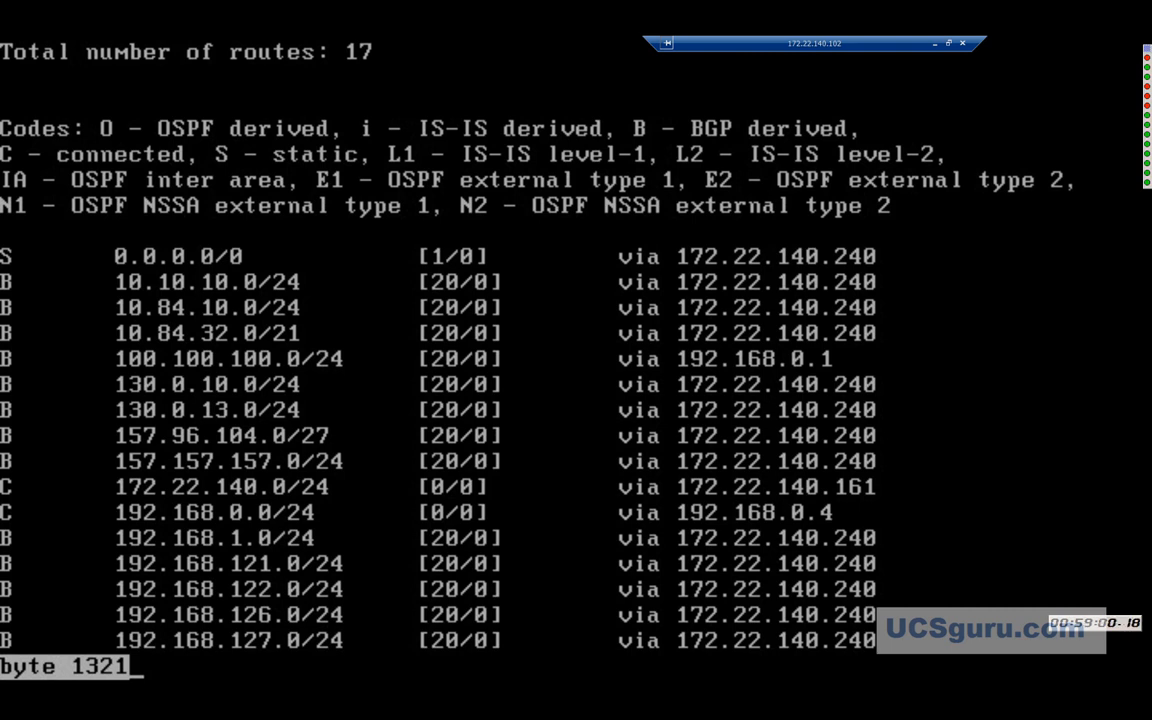
pyautogui.press('Return')
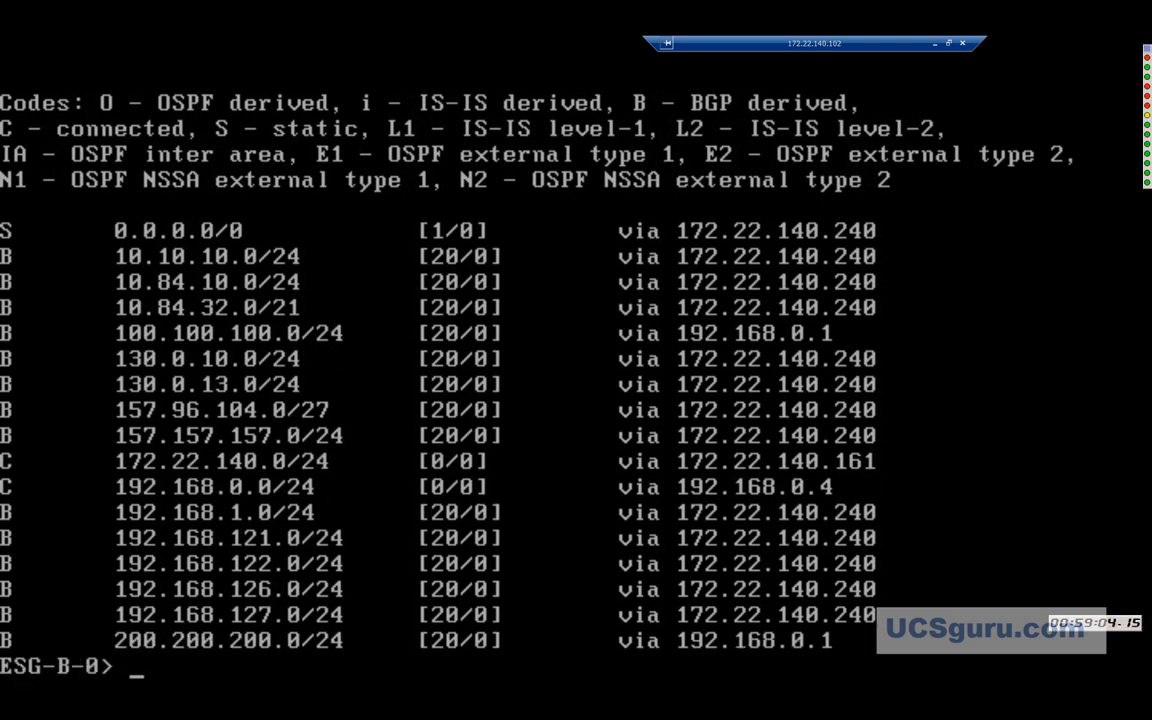
pyautogui.press('Escape')
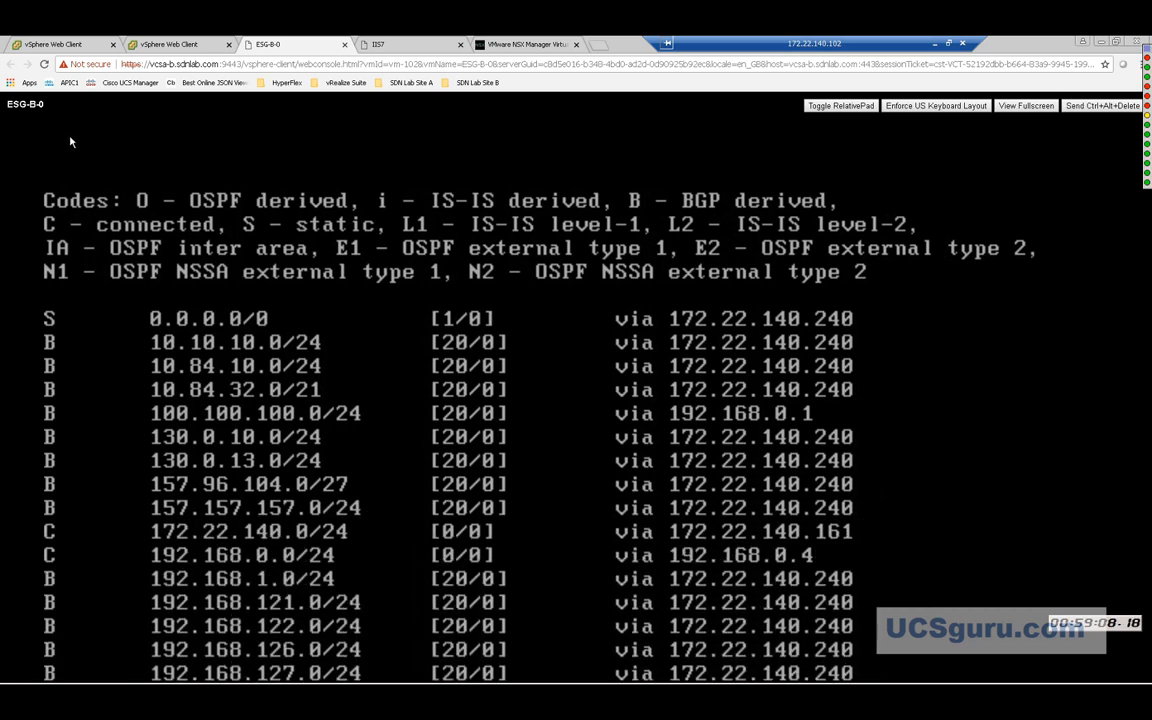
# Return to the vSphere Web Client and open the Networking & Security Dashboard for NSX Manager 172.22.140.153.
pyautogui.click(172, 45)
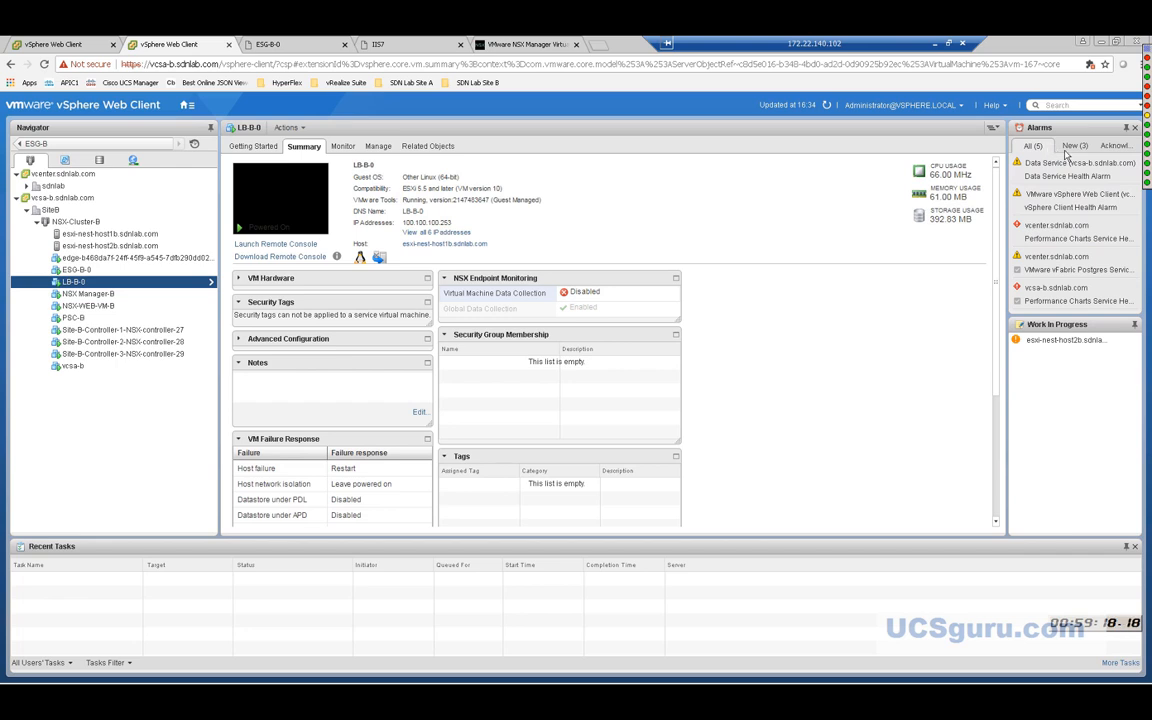
pyautogui.moveTo(1113, 147)
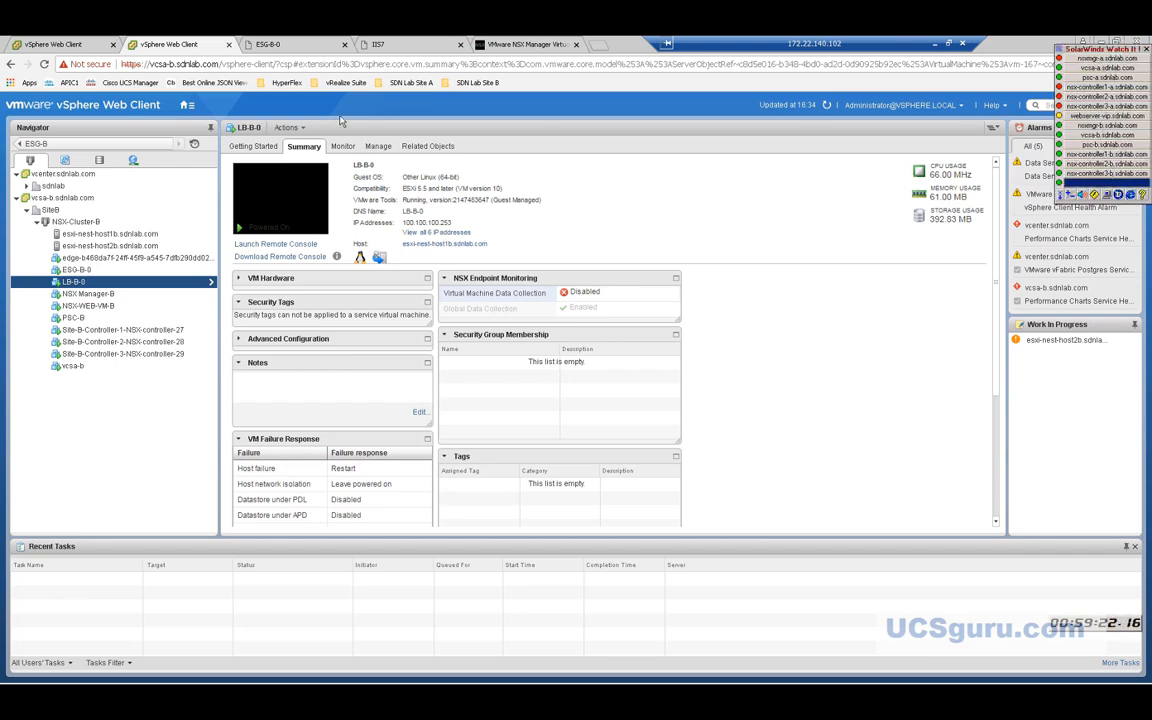
pyautogui.click(186, 107)
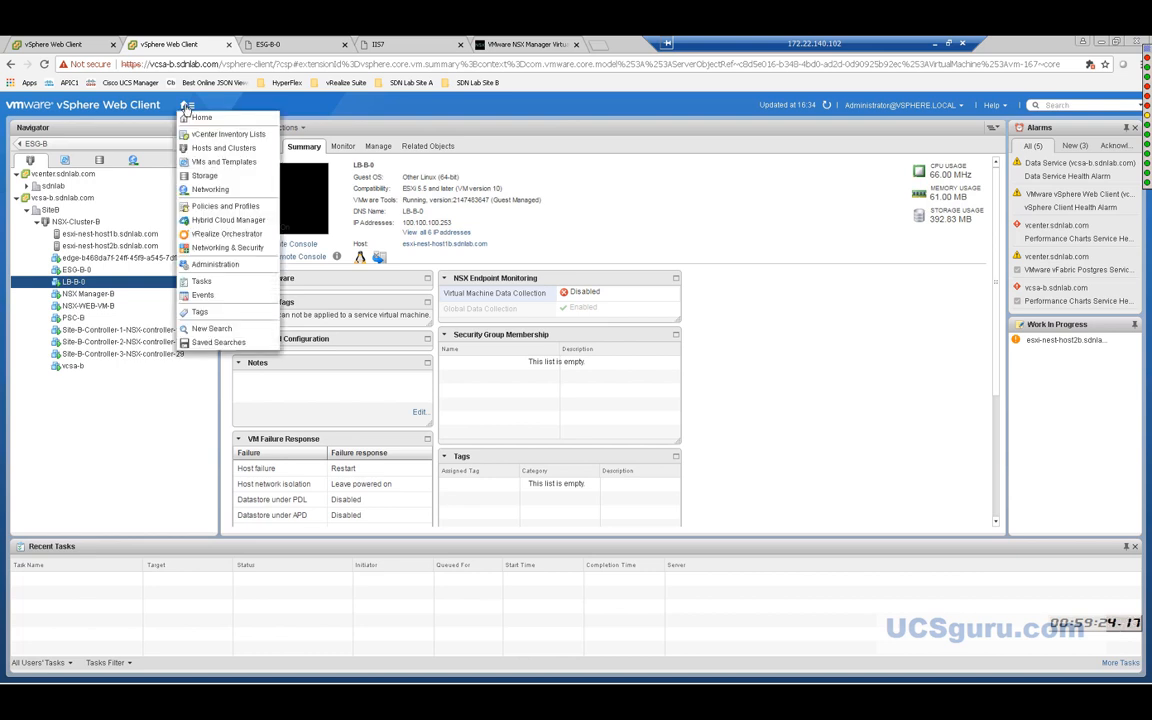
pyautogui.click(213, 248)
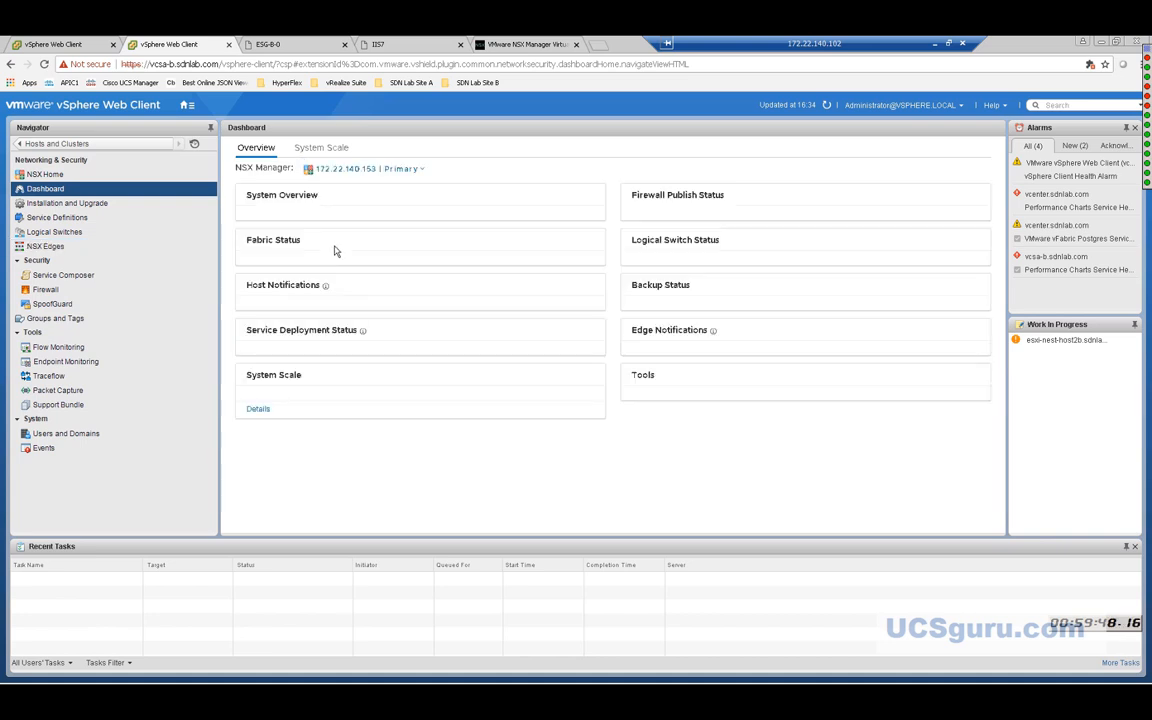
# Check the NSX Manager list and the green System Overview status, then go back to Hosts and Clusters.
pyautogui.click(406, 172)
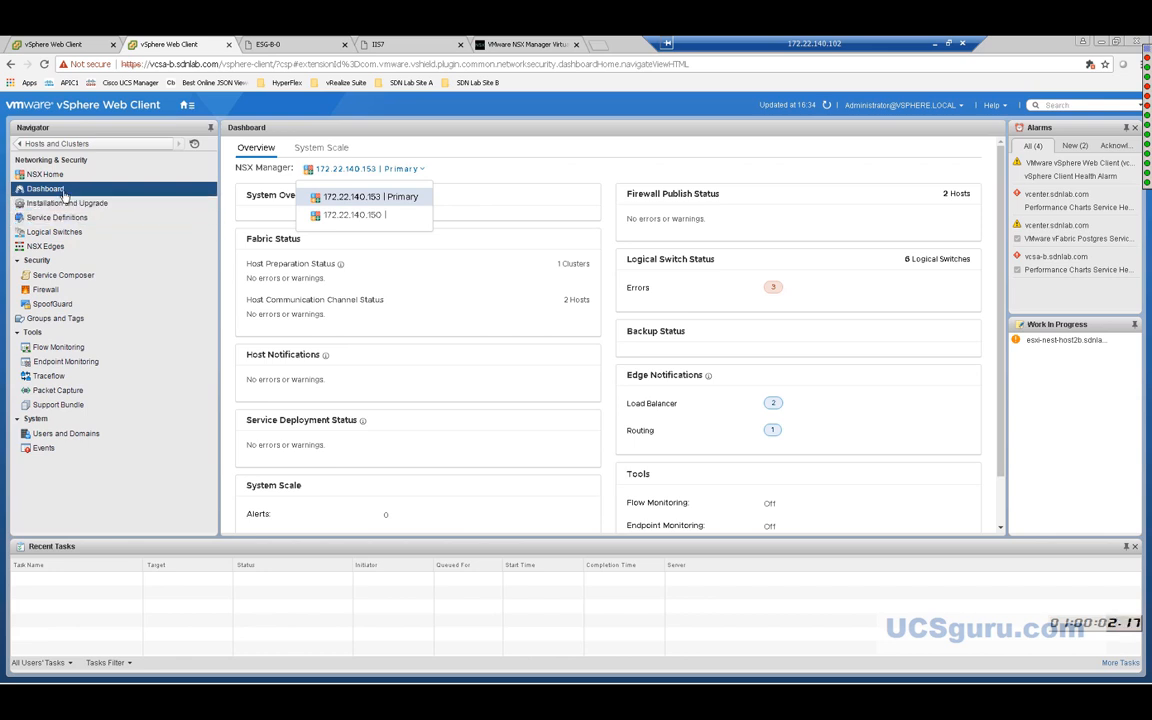
pyautogui.click(509, 182)
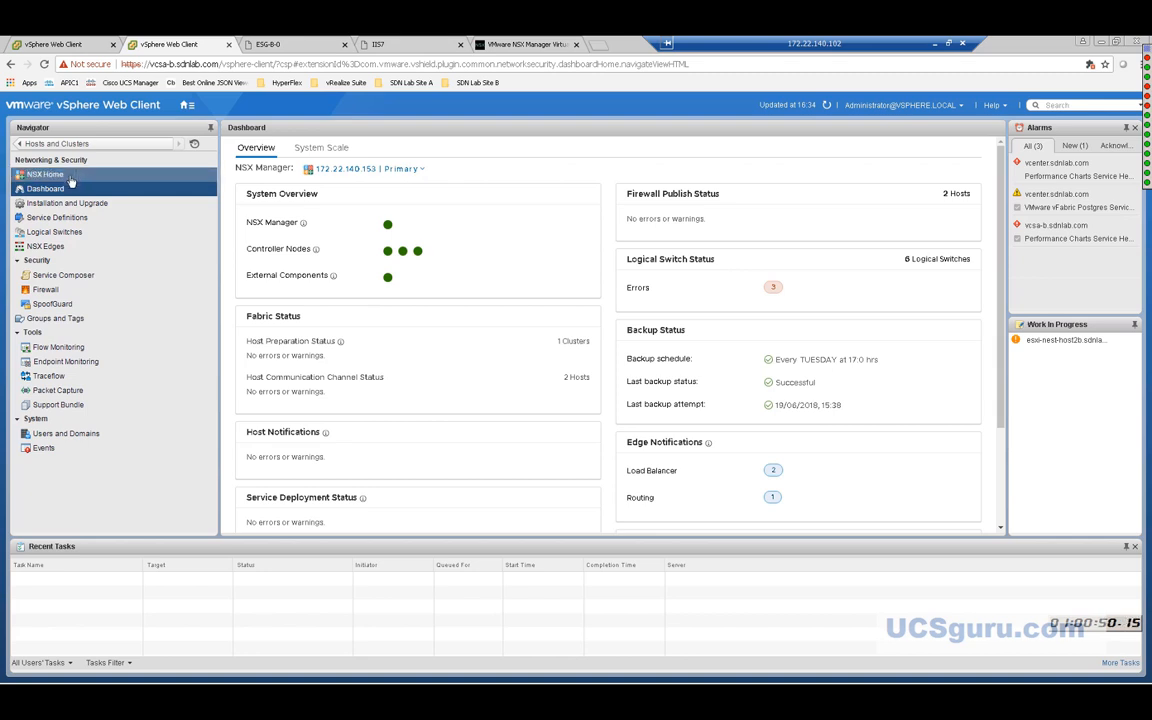
pyautogui.click(100, 145)
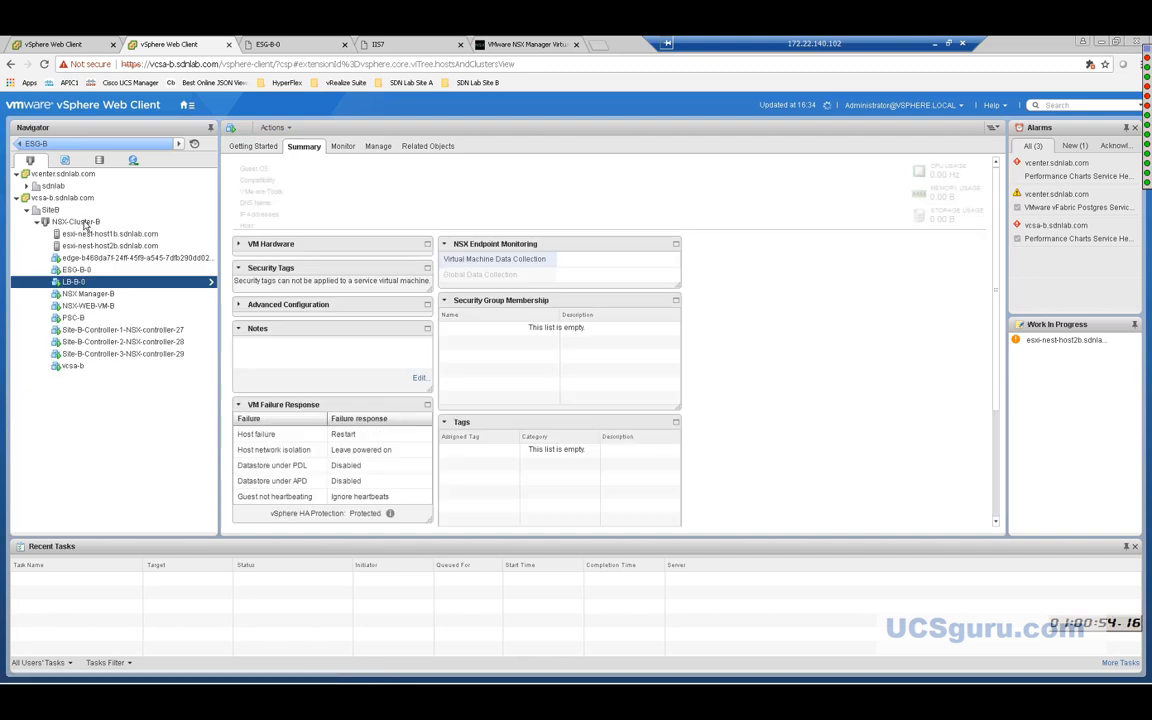
# Show the LB-B-0 VM summary, then reopen the Networking & Security Dashboard.
pyautogui.click(73, 282)
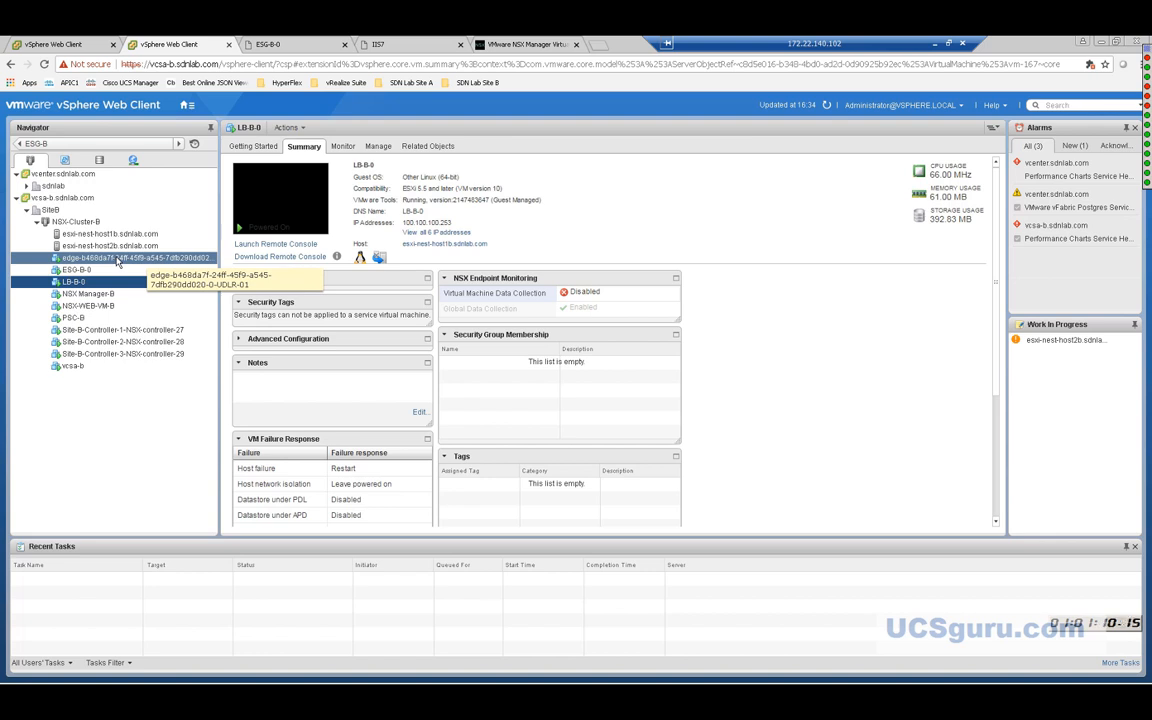
pyautogui.click(186, 106)
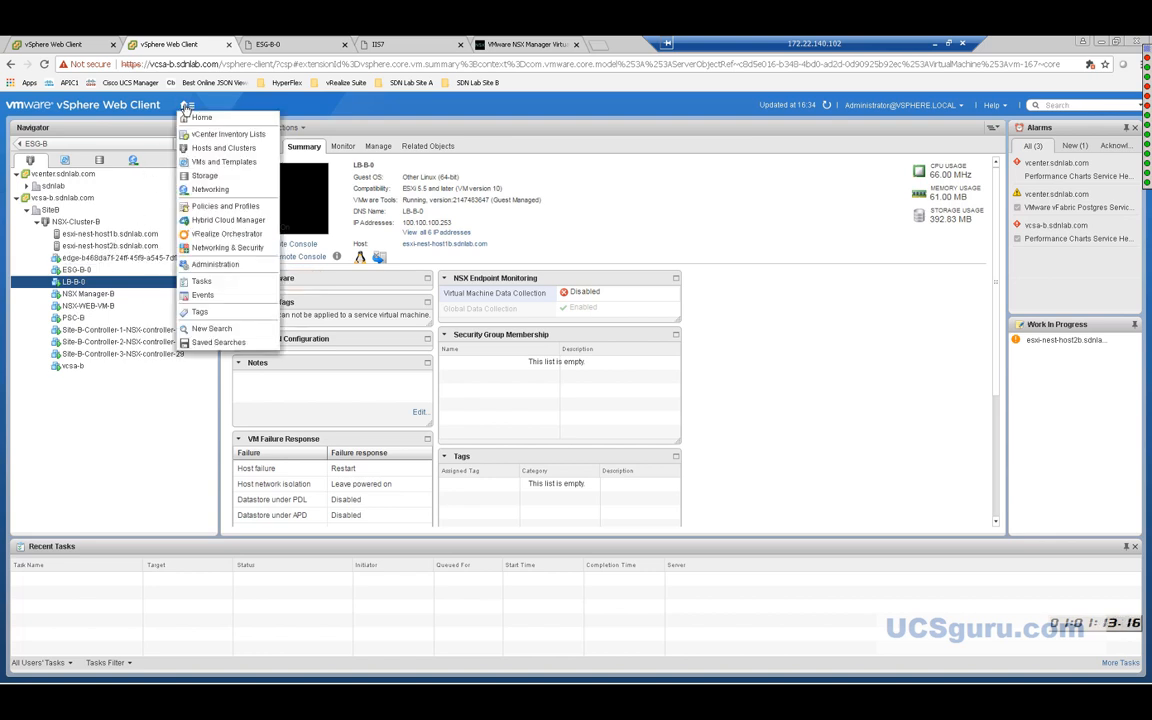
pyautogui.click(226, 247)
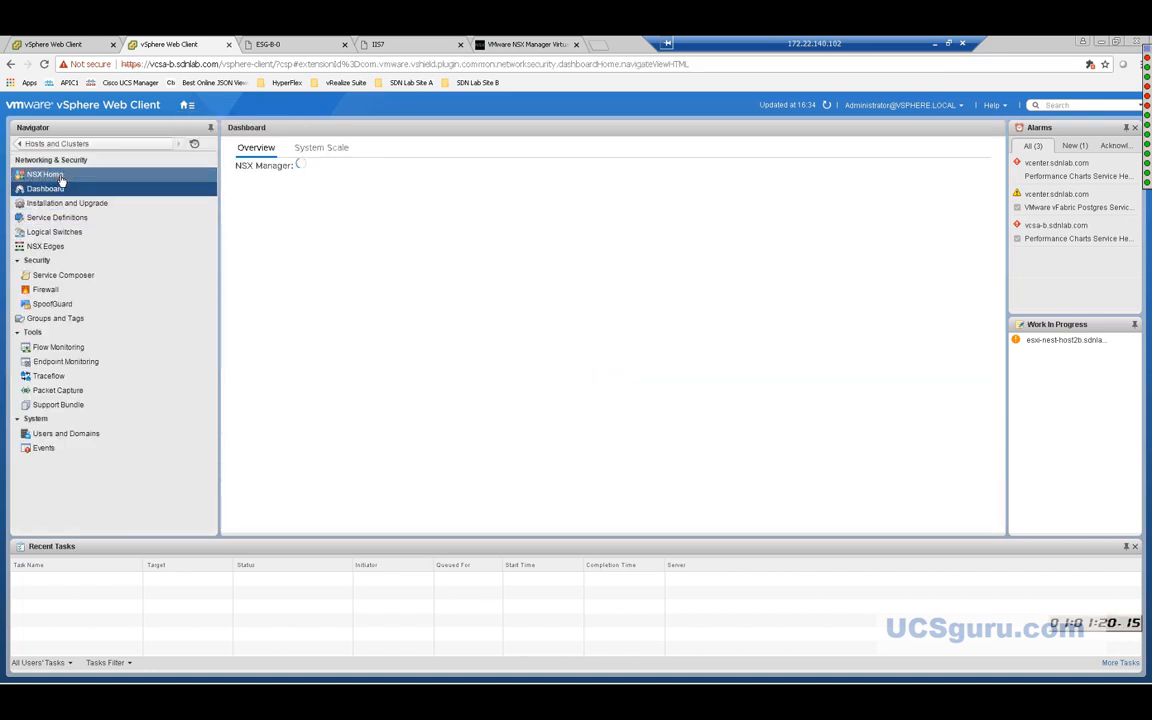
# Open UDLR-01's Manage > Settings > Configuration page and bring its Logical Router Appliances into view.
pyautogui.click(52, 248)
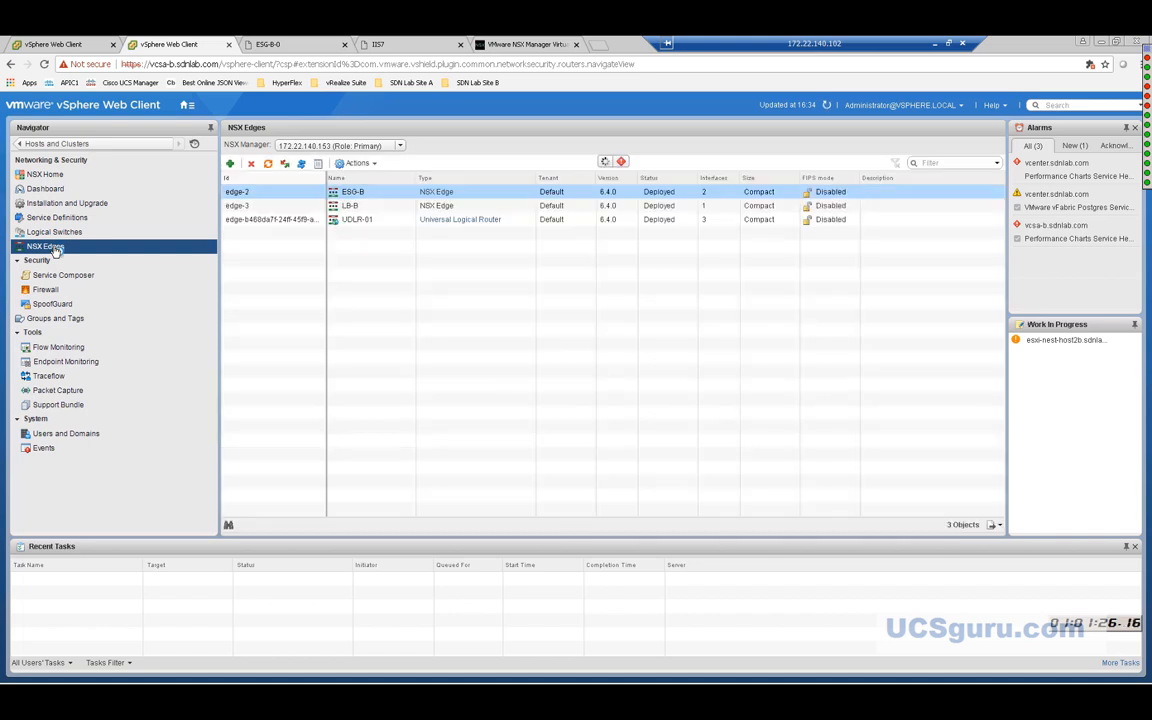
pyautogui.doubleClick(287, 220)
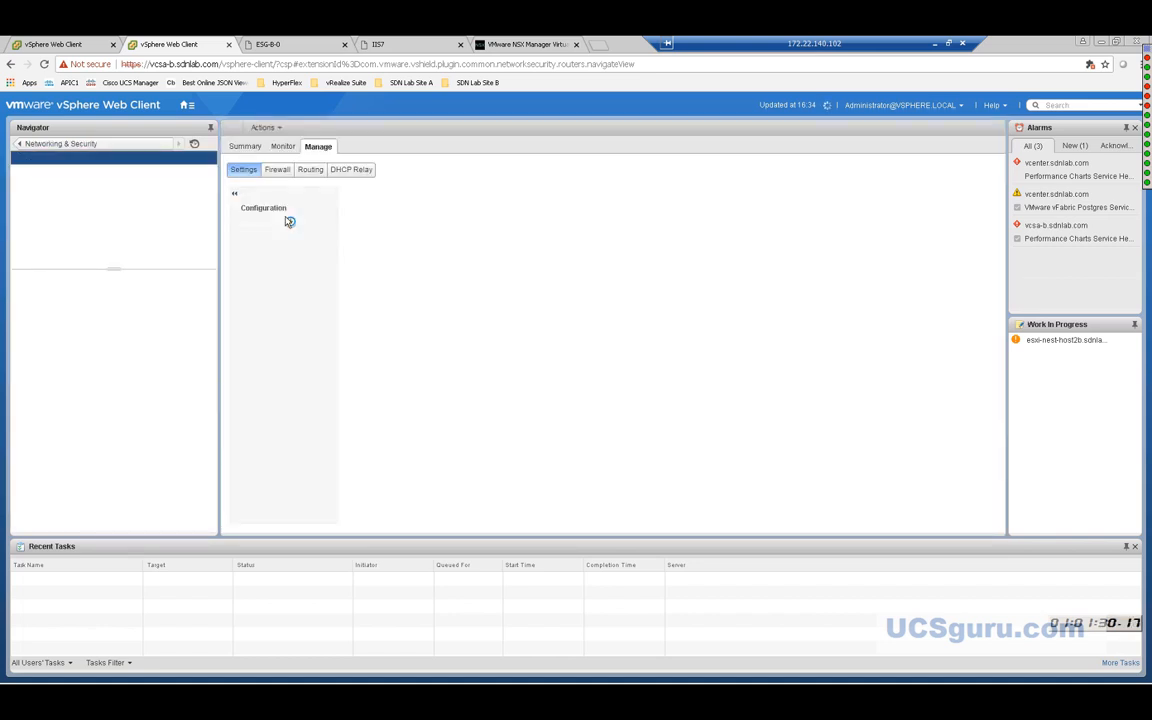
pyautogui.click(287, 222)
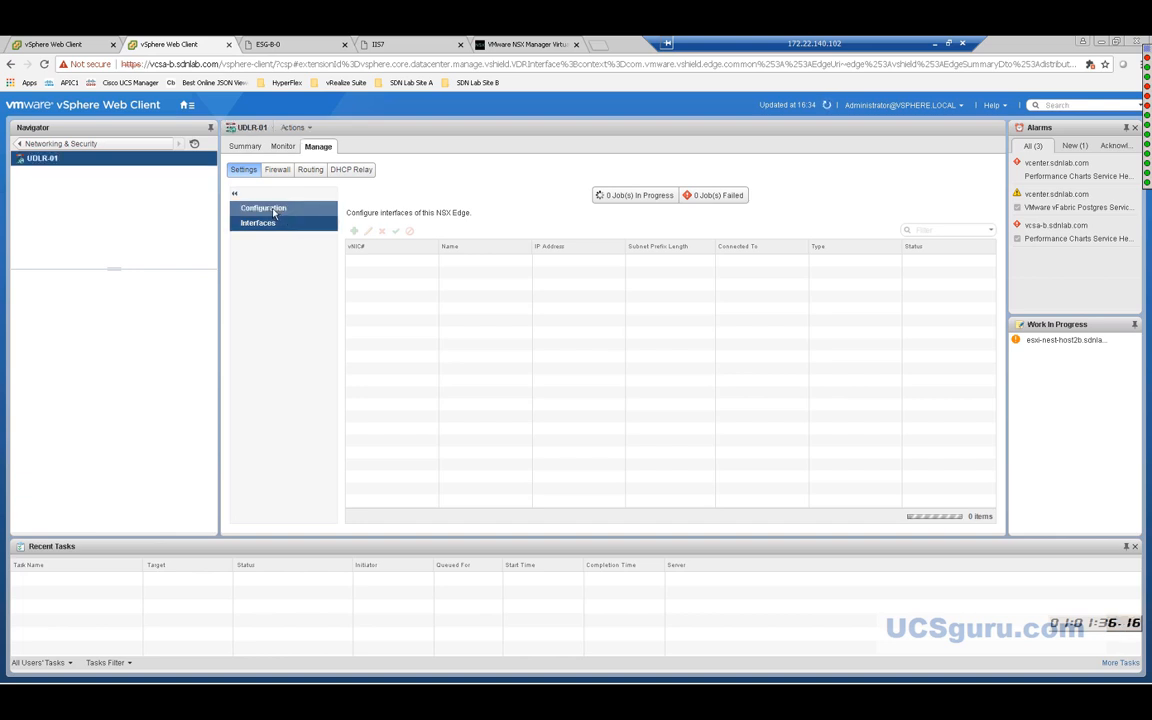
pyautogui.click(274, 212)
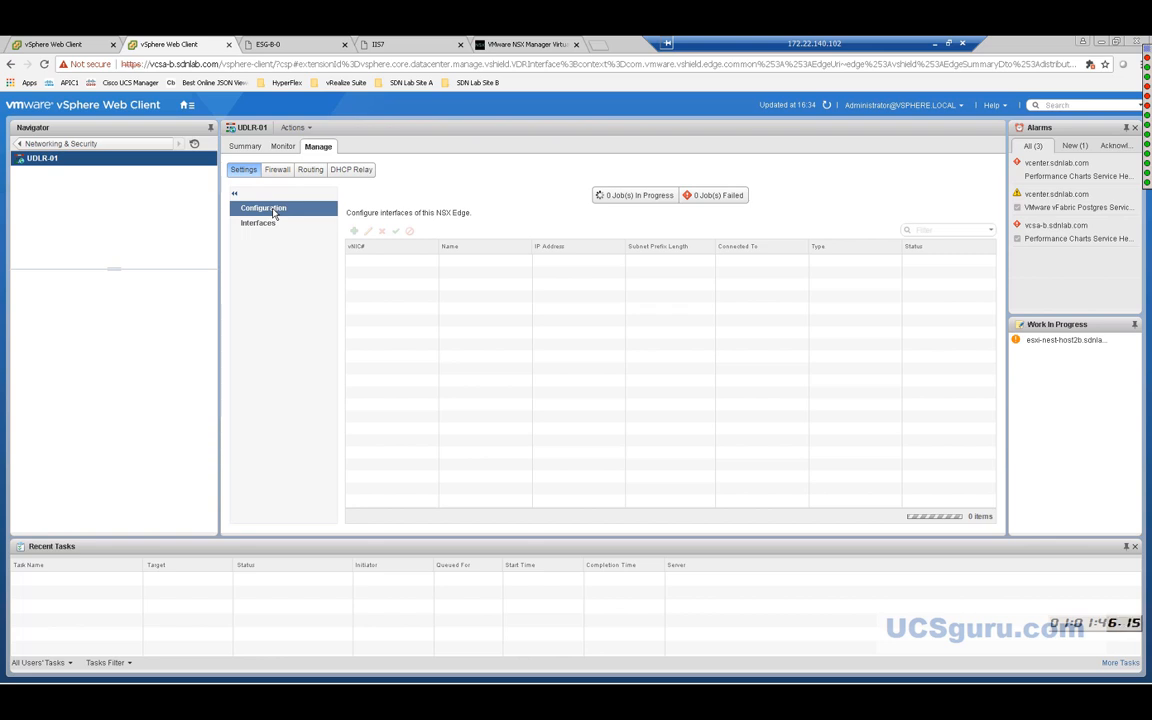
pyautogui.click(274, 213)
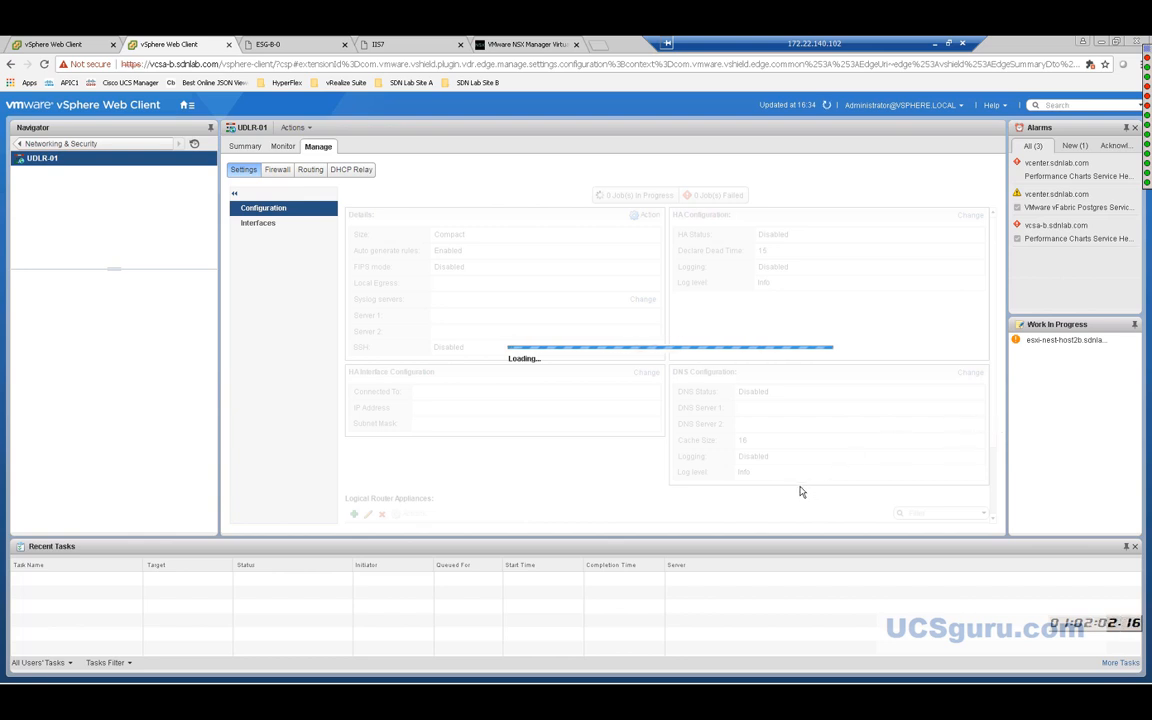
pyautogui.click(993, 515)
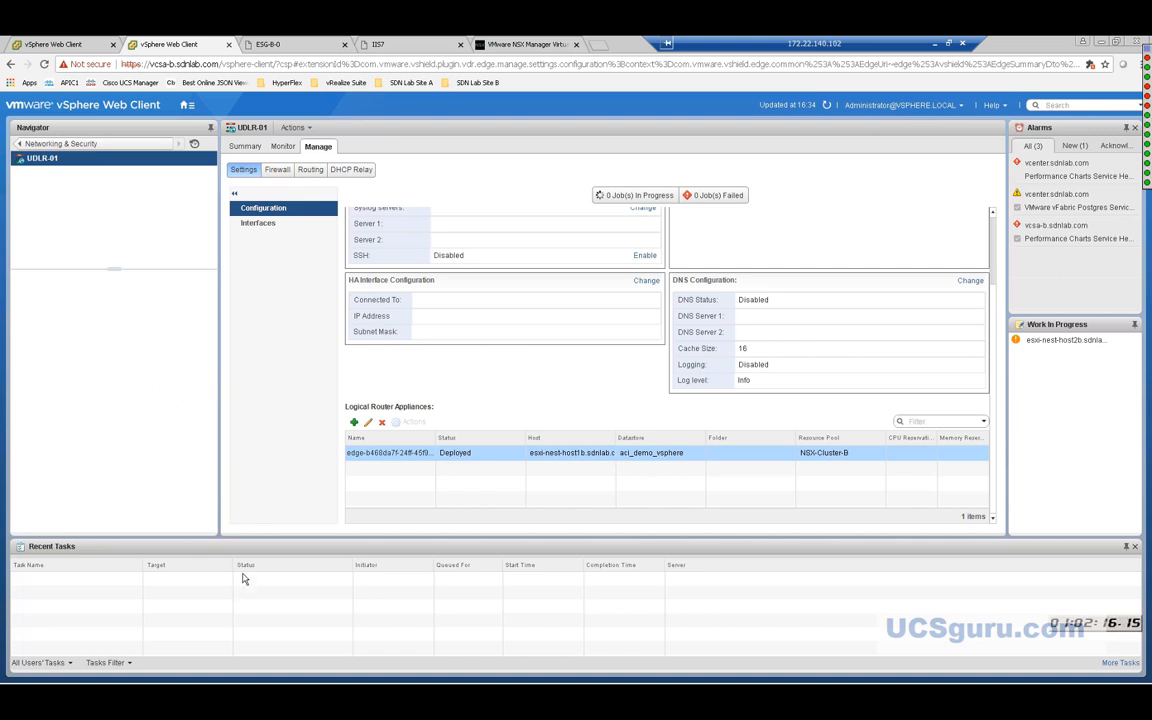
# Leave the vSphere Web Client and switch over to SoapUI.
pyautogui.click(186, 104)
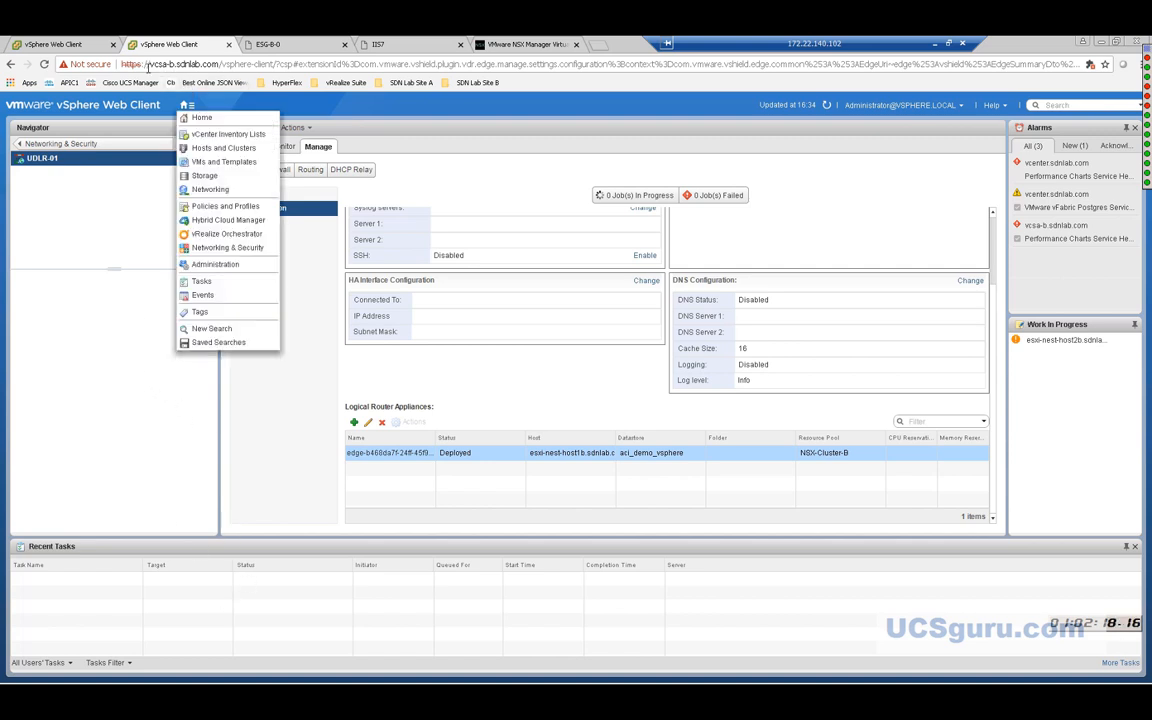
pyautogui.click(236, 521)
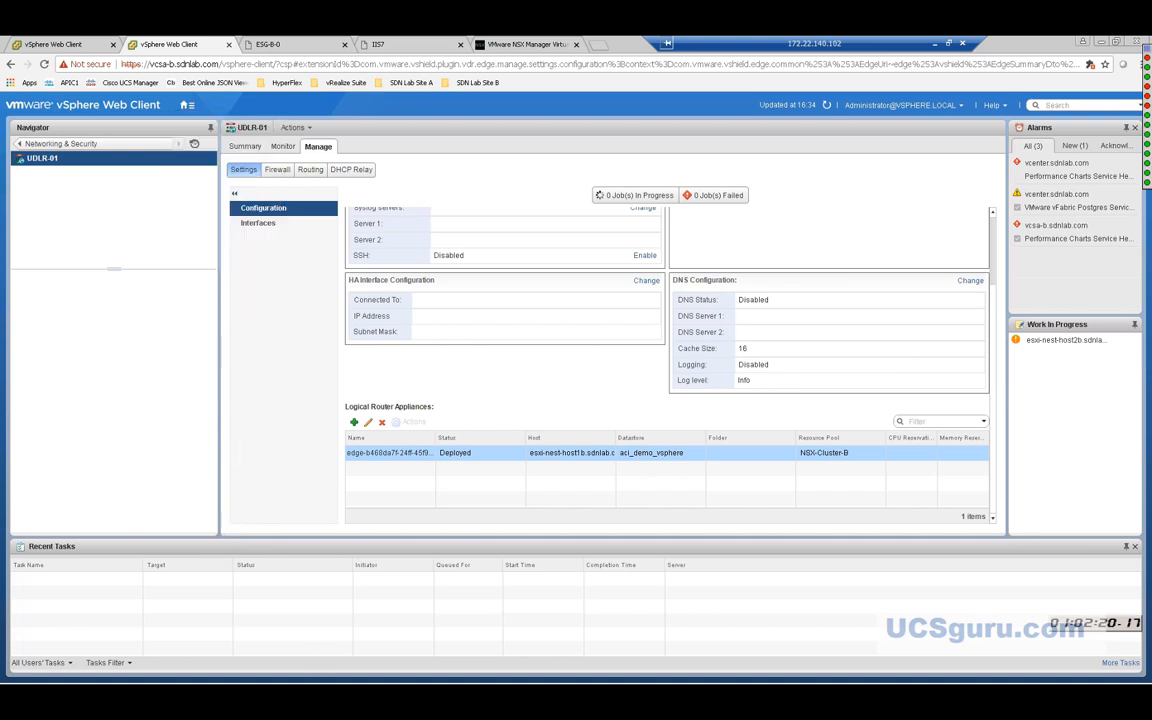
pyautogui.moveTo(322, 673)
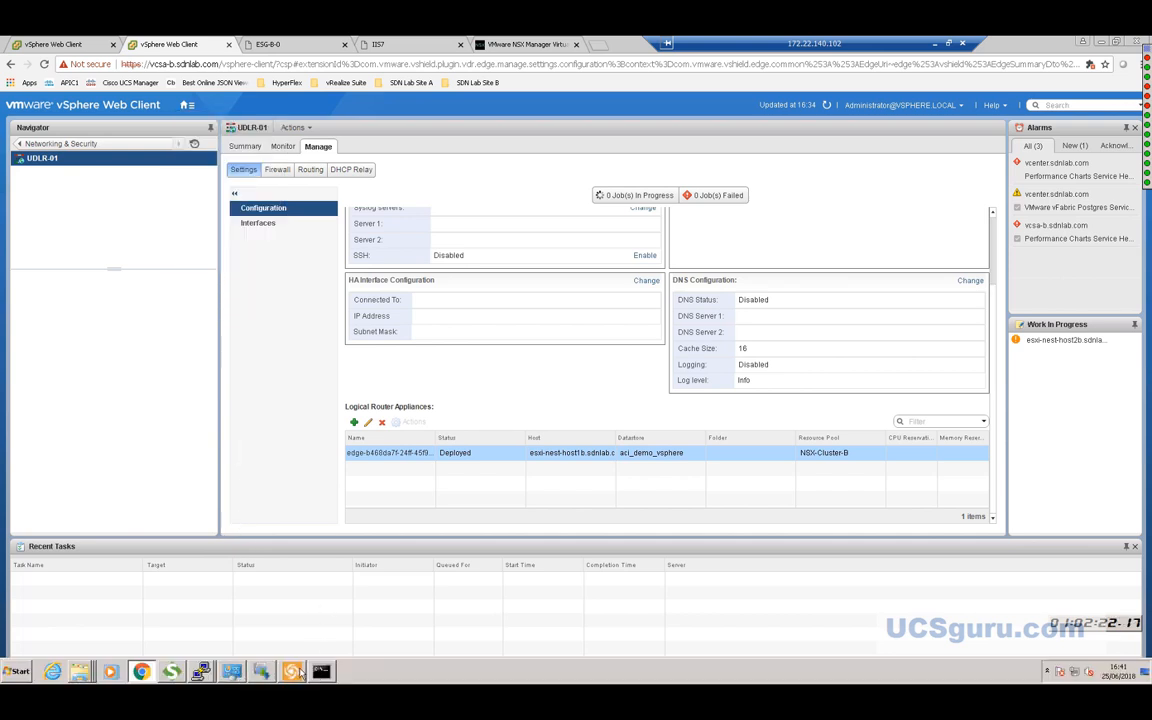
pyautogui.click(171, 671)
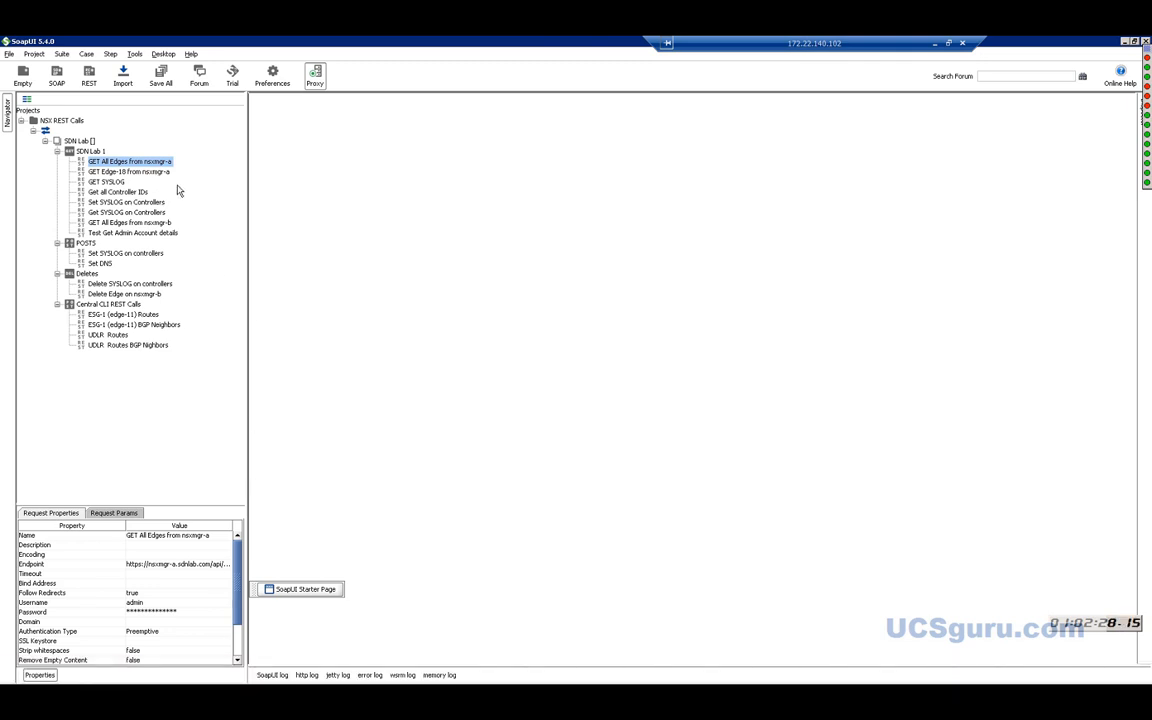
# Re-run the GET All Edges from nsxmgr-b request.
pyautogui.click(146, 223)
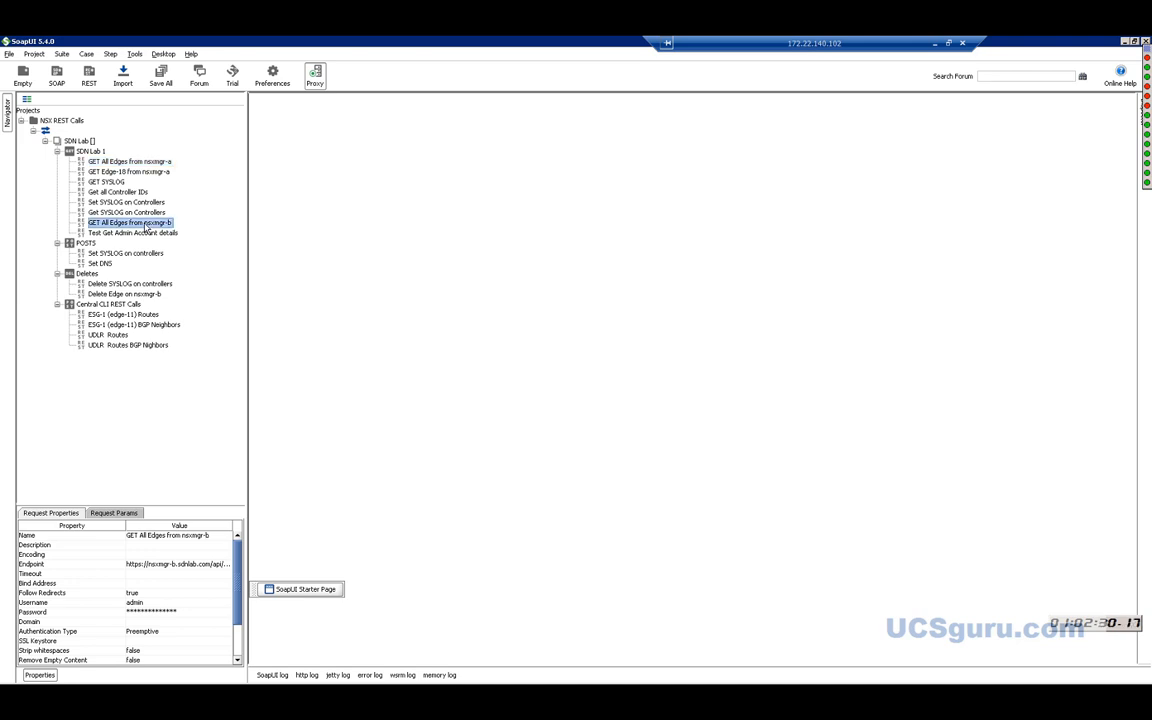
pyautogui.doubleClick(146, 225)
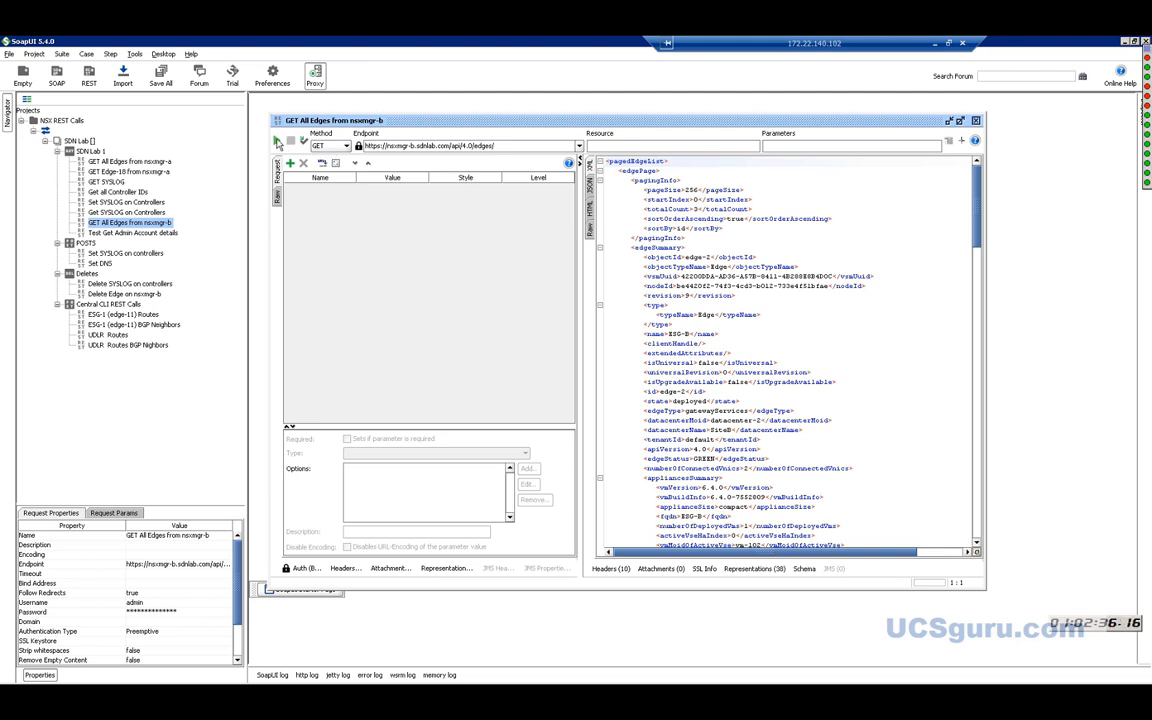
pyautogui.click(277, 142)
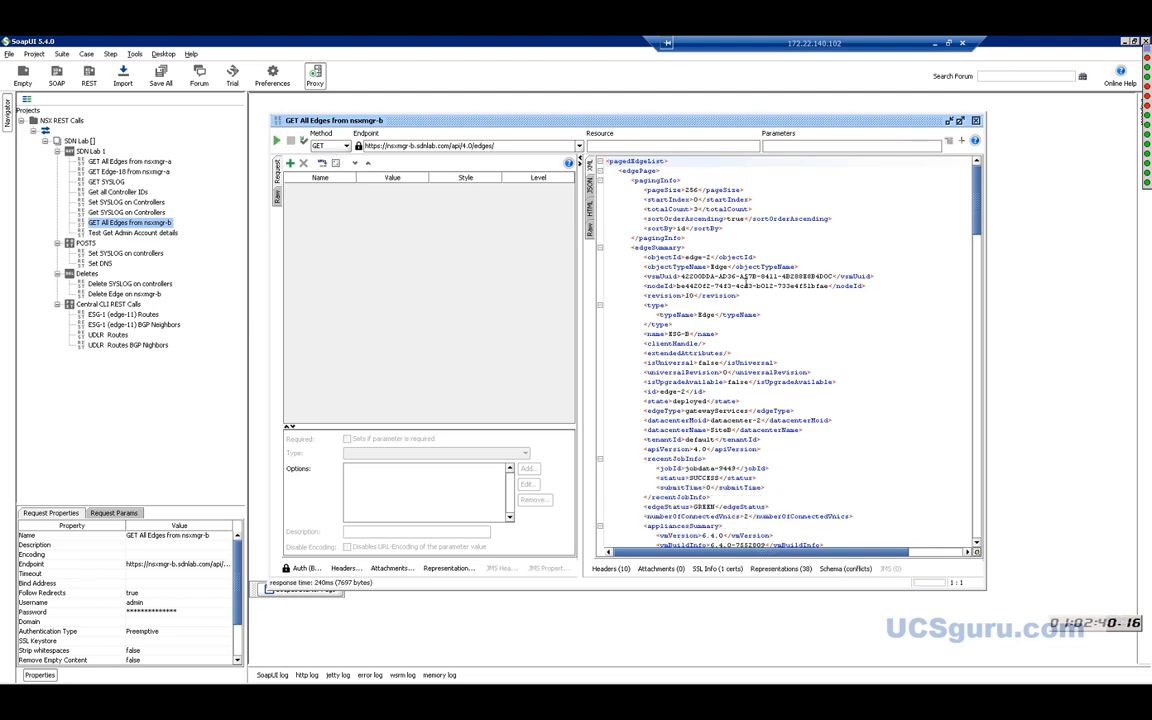
# Find ESG-B in the XML response and select the UDLR-01 edge's object ID.
pyautogui.doubleClick(676, 333)
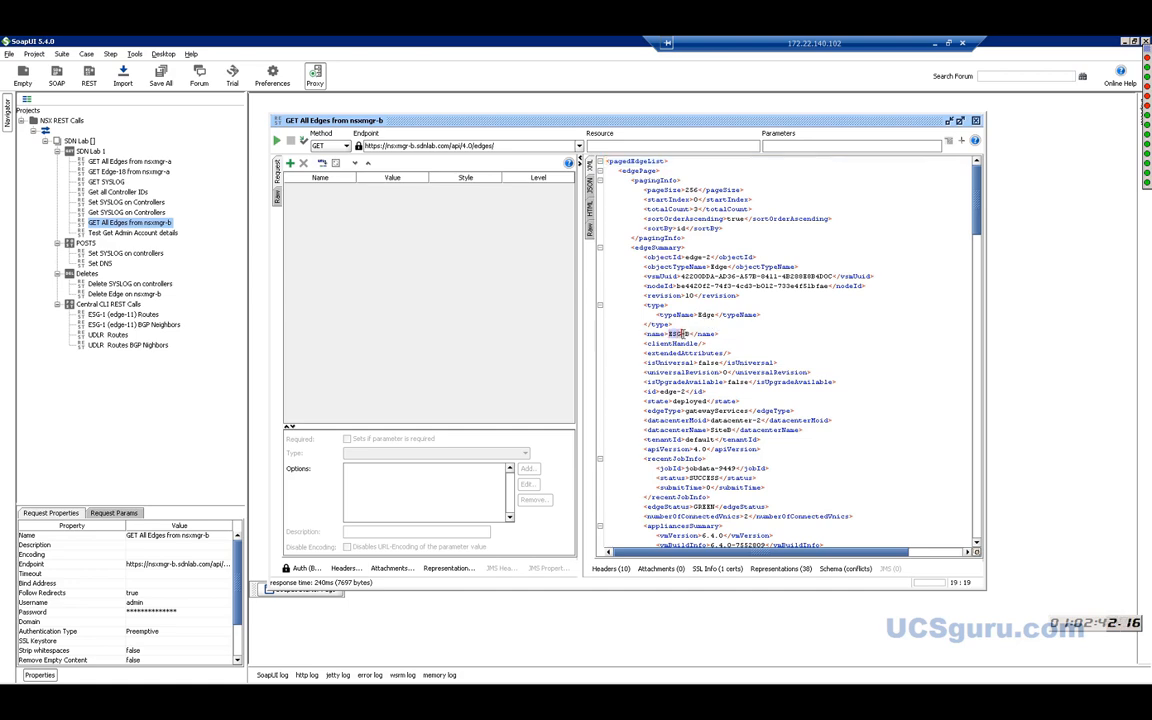
pyautogui.moveTo(976, 201); pyautogui.dragTo(969, 422)
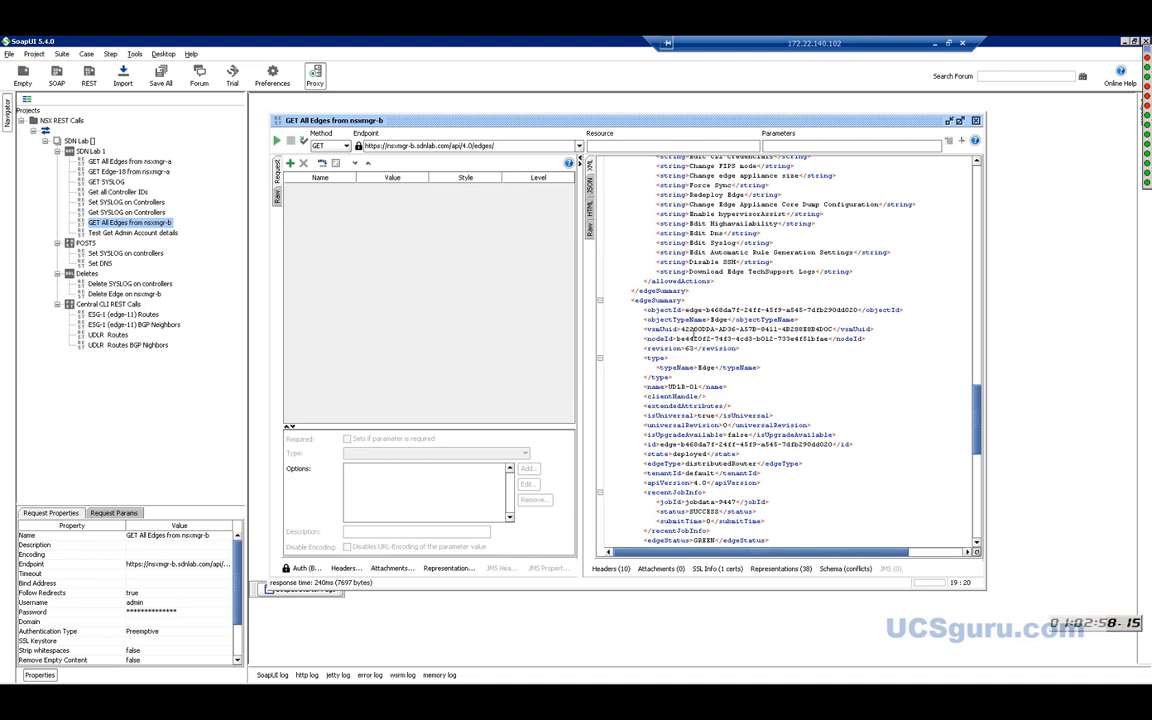
pyautogui.moveTo(685, 310); pyautogui.dragTo(855, 315)
pyautogui.hotkey('ctrl', 'c')
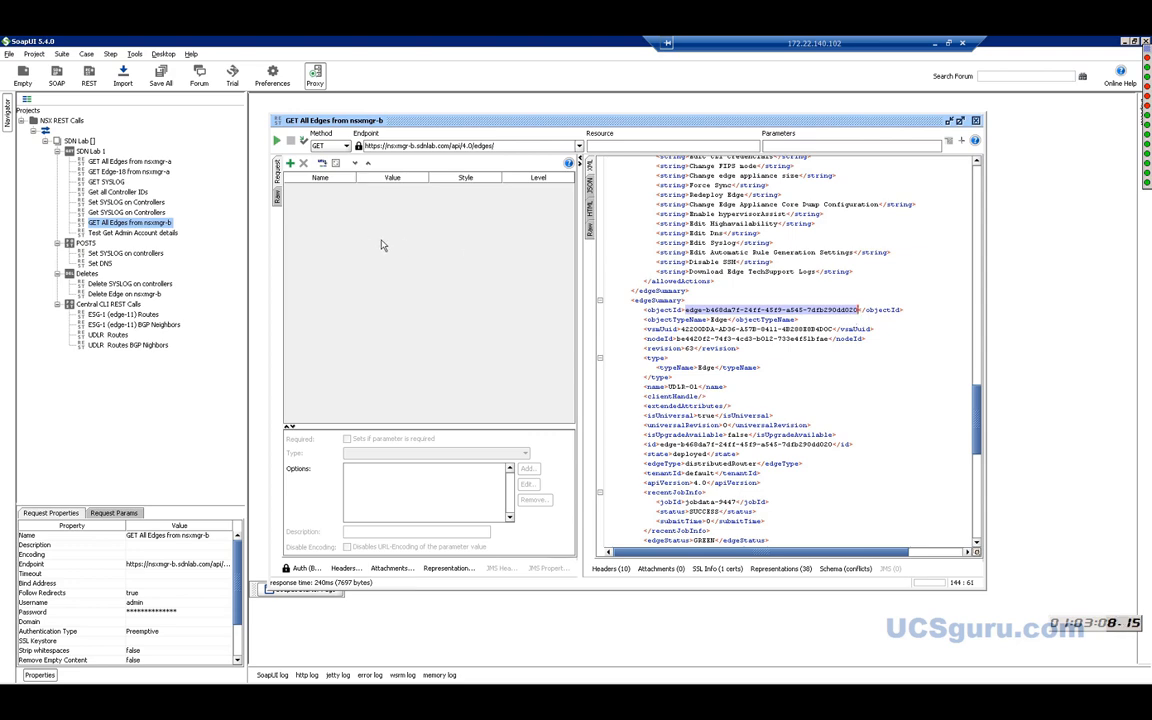
# Return to the NSX edges list in vSphere and widen the Id column to show full edge IDs.
pyautogui.moveTo(403, 682)
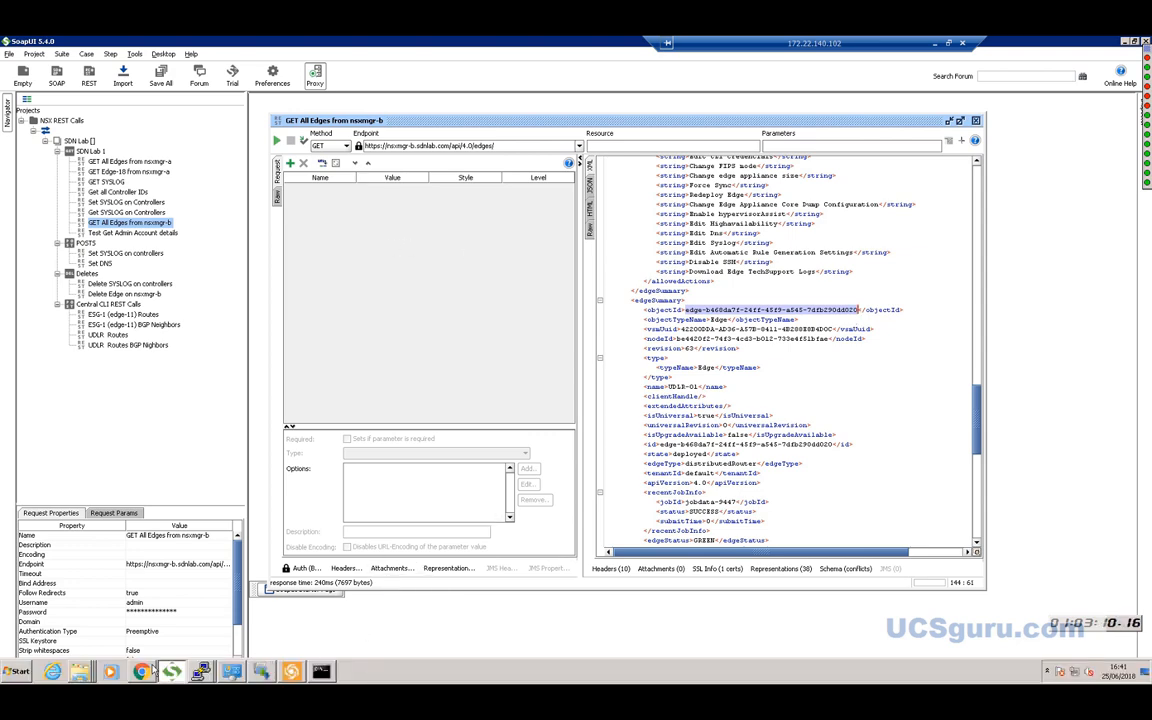
pyautogui.click(139, 606)
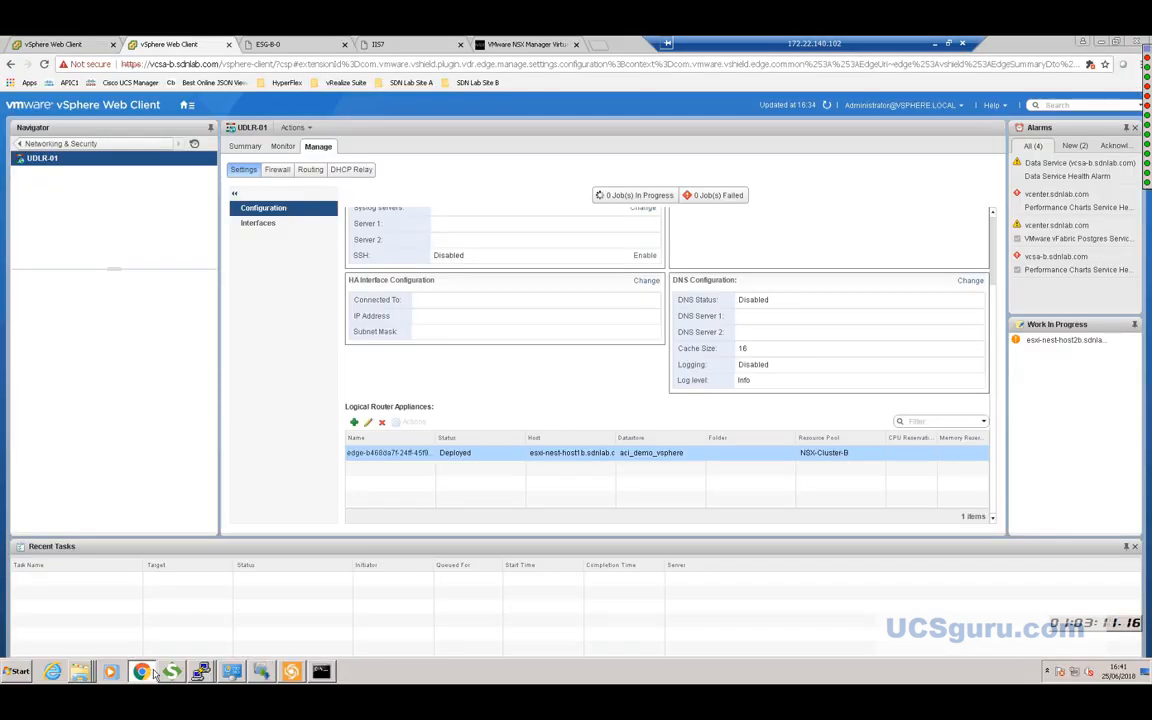
pyautogui.click(58, 143)
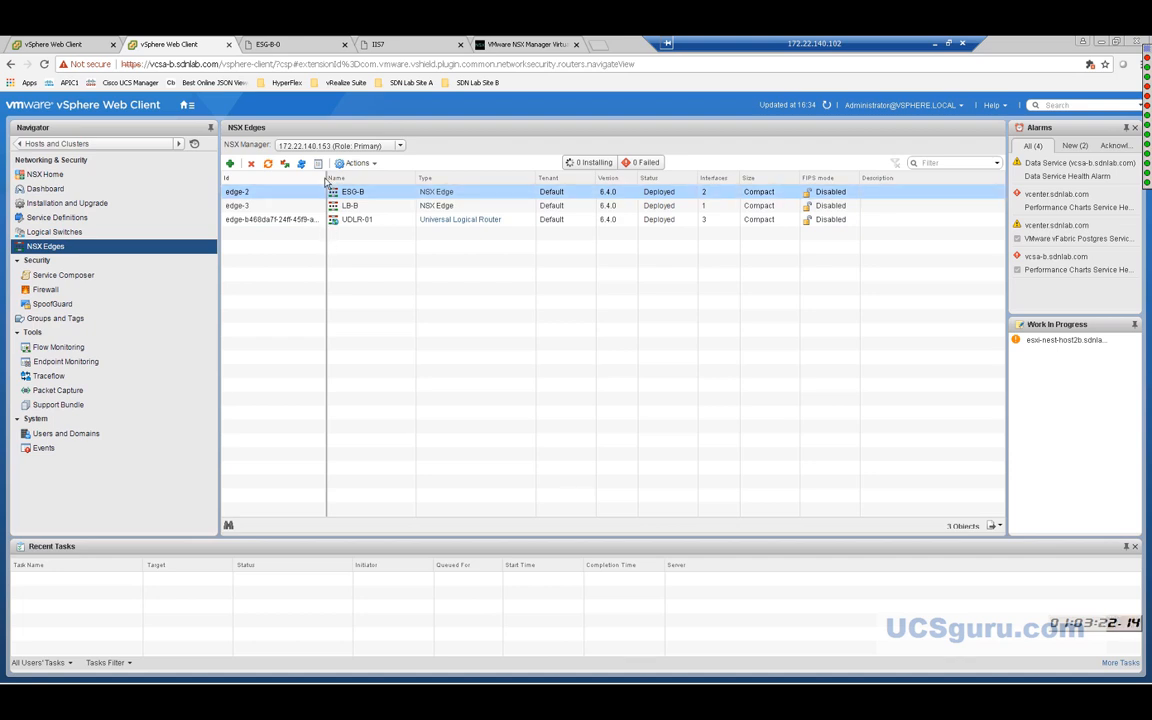
pyautogui.moveTo(326, 180); pyautogui.dragTo(400, 179)
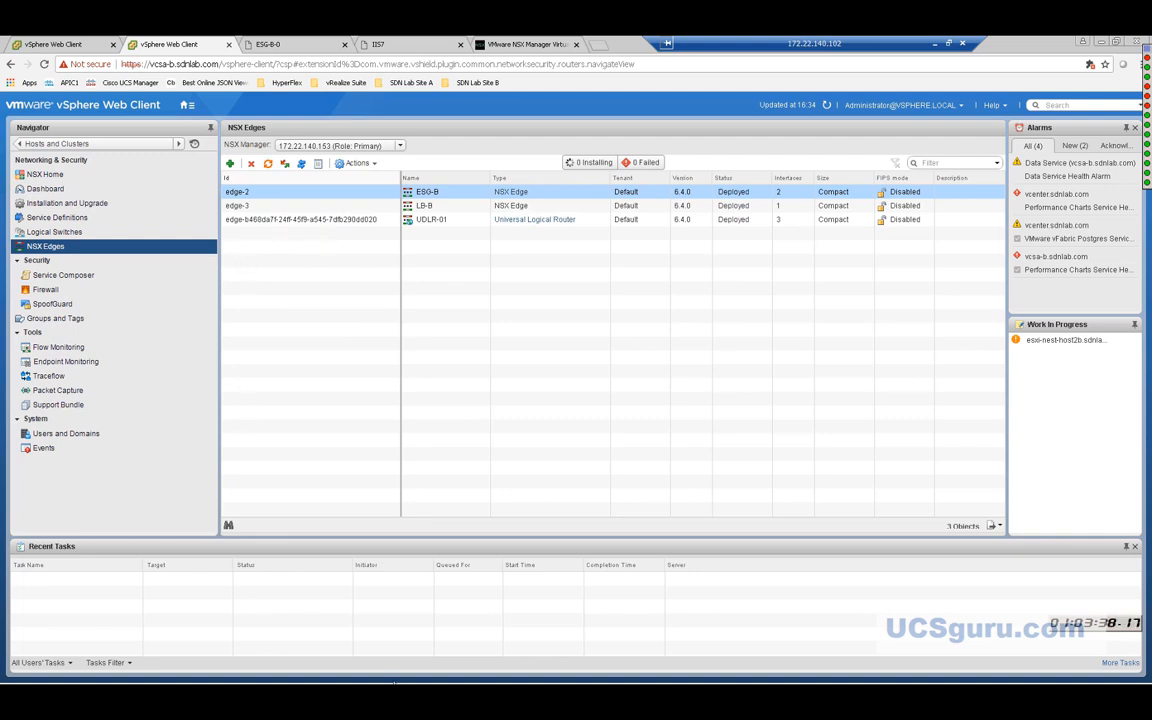
# Go to the Hosts and Clusters inventory, then switch back to SoapUI.
pyautogui.click(184, 108)
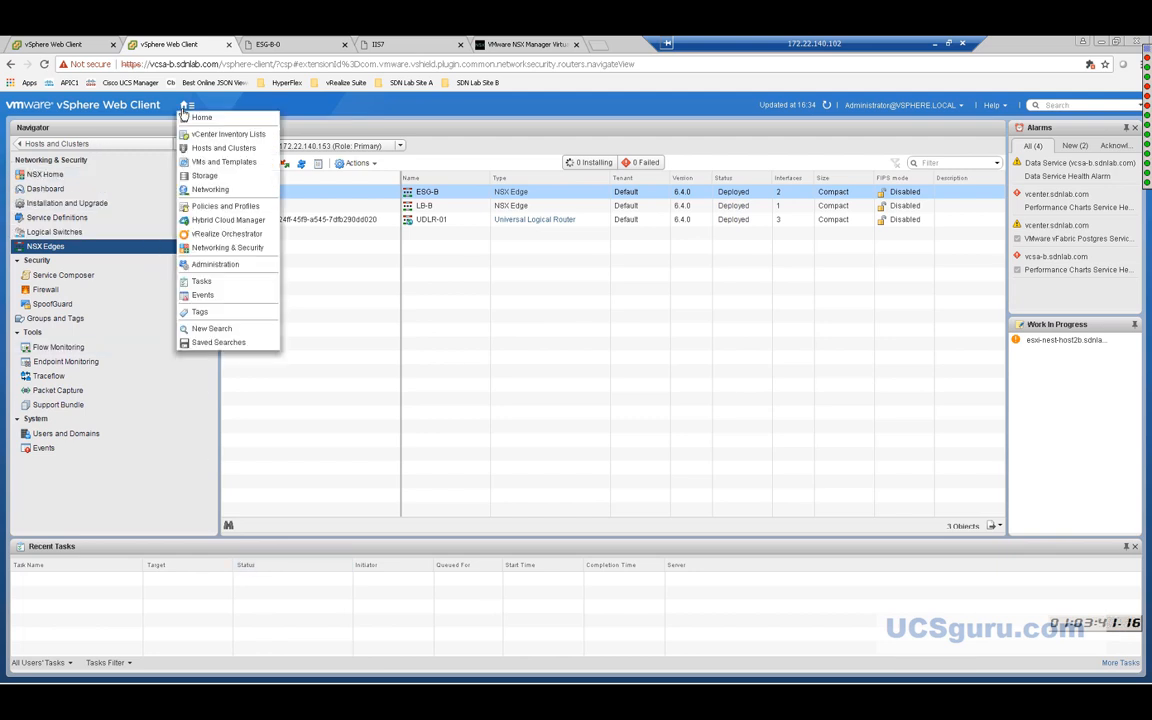
pyautogui.click(222, 148)
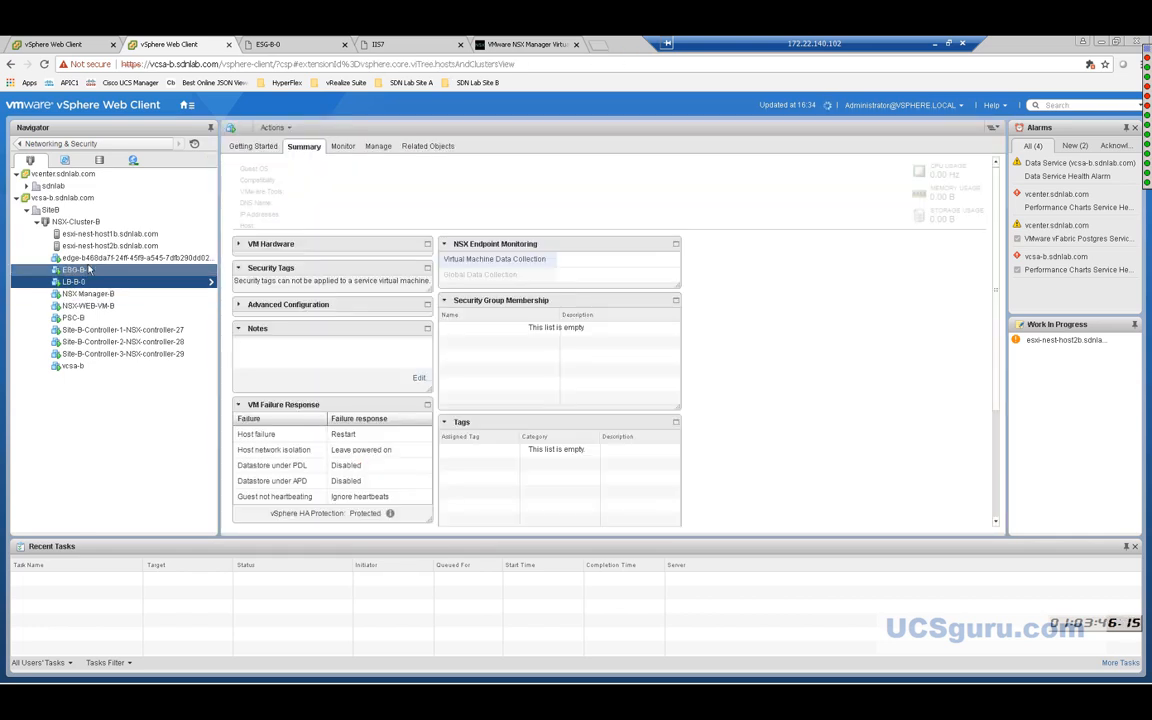
pyautogui.moveTo(318, 672)
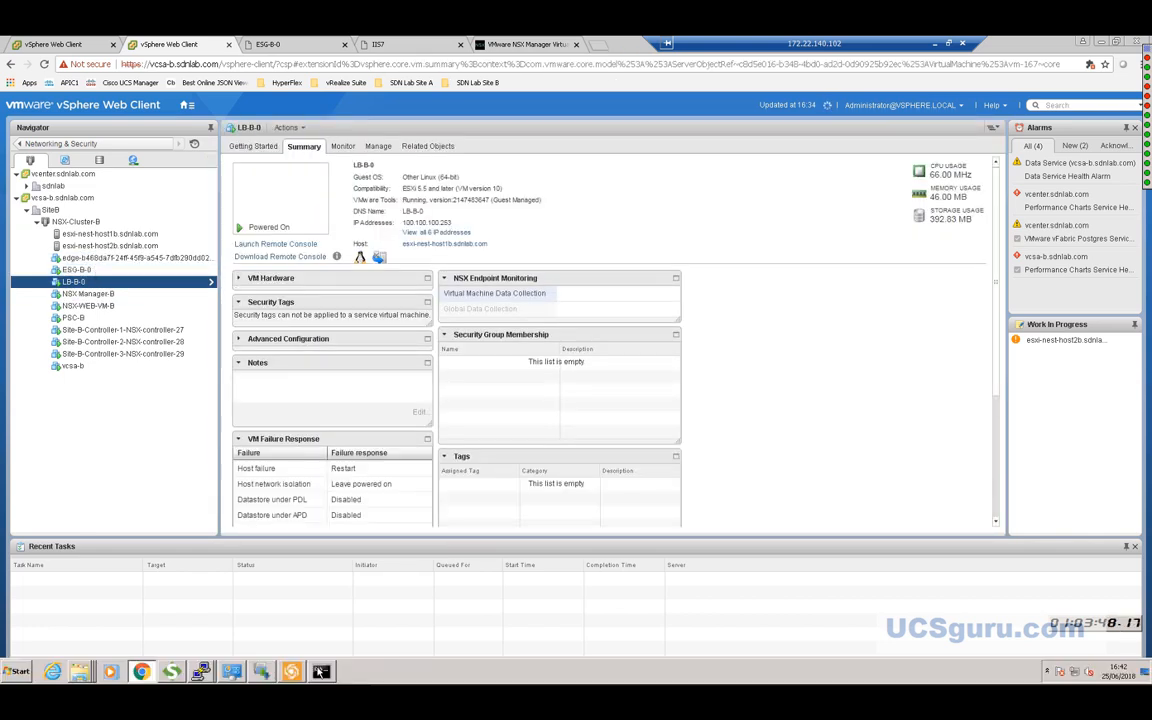
pyautogui.click(172, 671)
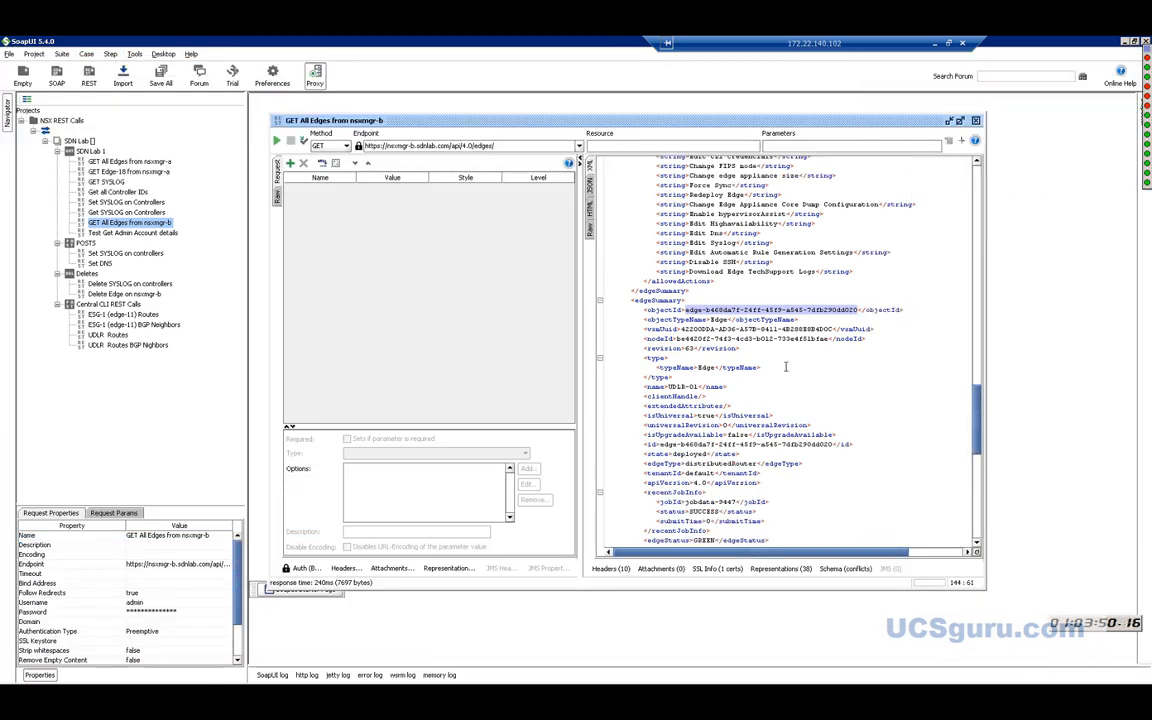
# Append edge-b468da7f-24ff-45f9-a545-7dfb290dd020 to the Endpoint URL and send the GET request.
pyautogui.click(1134, 41)
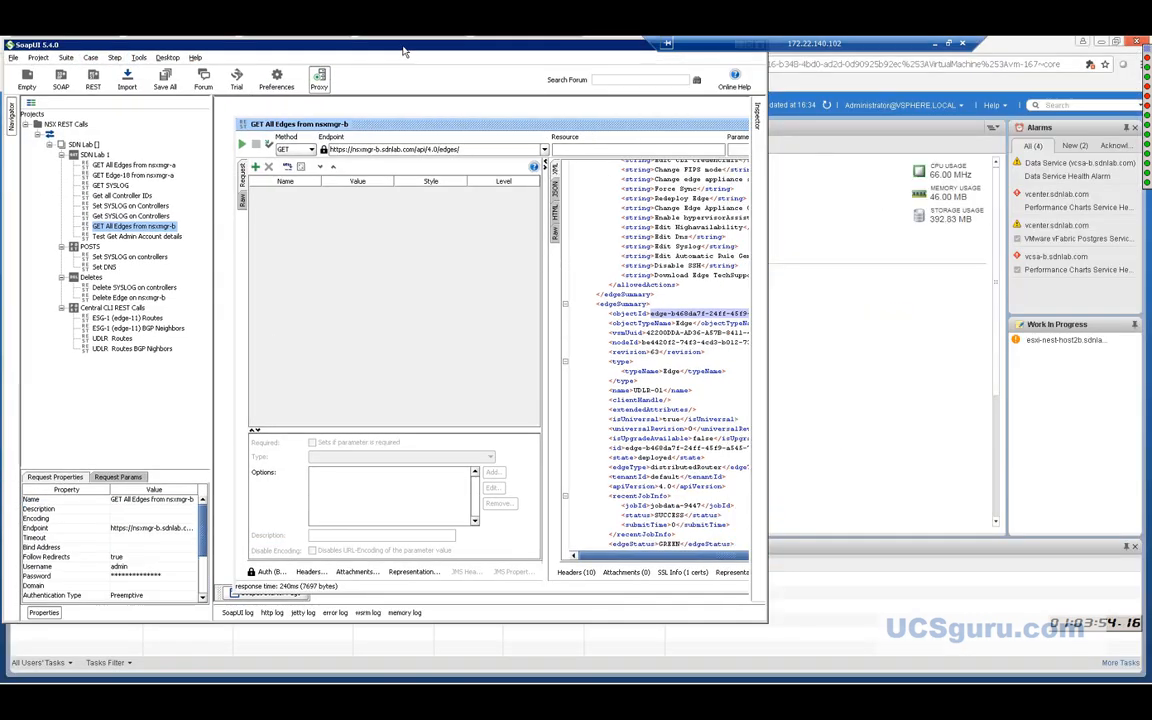
pyautogui.moveTo(380, 45); pyautogui.dragTo(613, 97)
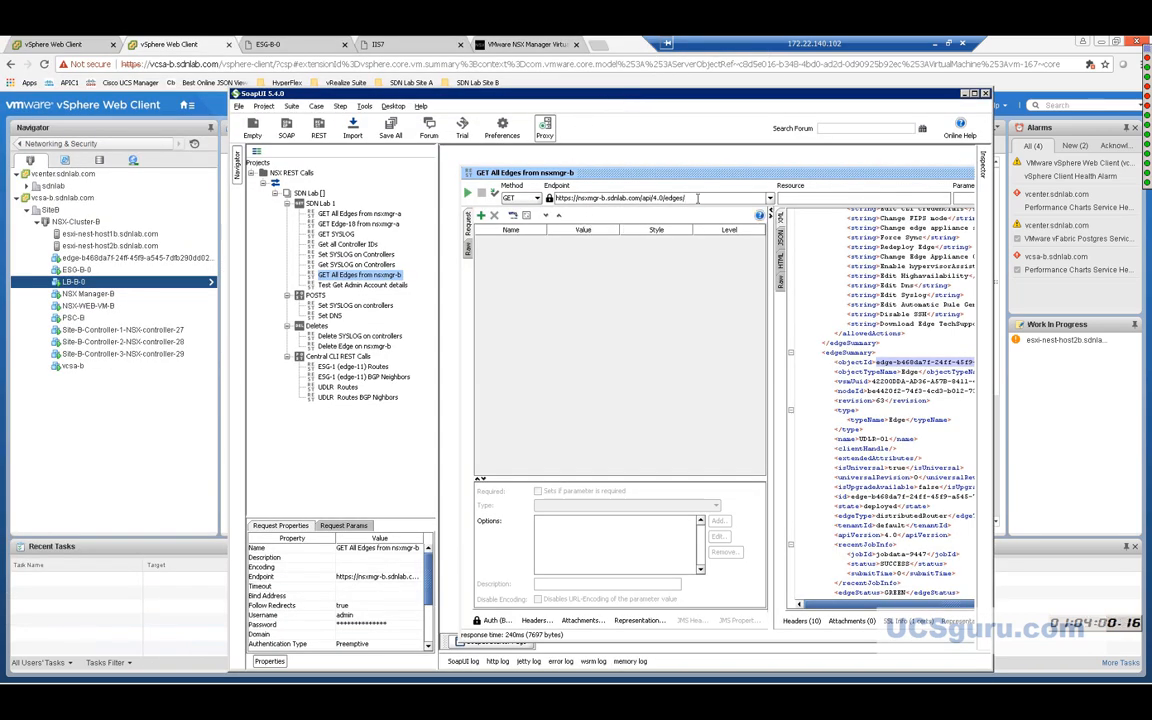
pyautogui.hotkey('ctrl', 'v')
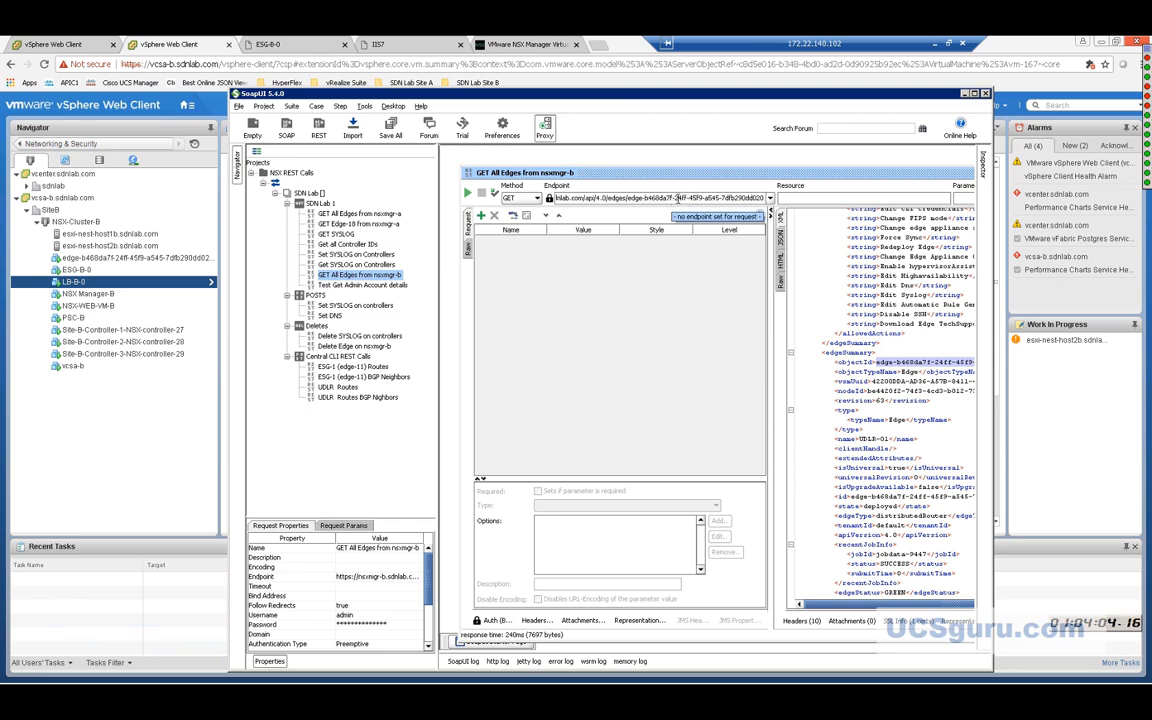
pyautogui.click(510, 203)
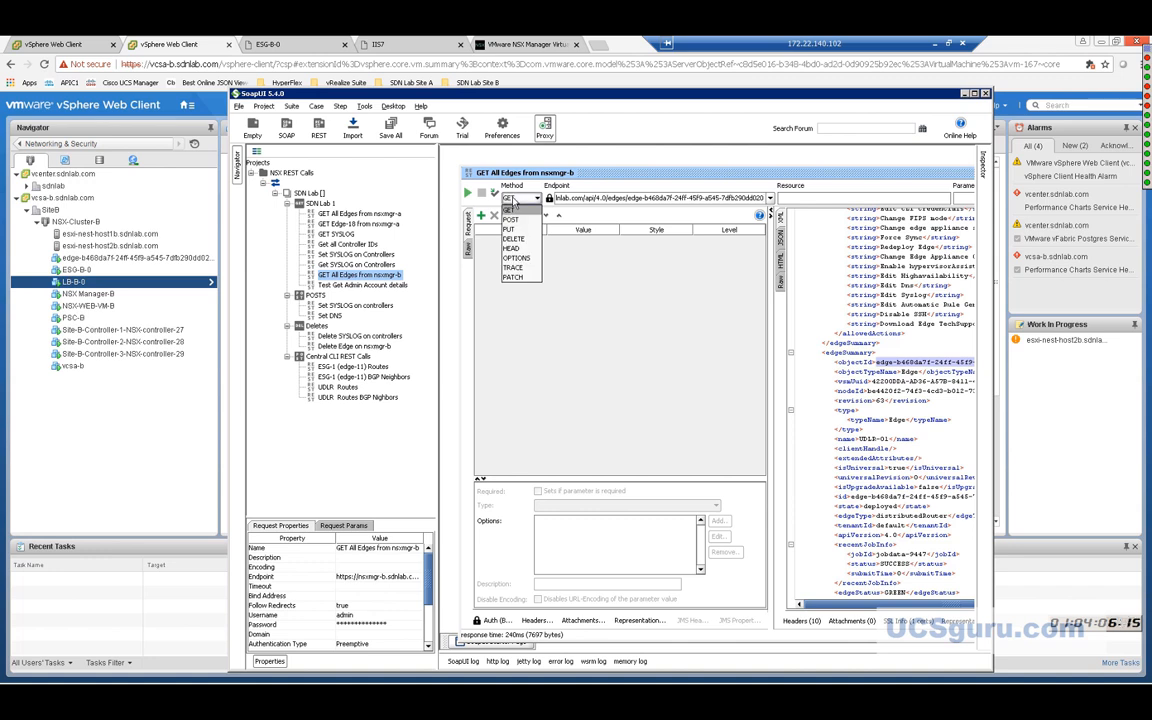
pyautogui.click(467, 193)
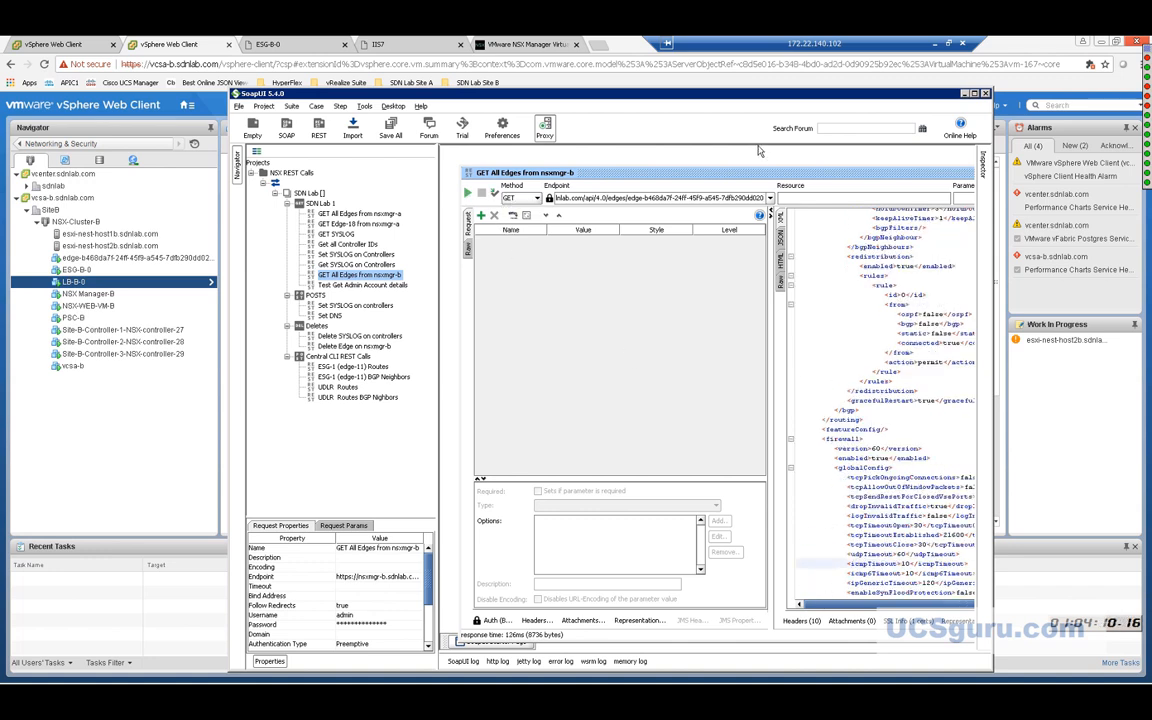
# Reposition and widen SoapUI and scroll through the 8736-byte UDLR-01 XML response.
pyautogui.moveTo(711, 96); pyautogui.dragTo(650, 95)
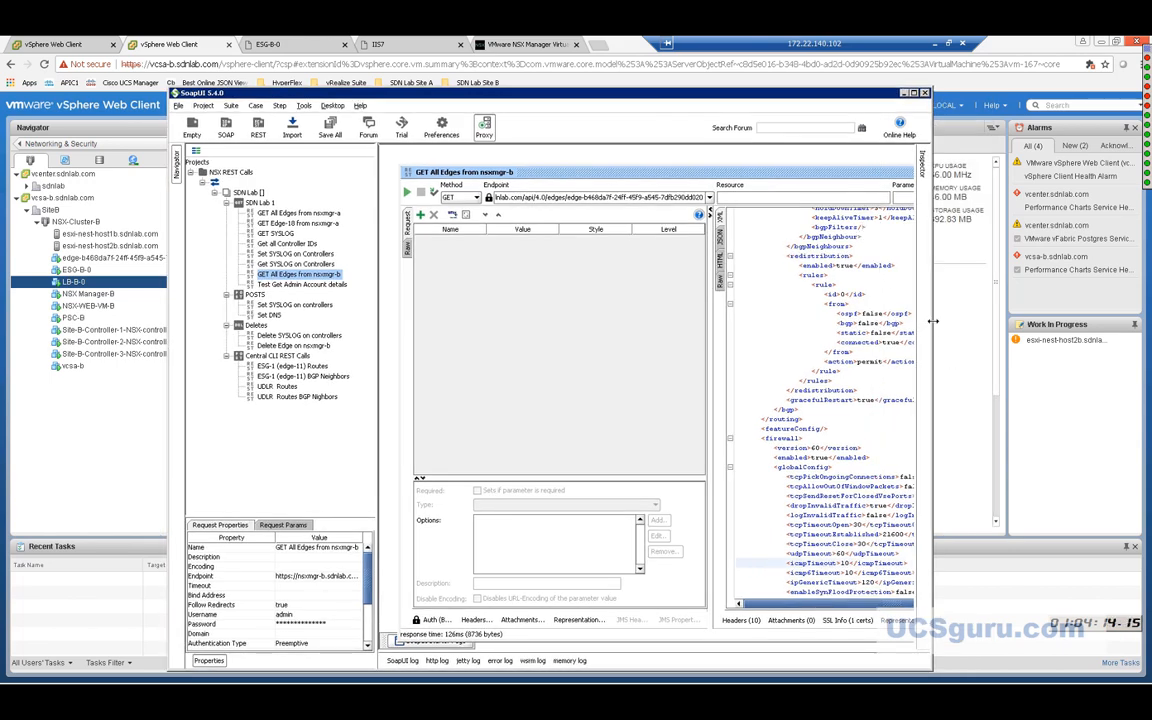
pyautogui.moveTo(1058, 324); pyautogui.dragTo(1059, 324)
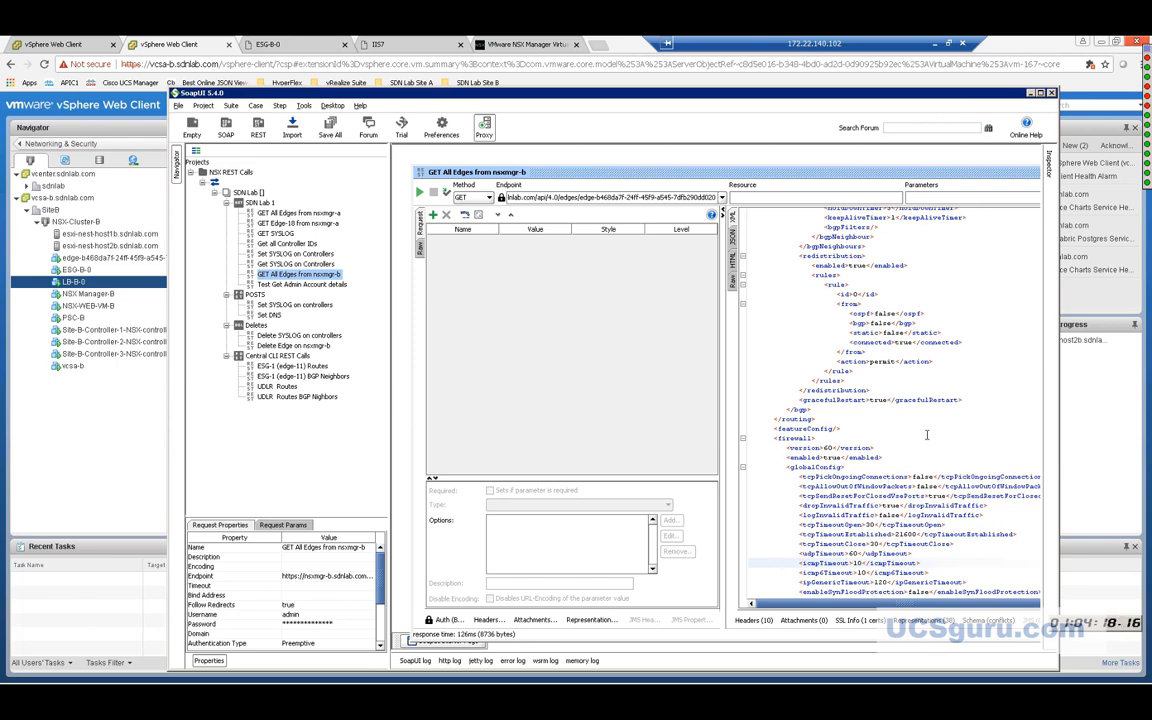
pyautogui.scroll(7, 835, 395)
pyautogui.scroll(10, 926, 381)
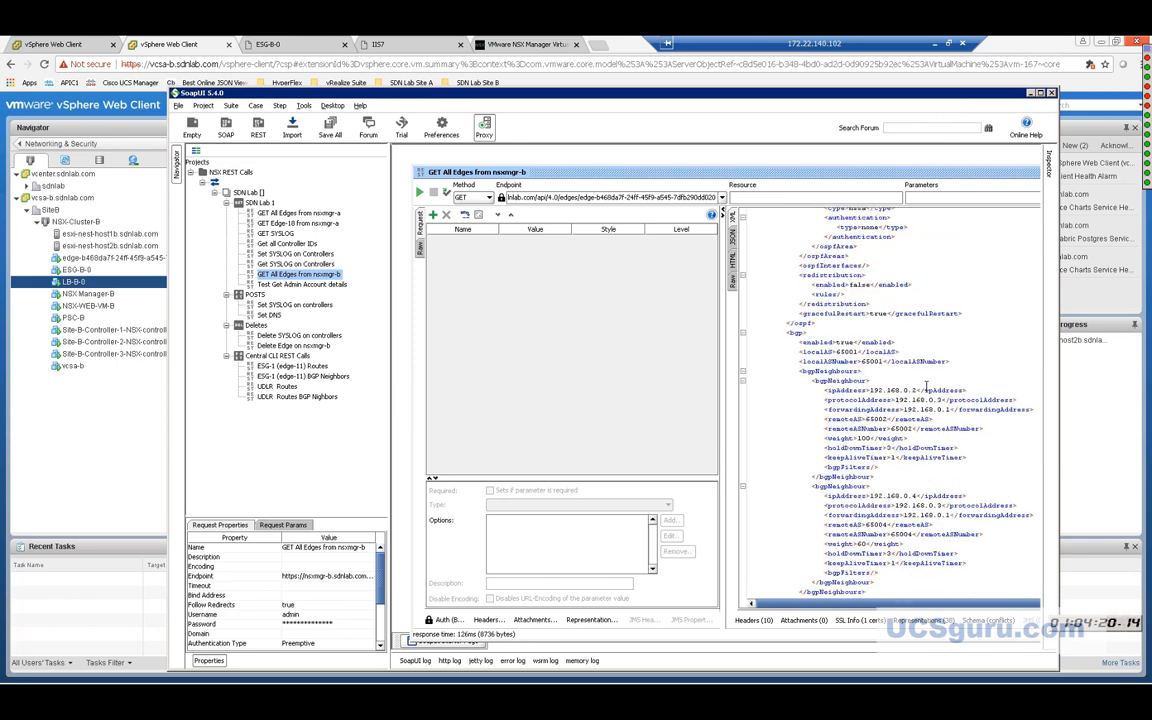
pyautogui.scroll(12, 926, 385)
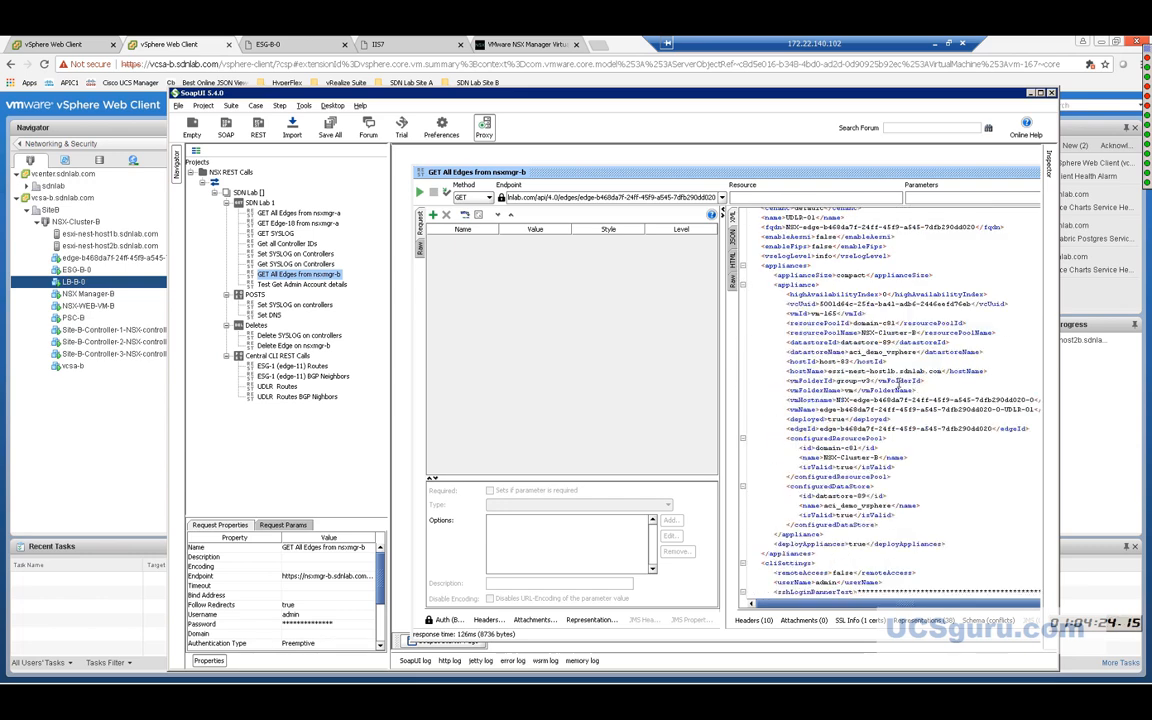
pyautogui.scroll(2, 889, 366)
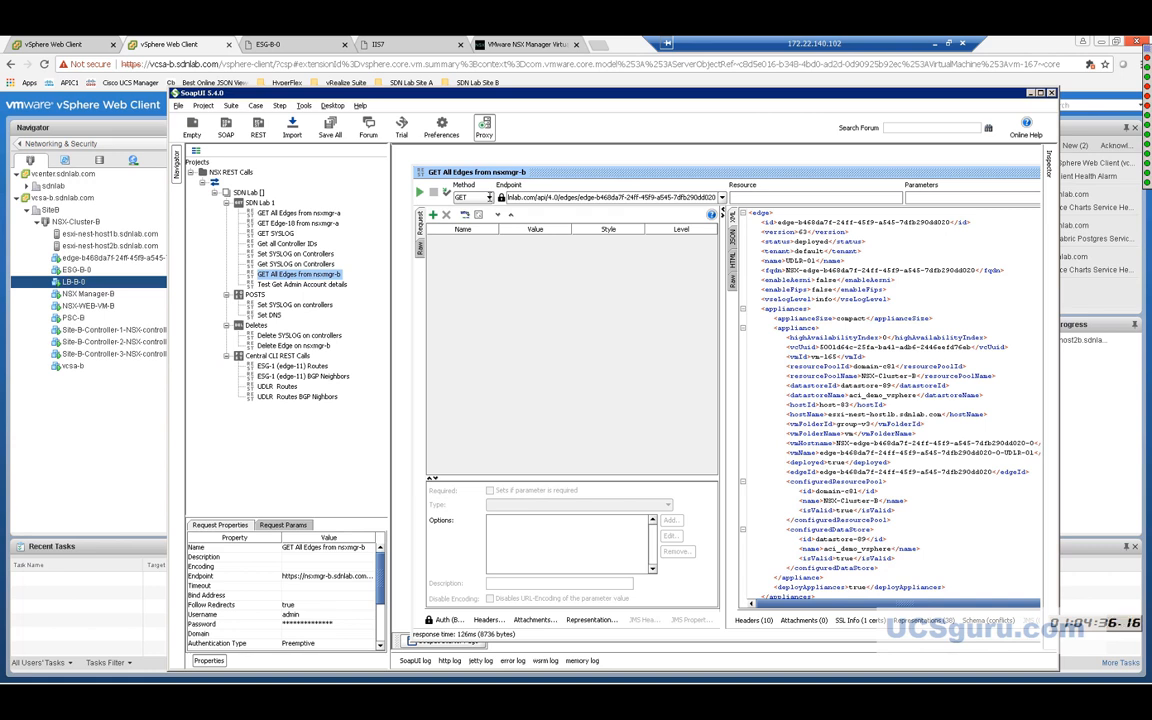
# Send a DELETE request for the UDLR-01 edge, then minimize SoapUI.
pyautogui.click(480, 197)
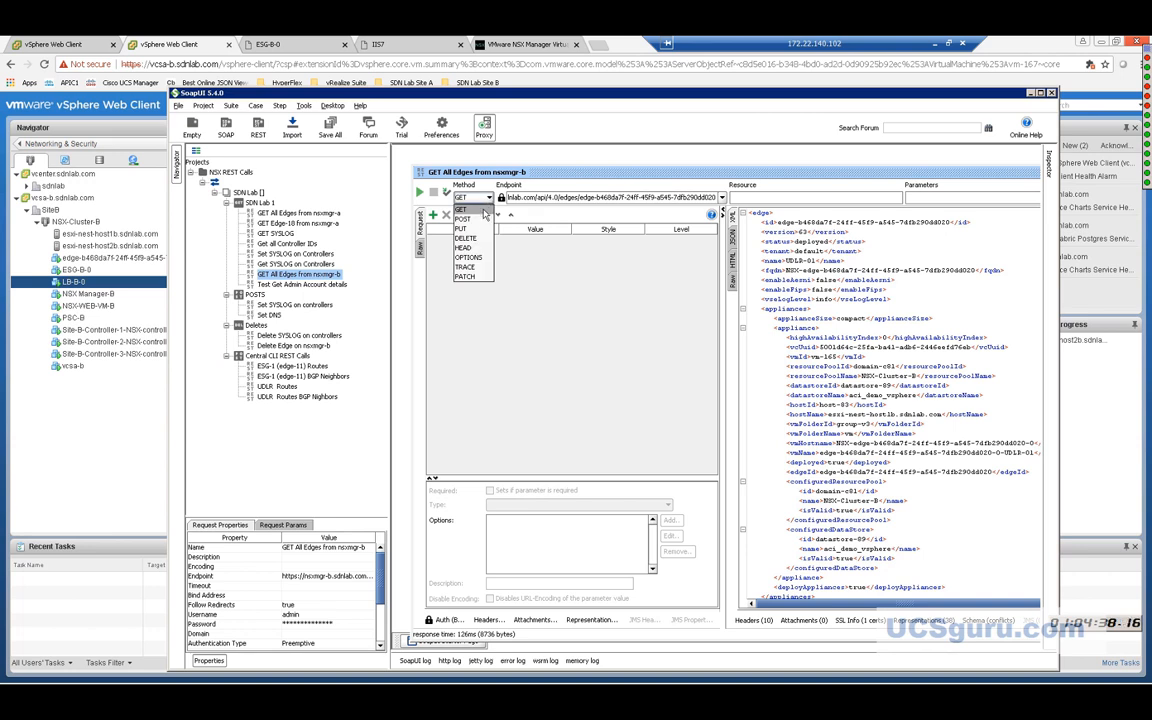
pyautogui.click(478, 241)
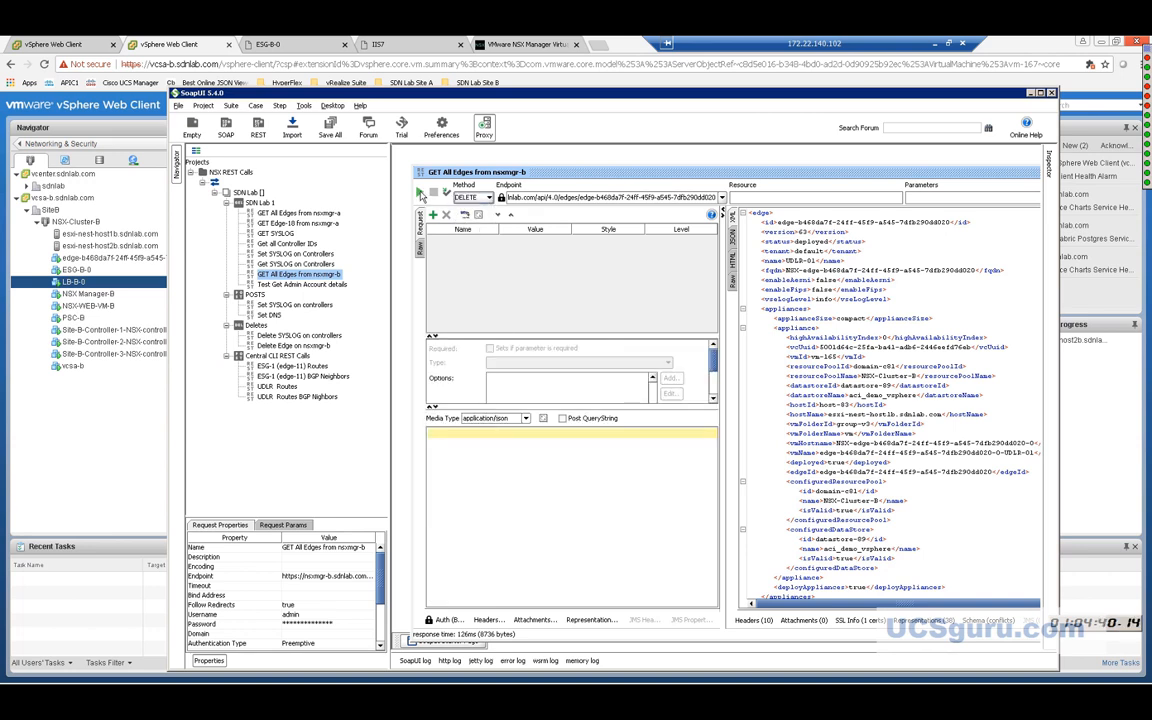
pyautogui.click(420, 193)
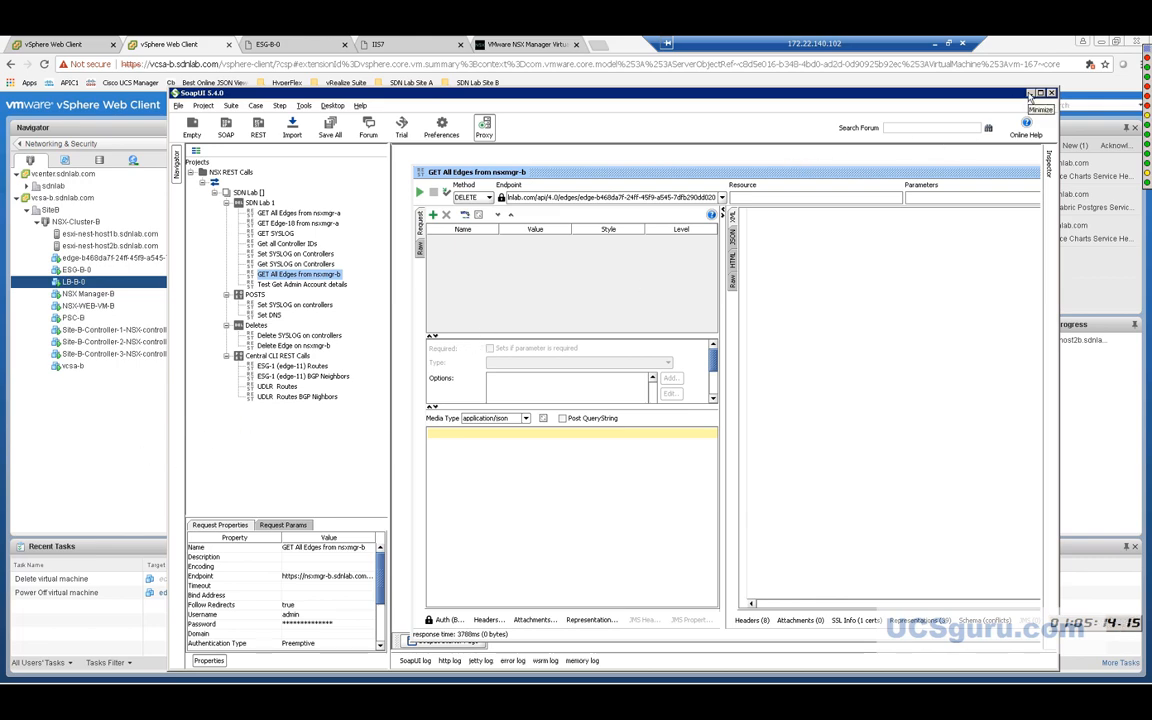
pyautogui.click(1031, 93)
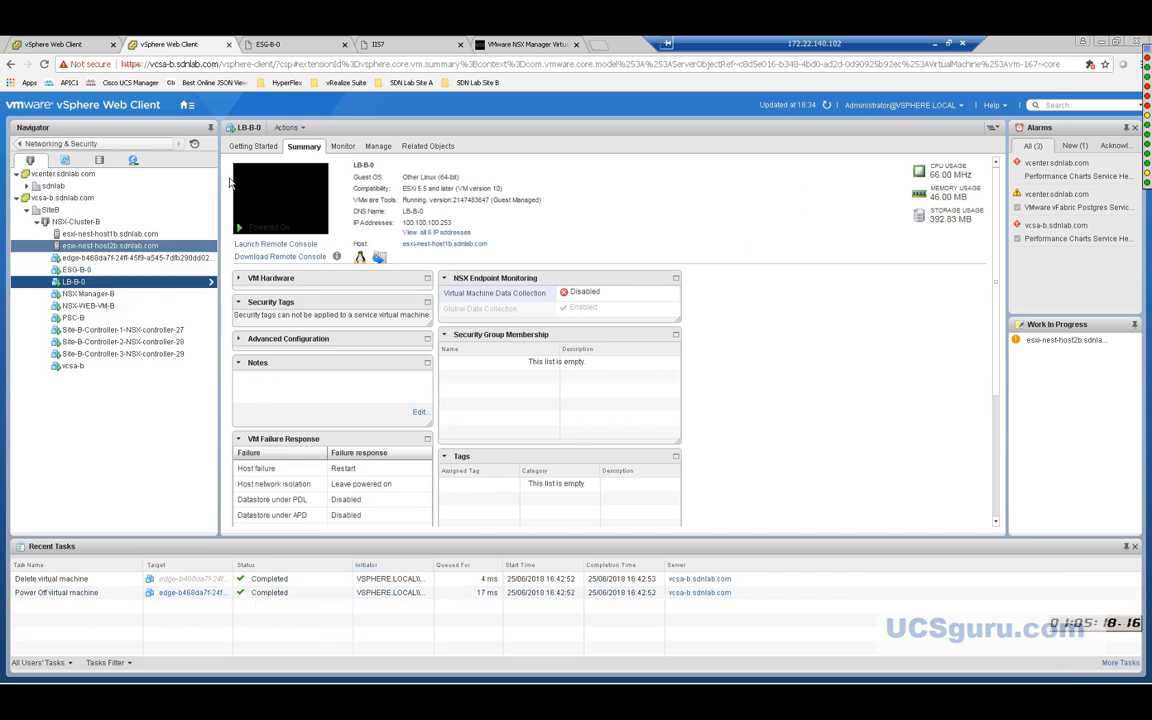
# Refresh the Site B inventory and confirm that UDLR-01 is gone from NSX-Cluster-B.
pyautogui.click(826, 106)
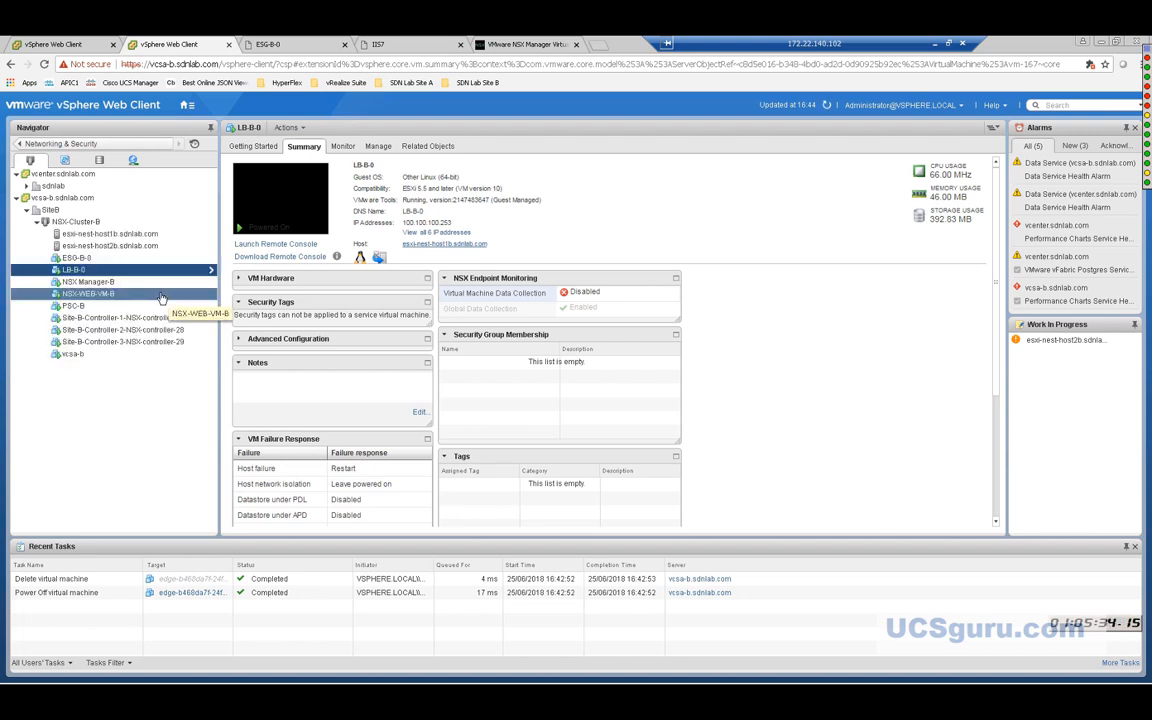
pyautogui.click(158, 258)
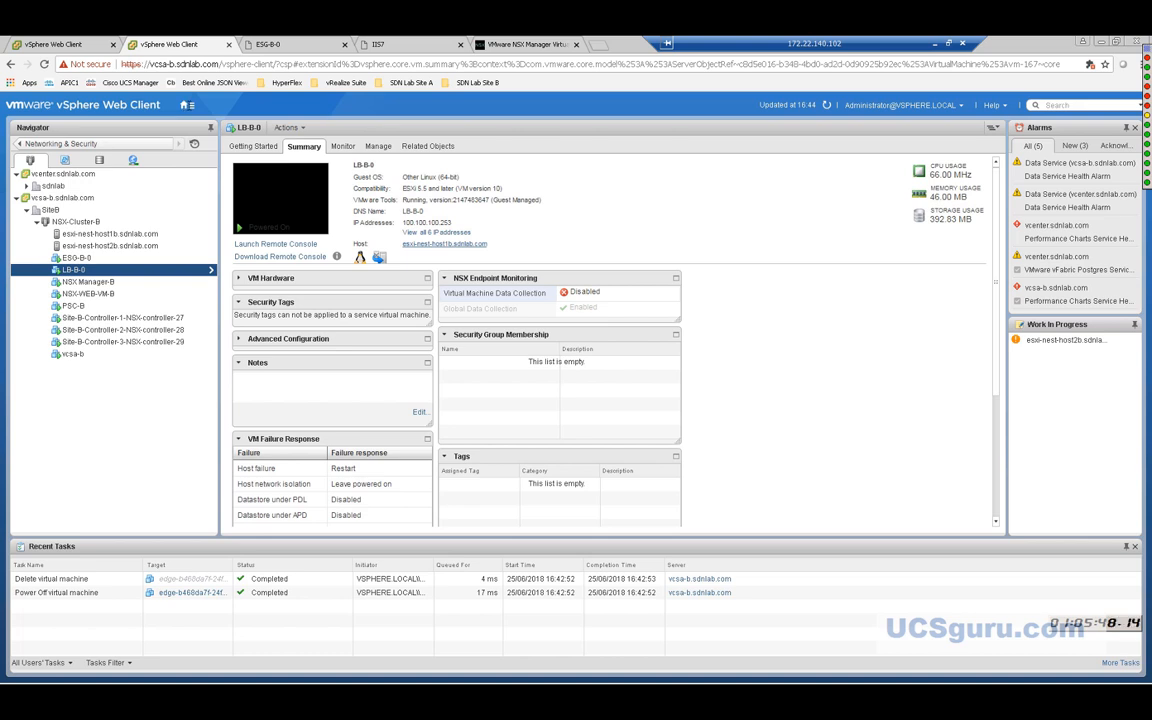
pyautogui.click(187, 108)
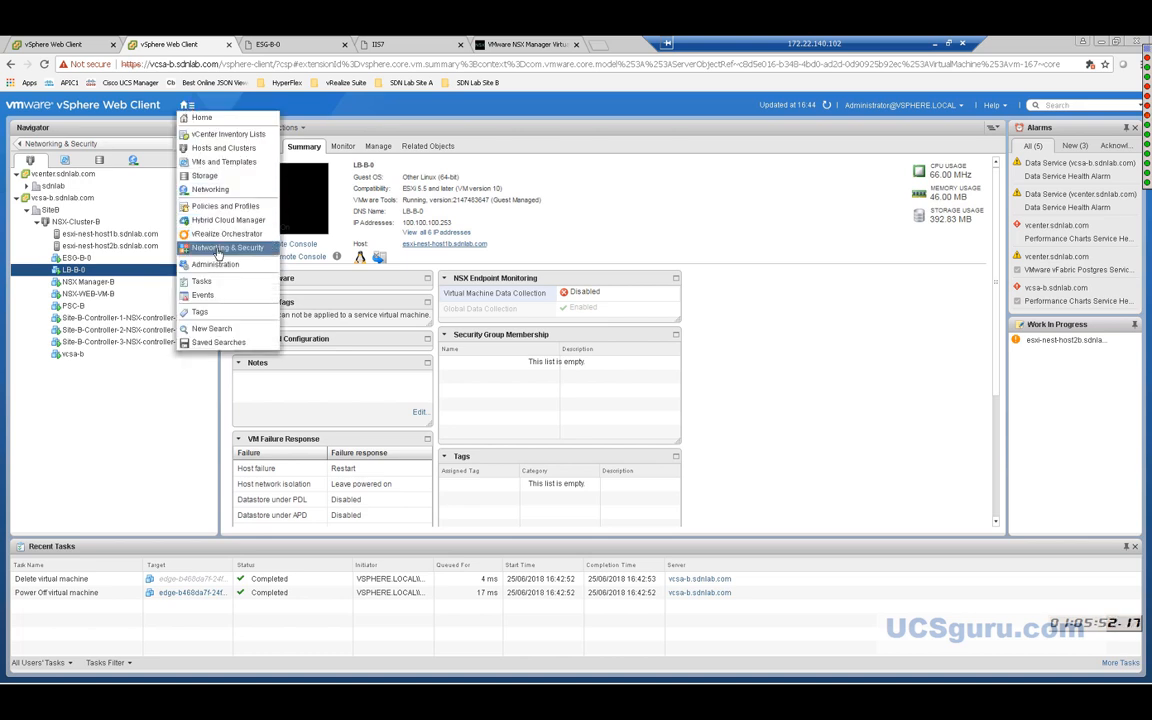
# Open the Networking & Security Installation and Upgrade Management view to list NSX Managers 172.22.140.153 and 172.22.140.150.
pyautogui.click(216, 249)
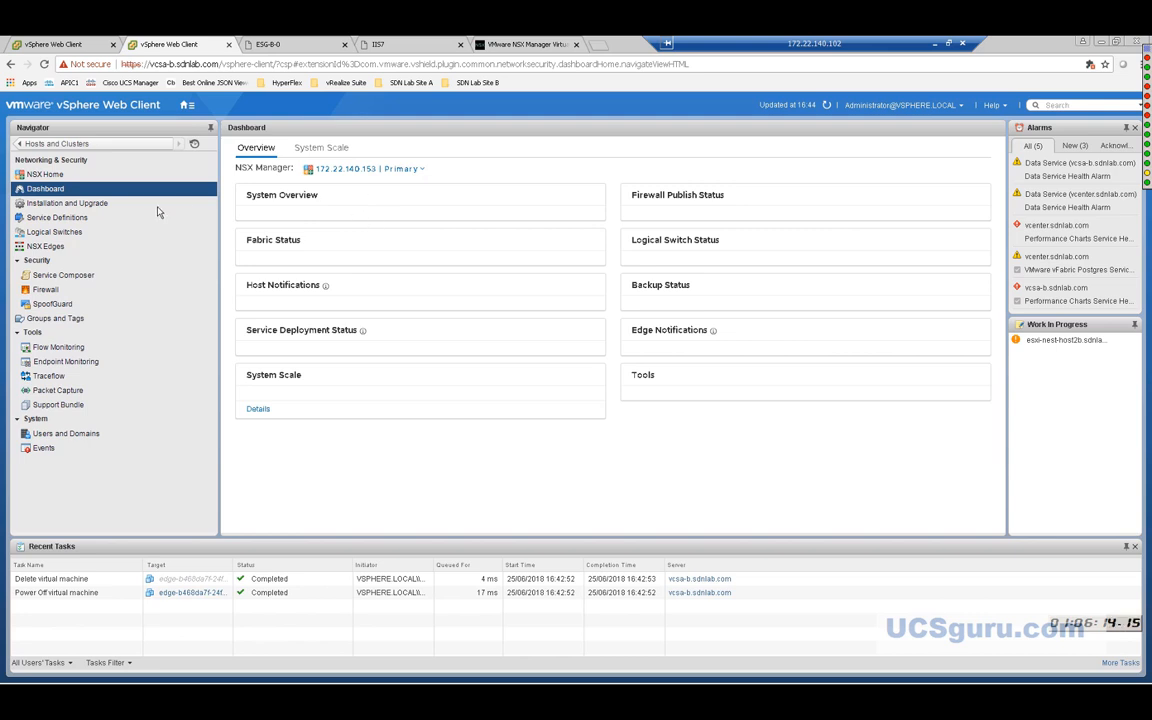
pyautogui.click(57, 205)
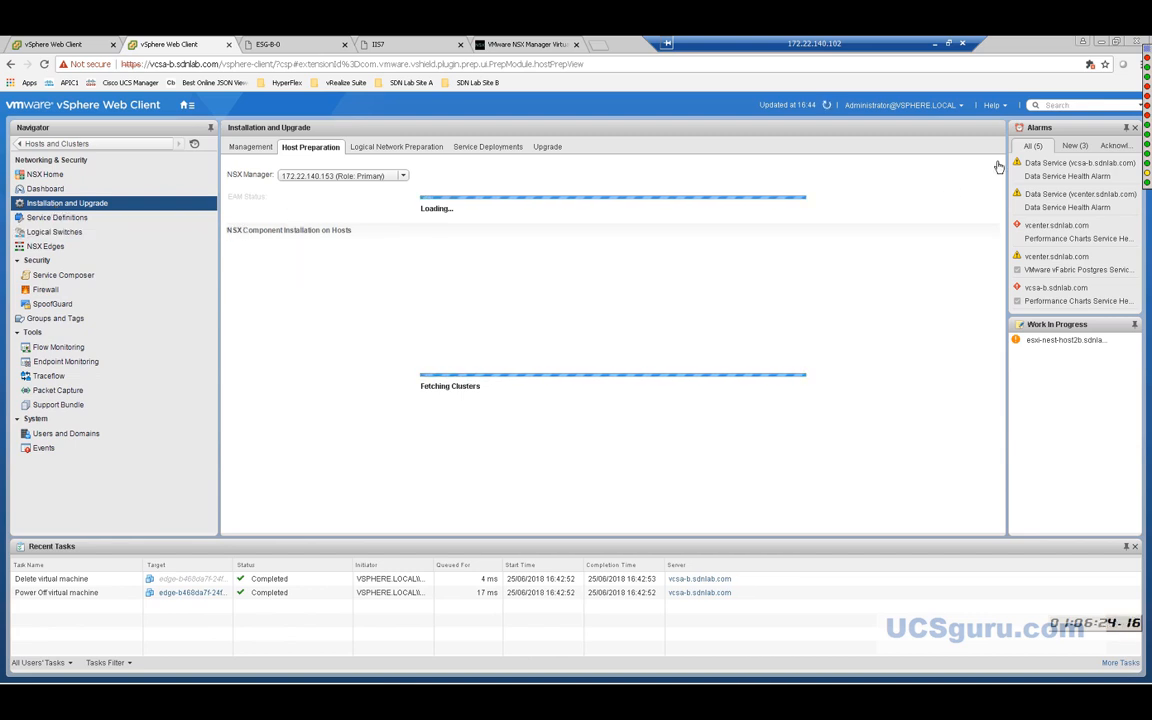
pyautogui.moveTo(1140, 103)
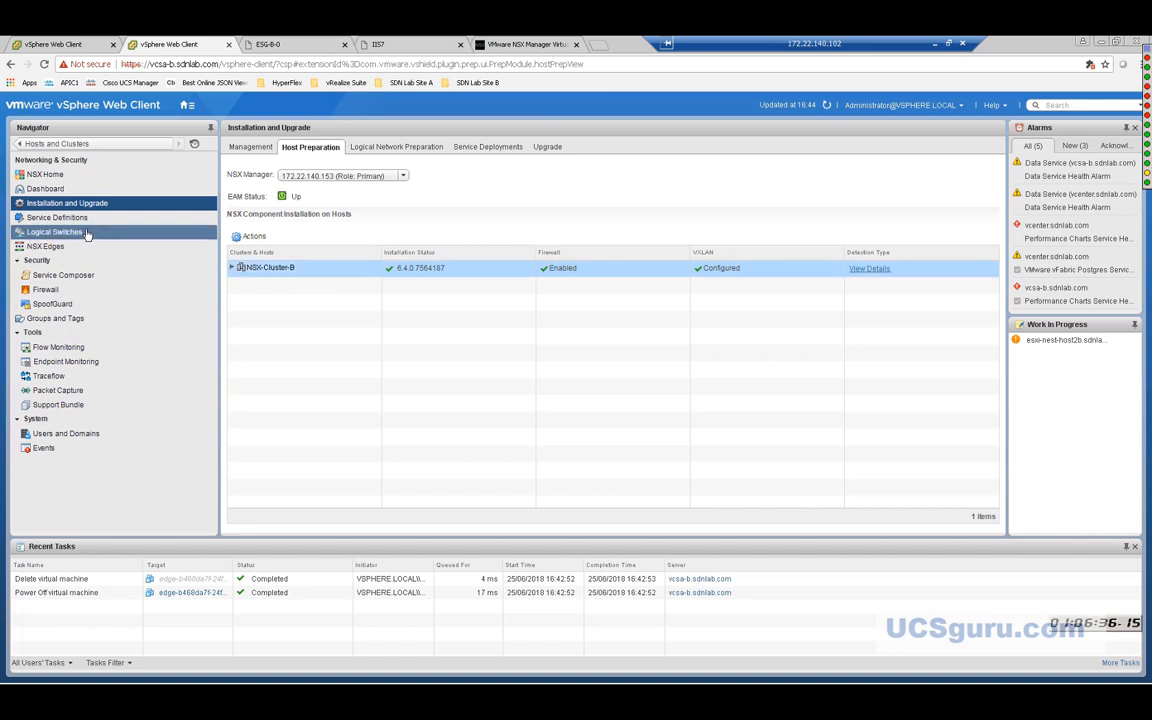
pyautogui.click(249, 148)
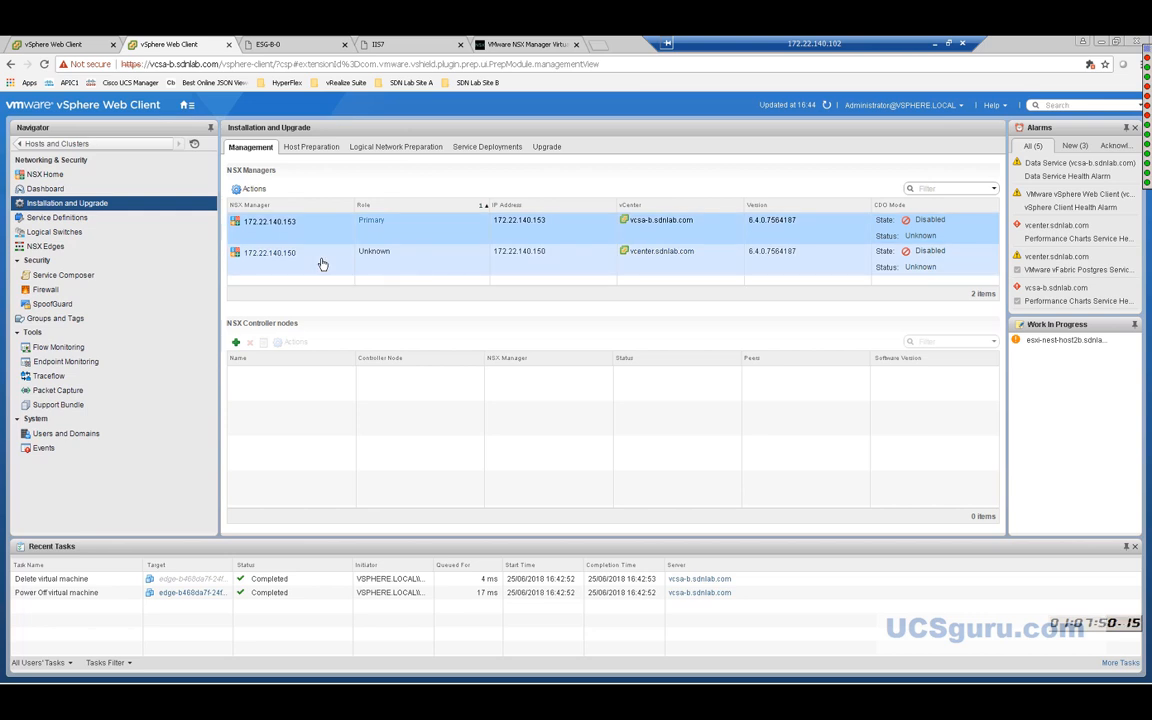
# Select NSX Managers 172.22.140.150 and 172.22.140.153, reload the page, and select both again.
pyautogui.click(322, 263)
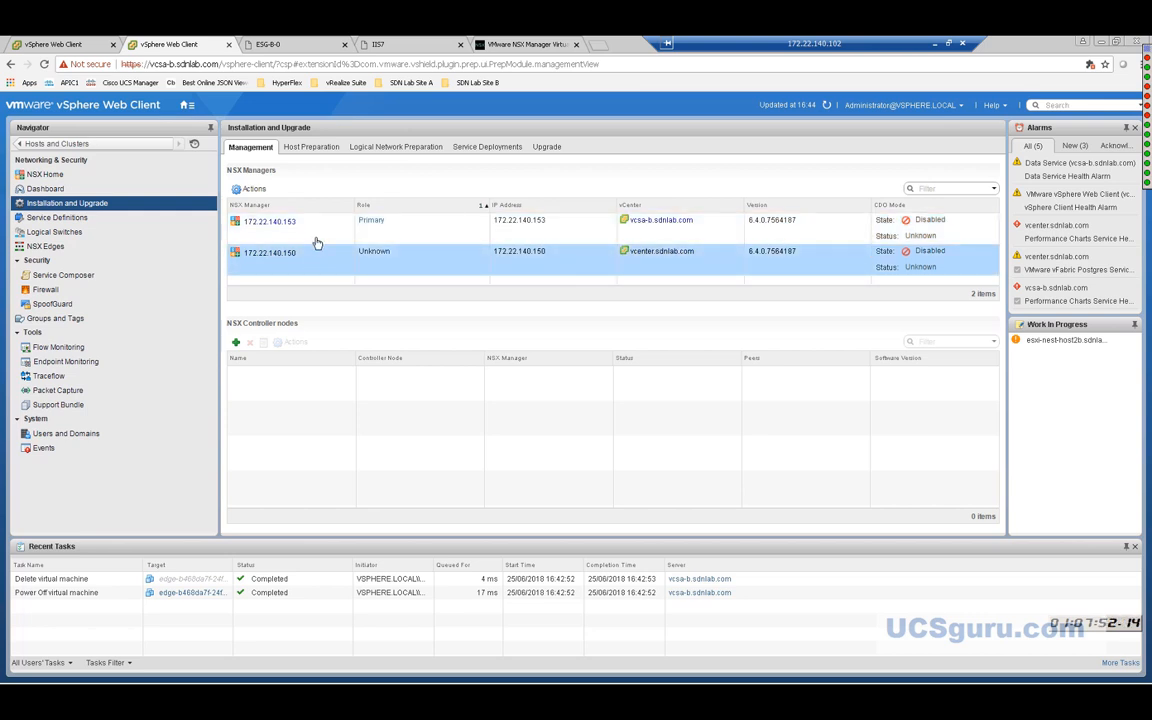
pyautogui.click(315, 230)
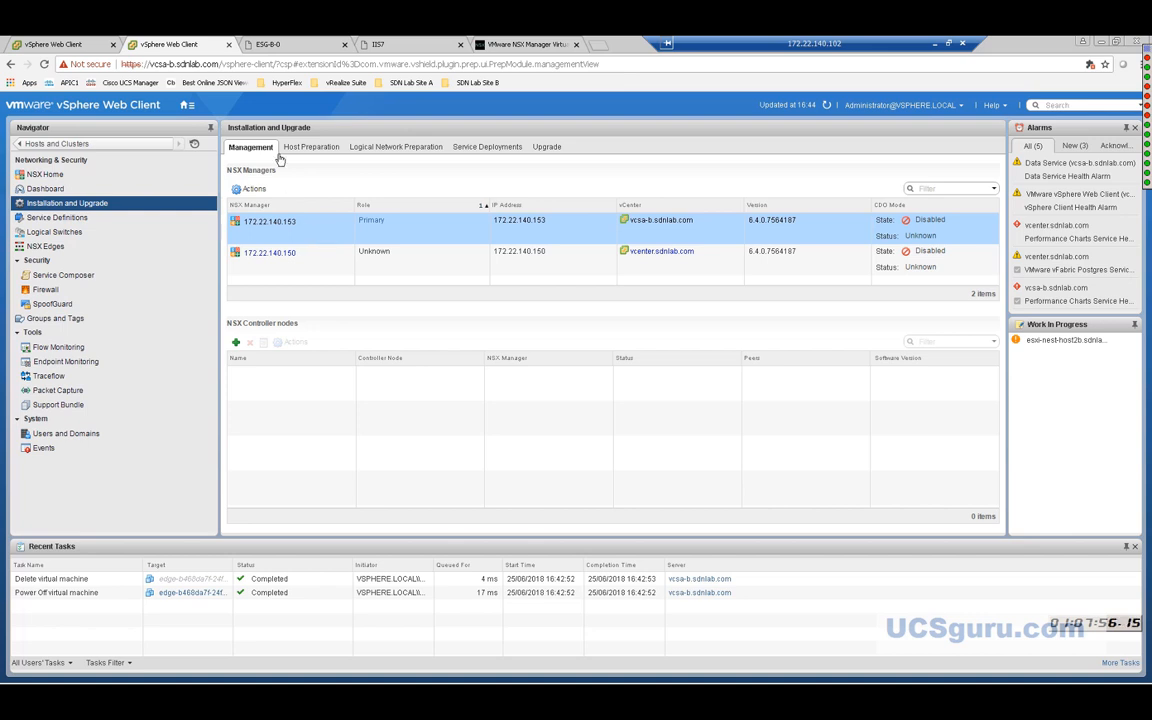
pyautogui.click(44, 64)
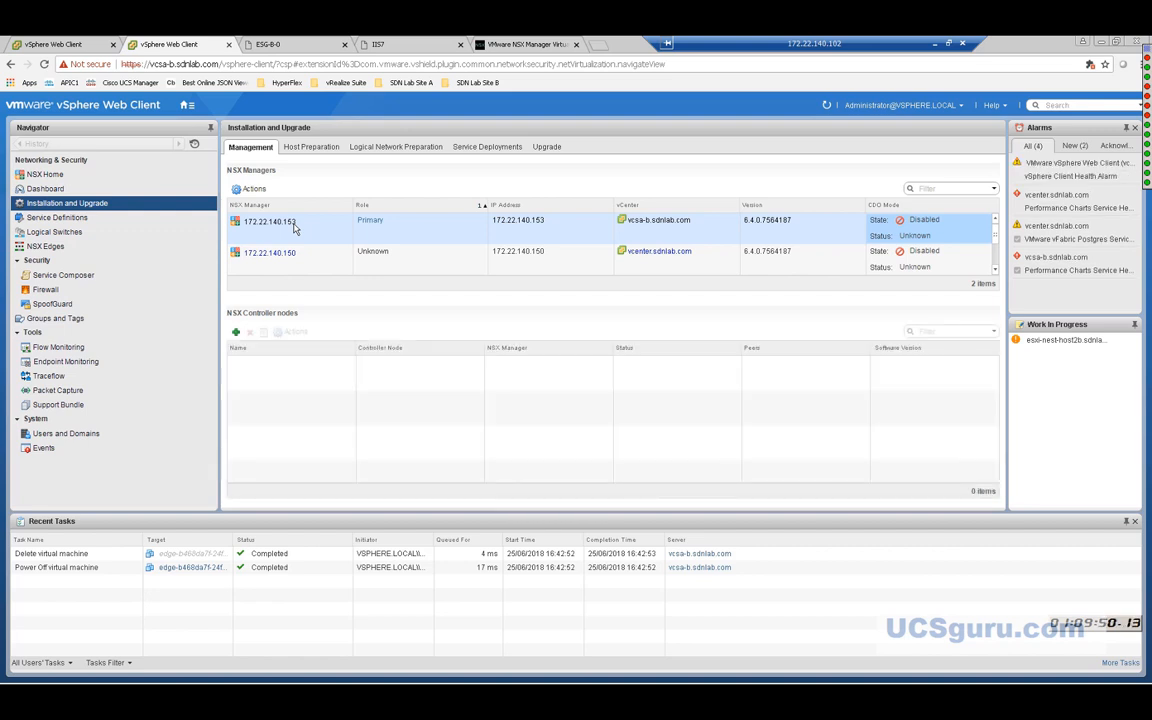
pyautogui.click(289, 234)
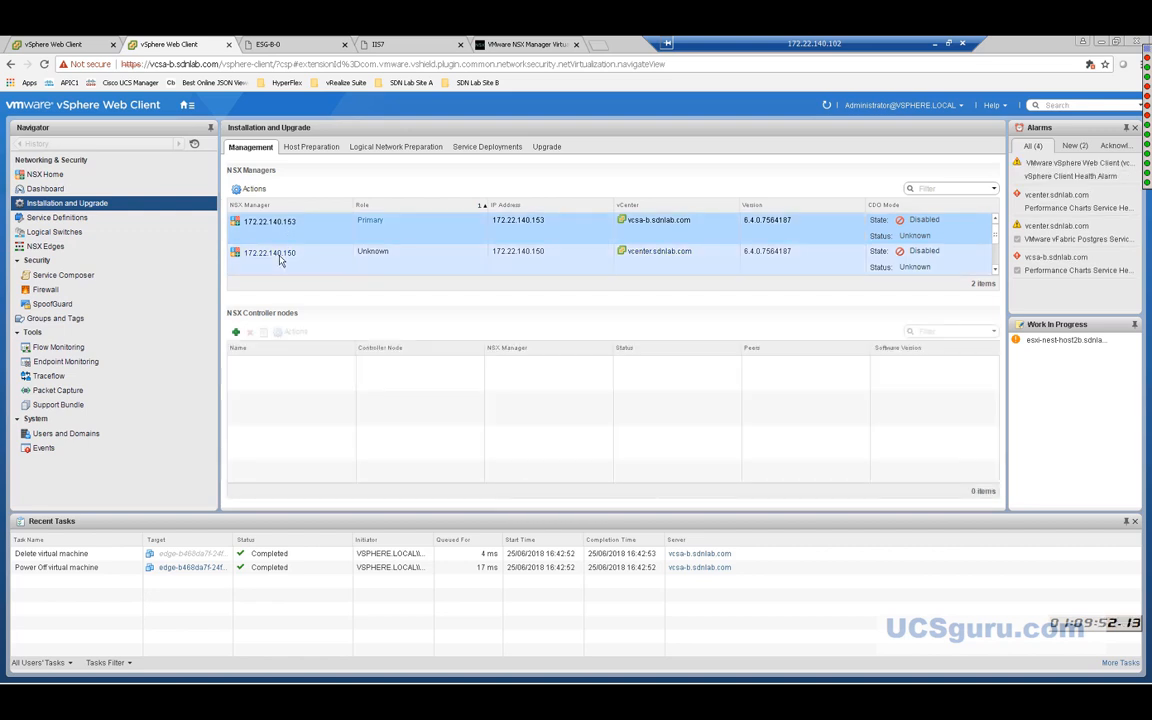
pyautogui.click(281, 257)
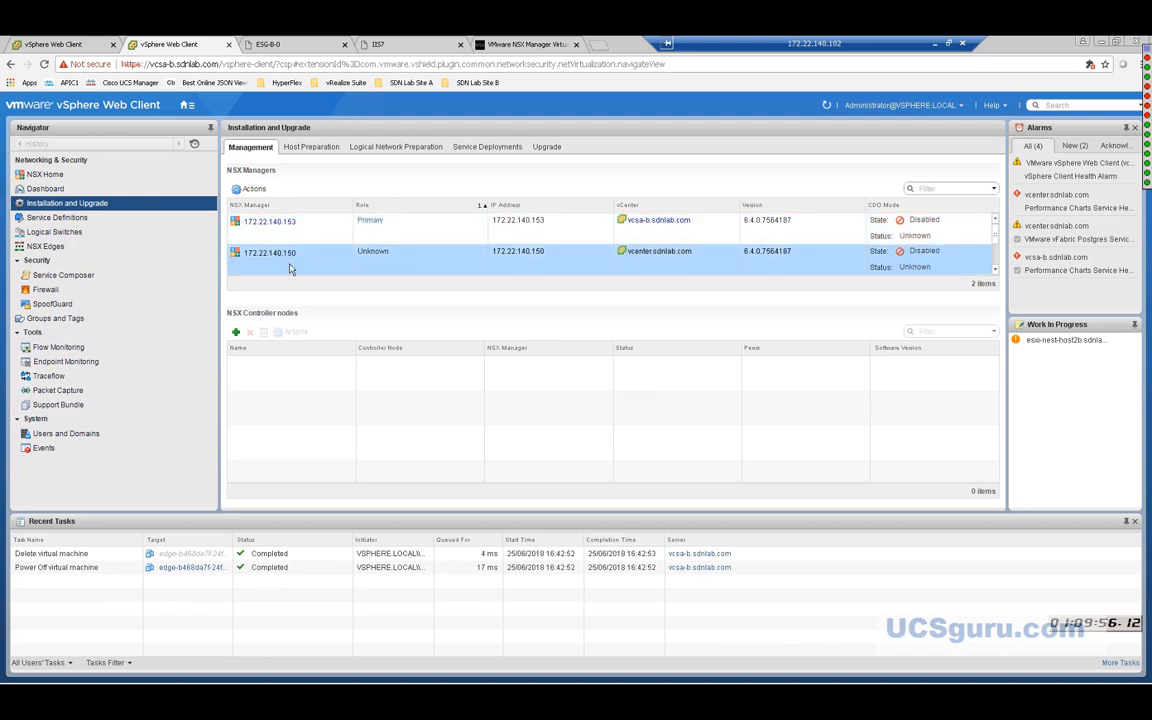
# Sign in to the Site A vCenter vcsa-a with the vsphere.local administrator account and its password.
pyautogui.click(62, 45)
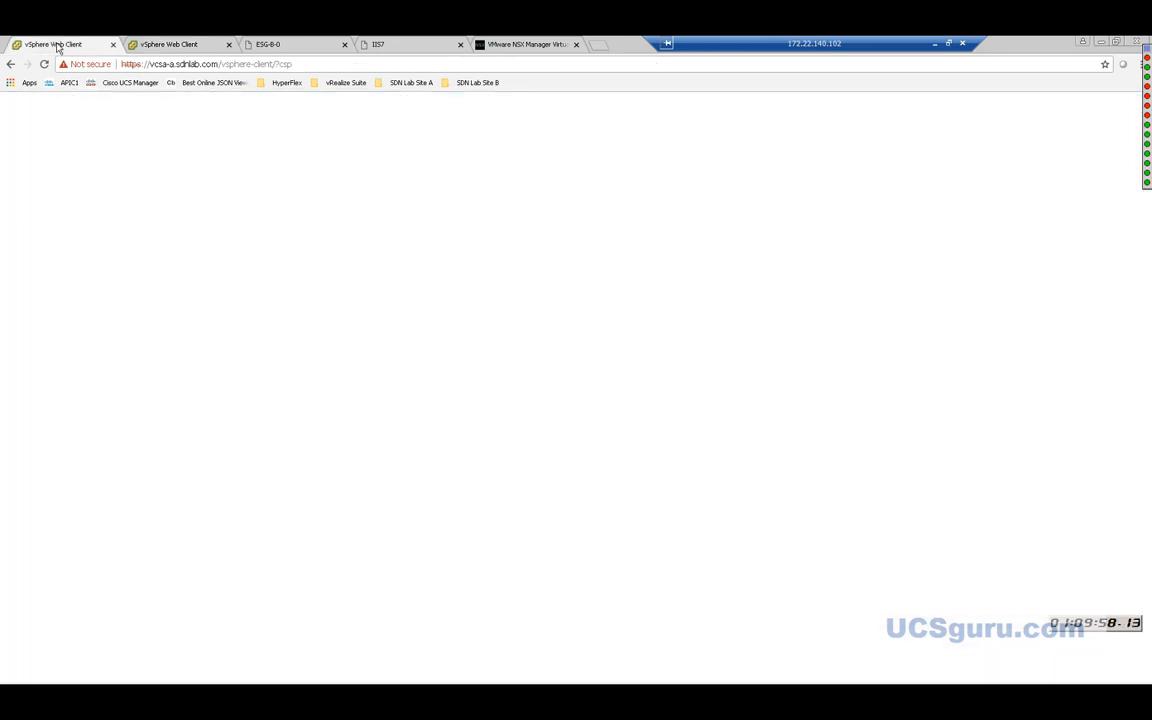
pyautogui.click(147, 310)
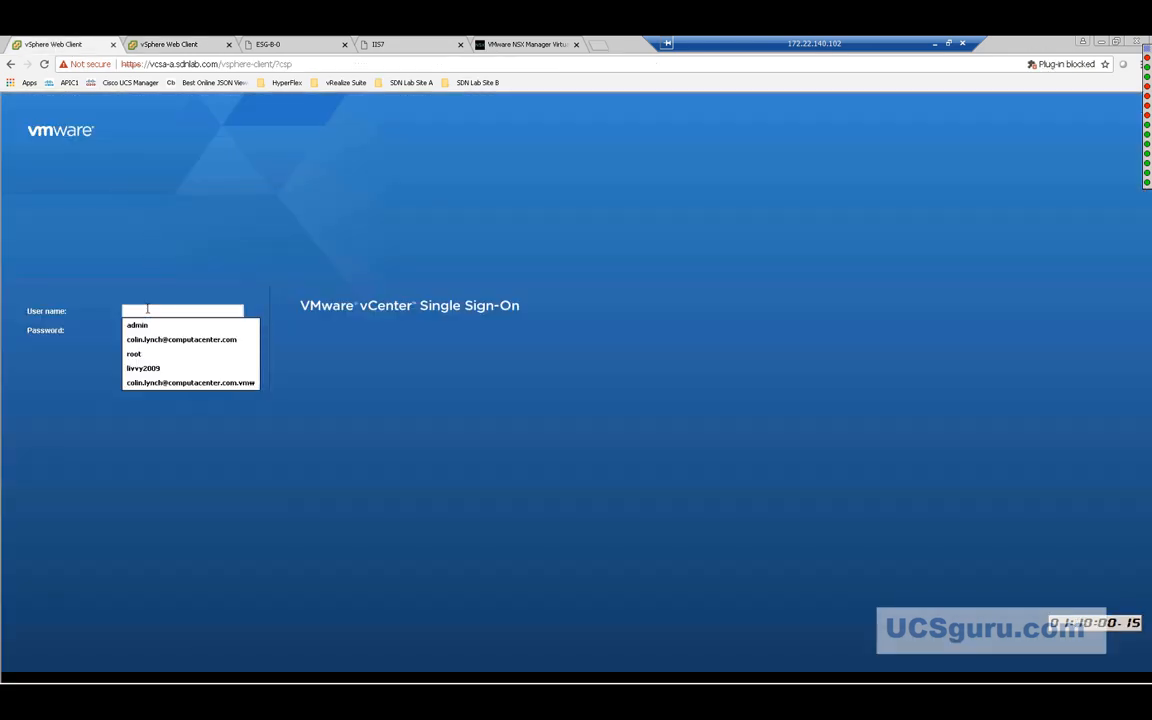
pyautogui.write('admin')
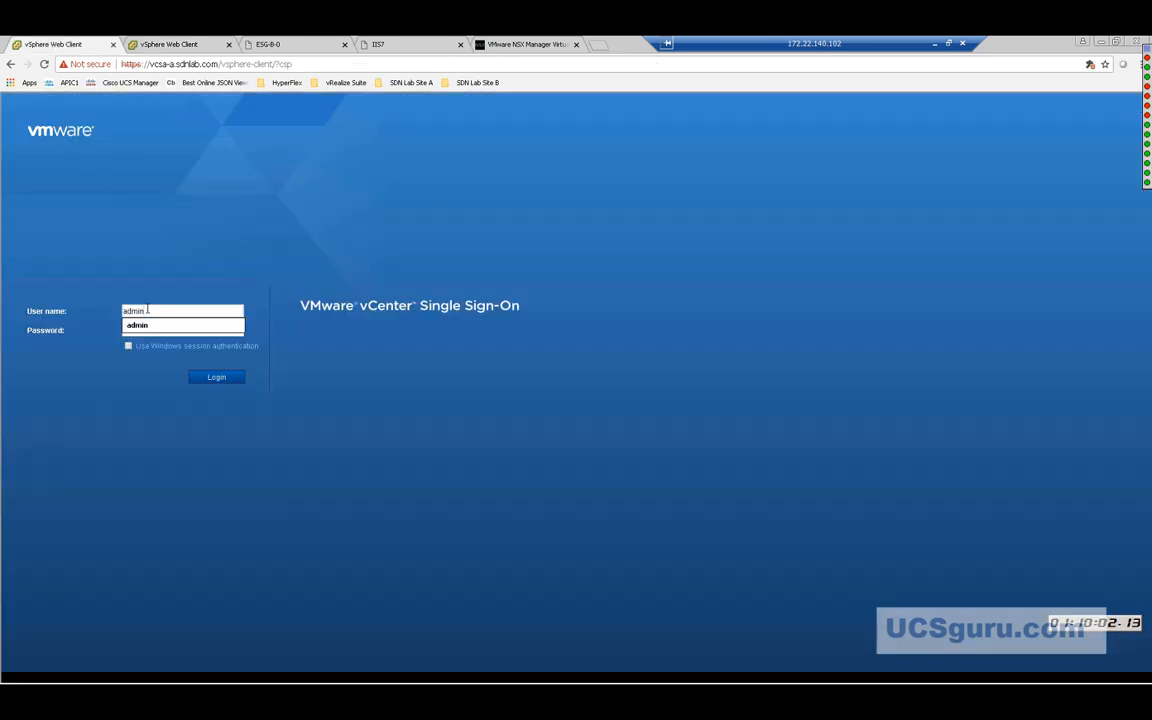
pyautogui.write('istrator')
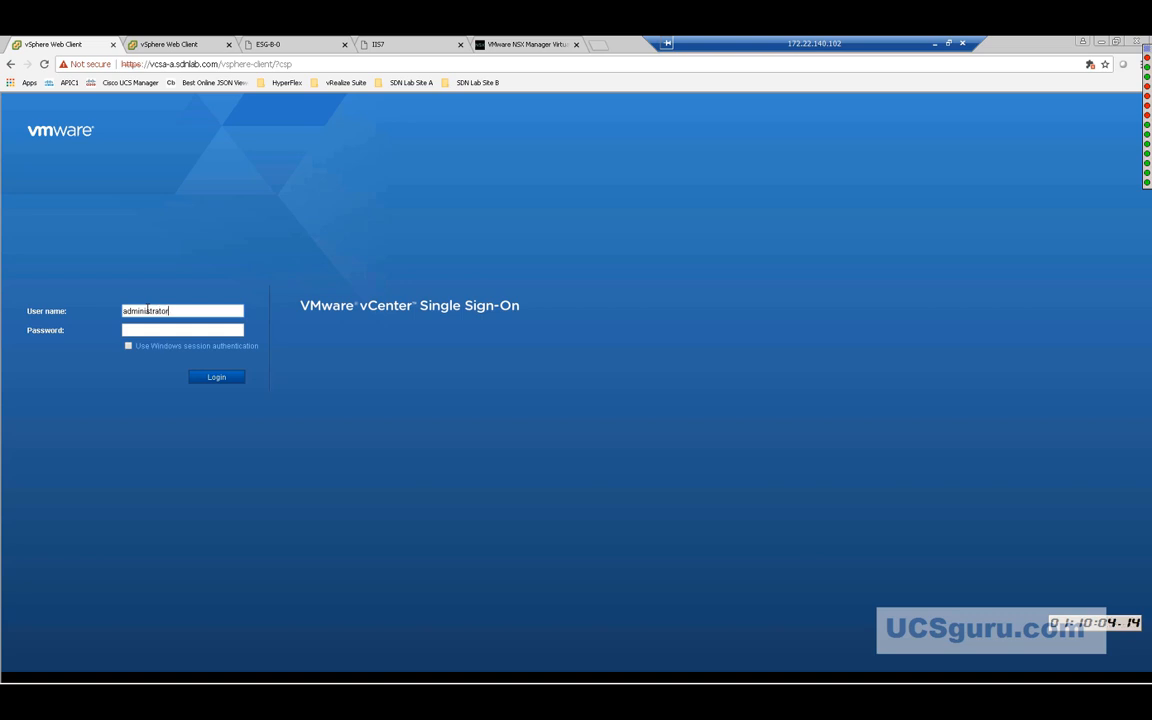
pyautogui.write('@vsphere.local')
pyautogui.press('Tab')
pyautogui.write('••••••••••')
pyautogui.click(217, 380)
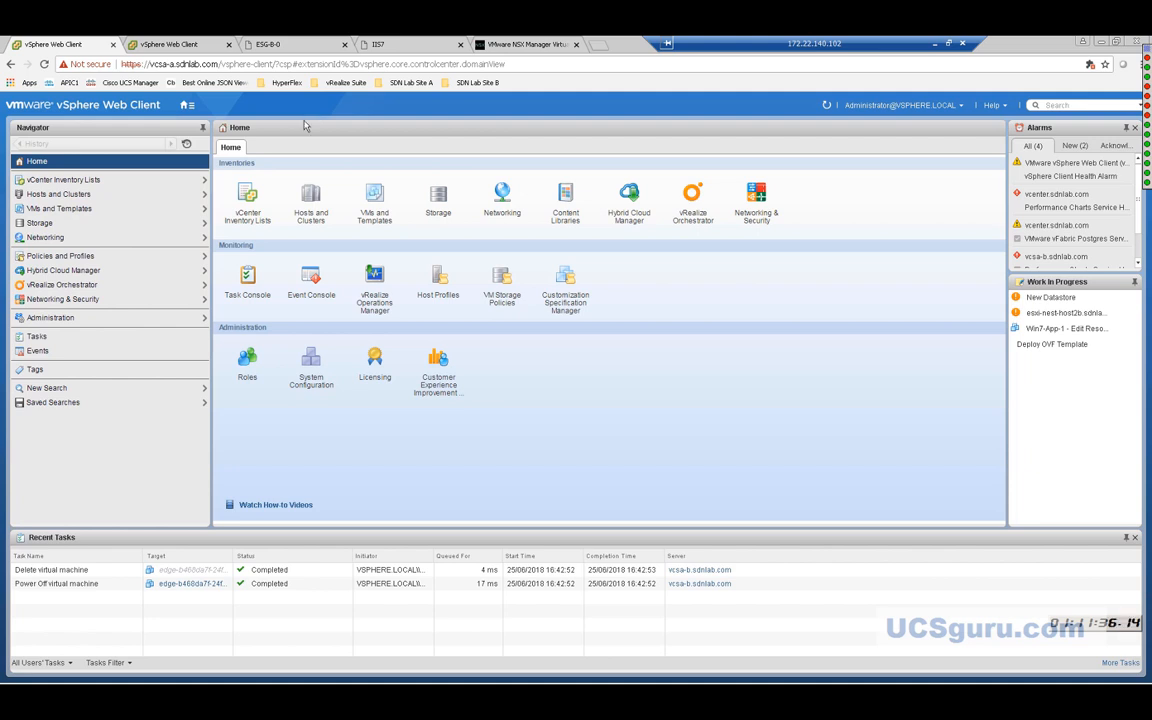
# Check Site A's Networking & Security dashboard and Installation and Upgrade page, then go back to vcsa-b.
pyautogui.click(754, 208)
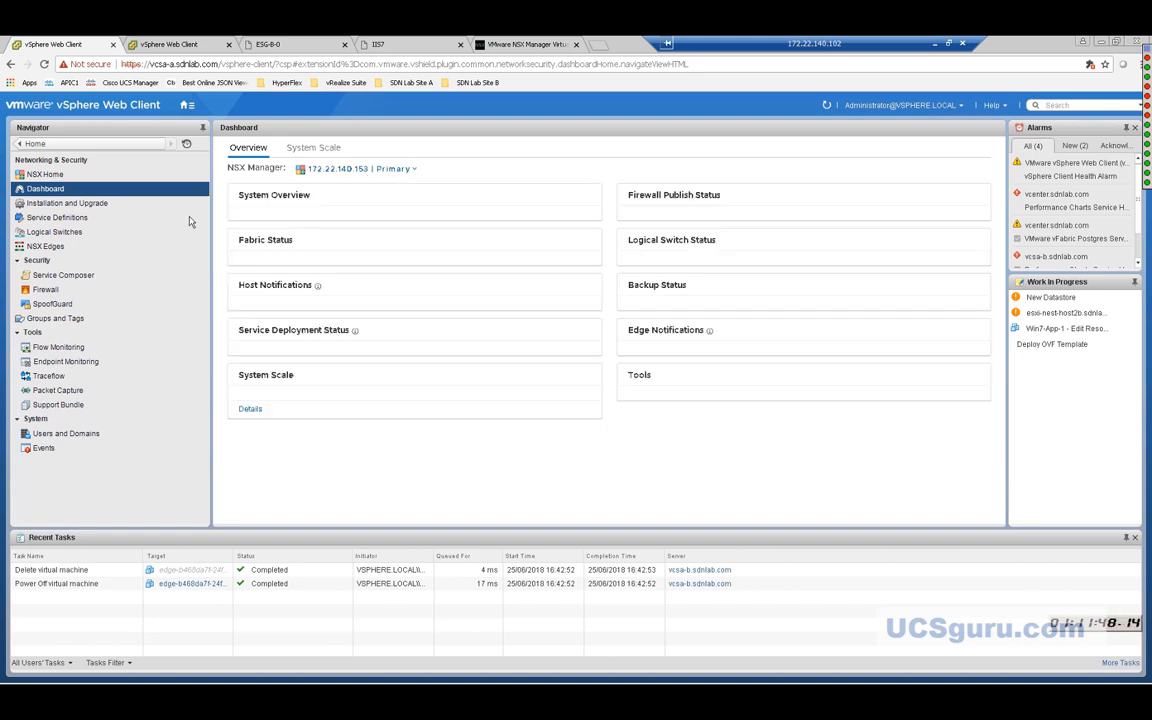
pyautogui.click(65, 205)
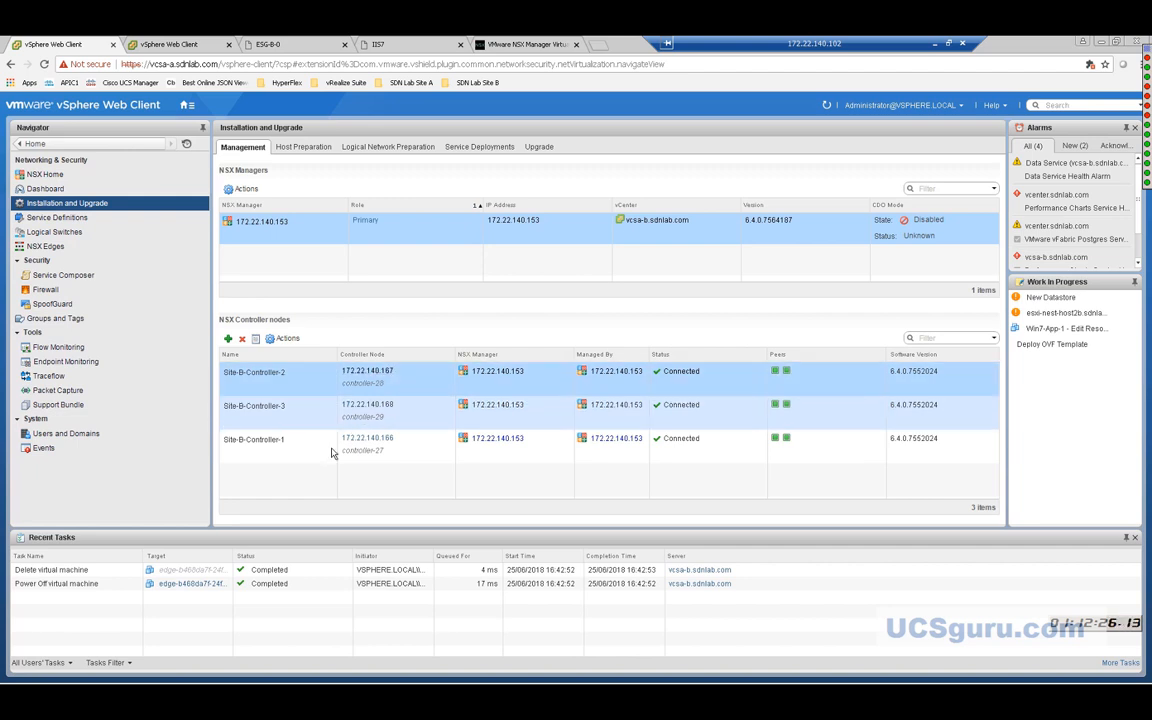
pyautogui.click(165, 47)
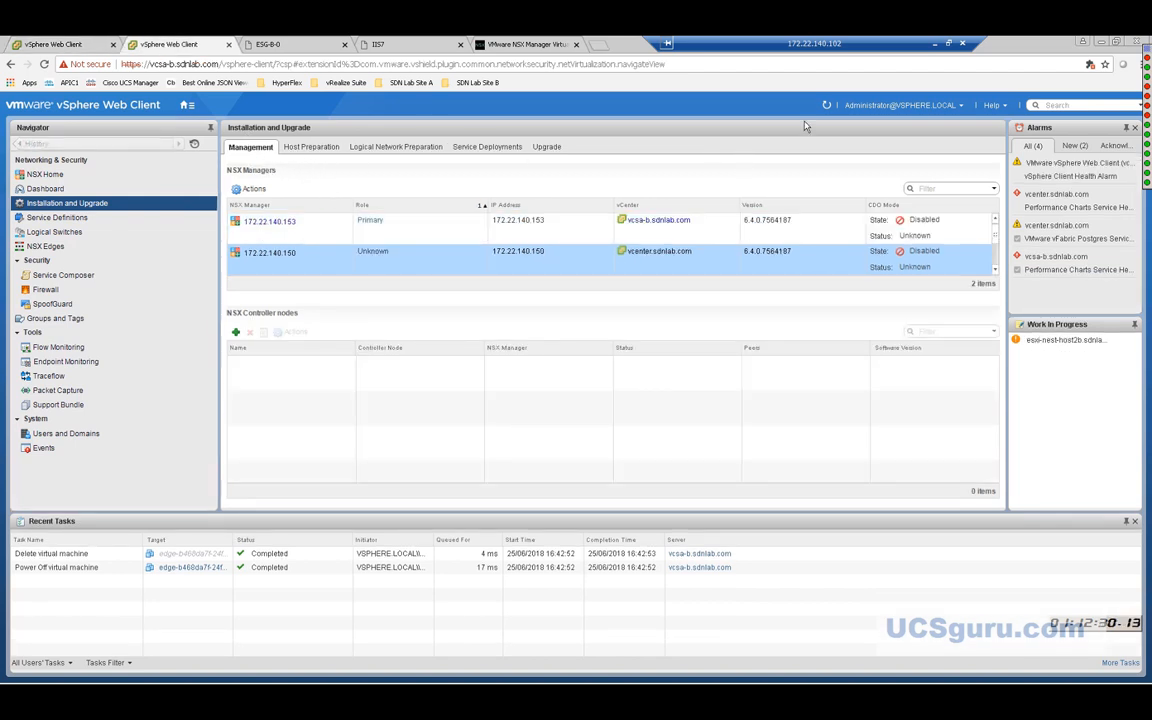
# Refresh the Site B Installation and Upgrade page, which still shows 0 controller nodes.
pyautogui.click(826, 106)
# Log out of the Site B vCenter as Administrator and return to the Site A vcsa-a tab.
pyautogui.click(906, 105)
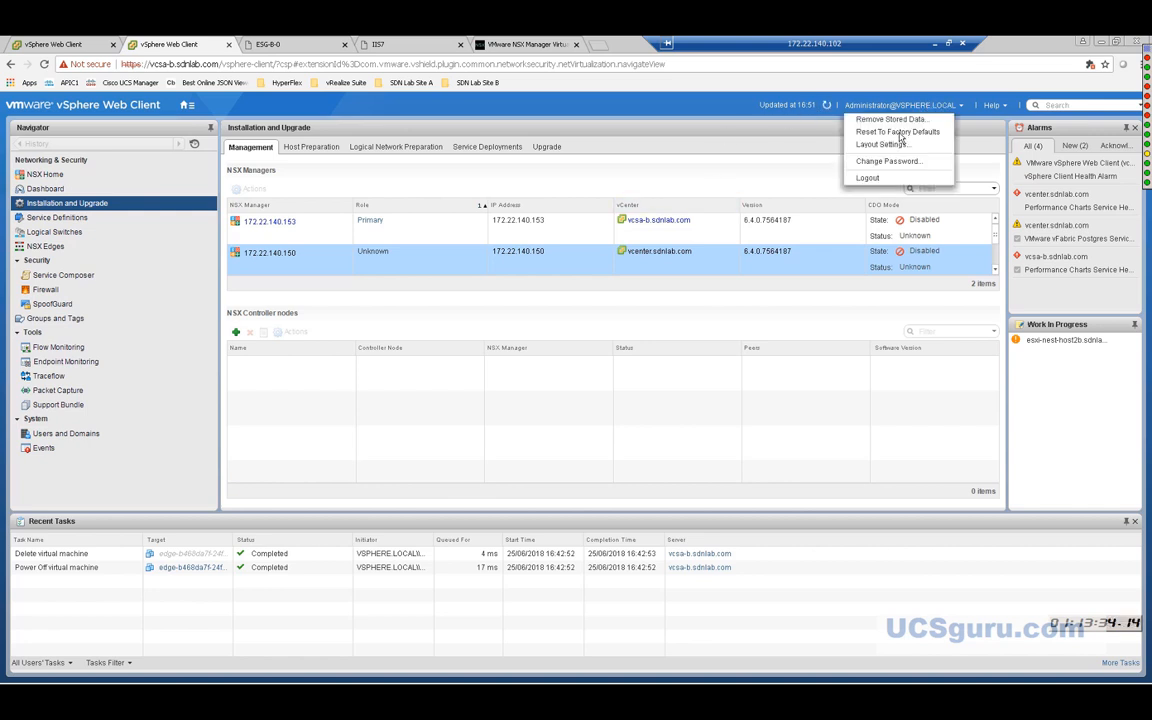
pyautogui.click(866, 178)
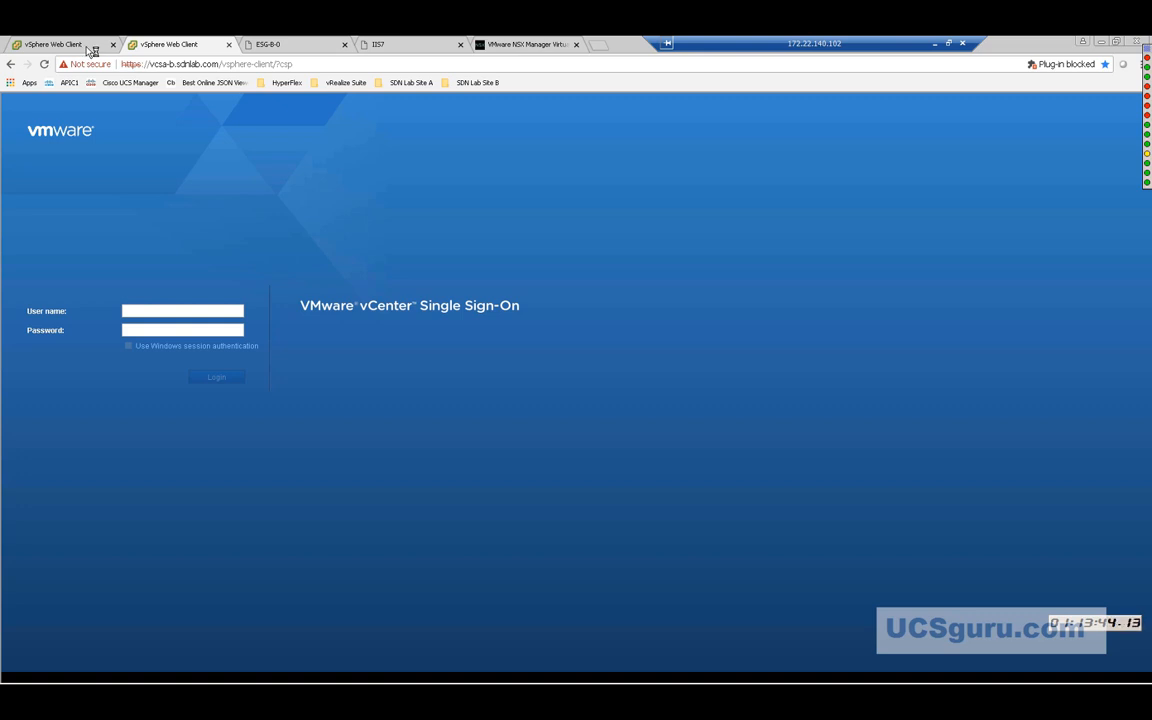
pyautogui.click(80, 45)
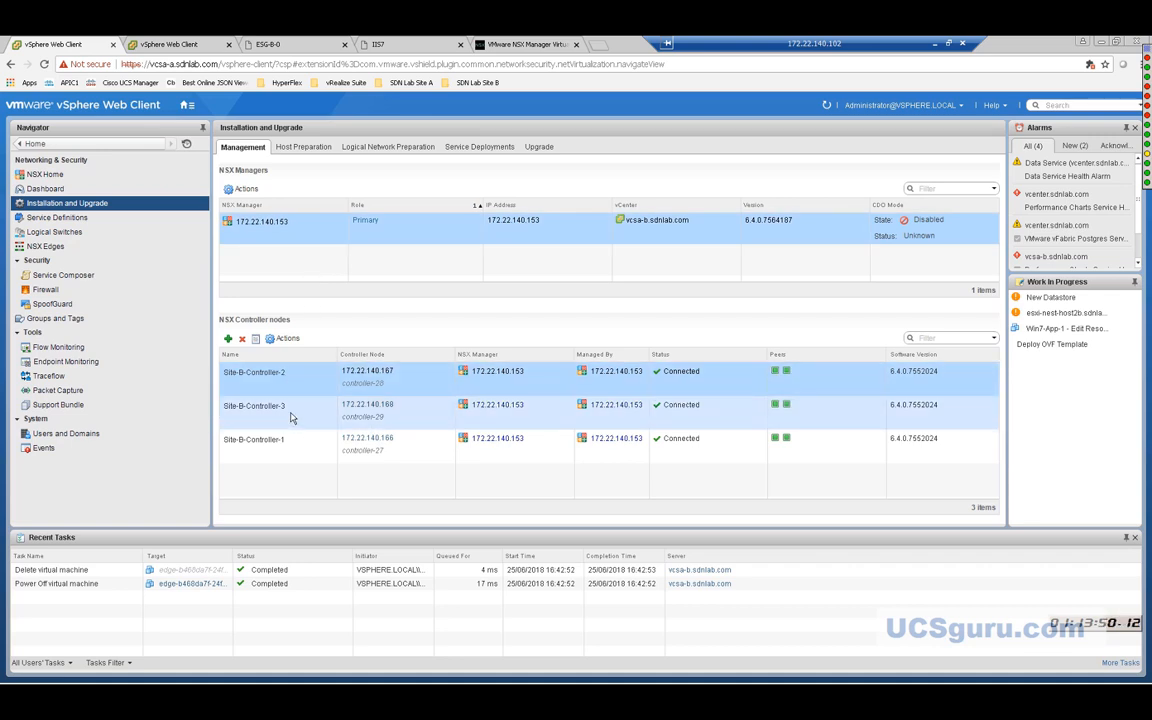
# Delete Site-B-Controller-3 from the NSX Controller nodes list and confirm with Yes.
pyautogui.click(292, 417)
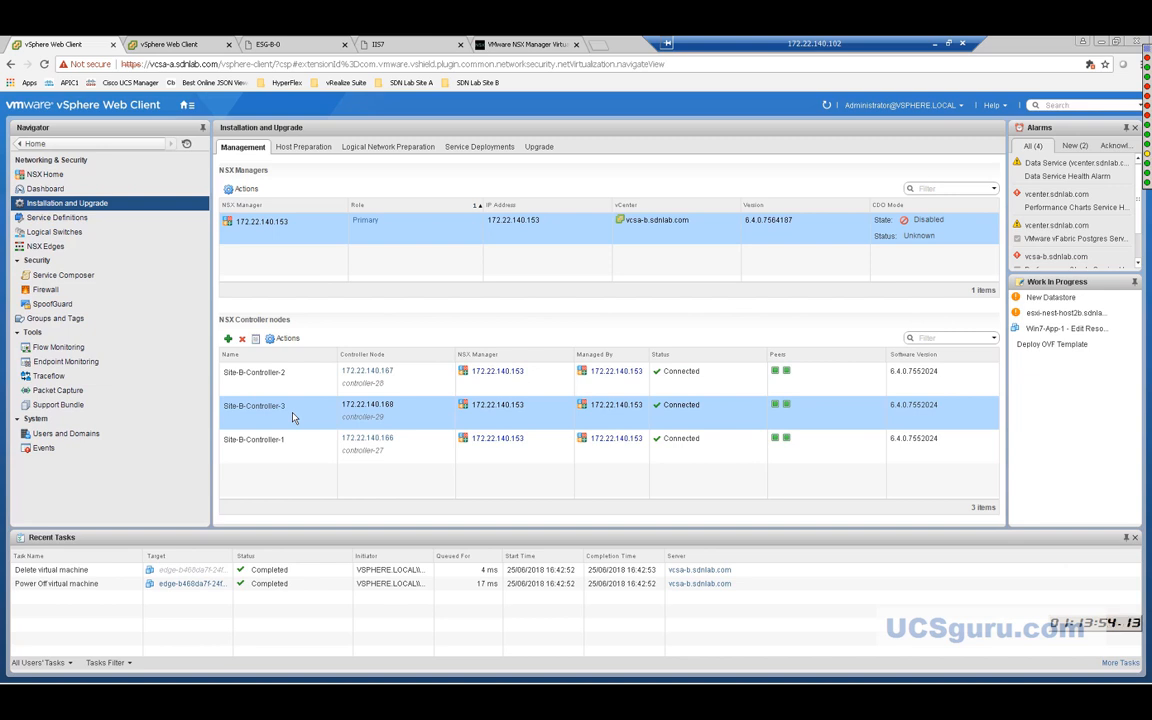
pyautogui.click(241, 340)
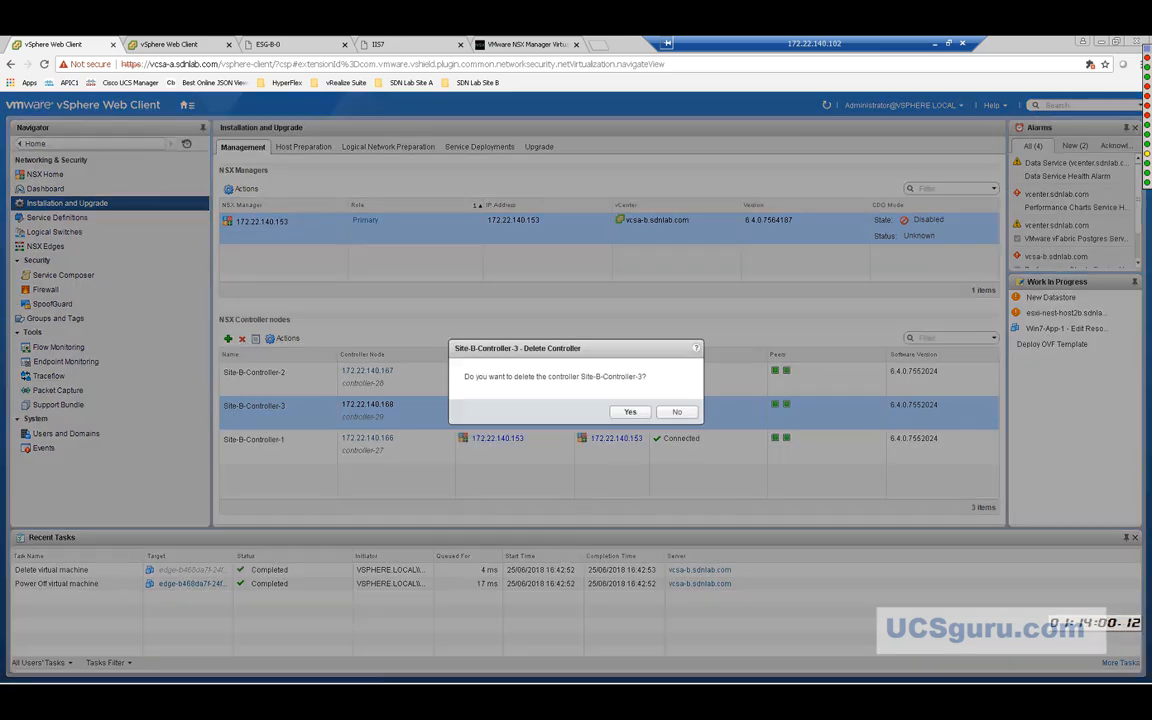
pyautogui.click(627, 413)
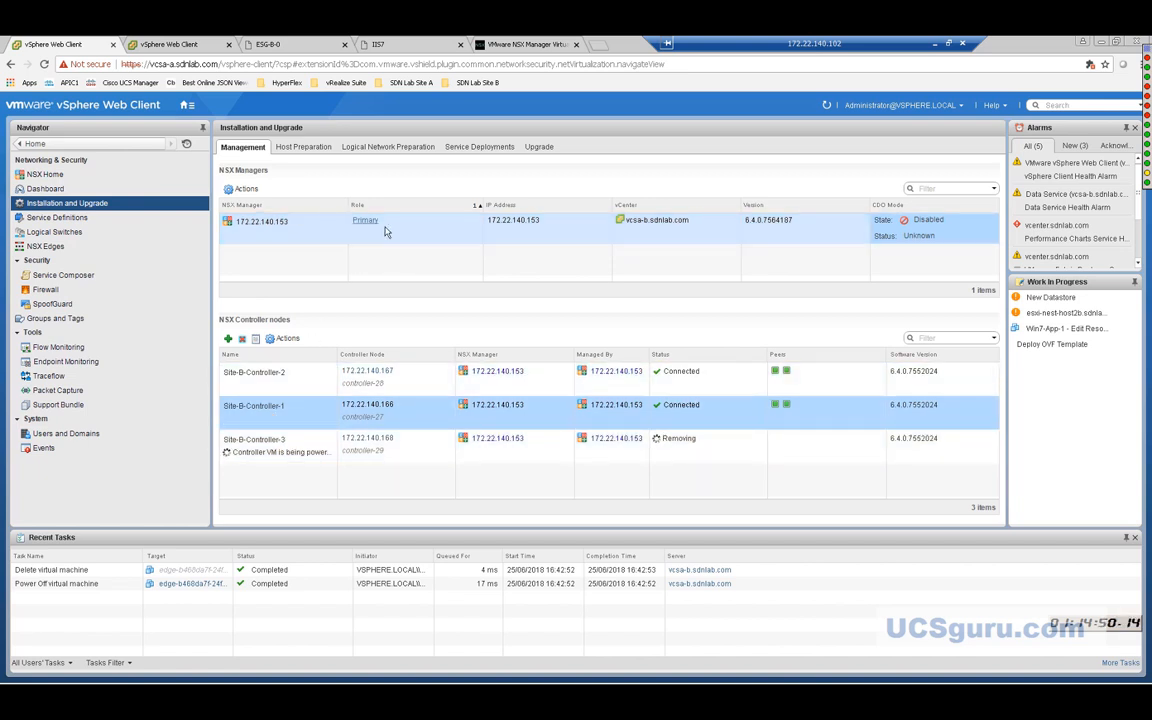
# Select Site-B-Controller-1 while Site-B-Controller-3 is powered off and removed.
pyautogui.click(313, 407)
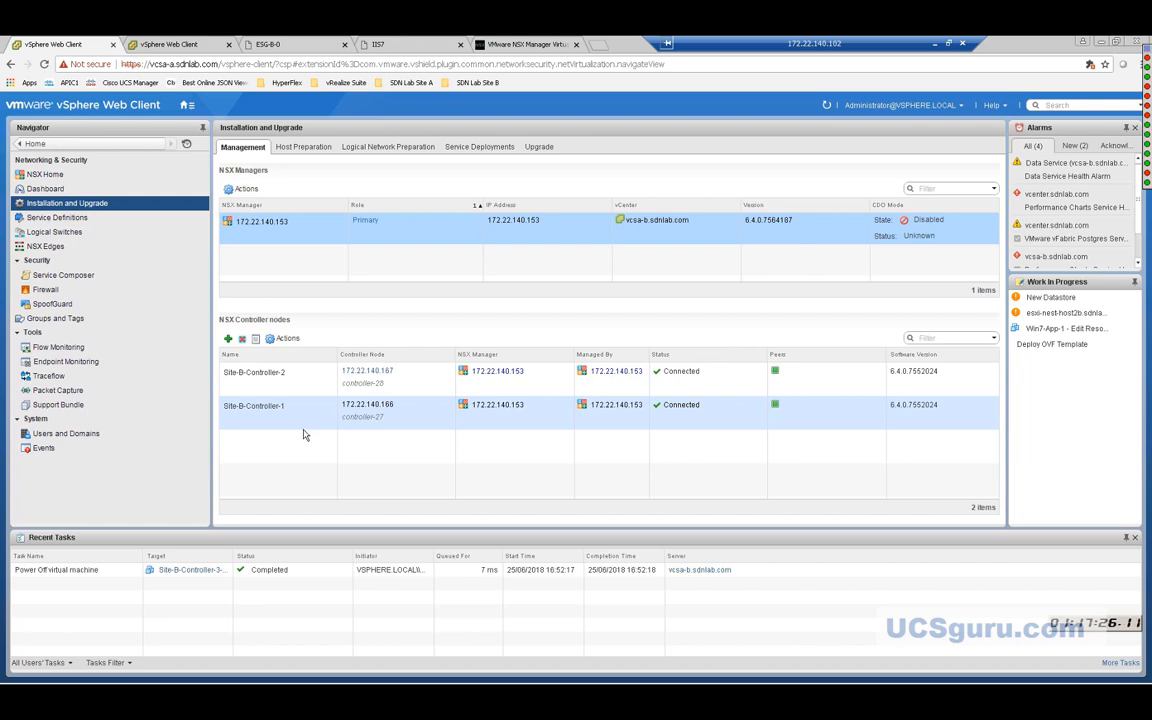
# Delete Site-B-Controller-2, confirm with Yes, and select its power-off task in Recent Tasks.
pyautogui.click(310, 428)
pyautogui.click(278, 378)
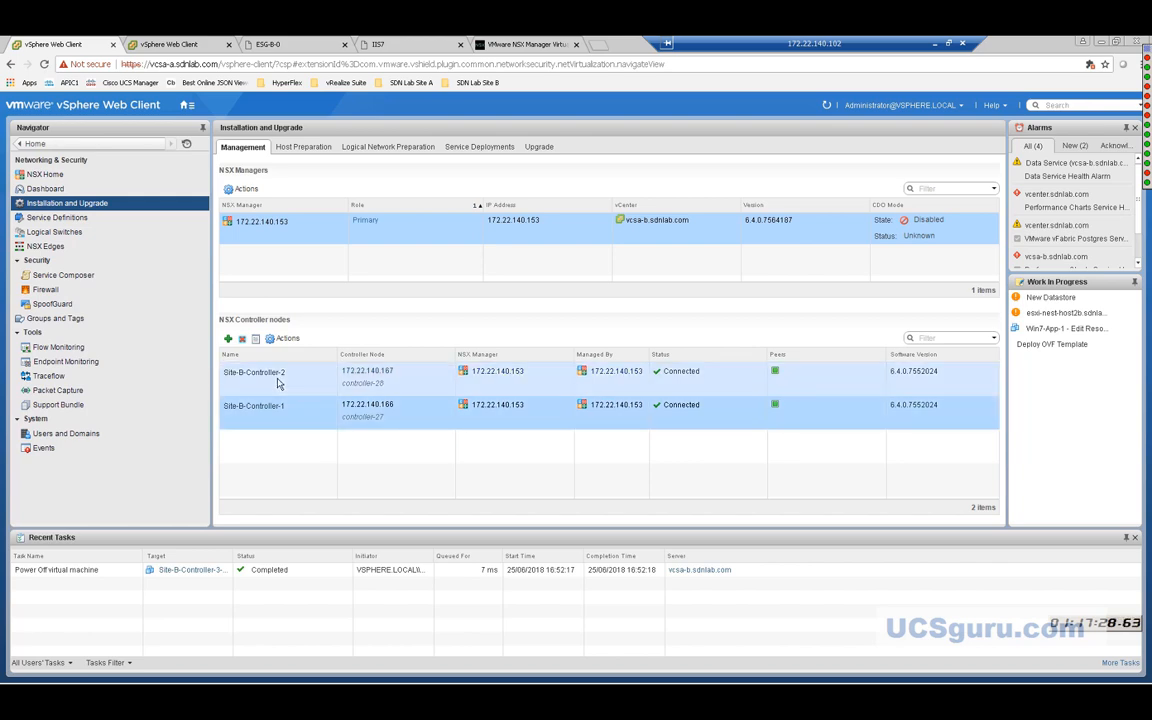
pyautogui.click(241, 339)
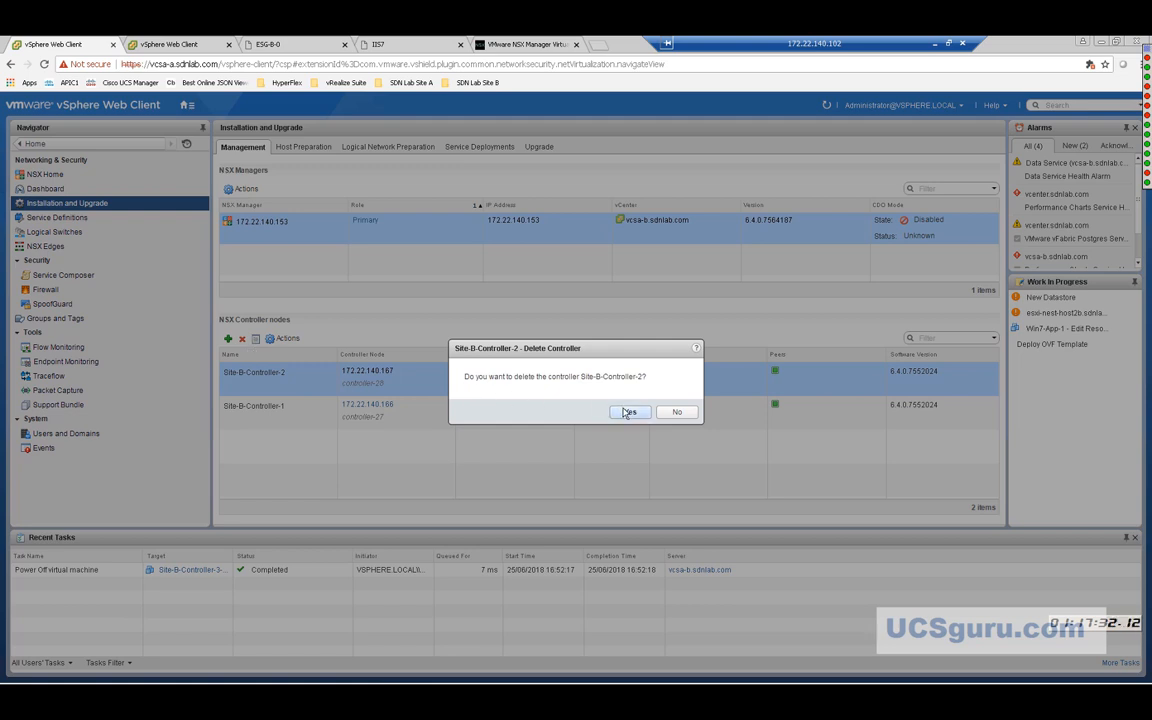
pyautogui.click(625, 411)
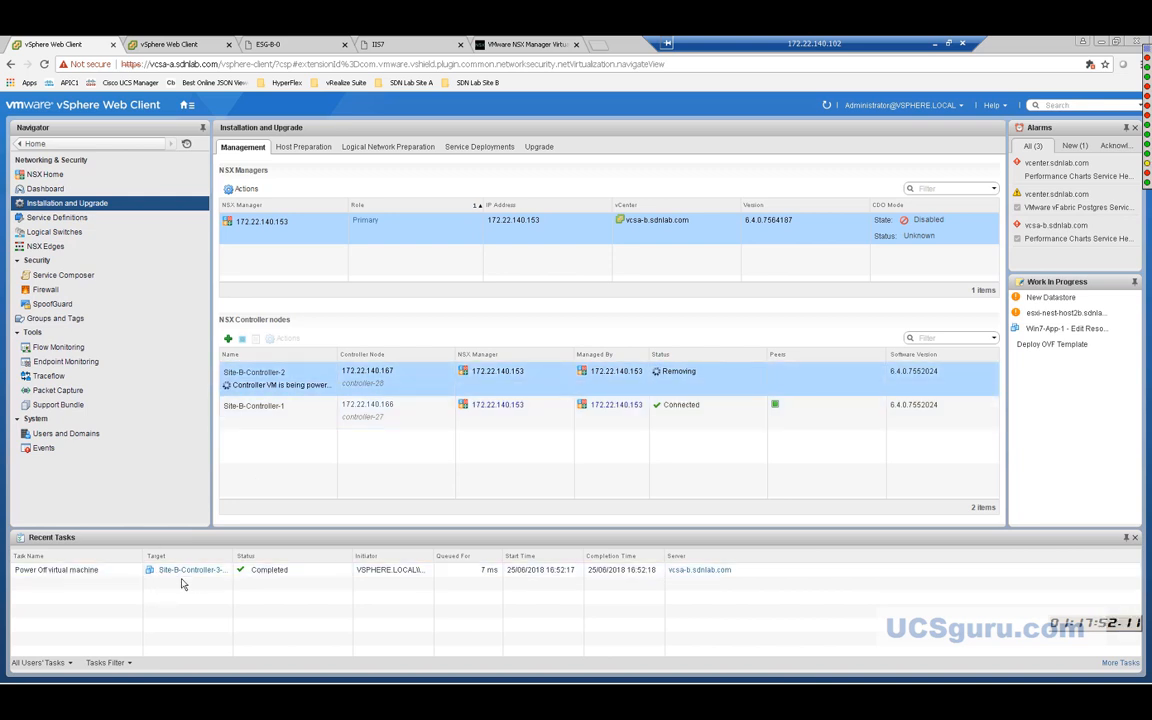
pyautogui.click(209, 569)
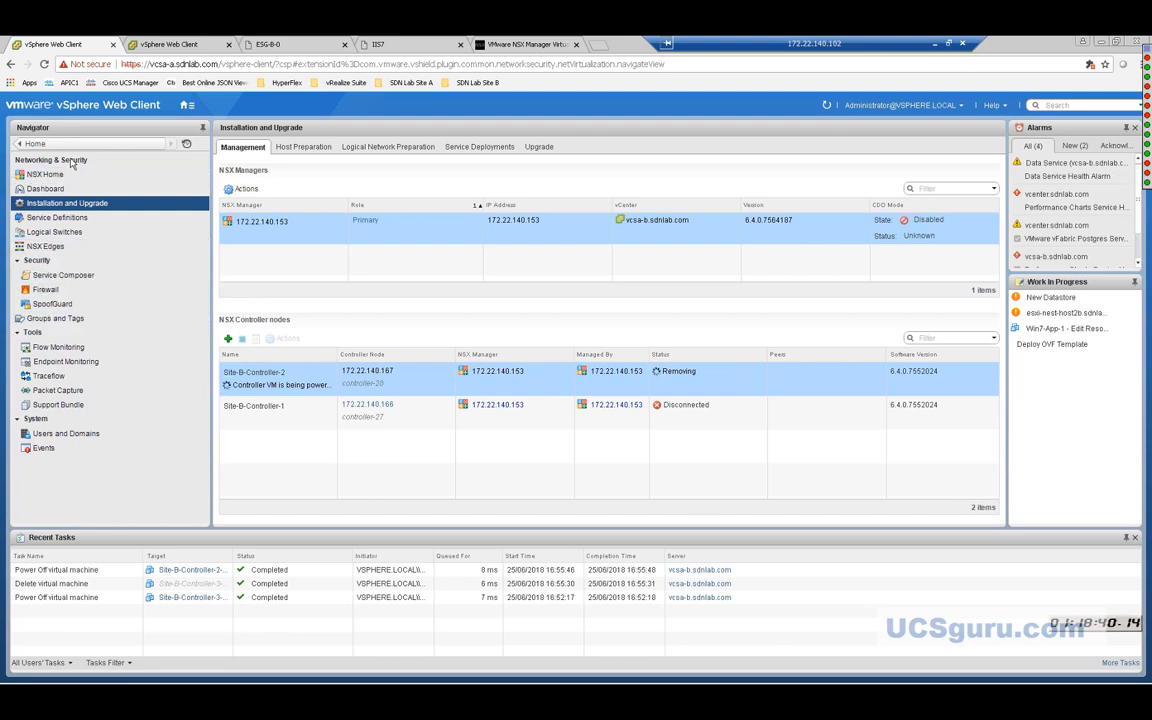
# Switch to the Hosts and Clusters inventory view.
pyautogui.click(186, 106)
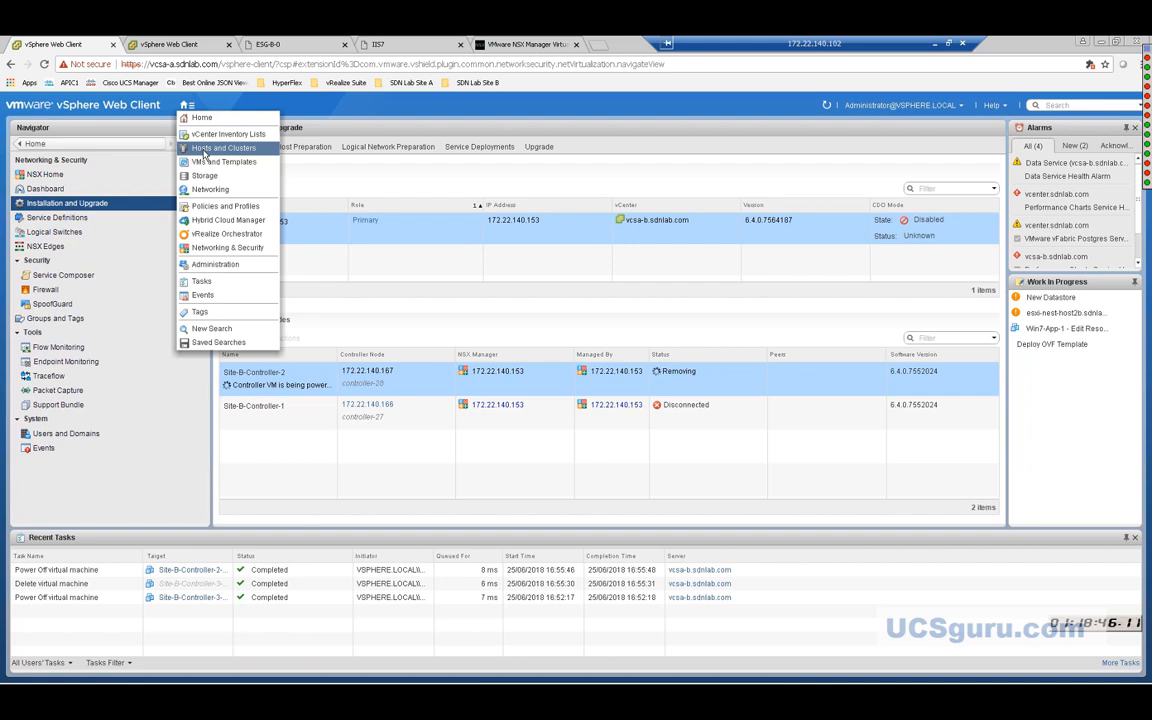
pyautogui.click(205, 150)
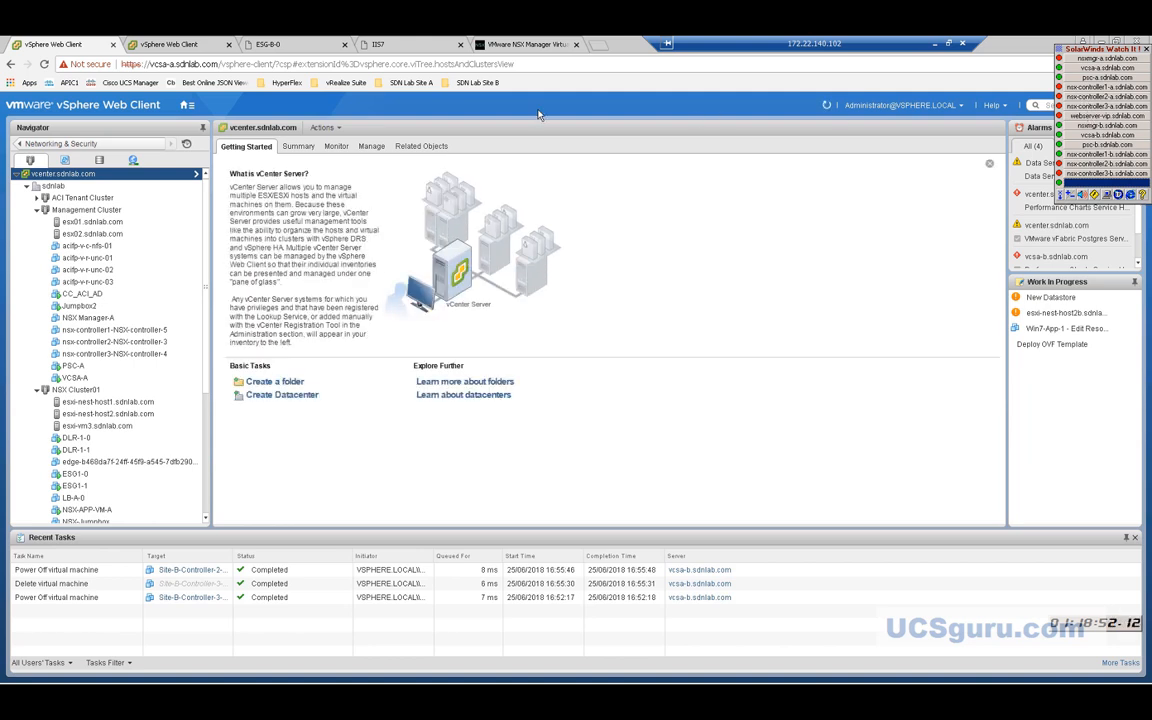
pyautogui.click(98, 245)
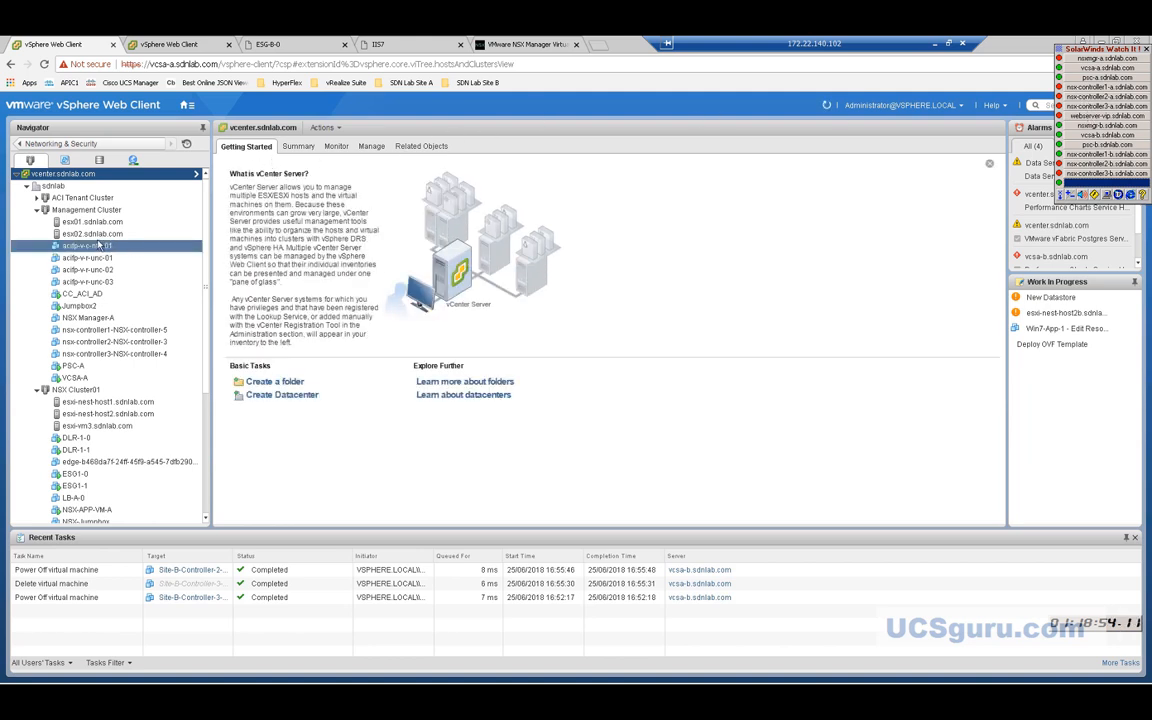
pyautogui.click(82, 450)
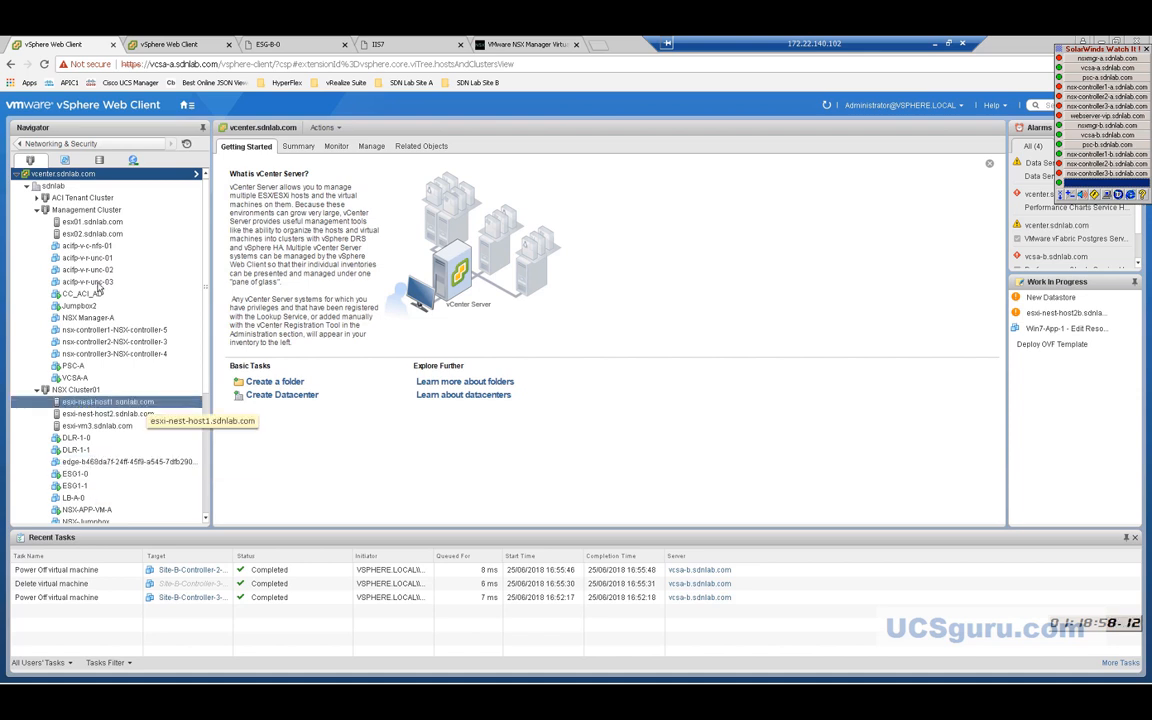
# Power on the nsx-controller1 and nsx-controller2 VMs.
pyautogui.rightClick(89, 333)
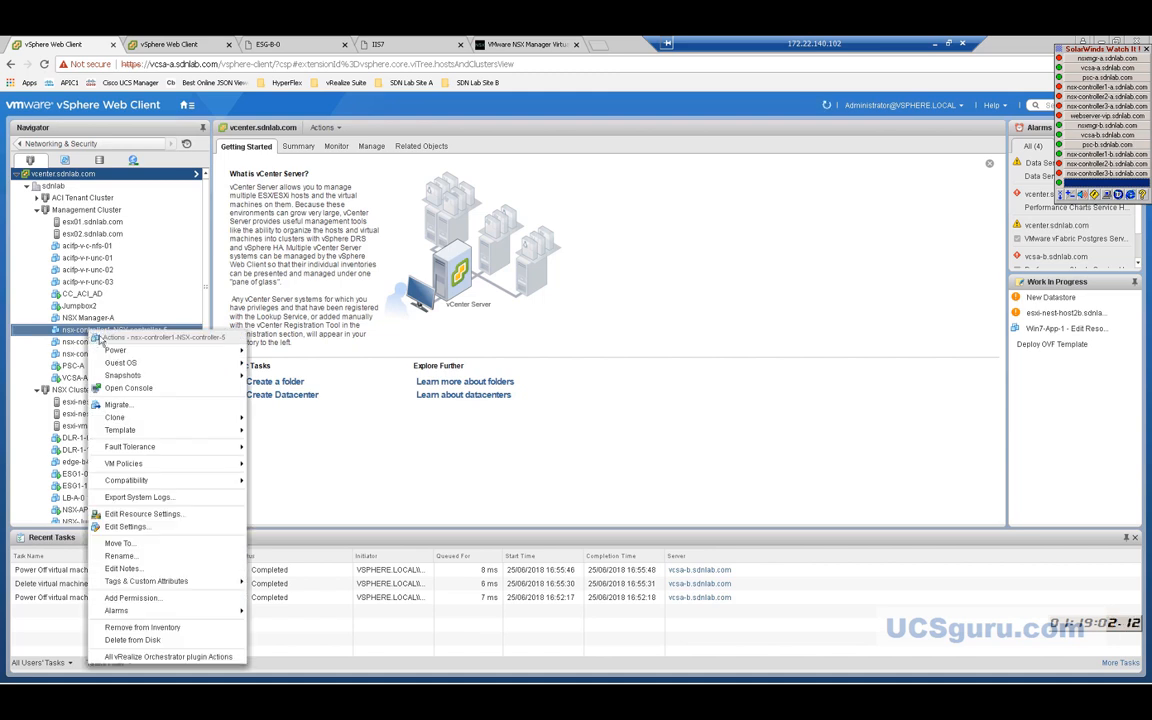
pyautogui.moveTo(121, 353)
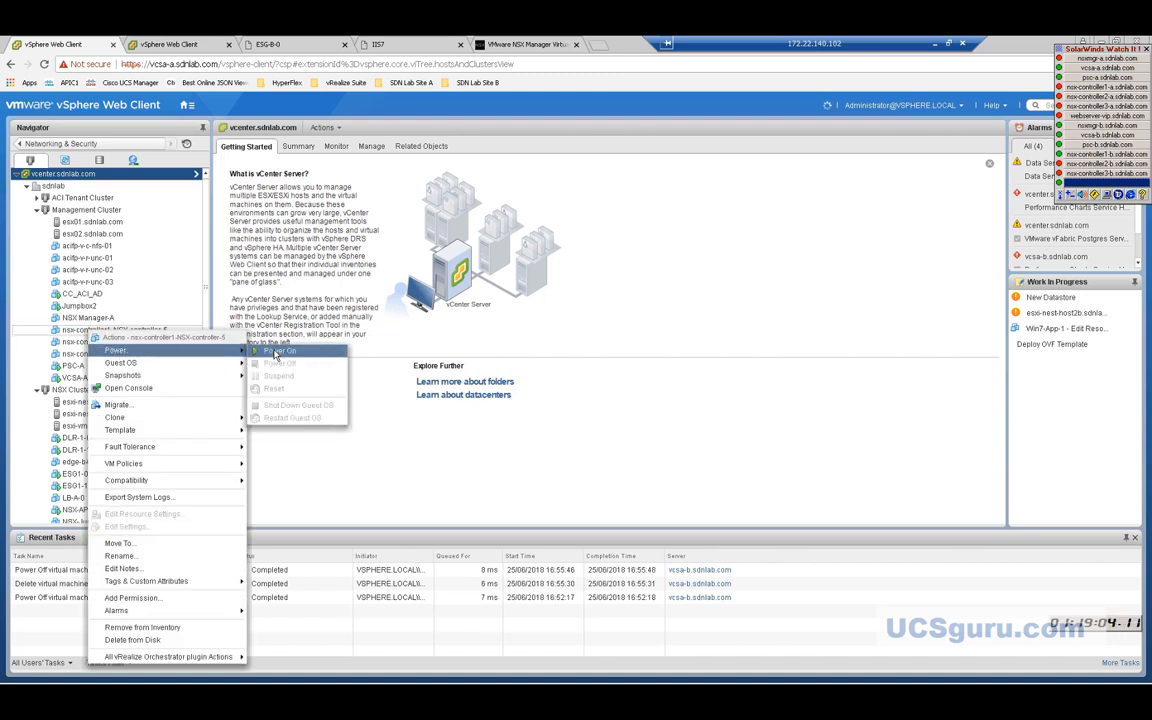
pyautogui.click(276, 352)
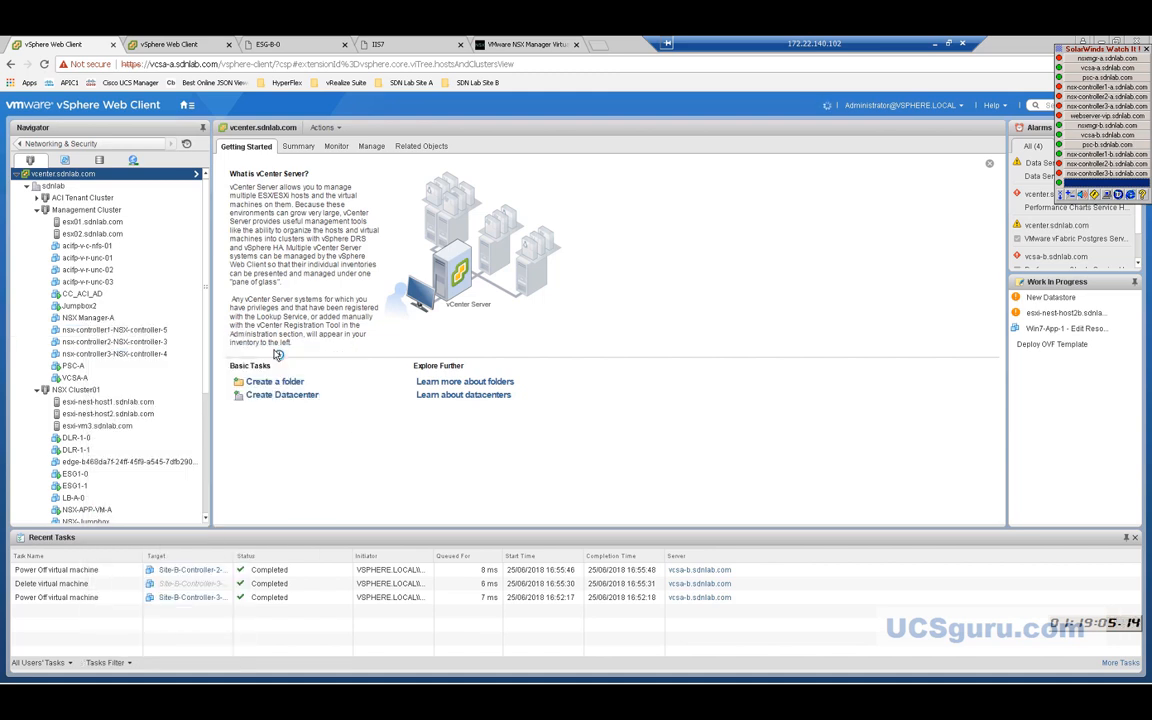
pyautogui.rightClick(155, 347)
pyautogui.moveTo(182, 366)
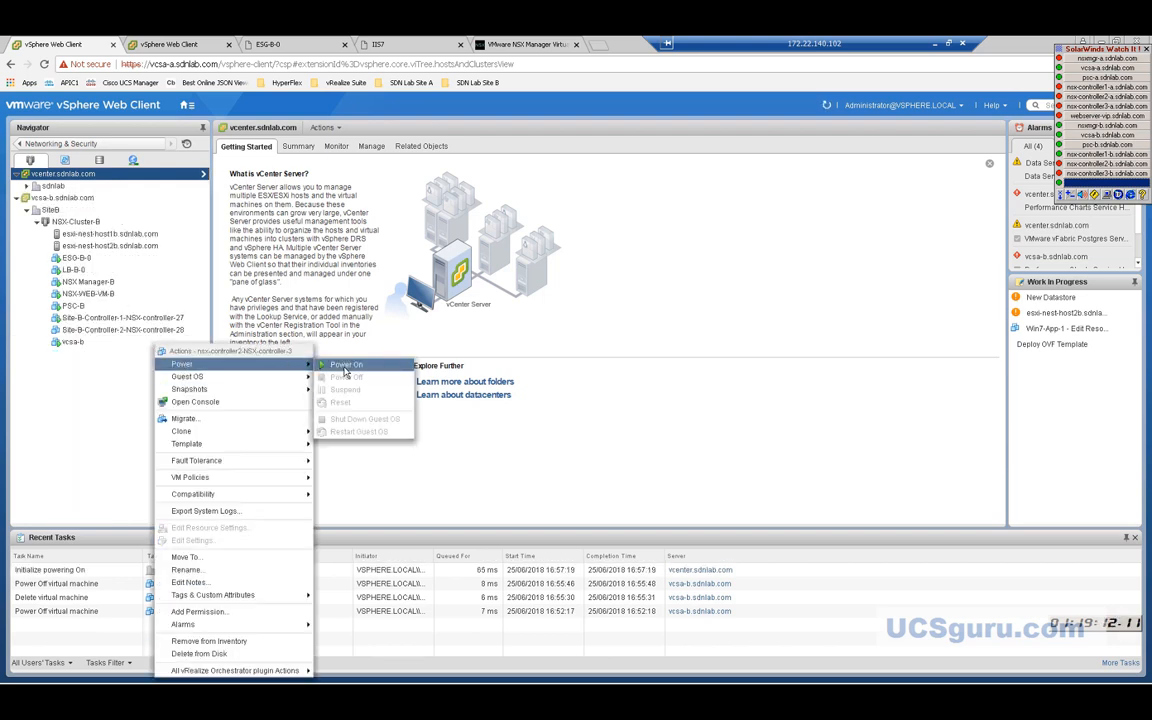
pyautogui.click(345, 366)
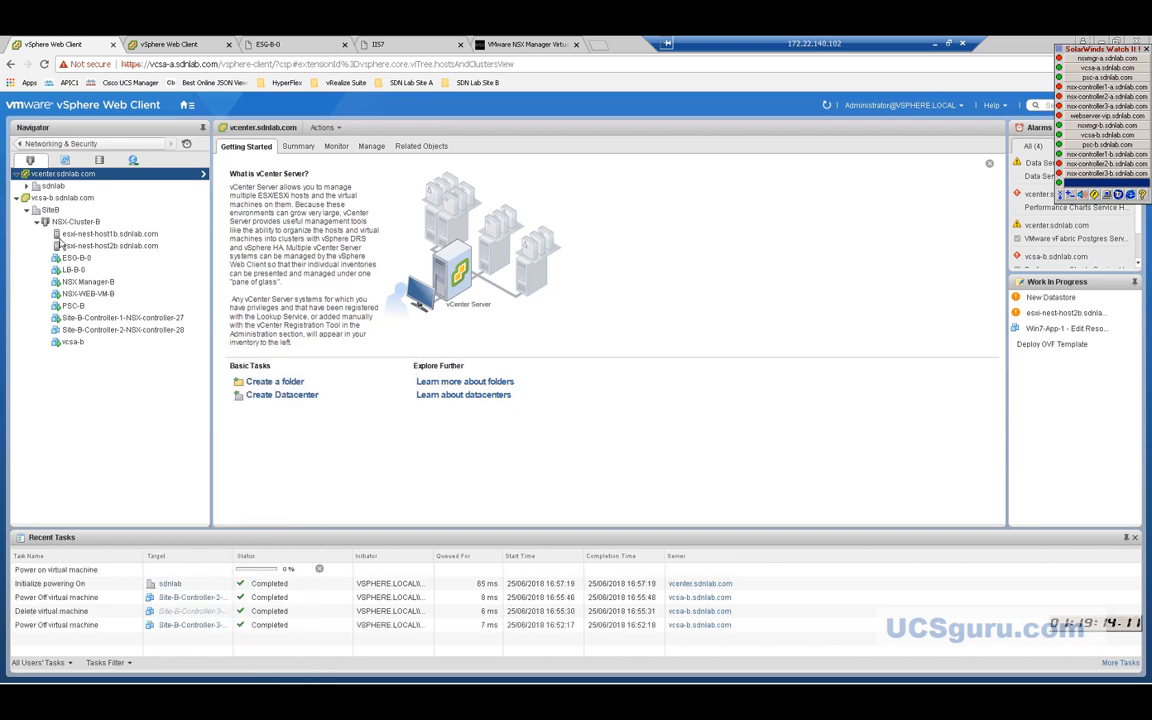
# Expand sdnlab > Management Cluster and power on nsx-controller3.
pyautogui.click(27, 186)
pyautogui.click(37, 211)
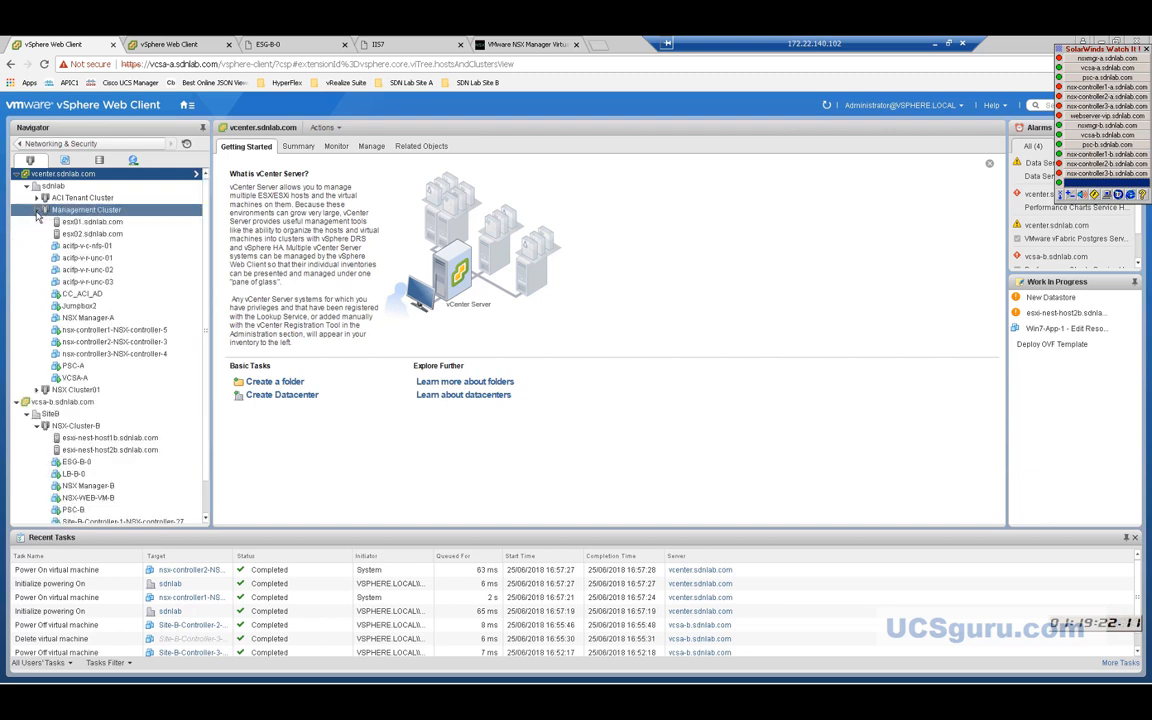
pyautogui.rightClick(112, 356)
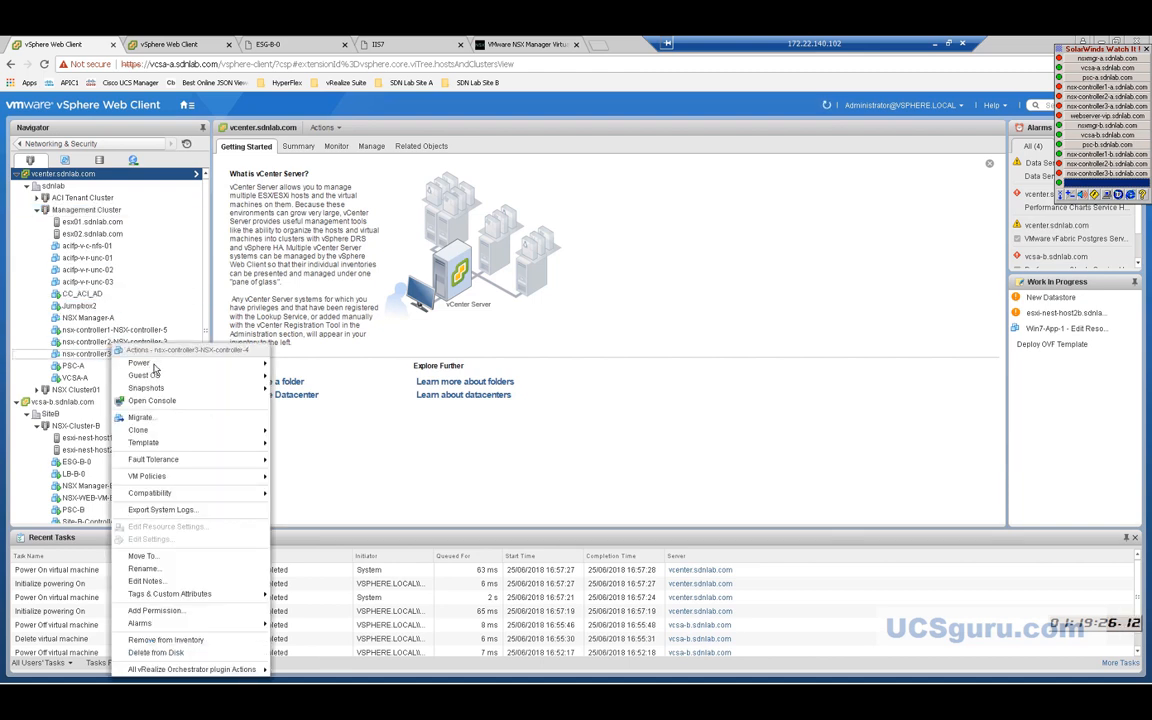
pyautogui.moveTo(148, 367)
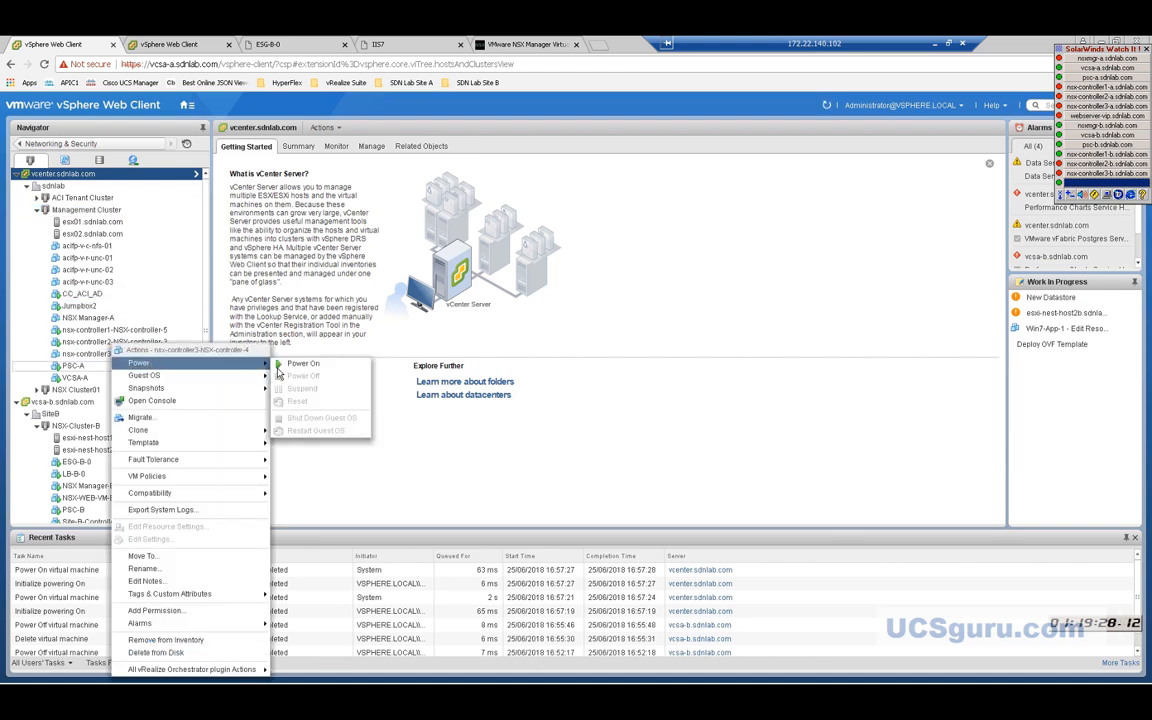
pyautogui.click(296, 365)
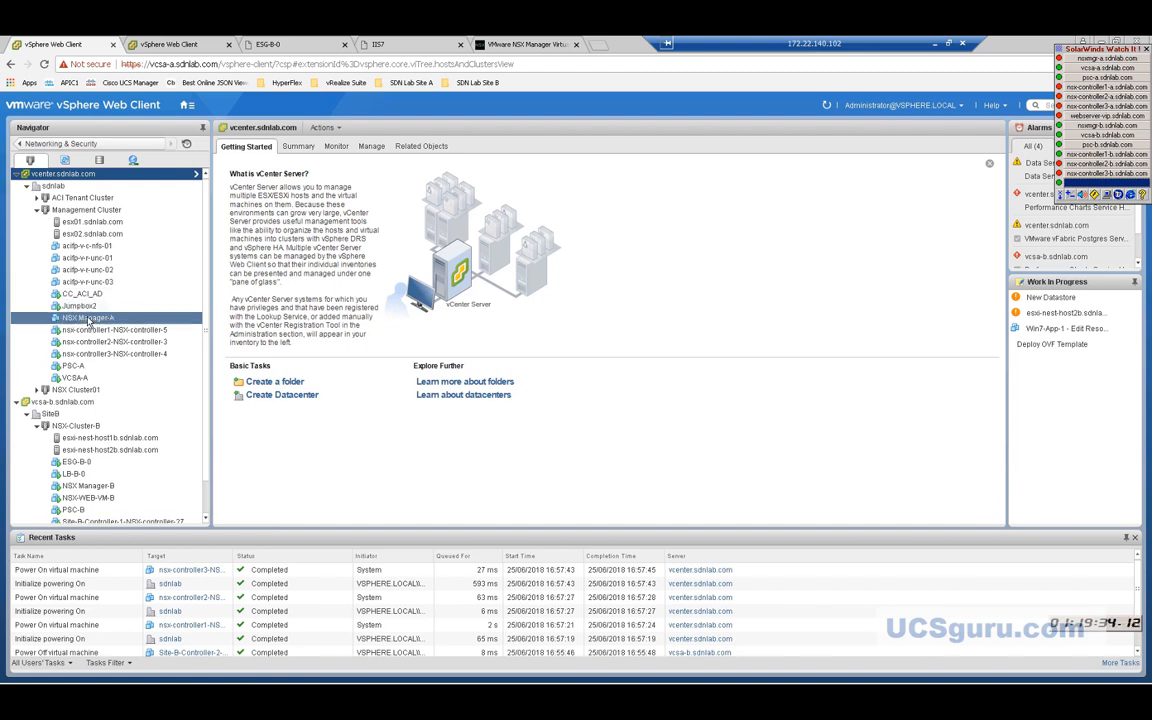
# Power on the NSX Manager-A virtual machine.
pyautogui.rightClick(92, 320)
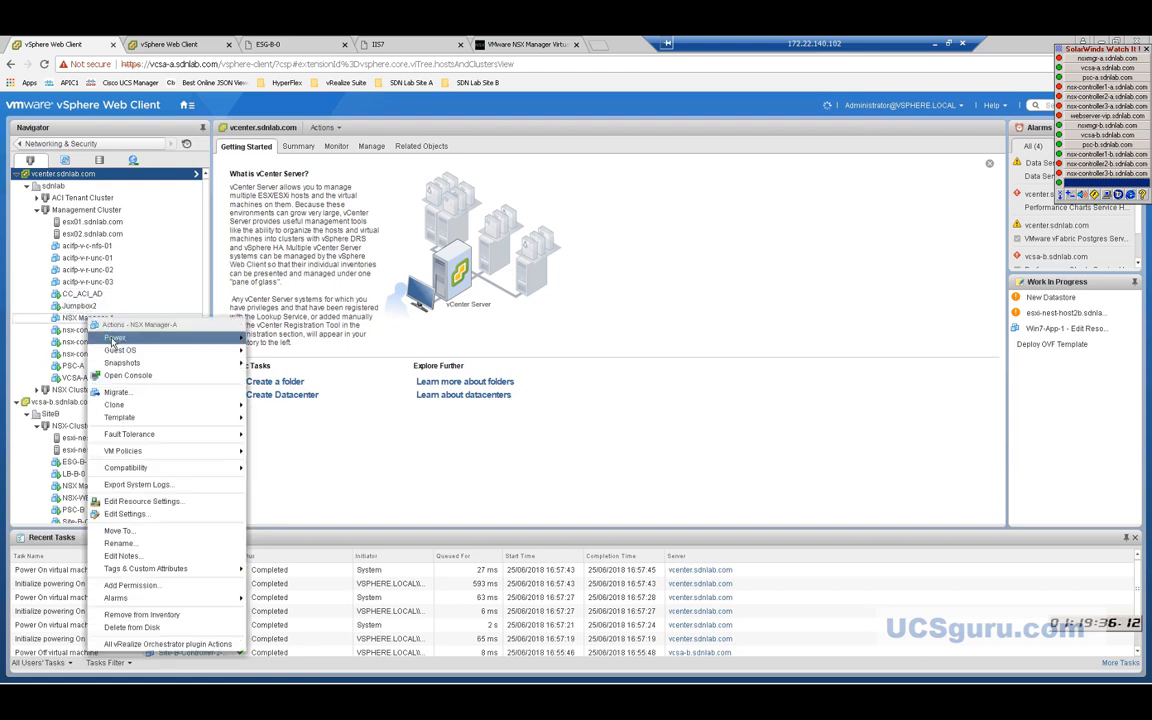
pyautogui.moveTo(124, 341)
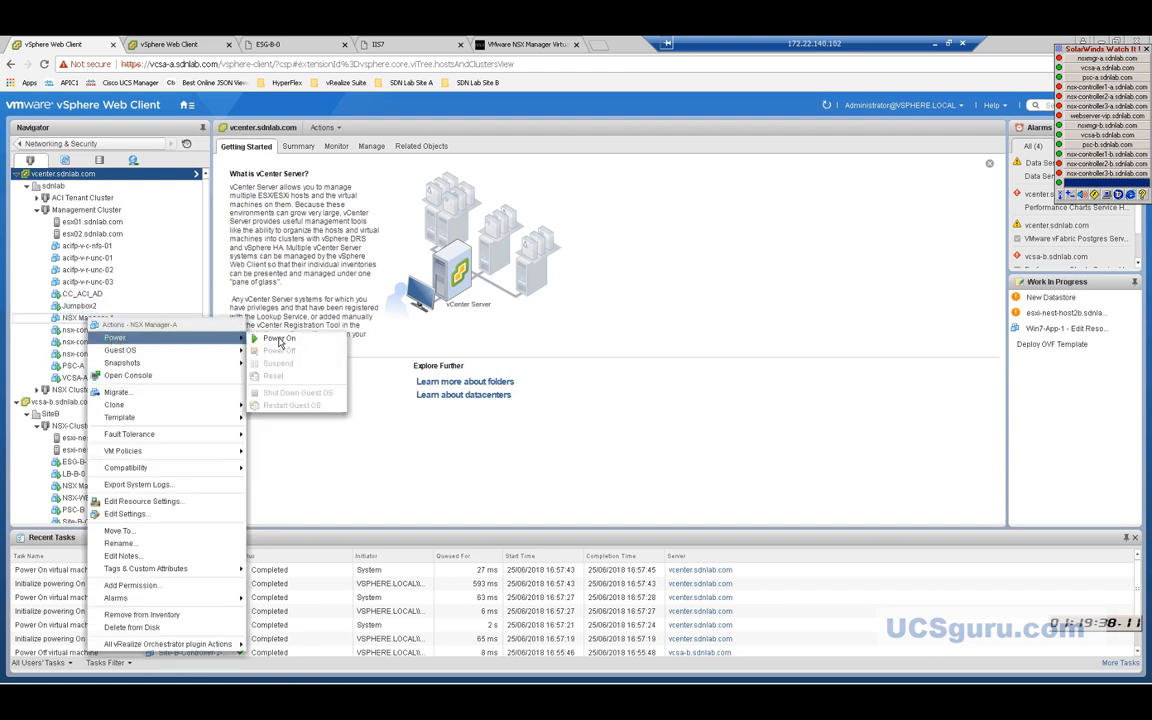
pyautogui.click(280, 339)
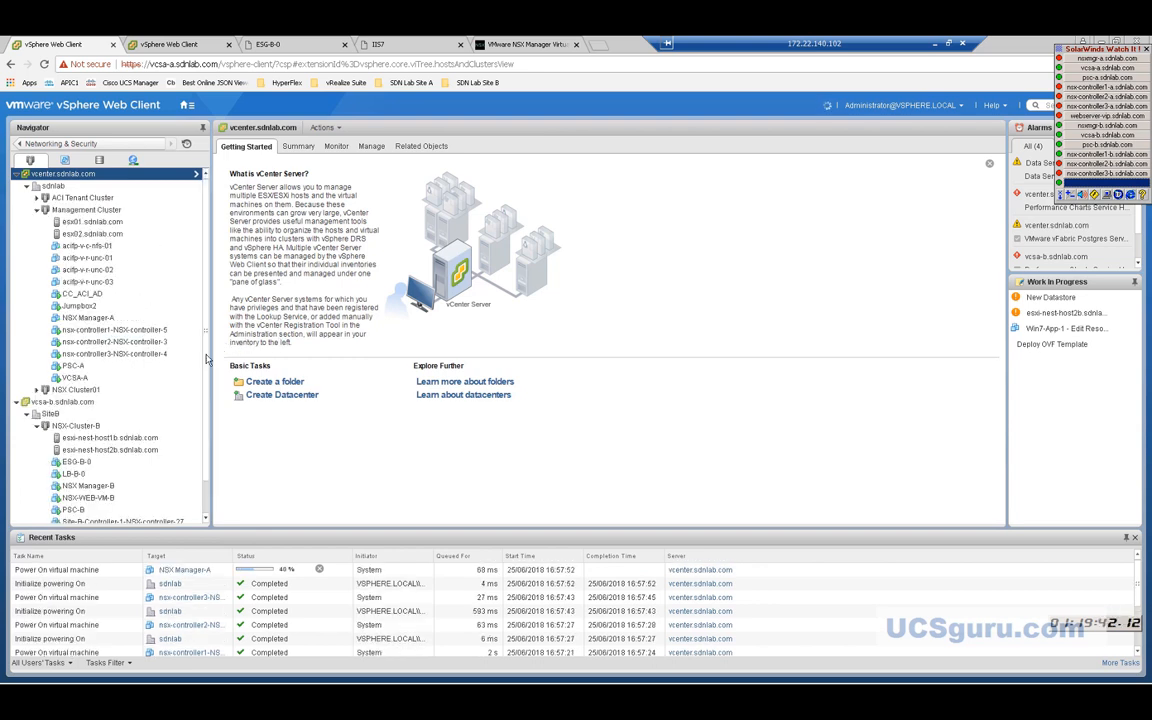
# Expand NSX Cluster01 and power on the LB-A-0 load balancer VM.
pyautogui.scroll(-1, 156, 342)
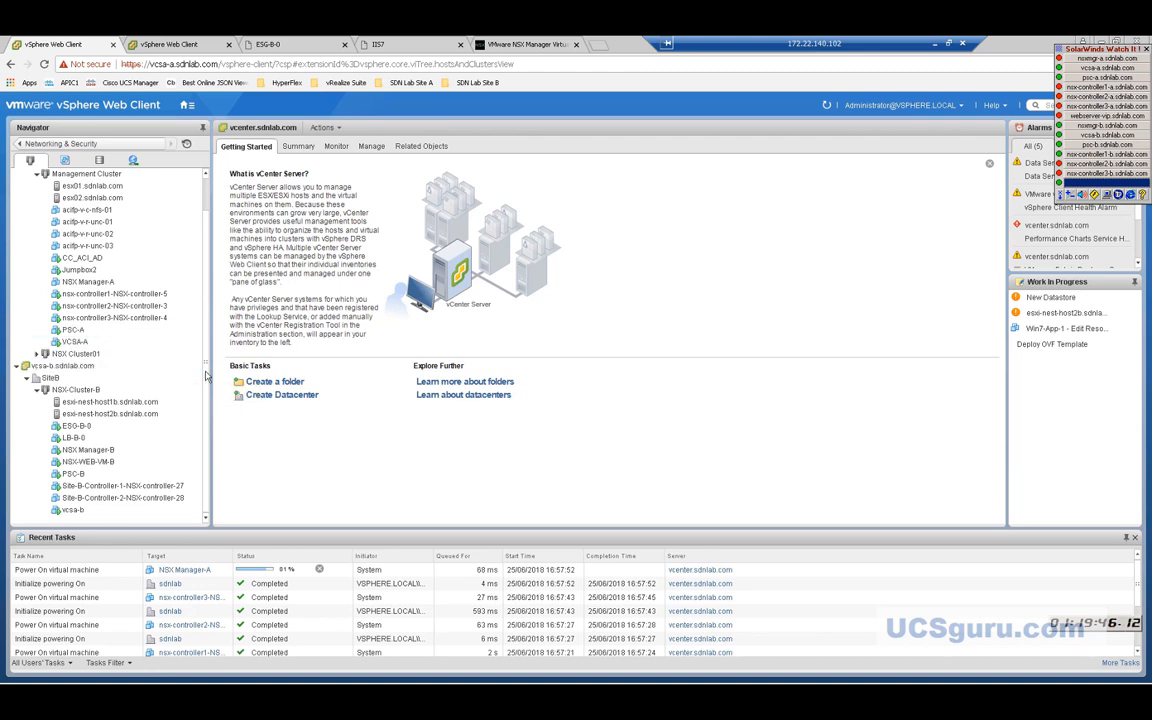
pyautogui.click(88, 461)
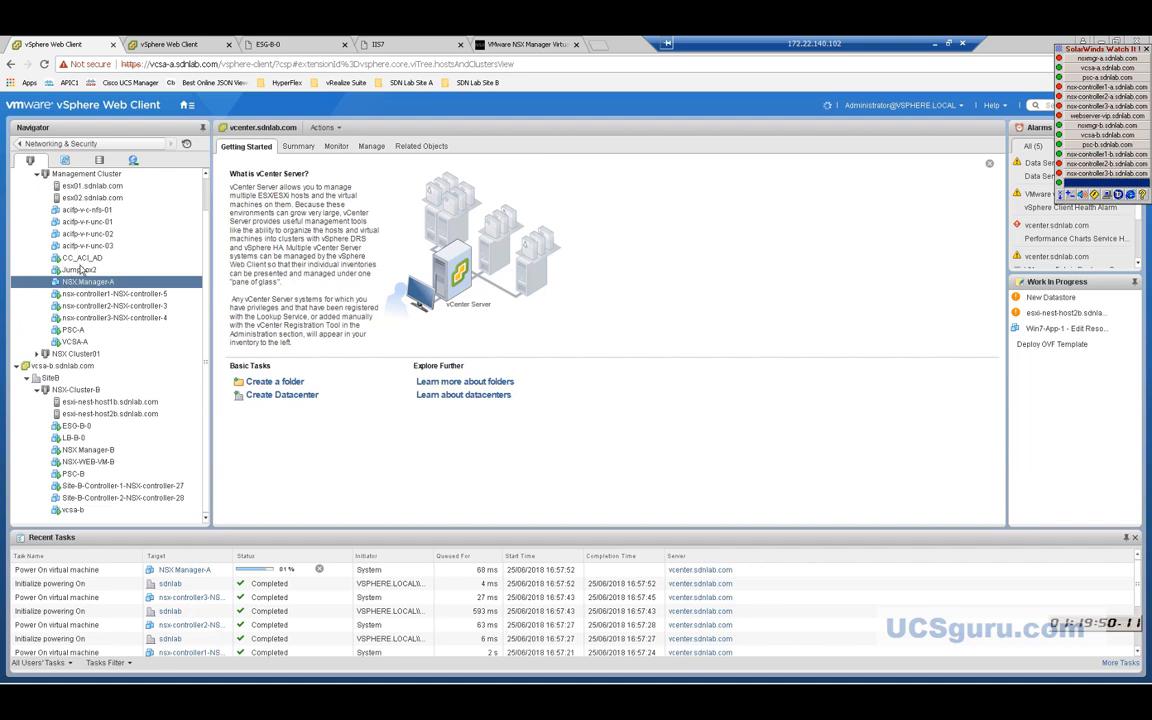
pyautogui.click(38, 354)
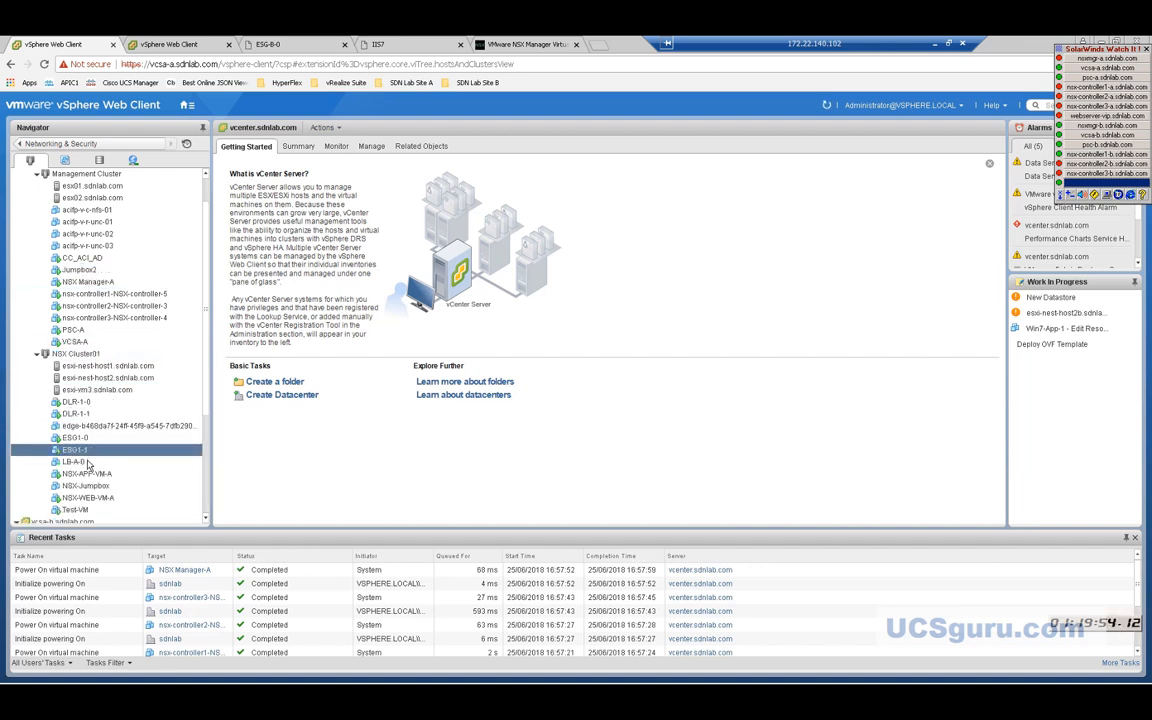
pyautogui.rightClick(87, 464)
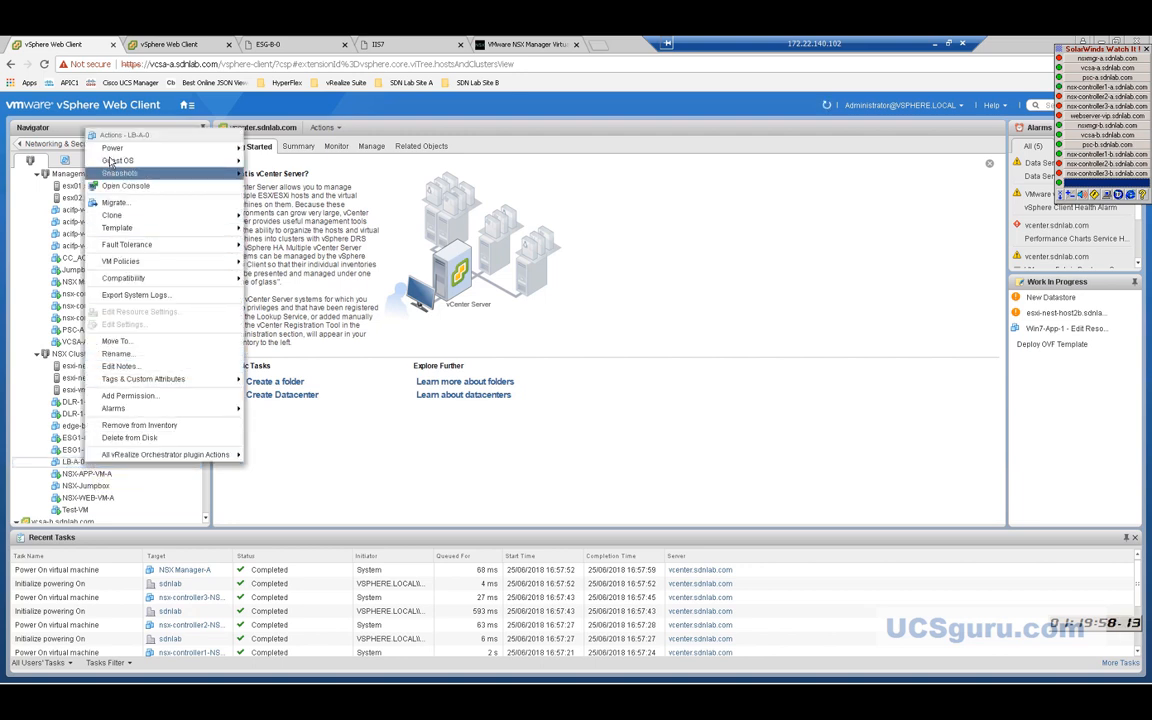
pyautogui.moveTo(113, 152)
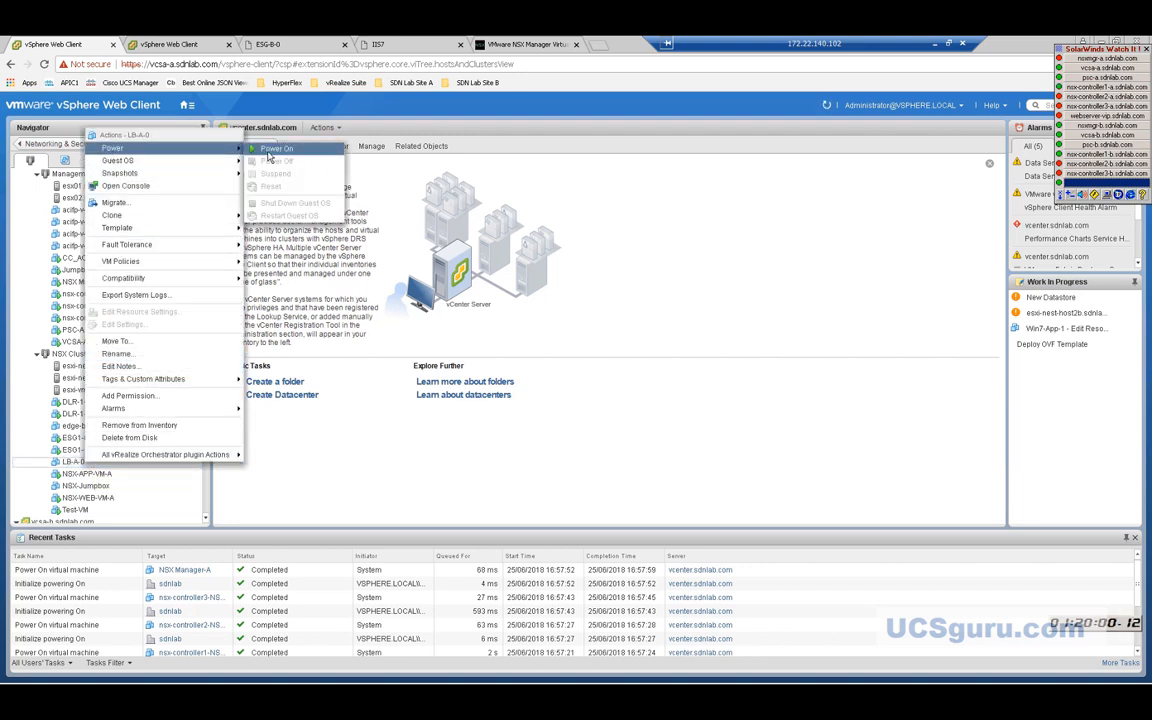
pyautogui.click(270, 149)
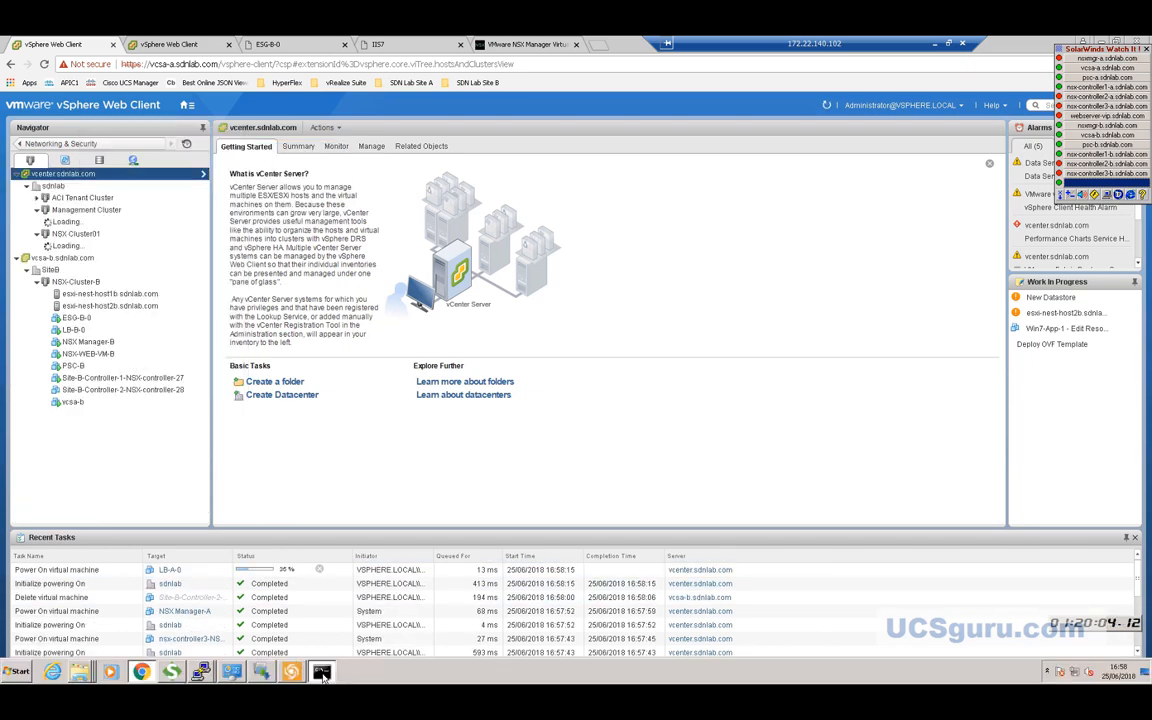
# Check the running ping window, then return to the inventory and scroll to the Site B VMs.
pyautogui.click(321, 672)
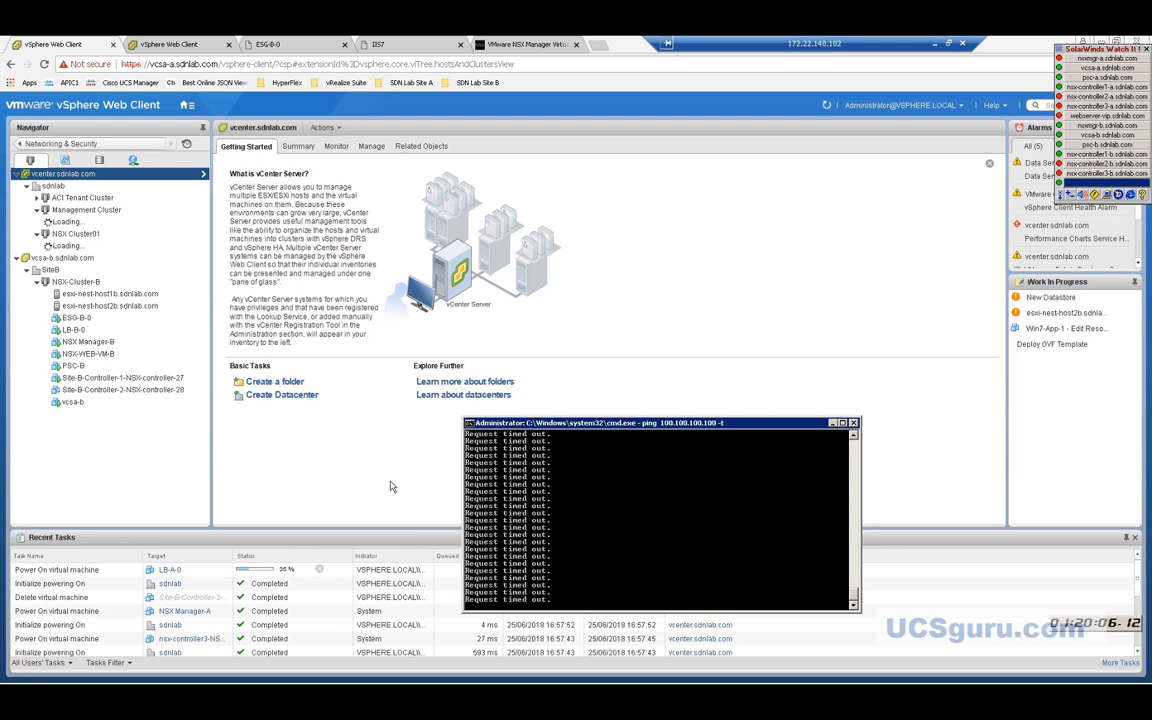
pyautogui.click(152, 377)
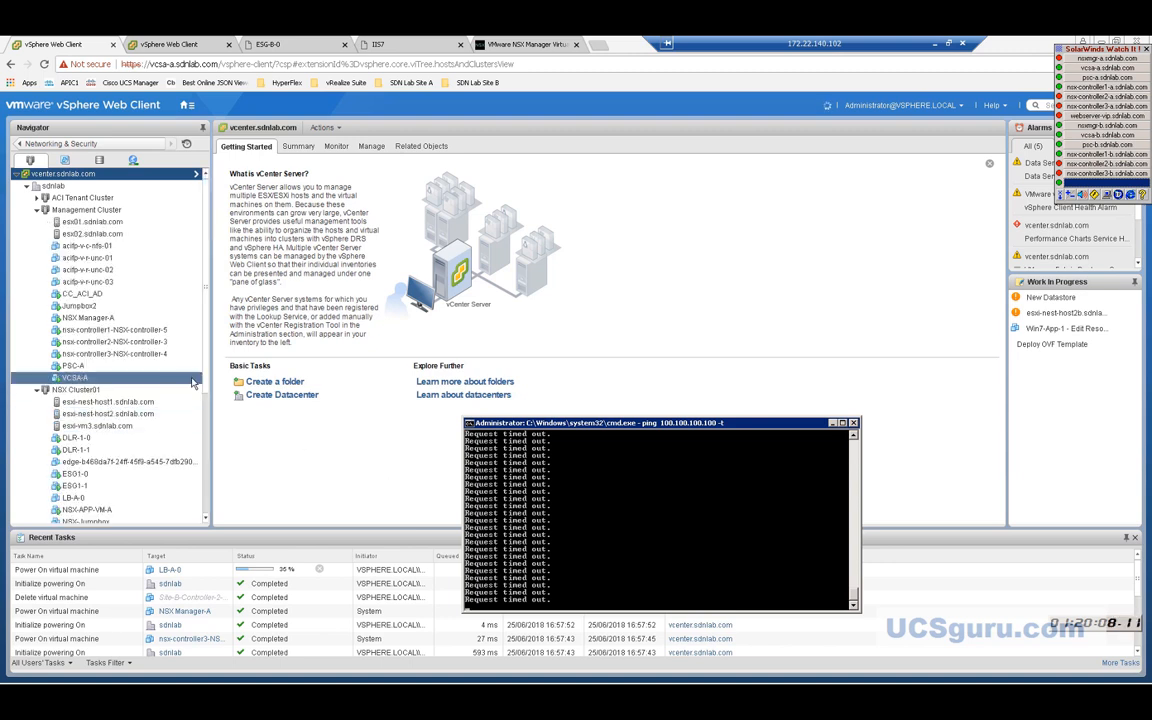
pyautogui.click(205, 380)
pyautogui.scroll(-1, 204, 385)
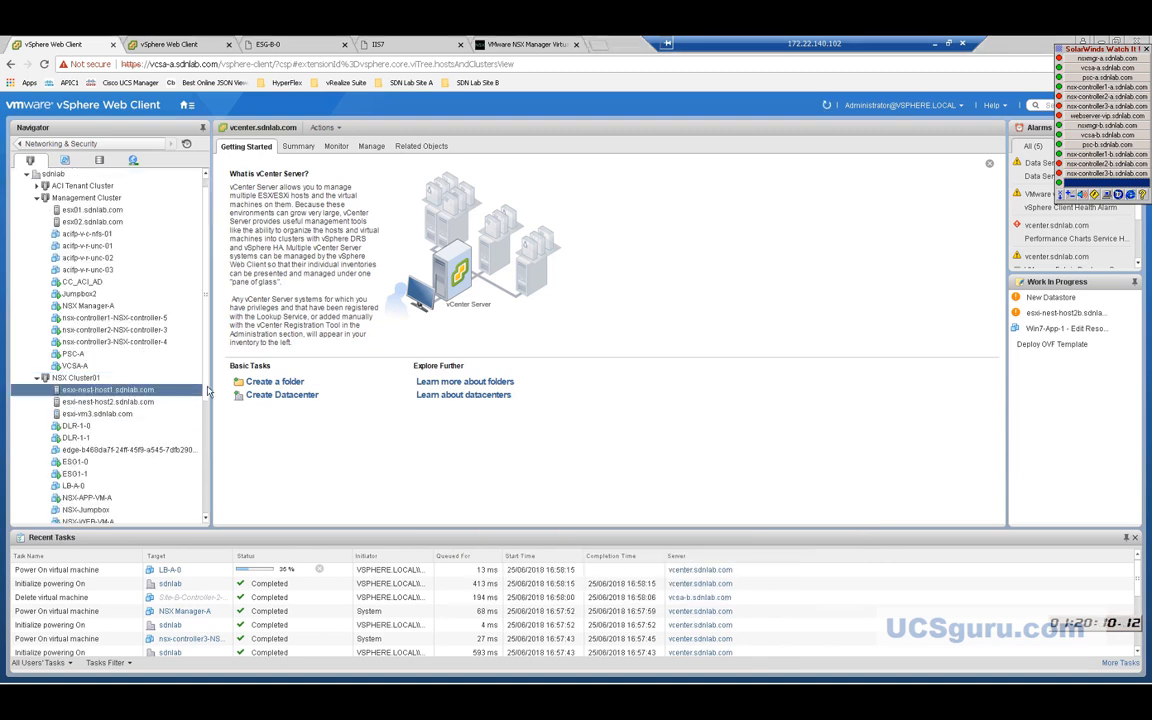
pyautogui.scroll(-4, 202, 400)
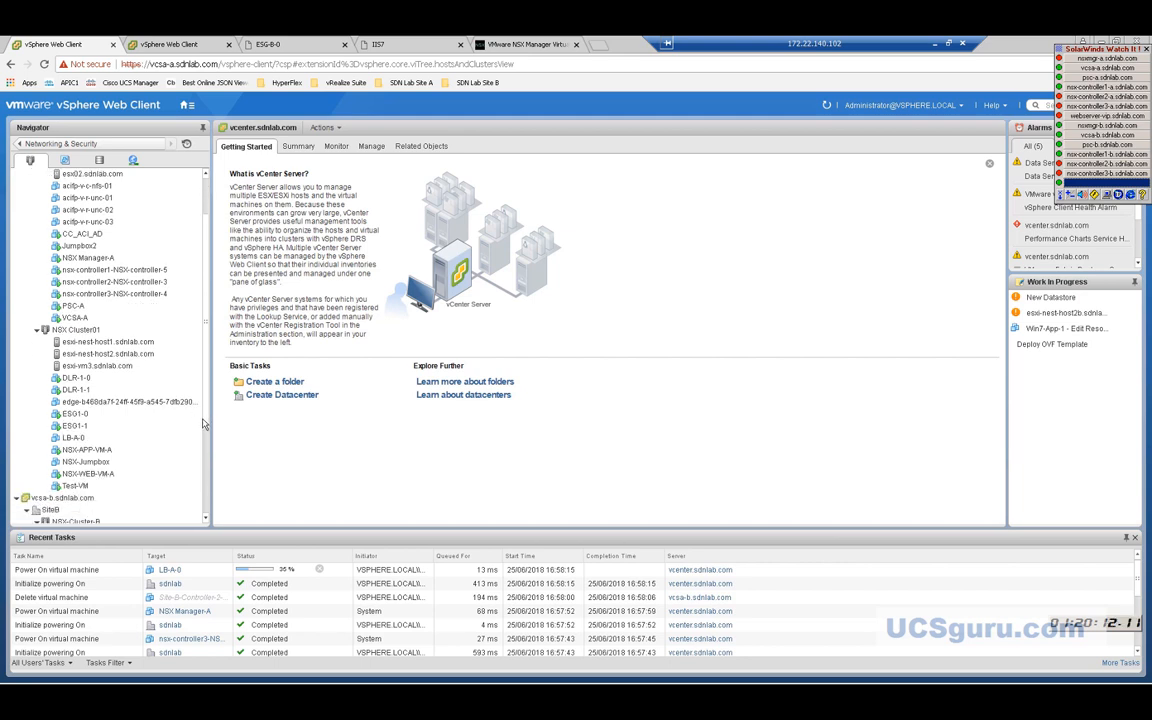
pyautogui.scroll(-9, 200, 440)
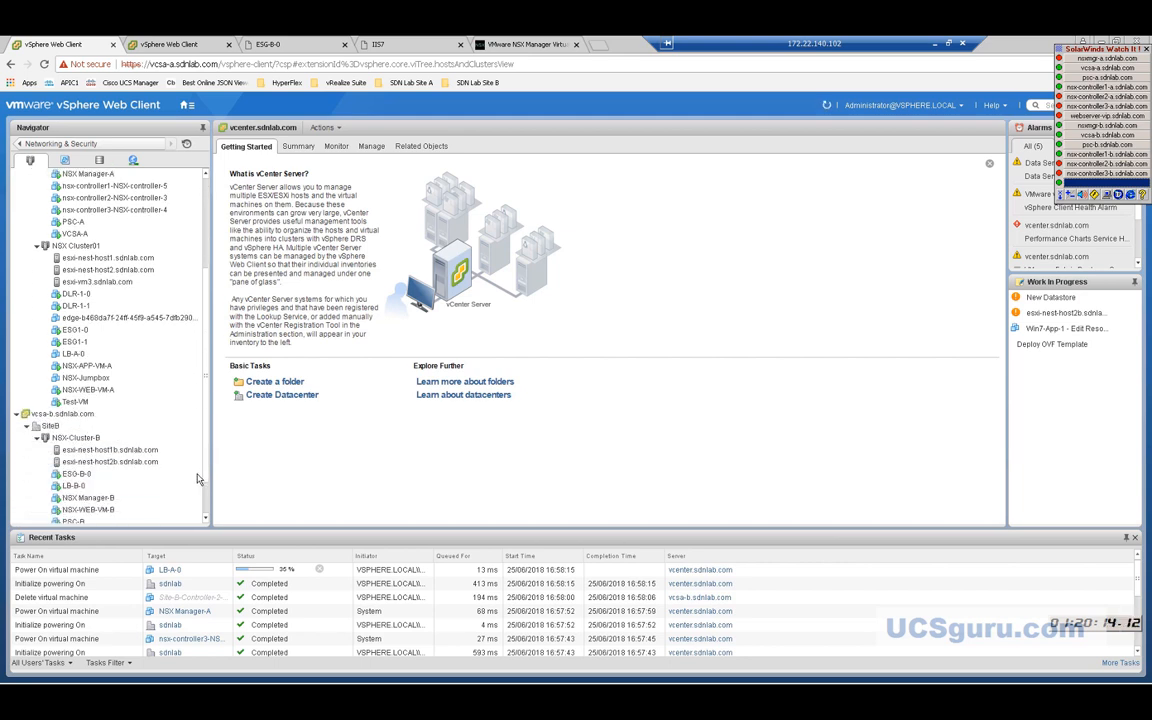
pyautogui.scroll(-2, 196, 492)
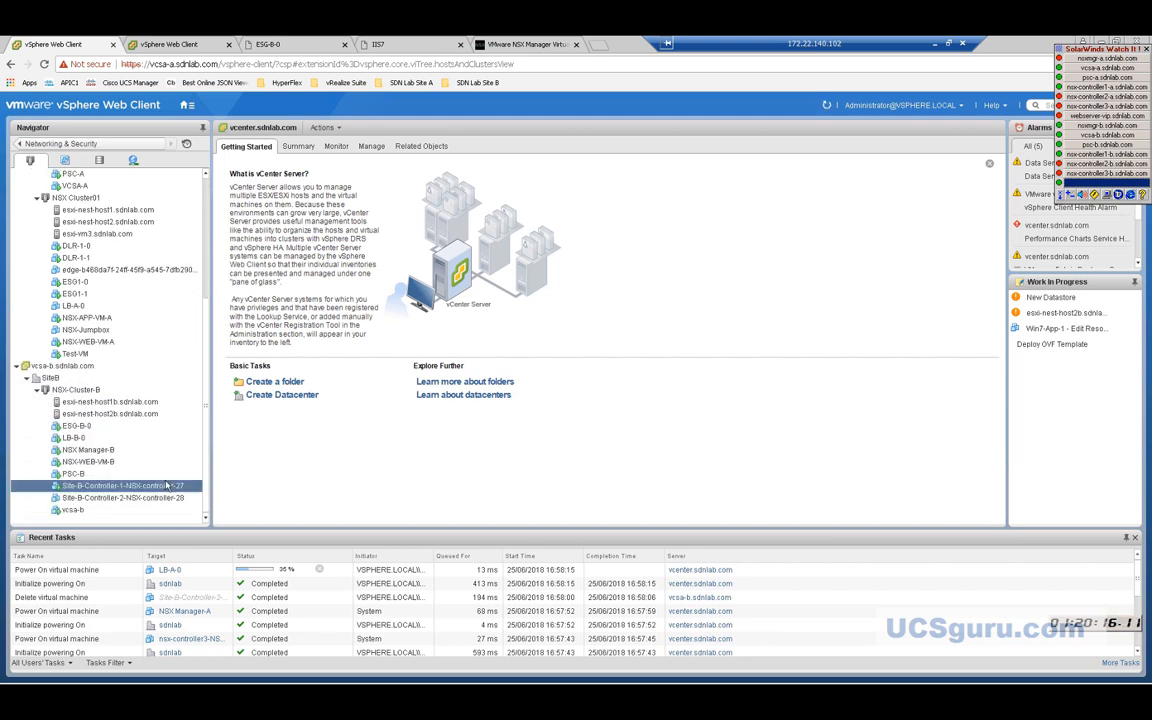
# Power off the LB-B-0 virtual machine and confirm with Yes.
pyautogui.click(130, 476)
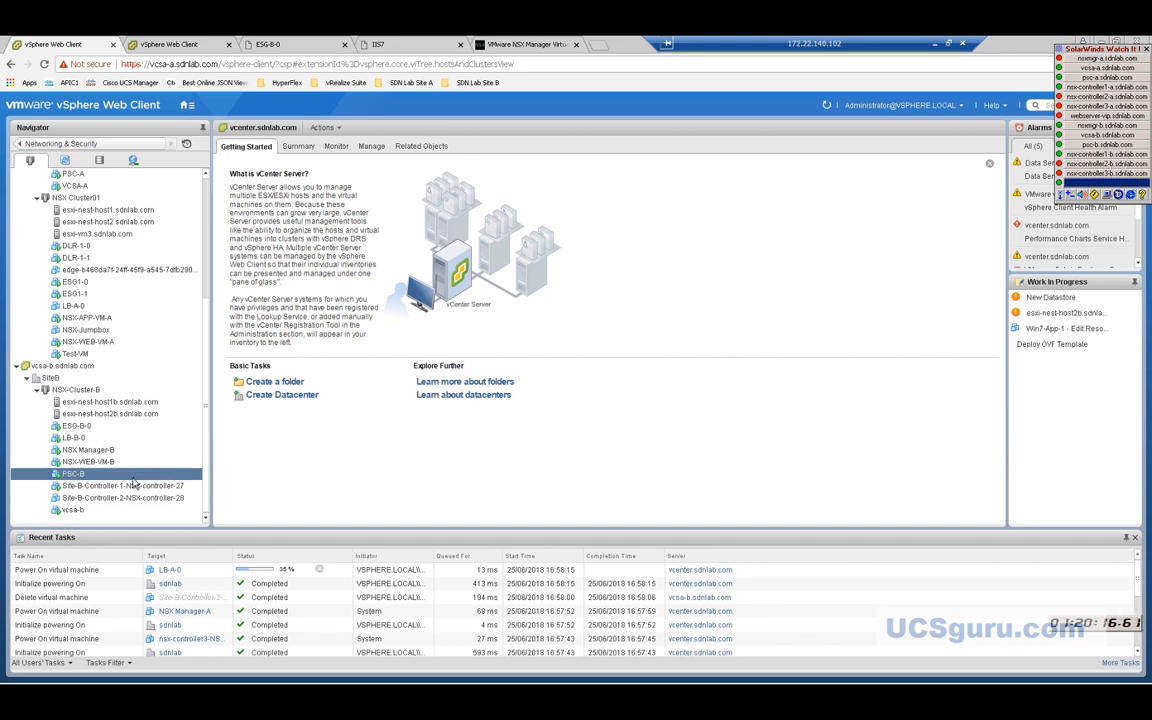
pyautogui.click(82, 440)
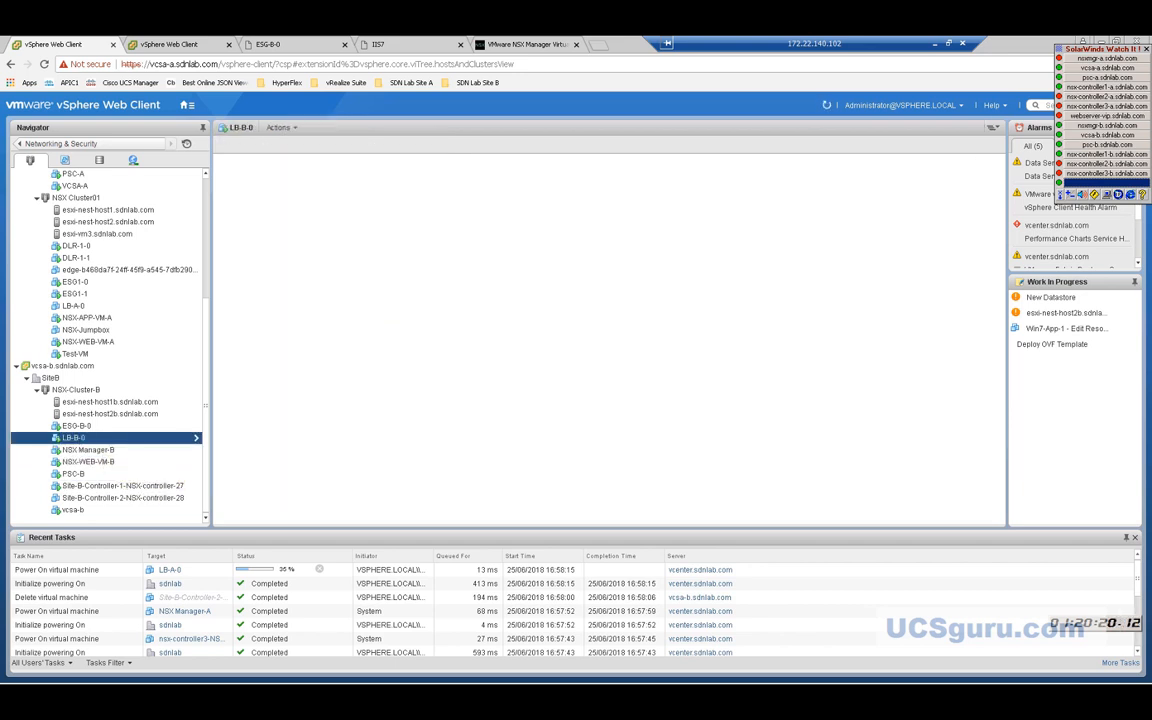
pyautogui.rightClick(84, 440)
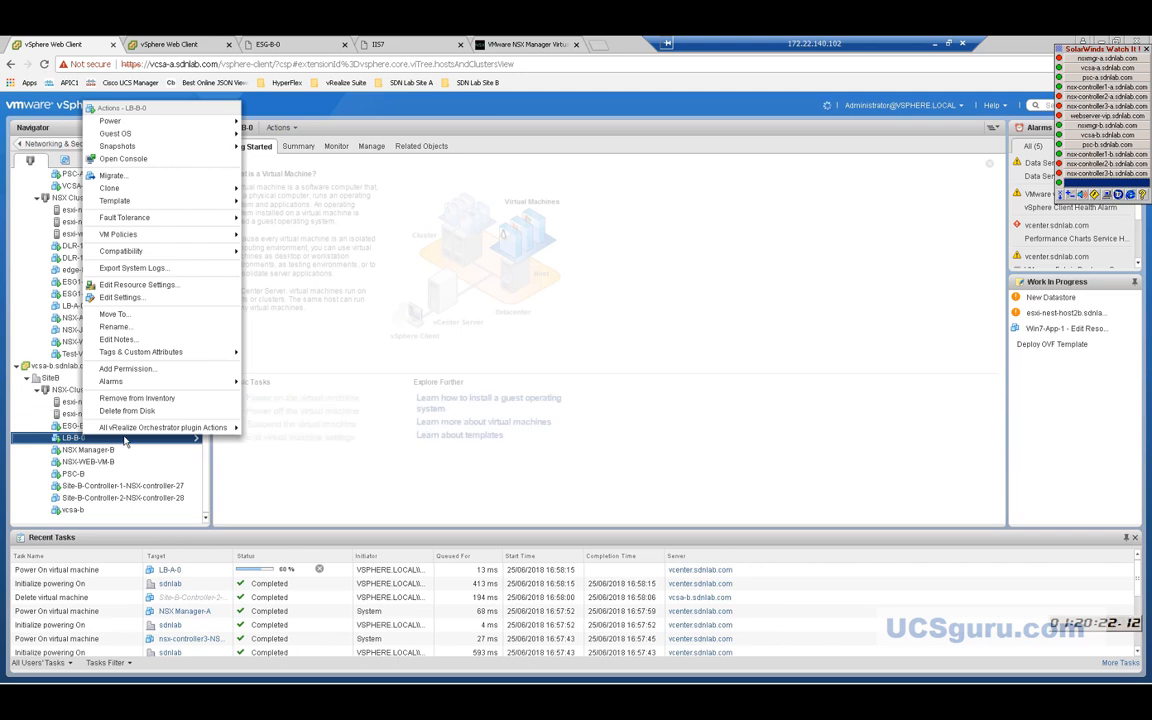
pyautogui.moveTo(112, 128)
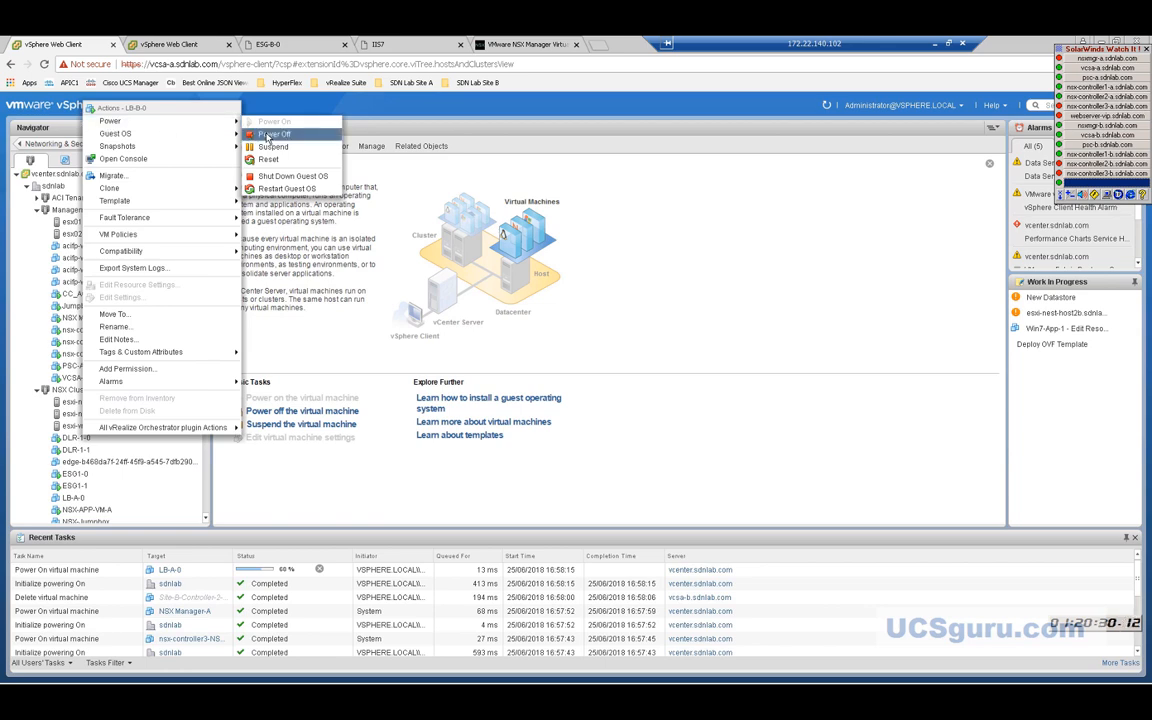
pyautogui.click(268, 135)
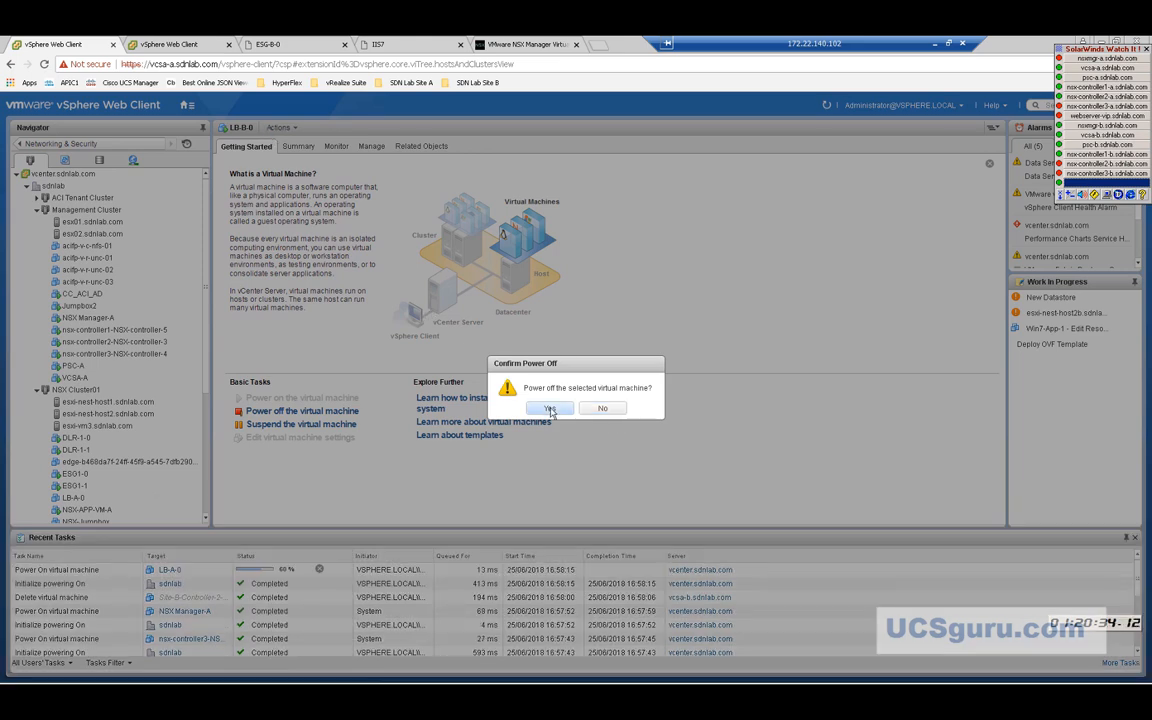
pyautogui.click(550, 410)
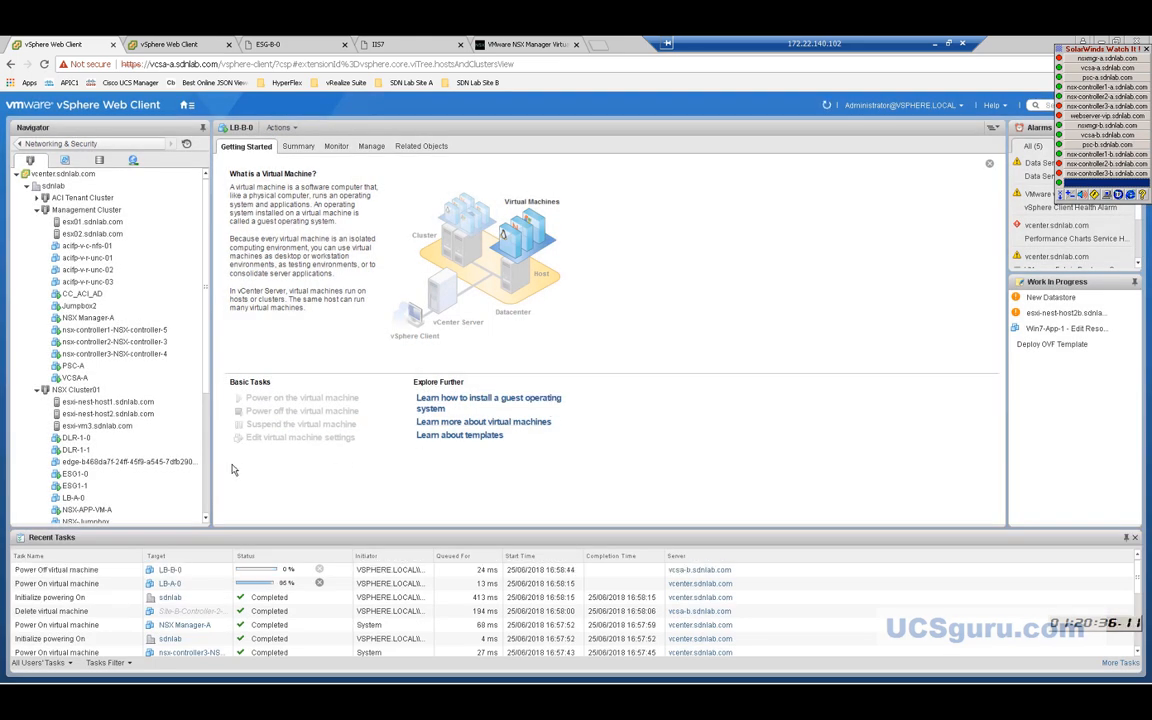
pyautogui.click(177, 474)
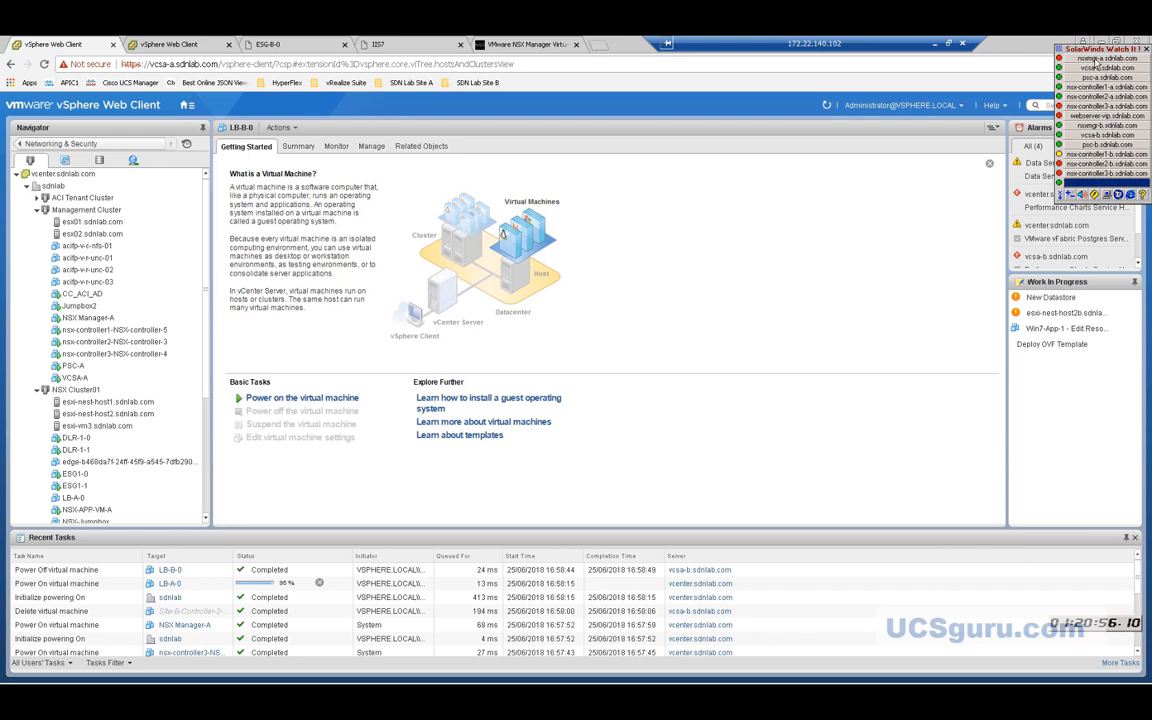
# Go to Networking & Security > Installation and Upgrade to list the NSX controller nodes.
pyautogui.click(184, 105)
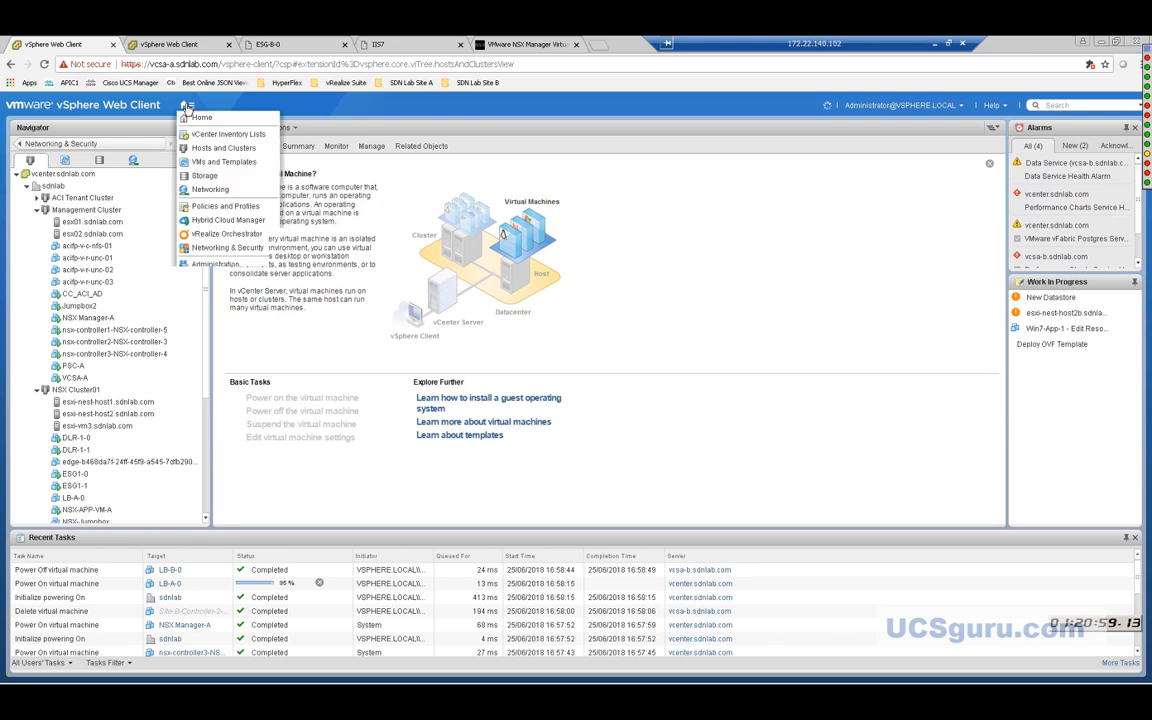
pyautogui.click(218, 249)
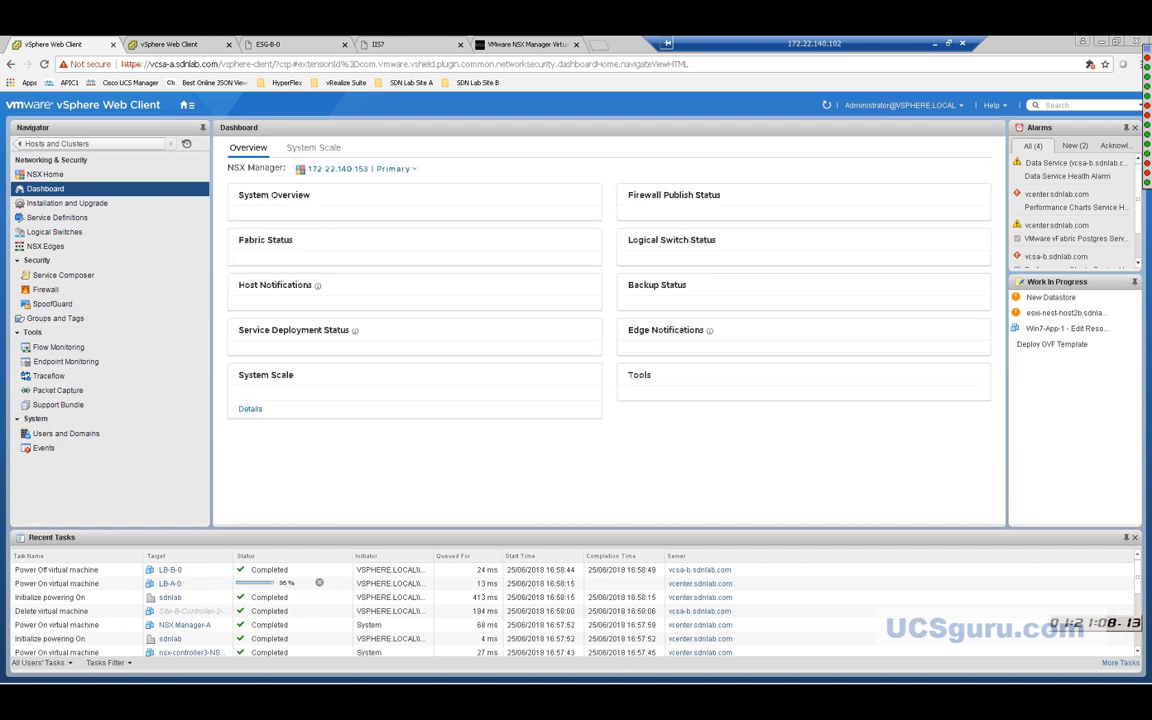
pyautogui.click(44, 208)
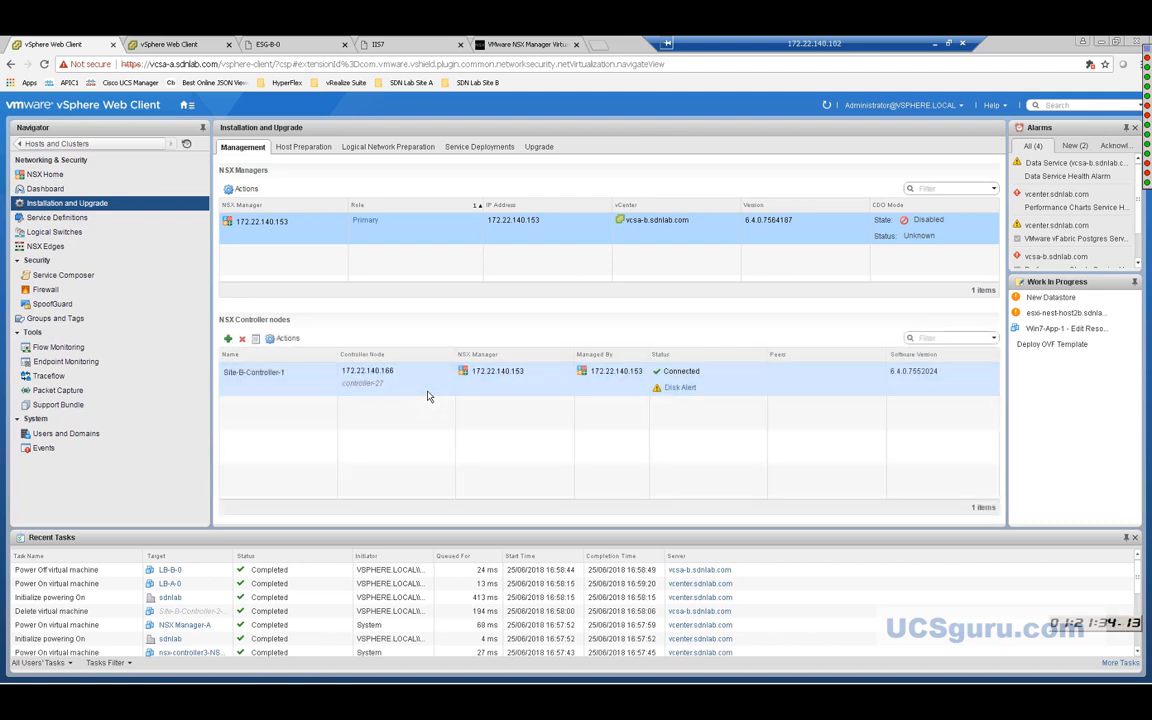
# Forcefully delete Site-B-Controller-1, acknowledging the critical warning.
pyautogui.click(258, 387)
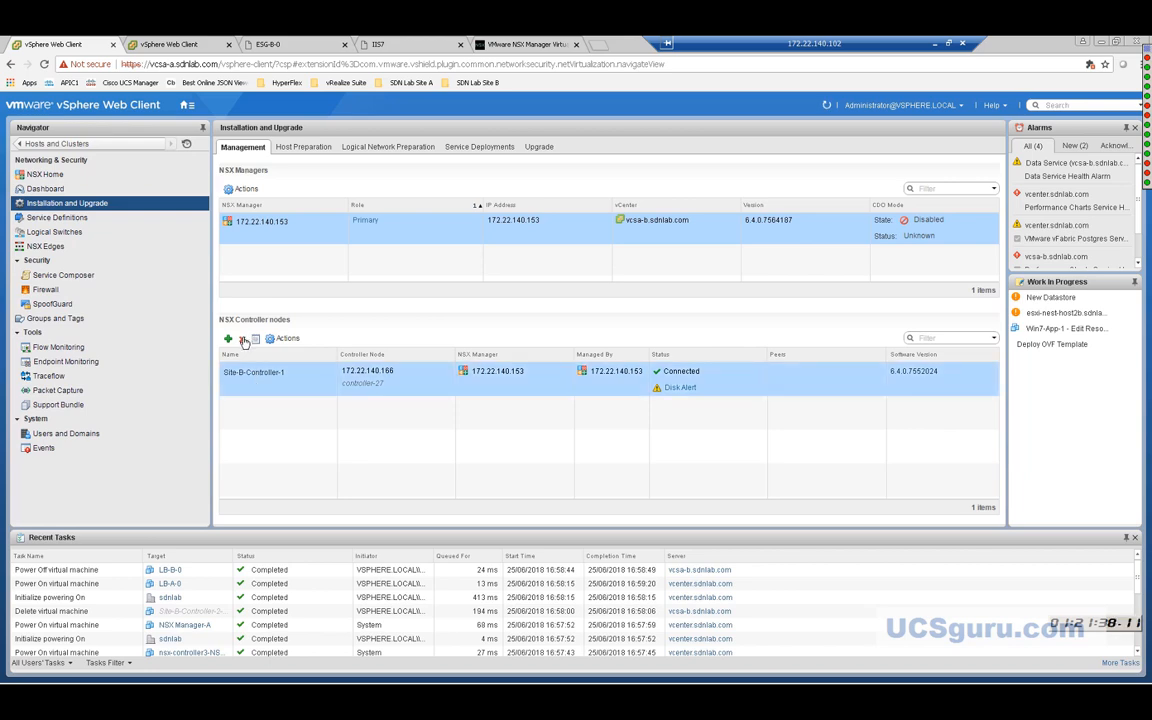
pyautogui.click(243, 341)
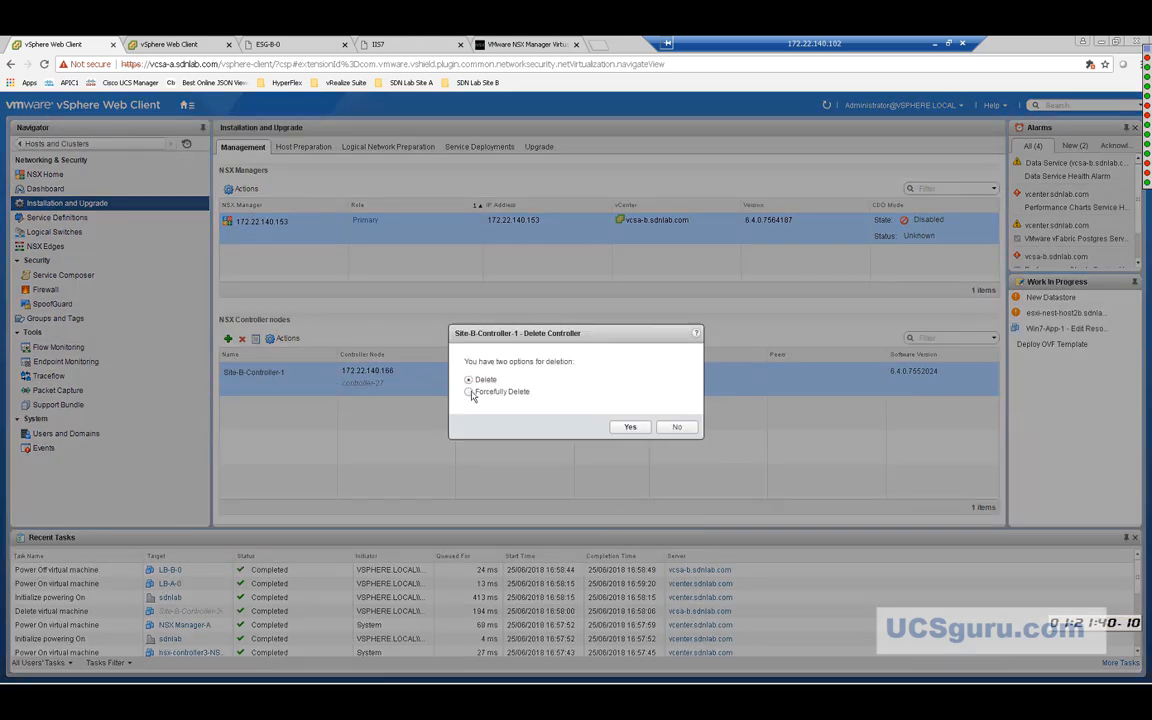
pyautogui.click(470, 392)
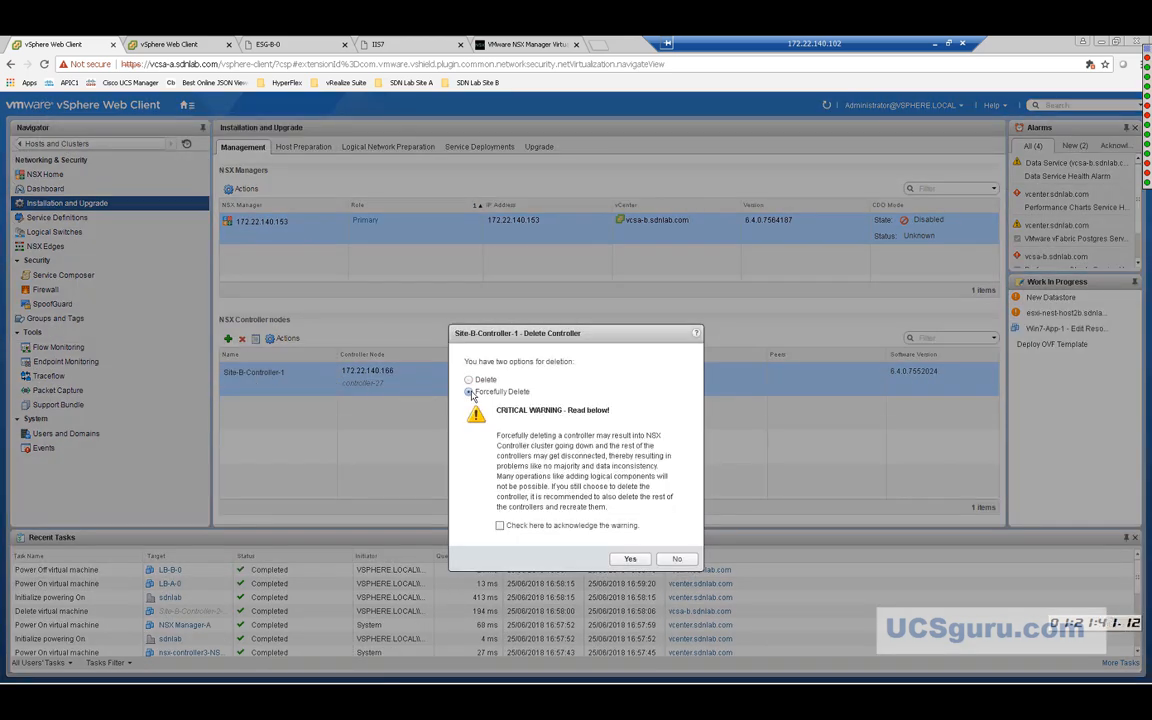
pyautogui.click(499, 525)
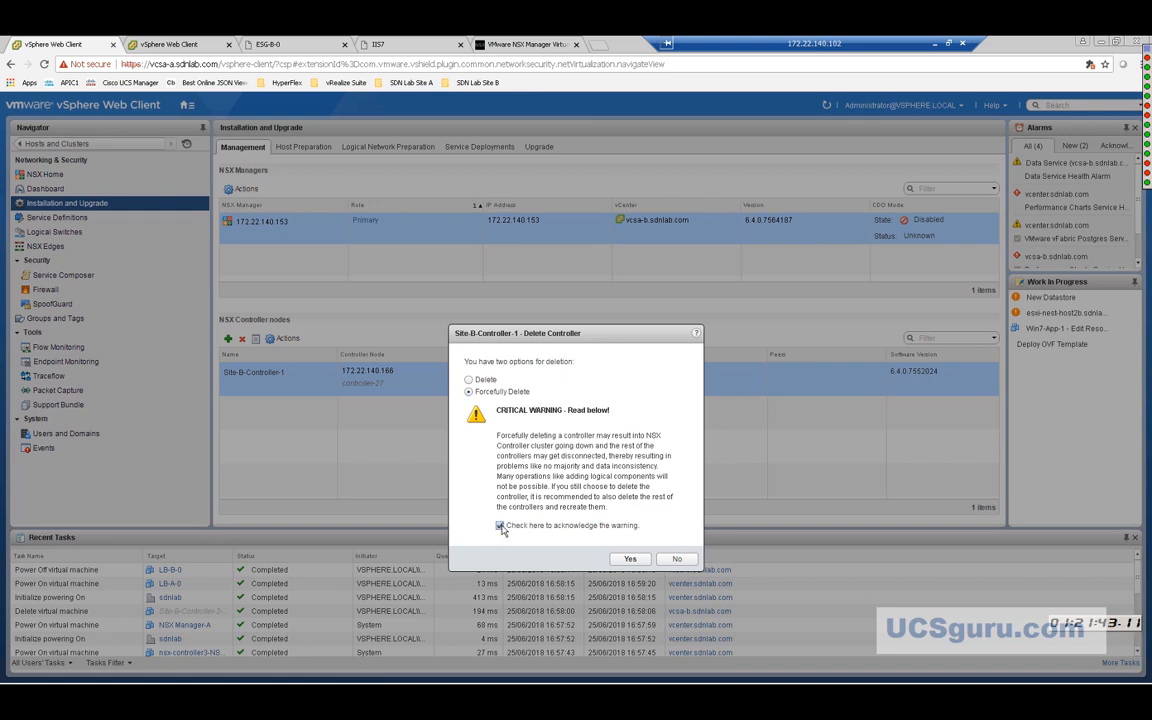
pyautogui.click(631, 560)
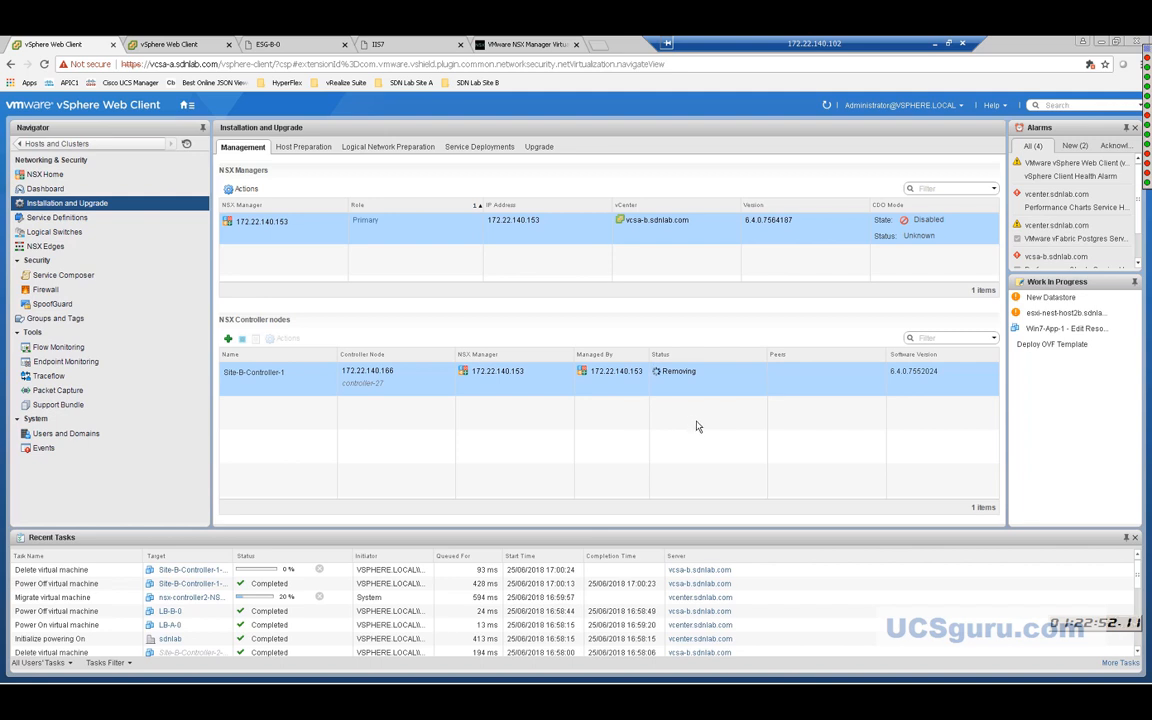
# Wait for the controller removal to finish, leaving 0 controller nodes.
pyautogui.moveTo(1145, 86)
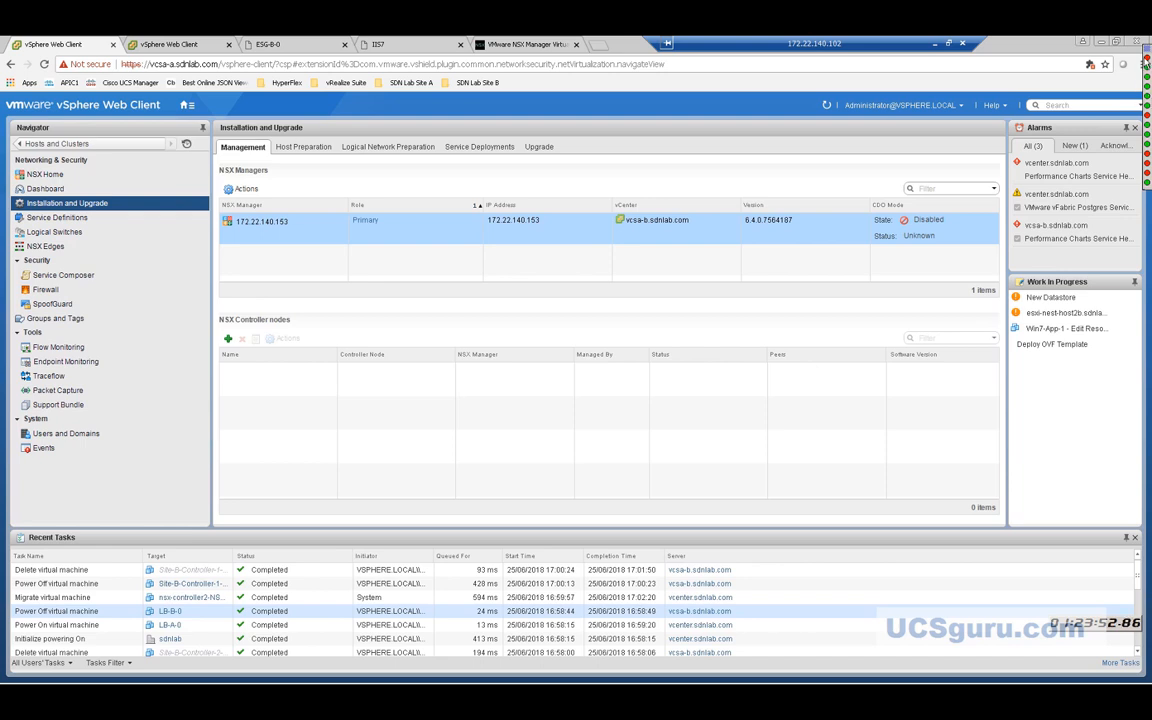
pyautogui.moveTo(1147, 48)
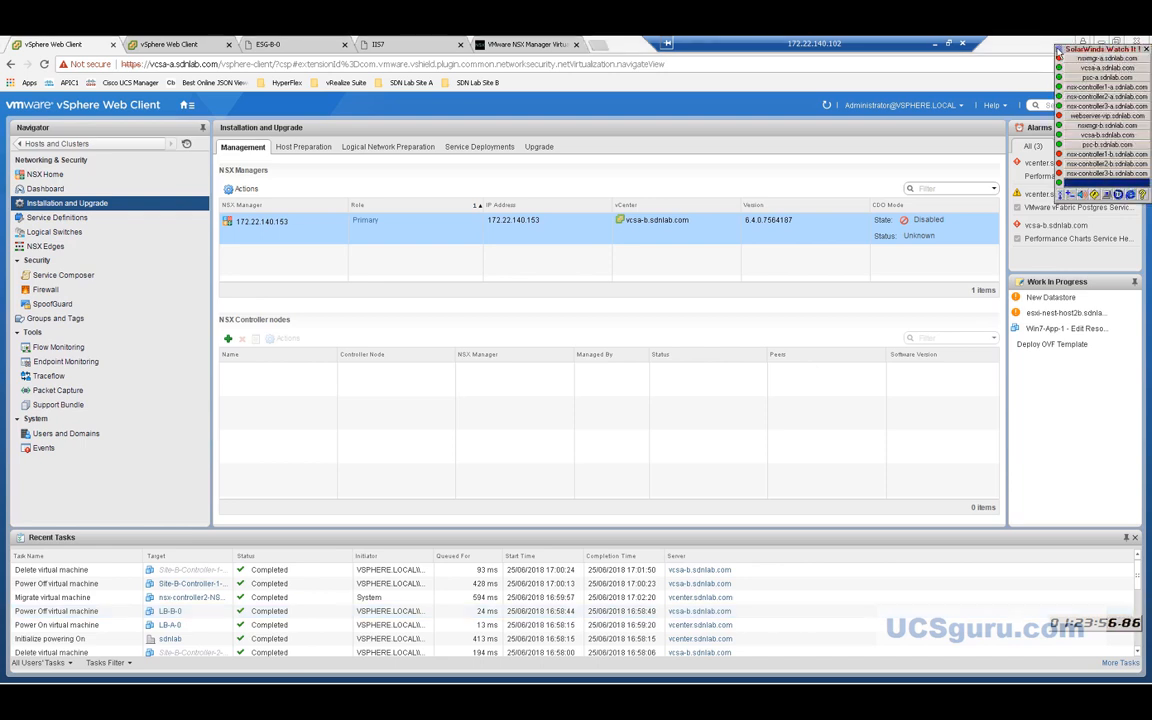
pyautogui.rightClick(1058, 52)
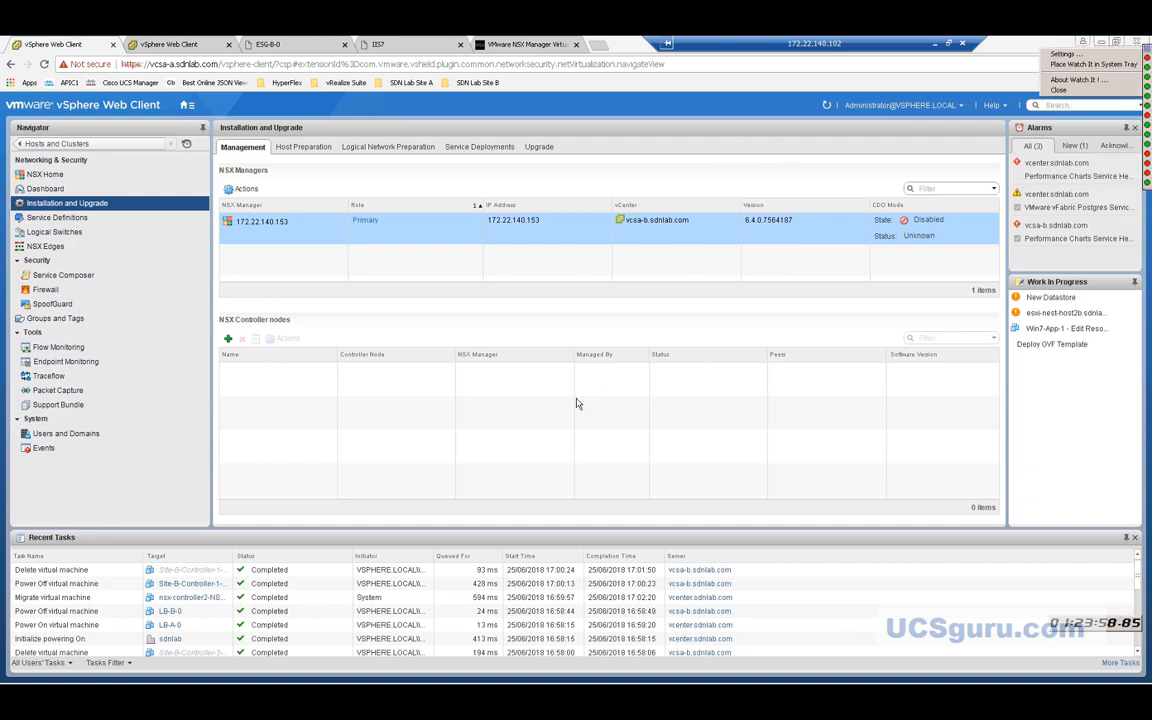
pyautogui.click(370, 597)
pyautogui.moveTo(413, 680)
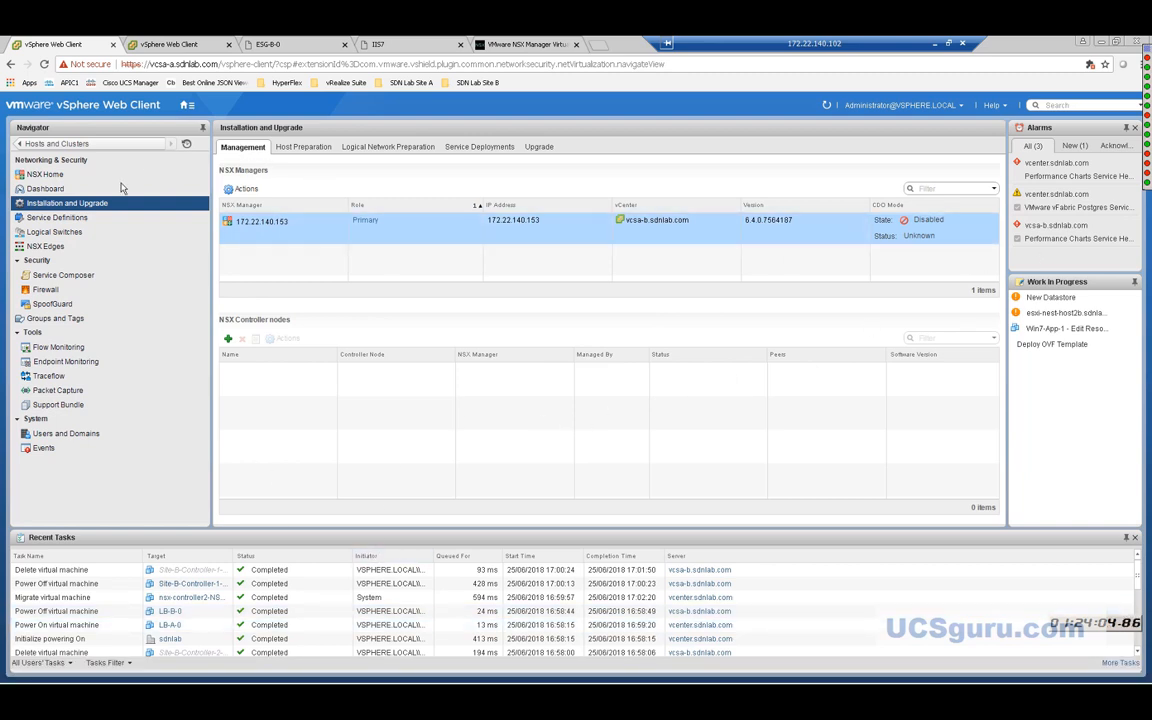
# Open the NSX Manager-A console in its own tab from Hosts and Clusters.
pyautogui.click(186, 105)
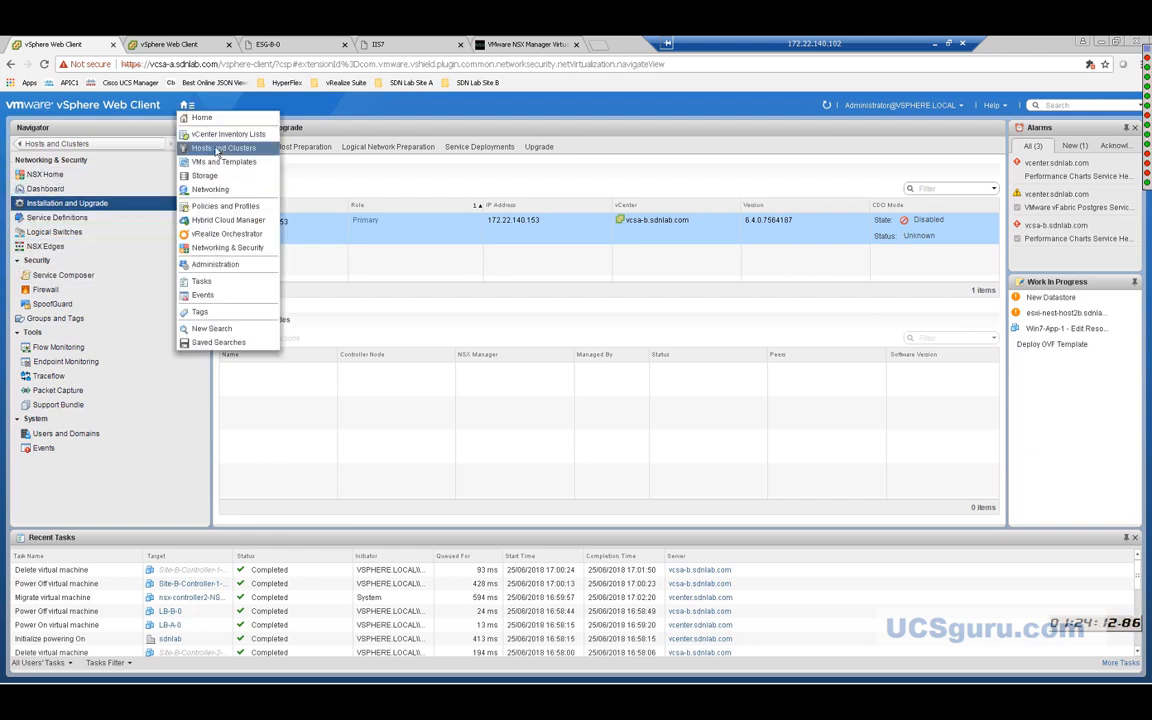
pyautogui.click(217, 151)
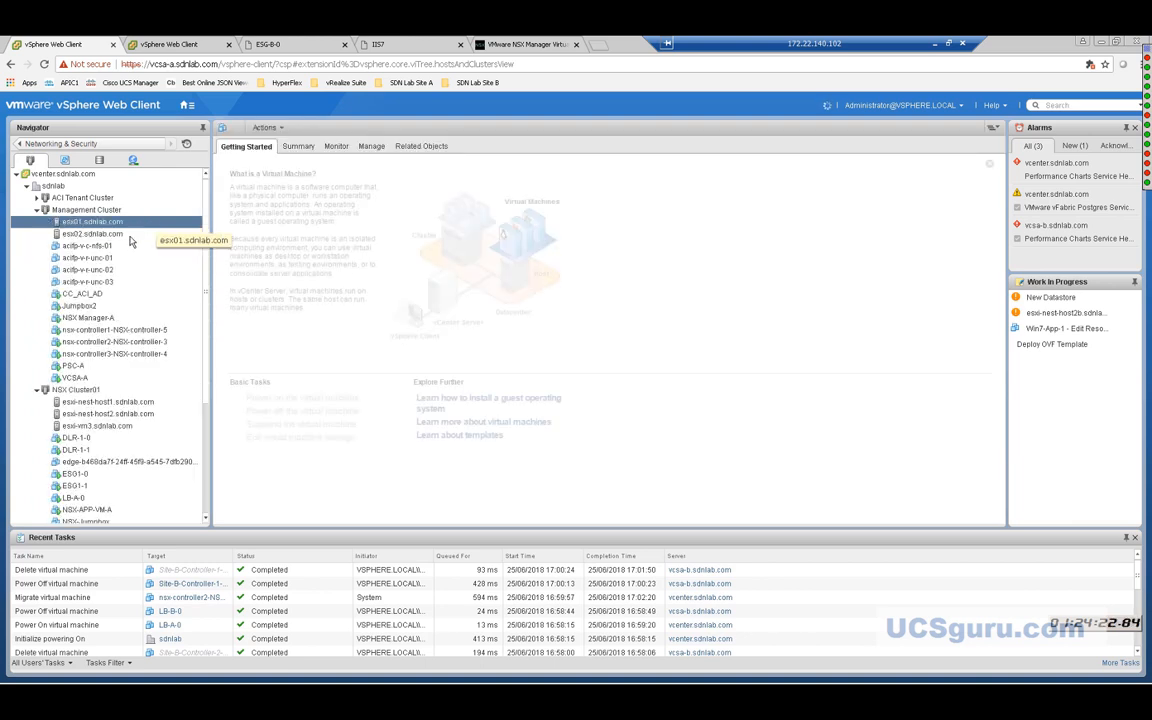
pyautogui.click(90, 318)
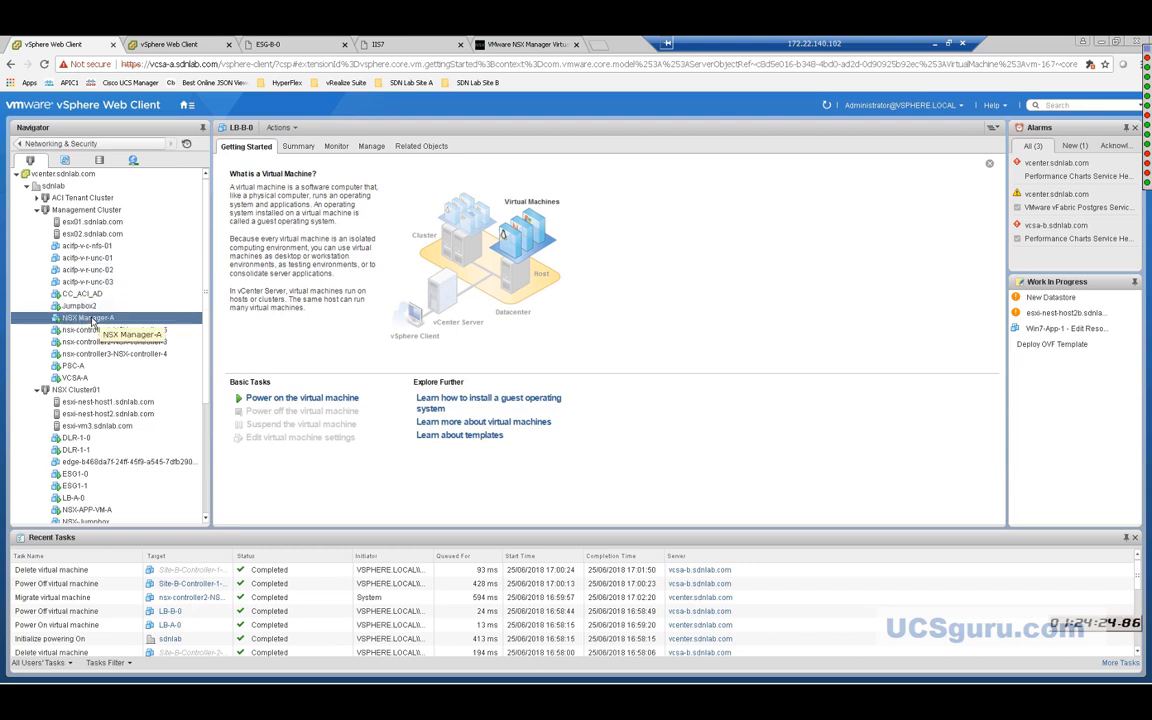
pyautogui.rightClick(91, 317)
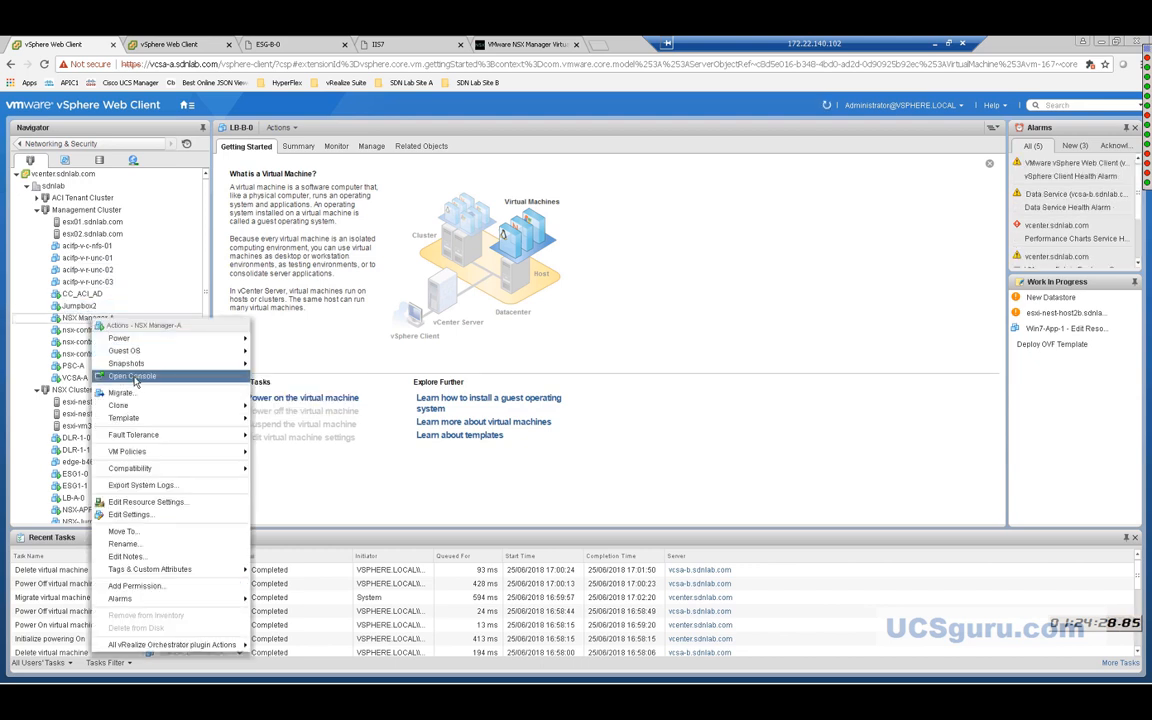
pyautogui.click(134, 379)
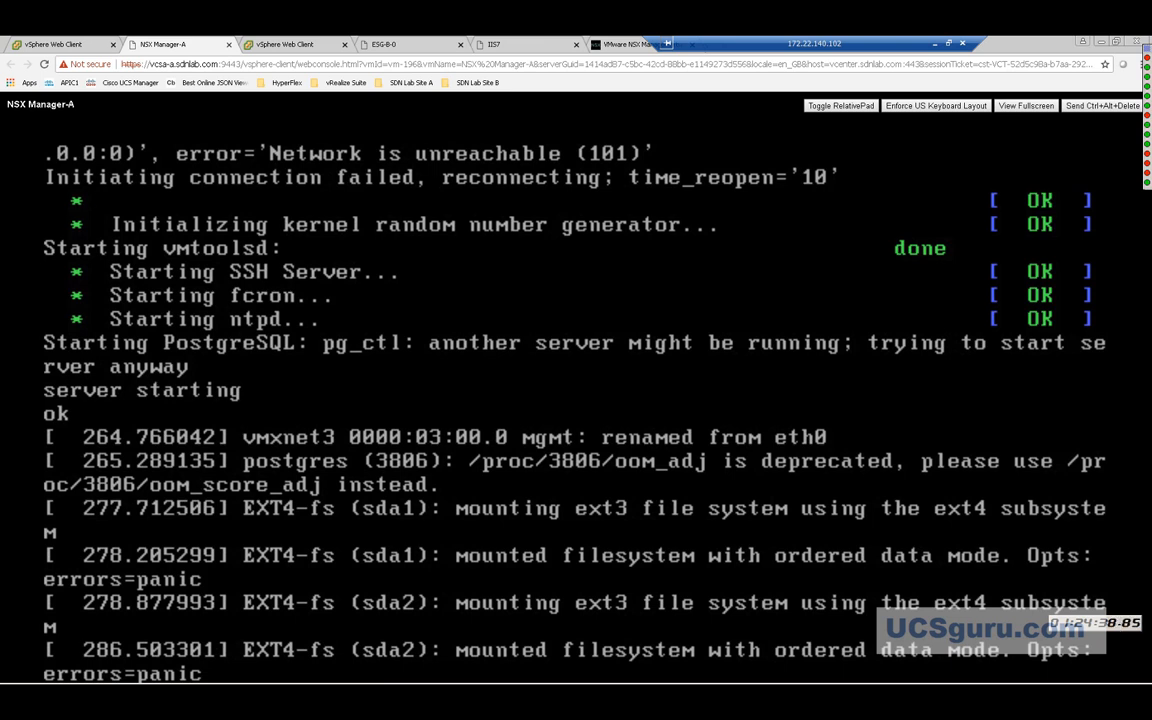
pyautogui.click(38, 46)
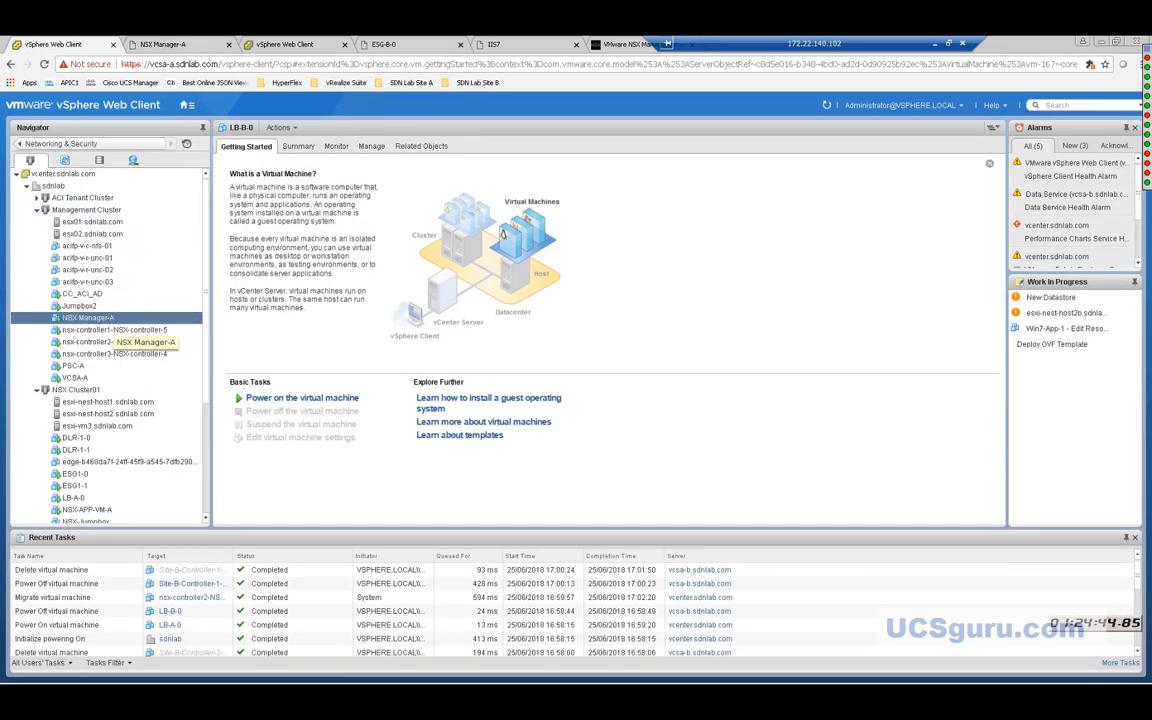
# Reset the NSX Manager-A virtual machine and confirm with Yes.
pyautogui.rightClick(103, 322)
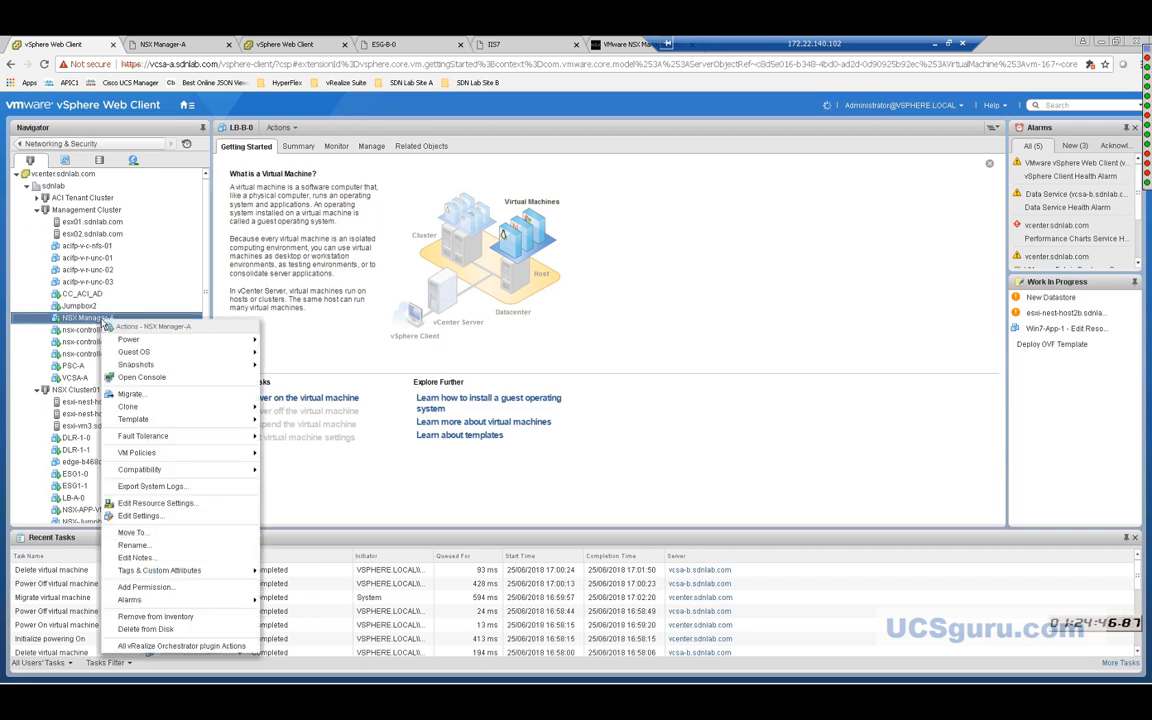
pyautogui.moveTo(128, 342)
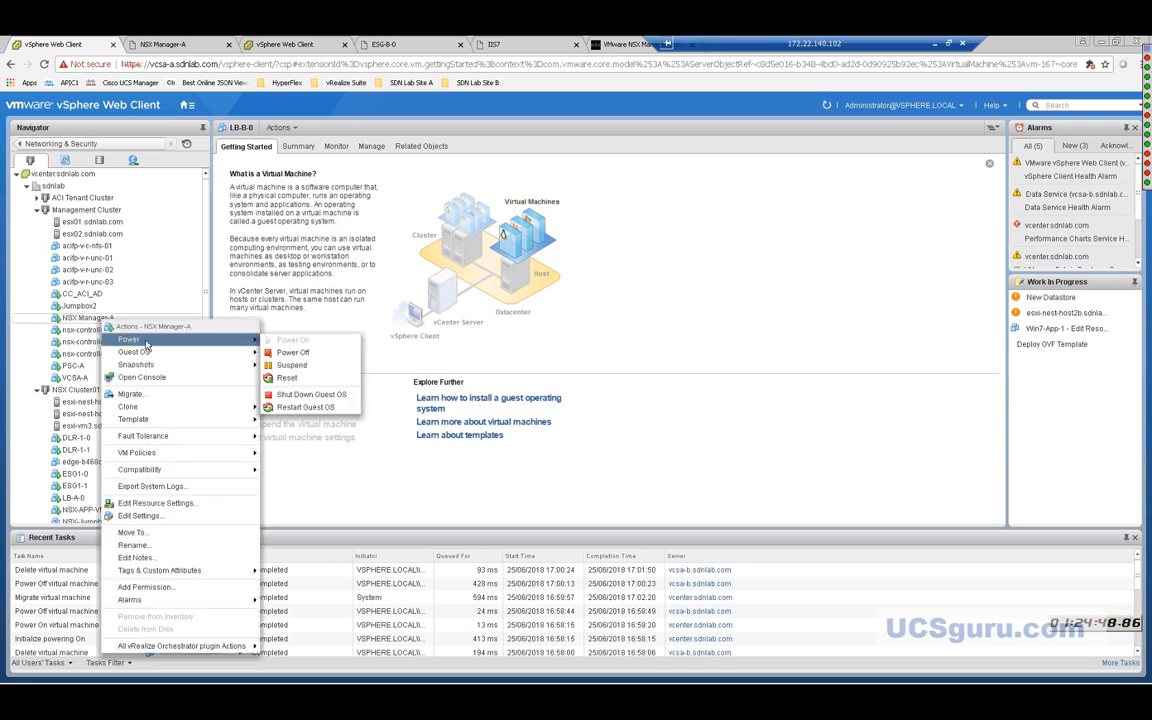
pyautogui.click(289, 379)
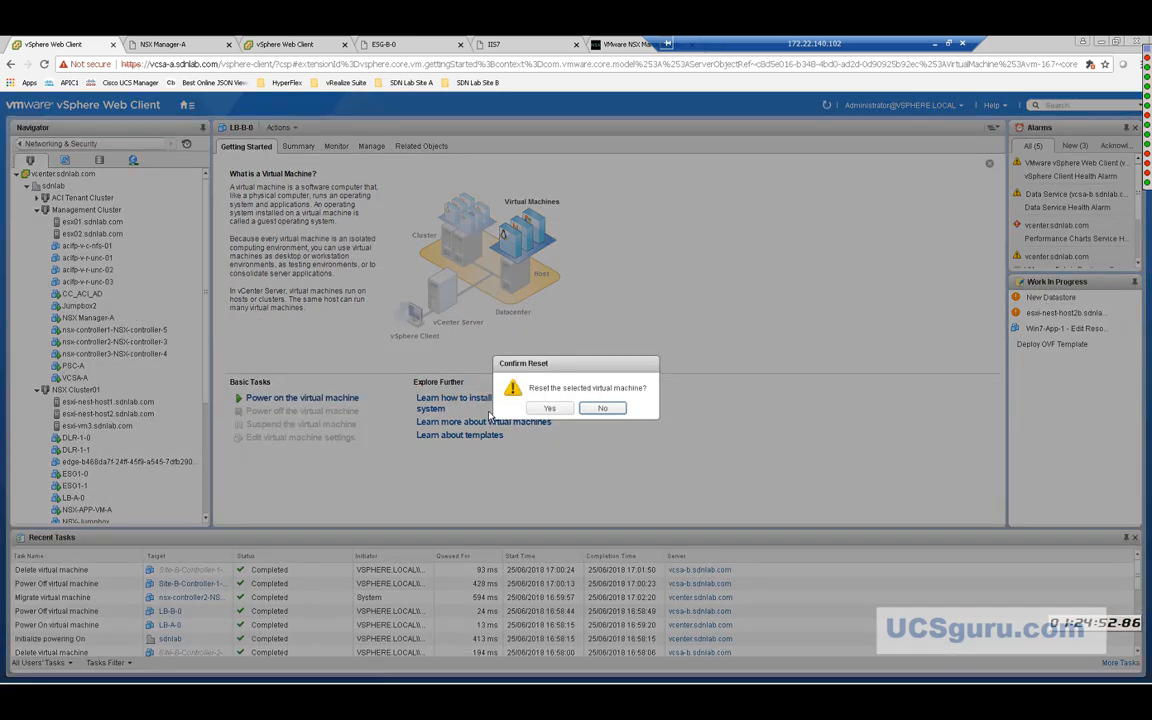
pyautogui.click(548, 409)
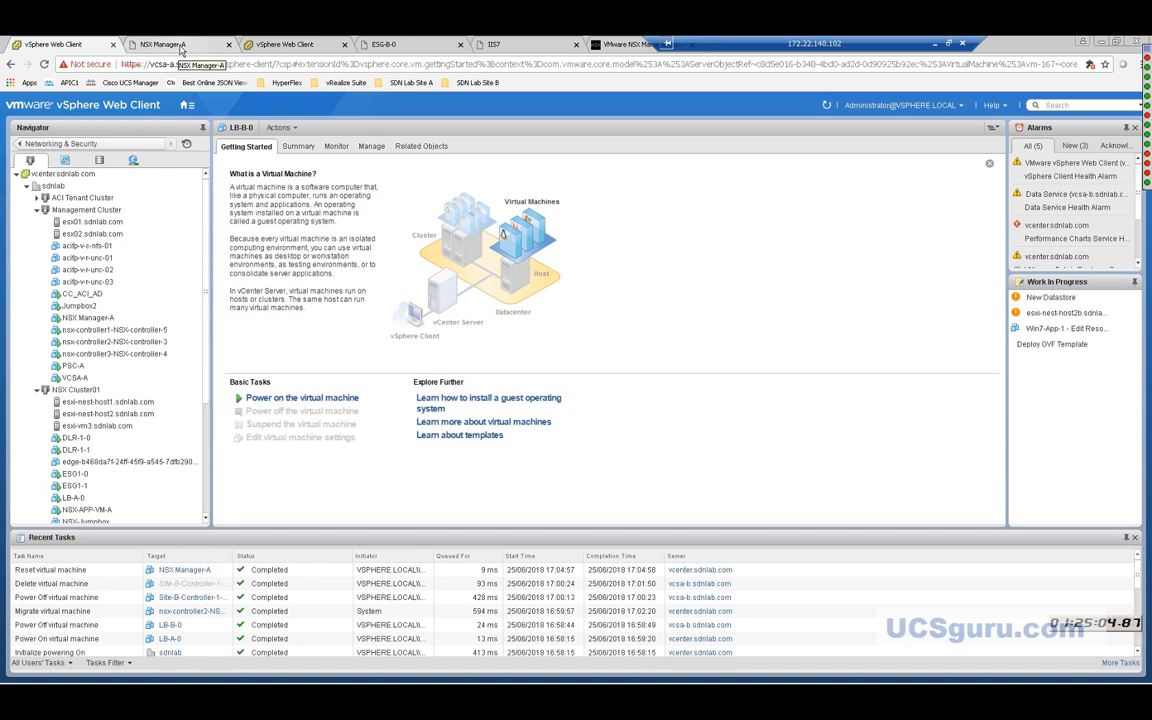
pyautogui.click(170, 45)
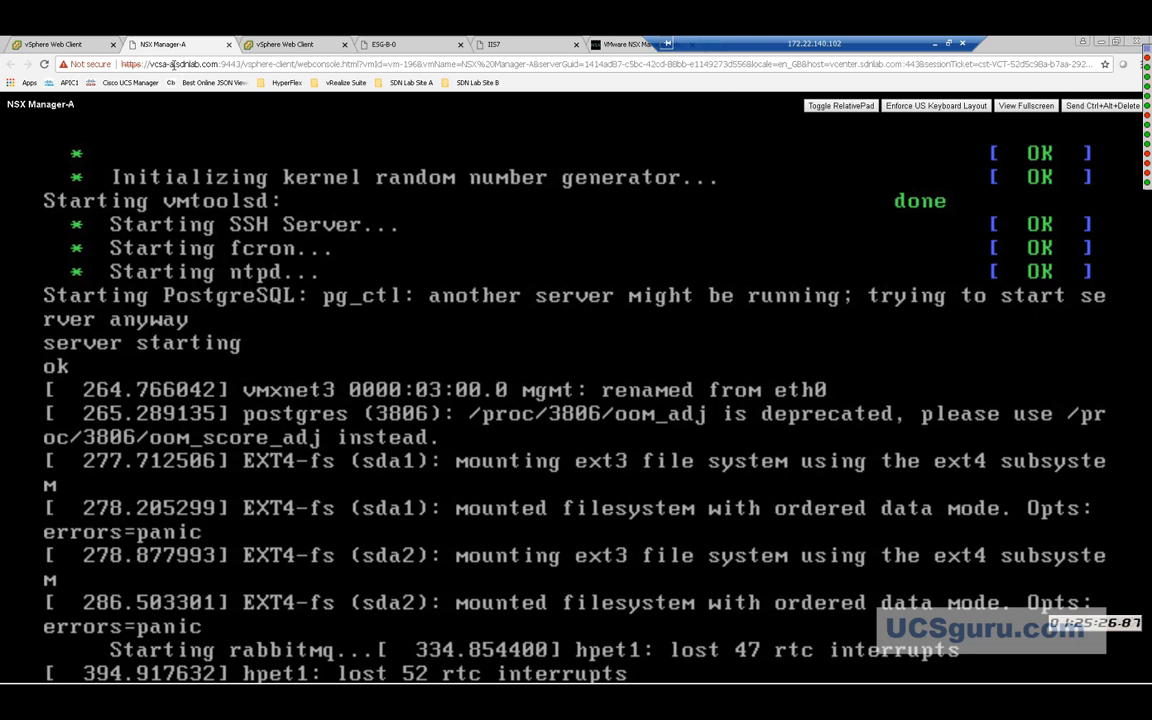
pyautogui.click(75, 47)
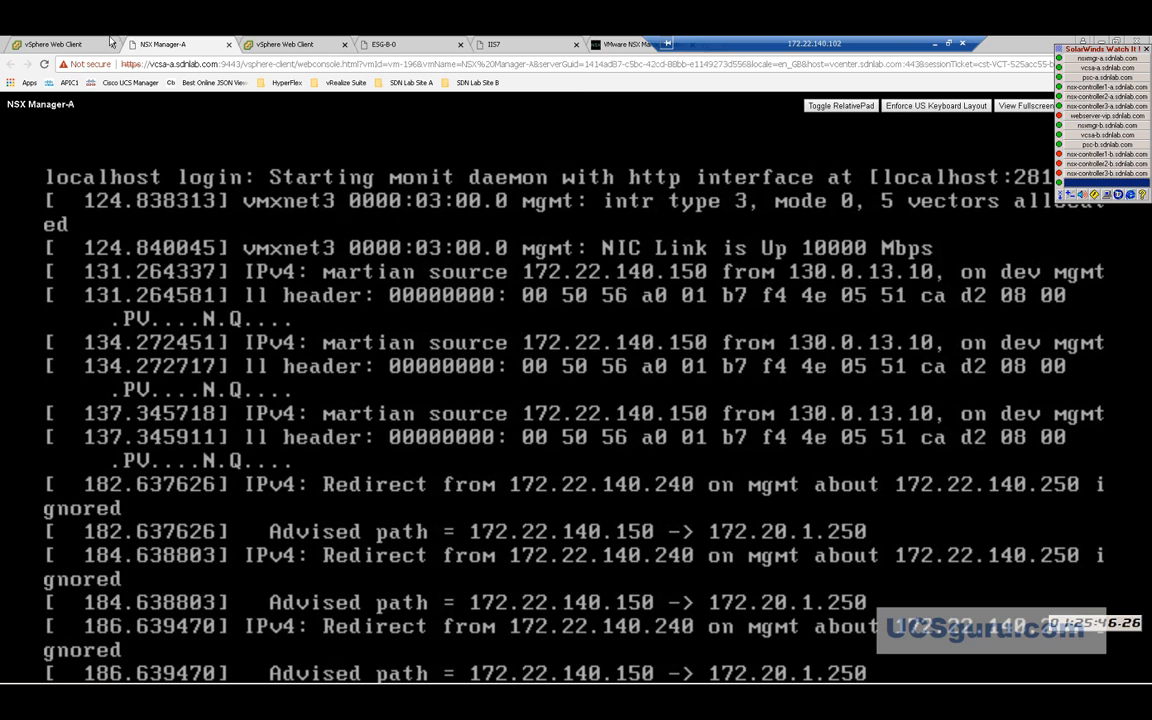
pyautogui.click(82, 46)
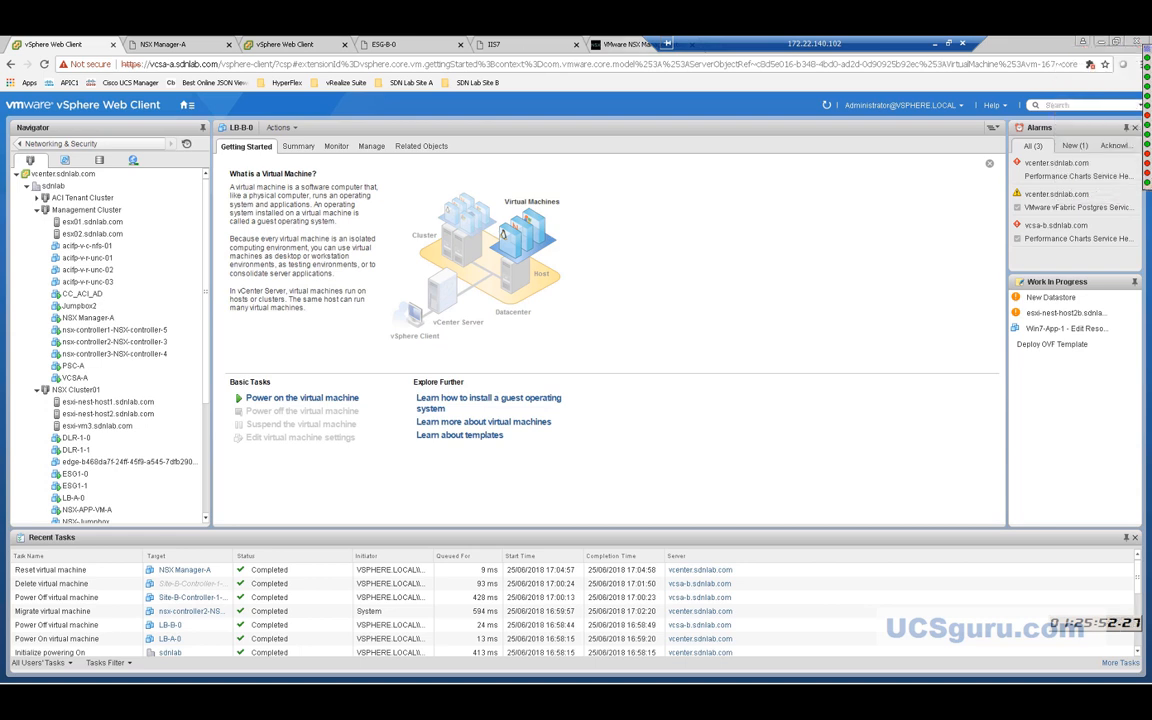
# View the Networking & Security Dashboard and check the NSX Manager 172.22.140.153 selection.
pyautogui.click(186, 104)
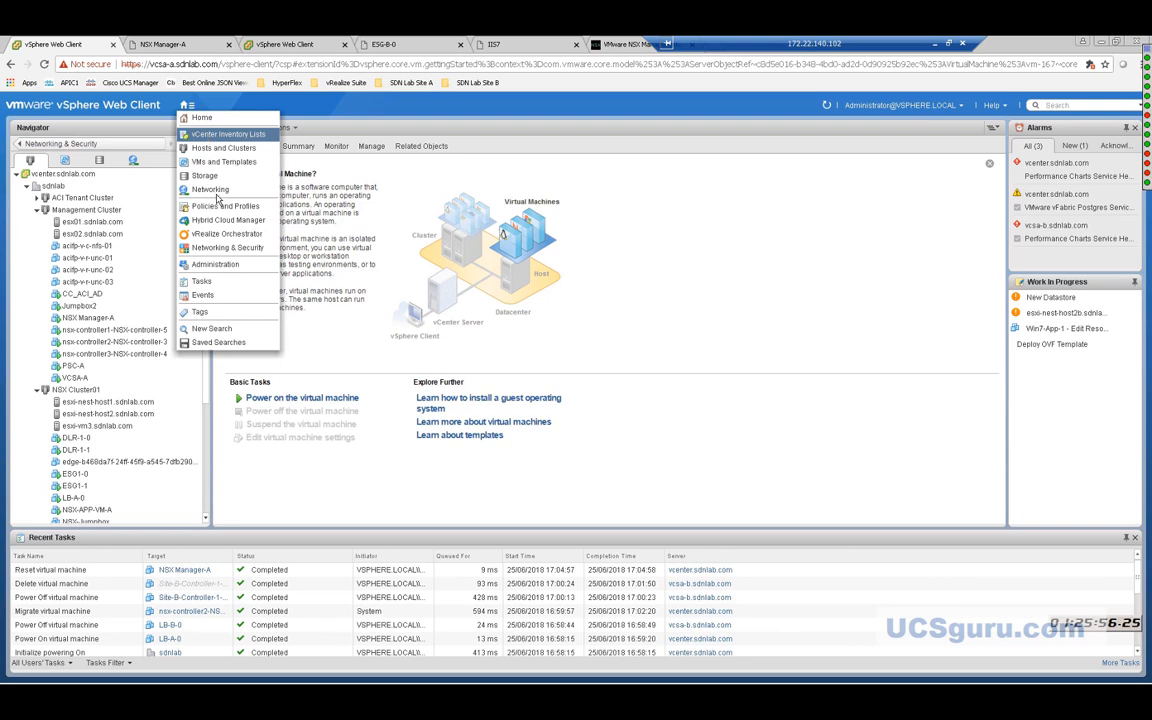
pyautogui.click(216, 248)
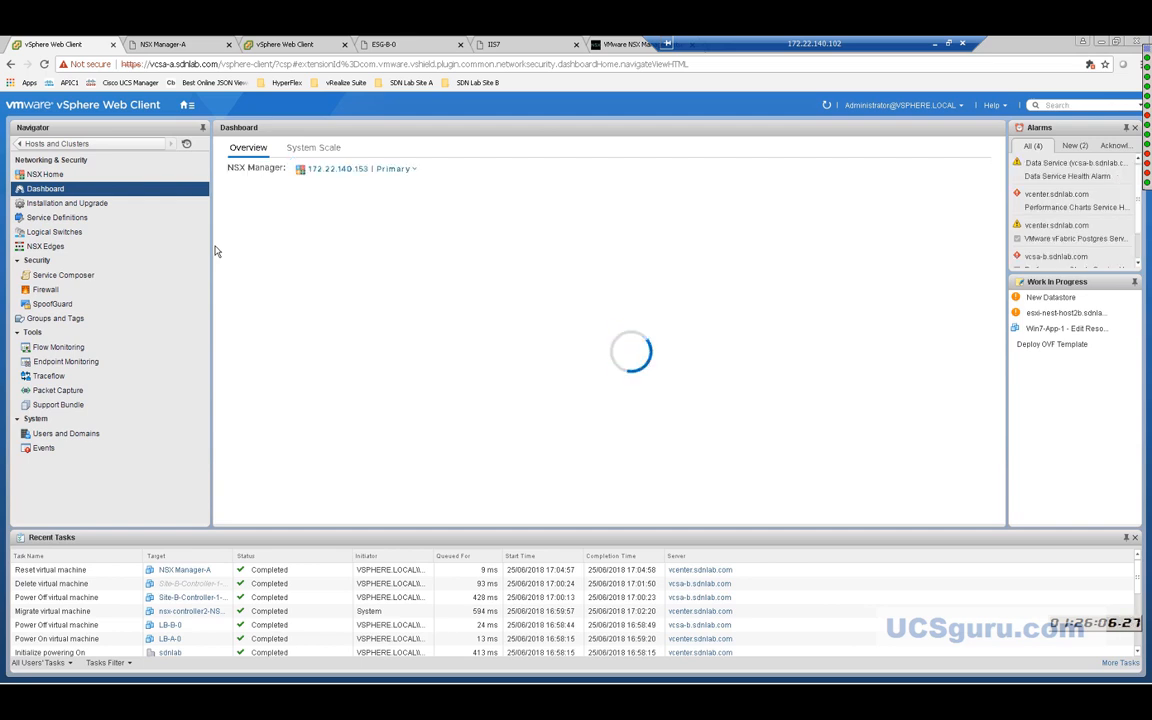
pyautogui.click(390, 170)
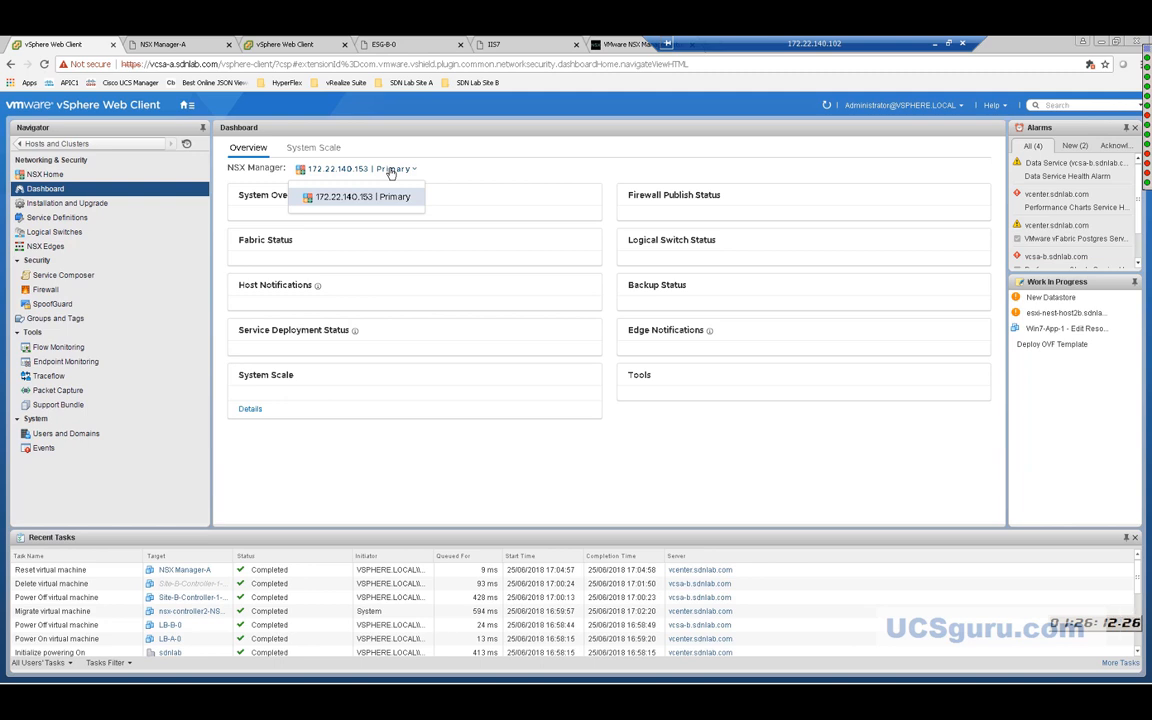
pyautogui.click(391, 172)
pyautogui.click(387, 172)
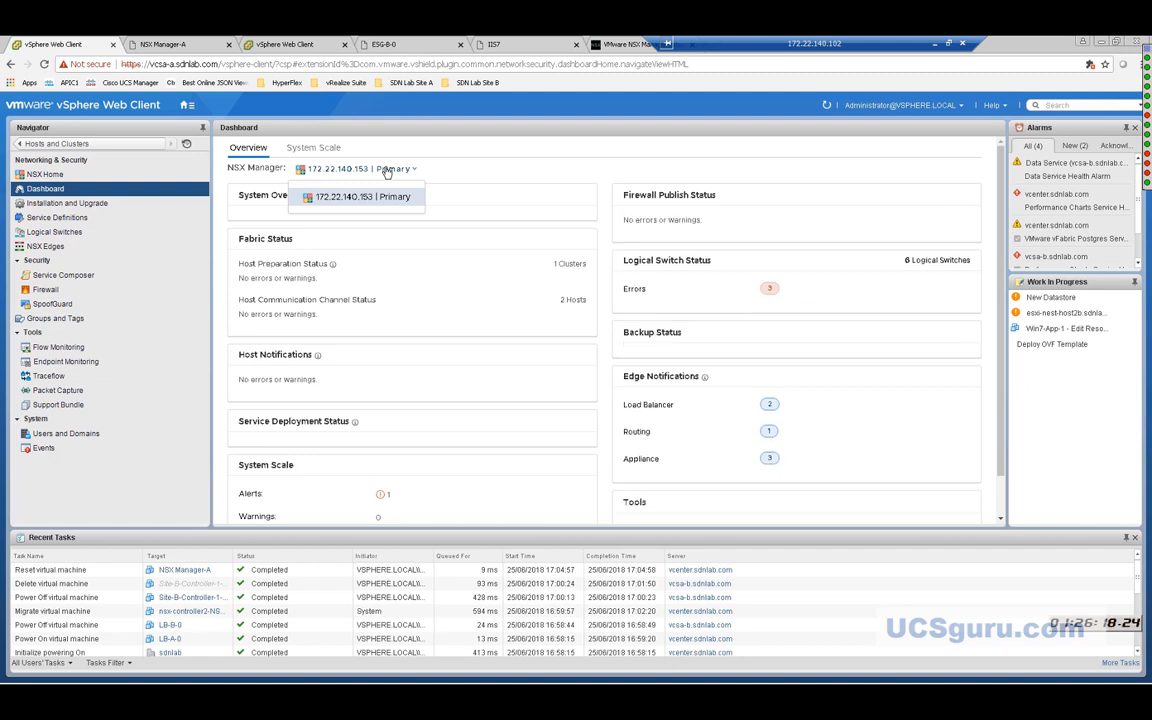
pyautogui.click(387, 172)
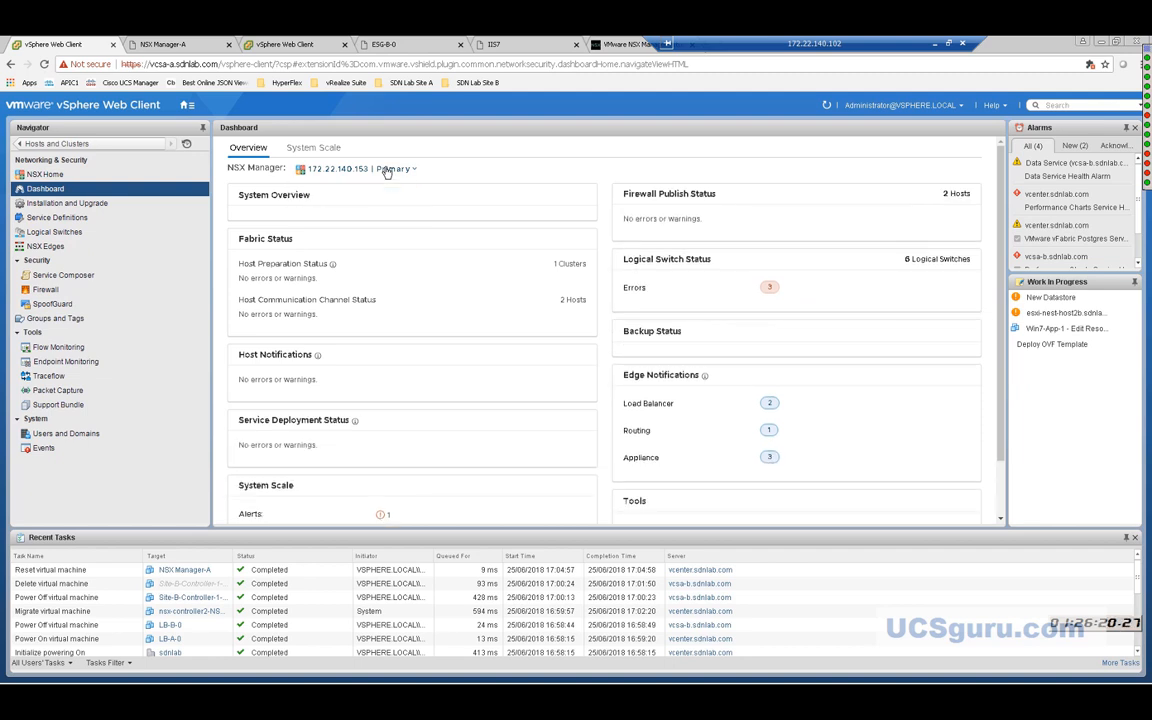
pyautogui.click(916, 106)
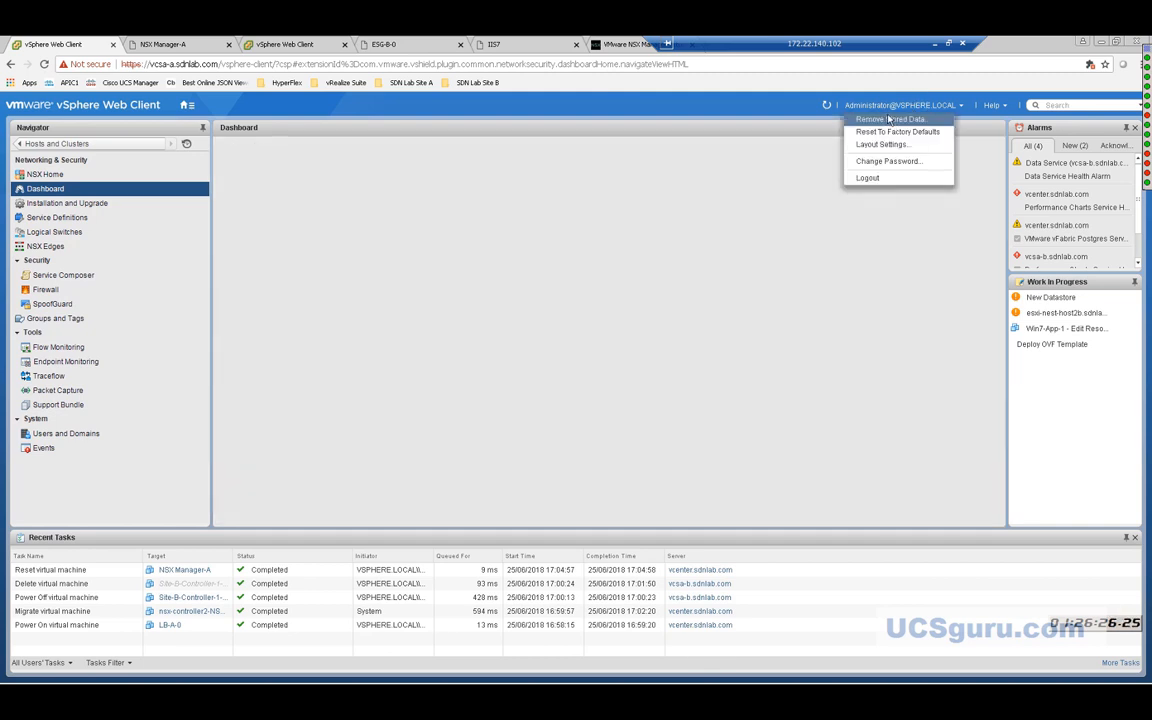
# Log out of Site A vCenter and log in to vcsa-b with the administrator account and password.
pyautogui.click(869, 180)
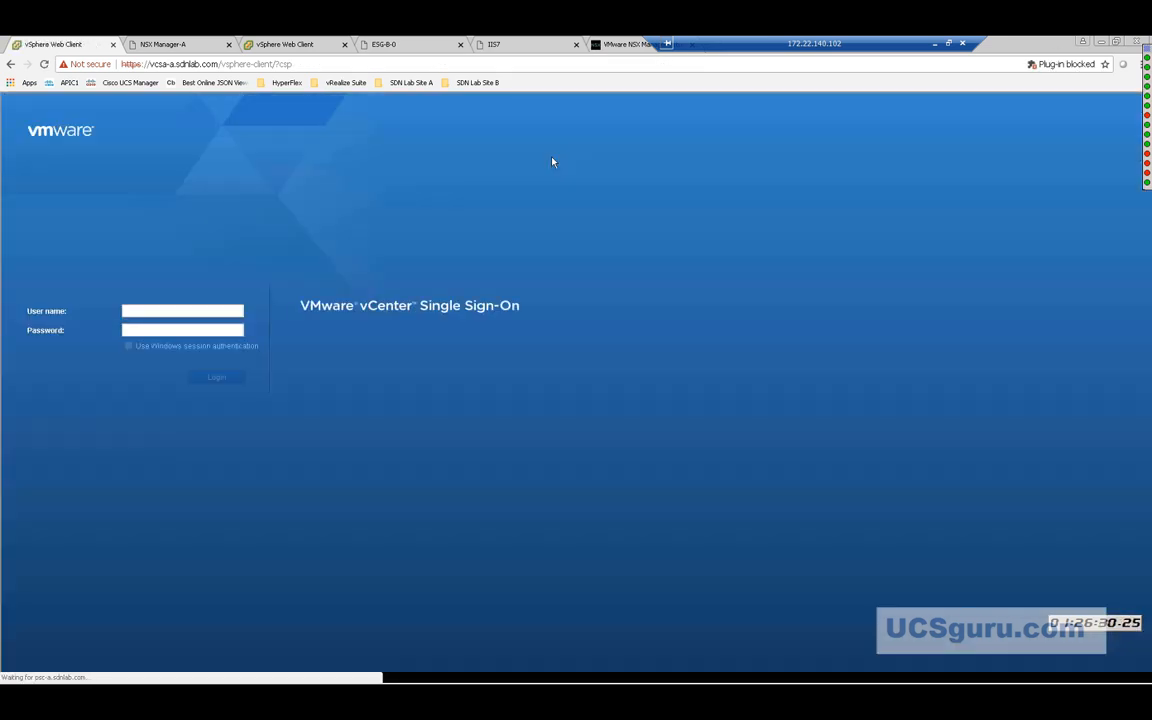
pyautogui.click(268, 46)
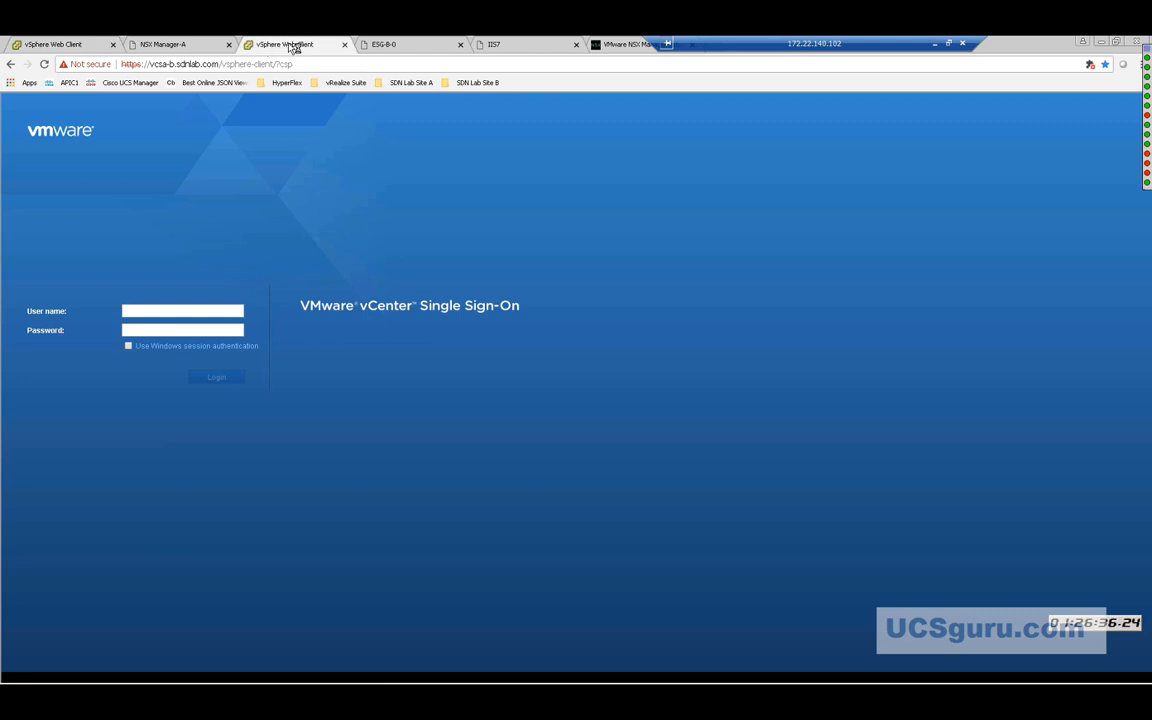
pyautogui.click(198, 311)
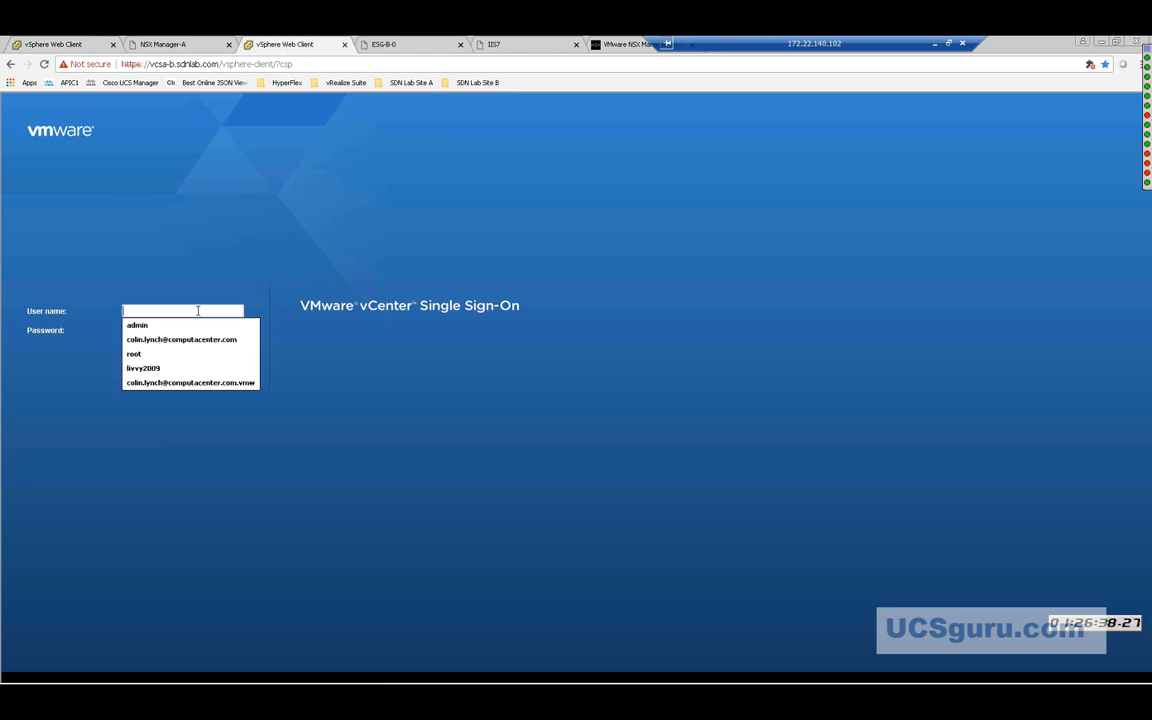
pyautogui.write('admin')
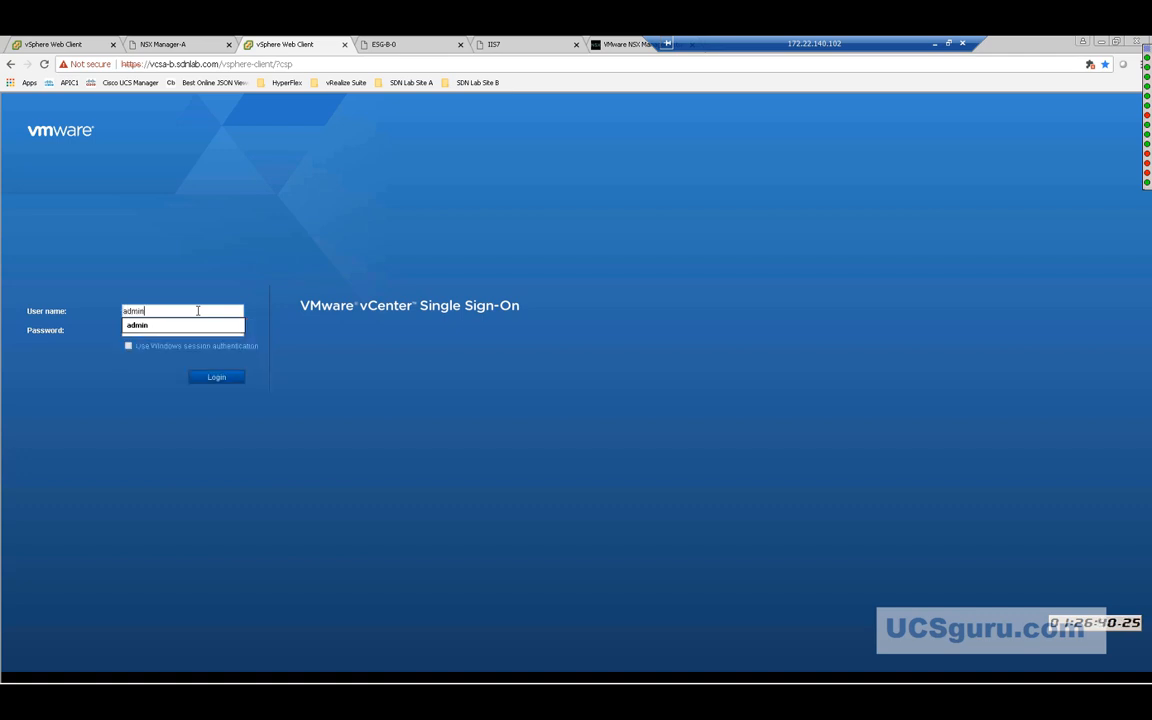
pyautogui.write('istrato')
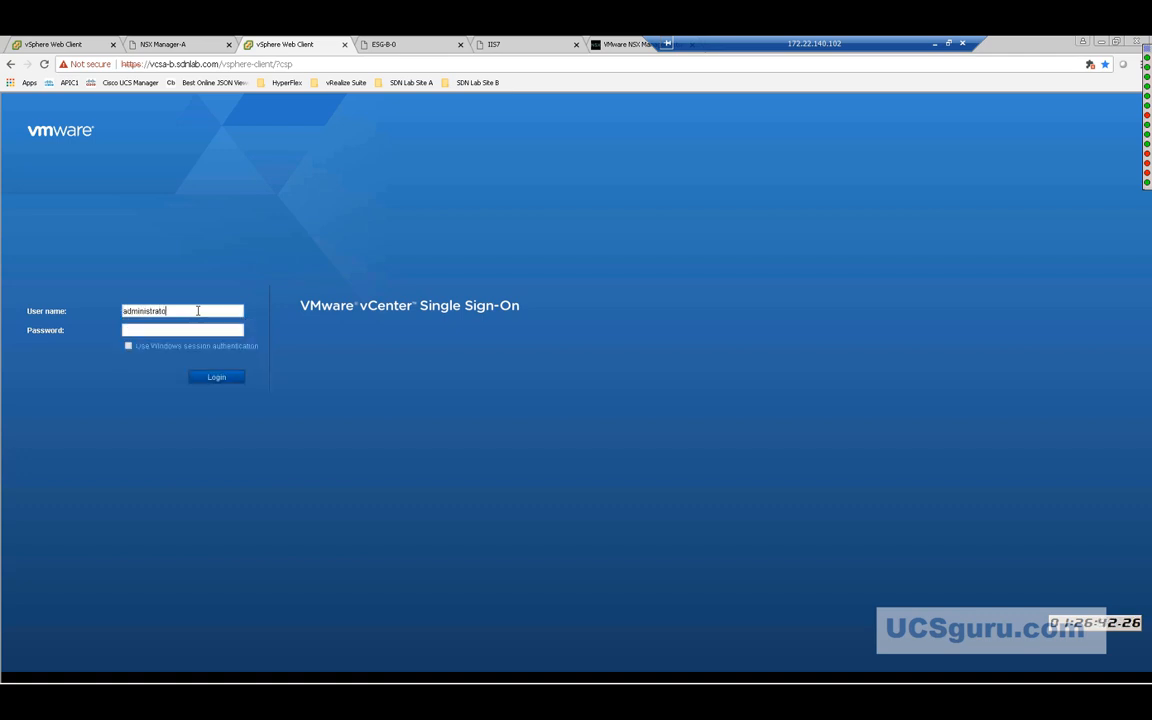
pyautogui.write('r@vsphere.local')
pyautogui.click(167, 331)
pyautogui.write('VMwa••••••')
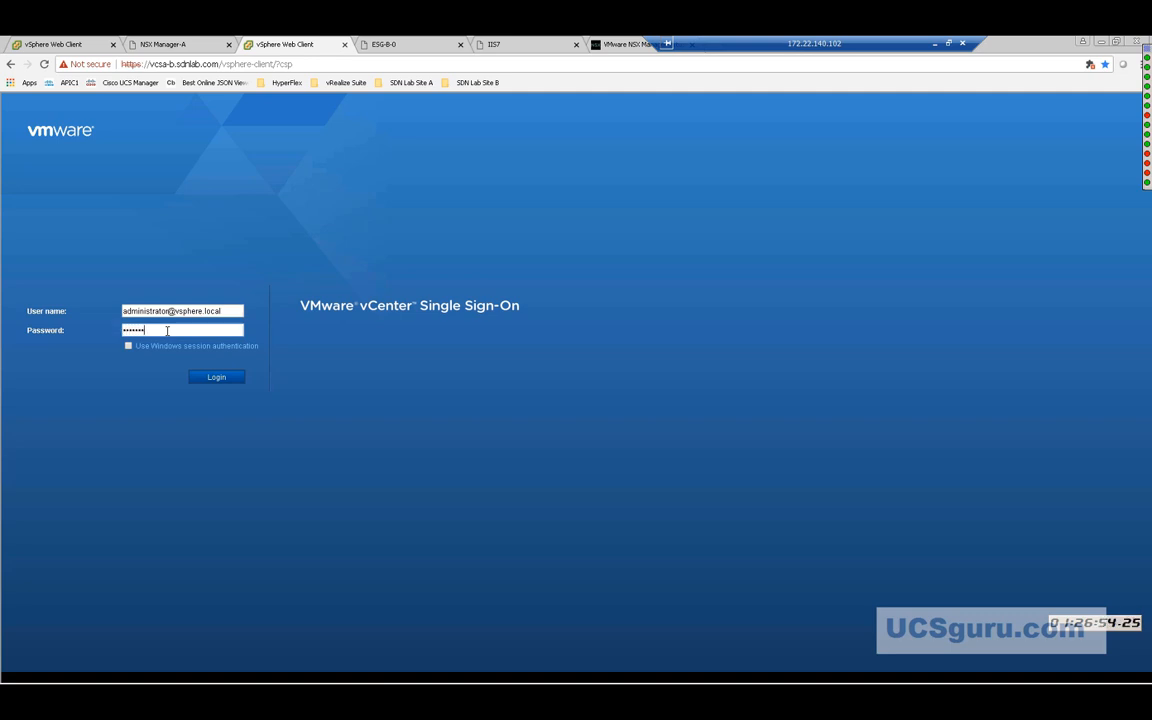
pyautogui.write('•')
pyautogui.click(222, 382)
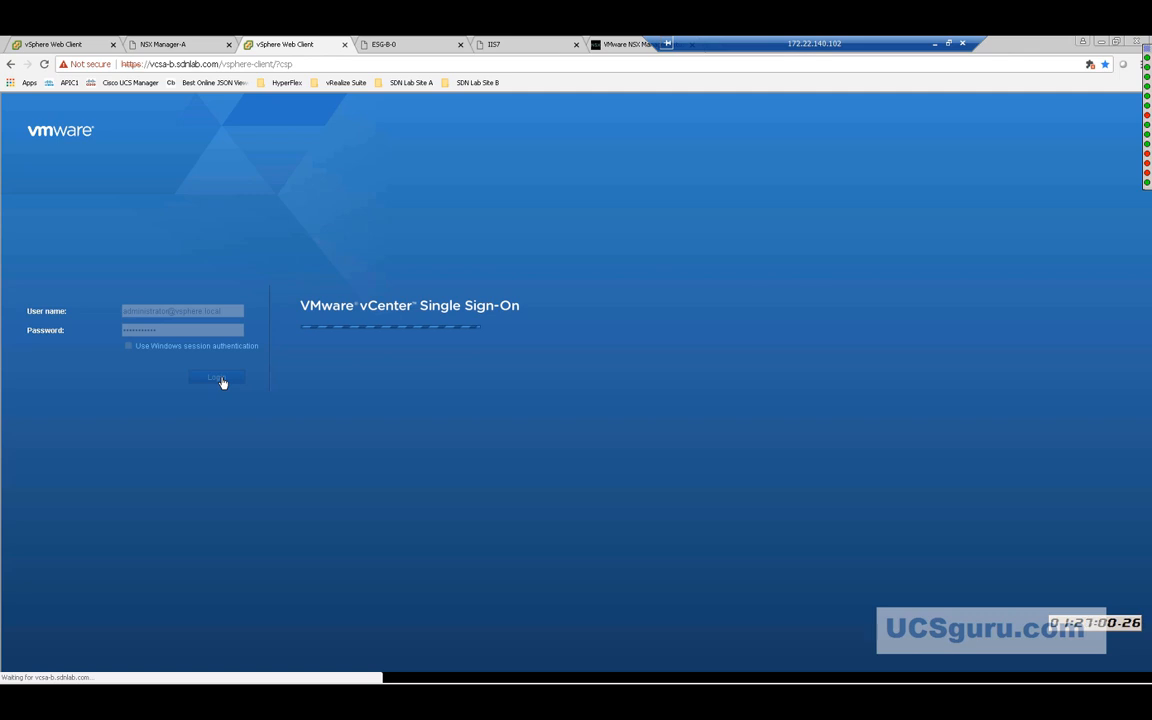
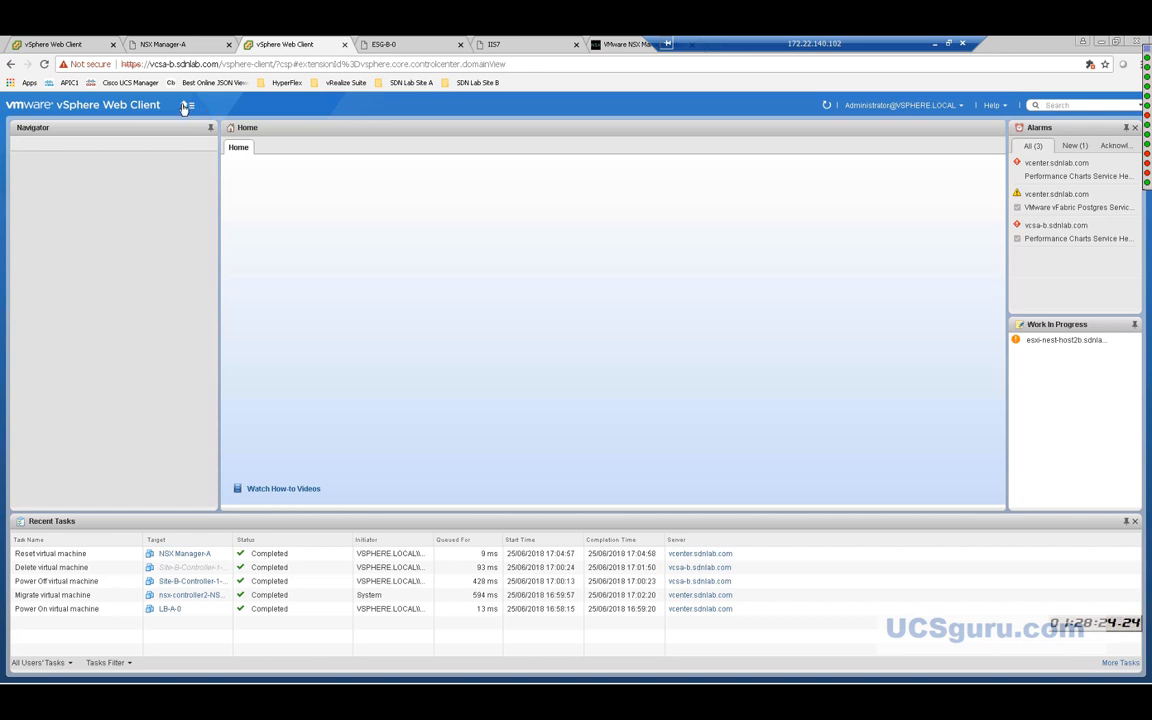
# Reload the vSphere Web Client home page and go to the Networking & Security dashboard.
pyautogui.click(826, 106)
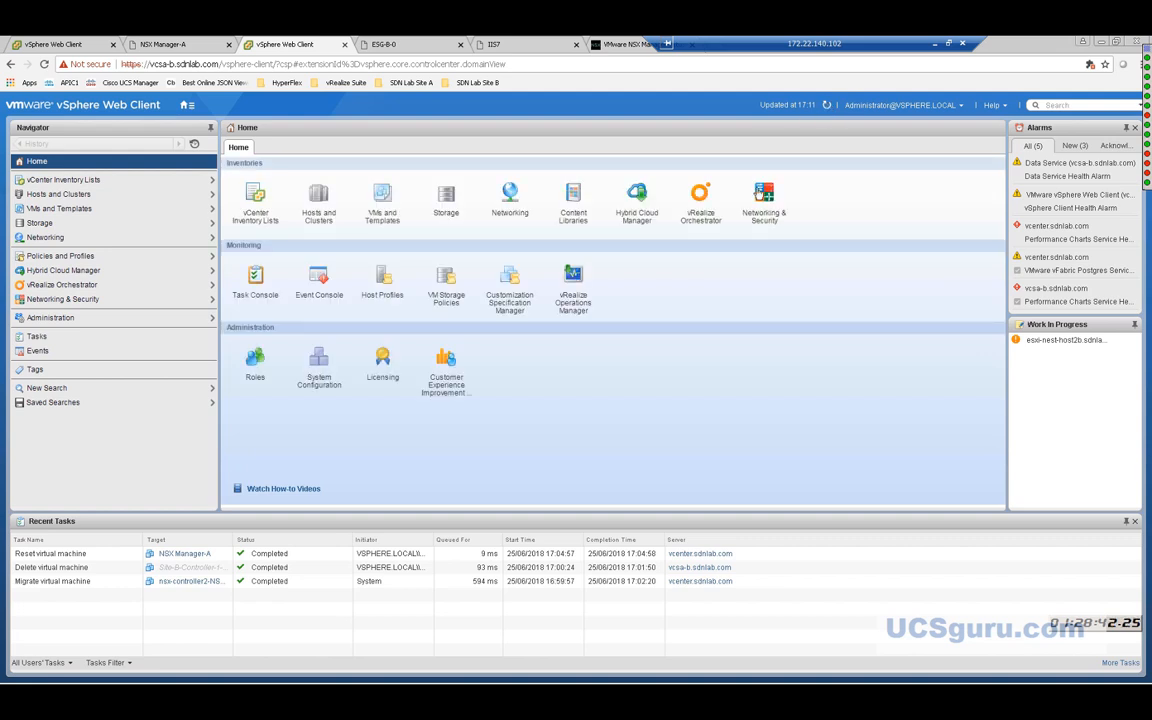
pyautogui.click(766, 216)
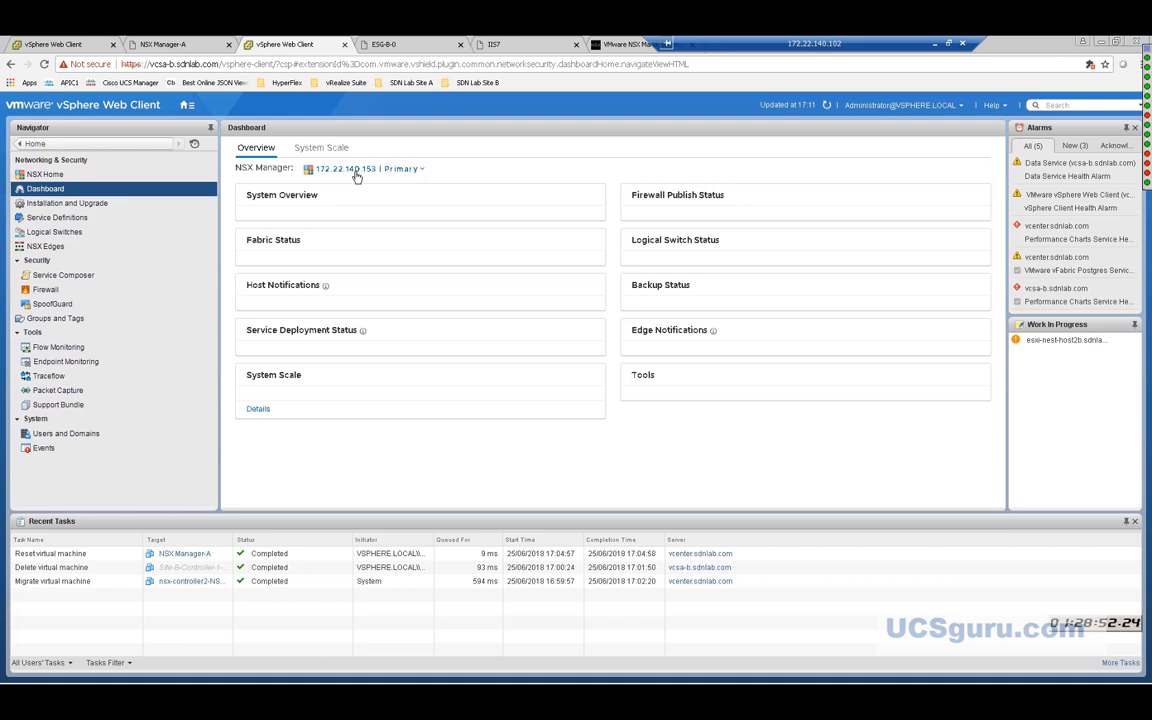
# Check the Dashboard's NSX Manager dropdown several times, confirming only 172.22.140.153 is listed as Primary.
pyautogui.click(357, 172)
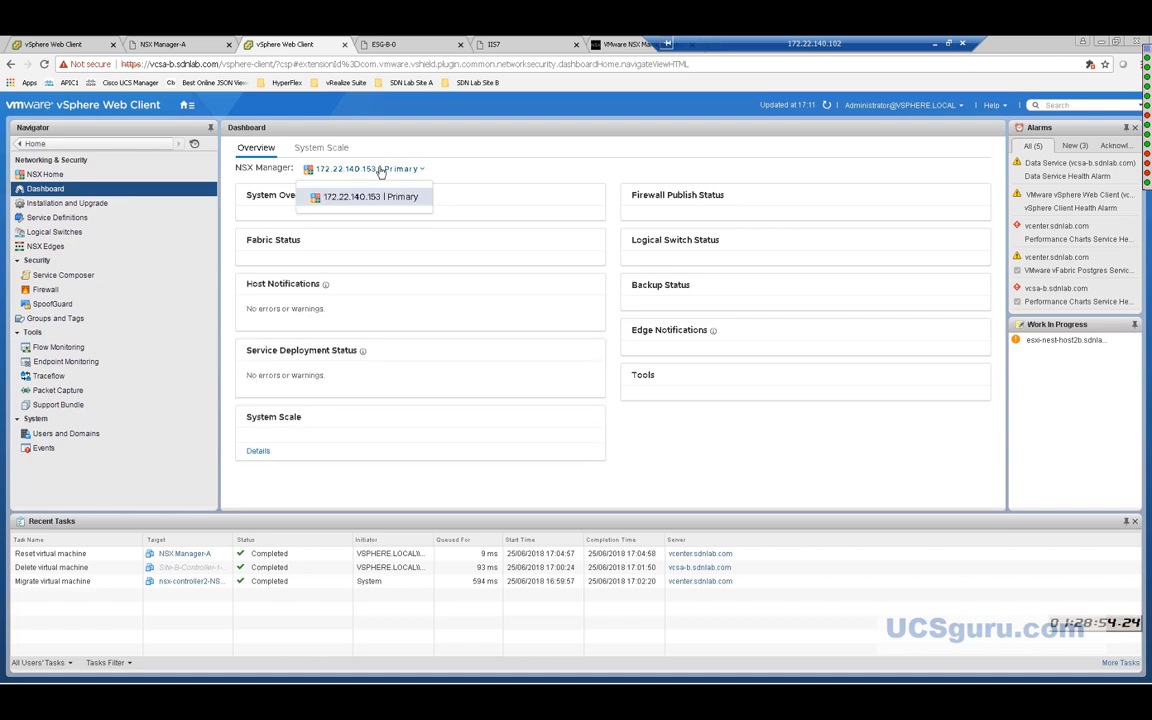
pyautogui.click(389, 173)
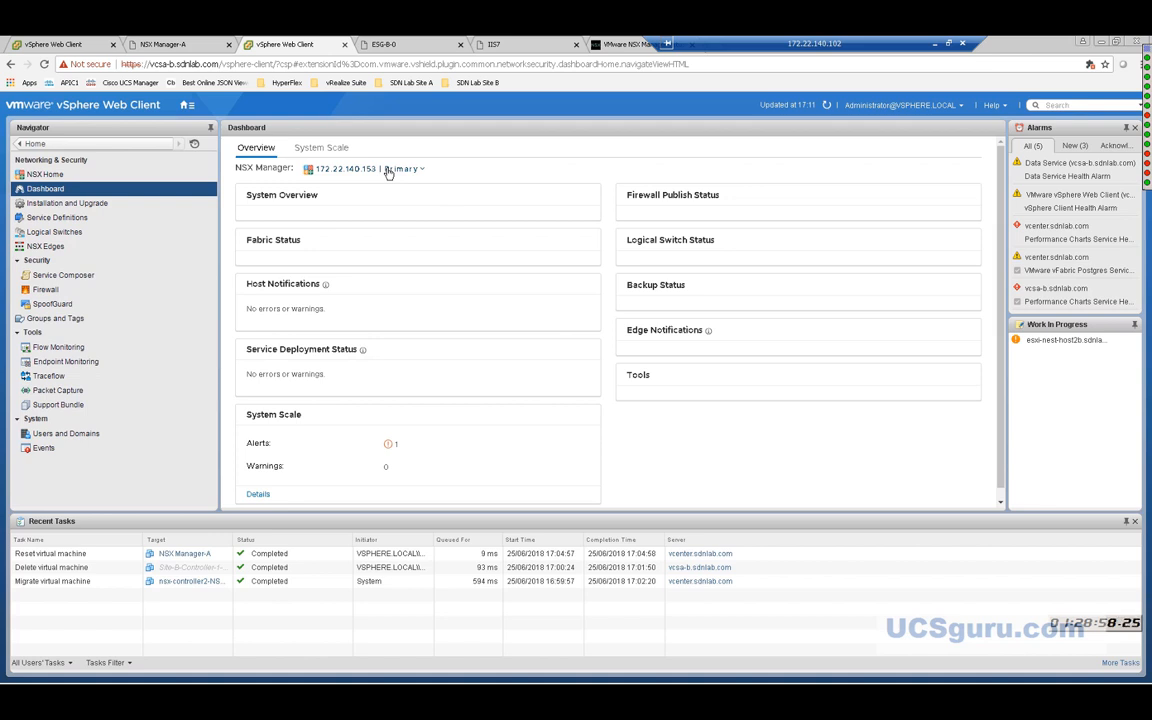
pyautogui.click(389, 173)
pyautogui.click(389, 172)
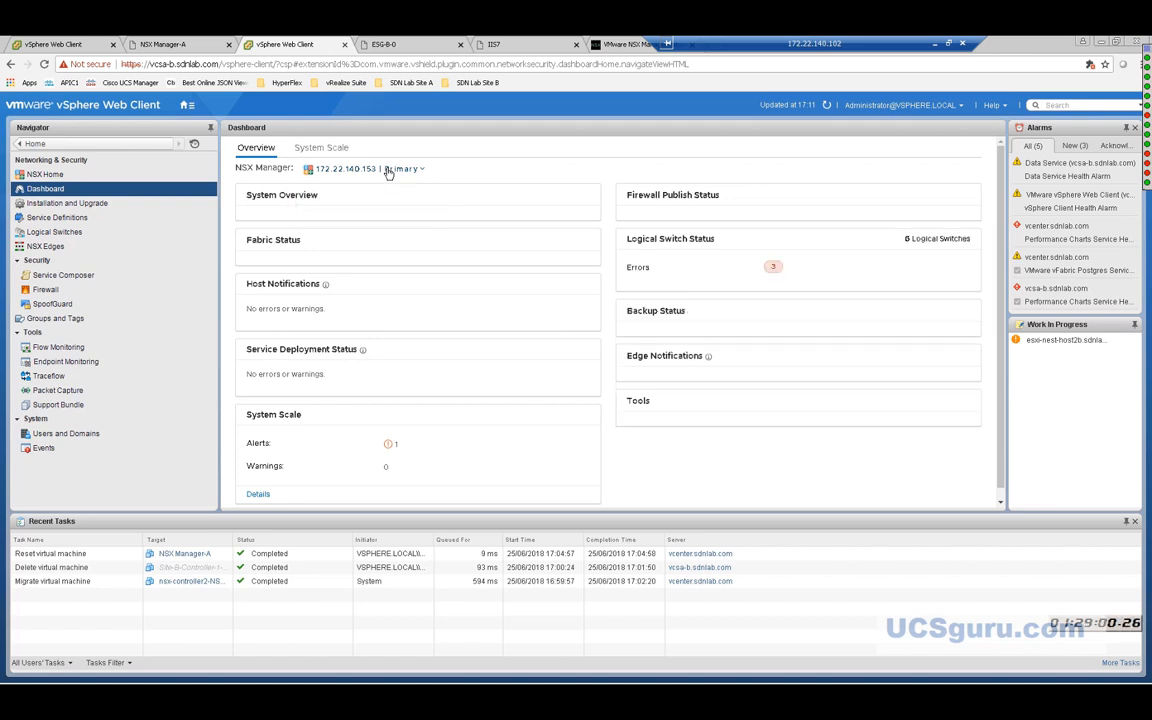
pyautogui.click(389, 172)
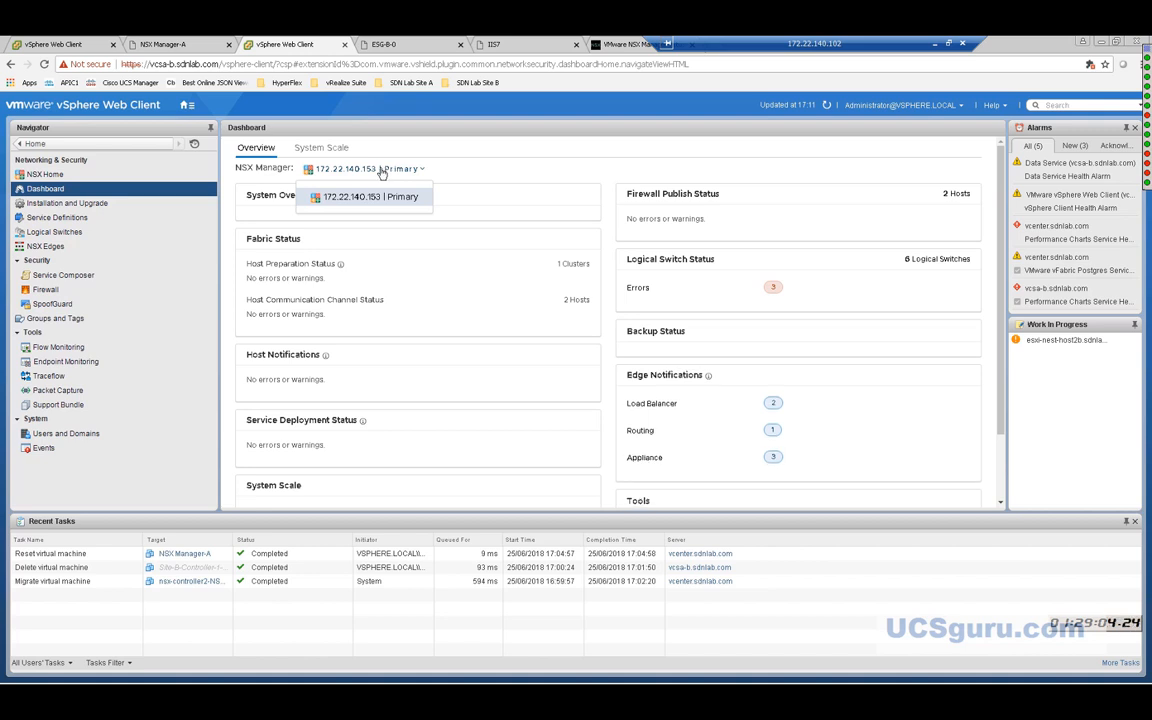
pyautogui.click(382, 173)
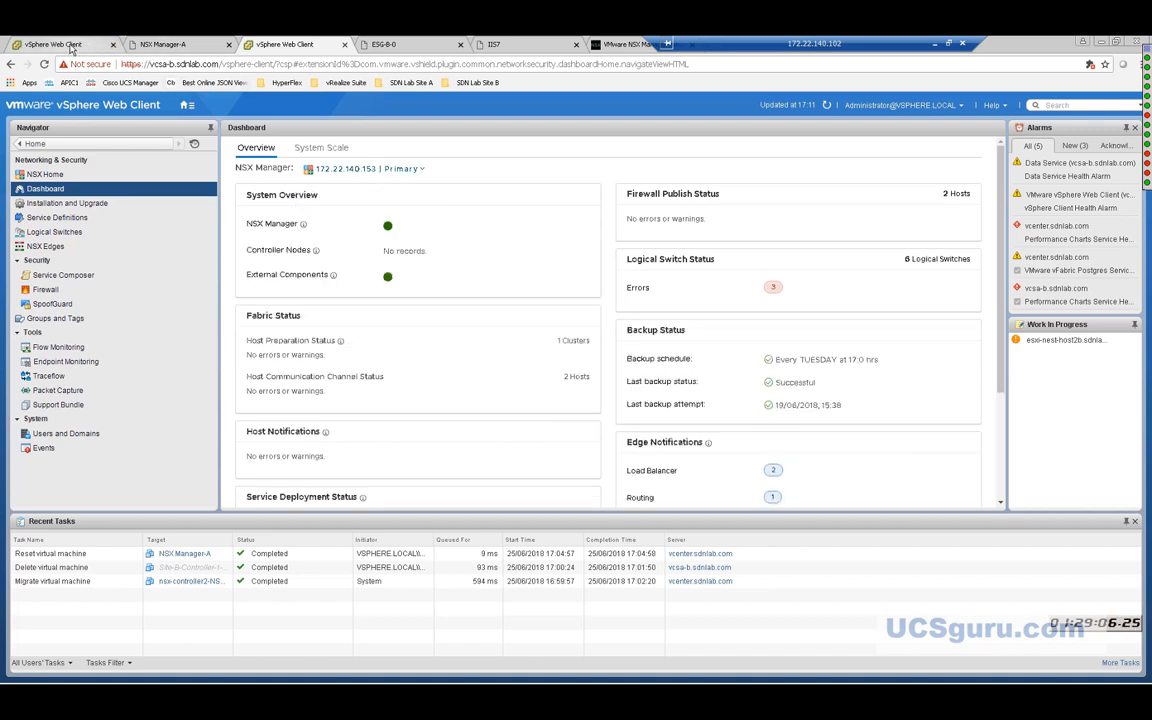
pyautogui.click(353, 169)
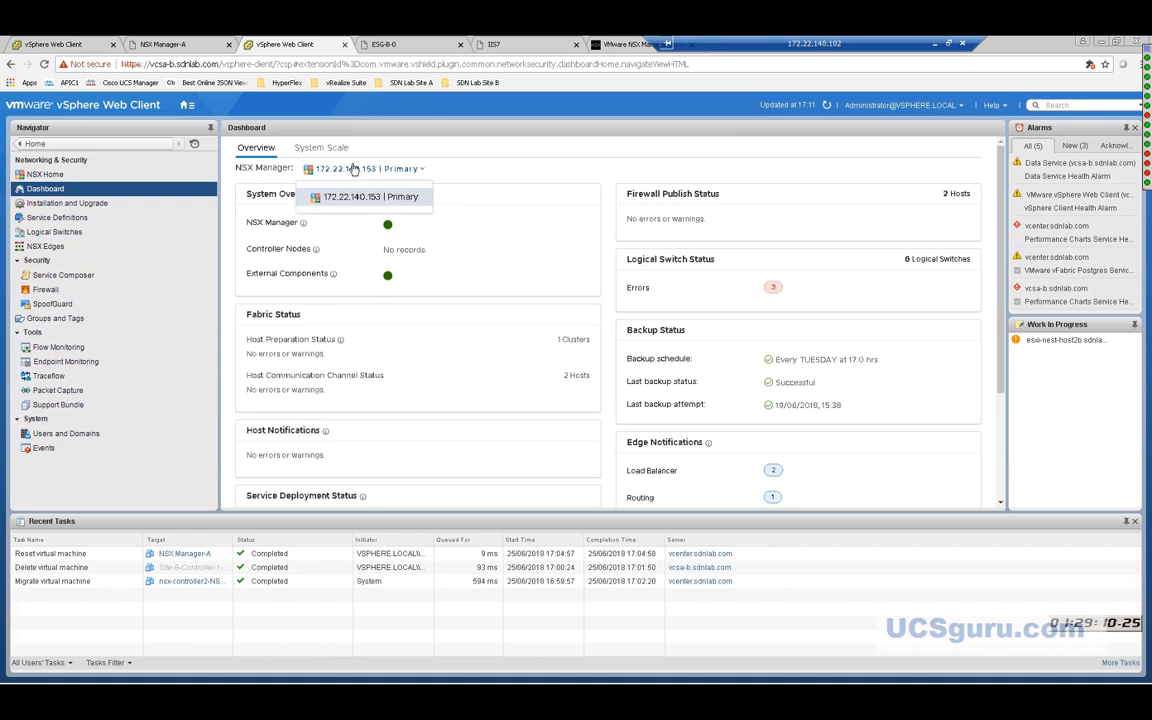
pyautogui.click(353, 169)
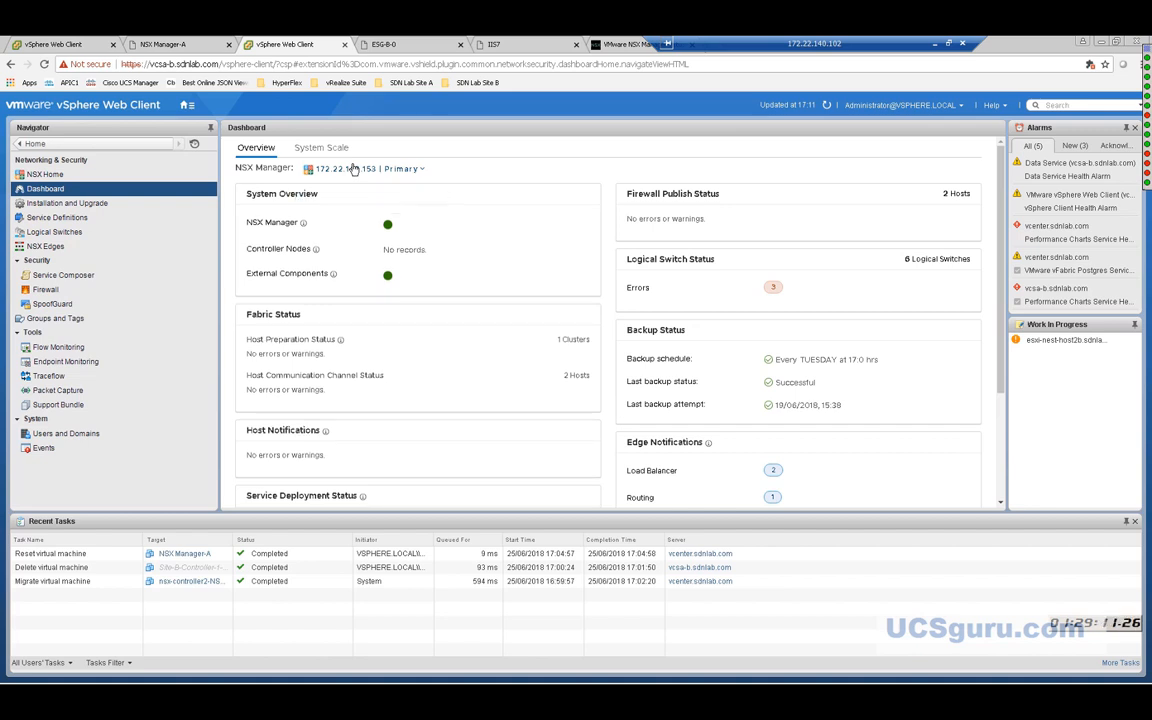
# Log in to vcsa-a with the vsphere.local SSO administrator account and its password.
pyautogui.click(78, 47)
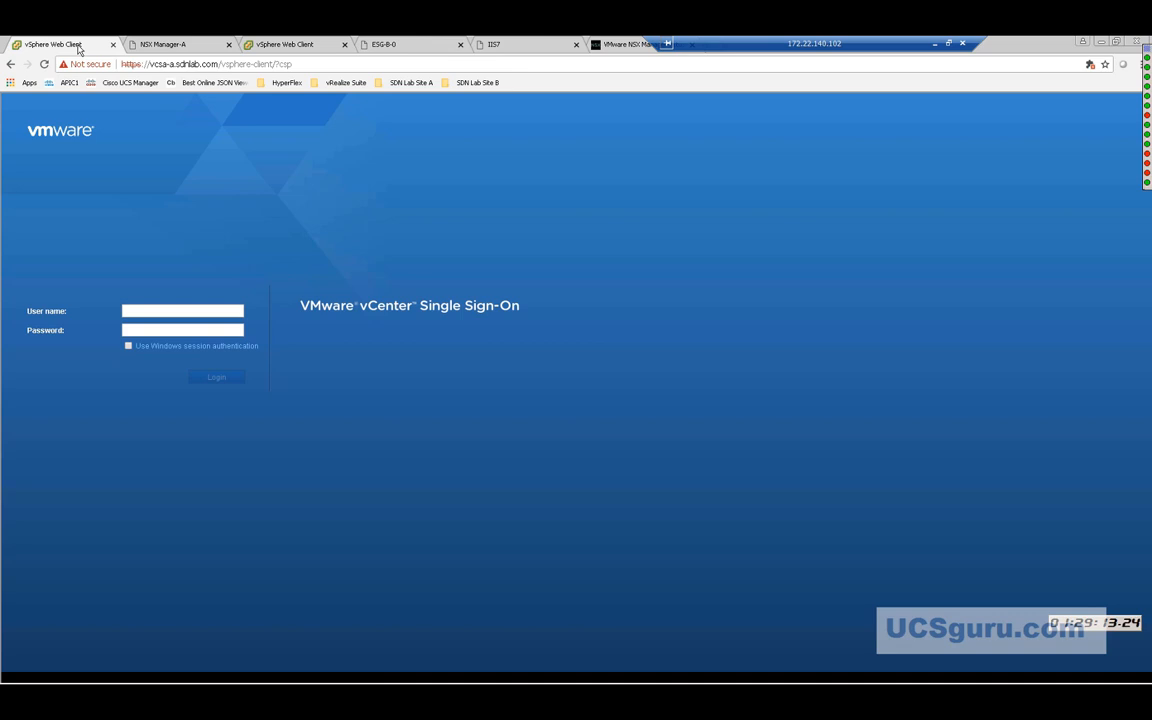
pyautogui.click(145, 311)
pyautogui.write('adm')
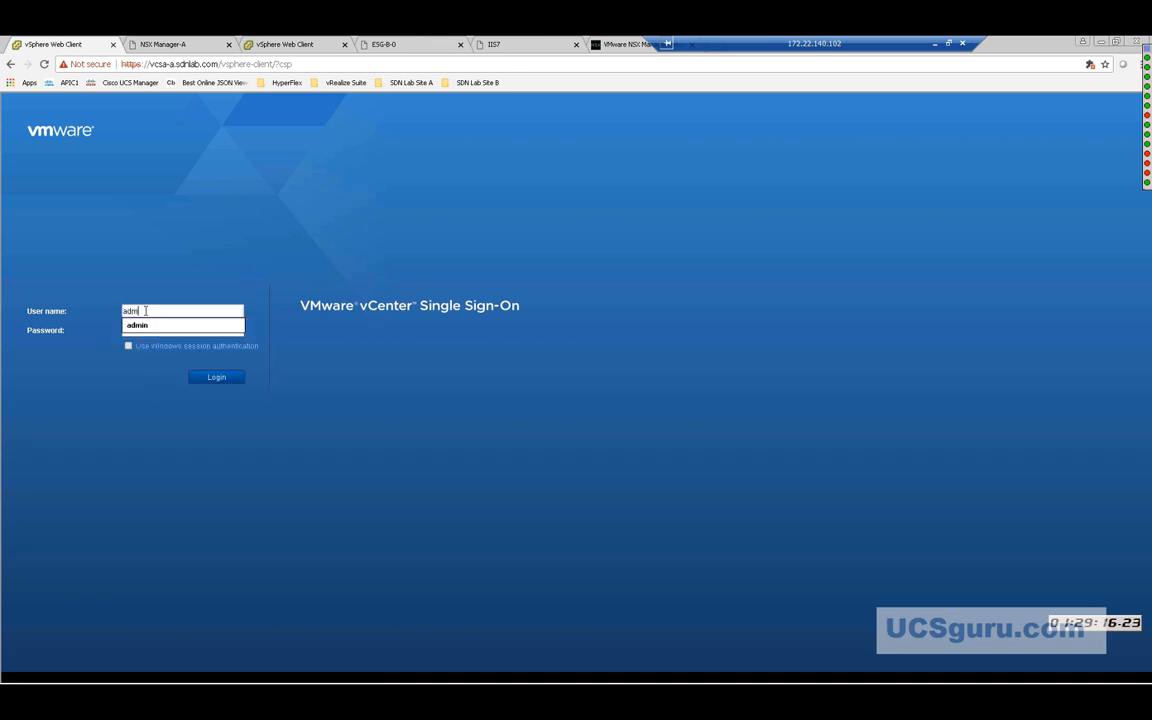
pyautogui.write('inistr')
pyautogui.press('BackSpace')
pyautogui.press('BackSpace')
pyautogui.press('BackSpace')
pyautogui.press('BackSpace')
pyautogui.press('BackSpace')
pyautogui.press('BackSpace')
pyautogui.press('BackSpace')
pyautogui.press('BackSpace')
pyautogui.press('BackSpace')
pyautogui.write('administr')
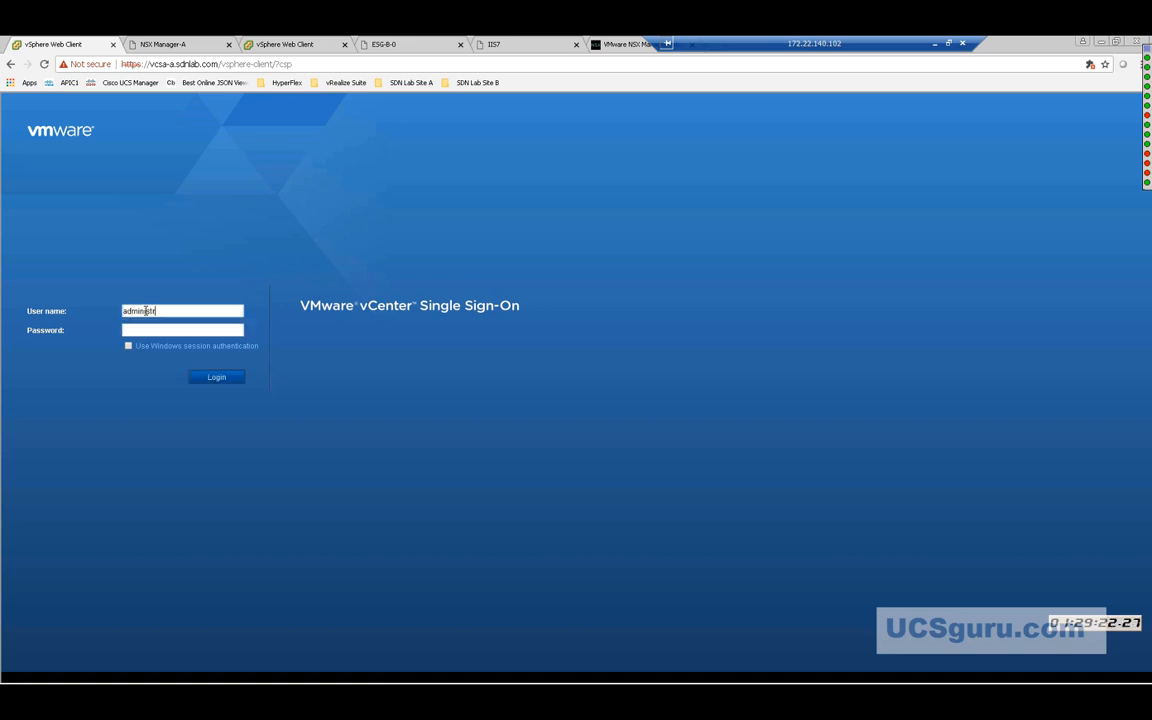
pyautogui.write('ator@vsphere.local')
pyautogui.press('Tab')
pyautogui.write('*********')
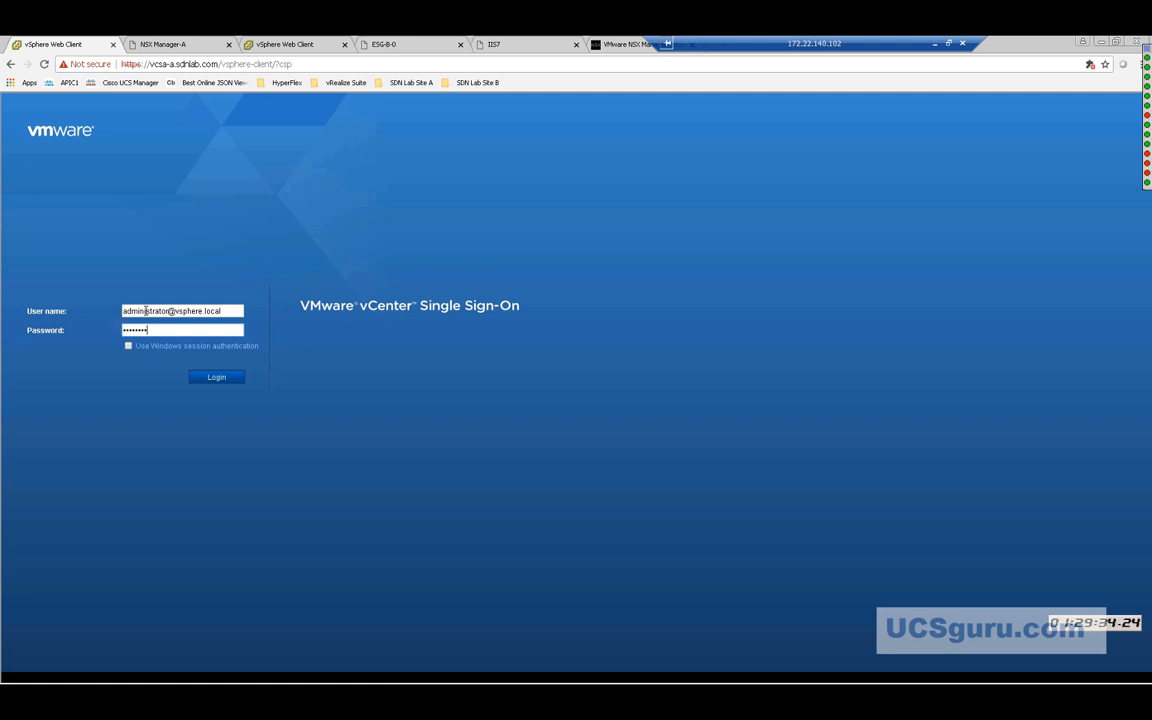
pyautogui.write('**')
pyautogui.click(210, 378)
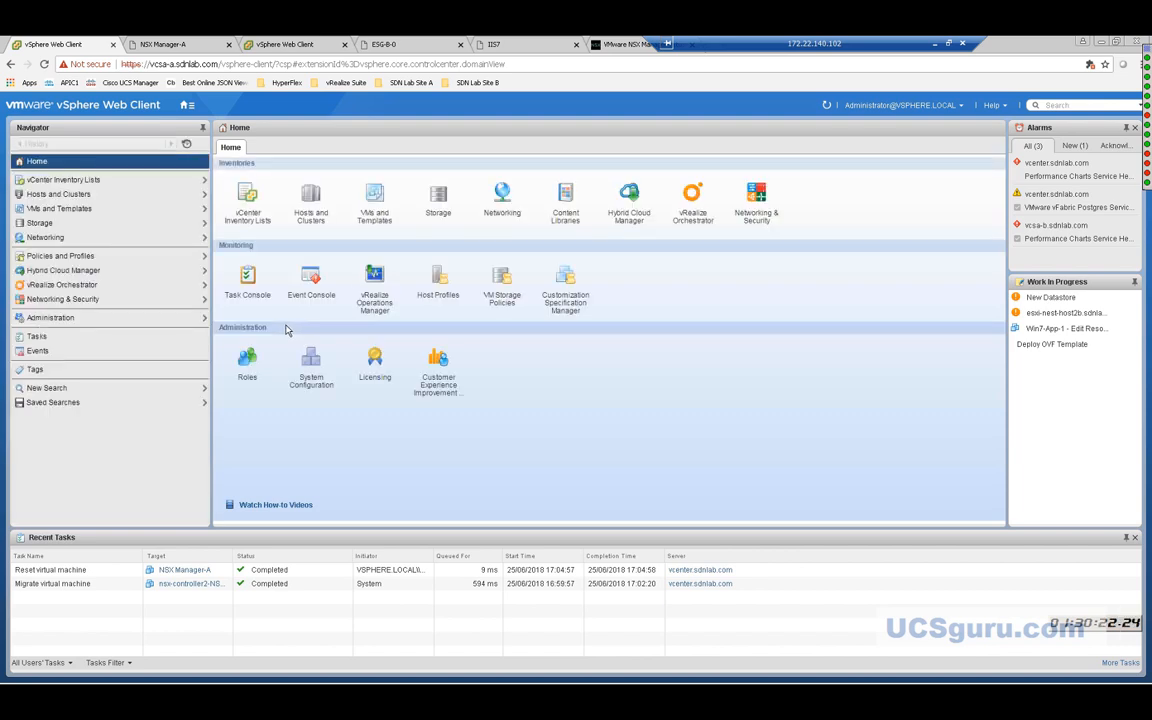
# Check that the NSX Manager list shows 172.22.140.150 and .153, then view Installation and Upgrade > Management.
pyautogui.click(755, 219)
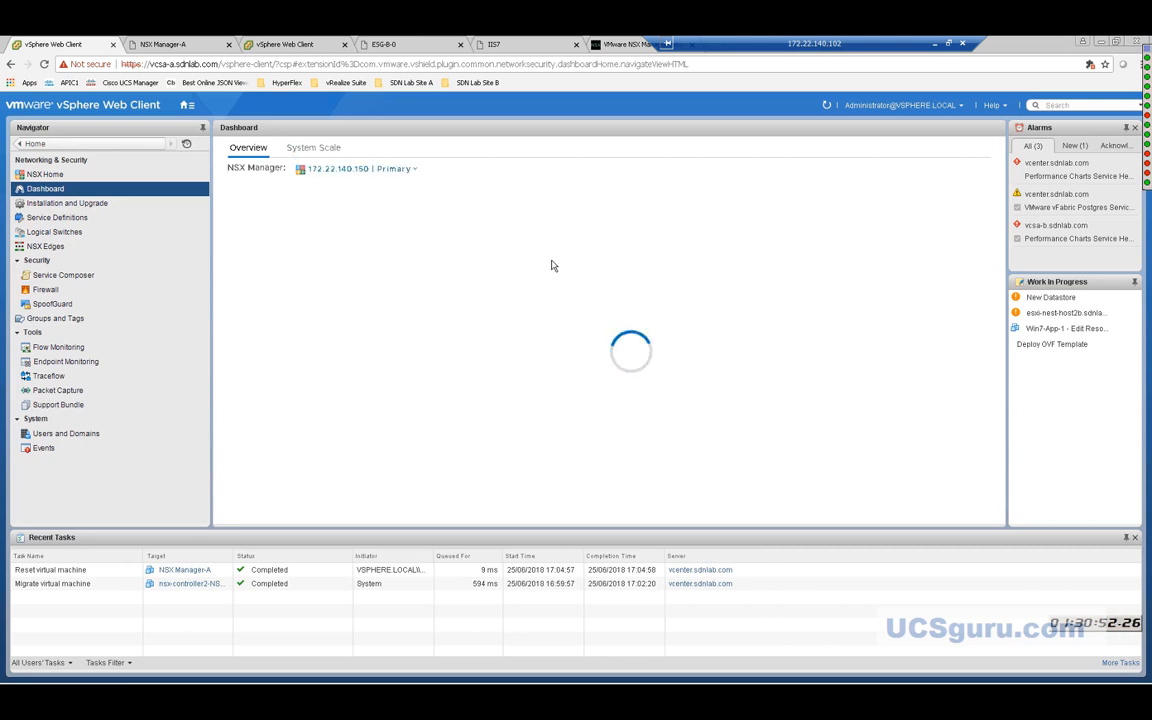
pyautogui.click(397, 171)
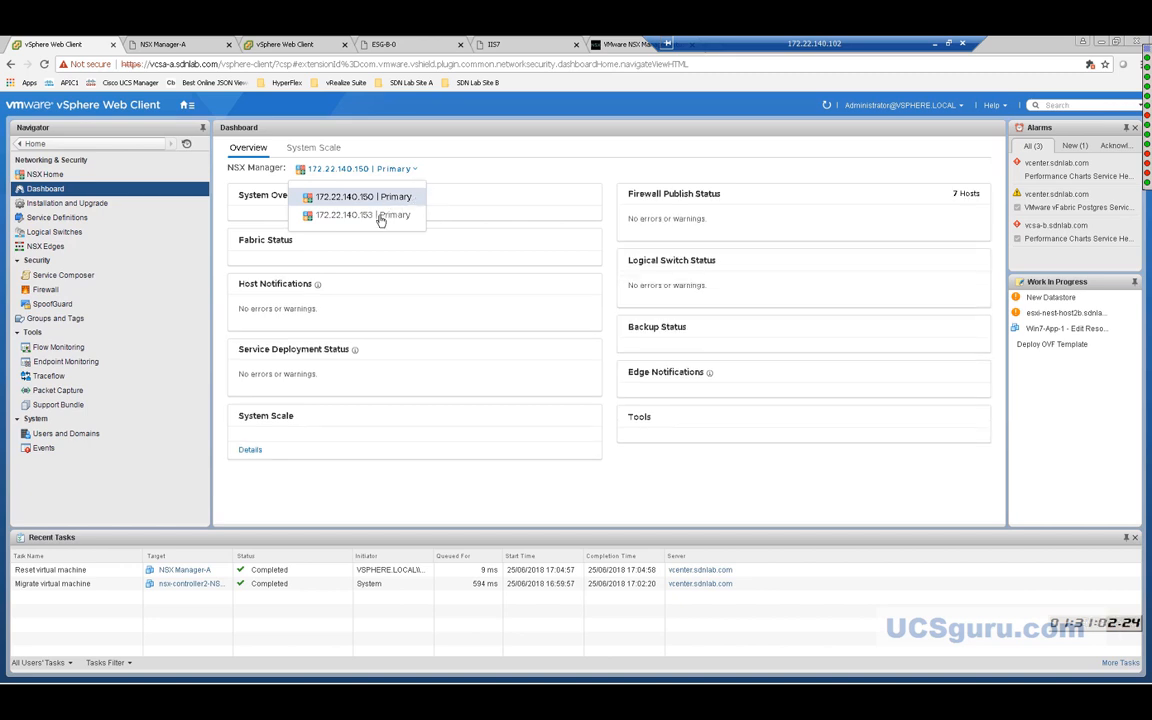
pyautogui.click(92, 205)
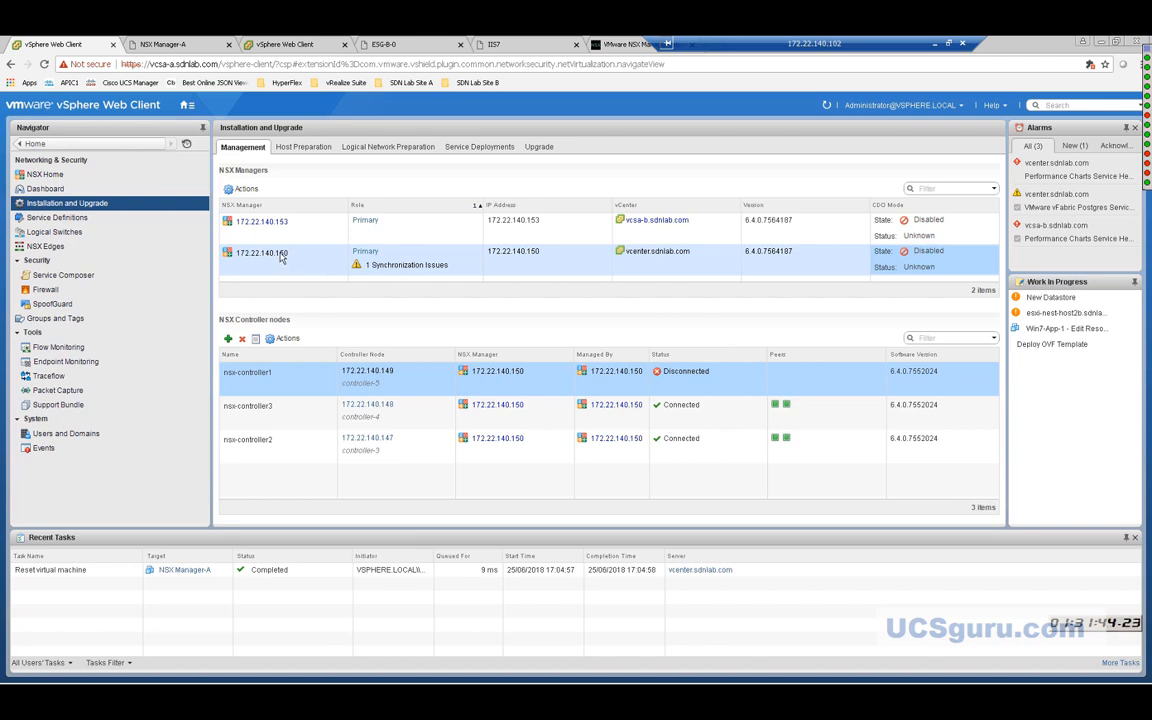
# Remove 172.22.140.153 as secondary NSX Manager, forcing it even if the manager is inaccessible.
pyautogui.click(245, 189)
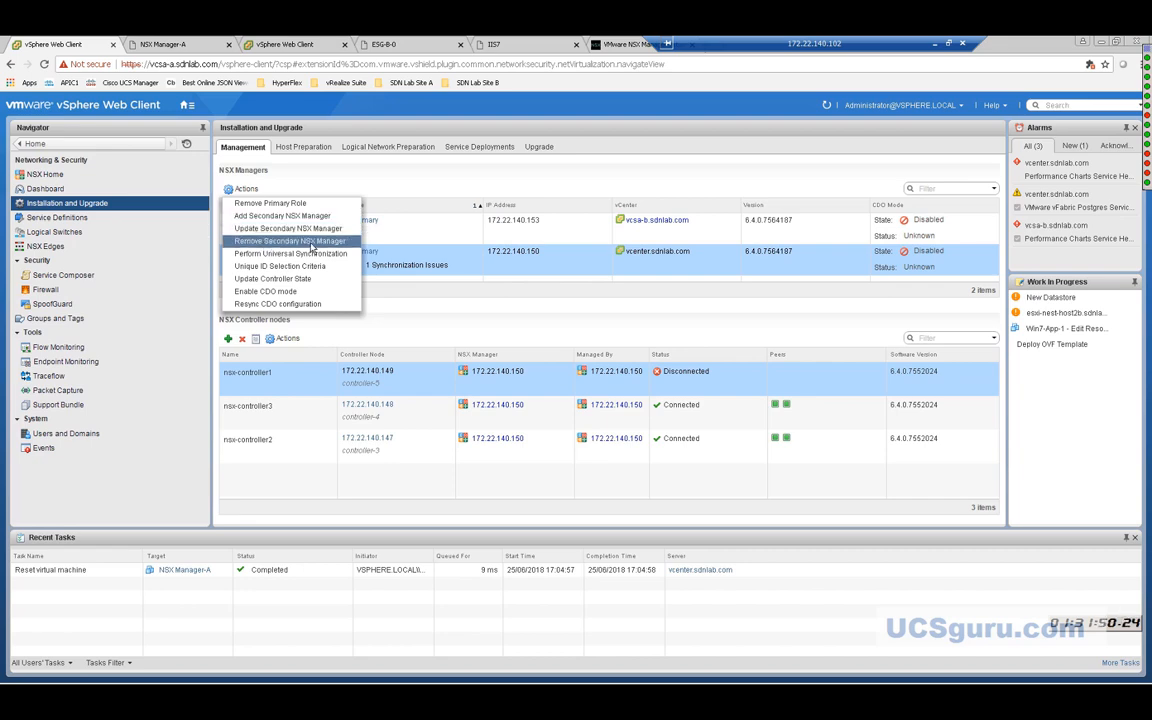
pyautogui.click(310, 242)
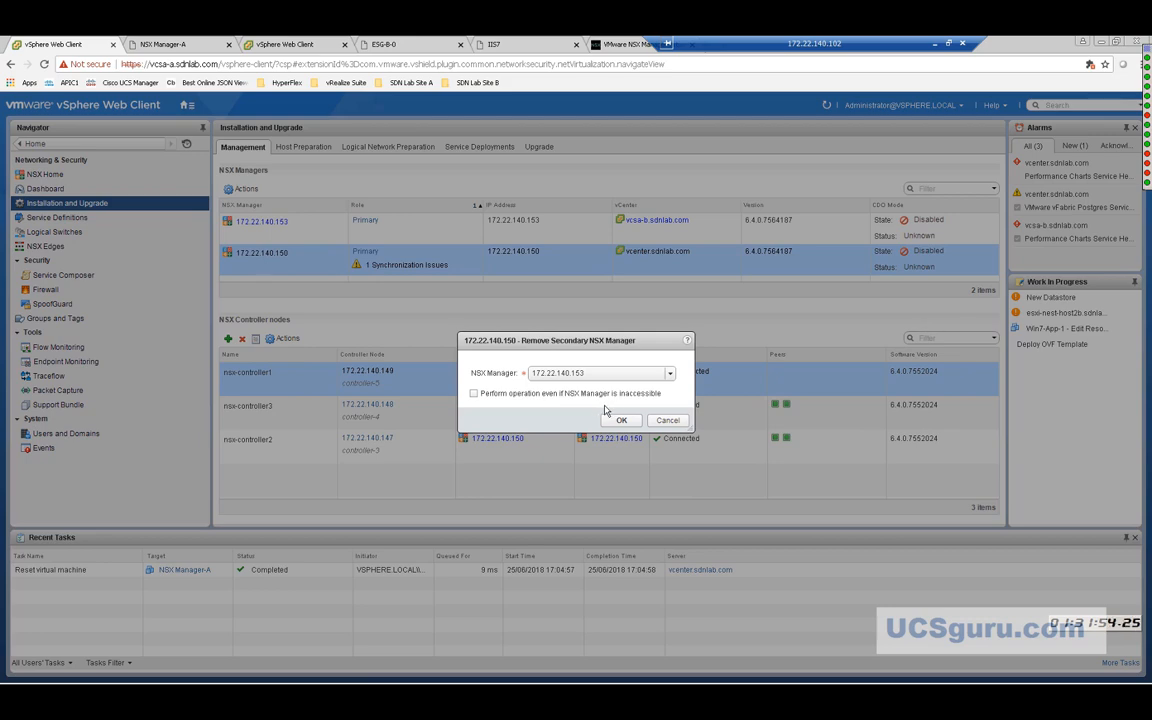
pyautogui.click(481, 396)
pyautogui.click(621, 420)
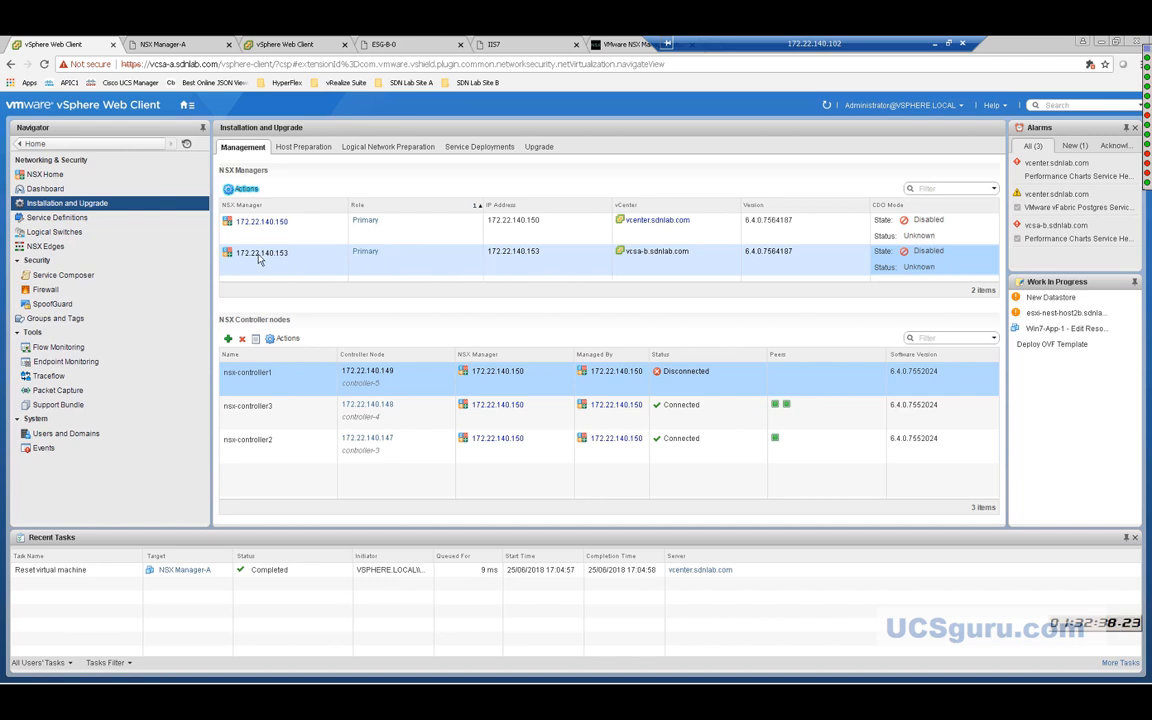
# Remove the Primary role from NSX Manager 172.22.140.153 and confirm with Yes.
pyautogui.click(298, 259)
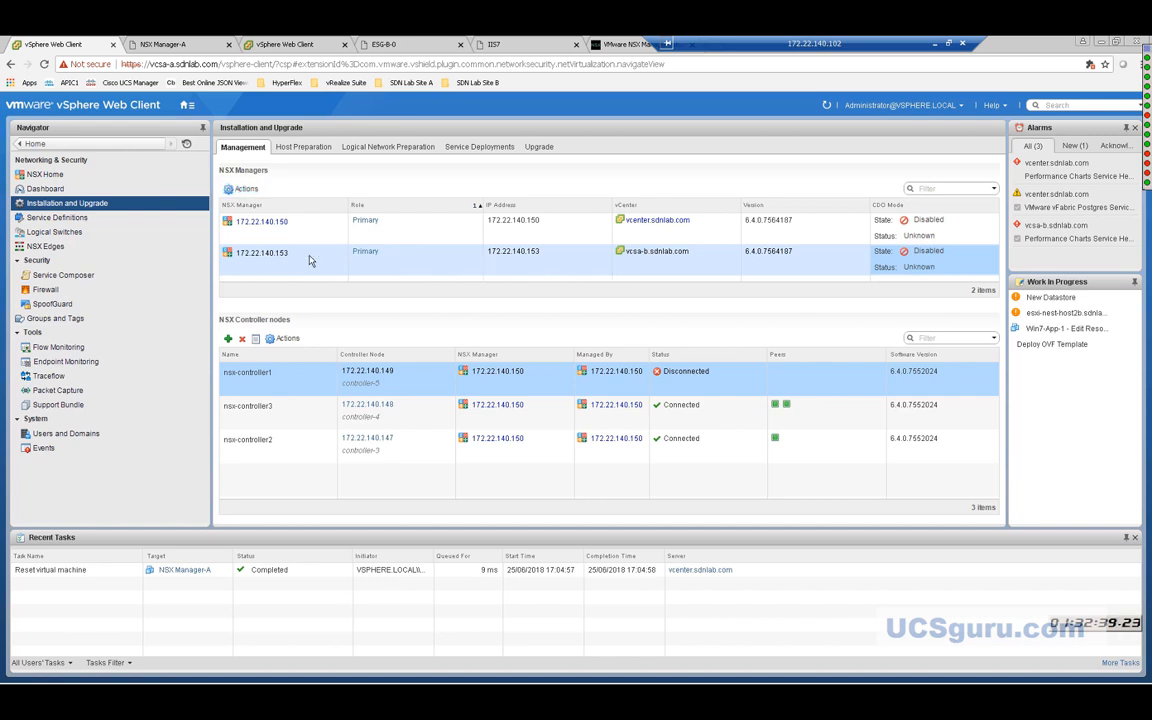
pyautogui.click(245, 190)
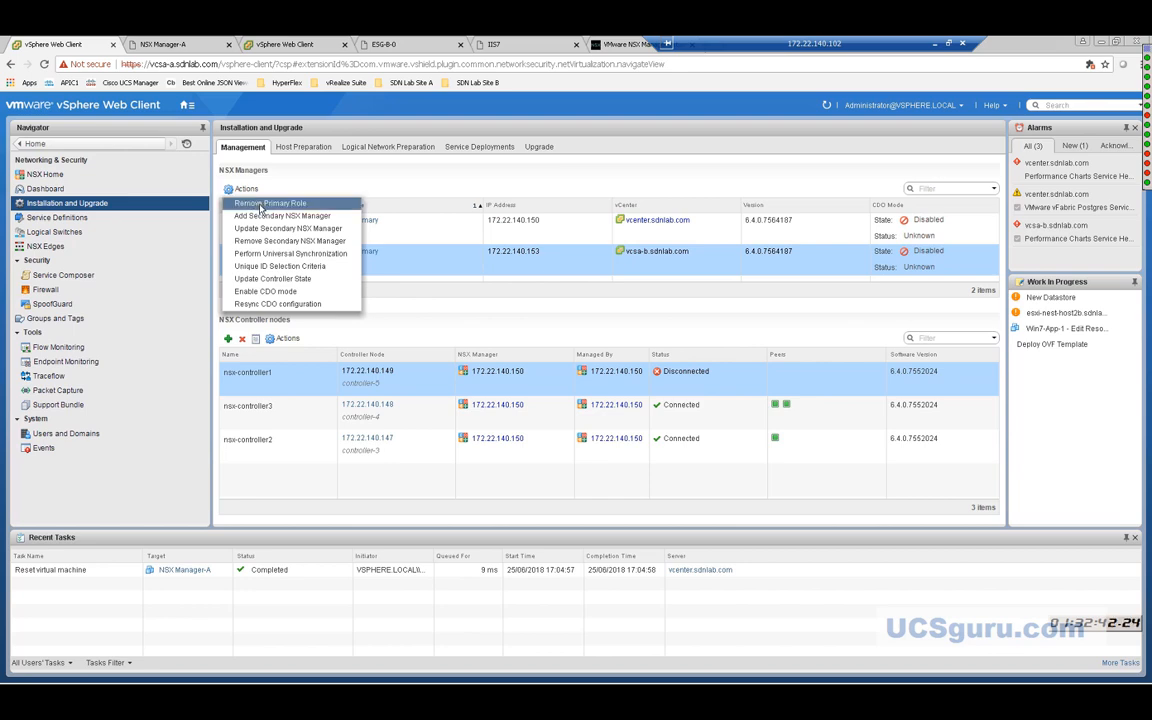
pyautogui.click(262, 204)
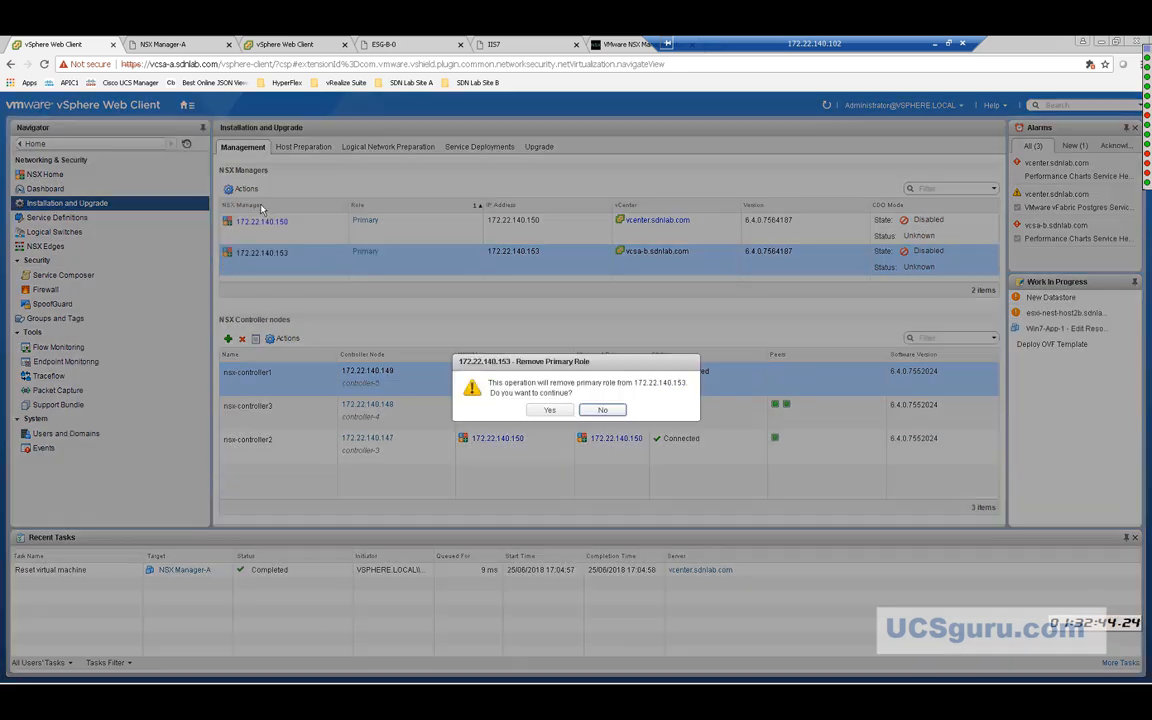
pyautogui.click(547, 409)
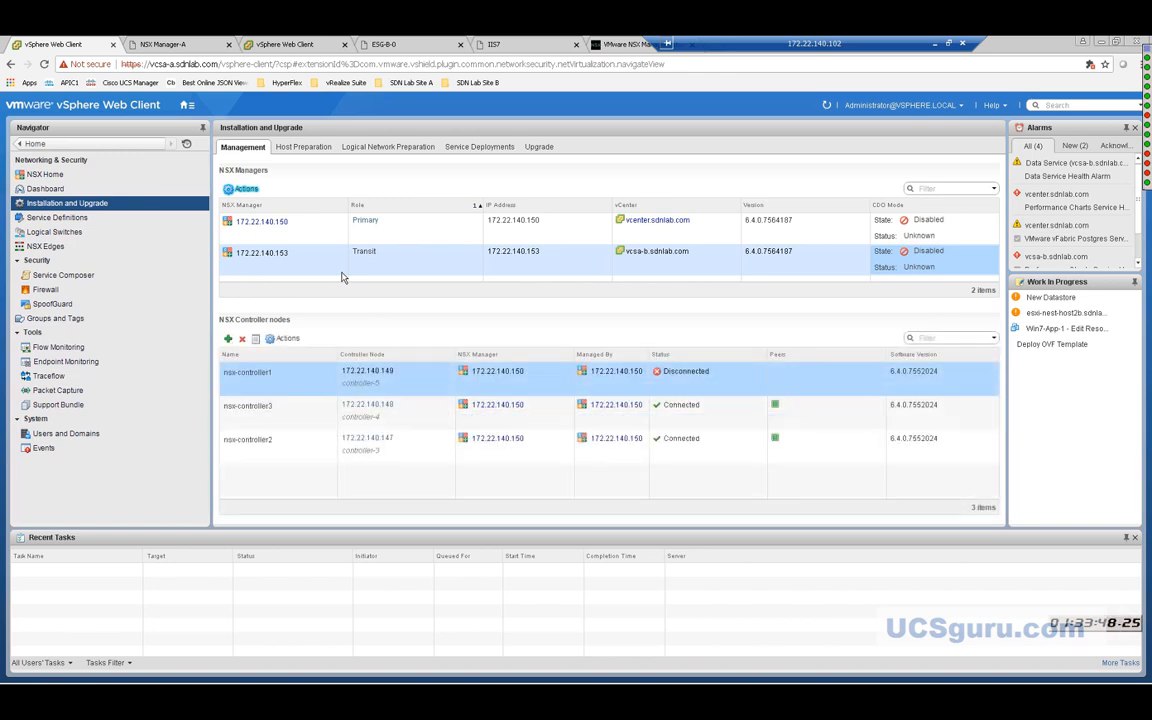
# Start adding a secondary NSX Manager from primary manager 172.22.140.150's actions.
pyautogui.click(321, 231)
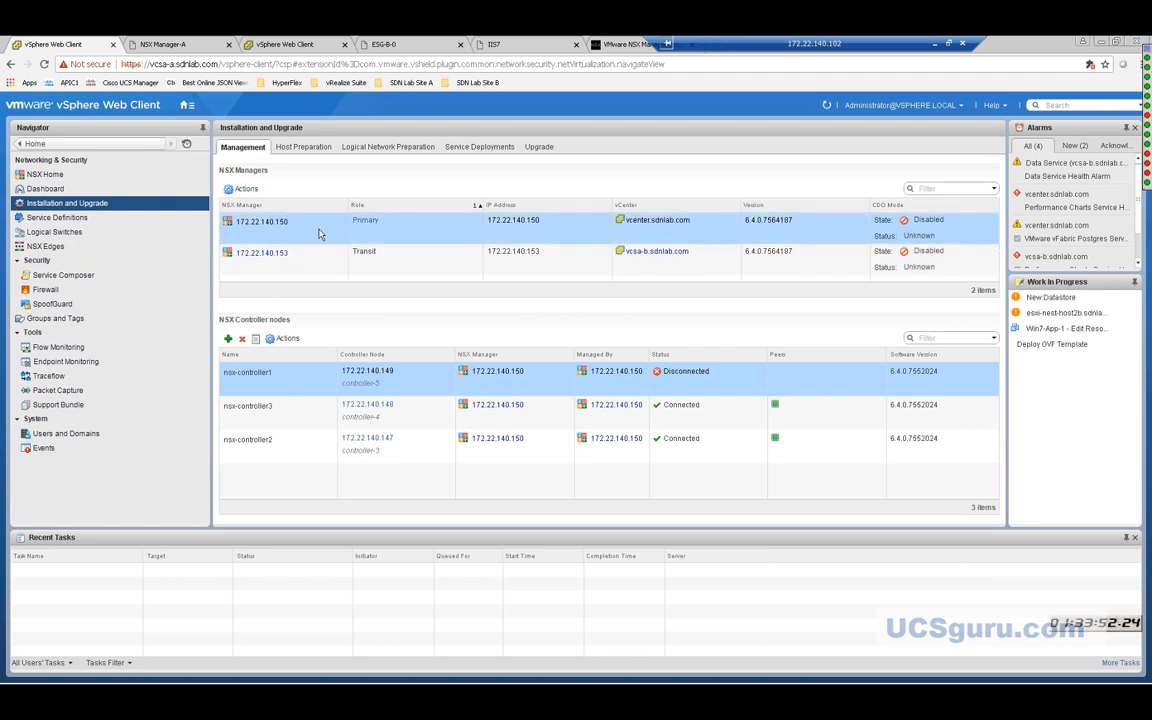
pyautogui.click(243, 188)
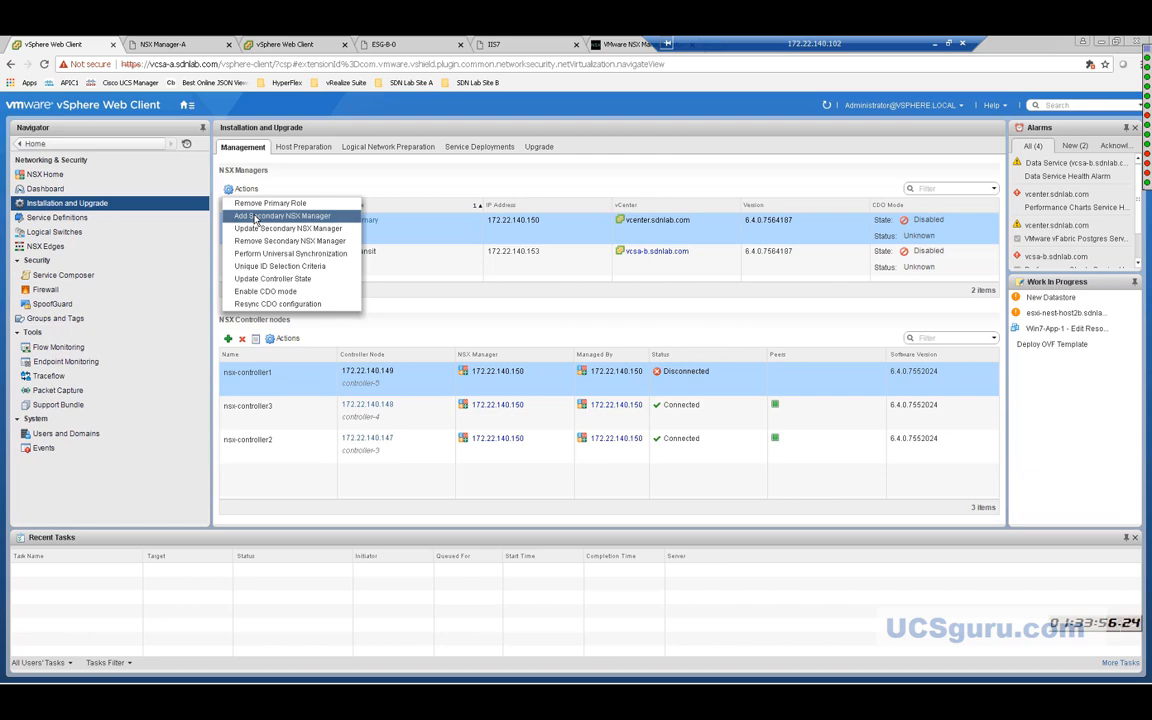
pyautogui.click(255, 216)
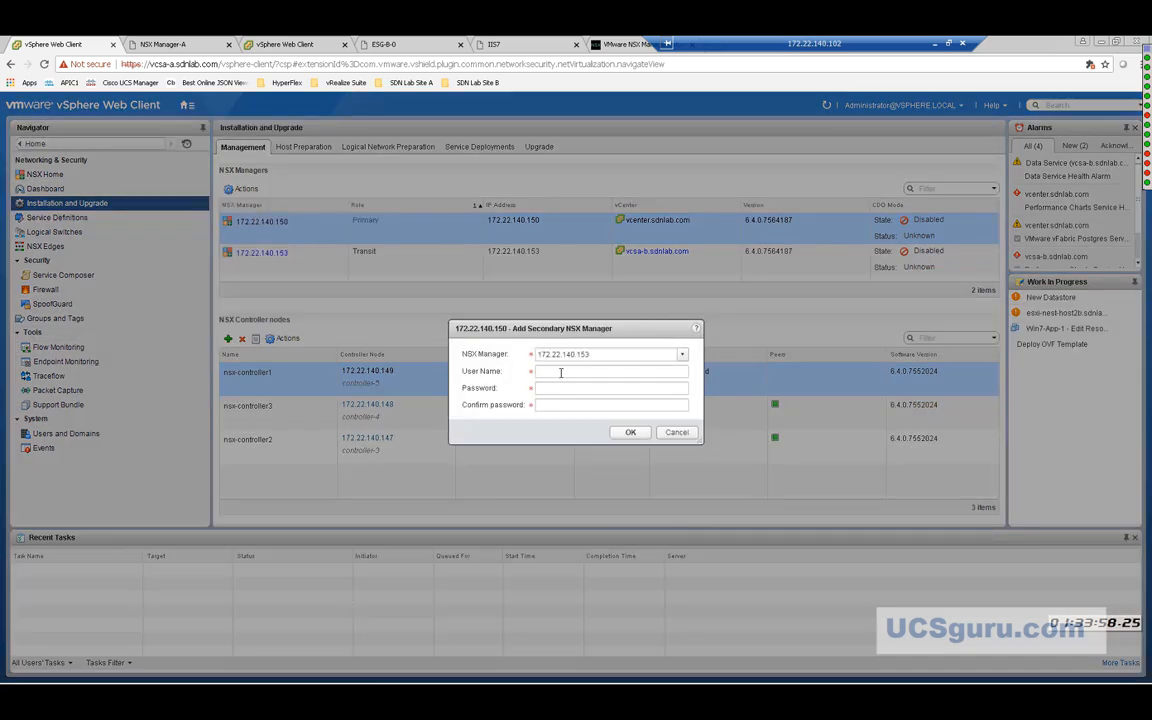
# Enter user name admin, the password and its confirmation, and submit the secondary manager.
pyautogui.click(561, 372)
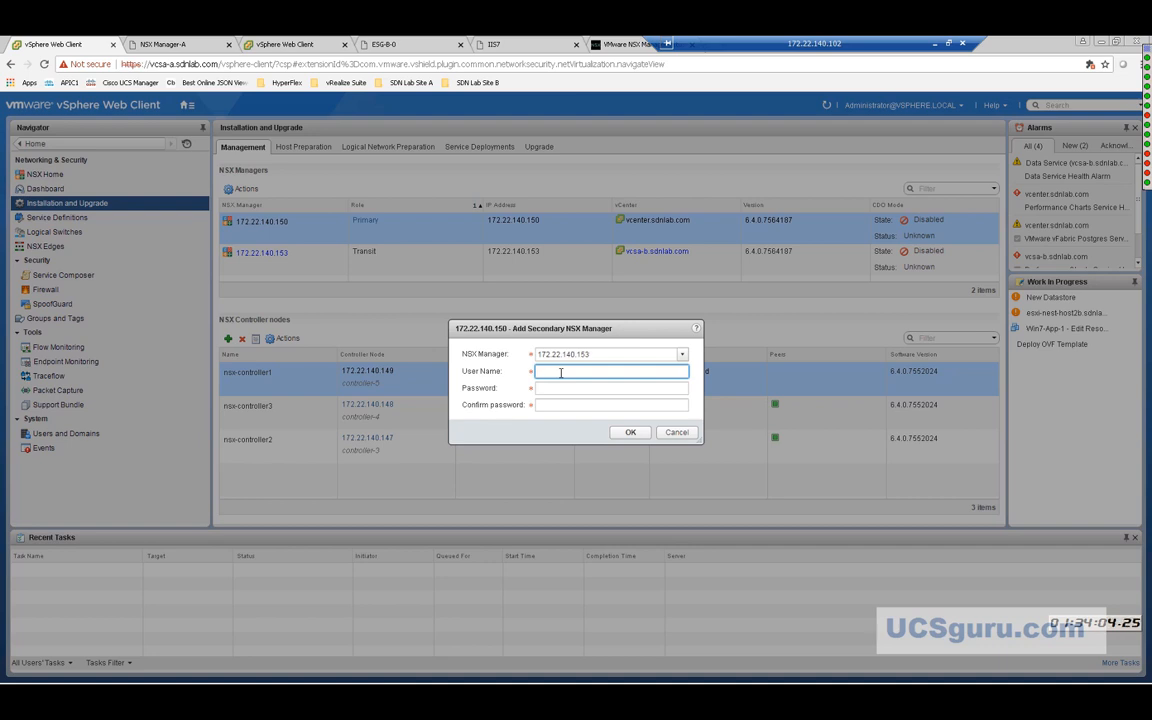
pyautogui.write('admin')
pyautogui.press('Tab')
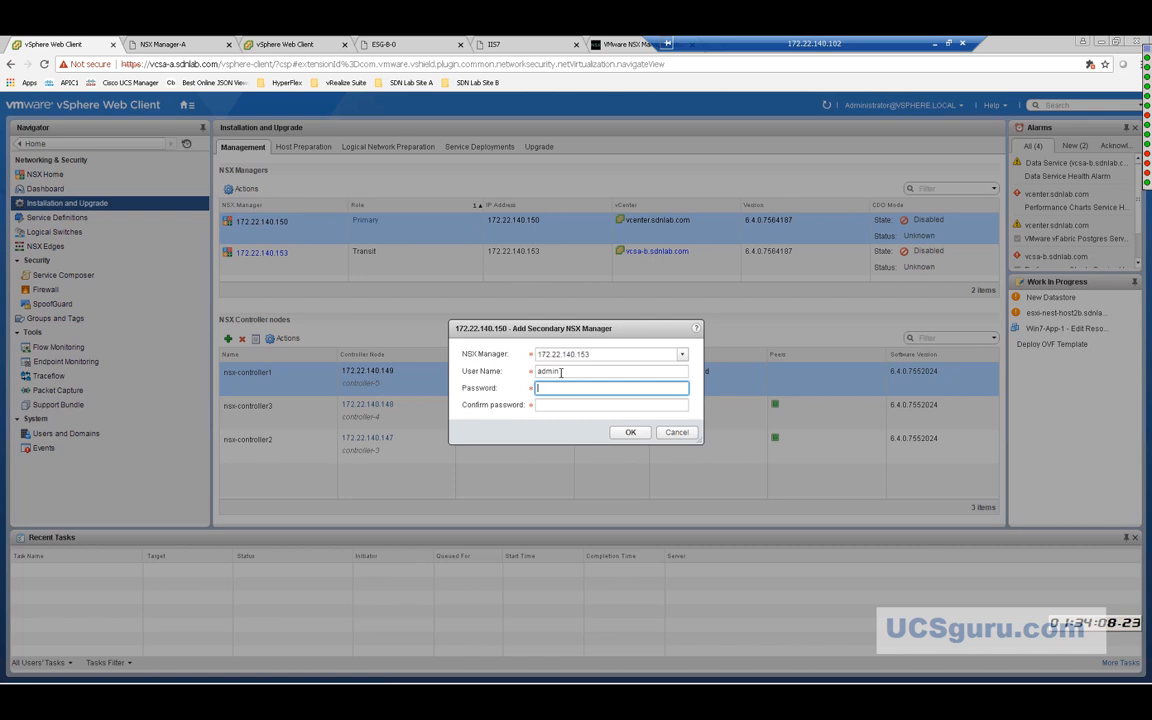
pyautogui.write('**********')
pyautogui.click(570, 405)
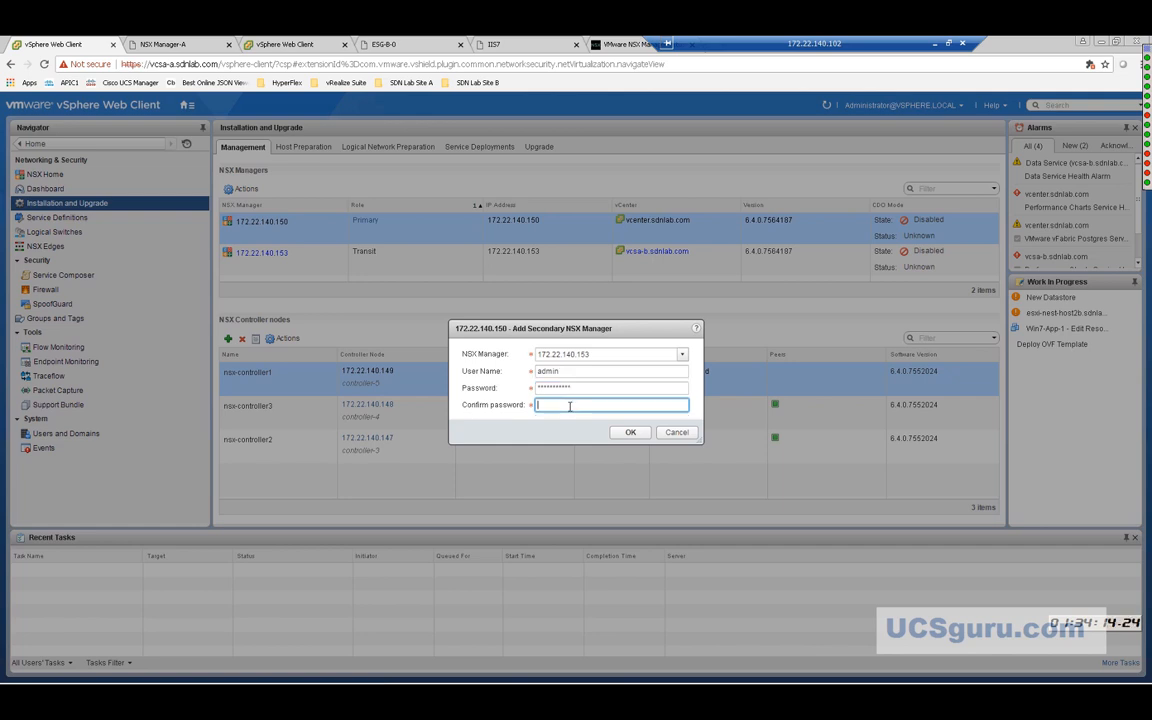
pyautogui.write('*******')
pyautogui.press('BackSpace')
pyautogui.press('BackSpace')
pyautogui.press('BackSpace')
pyautogui.press('BackSpace')
pyautogui.press('BackSpace')
pyautogui.press('BackSpace')
pyautogui.press('BackSpace')
pyautogui.write('**********')
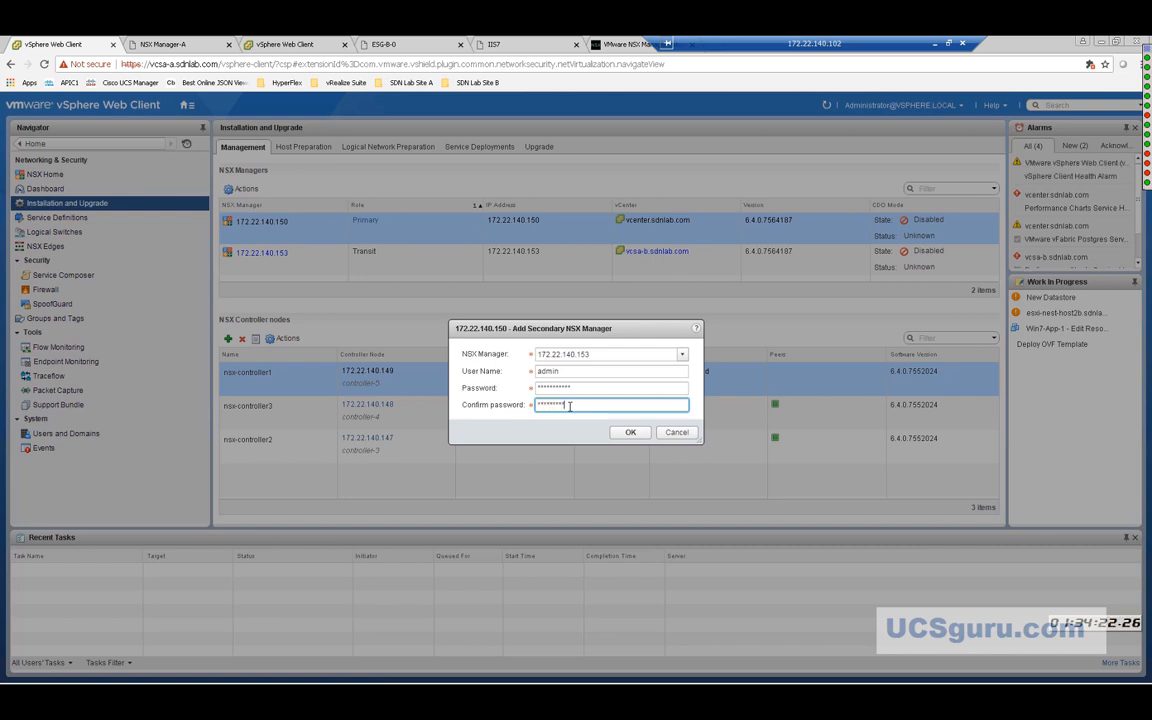
pyautogui.click(630, 433)
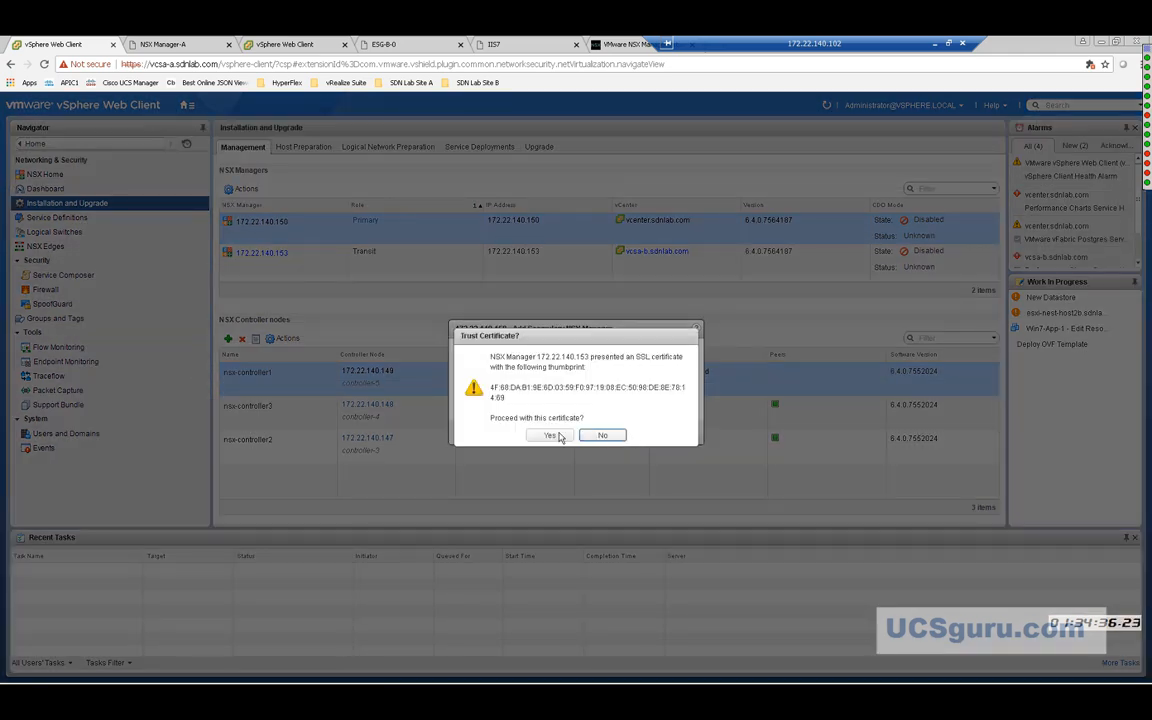
# Trust 172.22.140.153's SSL certificate so the secondary-manager addition proceeds.
pyautogui.click(551, 436)
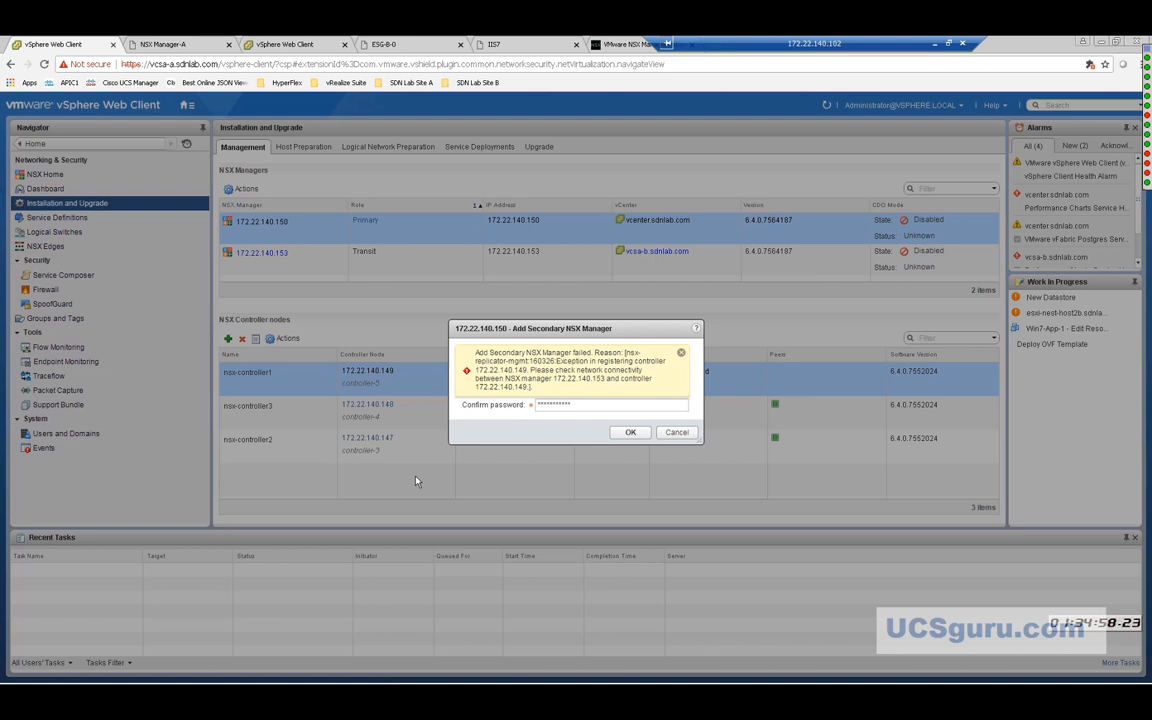
# Retry once, cancel the failed add-secondary dialog, and refresh the NSX manager and controller lists.
pyautogui.click(627, 433)
pyautogui.click(676, 436)
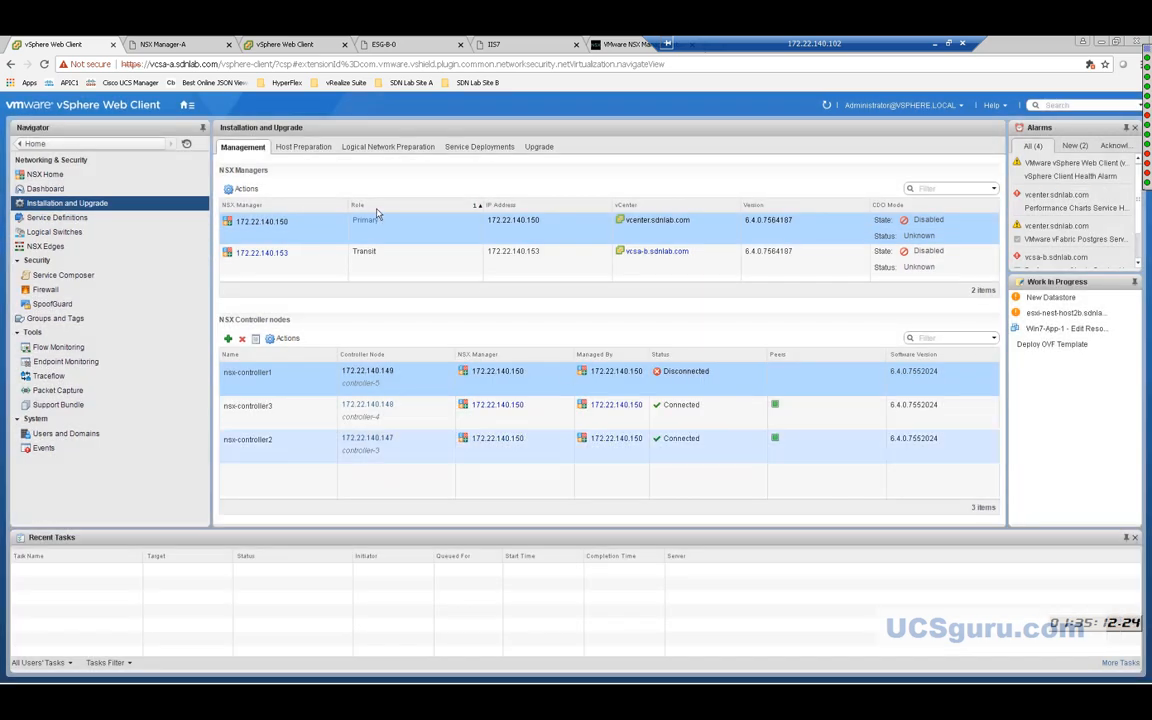
pyautogui.click(827, 105)
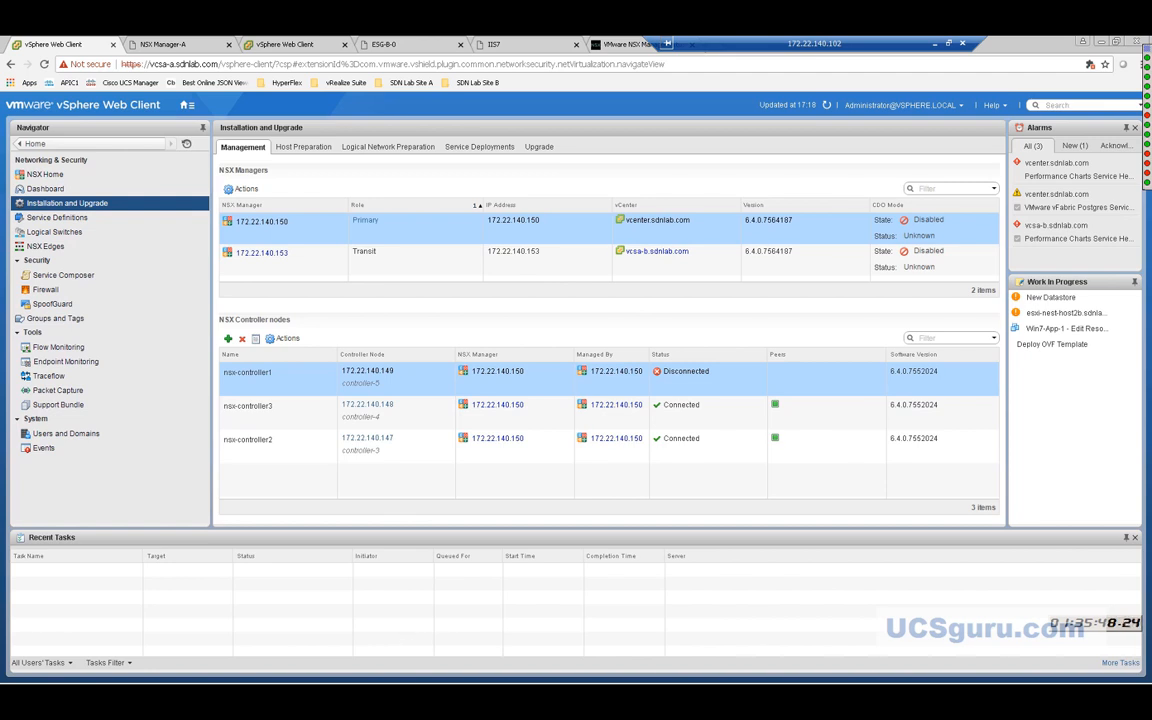
pyautogui.moveTo(160, 676)
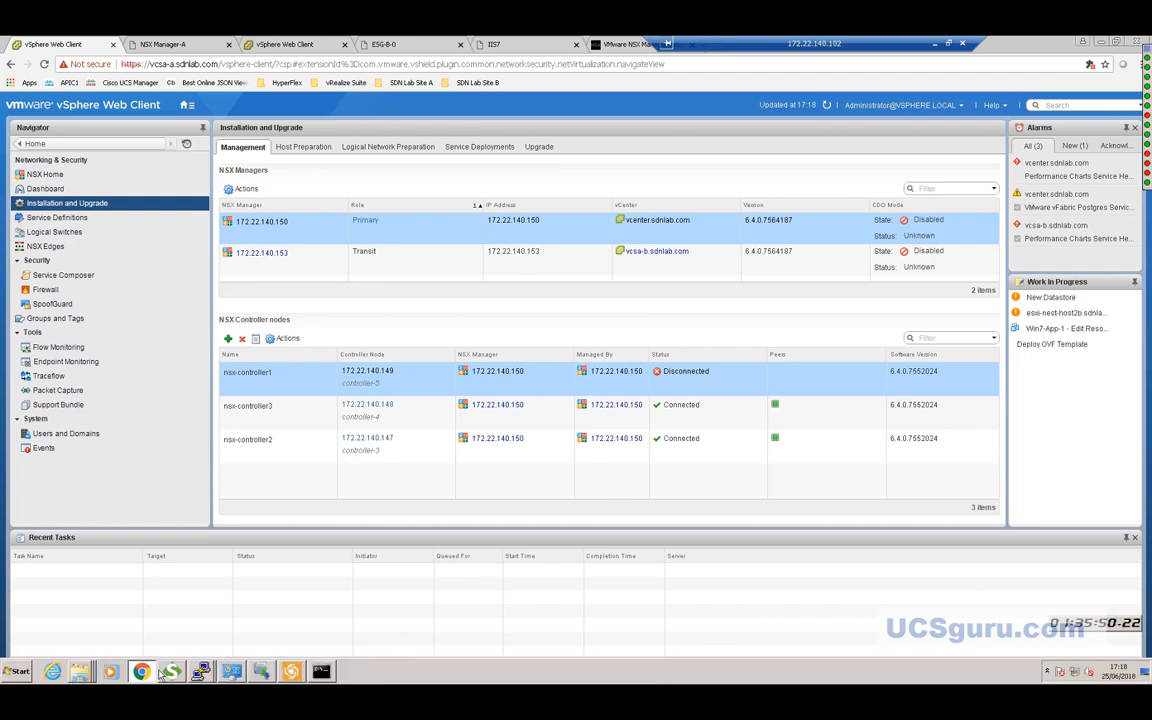
# In the command prompt, stop the running ping and ping nsxmgr-b.sdnlab.com, getting 4 of 4 replies.
pyautogui.click(323, 673)
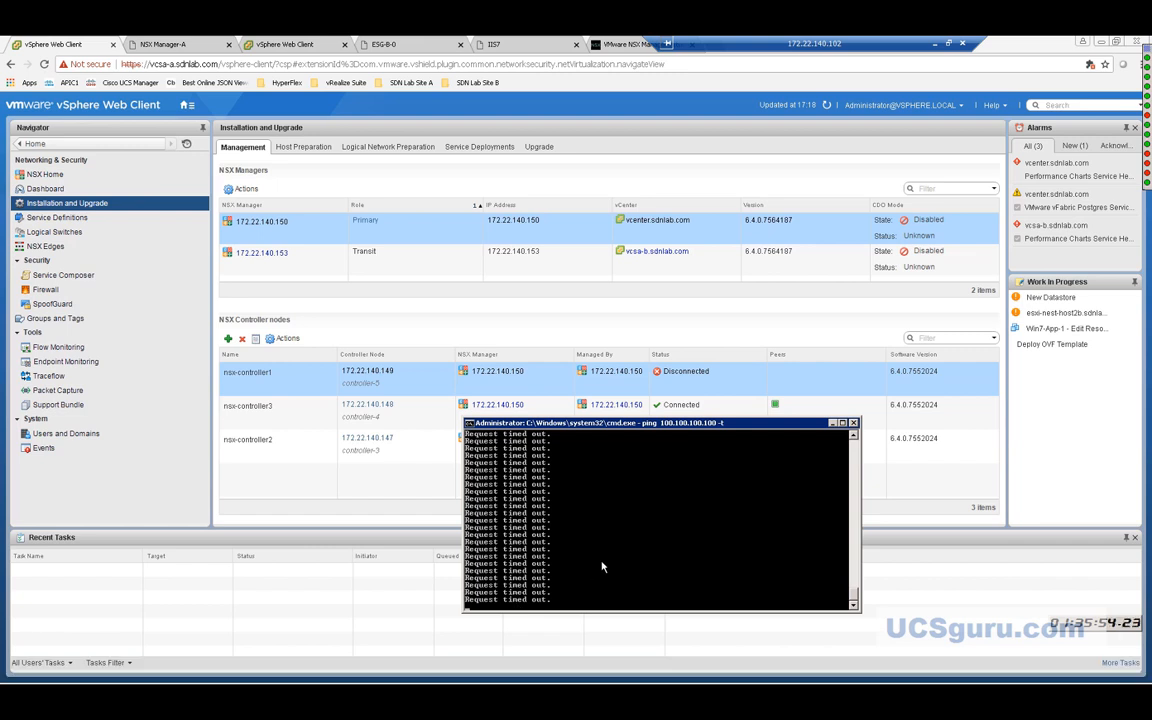
pyautogui.hotkey('ctrl', 'c')
pyautogui.hotkey('ctrl', 'v')
pyautogui.press('BackSpace')
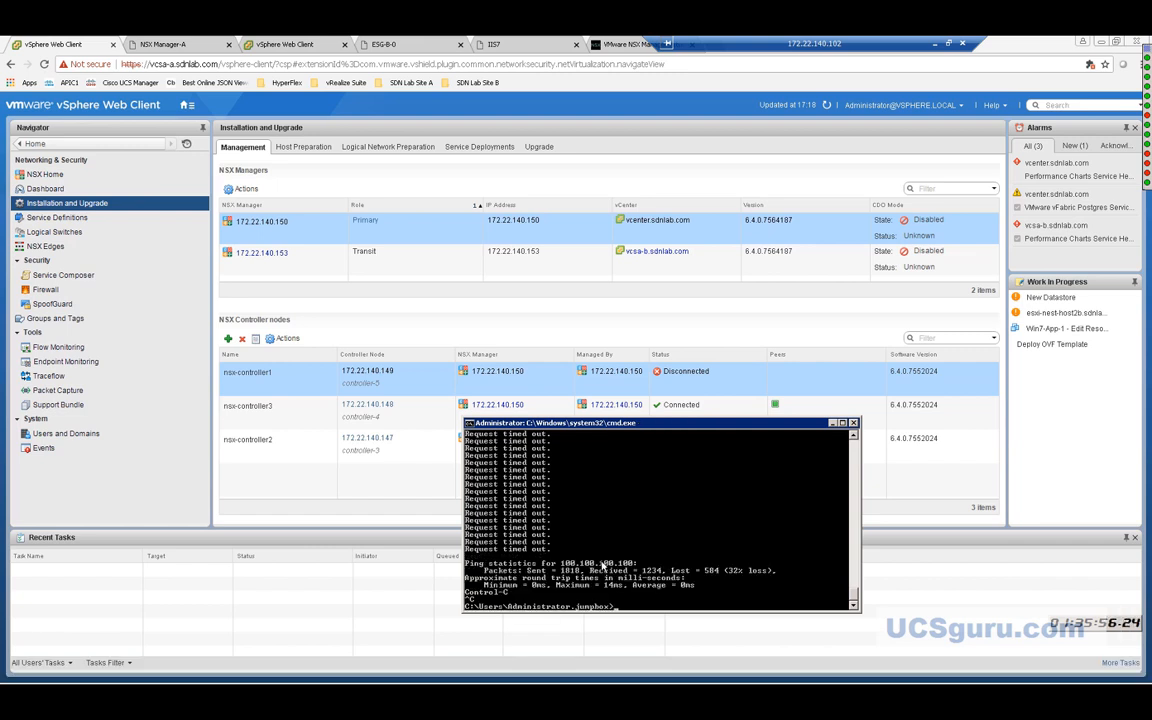
pyautogui.write('ping nsxmgr-b.sdnlab.com')
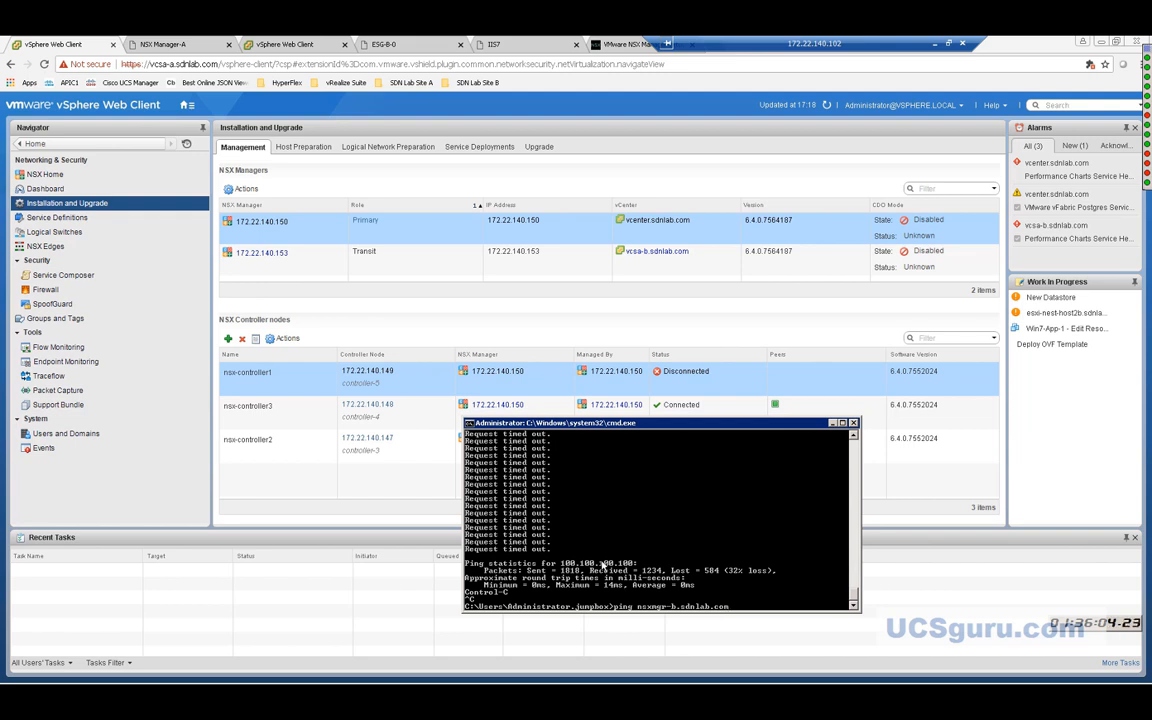
pyautogui.press('Return')
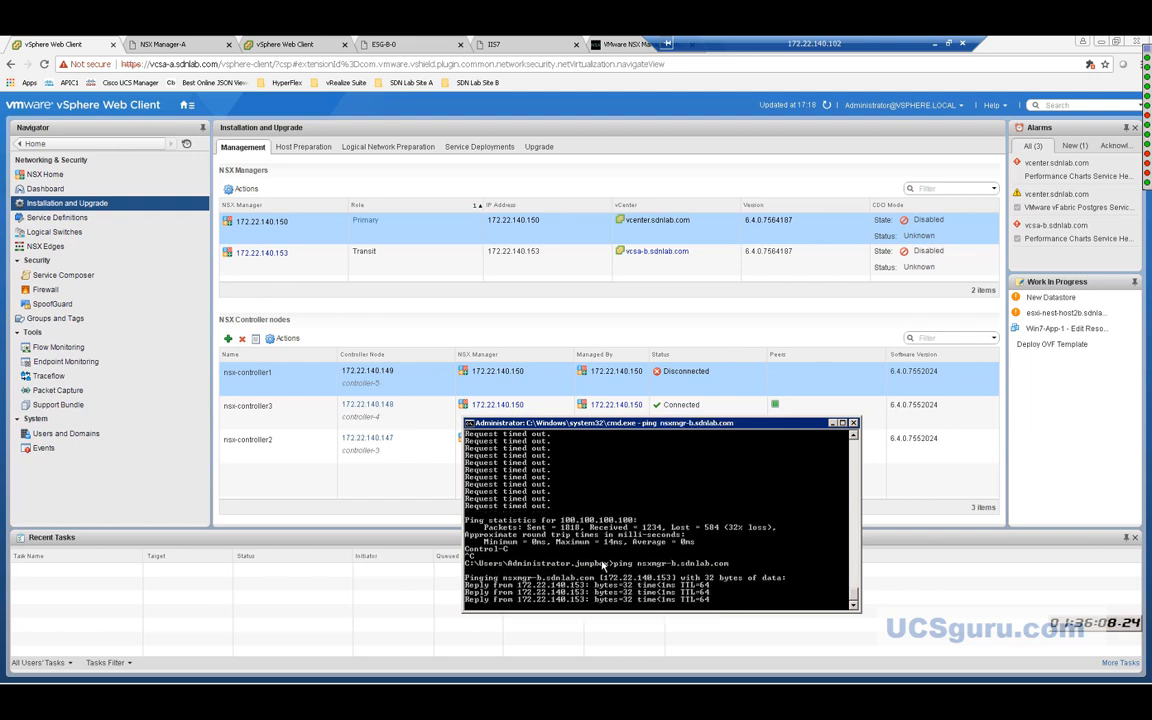
pyautogui.press('Return')
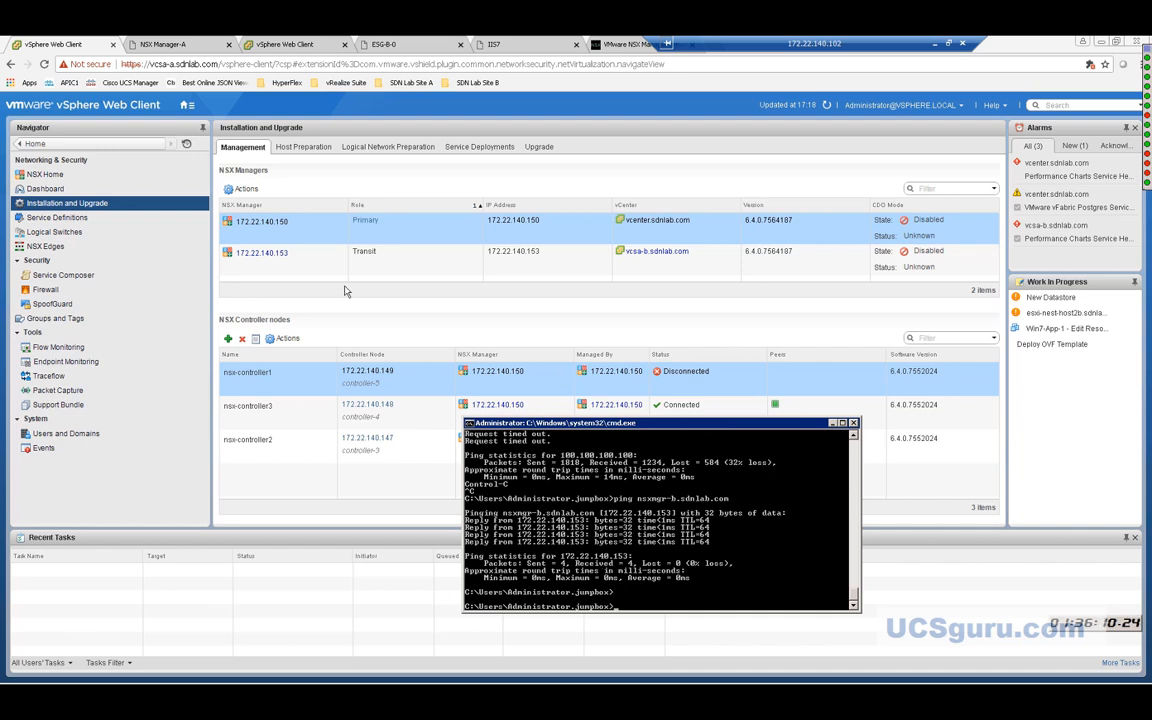
# Run Update Controller State on primary NSX Manager 172.22.140.150 and confirm it.
pyautogui.click(251, 193)
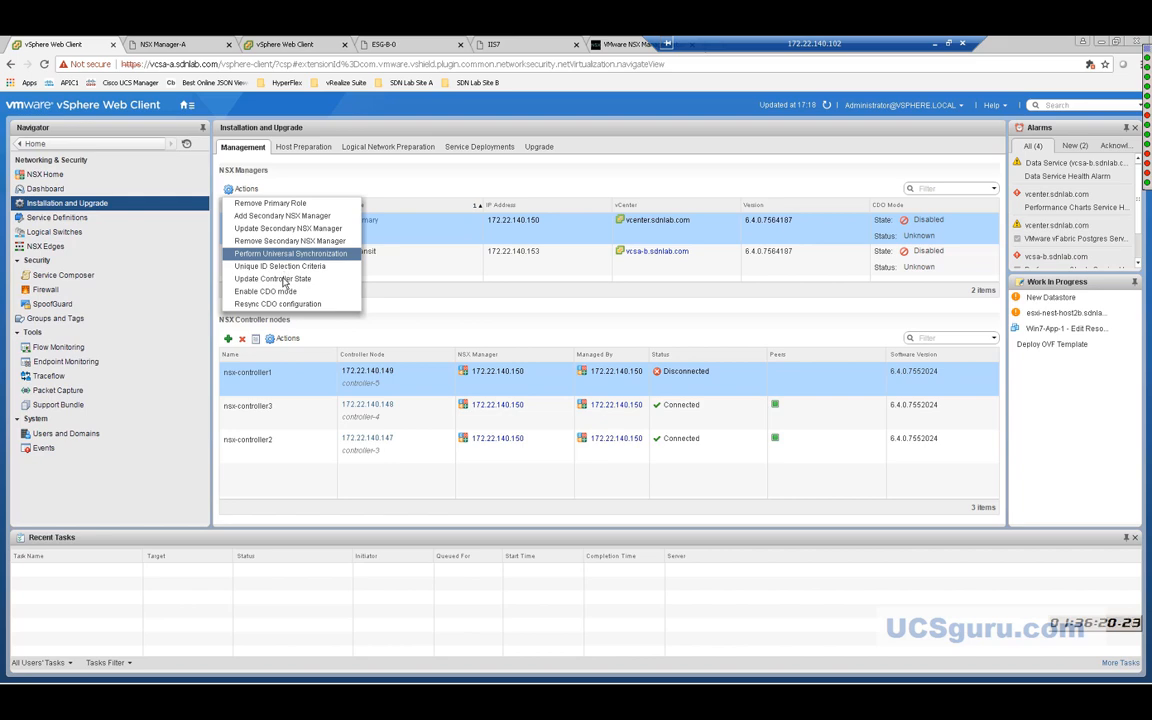
pyautogui.click(283, 280)
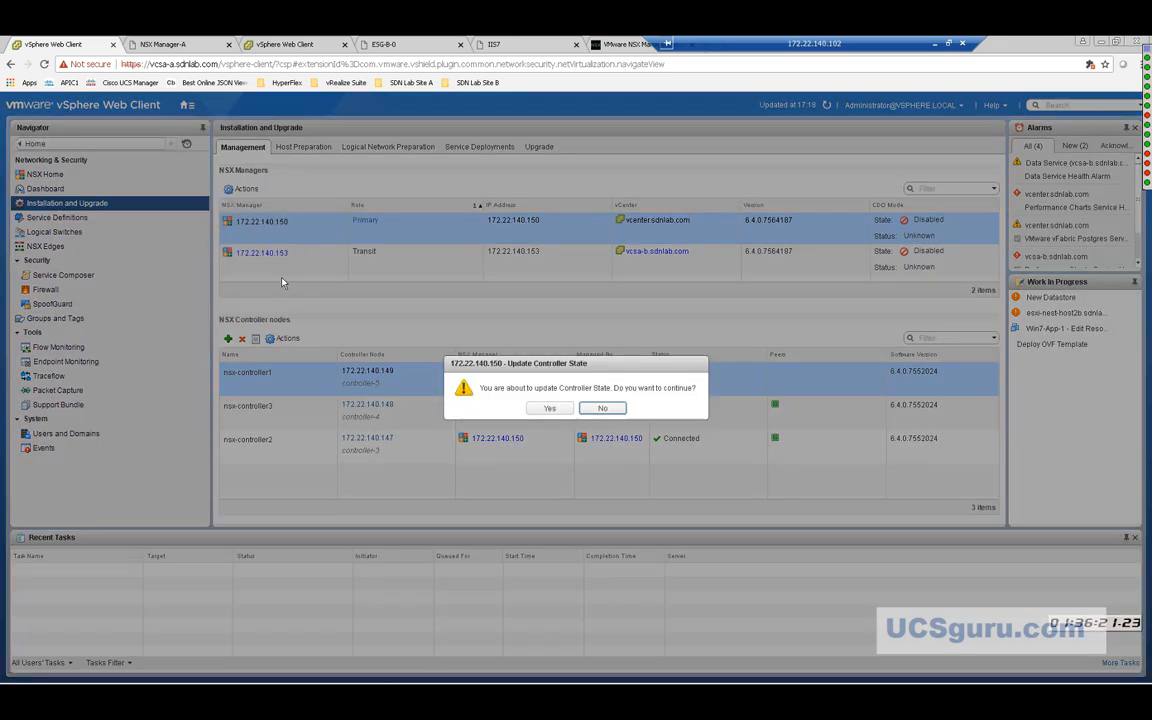
pyautogui.click(543, 406)
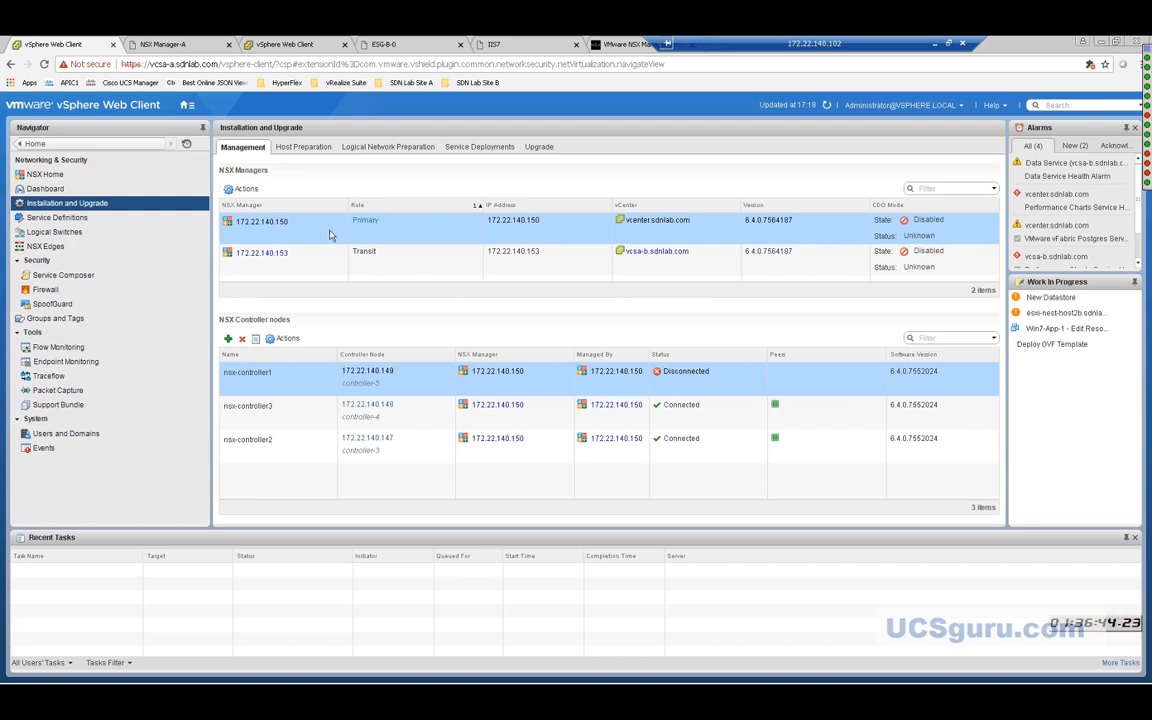
pyautogui.click(243, 190)
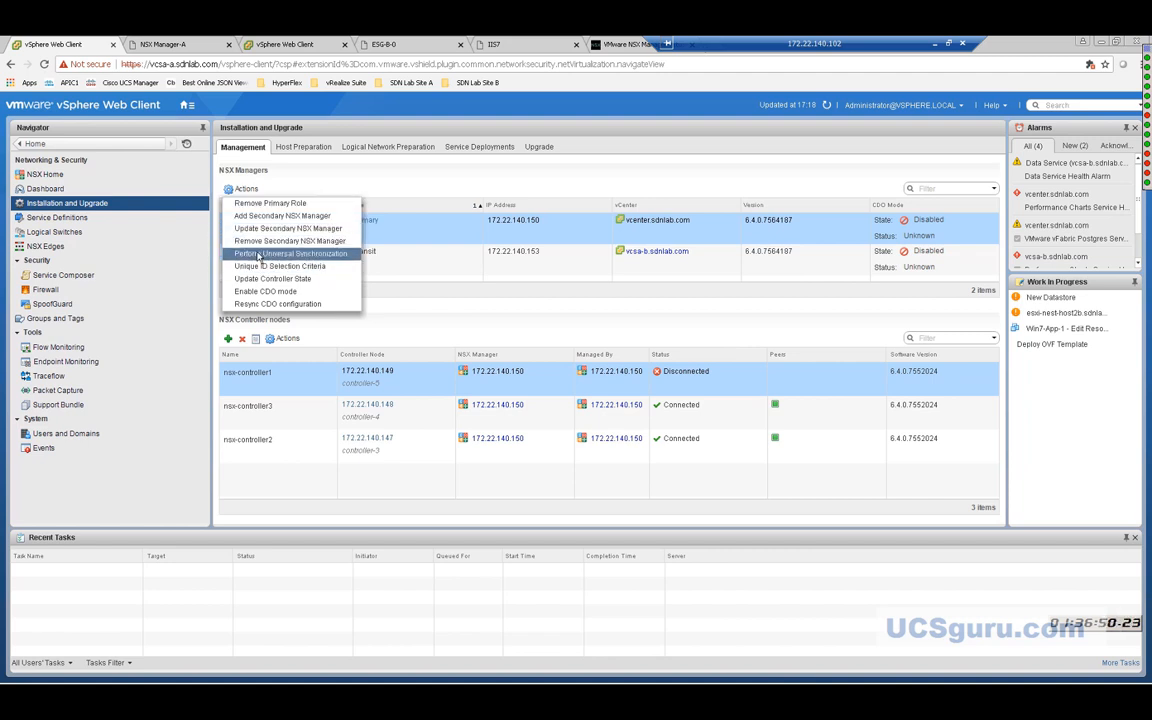
pyautogui.click(267, 231)
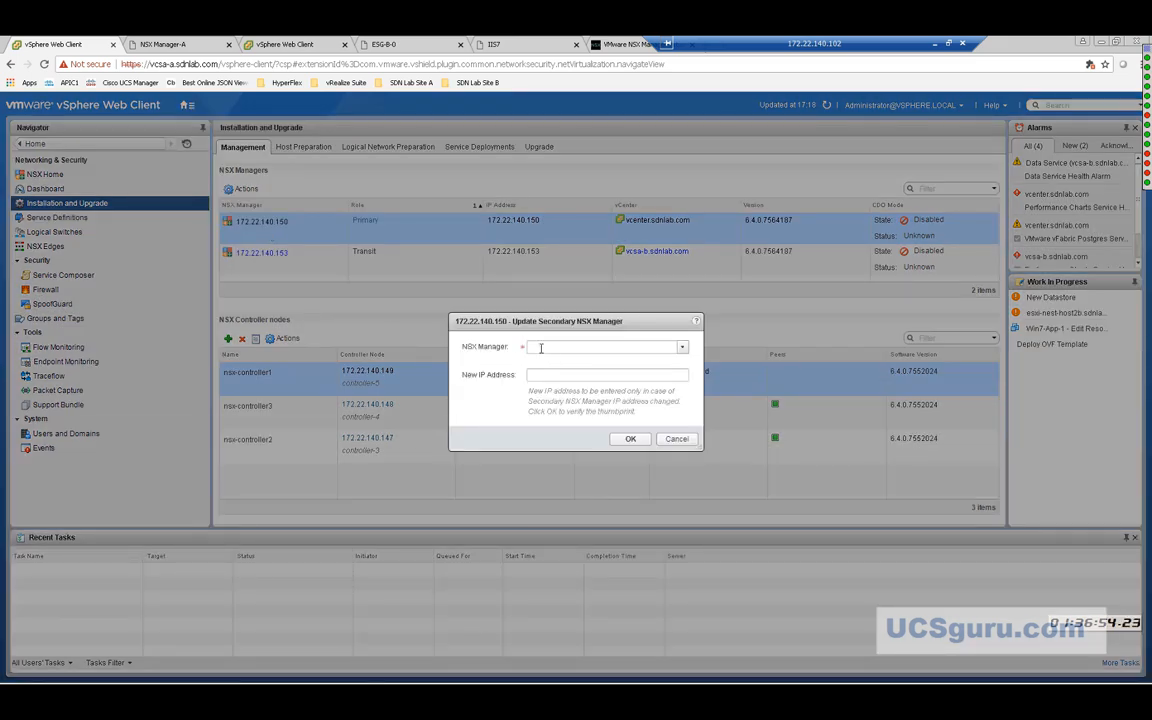
pyautogui.click(682, 347)
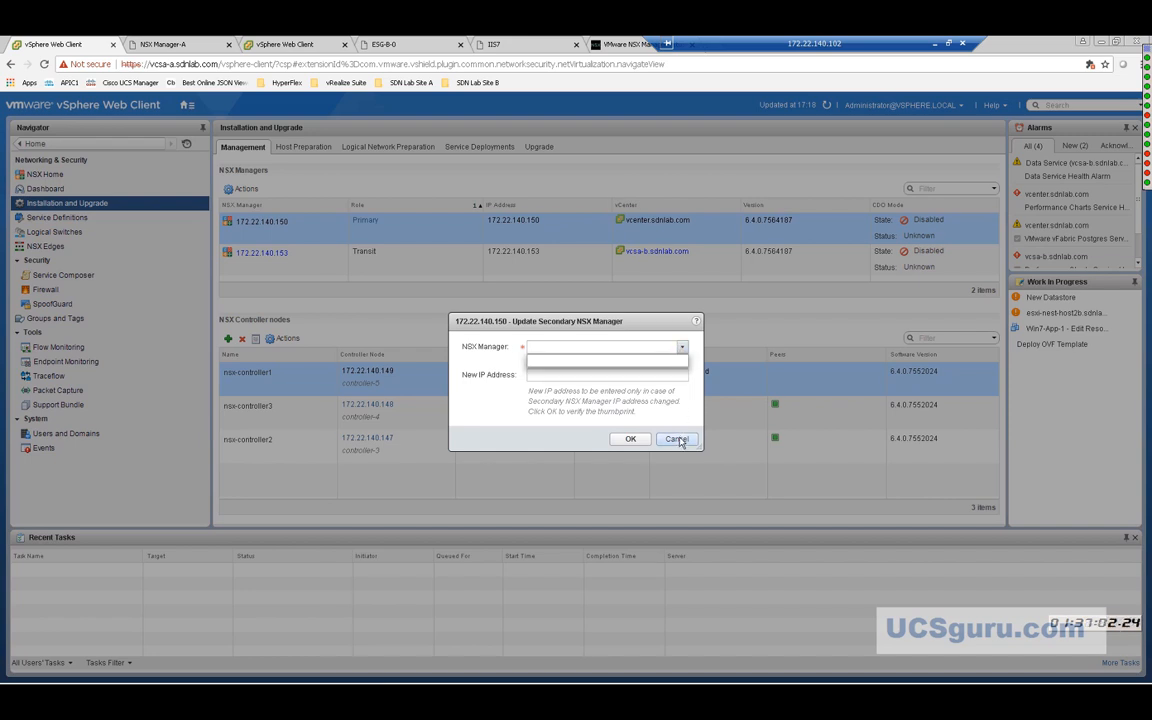
pyautogui.click(682, 348)
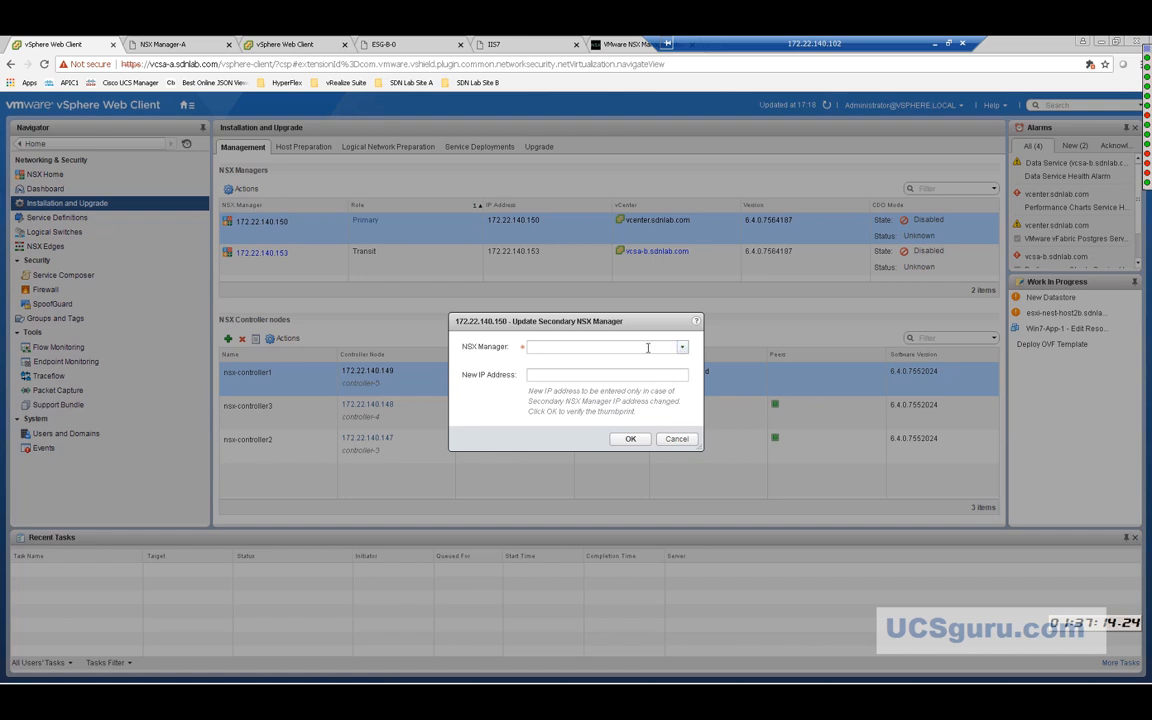
pyautogui.click(683, 348)
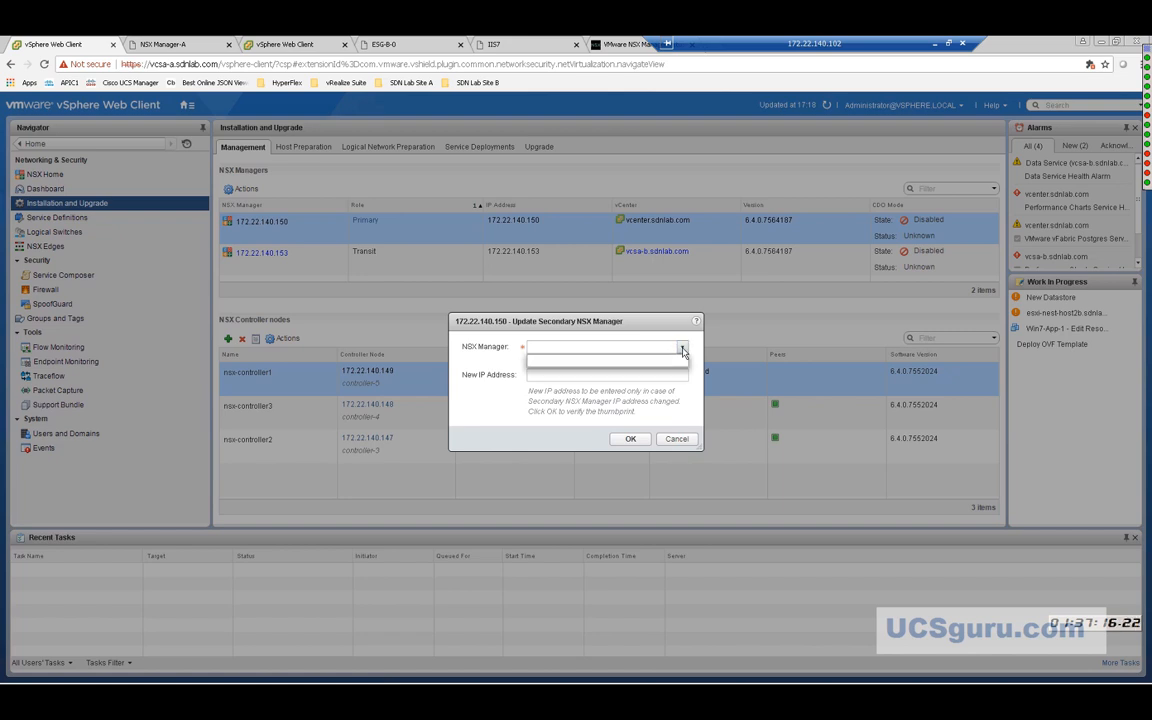
pyautogui.click(672, 438)
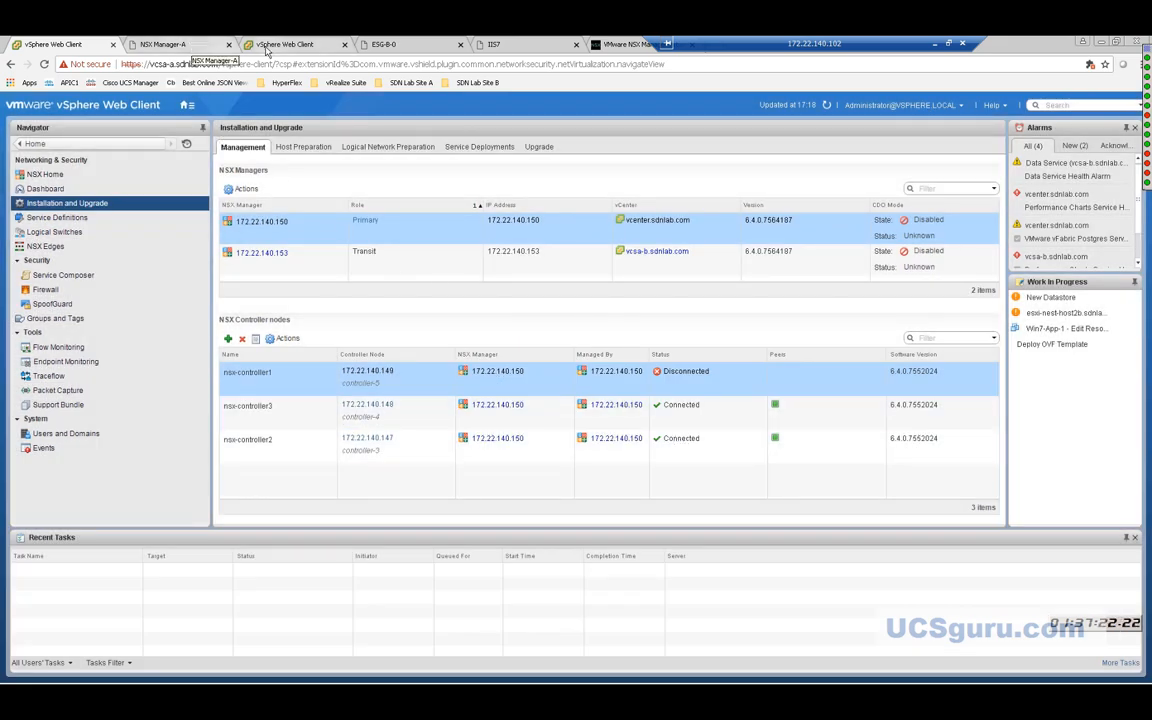
# On the vcsa-b session, view Installation and Upgrade, then log out of the web client.
pyautogui.click(288, 44)
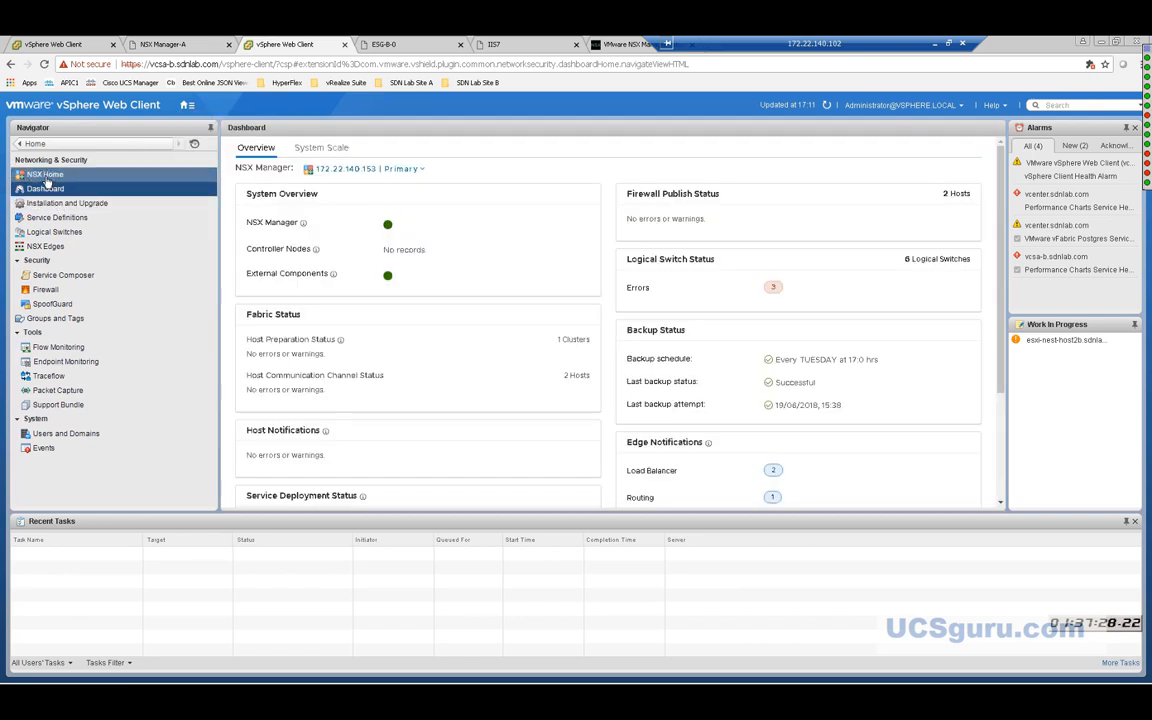
pyautogui.click(66, 205)
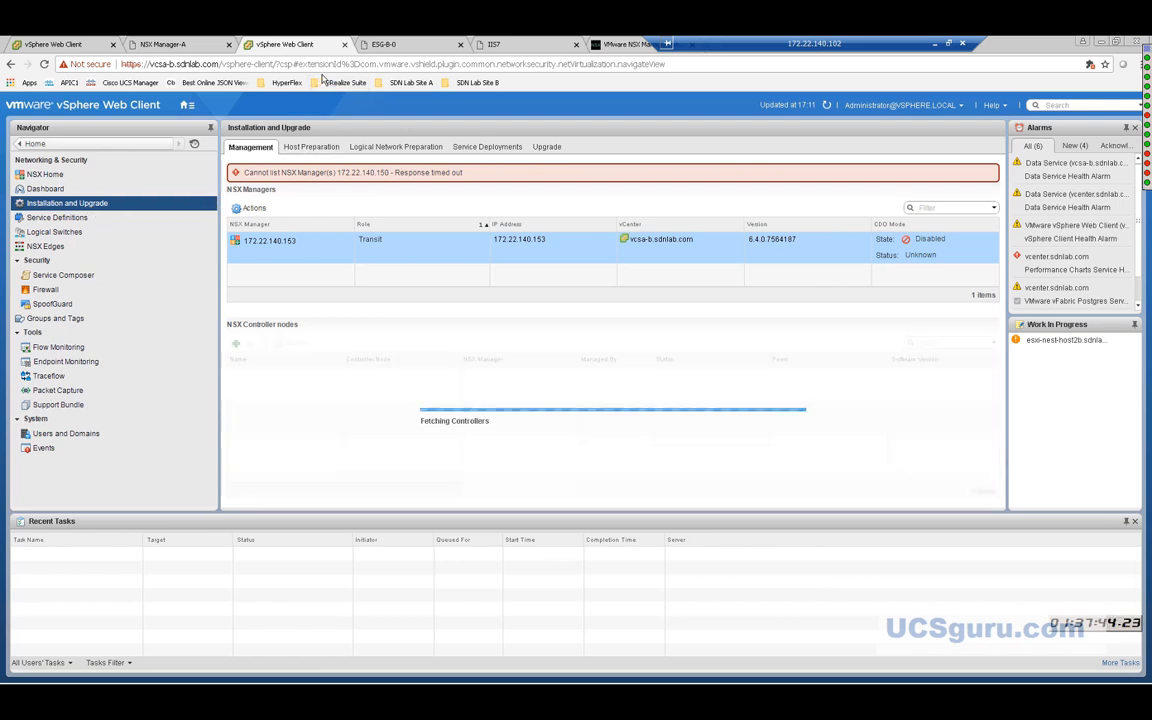
pyautogui.click(875, 106)
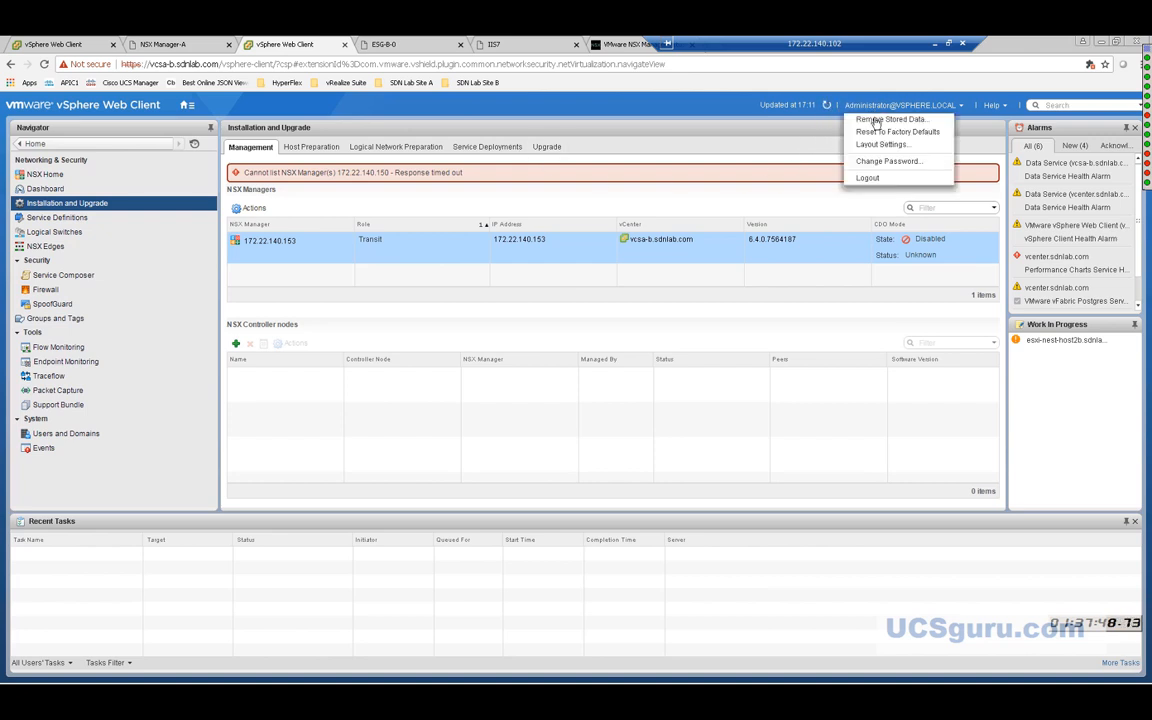
pyautogui.click(867, 179)
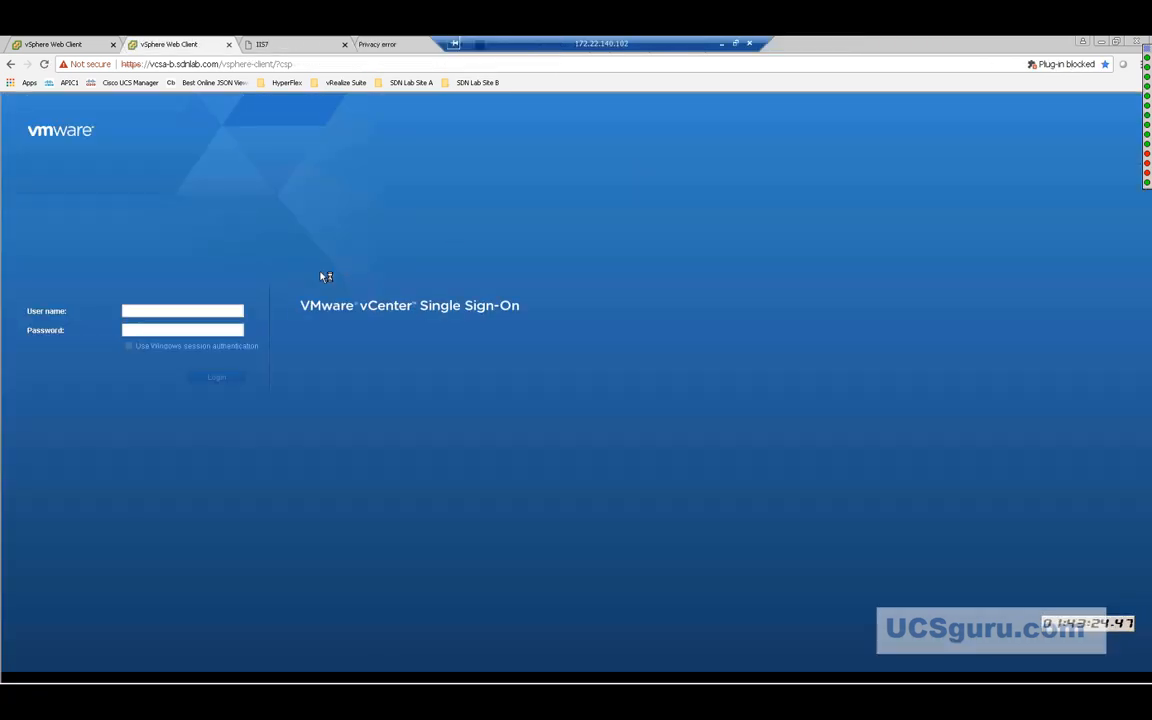
pyautogui.click(201, 311)
pyautogui.write('a')
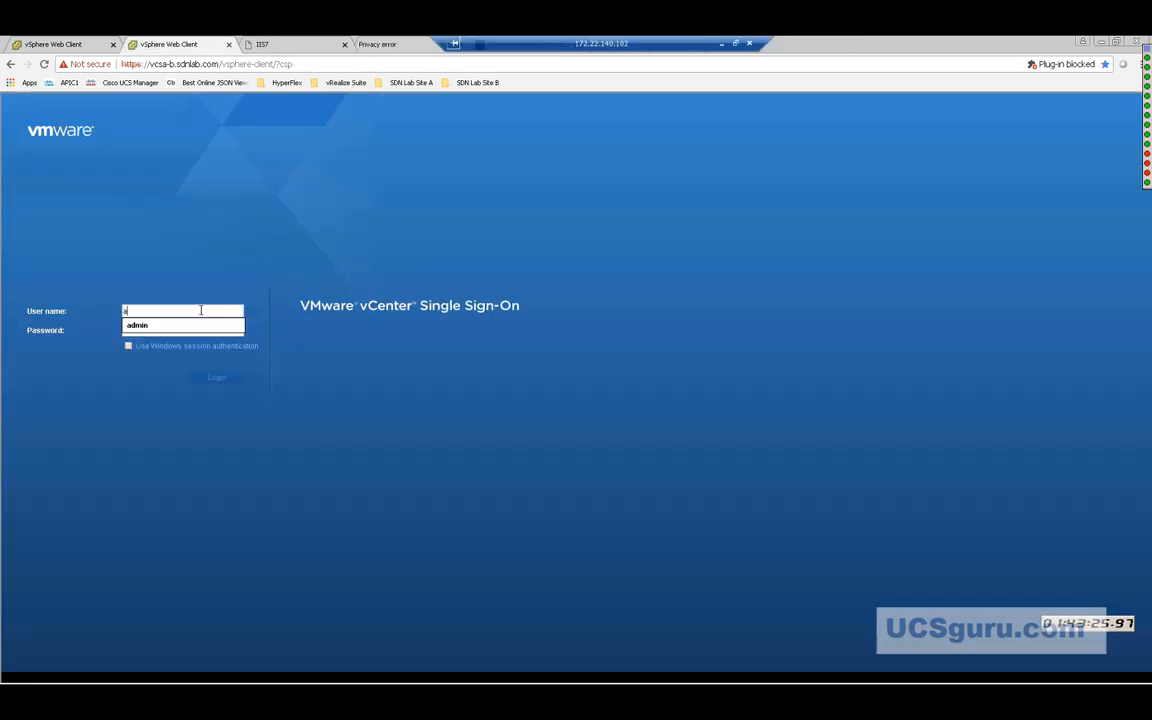
pyautogui.write('dministr')
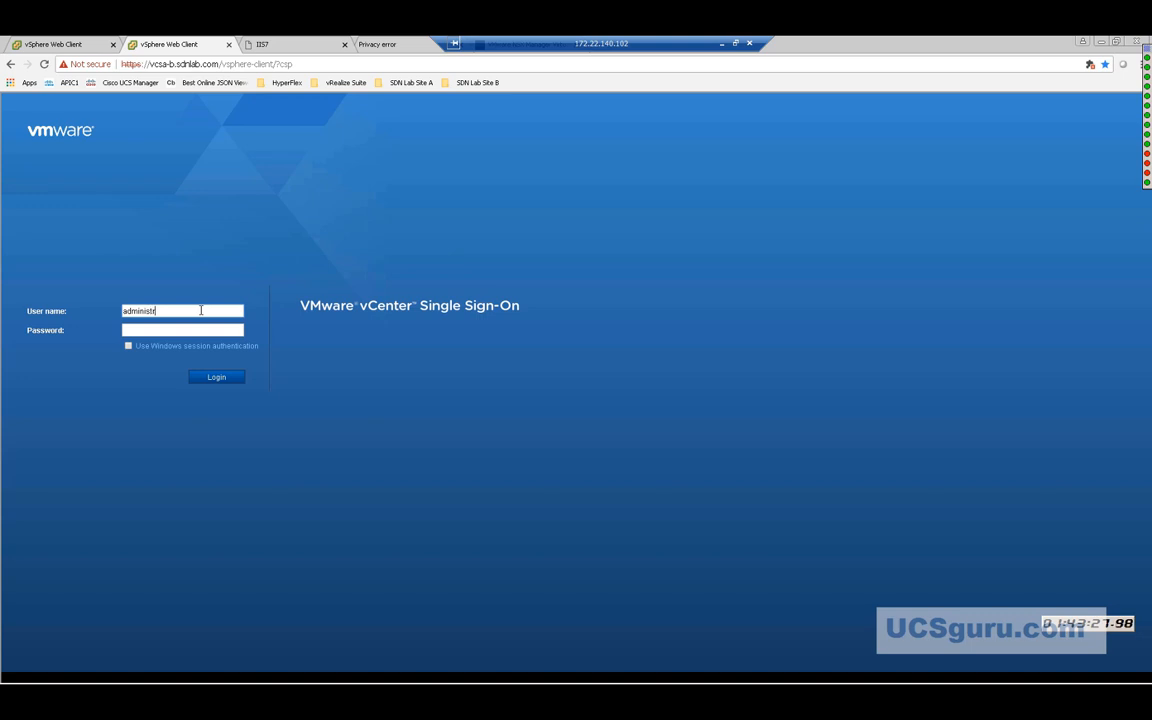
pyautogui.write('ator@vsphere.local')
pyautogui.click(182, 328)
pyautogui.write('****')
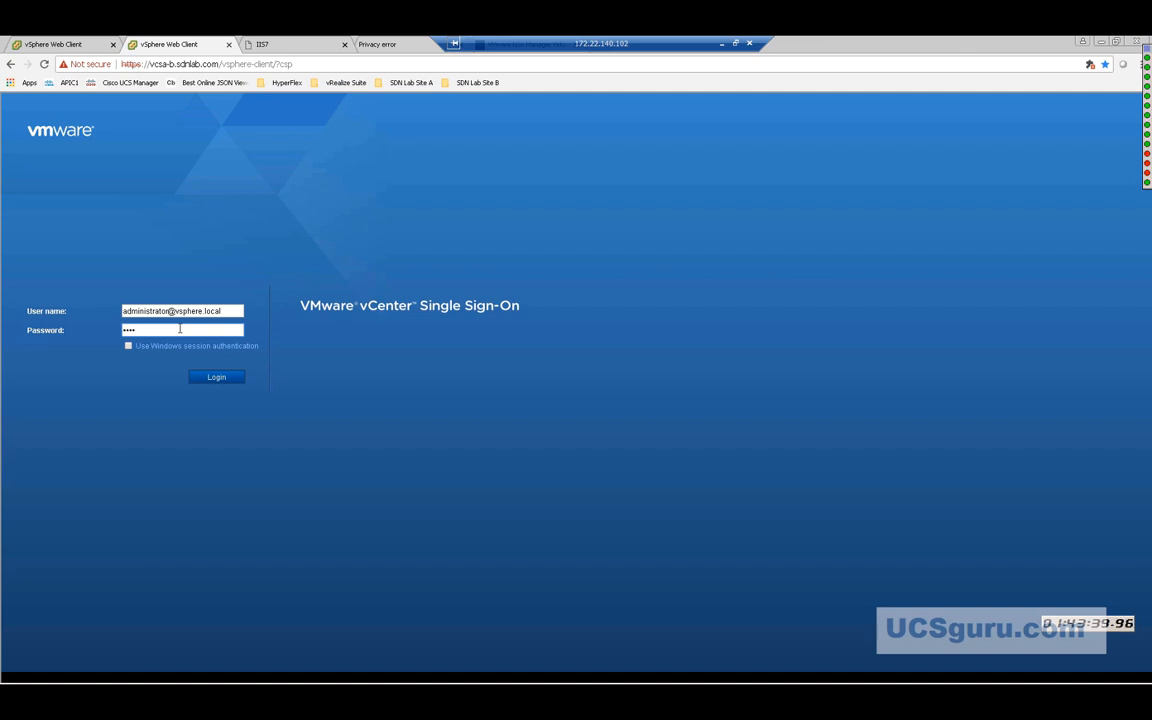
pyautogui.write('******')
pyautogui.press('Return')
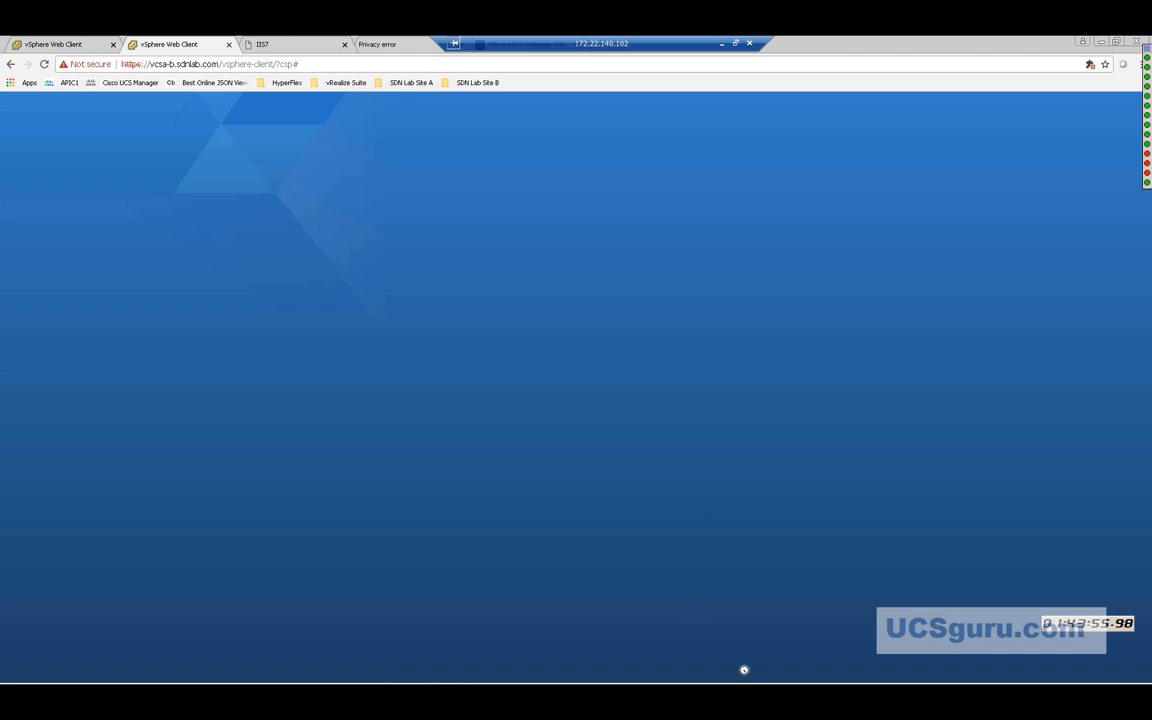
# Check the running ping command window, then return to the vSphere browser.
pyautogui.moveTo(743, 682)
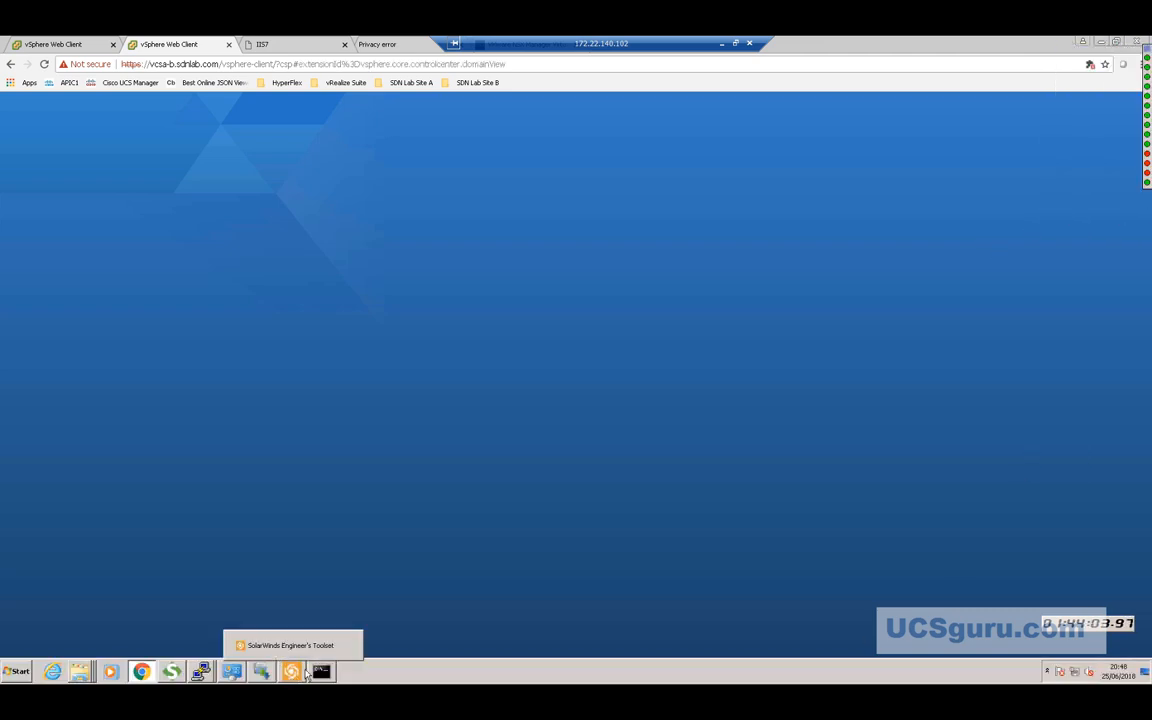
pyautogui.click(321, 671)
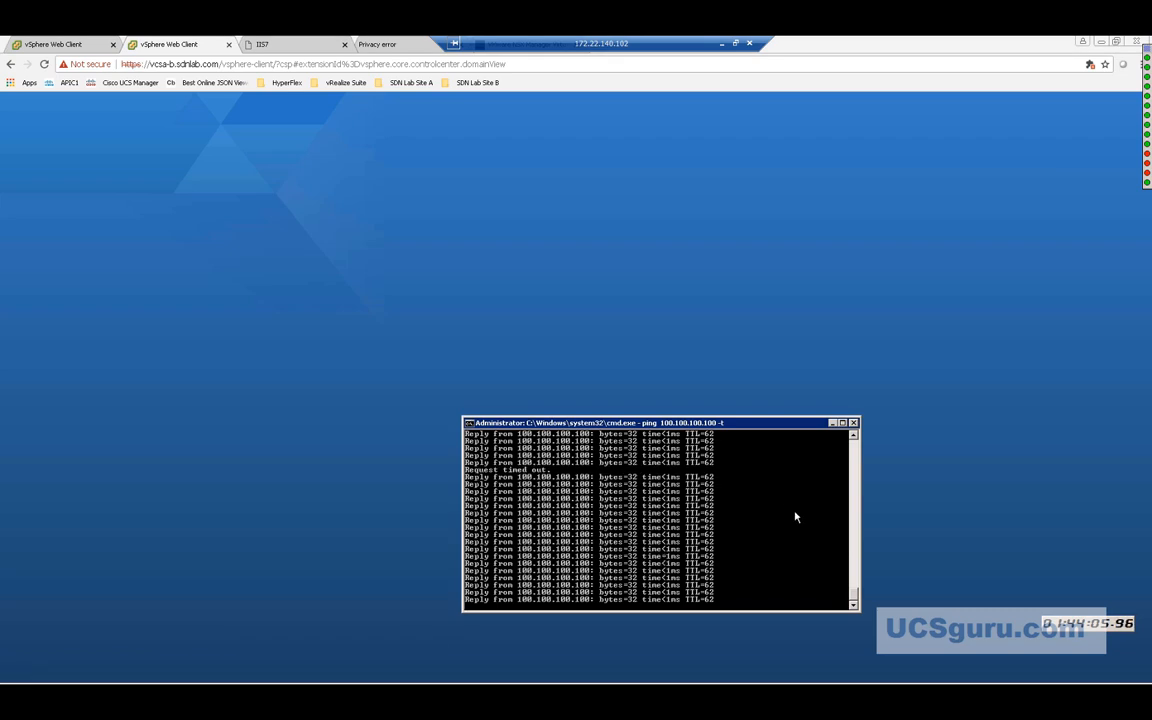
pyautogui.moveTo(854, 597); pyautogui.dragTo(855, 572)
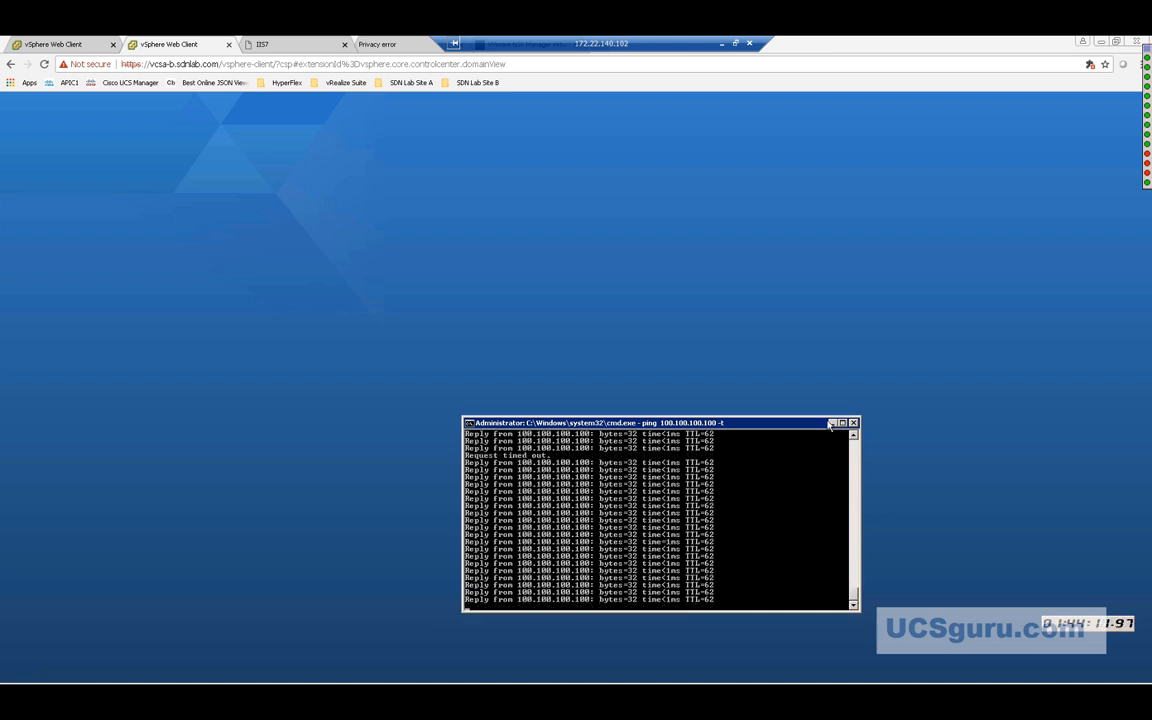
pyautogui.click(749, 385)
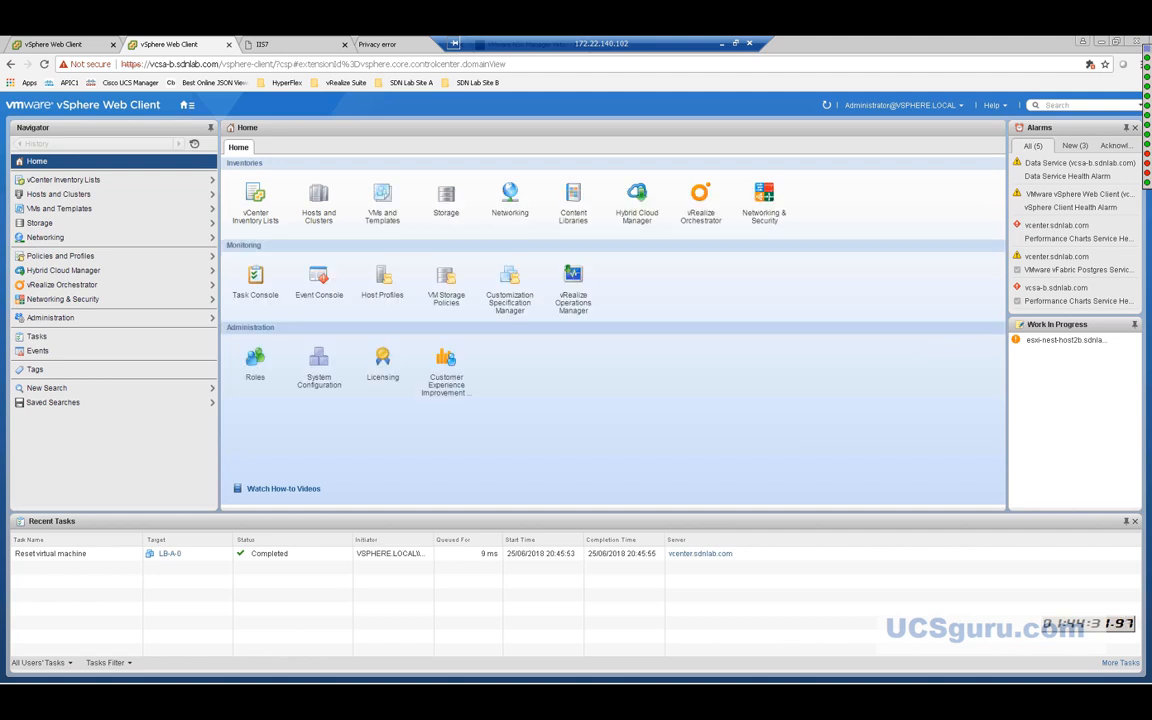
# In Networking & Security Installation and Upgrade, select 172.22.140.150 and open its Actions menu.
pyautogui.moveTo(1146, 120)
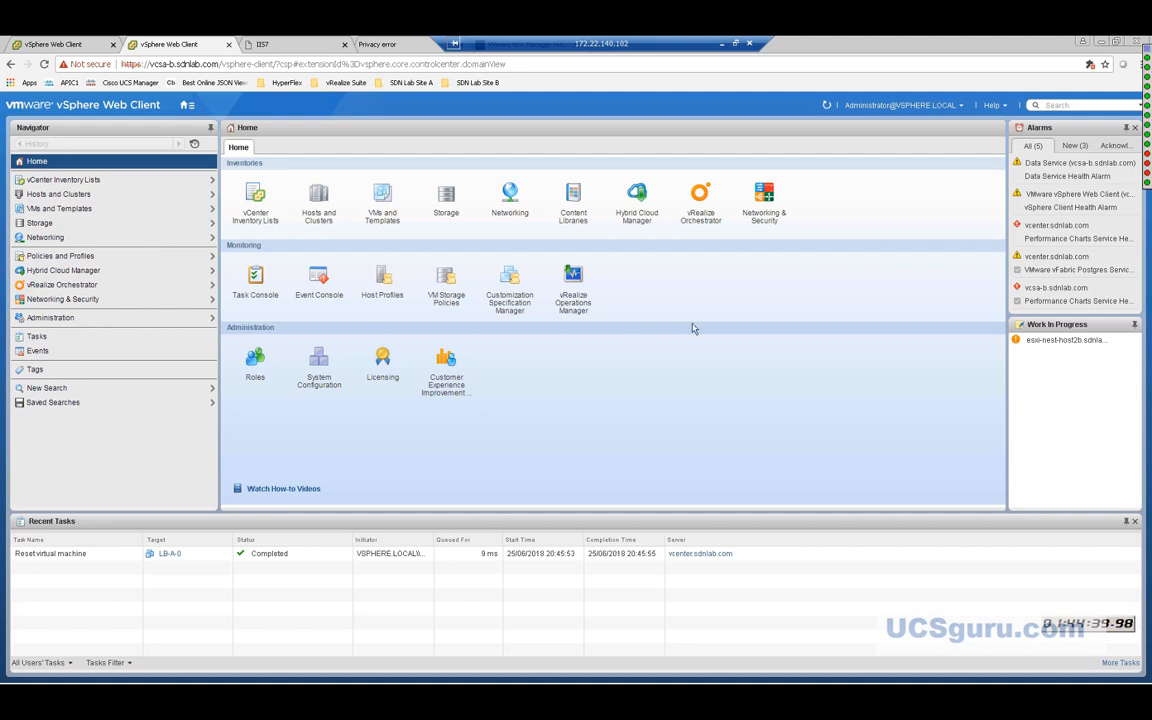
pyautogui.click(764, 217)
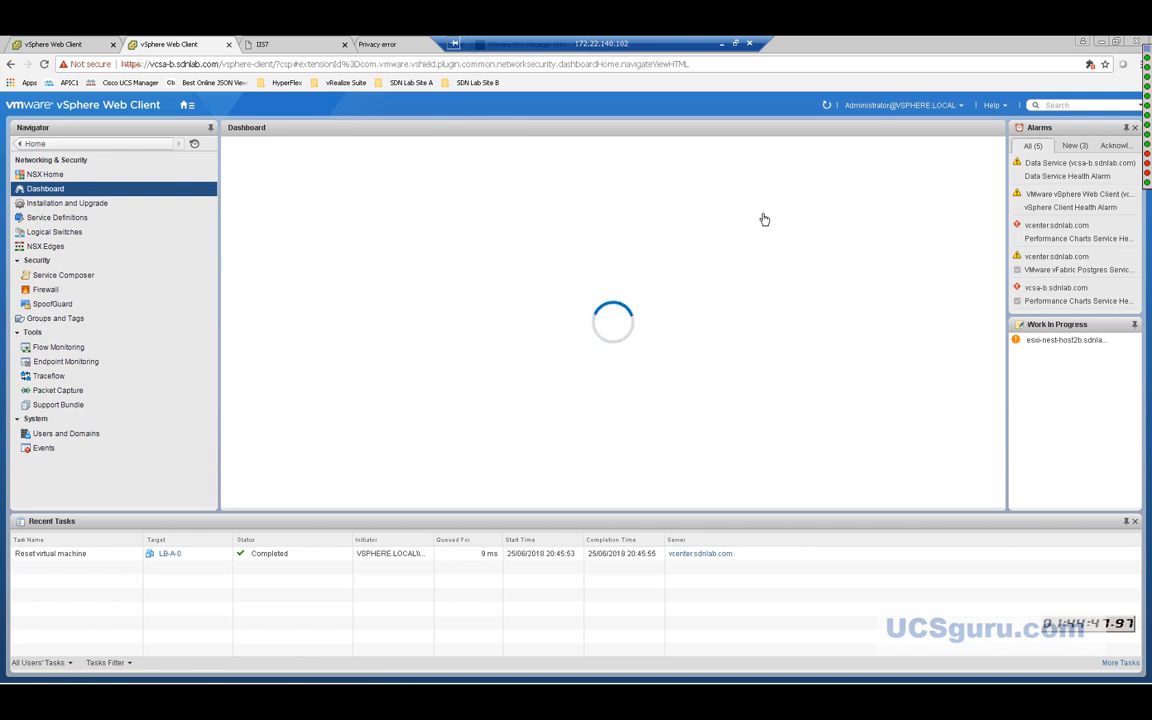
pyautogui.click(63, 205)
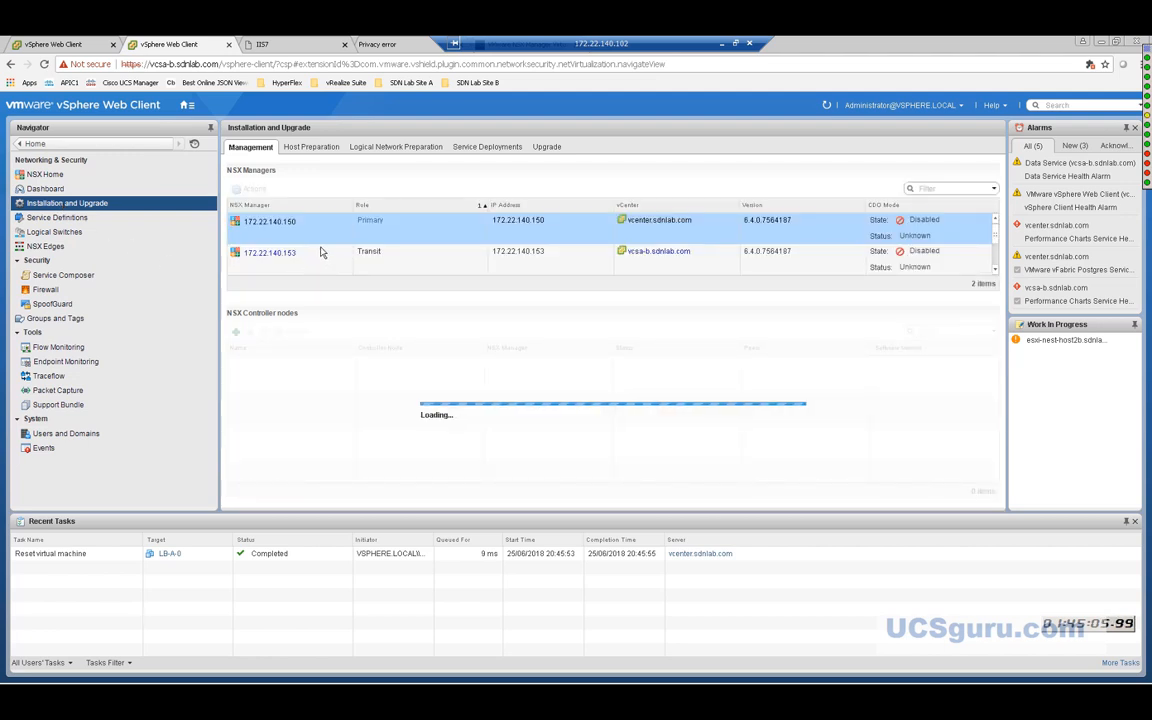
pyautogui.click(289, 224)
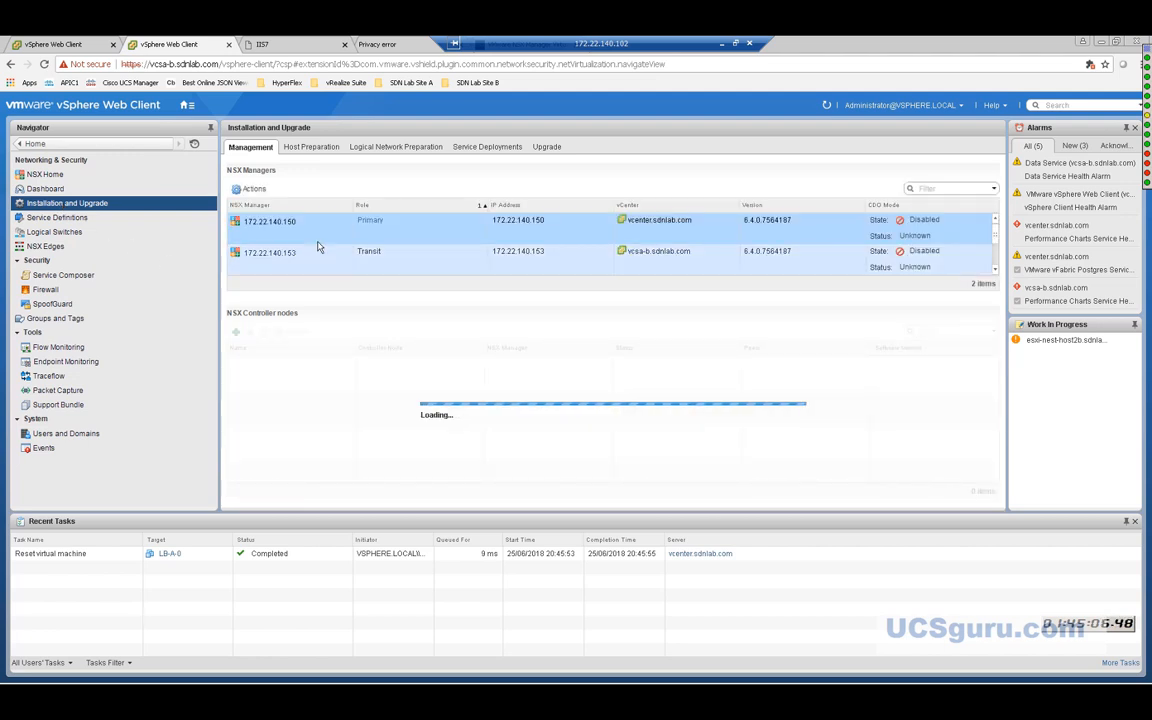
pyautogui.click(254, 189)
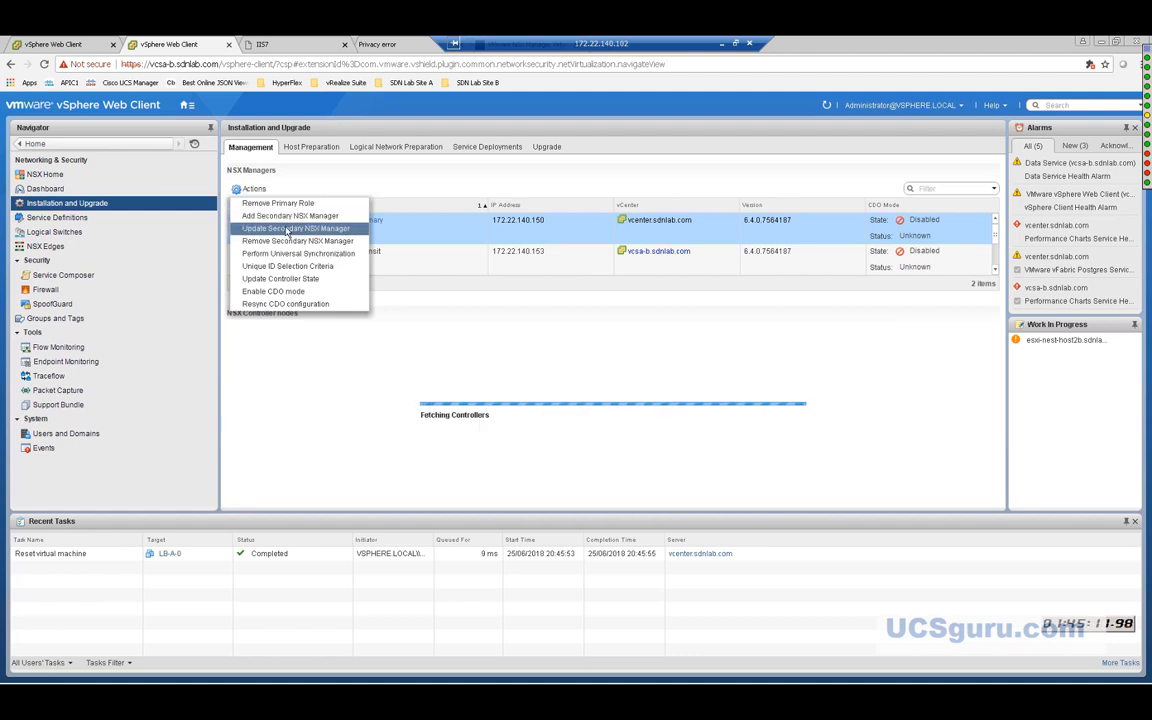
# Add 172.22.140.153 as secondary NSX Manager using user admin and its password.
pyautogui.click(285, 216)
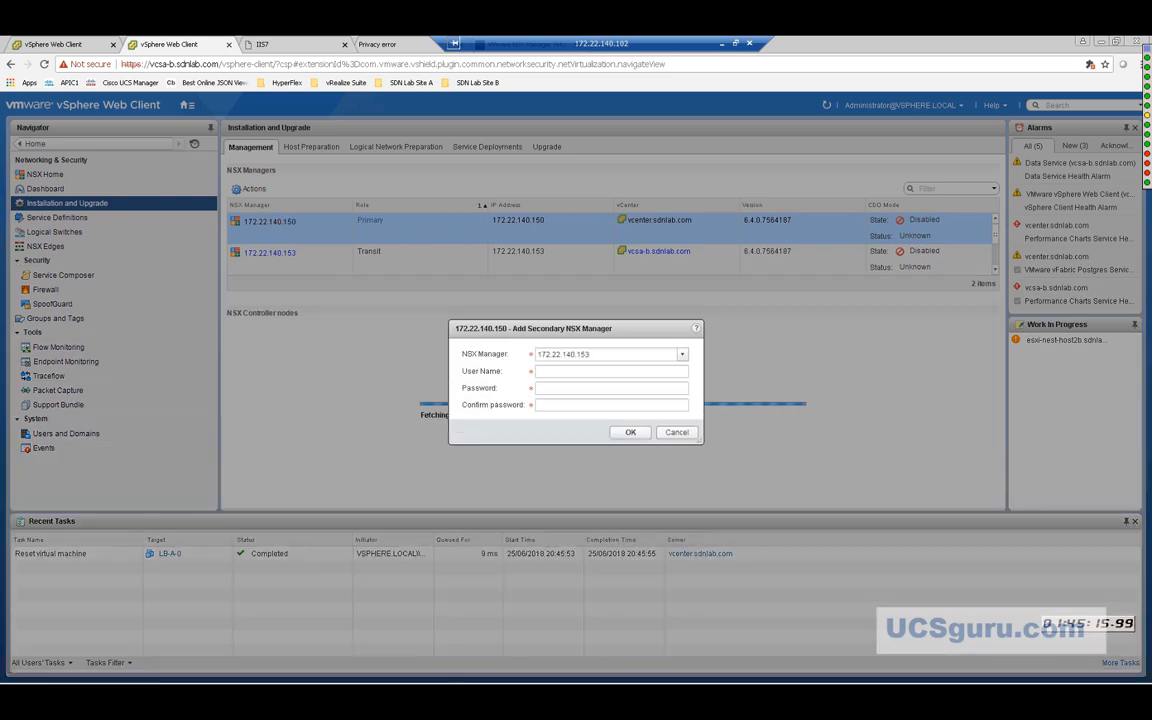
pyautogui.click(559, 377)
pyautogui.write('admin')
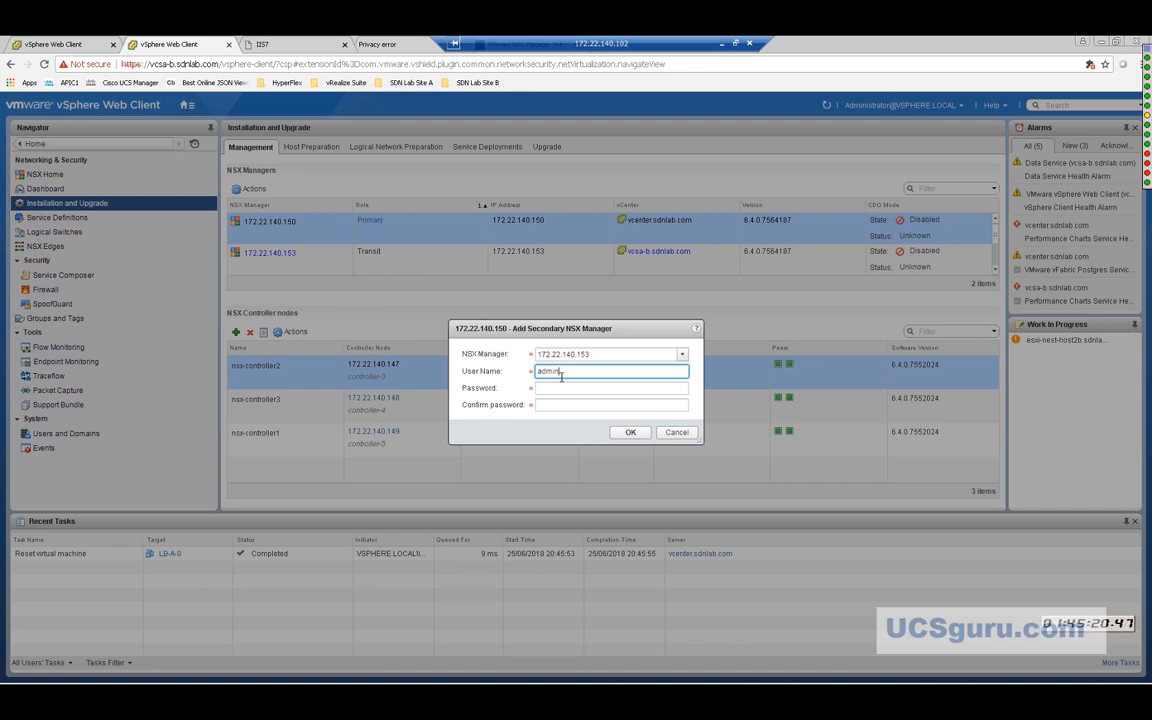
pyautogui.press('Tab')
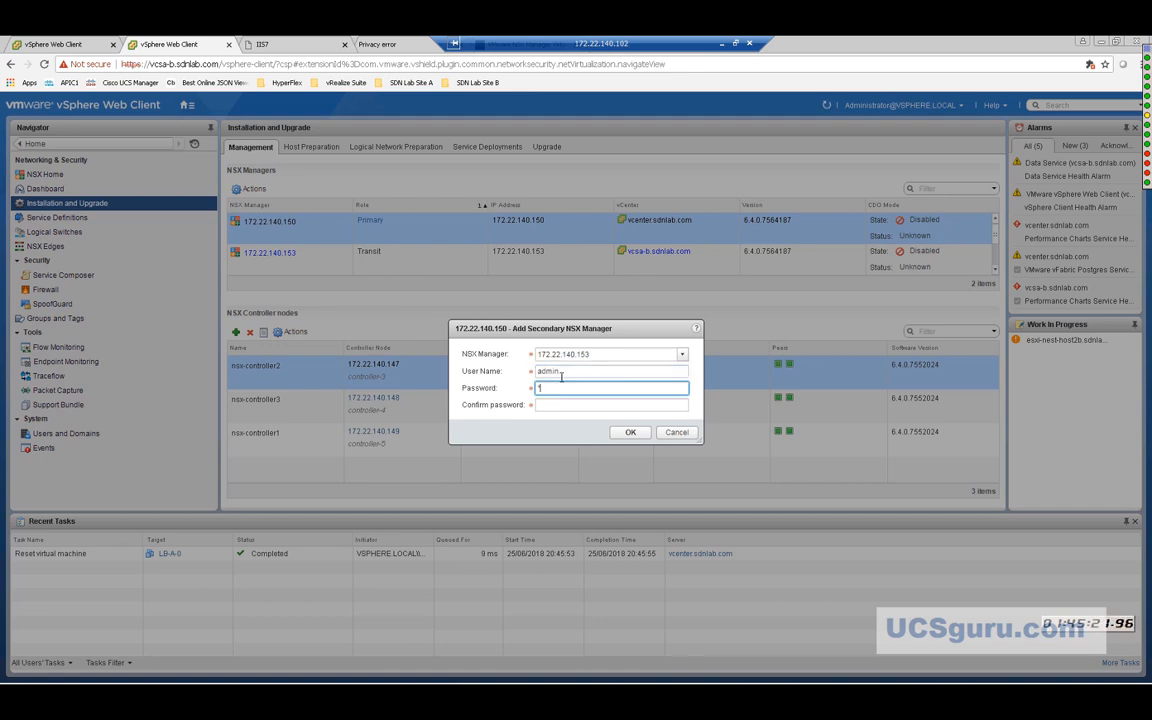
pyautogui.write('*')
pyautogui.press('BackSpace')
pyautogui.write('**********')
pyautogui.press('Tab')
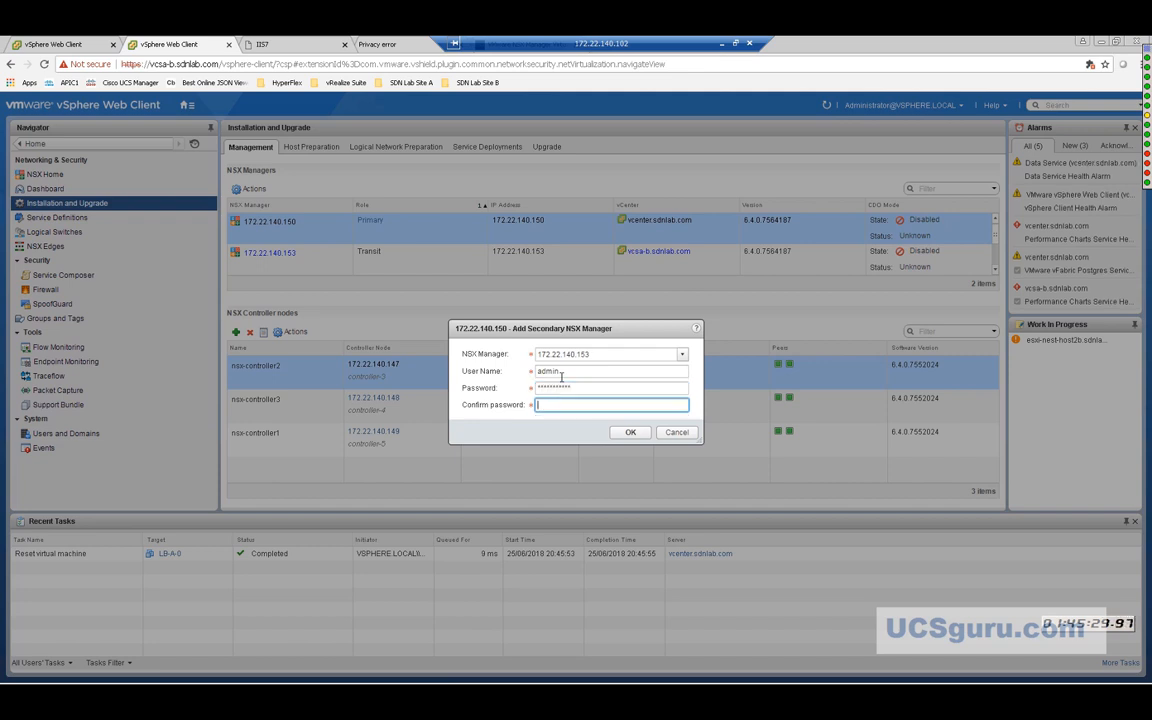
pyautogui.write('***********')
pyautogui.click(631, 432)
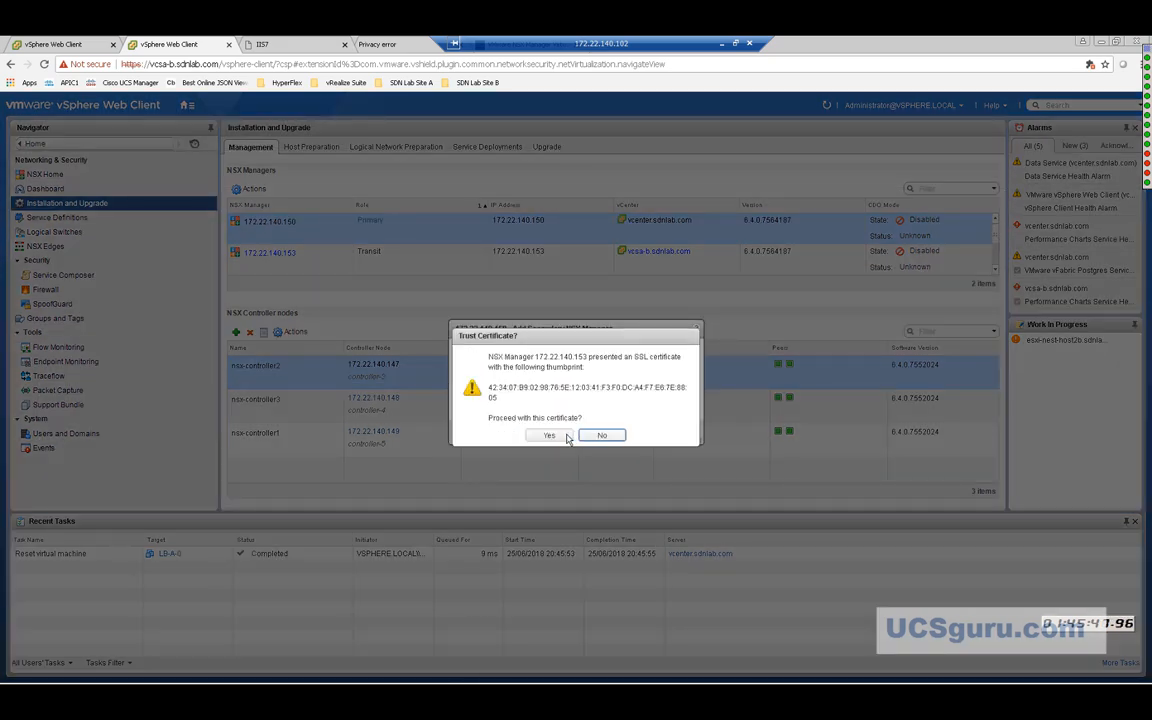
# Trust the 172.22.140.153 certificate and refresh until all controllers show Connected.
pyautogui.click(550, 434)
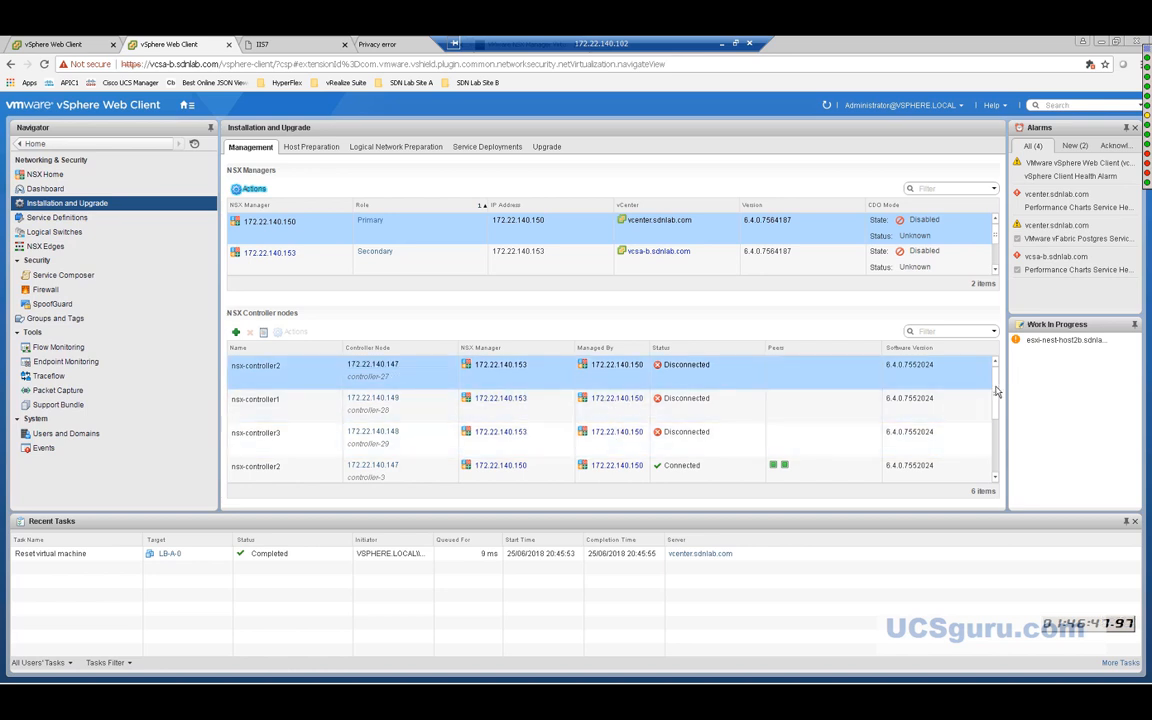
pyautogui.scroll(-1, 994, 401)
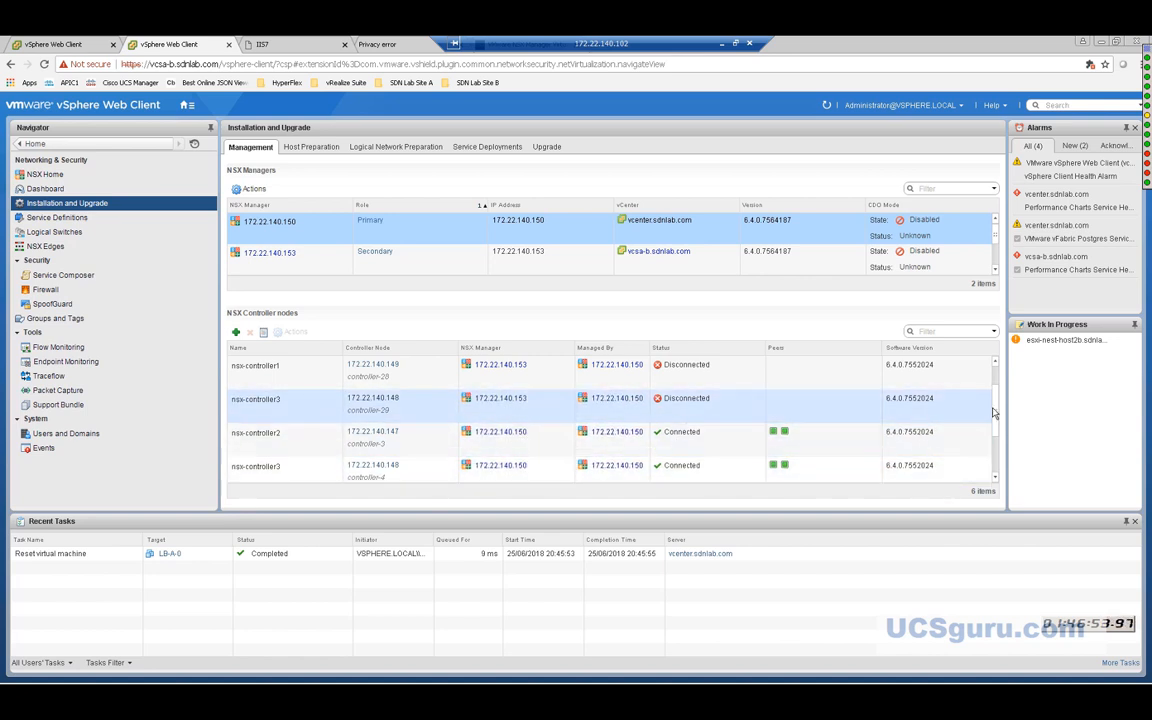
pyautogui.scroll(1, 897, 365)
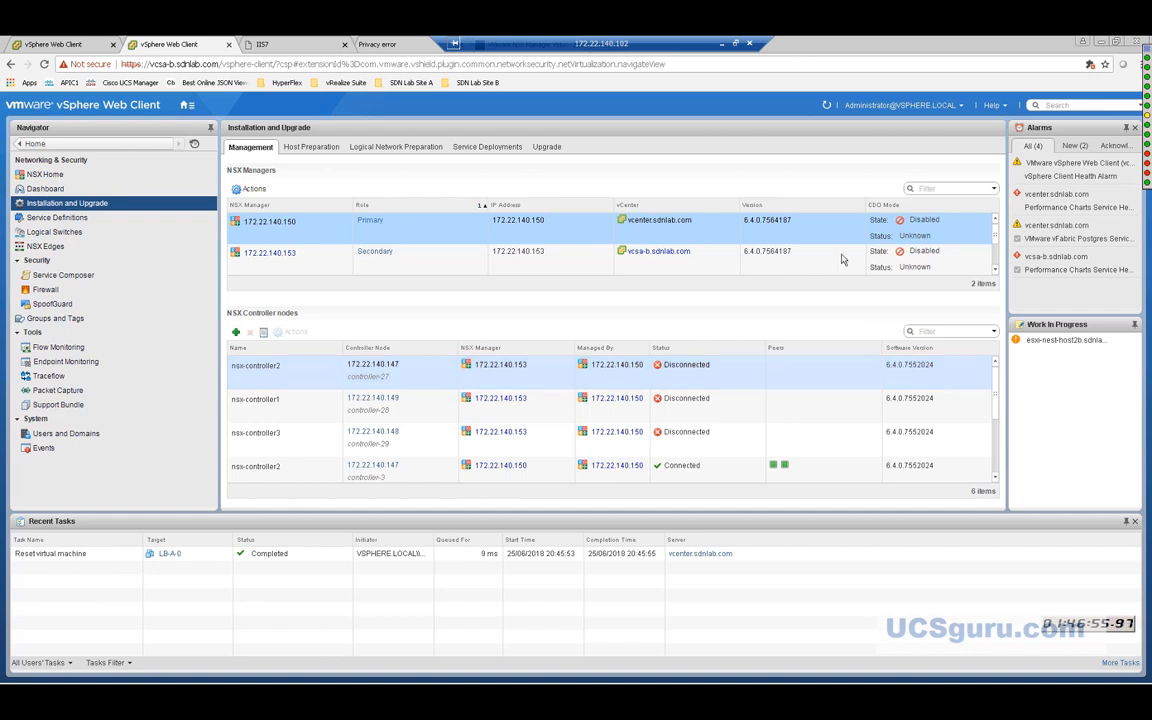
pyautogui.click(826, 106)
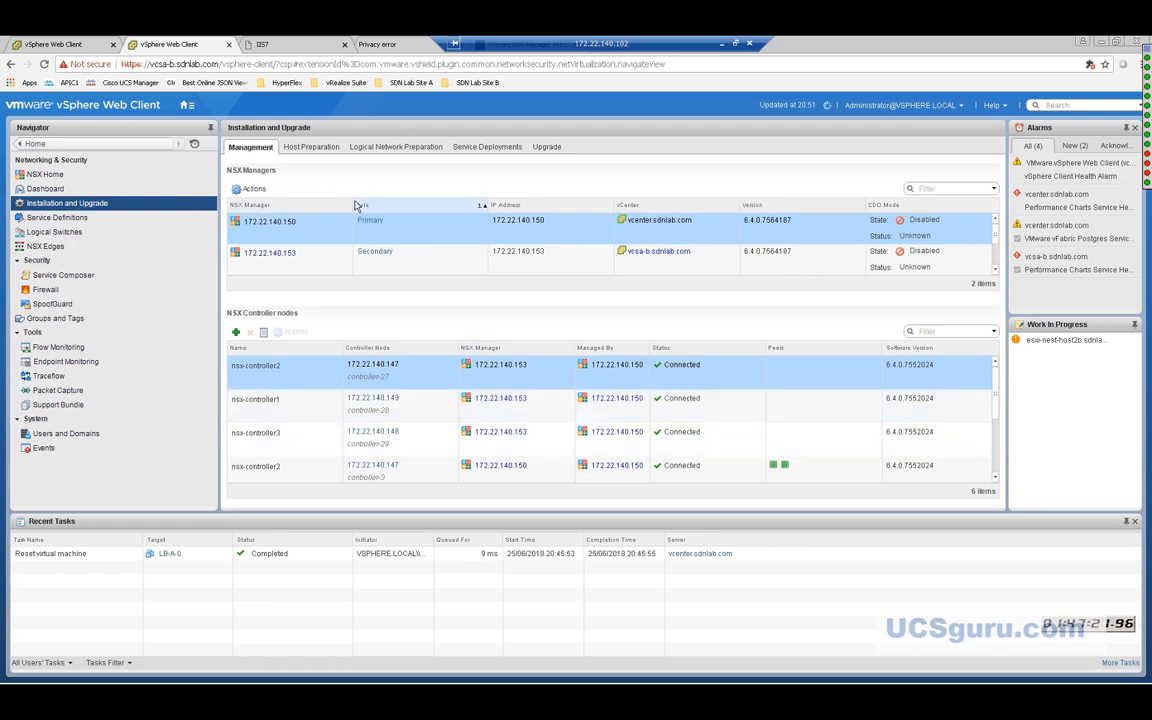
pyautogui.click(255, 190)
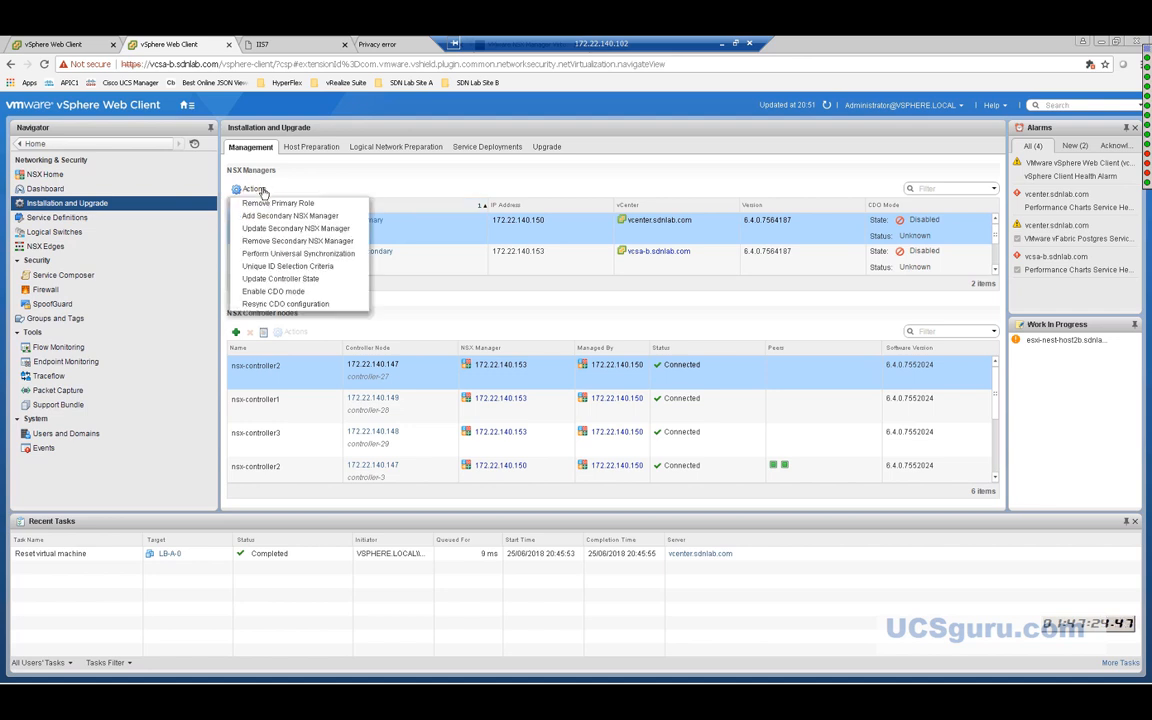
# Update the controller state on 172.22.140.150, confirm, and open the NSX Dashboard.
pyautogui.click(275, 280)
pyautogui.click(551, 409)
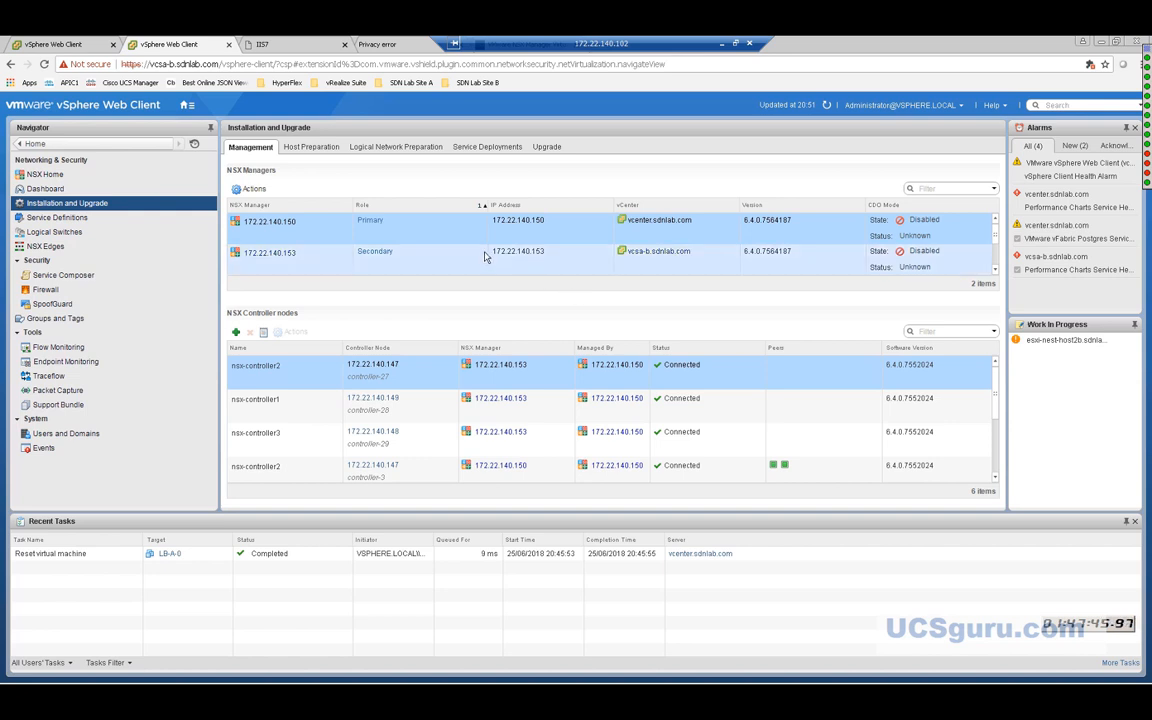
pyautogui.click(46, 189)
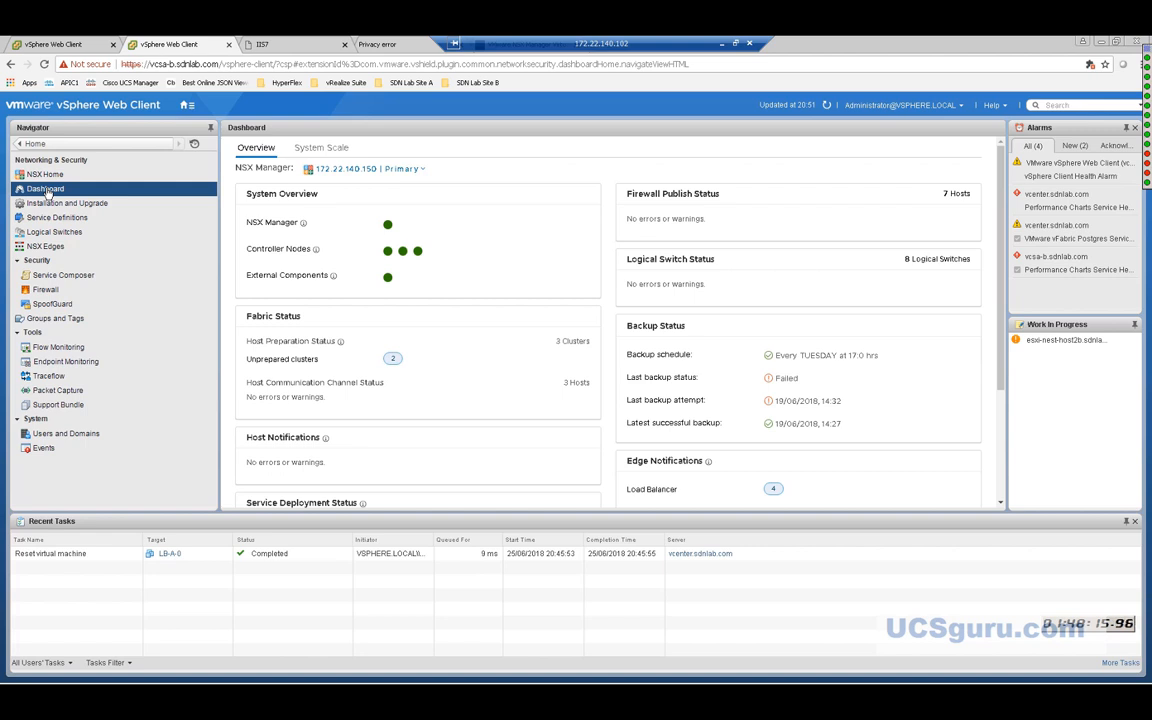
# Switch the NSX Dashboard's manager selection to 172.22.140.153 | Secondary.
pyautogui.click(422, 174)
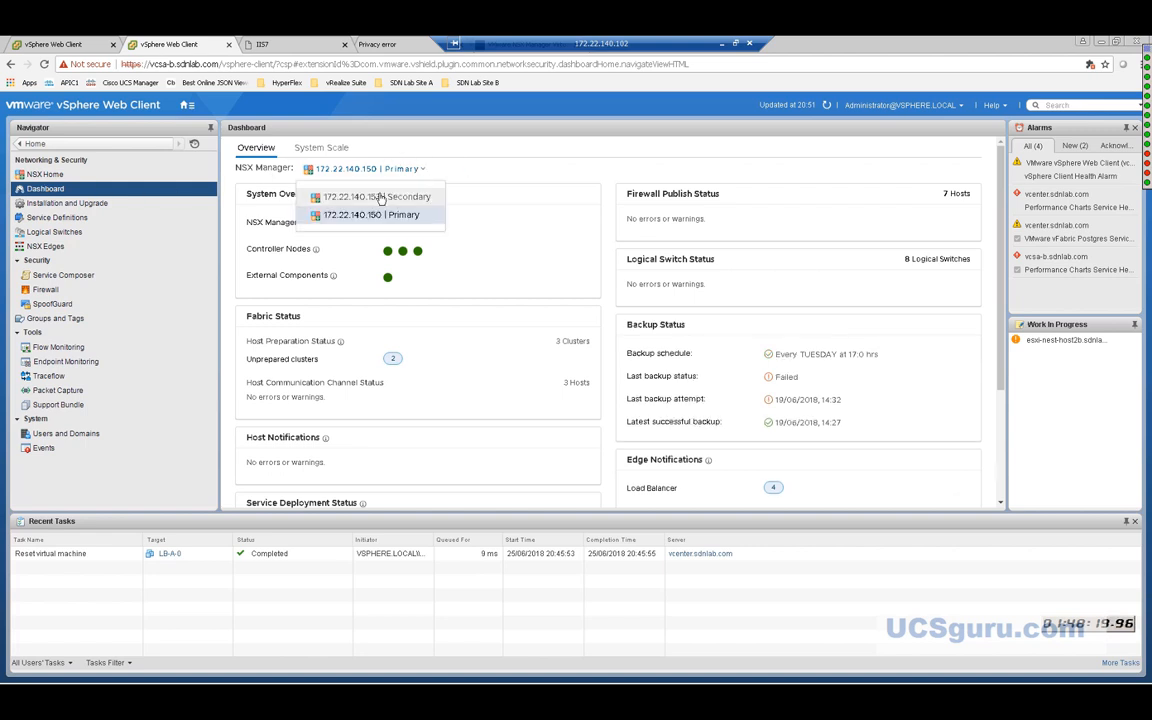
pyautogui.click(380, 198)
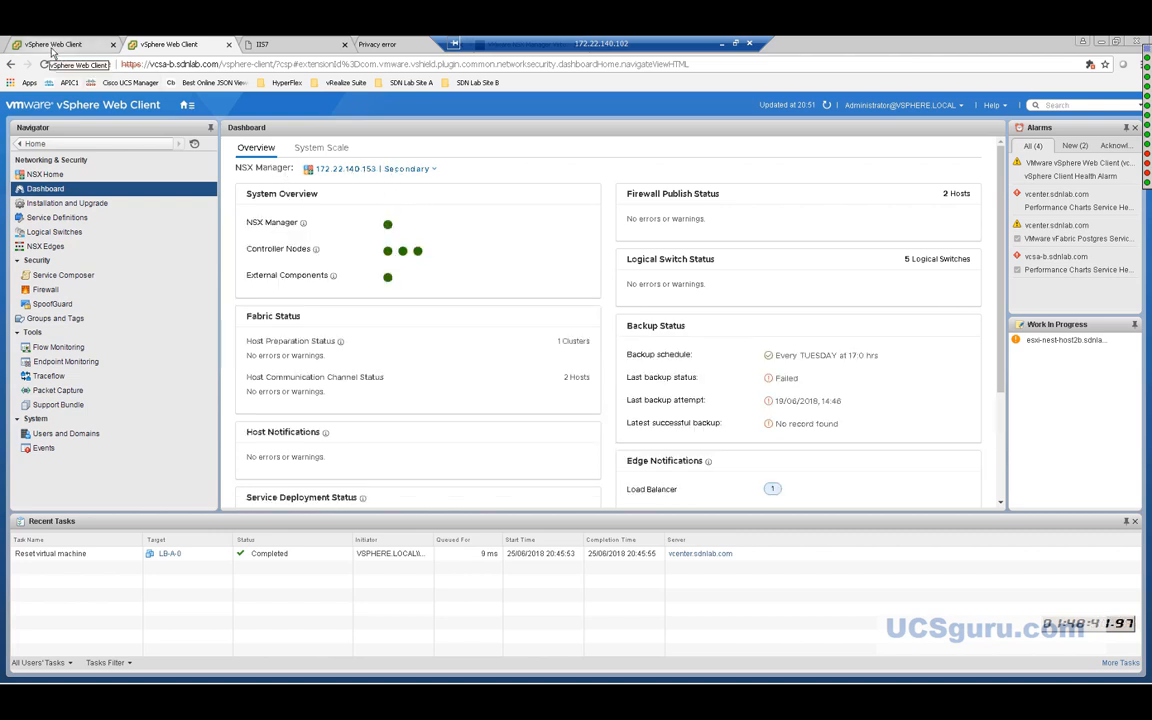
# Switch to the vcsa-a session and log out of it.
pyautogui.click(50, 45)
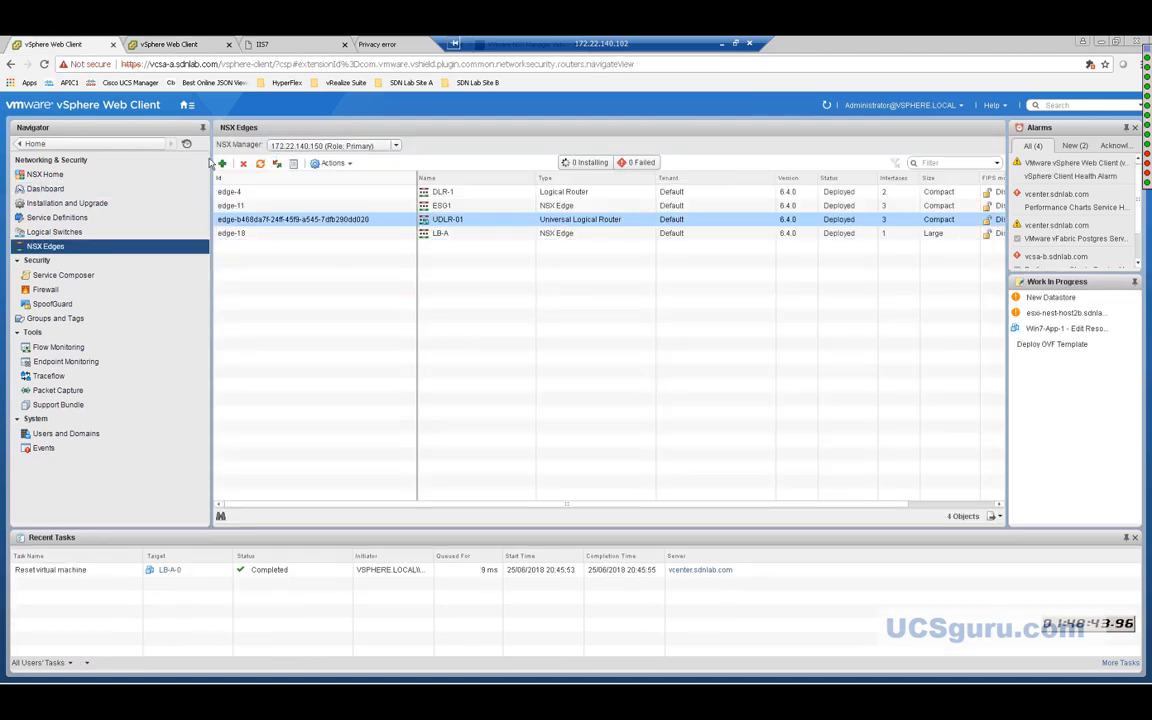
pyautogui.click(893, 106)
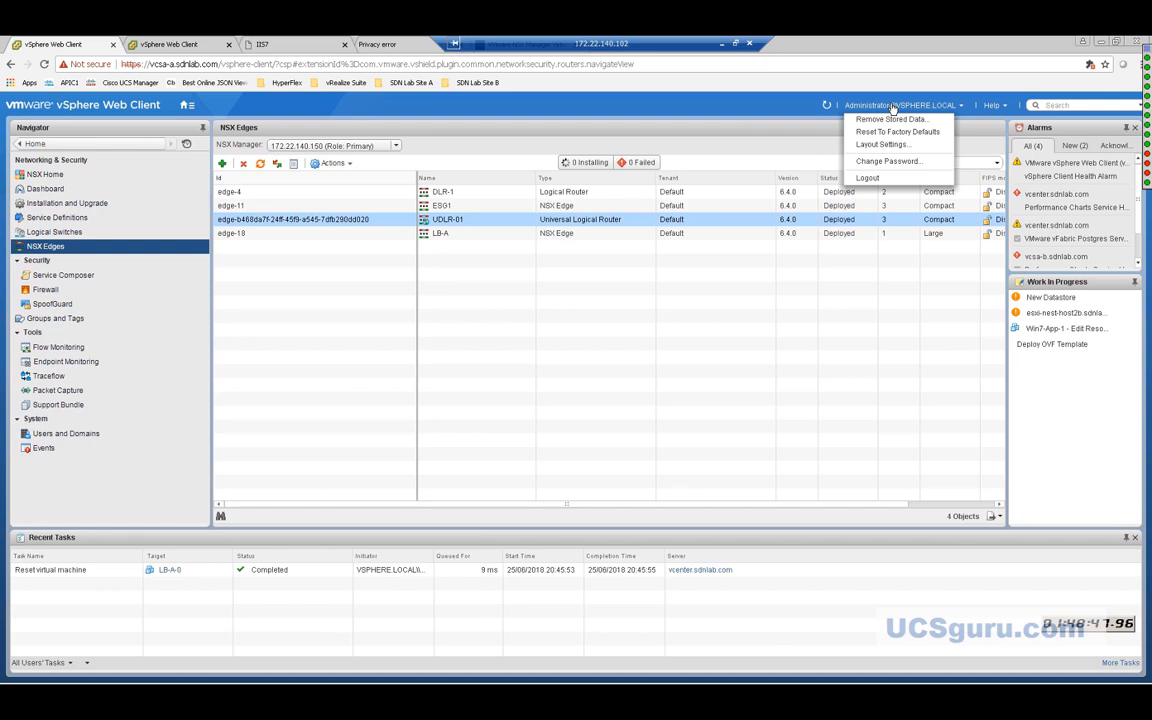
pyautogui.click(880, 161)
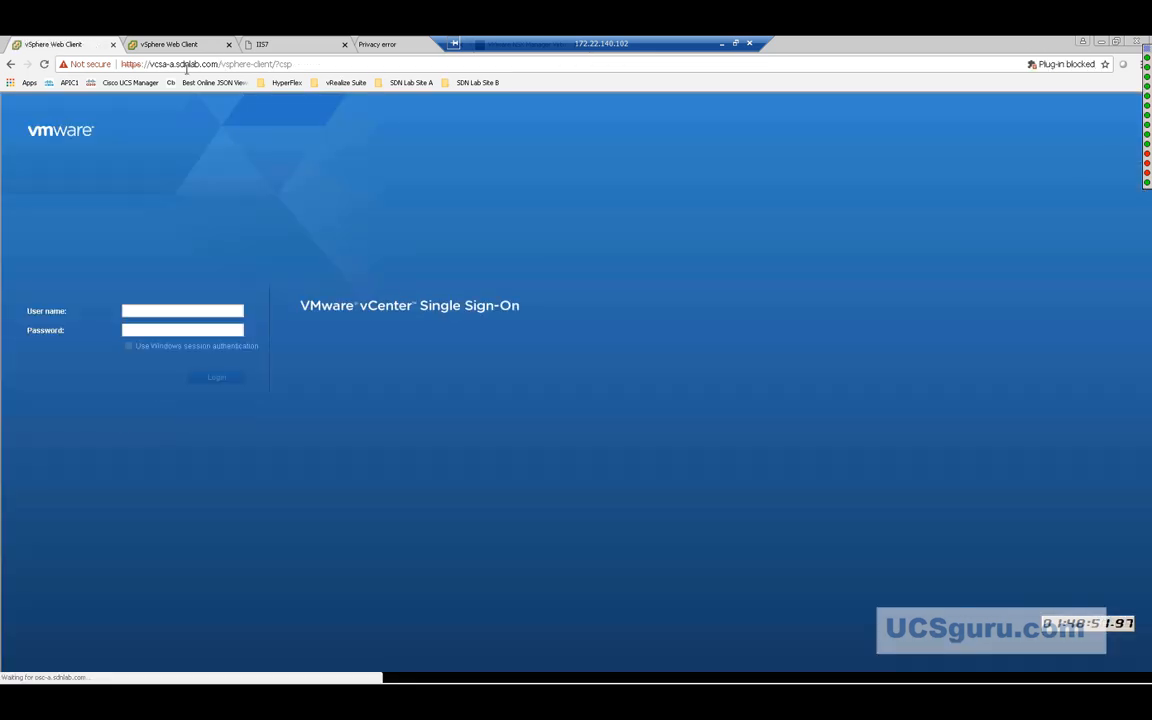
pyautogui.click(164, 311)
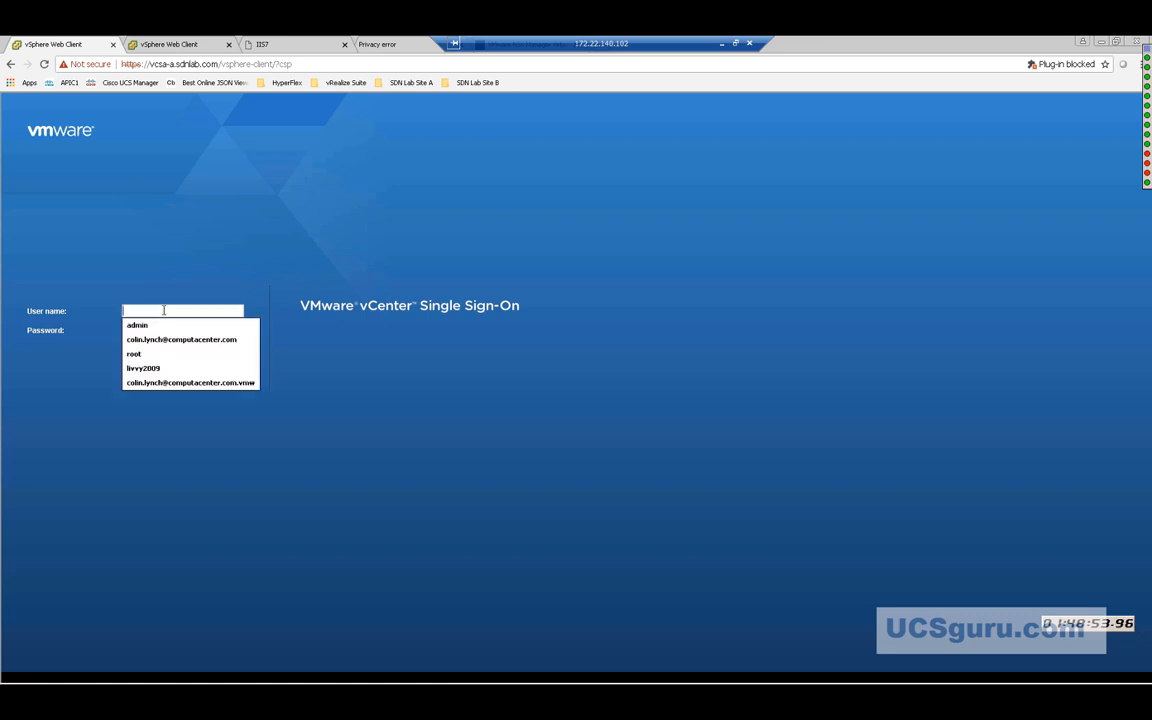
pyautogui.write('admin')
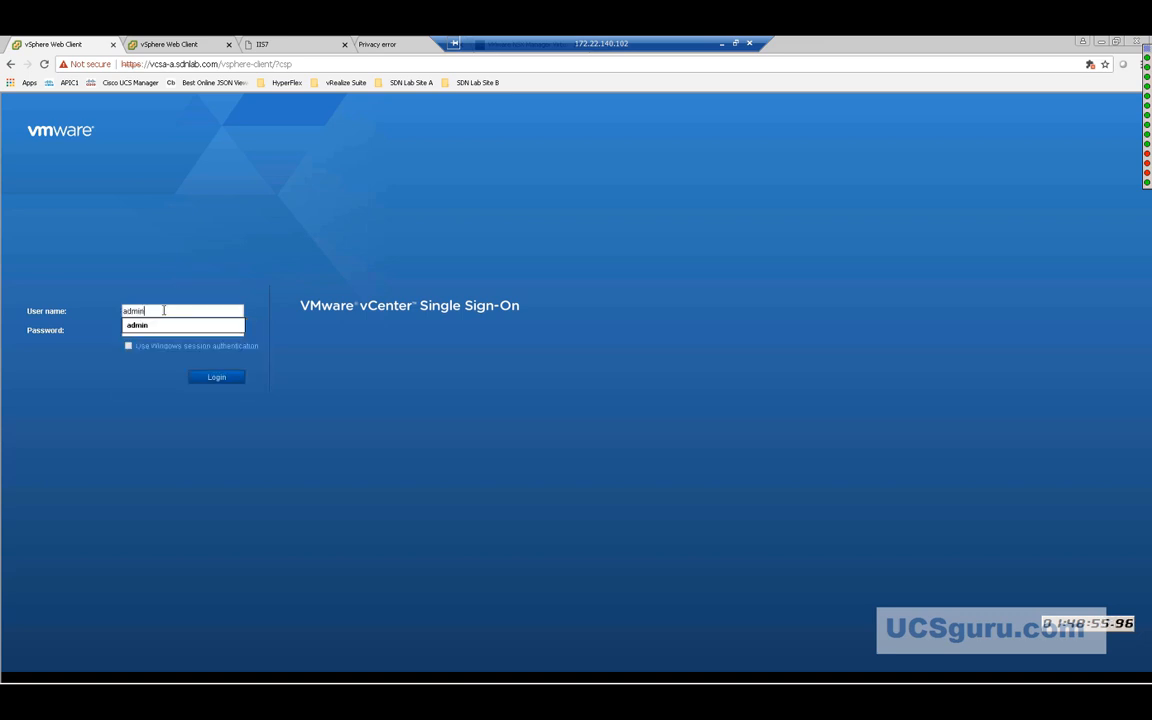
pyautogui.write('istrator')
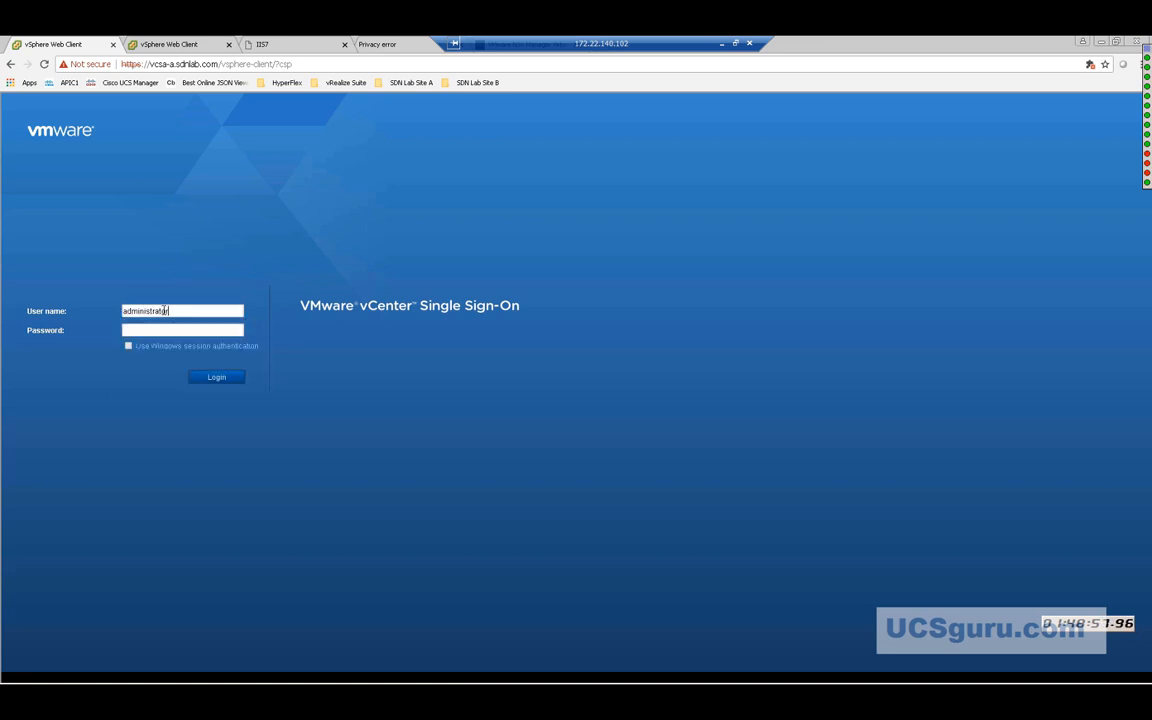
pyautogui.write('@vsphere.local')
pyautogui.press('Tab')
pyautogui.write('•••••••••••')
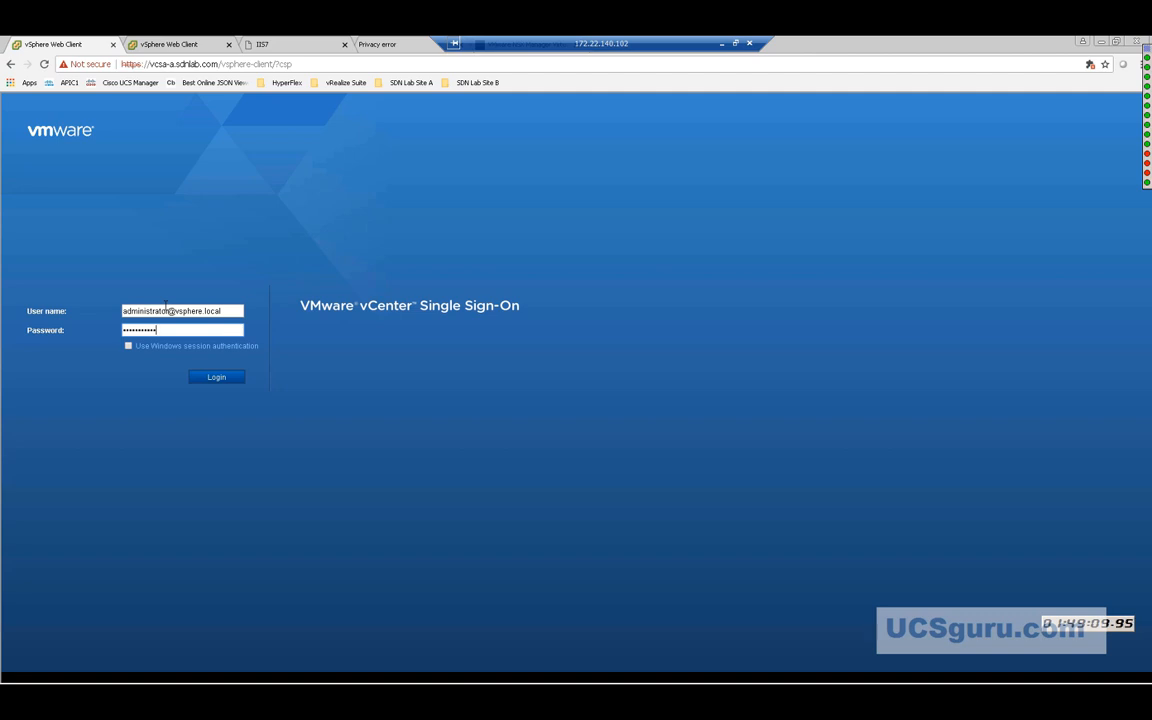
pyautogui.press('Return')
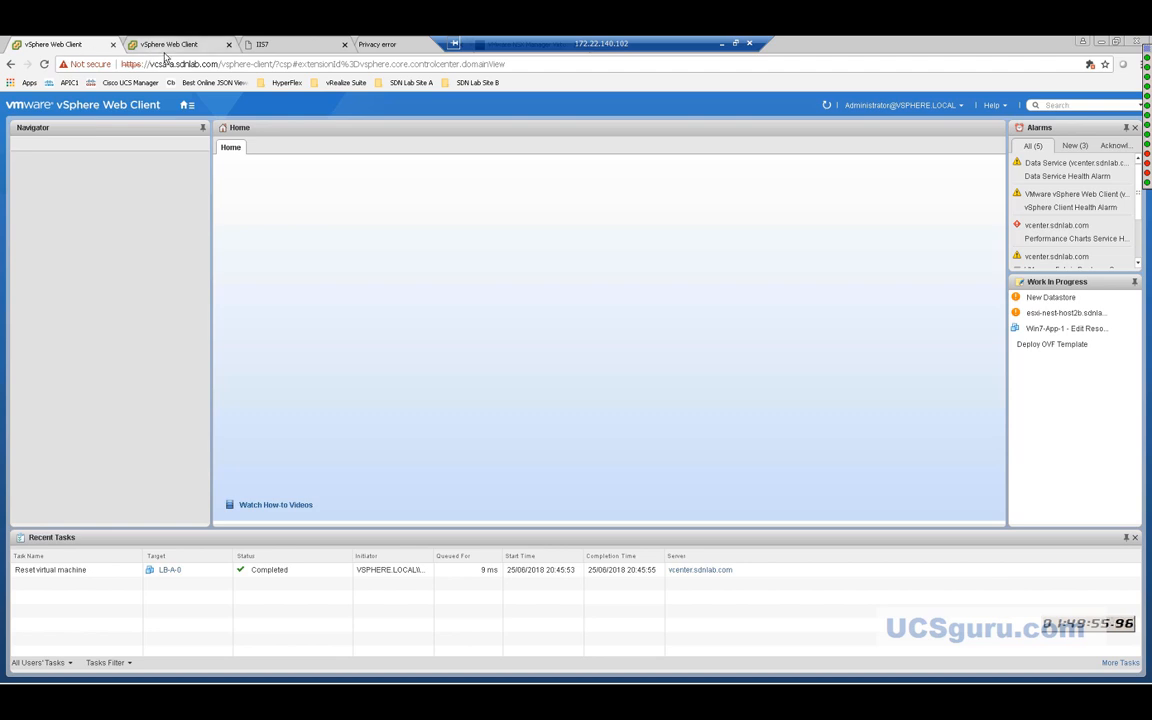
# Go from the Hosts and Clusters inventory to Networking & Security.
pyautogui.click(189, 108)
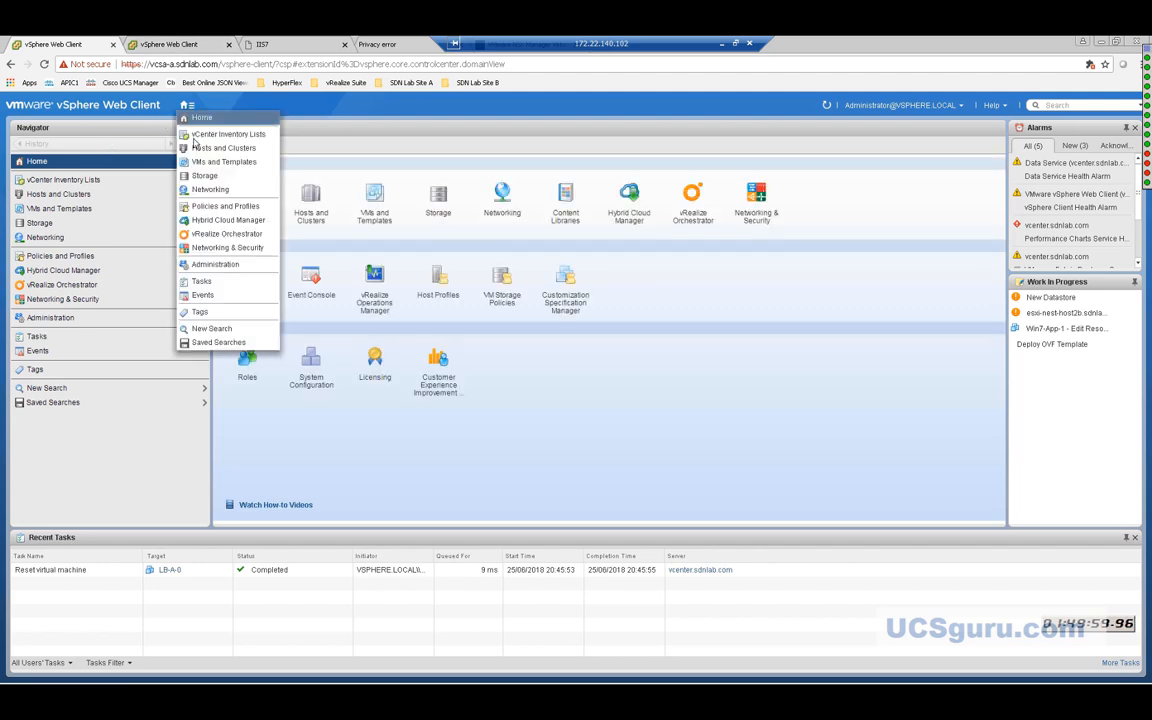
pyautogui.click(207, 150)
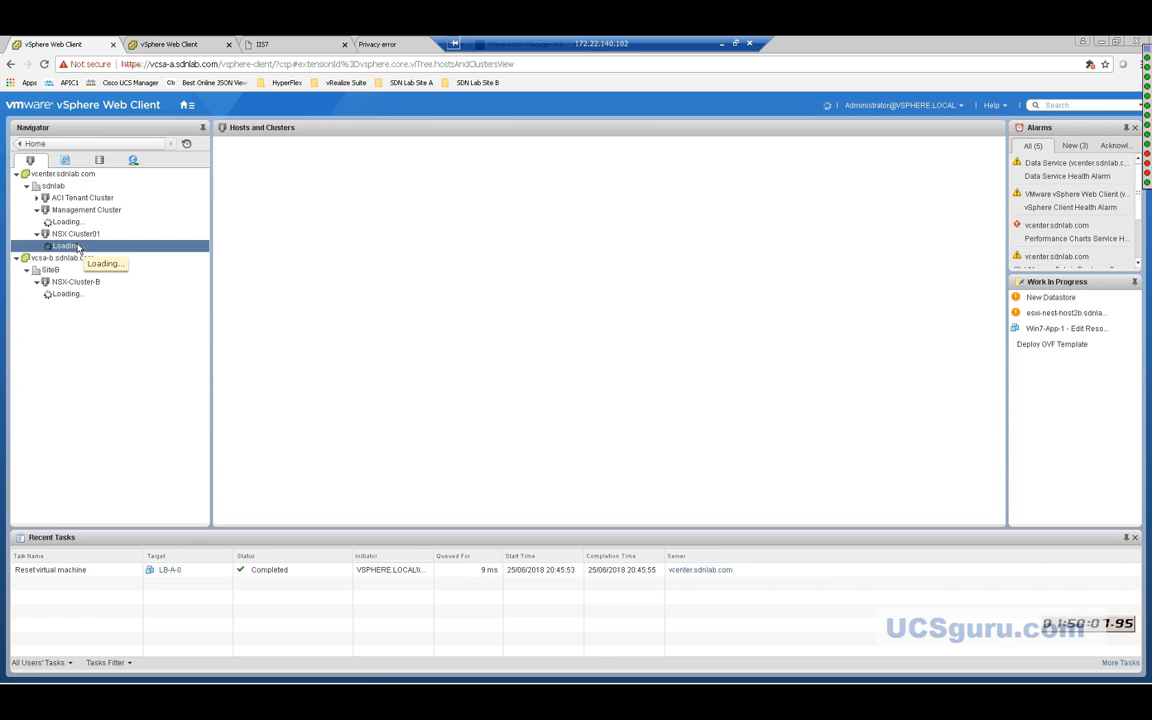
pyautogui.click(190, 107)
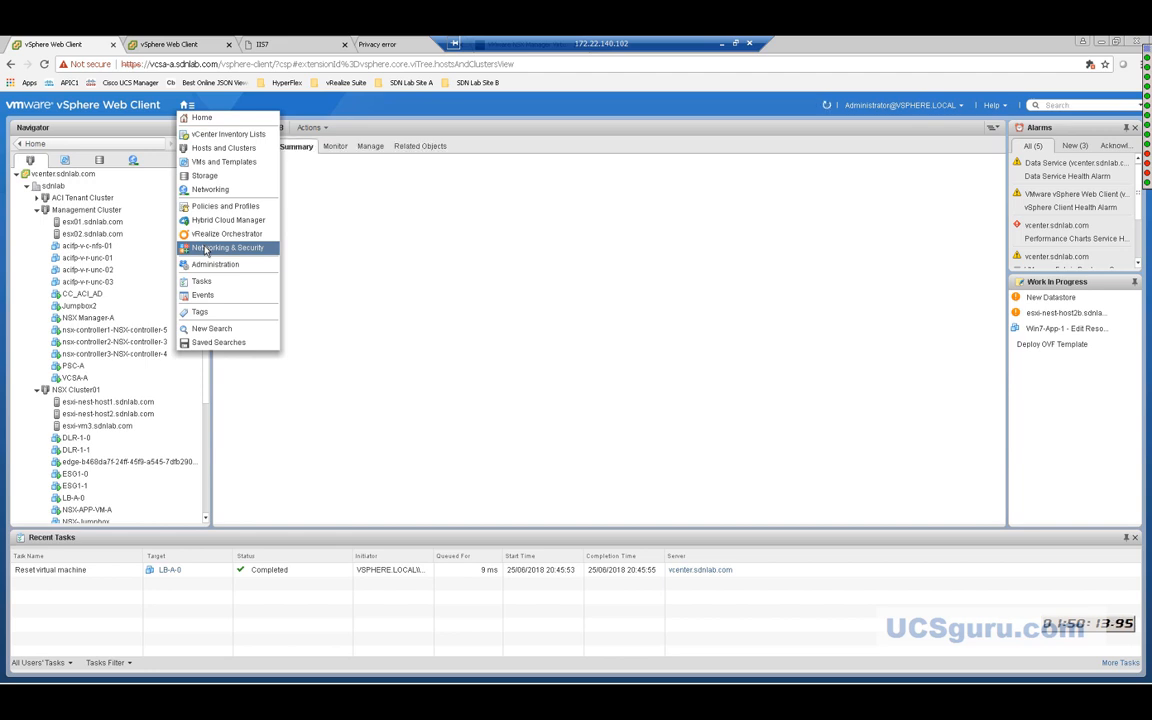
pyautogui.click(206, 250)
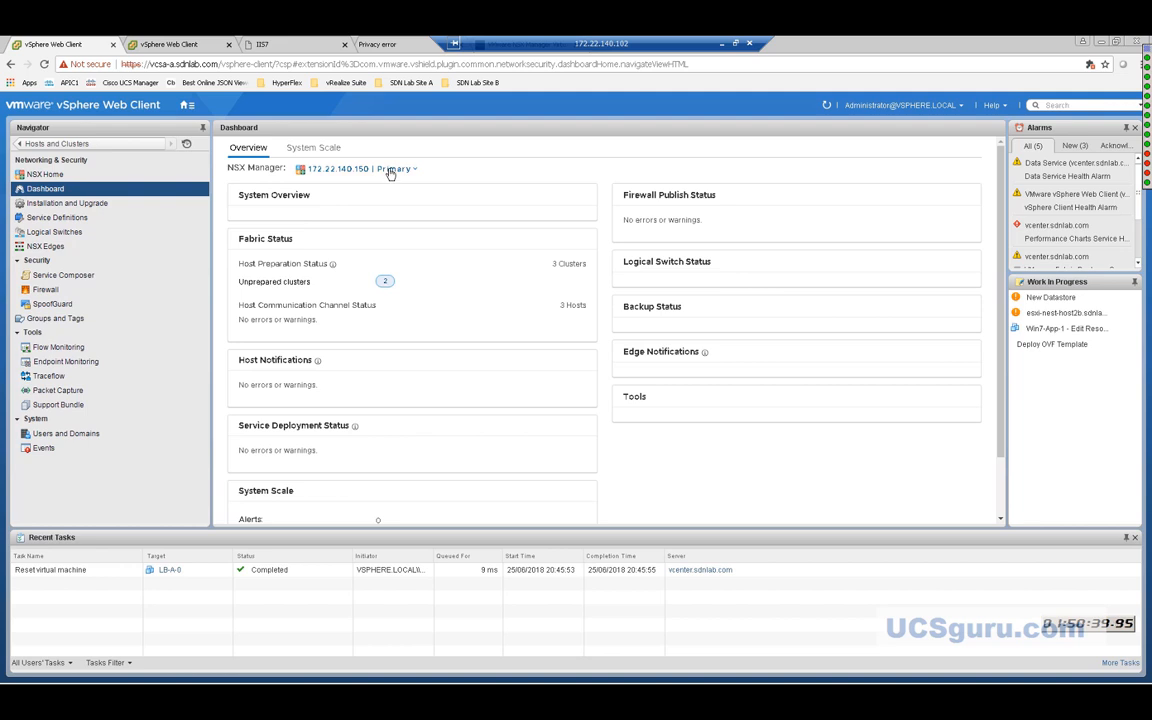
# Check the NSX Manager list, open Installation and Upgrade, and glance at the ping window.
pyautogui.click(352, 167)
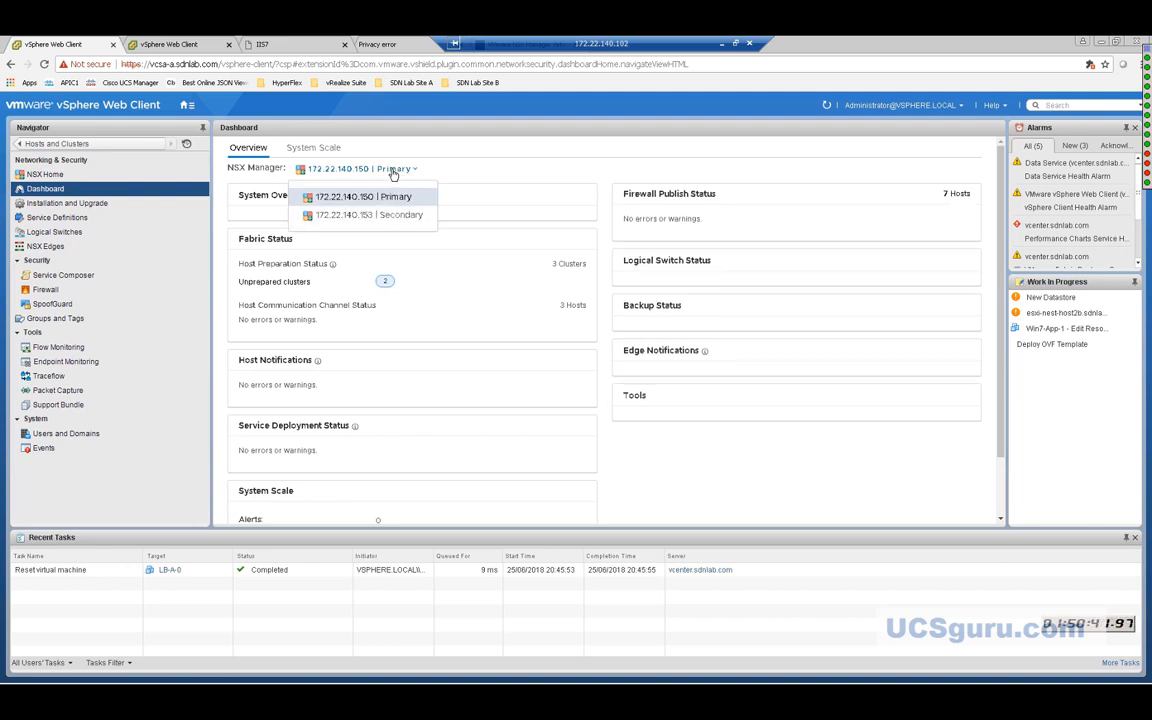
pyautogui.click(452, 172)
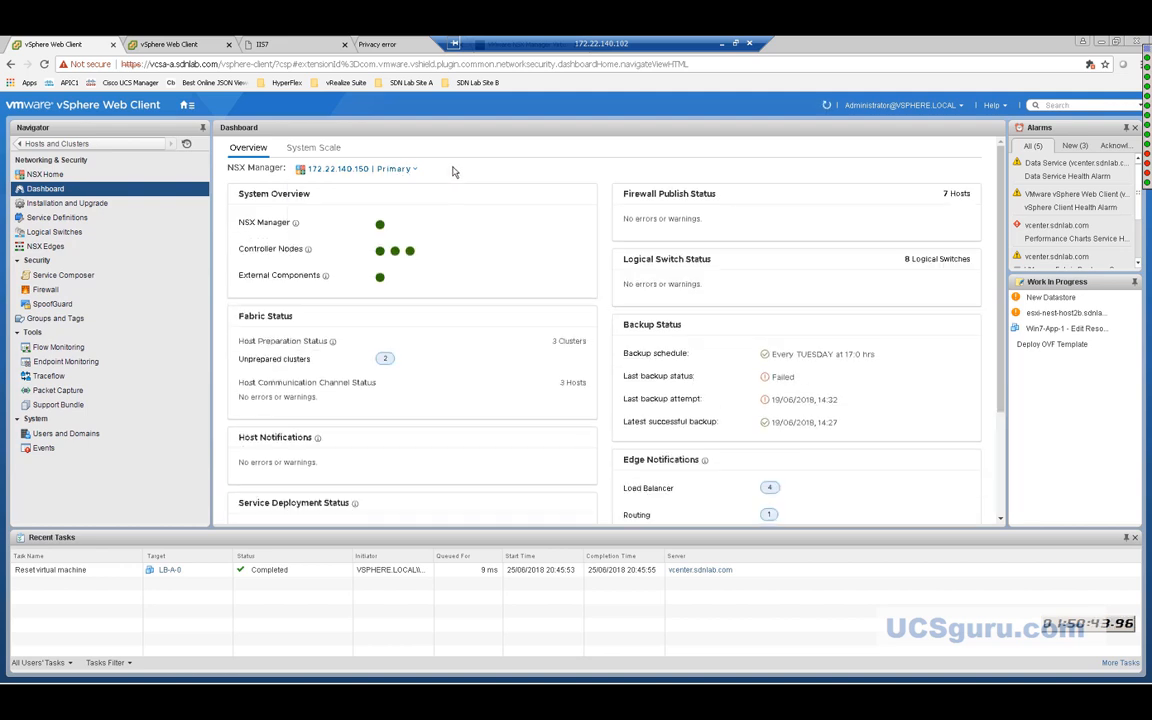
pyautogui.click(84, 206)
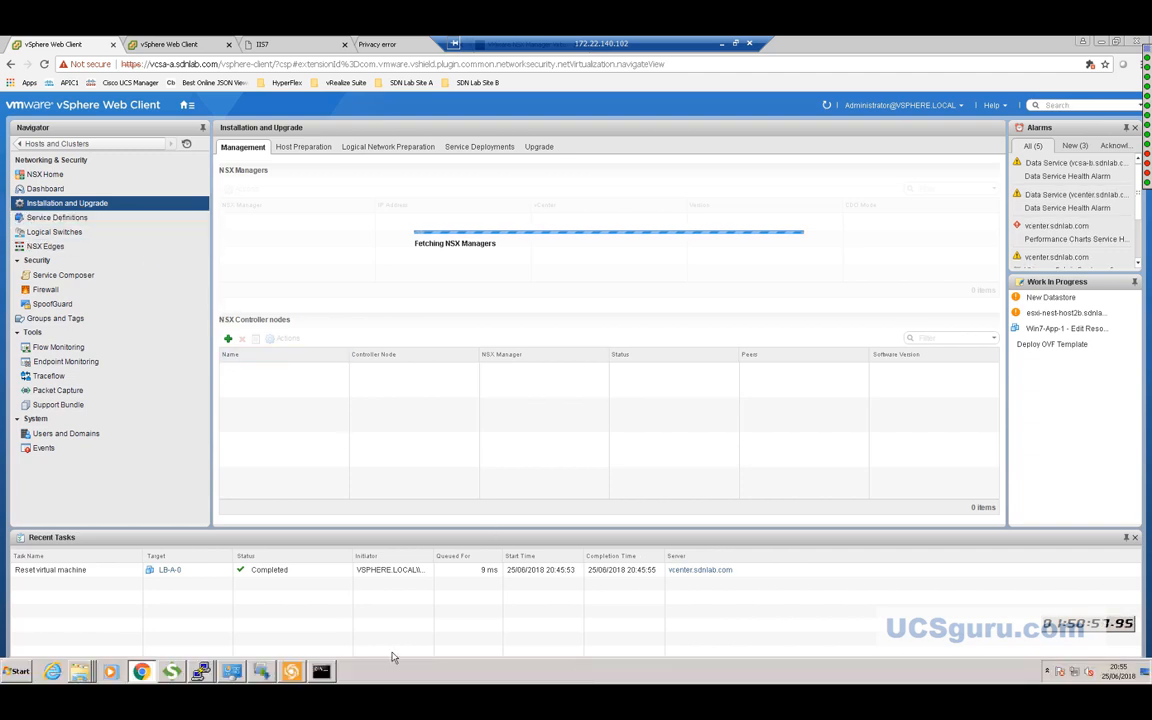
pyautogui.click(330, 670)
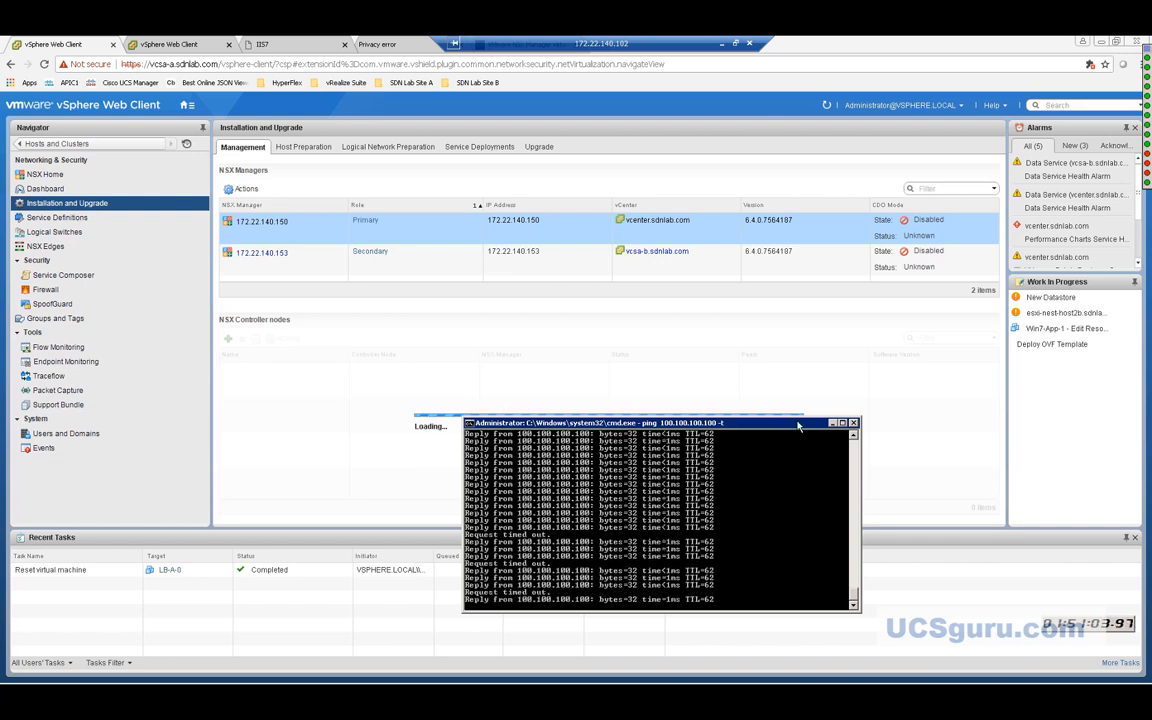
pyautogui.click(830, 423)
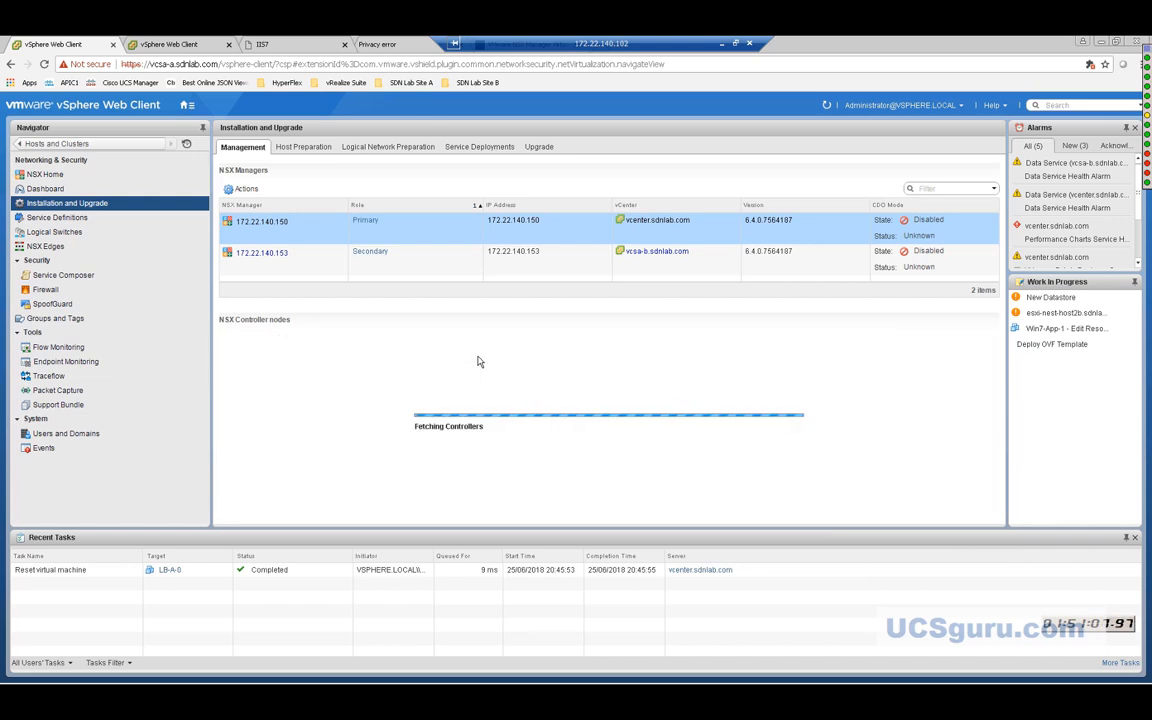
# Reload webserver-vip.sdnlab.com repeatedly until both NSX-WEB-VM-A and NSX-WEB-VM-B have answered.
pyautogui.click(241, 46)
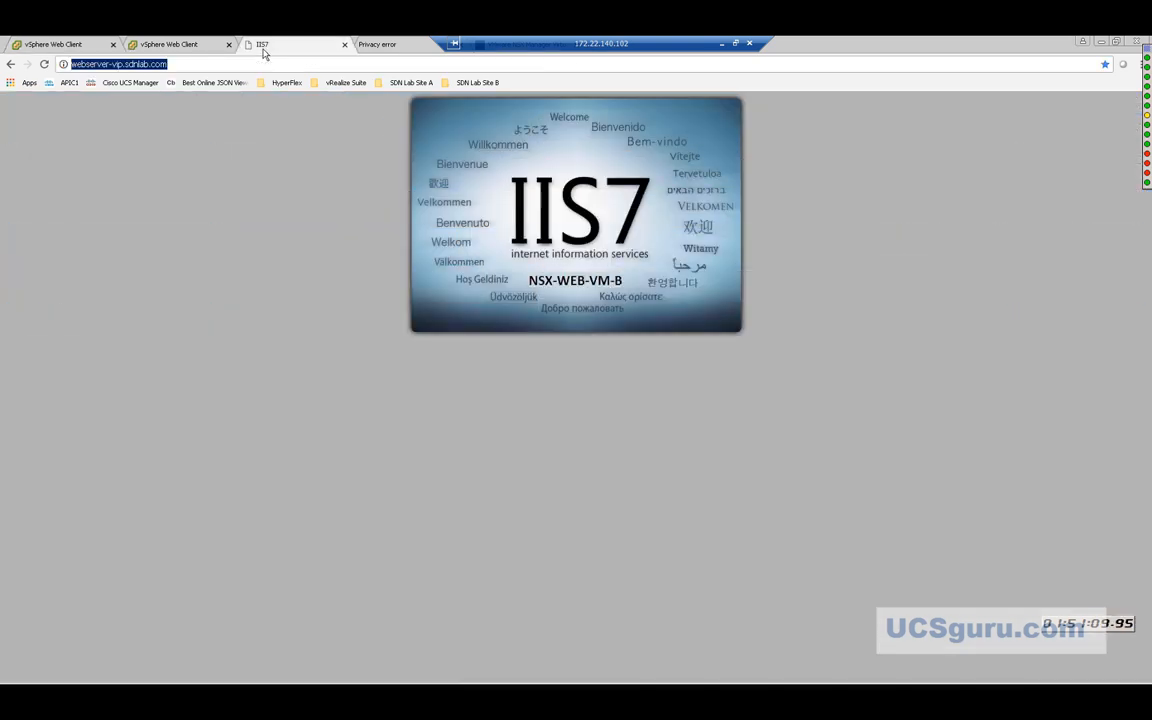
pyautogui.click(44, 64)
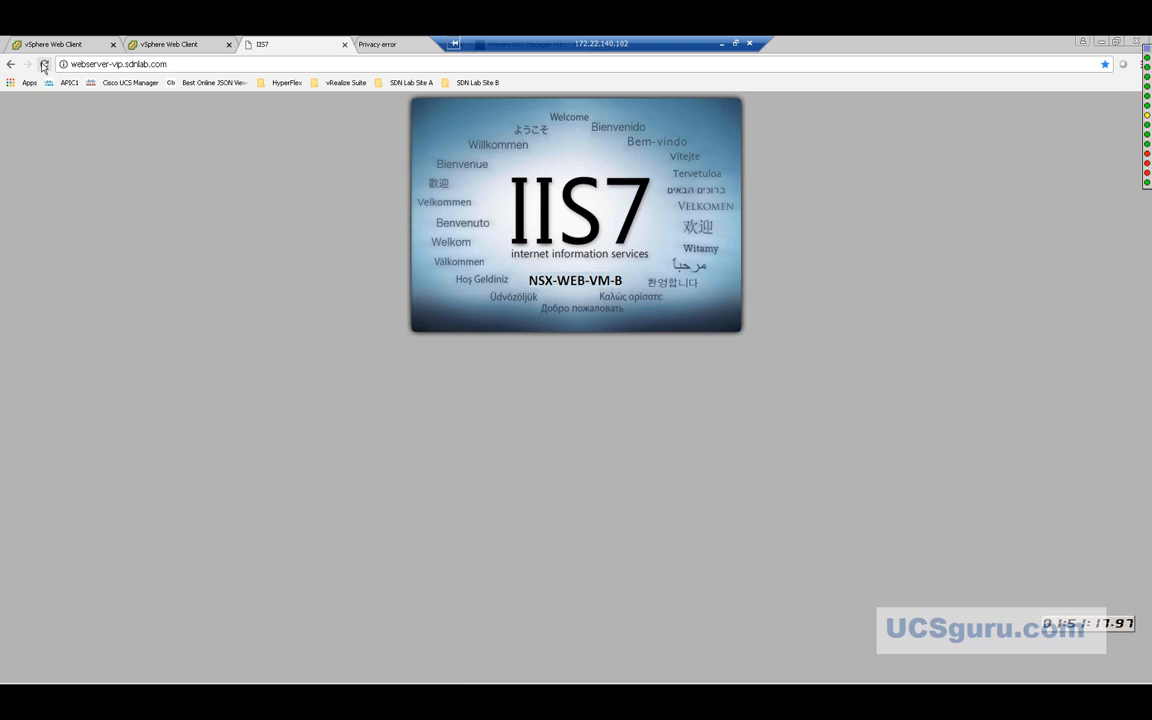
pyautogui.click(44, 65)
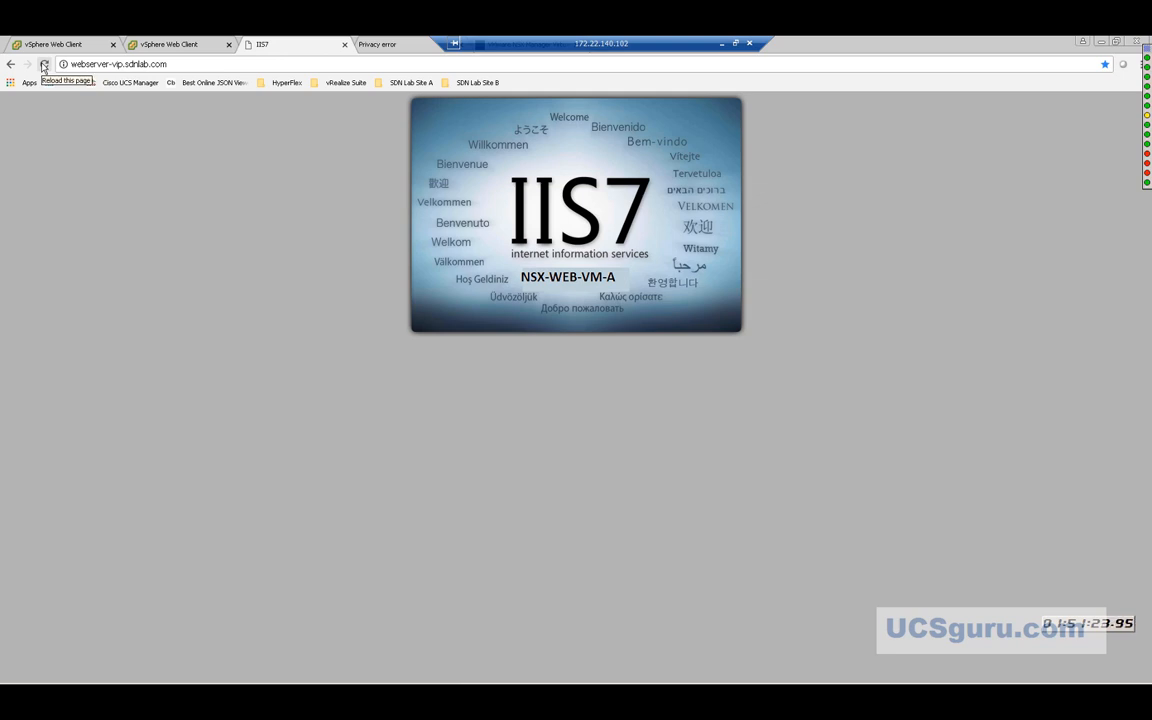
pyautogui.click(44, 65)
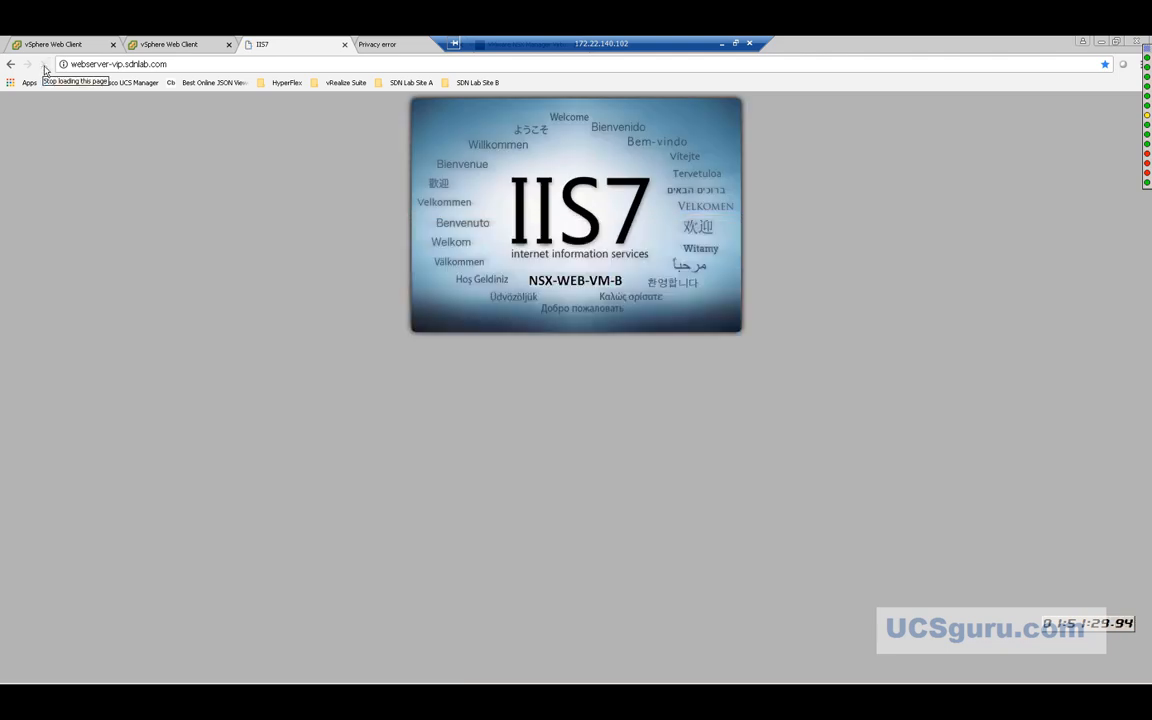
pyautogui.click(44, 65)
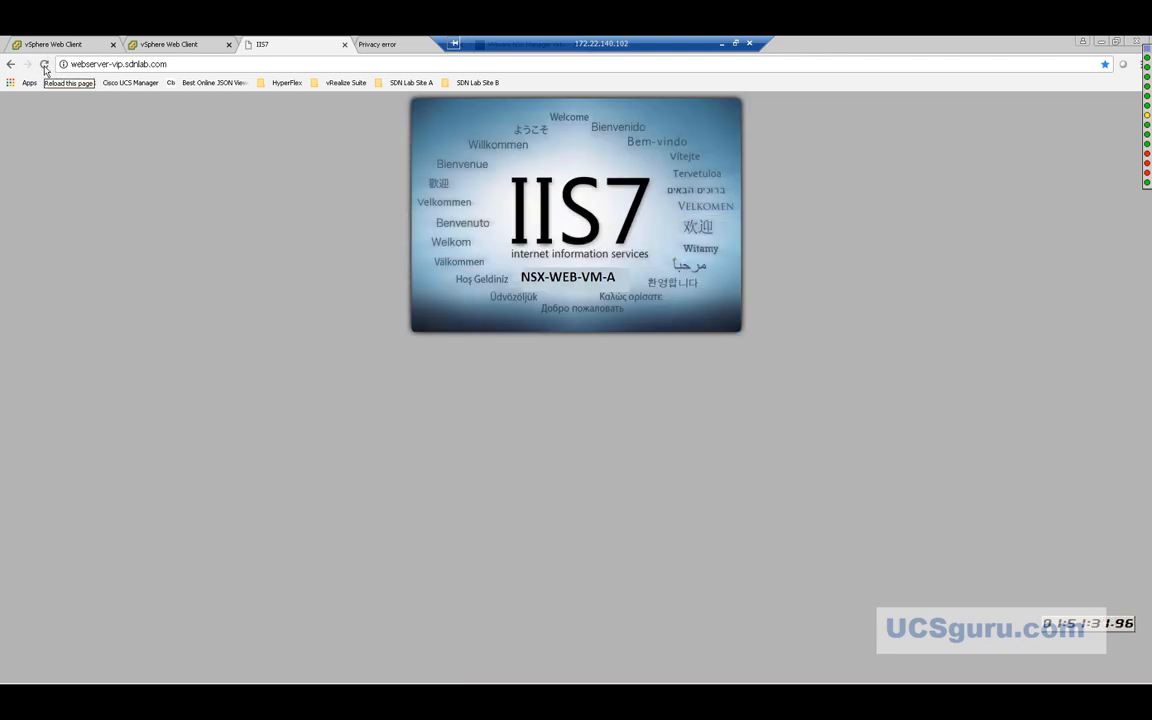
pyautogui.click(44, 65)
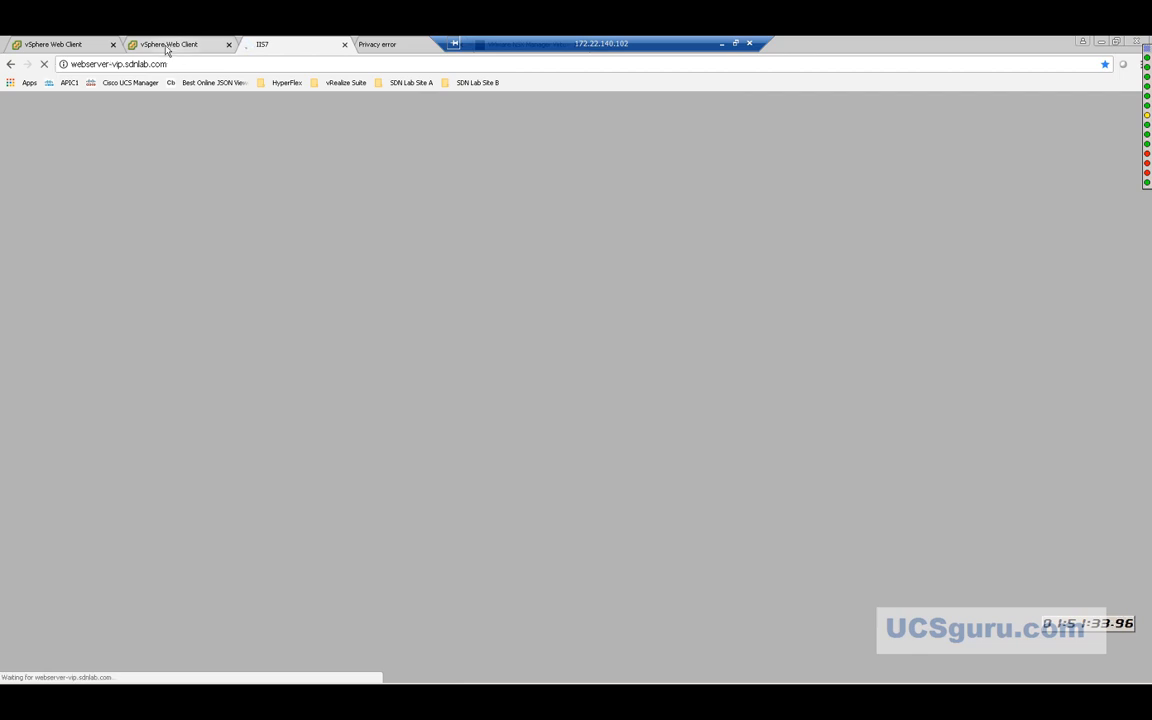
# Select Primary manager 172.22.140.150 to check its Connected controllers, then switch to the Visio diagram.
pyautogui.click(89, 46)
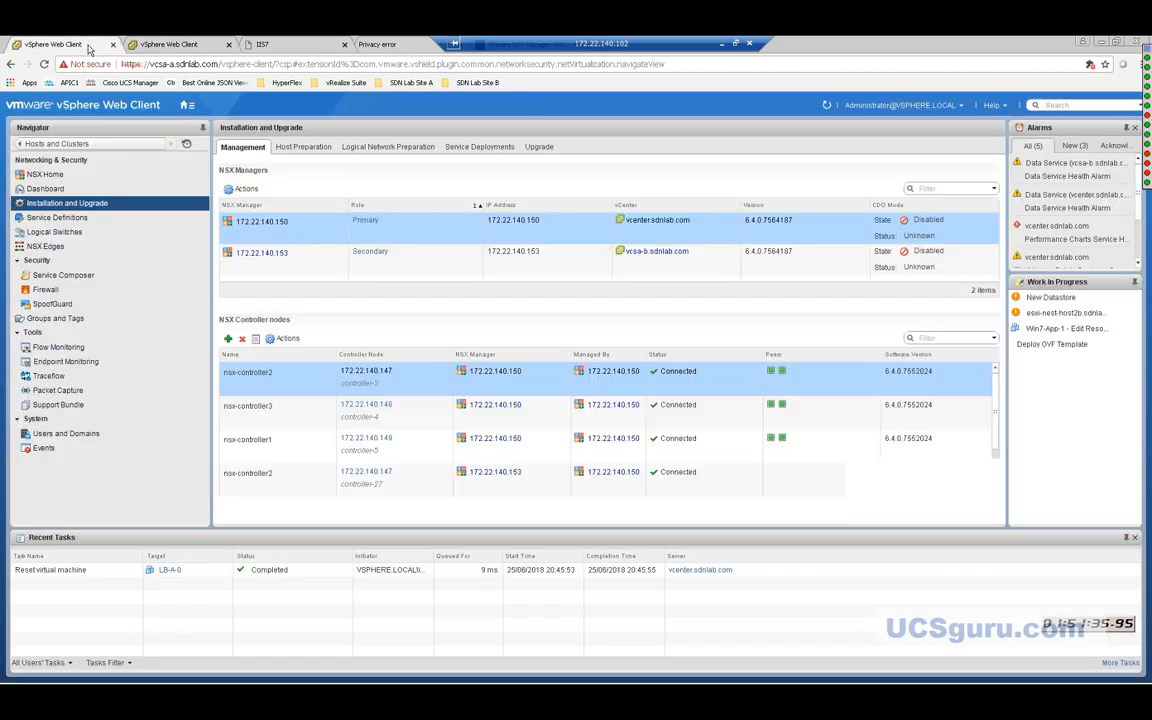
pyautogui.click(340, 220)
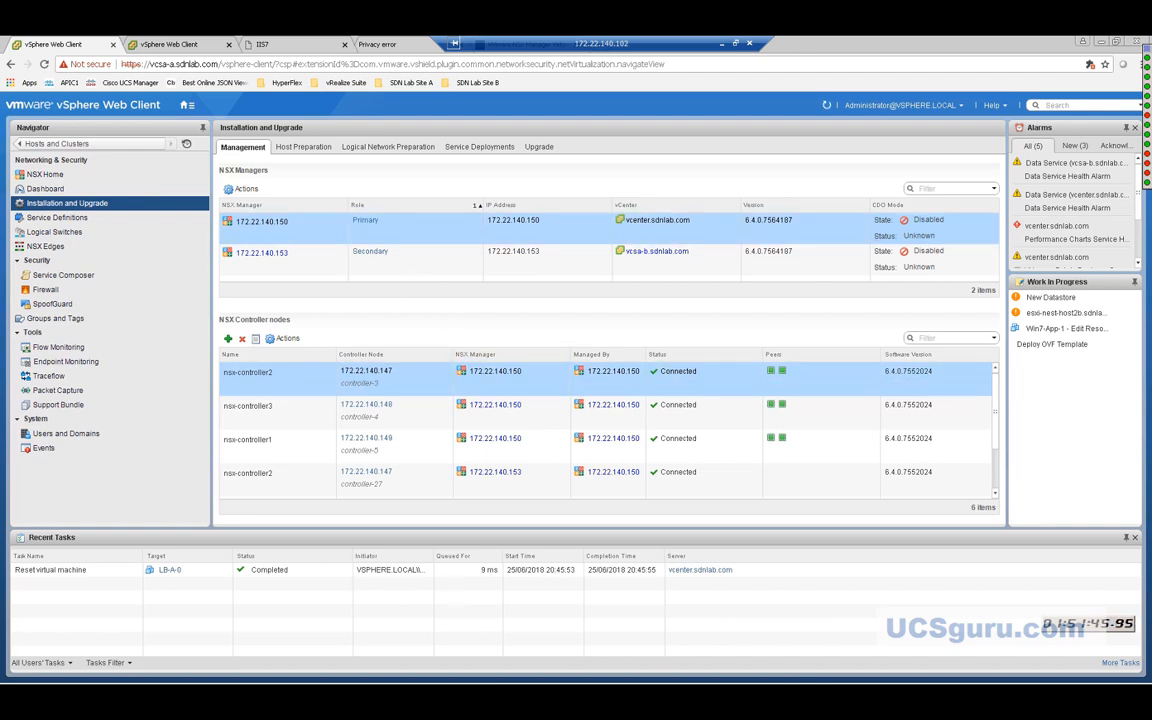
pyautogui.moveTo(261, 671)
pyautogui.click(723, 45)
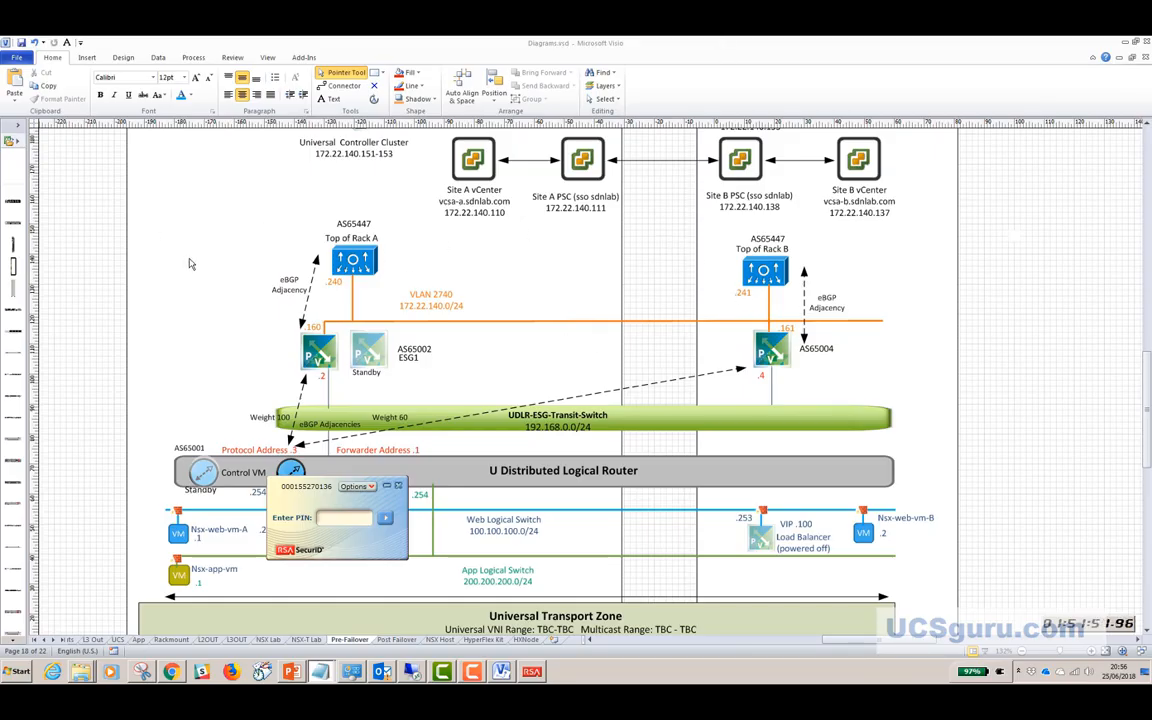
# Scroll the Pre-Failover page up to show the Primary and Secondary NSX Manager shapes.
pyautogui.click(255, 222)
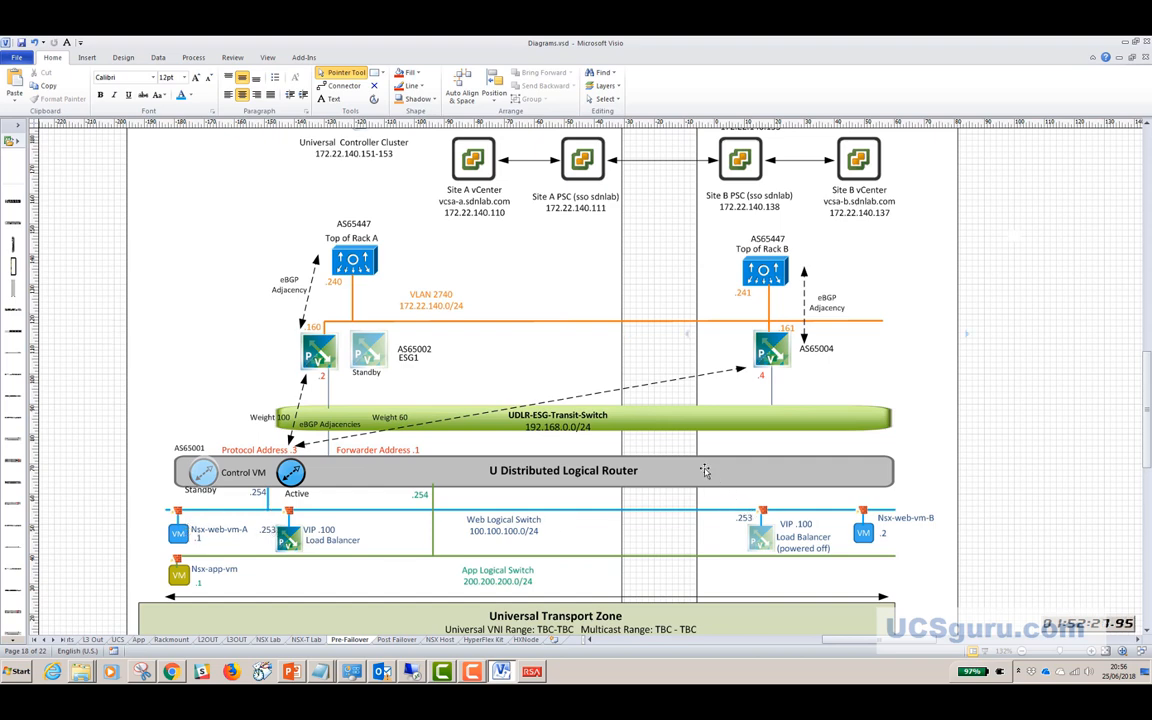
pyautogui.scroll(3, 705, 471)
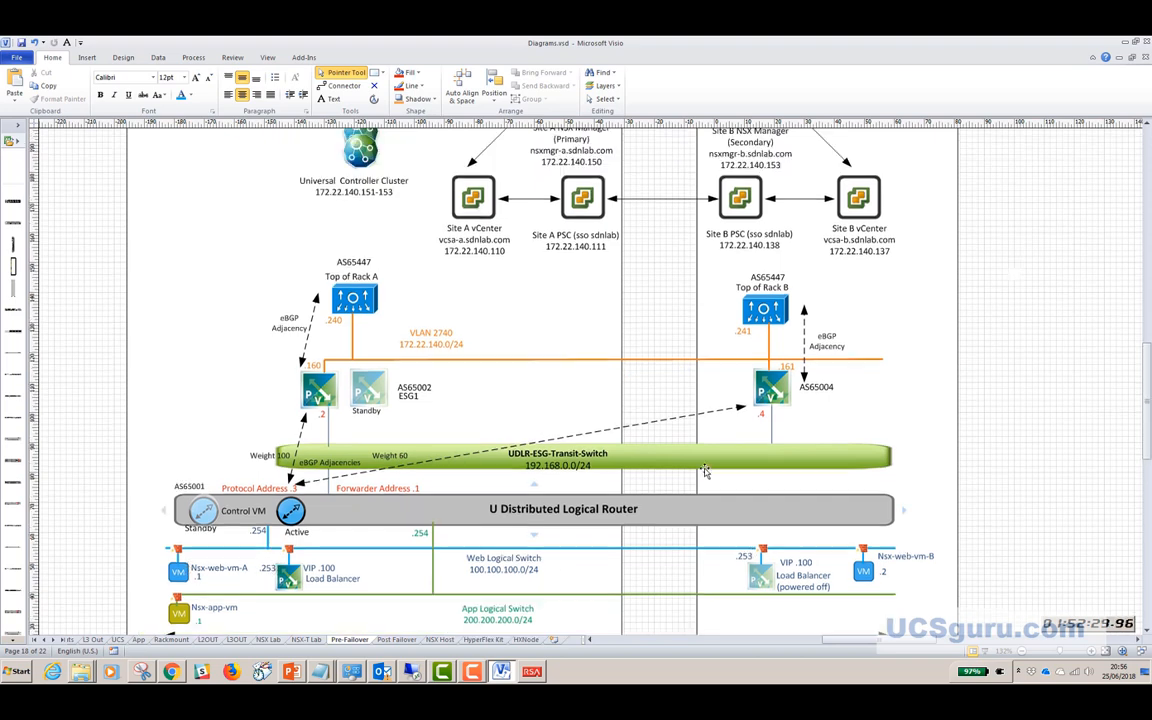